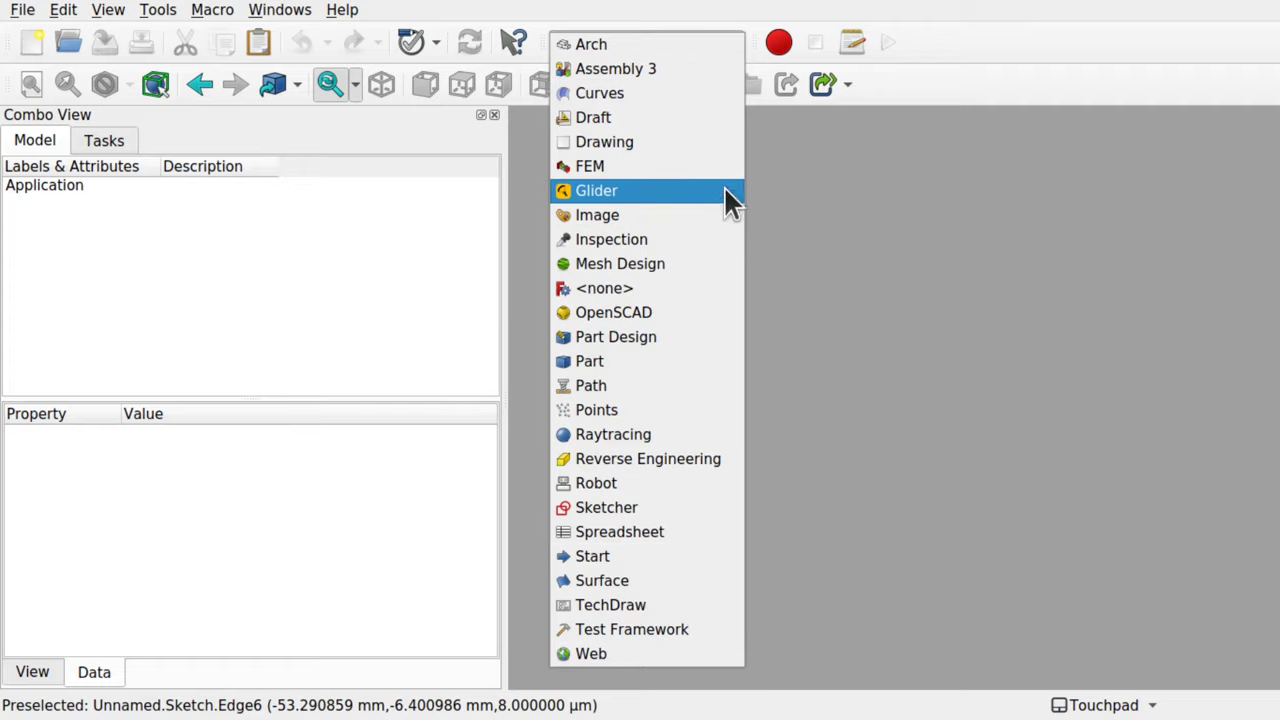
Create a new empty document and switch to the Image workbench
left_click(885, 224)
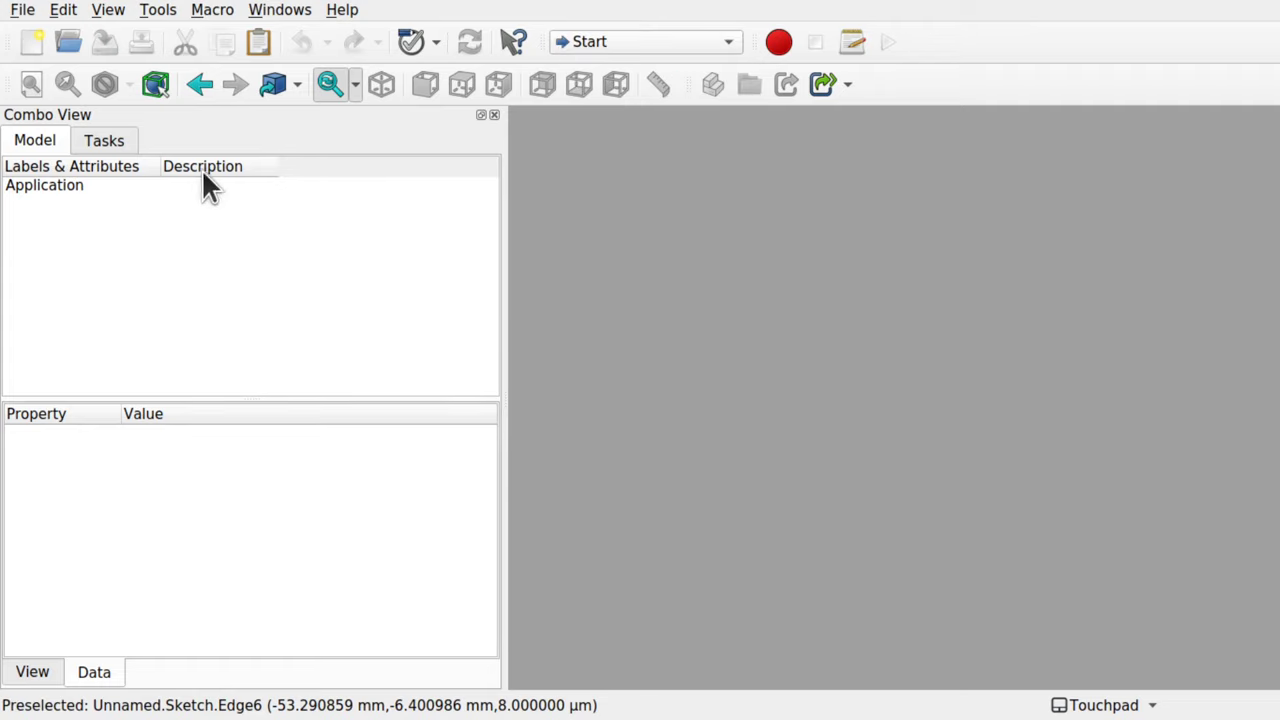
left_click(30, 42)
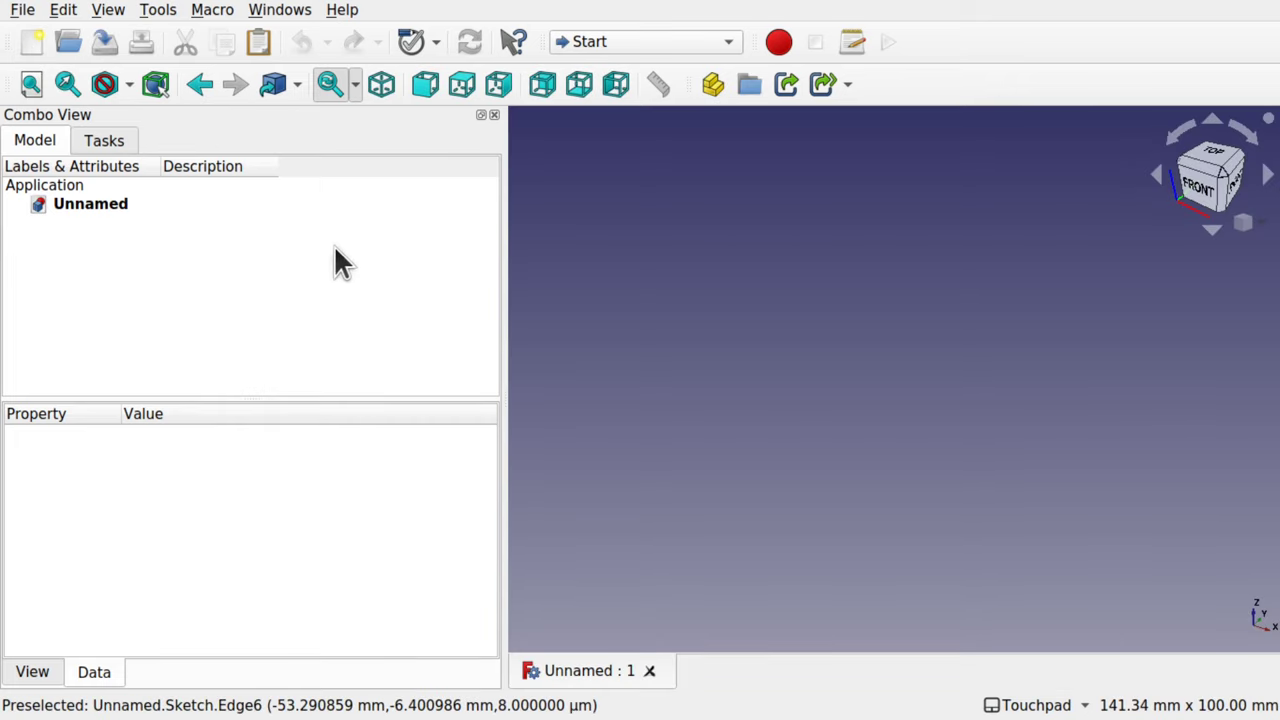
left_click_drag(503, 279, 289, 297)
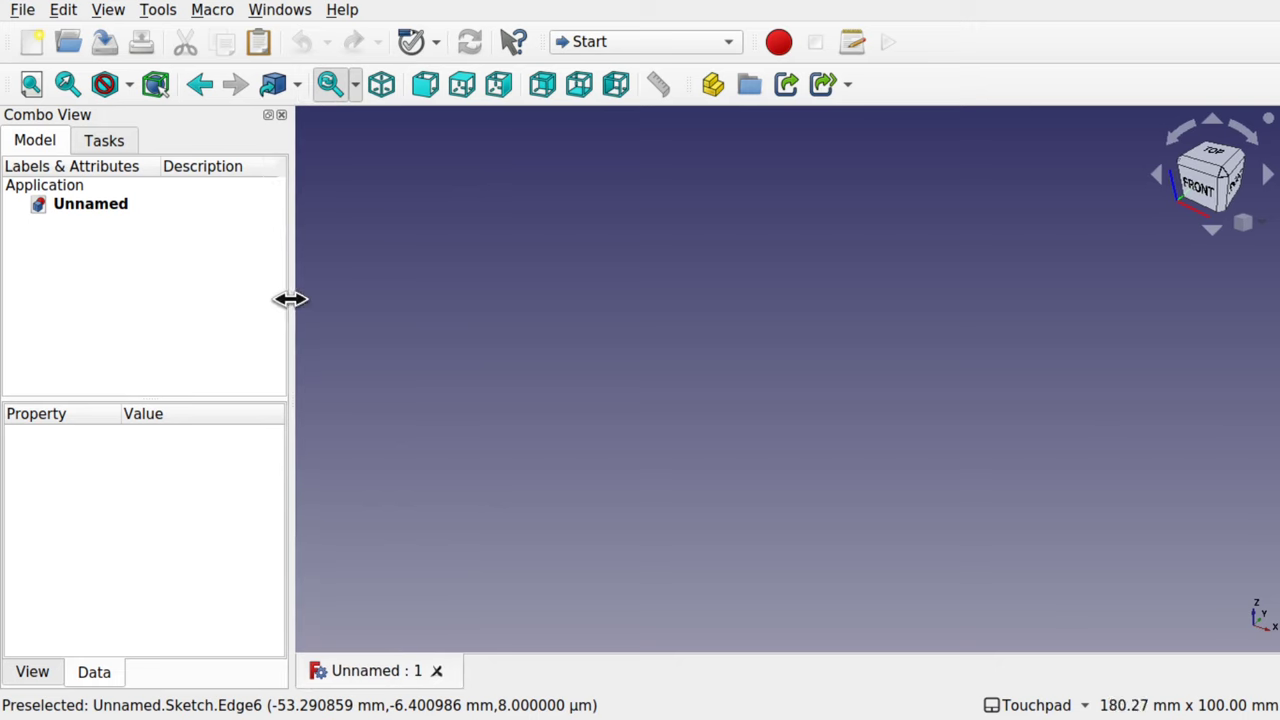
left_click(641, 33)
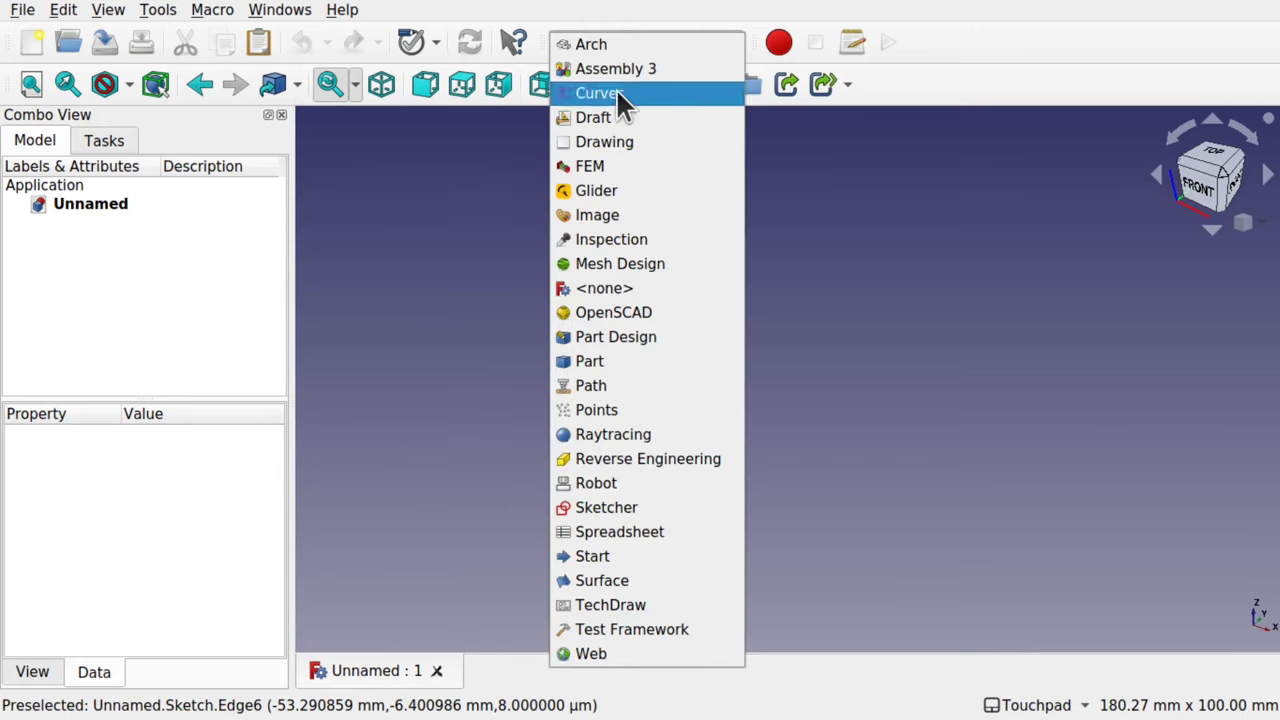
left_click(618, 216)
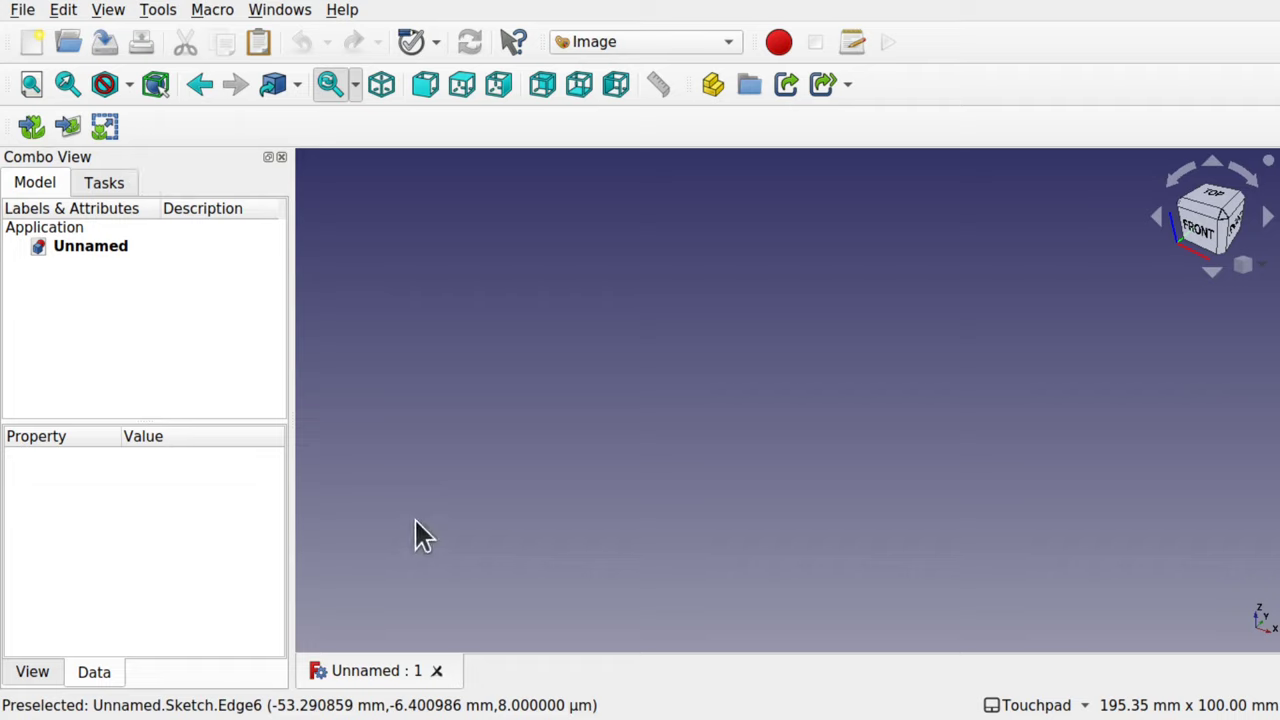
Import the image flange 1.png as a planar image on the XY-Plane with a 0 mm offset
left_click(72, 130)
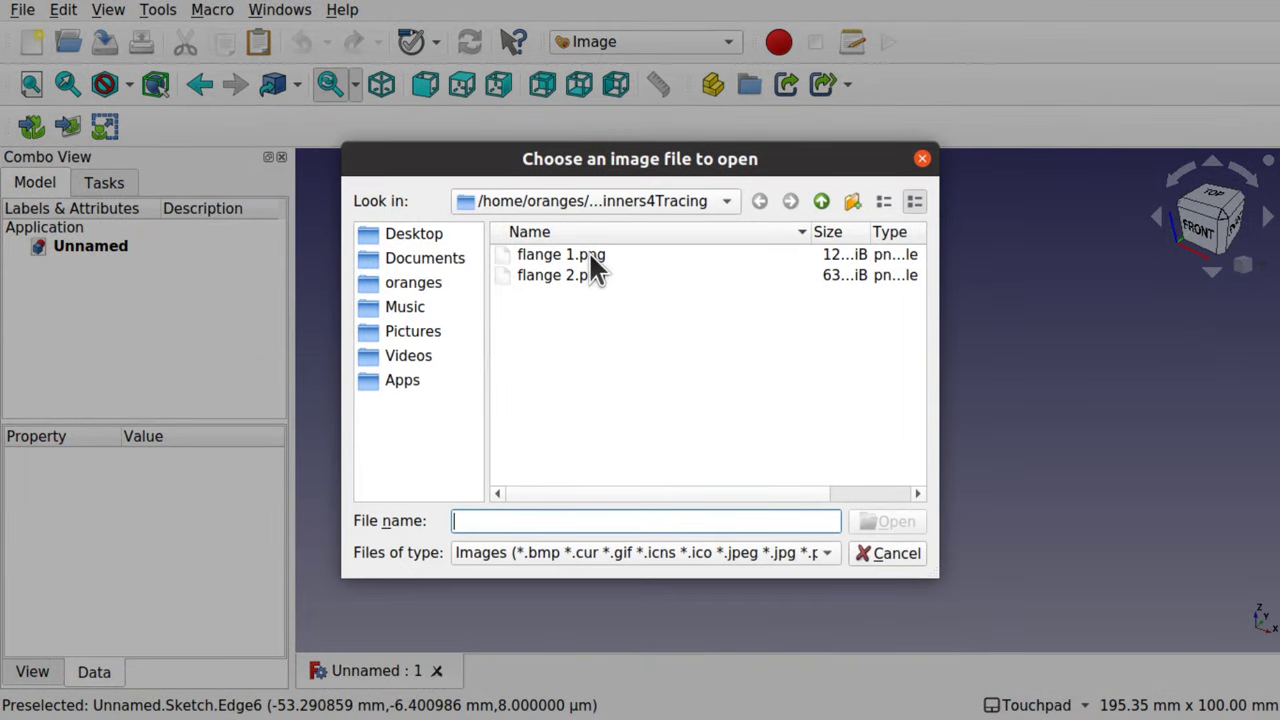
left_click(592, 260)
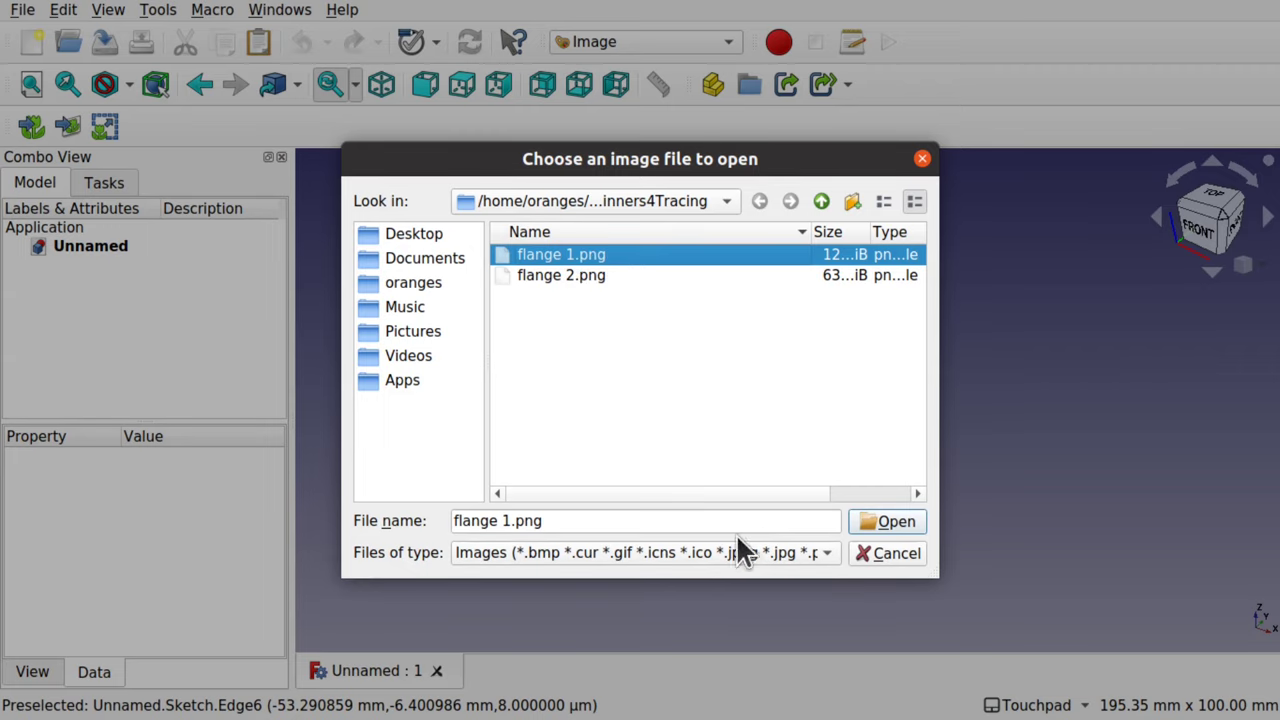
left_click(889, 522)
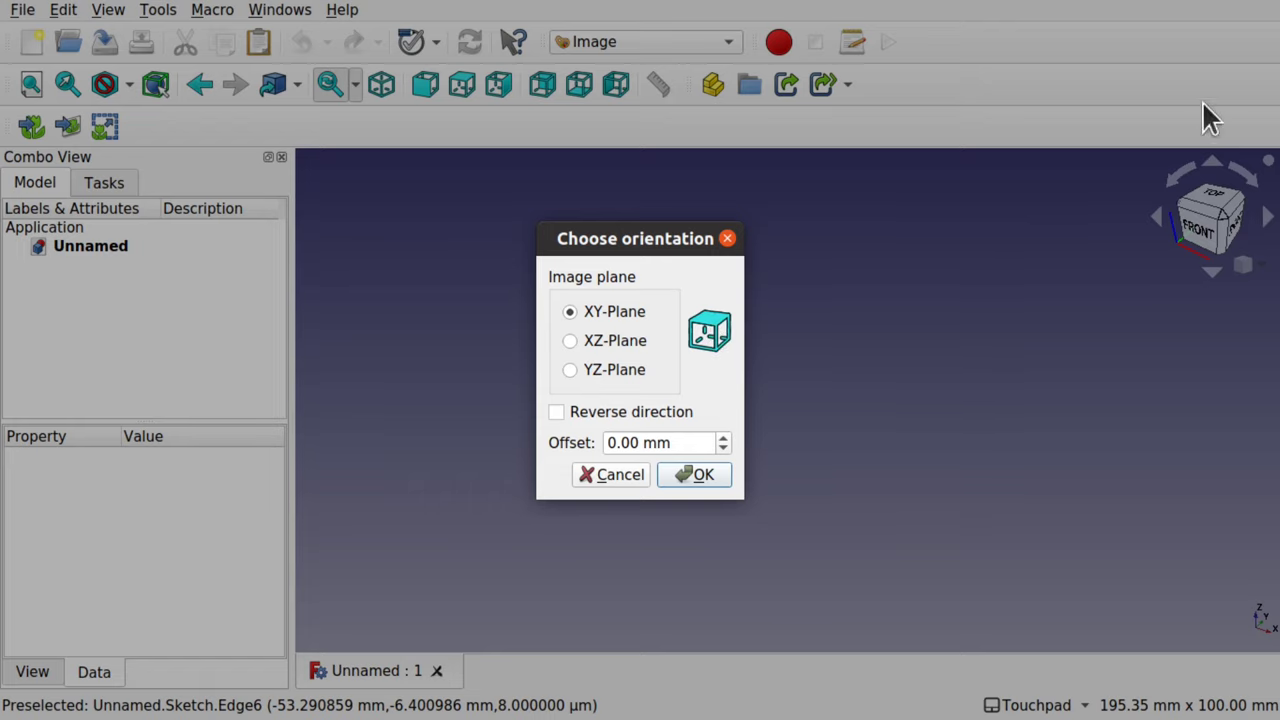
left_click(702, 476)
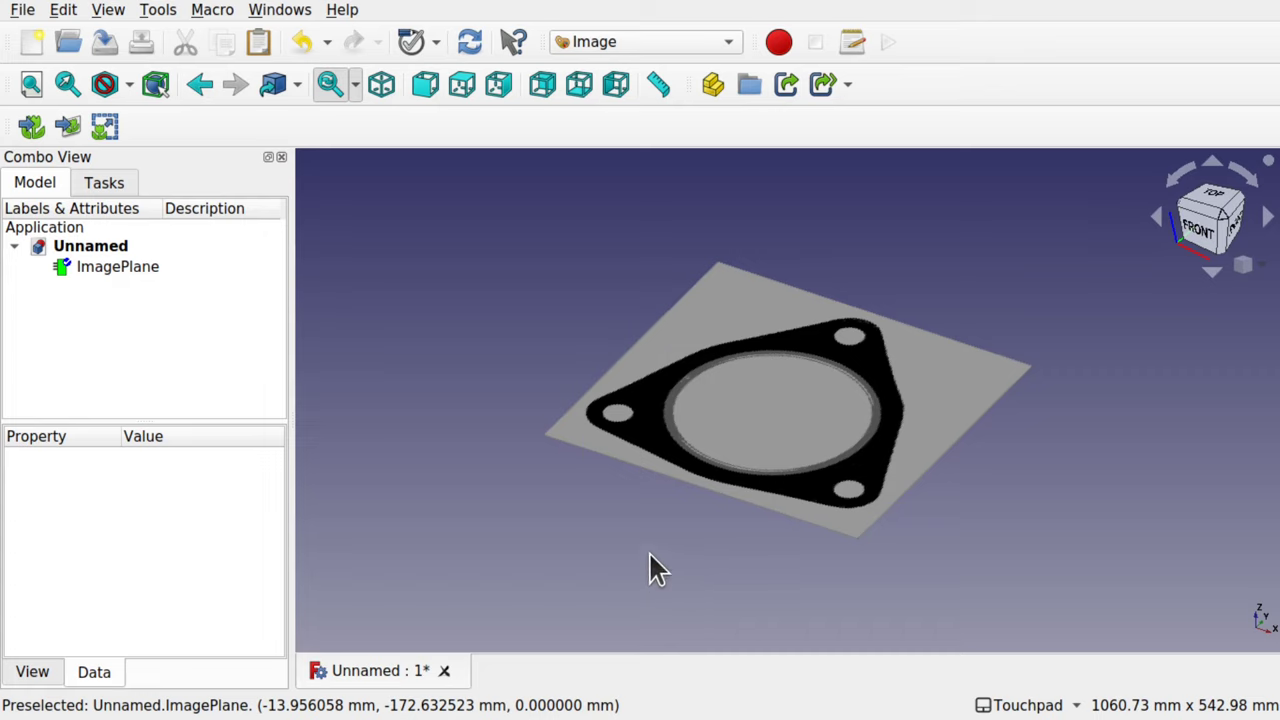
Start scaling the image plane with a distance of 70 mm, picking the first point on the left inner edge of the flange's central hole
left_click_drag(763, 371, 870, 420)
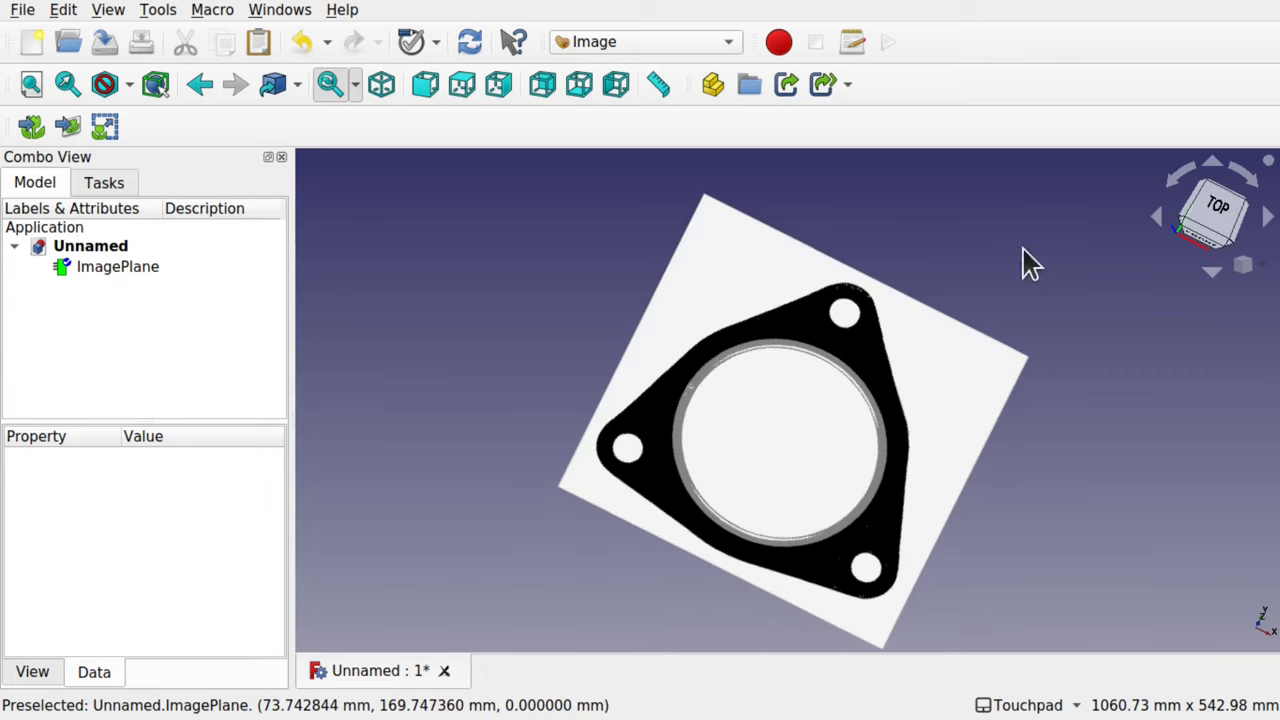
left_click(1212, 226)
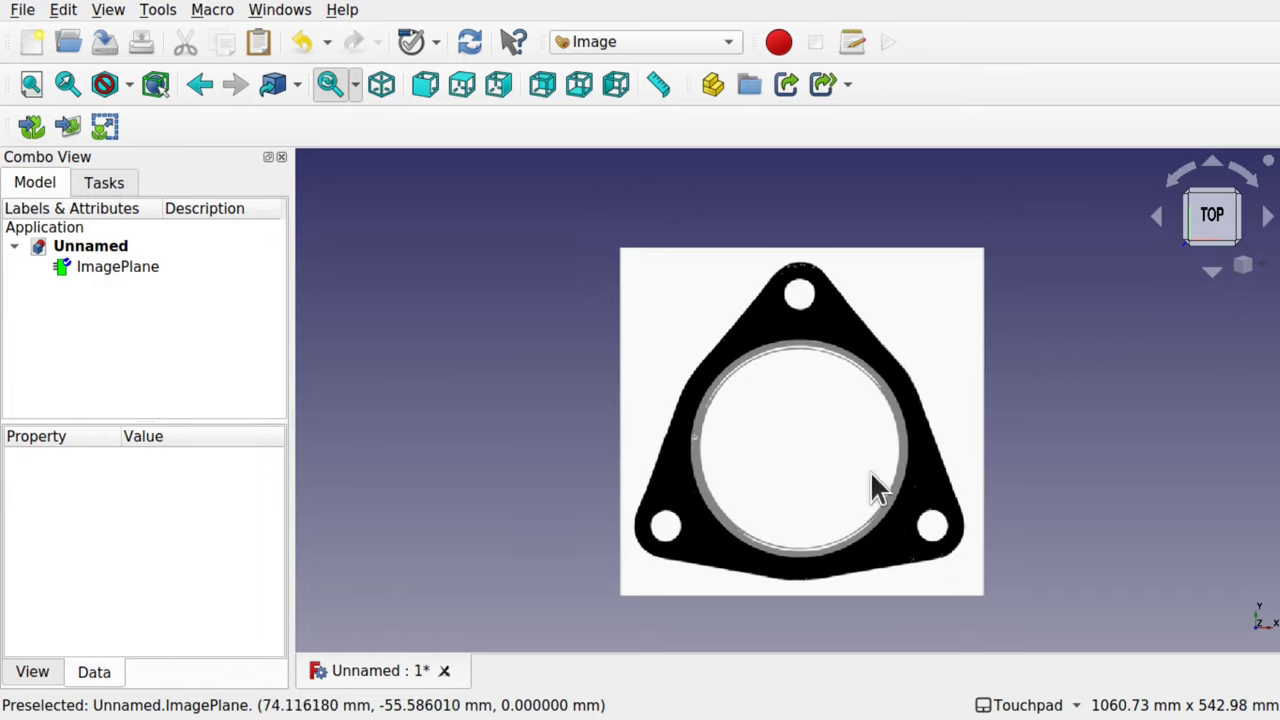
middle_click_drag(871, 486, 749, 432, "shift")
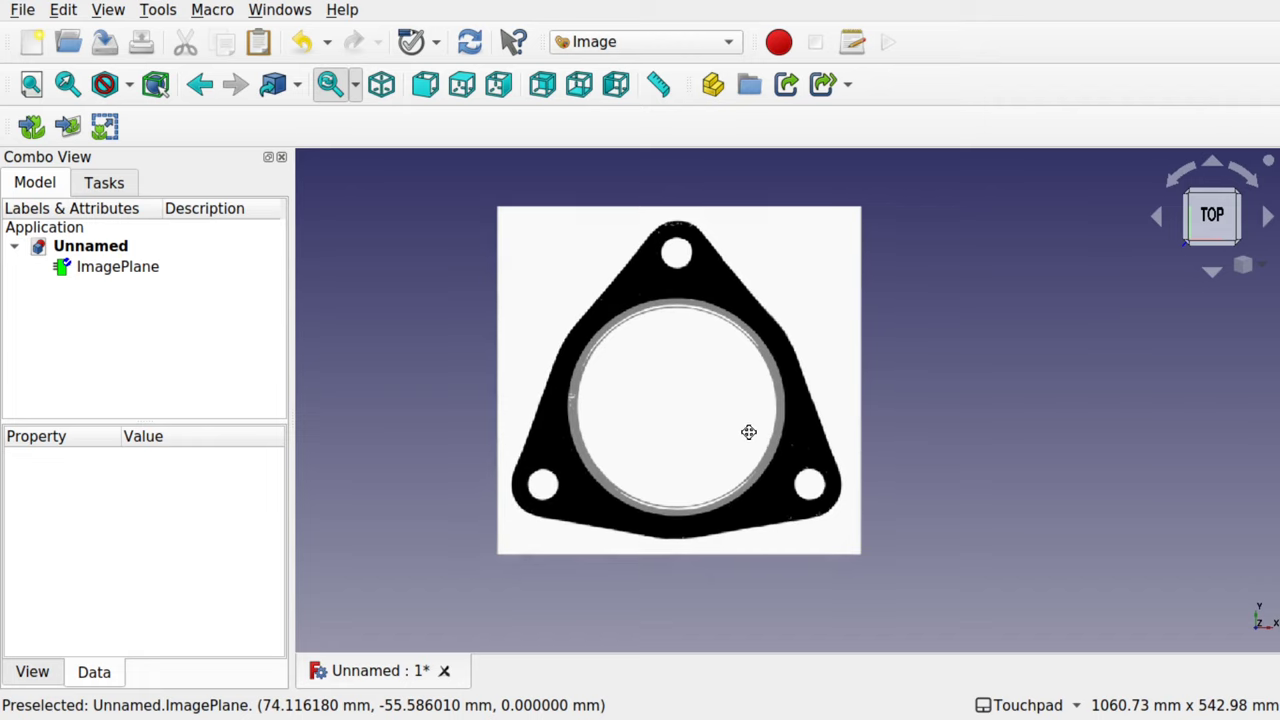
left_click(107, 127)
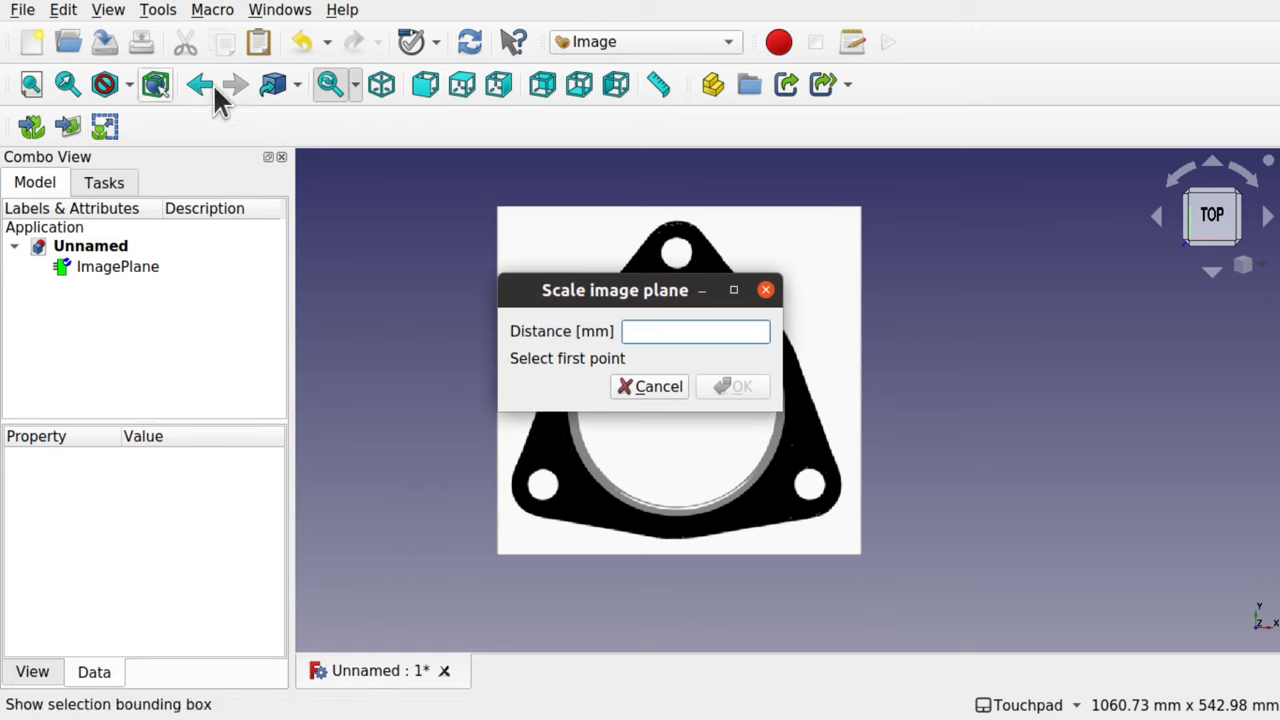
left_click_drag(577, 290, 953, 276)
left_click(1064, 322)
type("70")
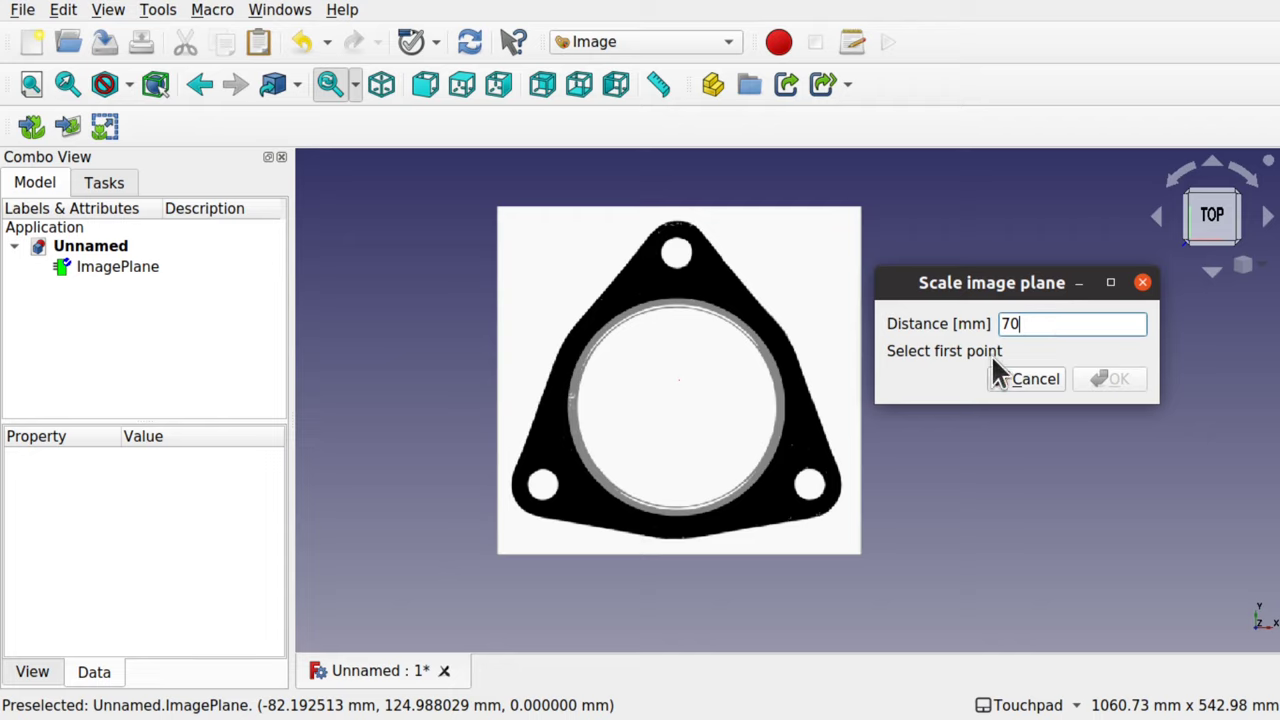
scroll(651, 384, "up", 7)
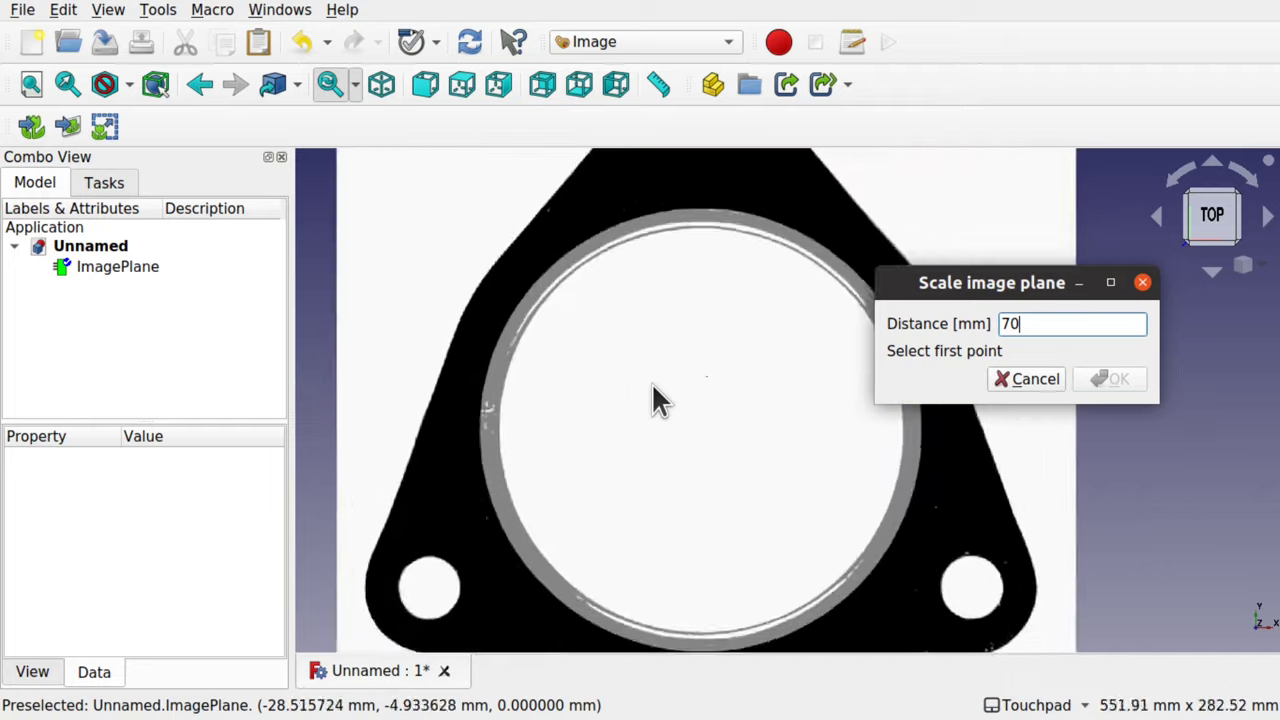
scroll(651, 382, "down", 1)
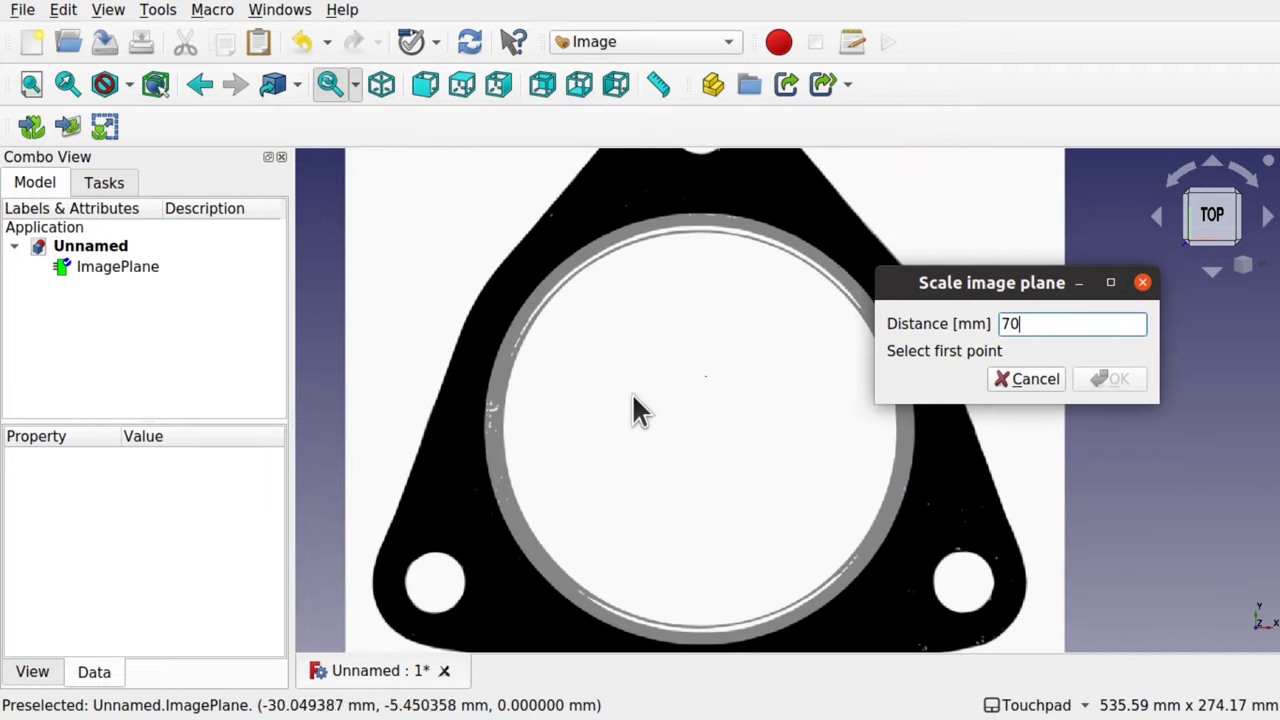
left_click(505, 440)
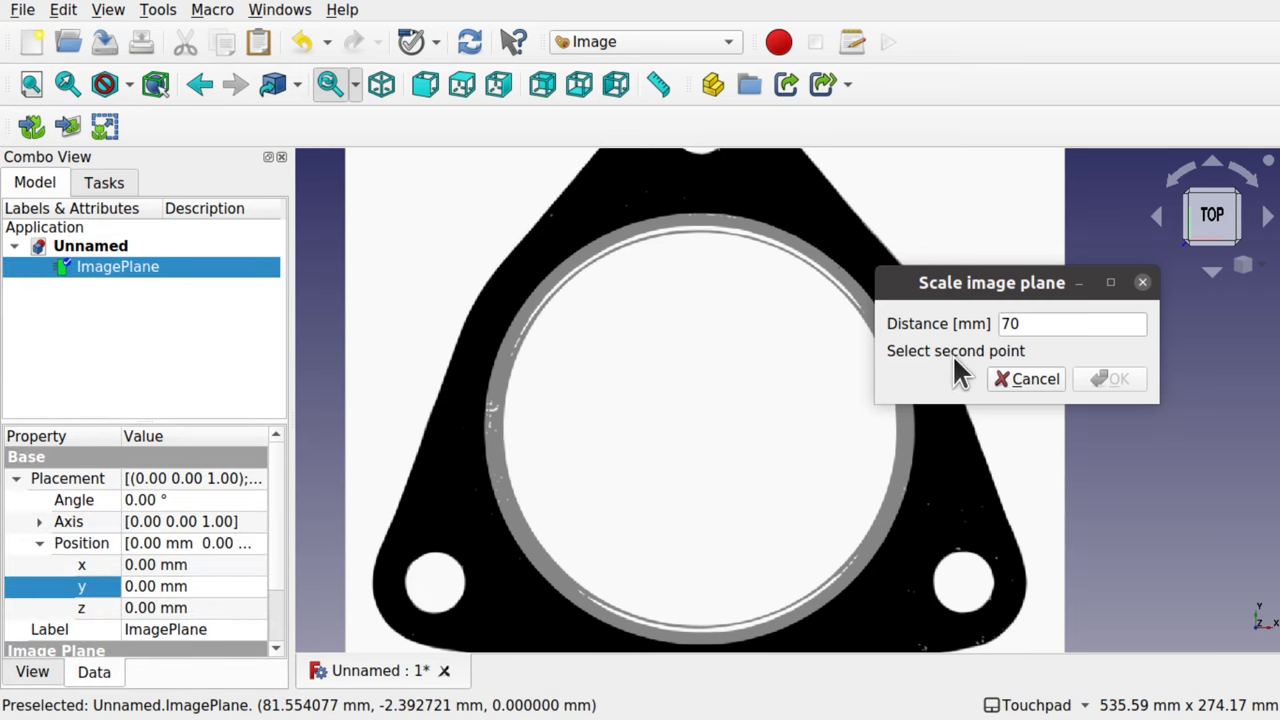
Pick the second scaling point on the opposite inner edge of the central hole and select the image plane to scale
left_click_drag(723, 491, 600, 451, "alt")
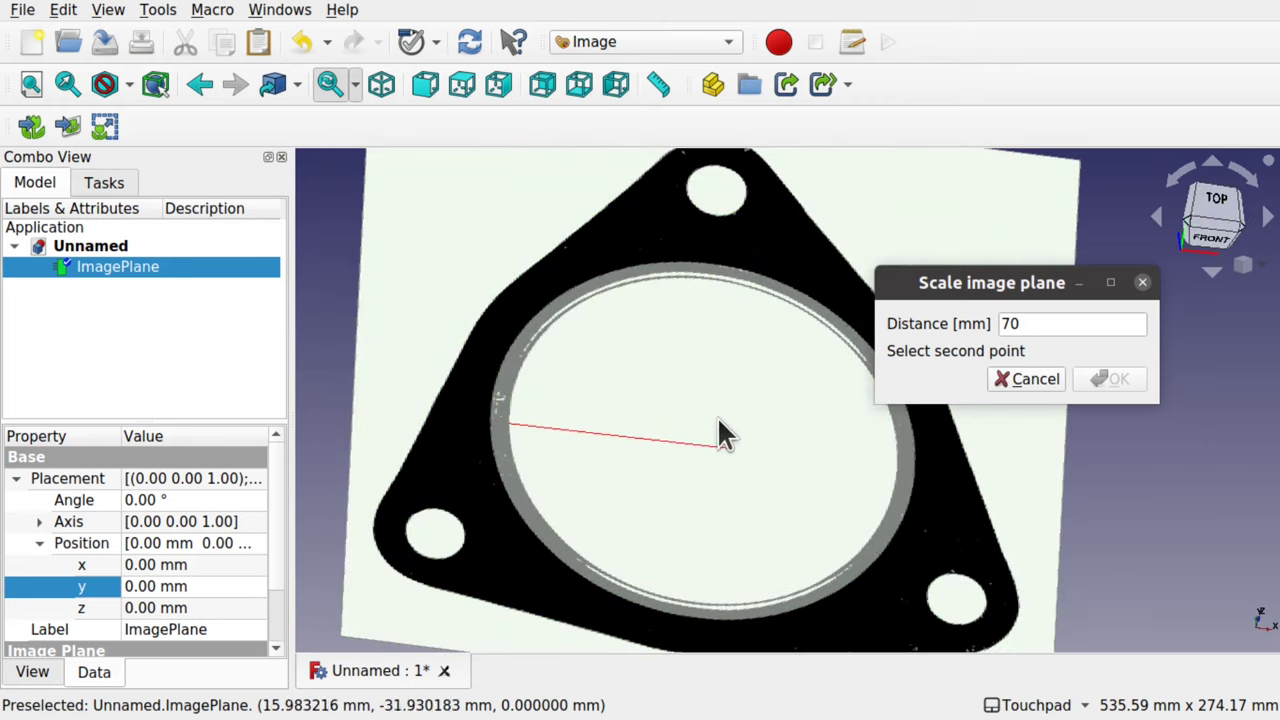
left_click_drag(720, 380, 726, 346, "alt")
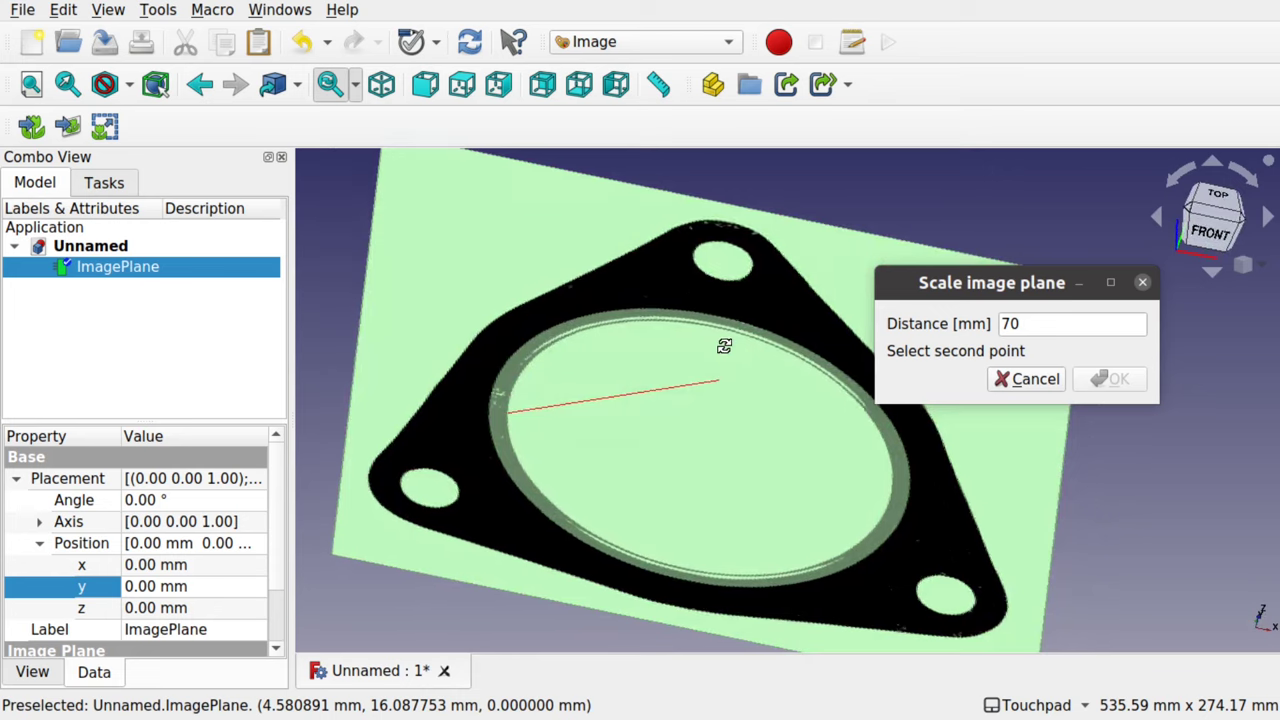
mouse_move(749, 397)
left_mouse_down("alt")
mouse_move(803, 486)
mouse_move(752, 349)
mouse_move(751, 386)
left_mouse_up("alt")
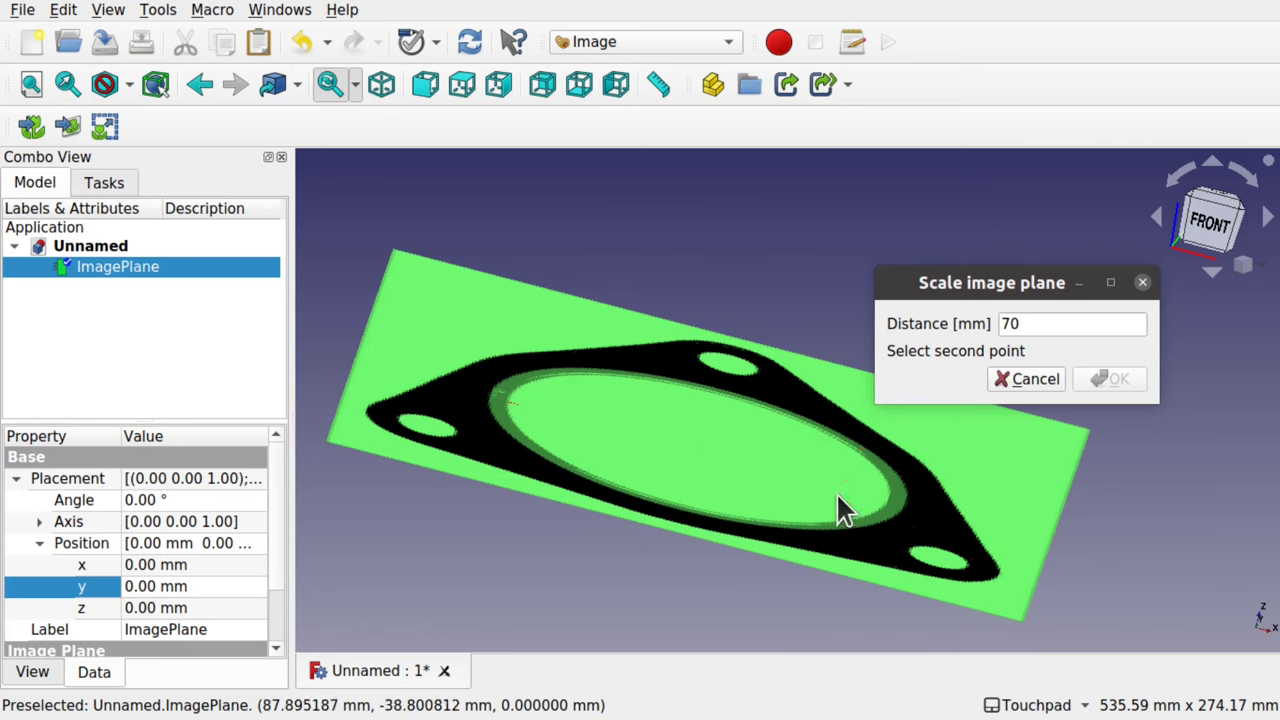
left_click_drag(870, 457, 850, 516, "alt")
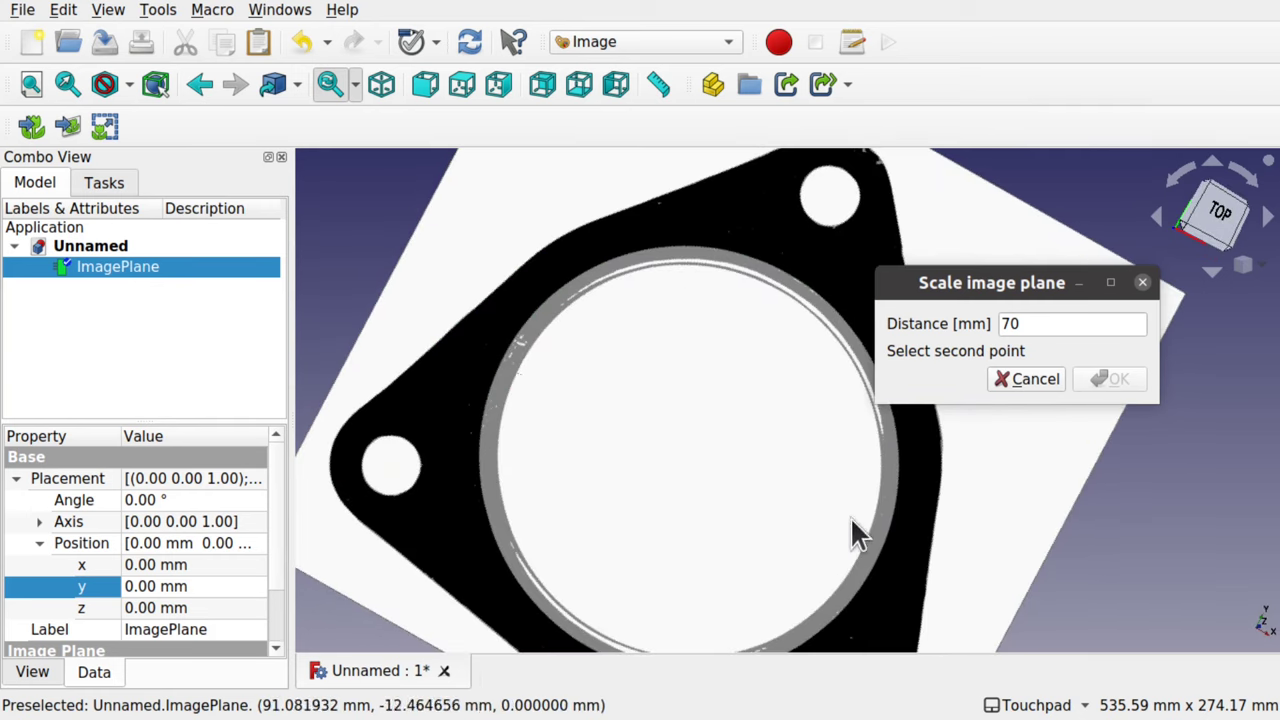
left_click(1218, 208)
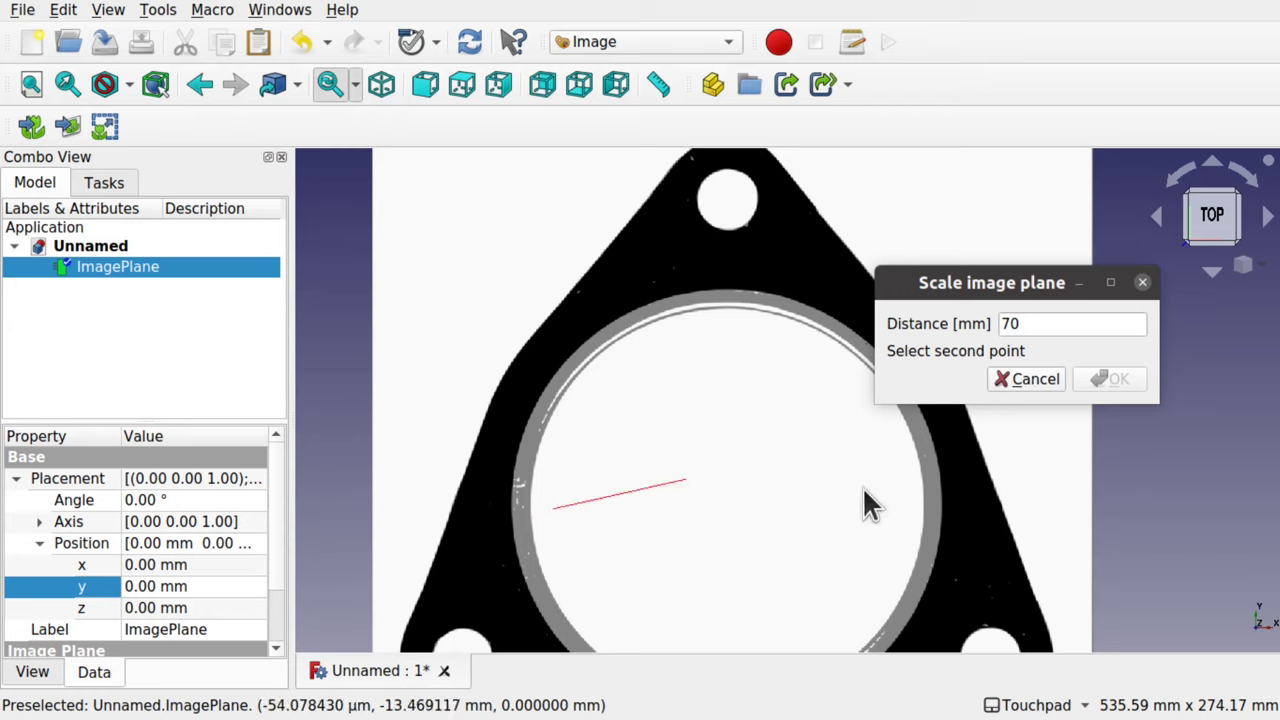
left_click(924, 512)
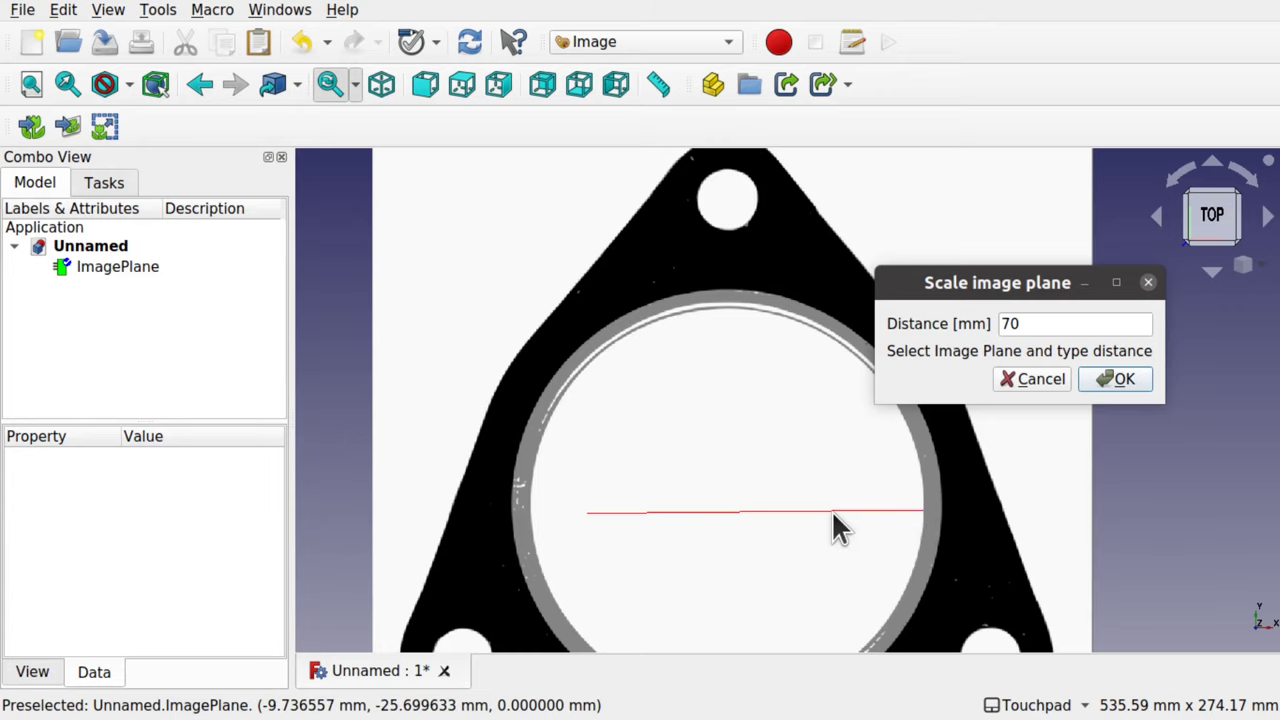
left_click(92, 267)
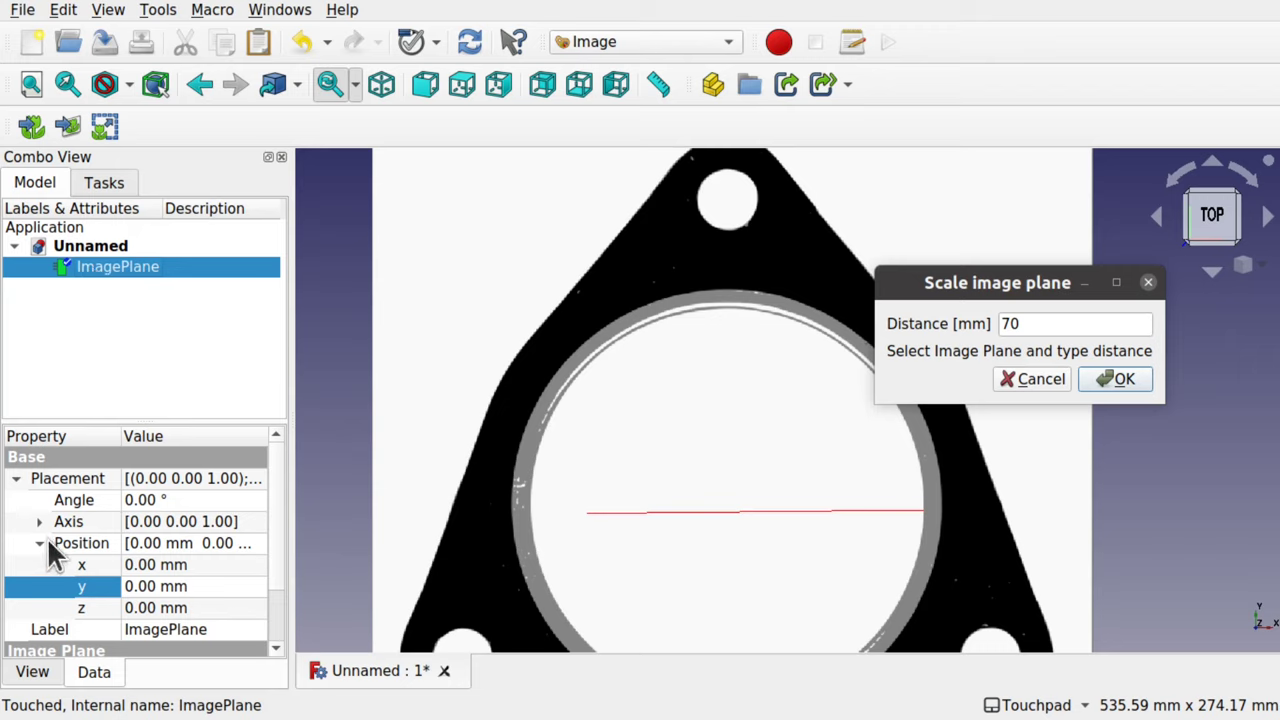
Try a Z position of 1 mm for the image plane and return it to 0 mm
left_click(16, 479)
left_click(16, 479)
left_click(220, 609)
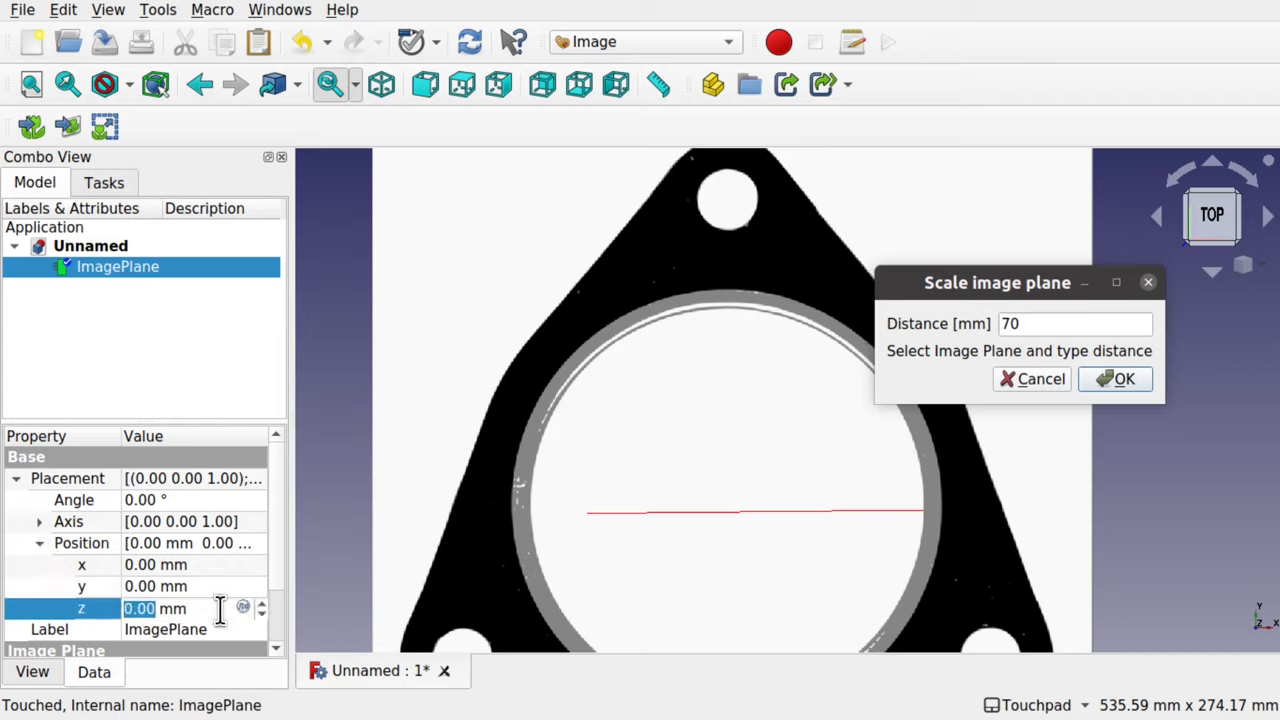
scroll(220, 609, "up", 1)
left_click_drag(700, 515, 824, 450, "alt")
key("2")
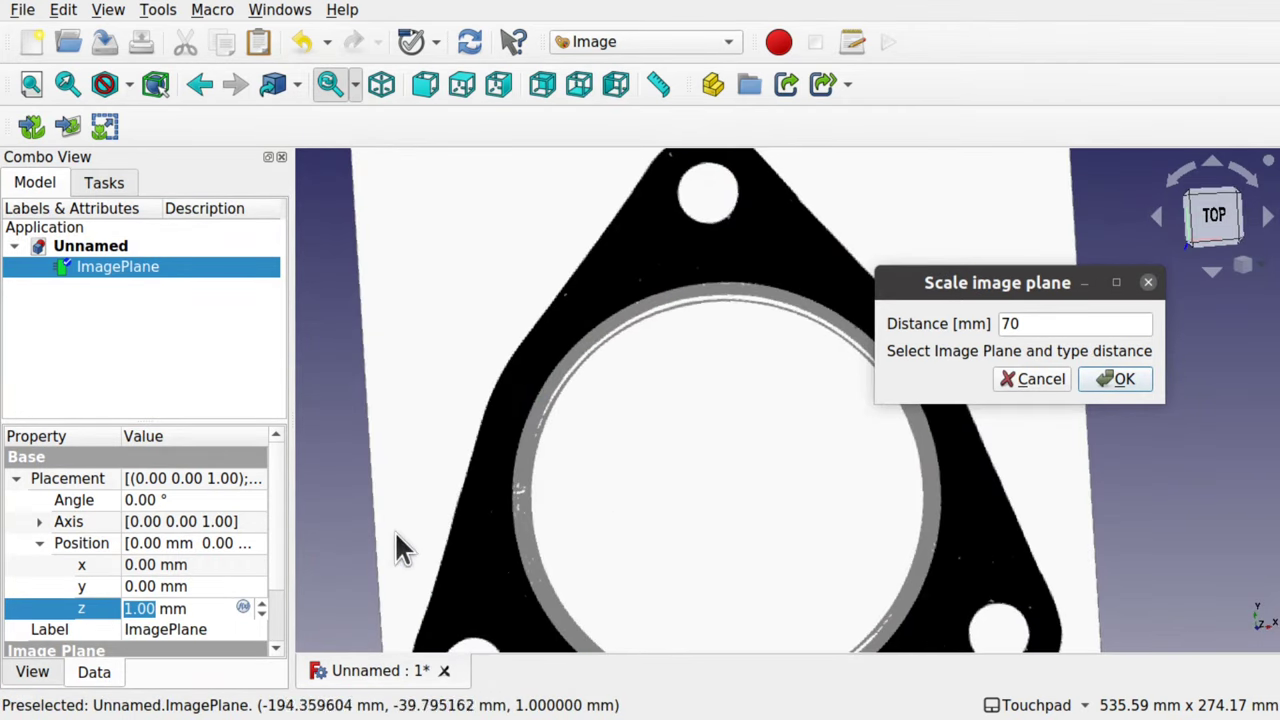
left_click(538, 514)
mouse_move(766, 457)
left_mouse_down("alt")
mouse_move(770, 362)
mouse_move(766, 466)
left_mouse_up("alt")
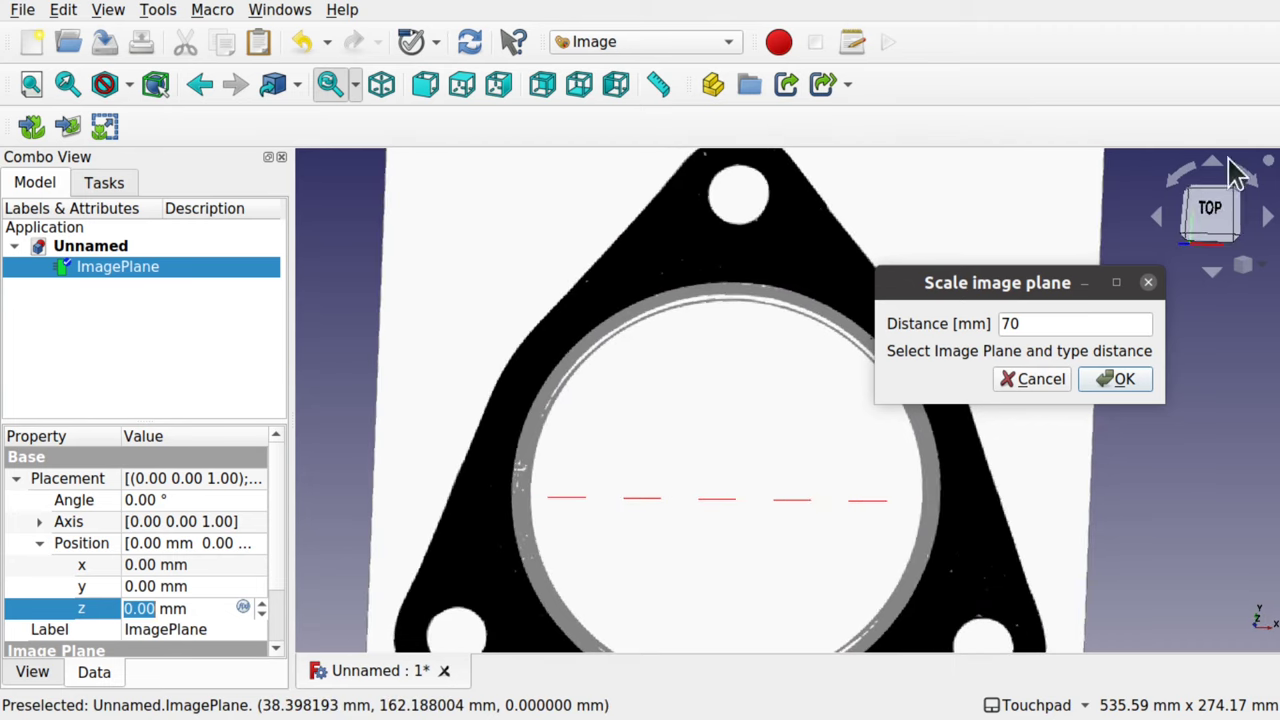
left_click(1210, 222)
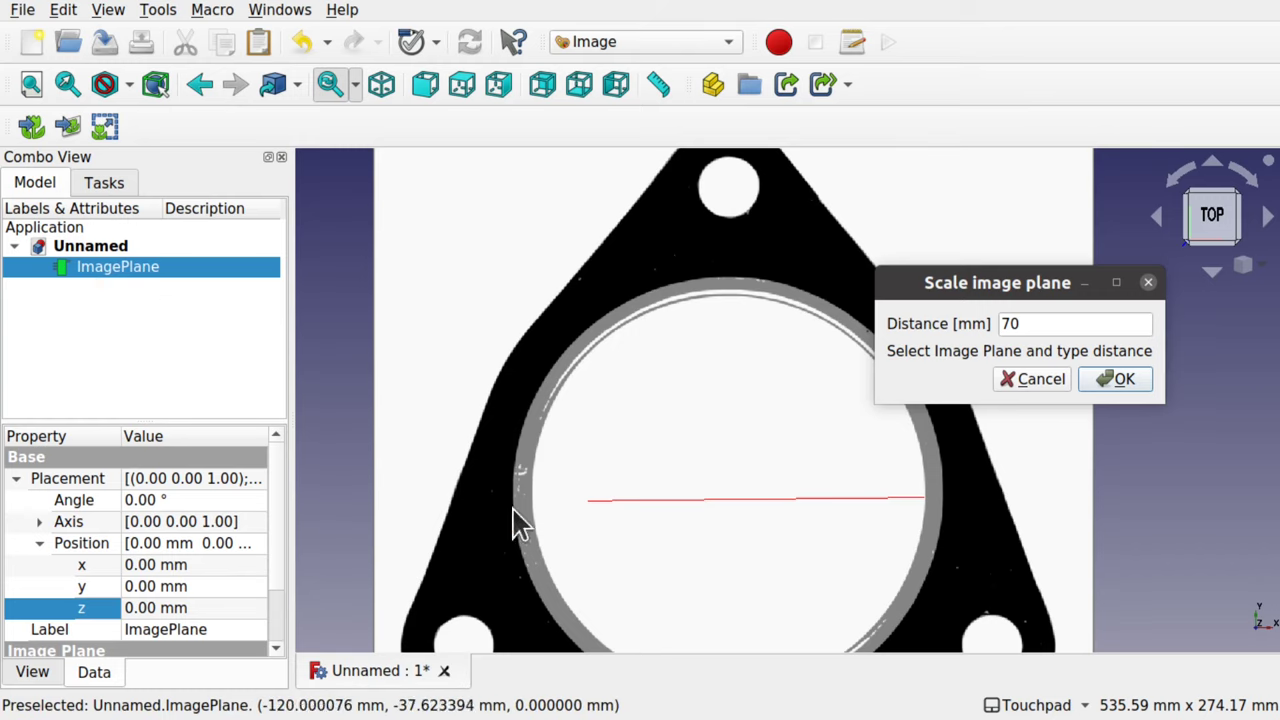
Apply the 70 mm reference distance to scale the selected image plane
scroll(279, 626, "down", 1)
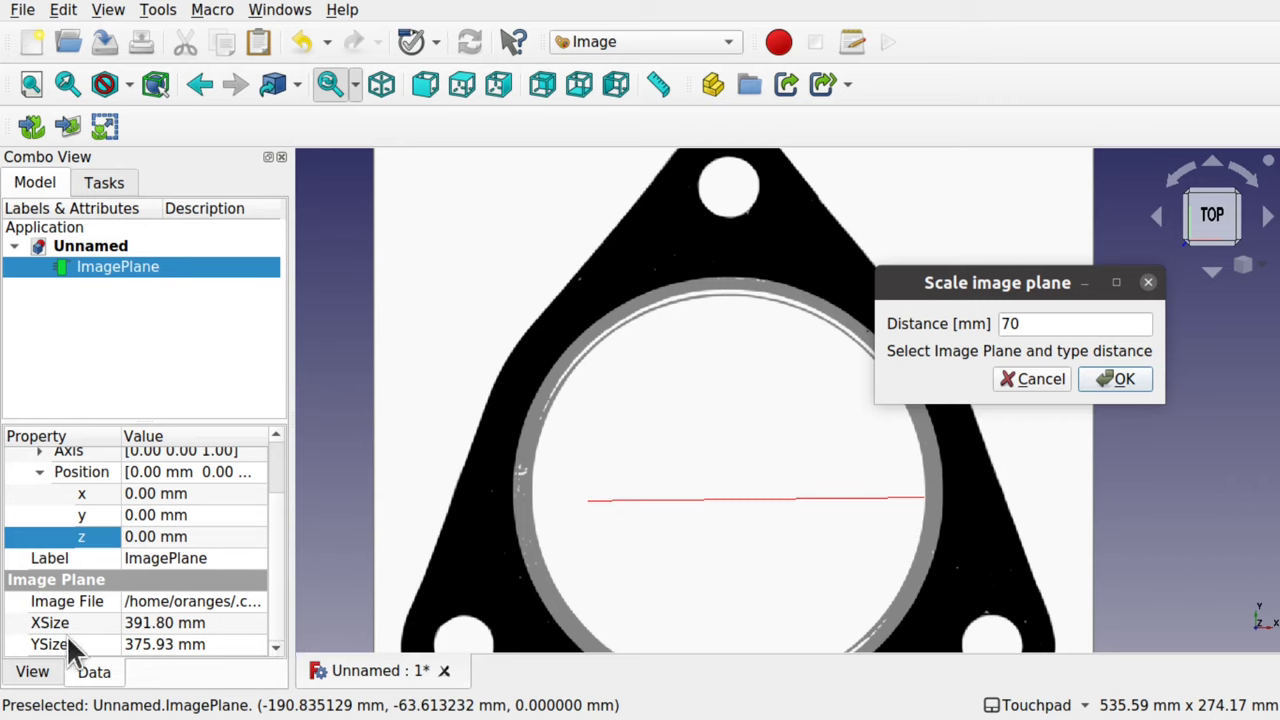
left_click(1124, 380)
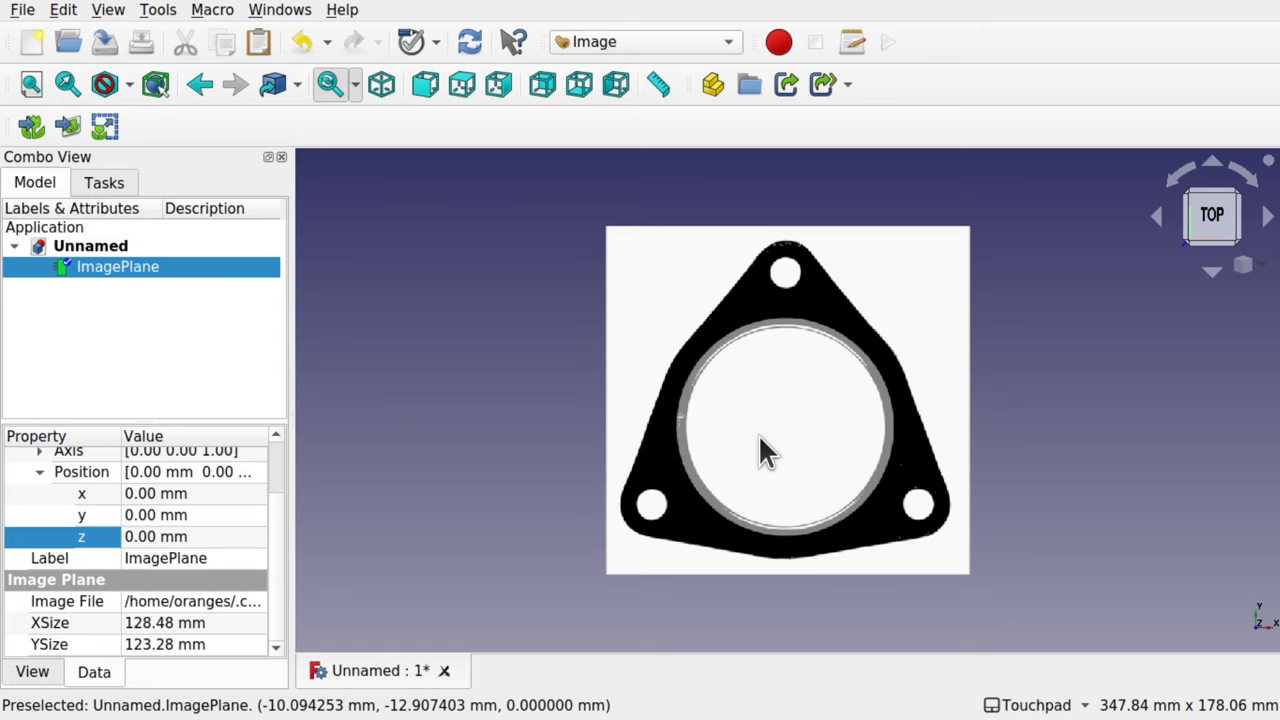
Measure the distance across the central hole between its left and right inner edges and inspect the dimension from an angled view
scroll(760, 440, "up", 4)
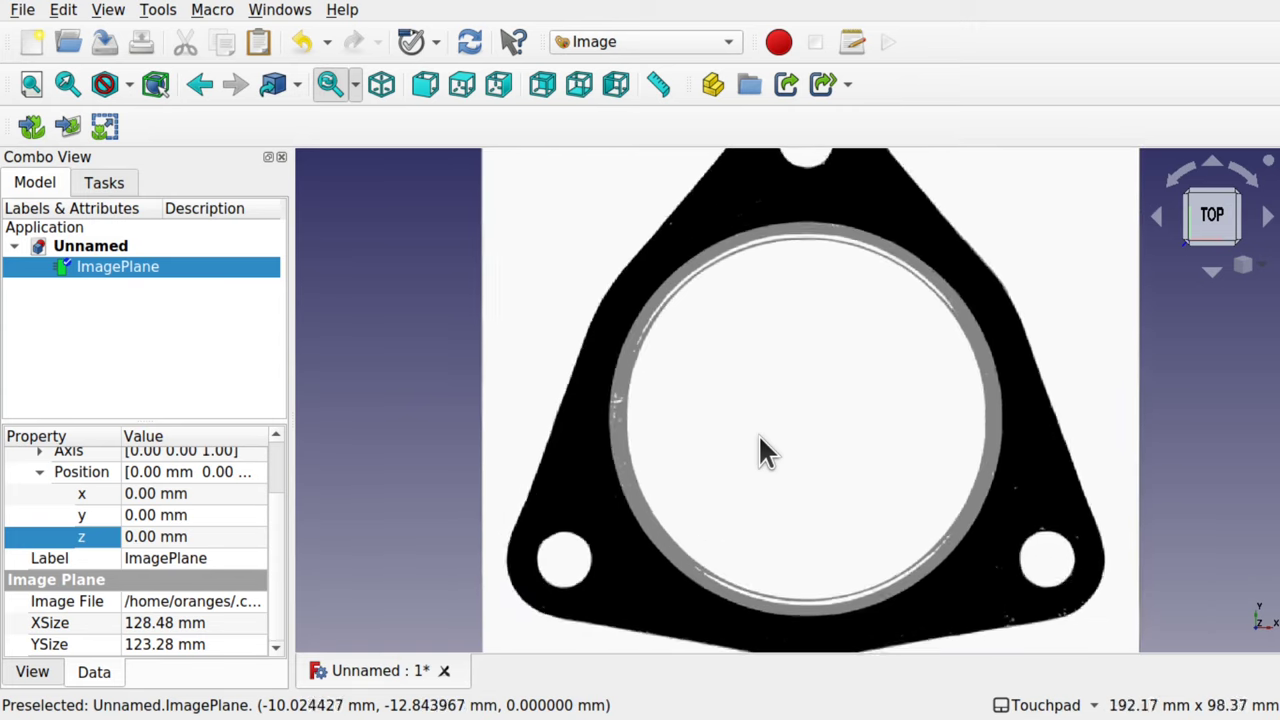
left_click(657, 88)
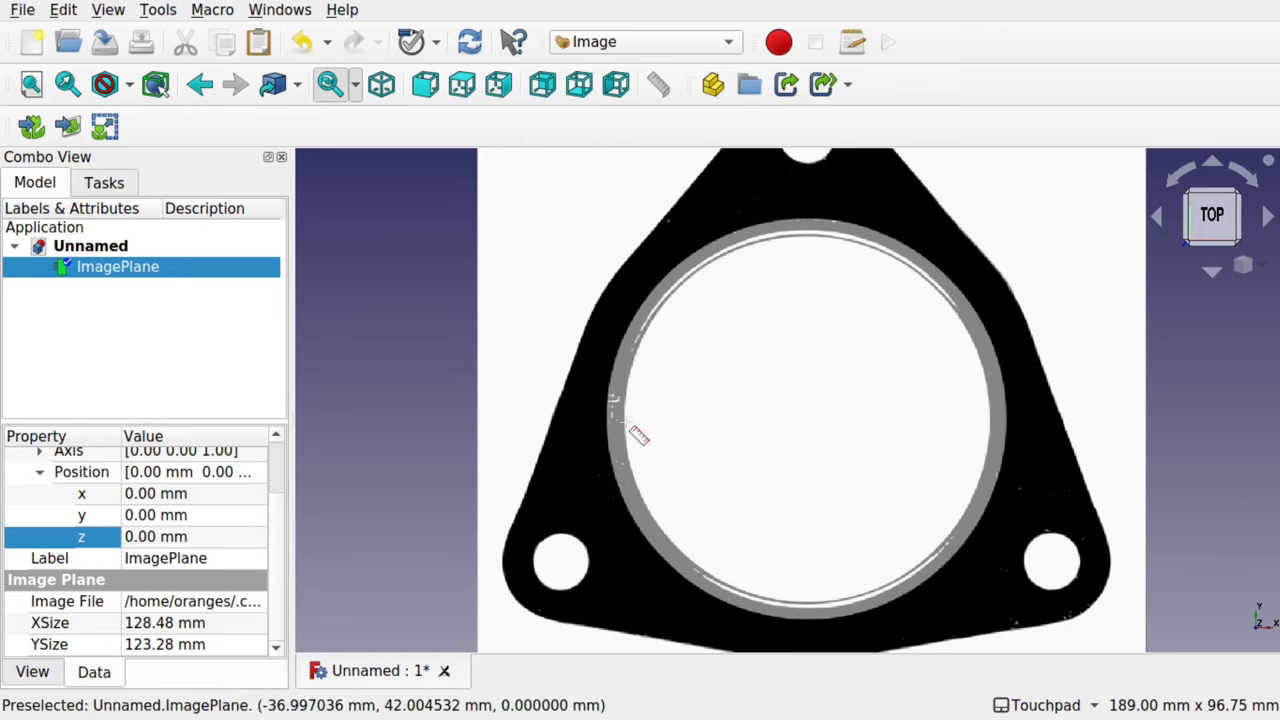
left_click(986, 414)
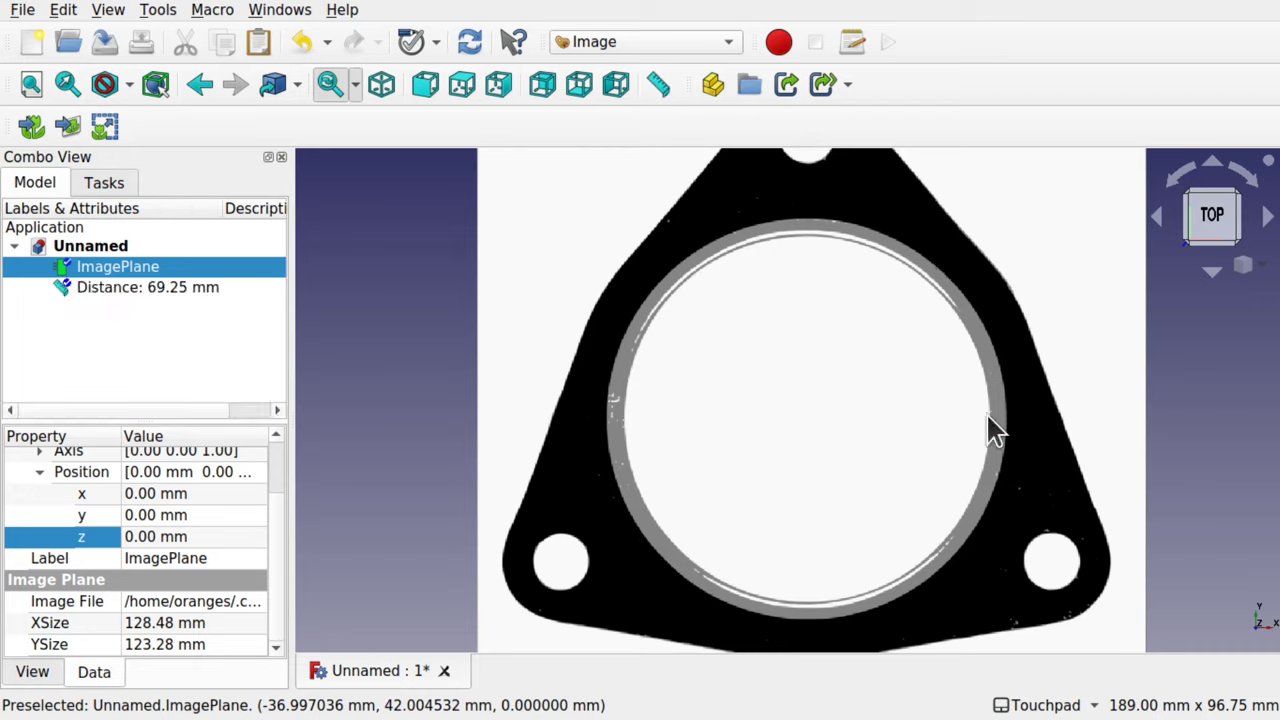
middle_click_drag(840, 470, 830, 415)
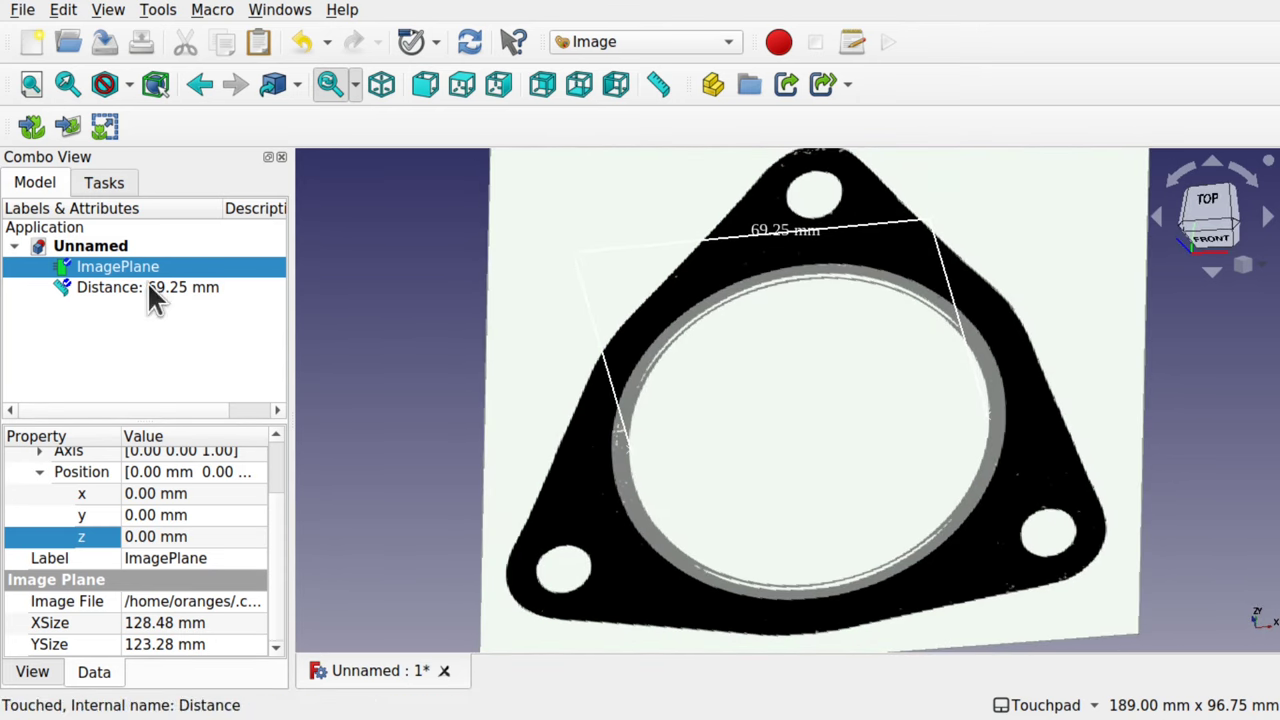
middle_click_drag(680, 257, 863, 363)
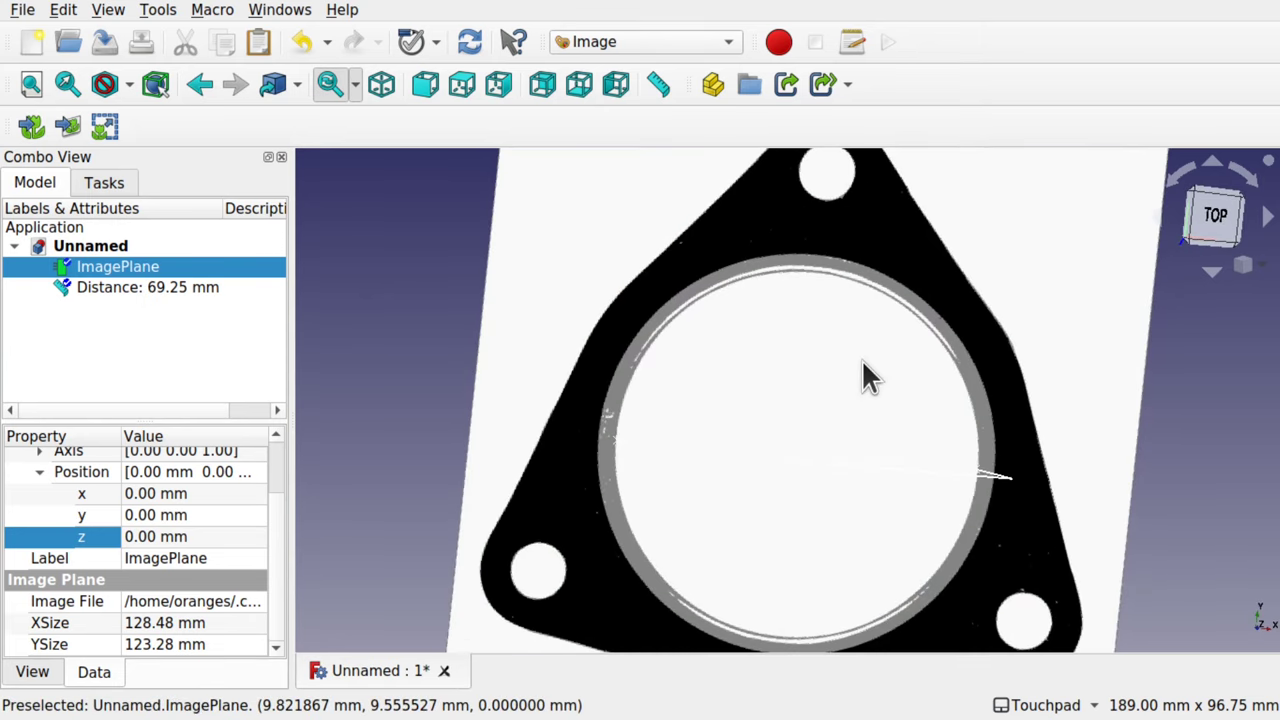
Delete the distance measurement from the document and restore the straight top view of the flange image
left_click(115, 287)
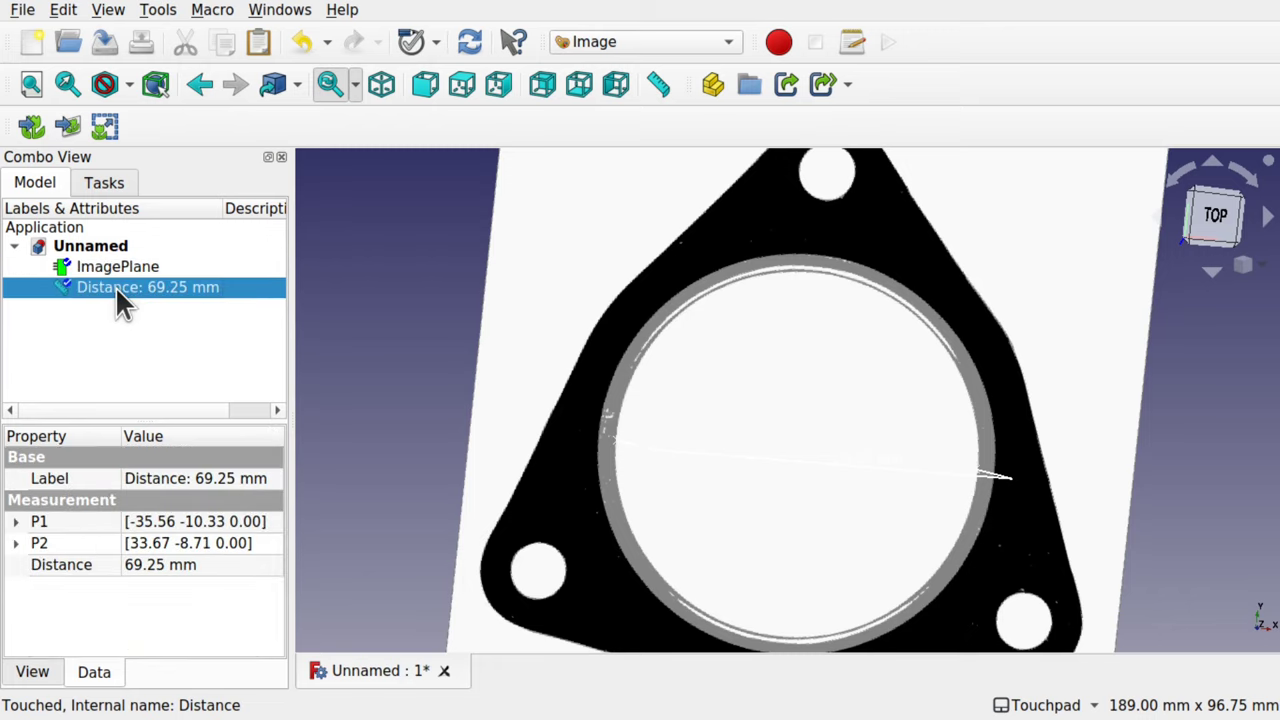
key("Delete")
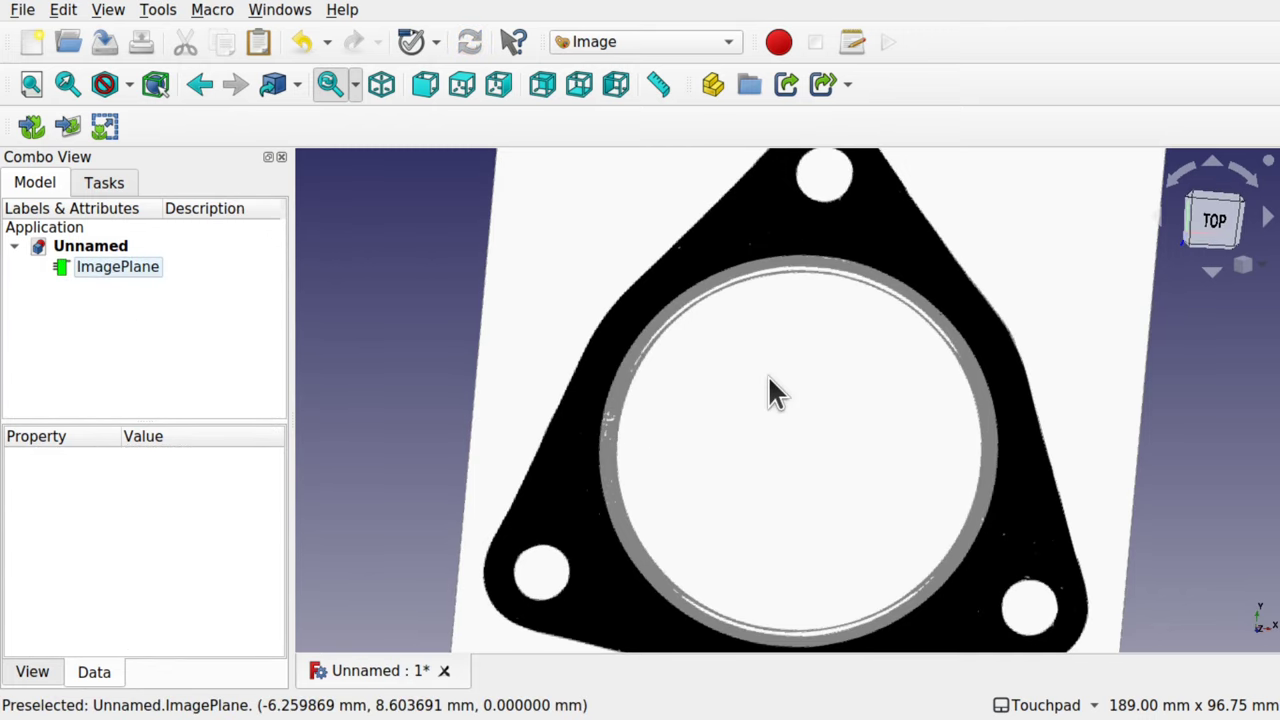
left_click(1210, 216)
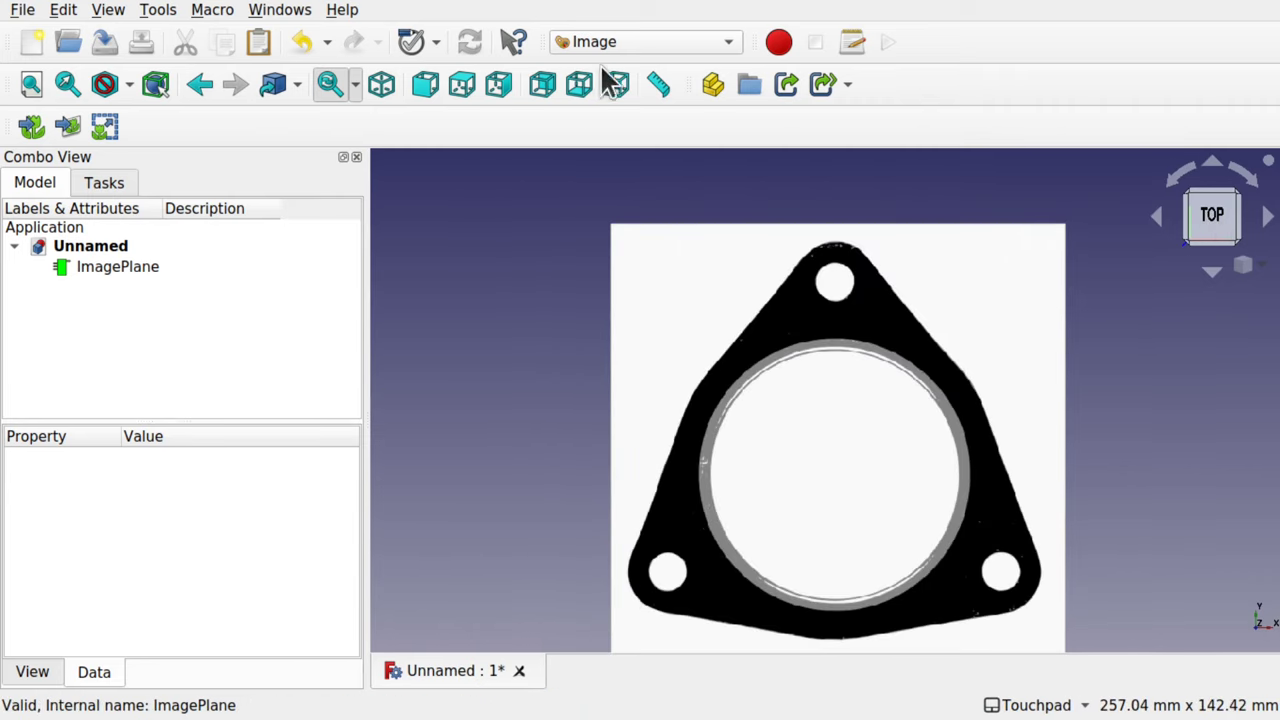
Switch to the Sketcher workbench and create a new unattached sketch on the XY plane with 0 mm offset
left_click(669, 41)
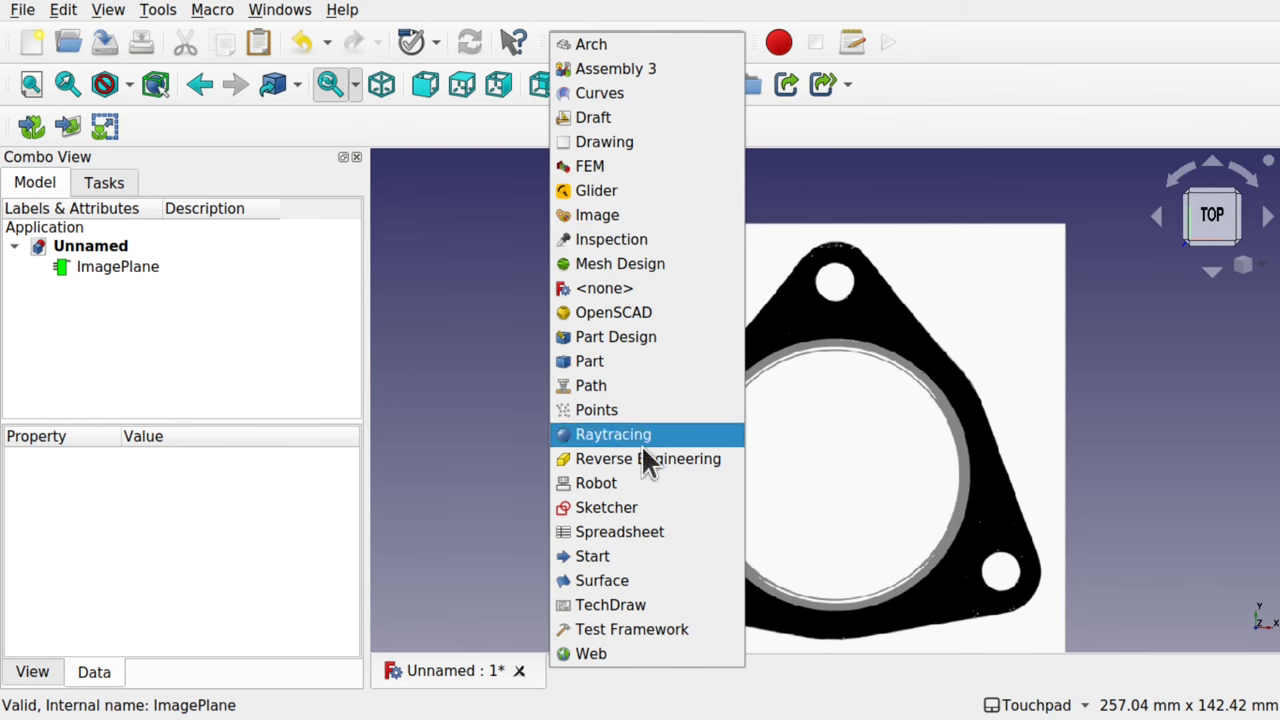
left_click(626, 507)
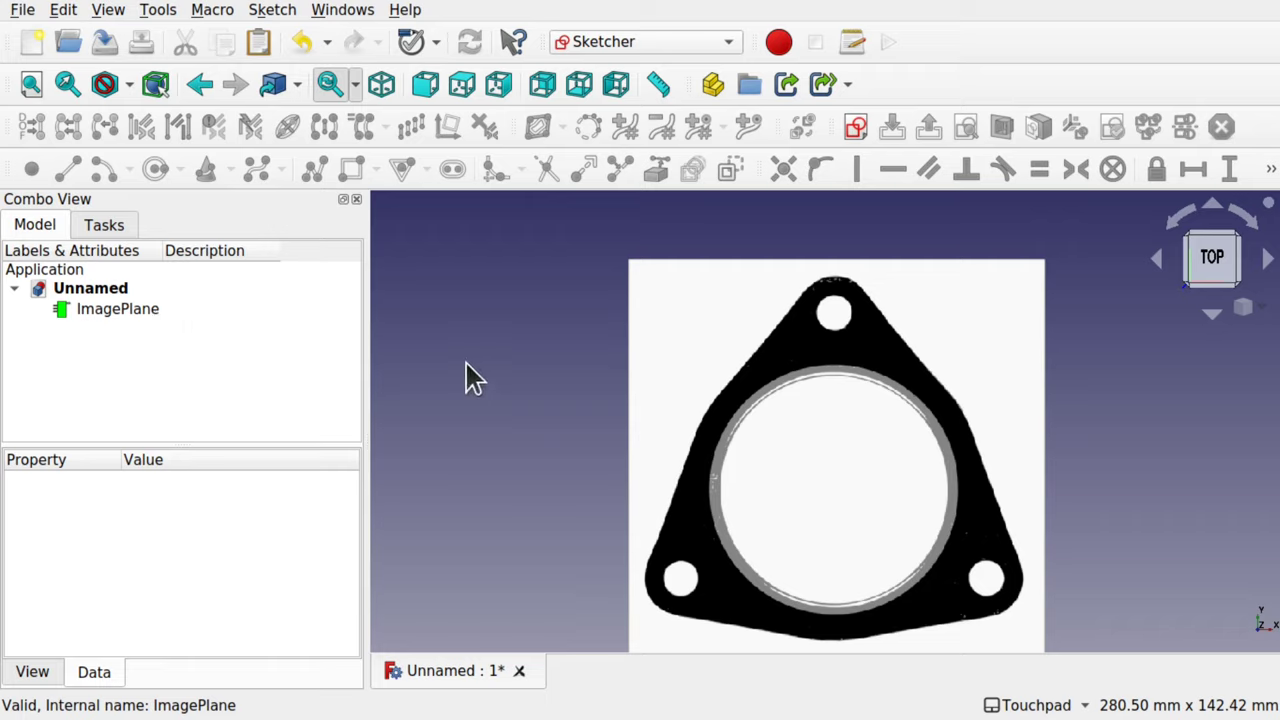
left_click(138, 309)
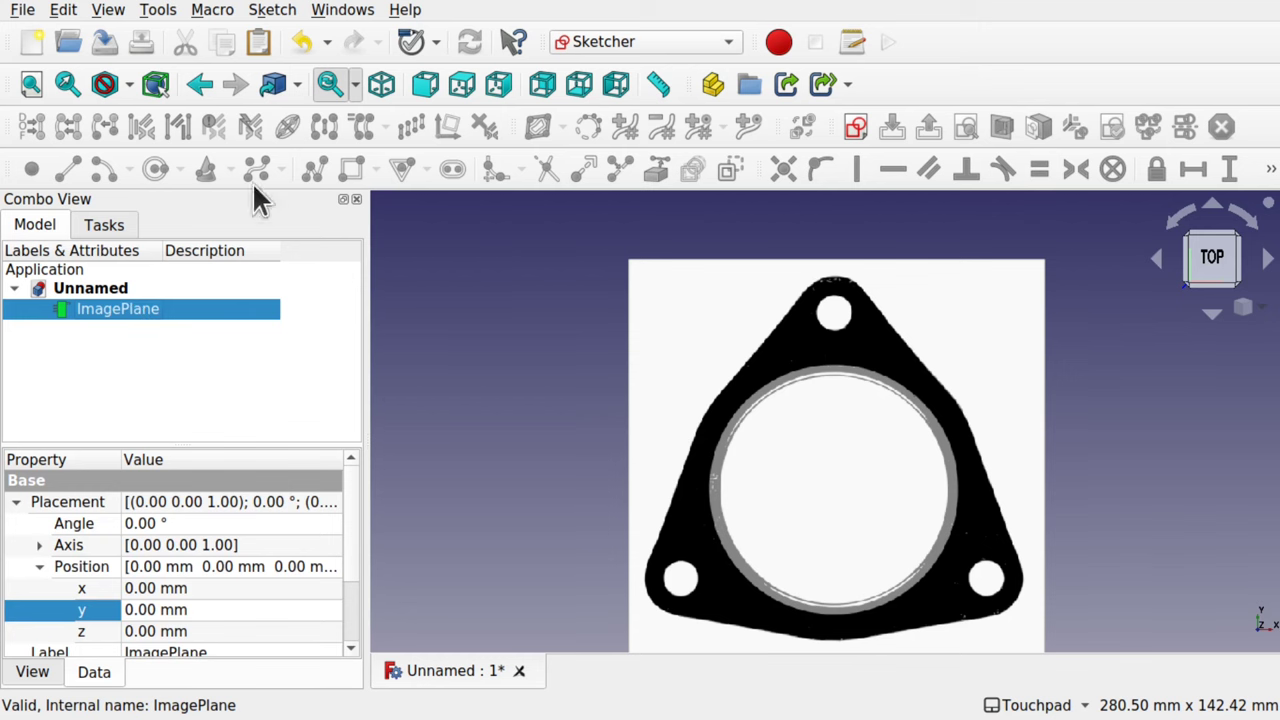
left_click(283, 10)
left_click(303, 45)
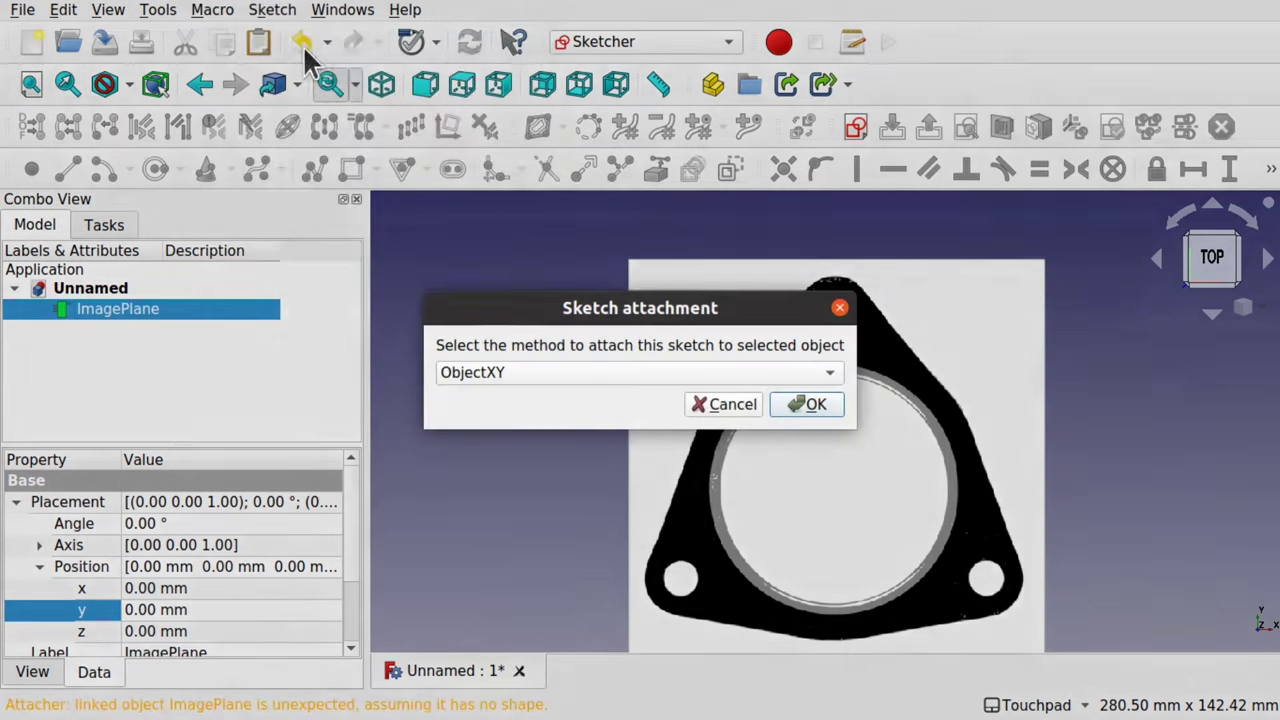
left_click(535, 374)
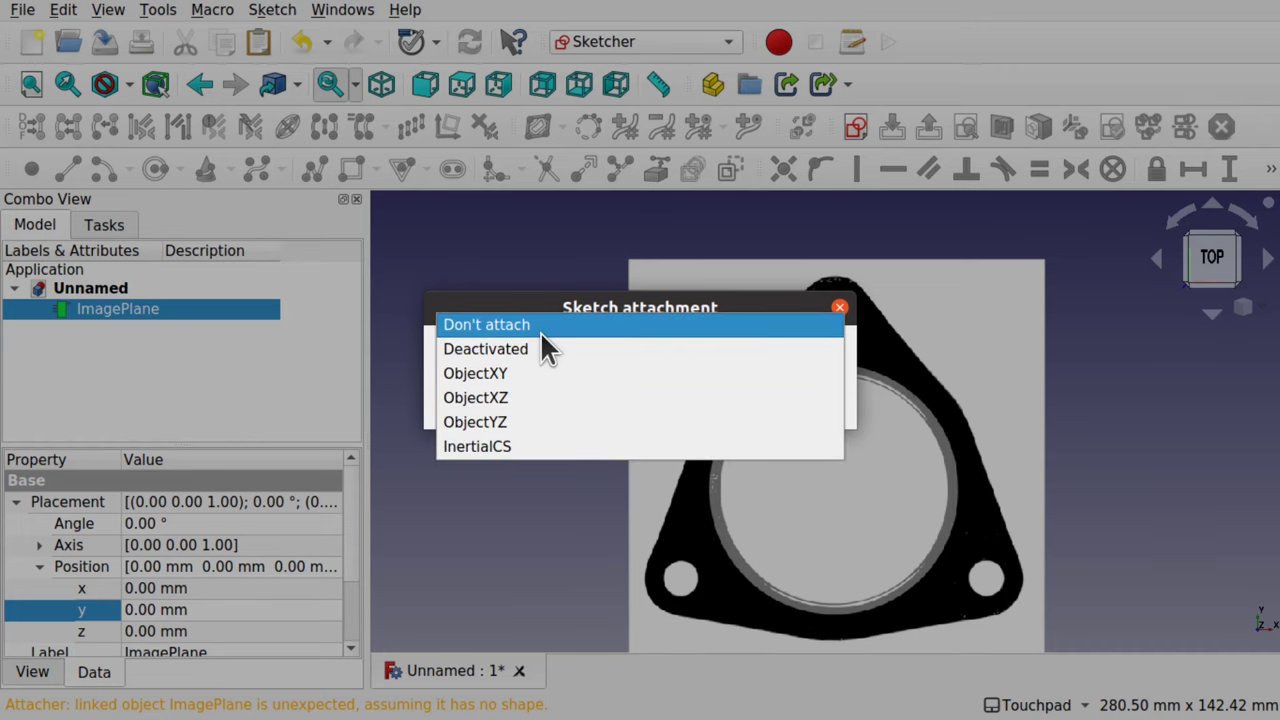
left_click(549, 330)
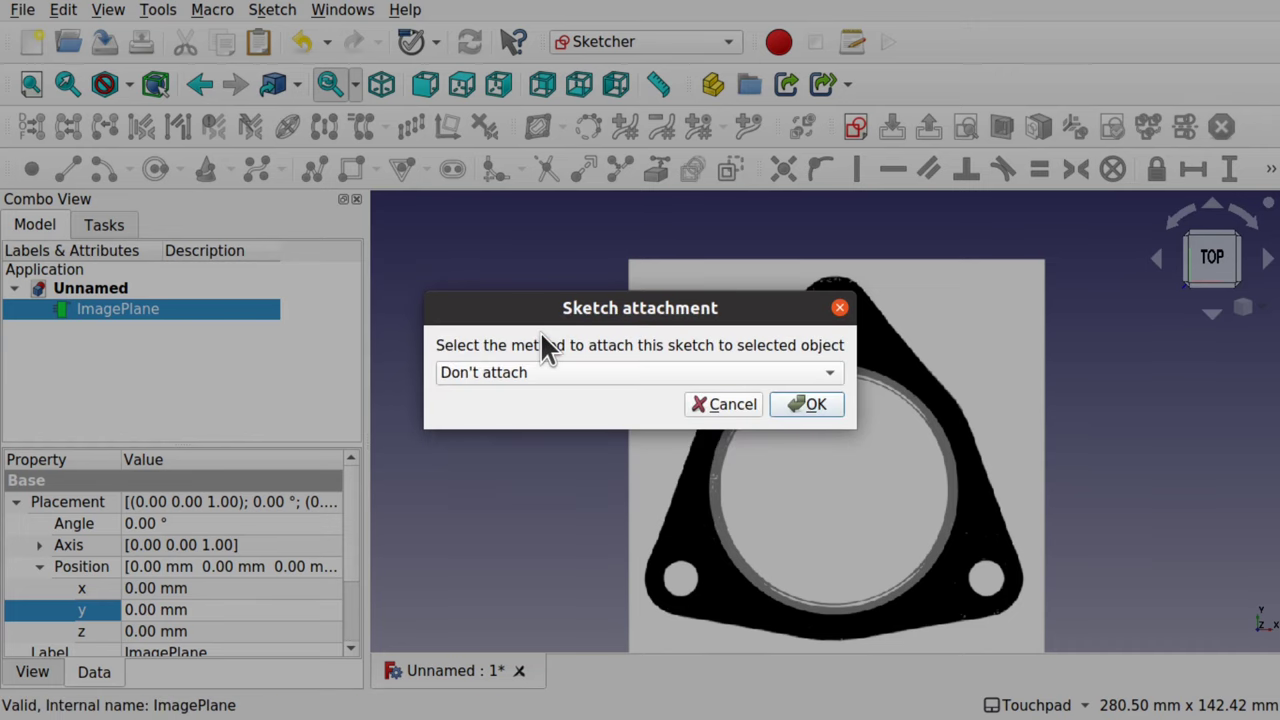
left_click(814, 405)
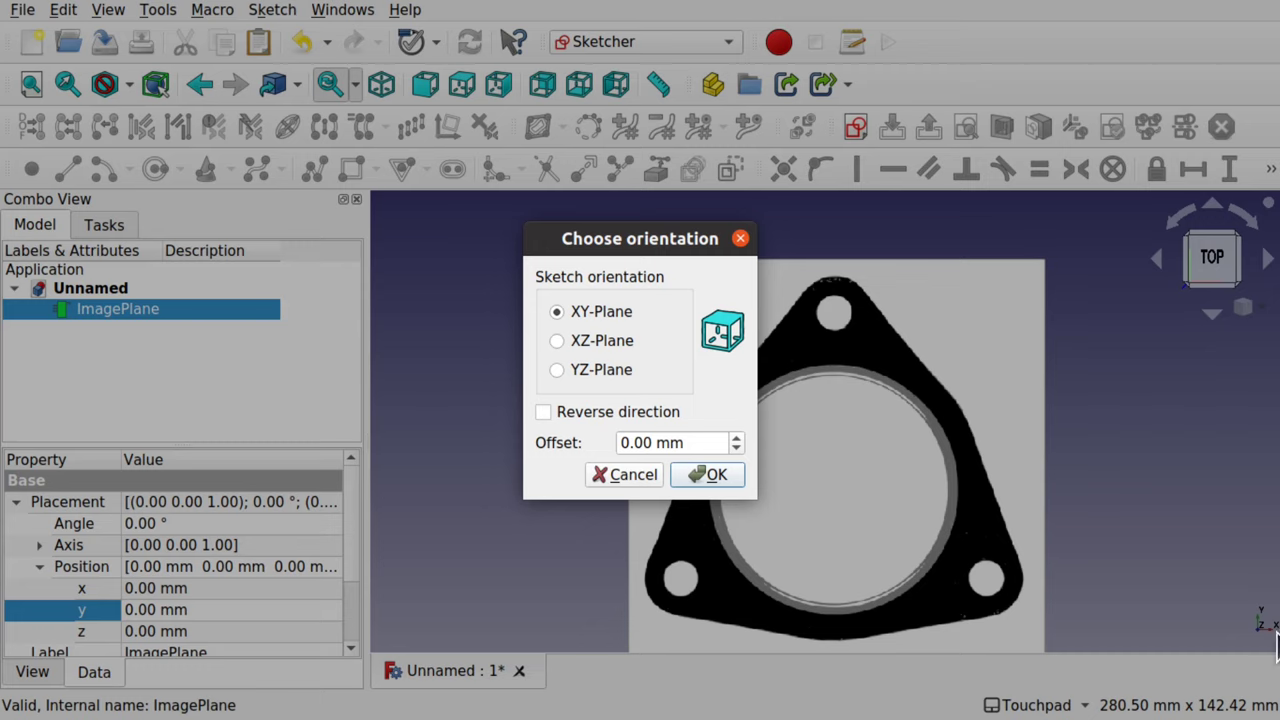
left_click(705, 486)
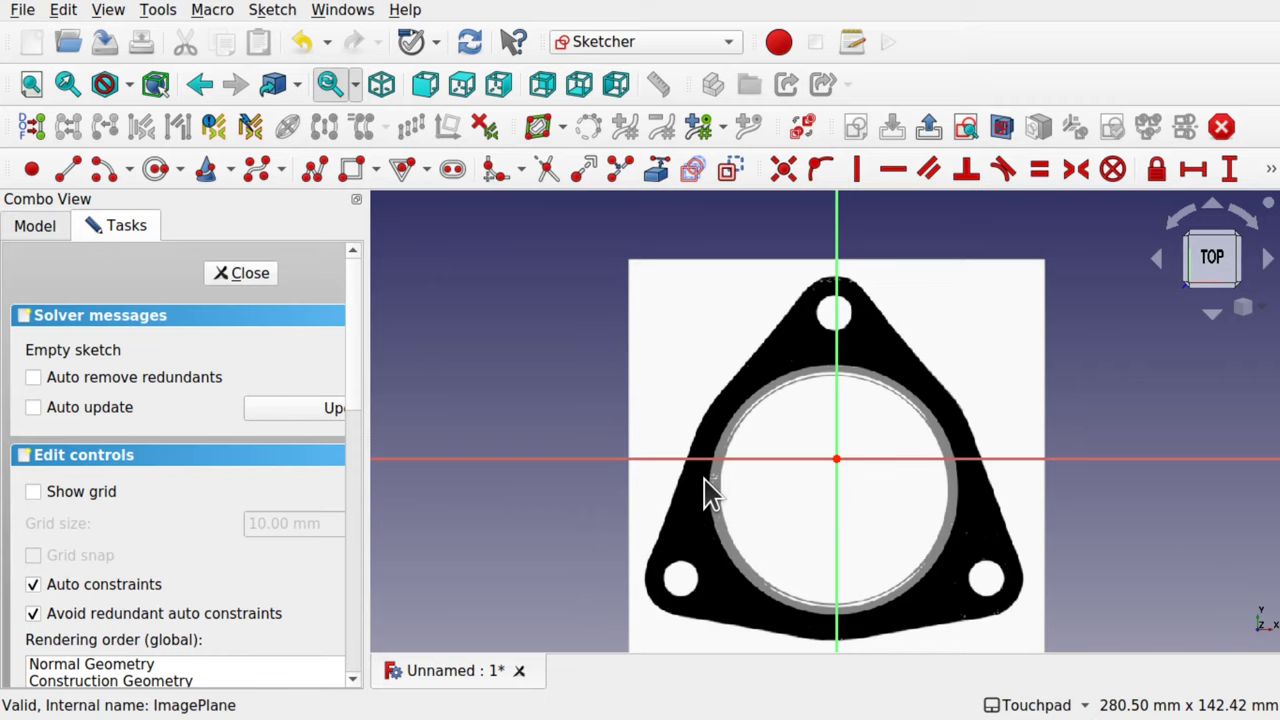
Show the image plane's placement properties while the sketch stays open and set its Y position to 10 mm
left_click(31, 236)
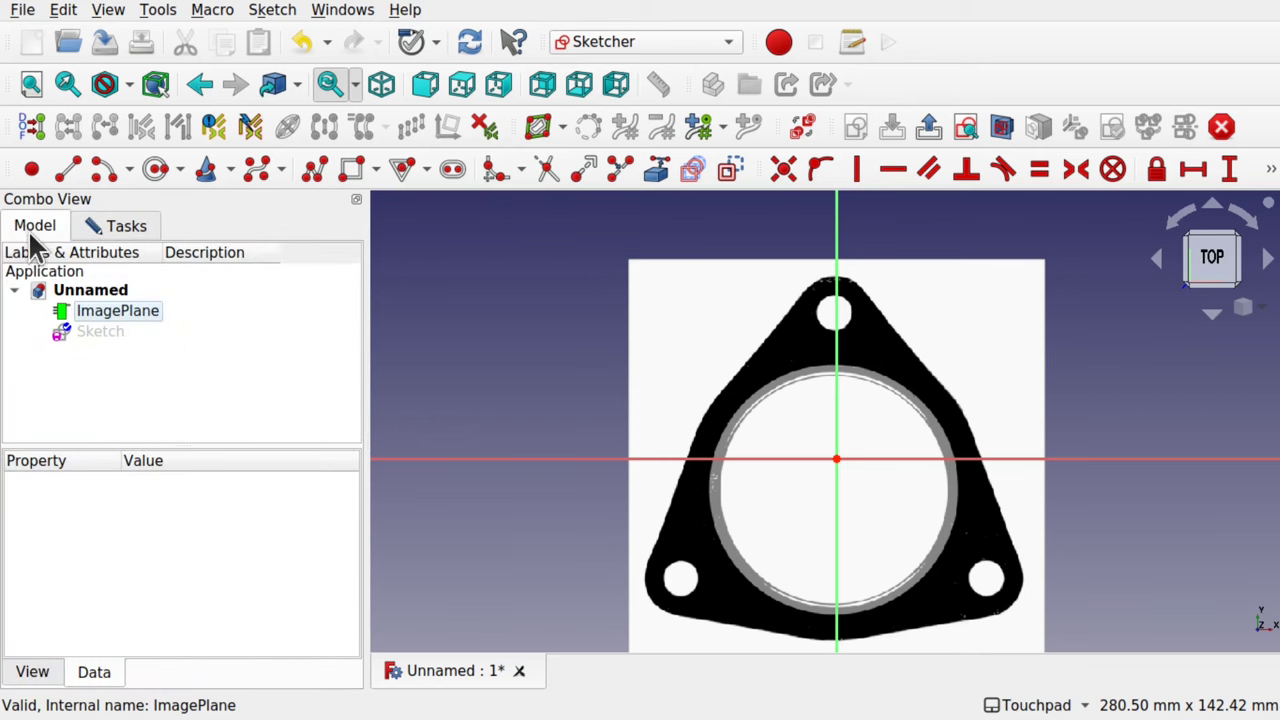
left_click(132, 312)
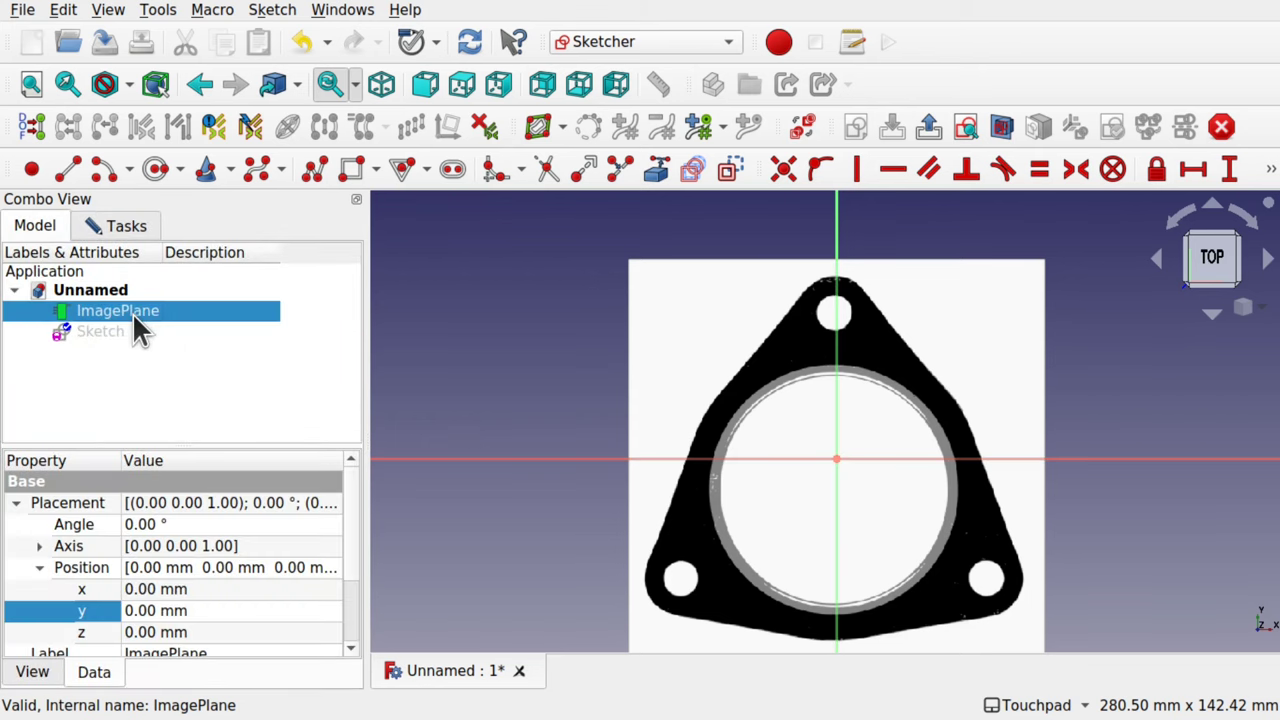
left_click(16, 503)
left_click(16, 503)
left_click(39, 567)
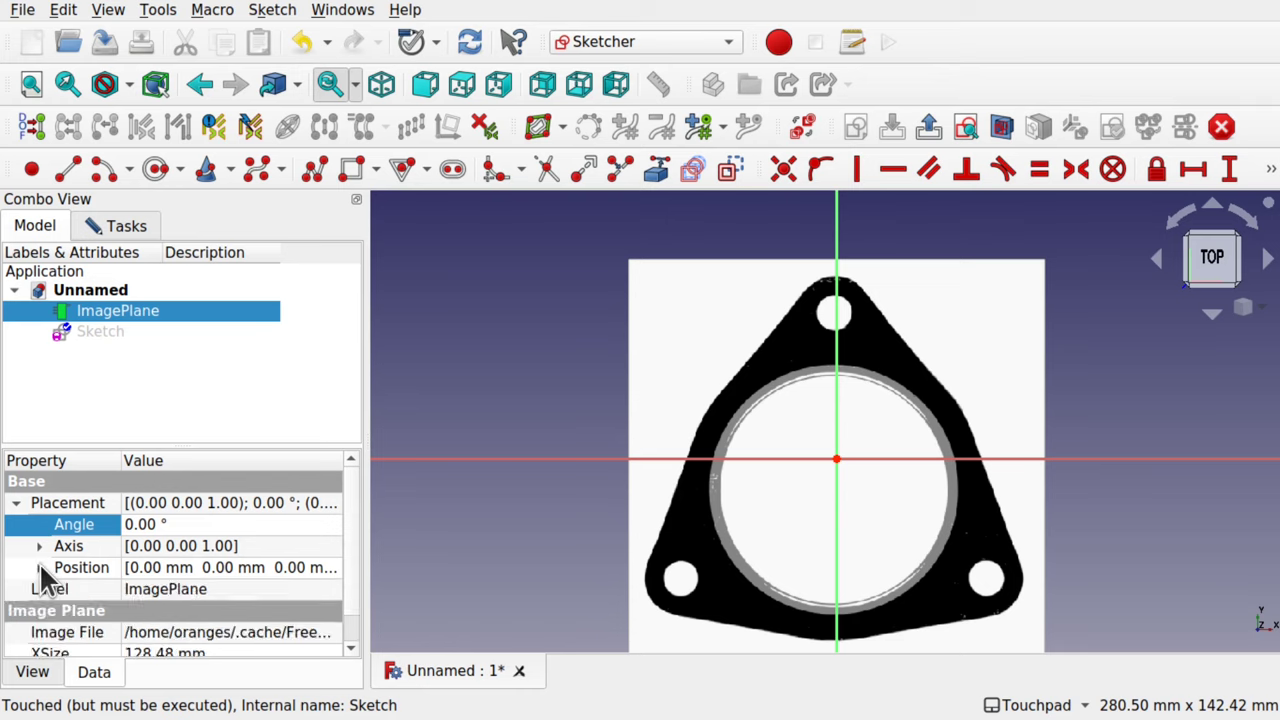
left_click(39, 566)
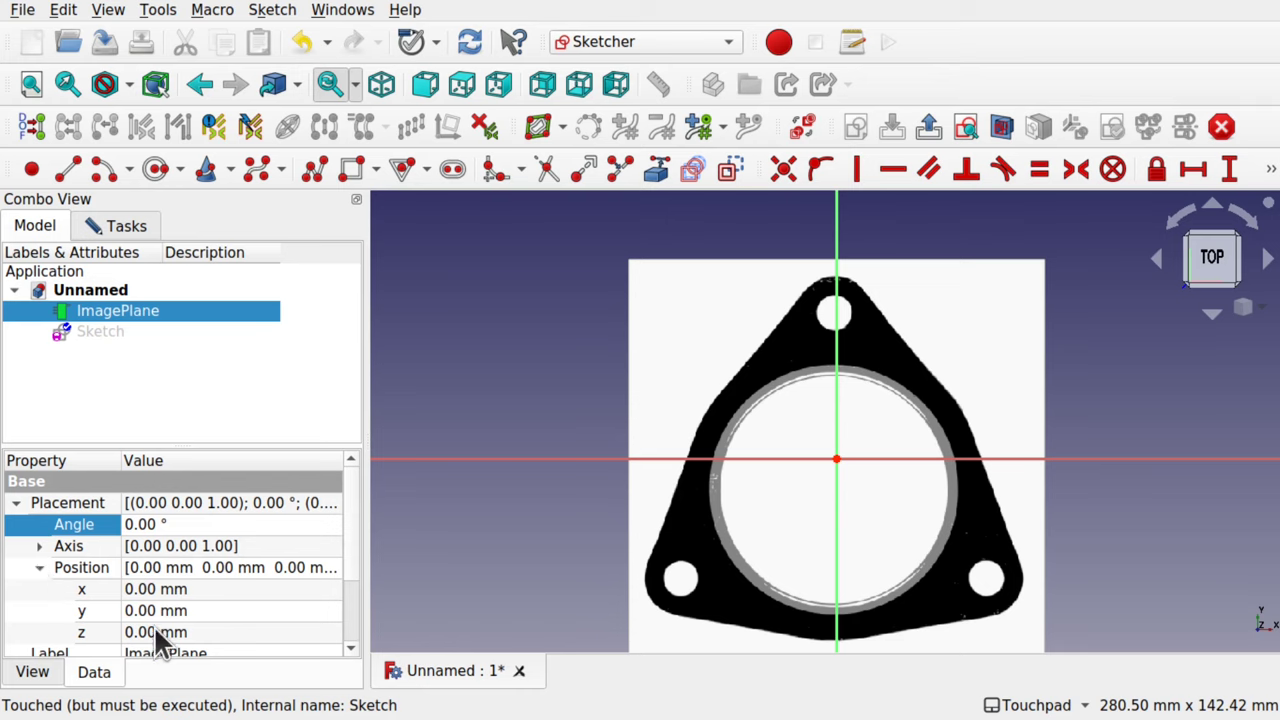
left_click(207, 610)
scroll(207, 610, "up", 6)
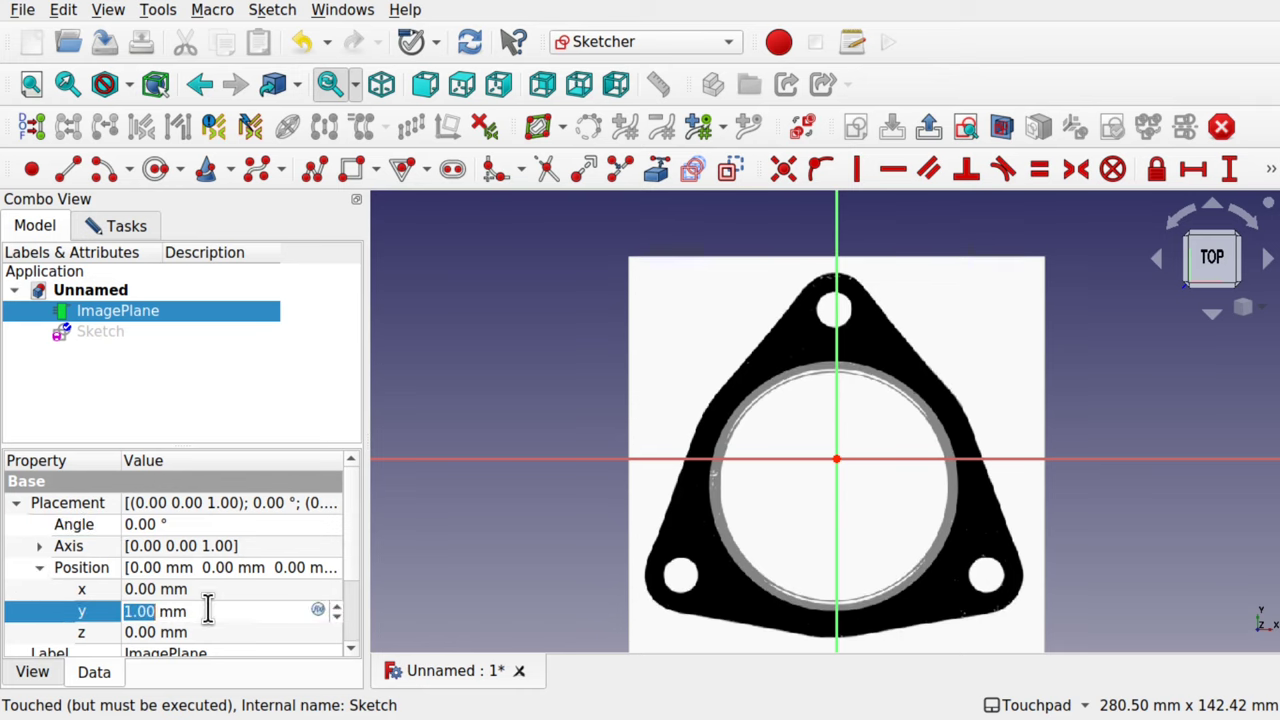
scroll(207, 610, "up", 4)
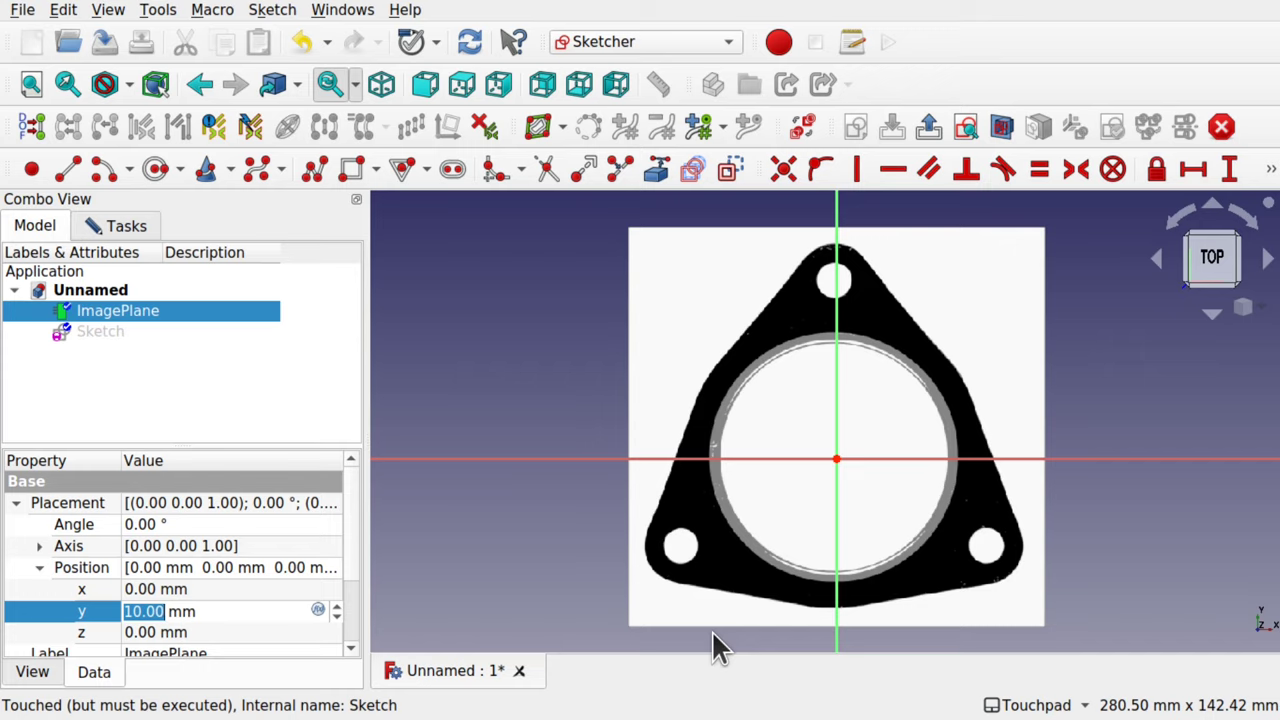
Try shifting the image plane along Y up to 49 mm and back down to 7 mm
key("Up")
key("Up")
key("Up")
key("Up")
key("Up")
key("Up")
key("Up")
key("Up")
key("Up")
key("Up")
key("Up")
key("Up")
key("Up")
key("Up")
key("Up")
key("Up")
key("Up")
key("Up")
key("Up")
key("Up")
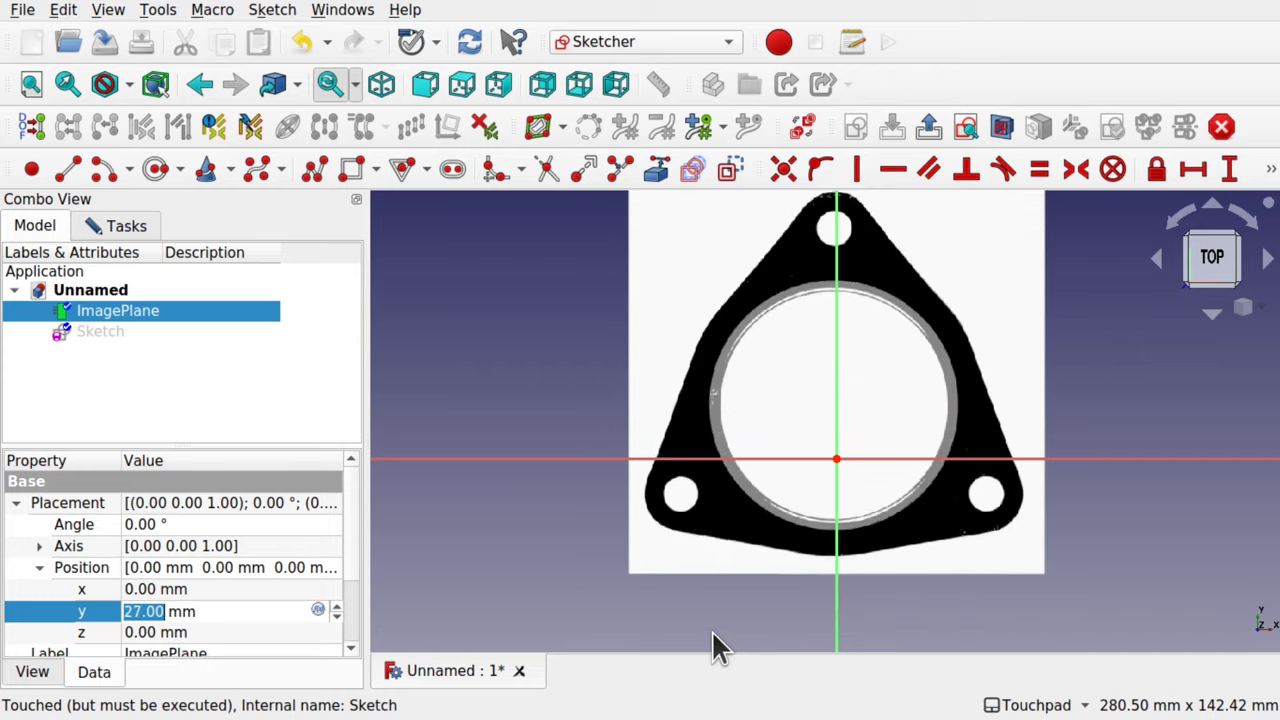
key("Down")
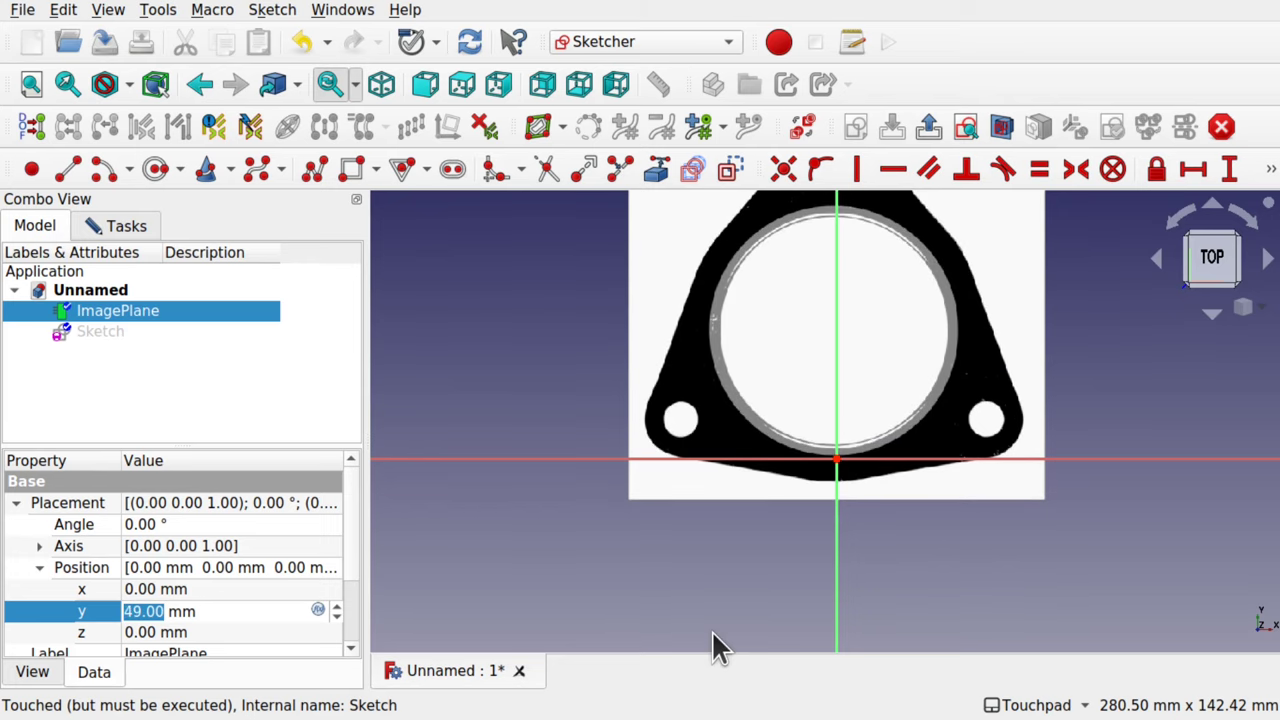
key("Right")
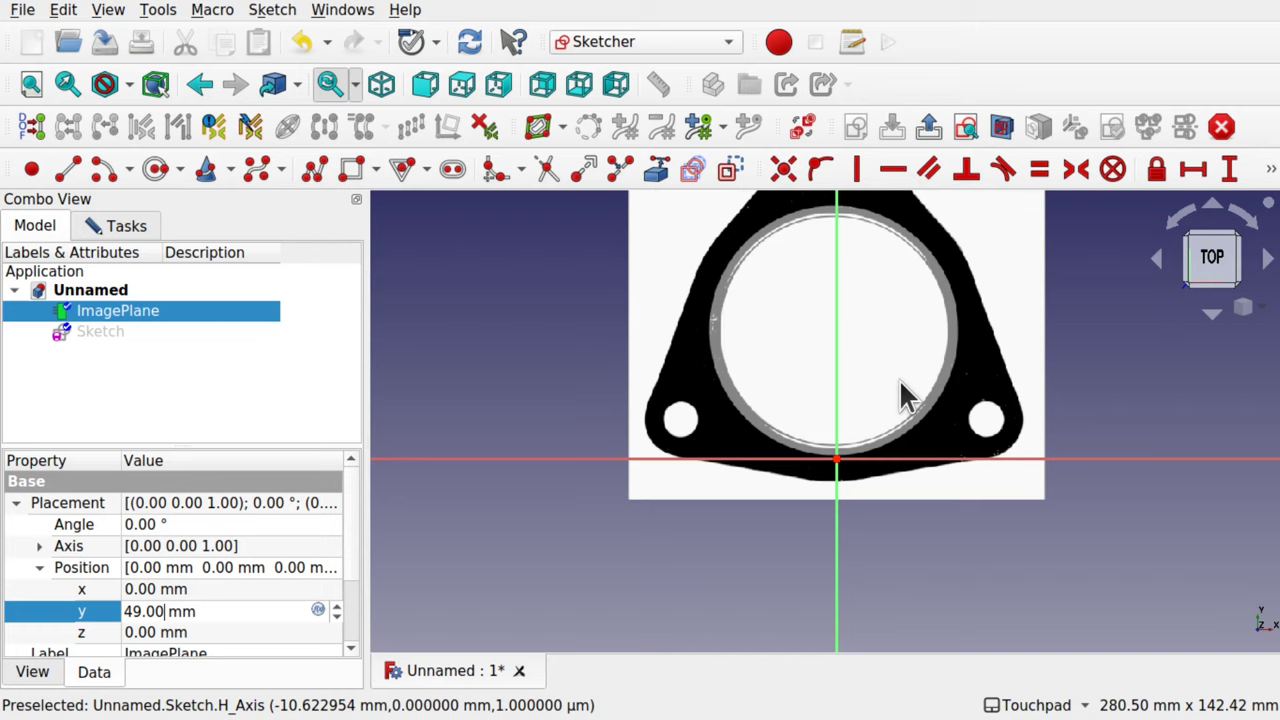
key("Down")
key("Down")
key("Down")
key("Down")
key("Down")
key("Down")
key("Down")
key("Down")
key("Down")
key("Down")
key("Down")
key("Down")
key("Down")
key("Down")
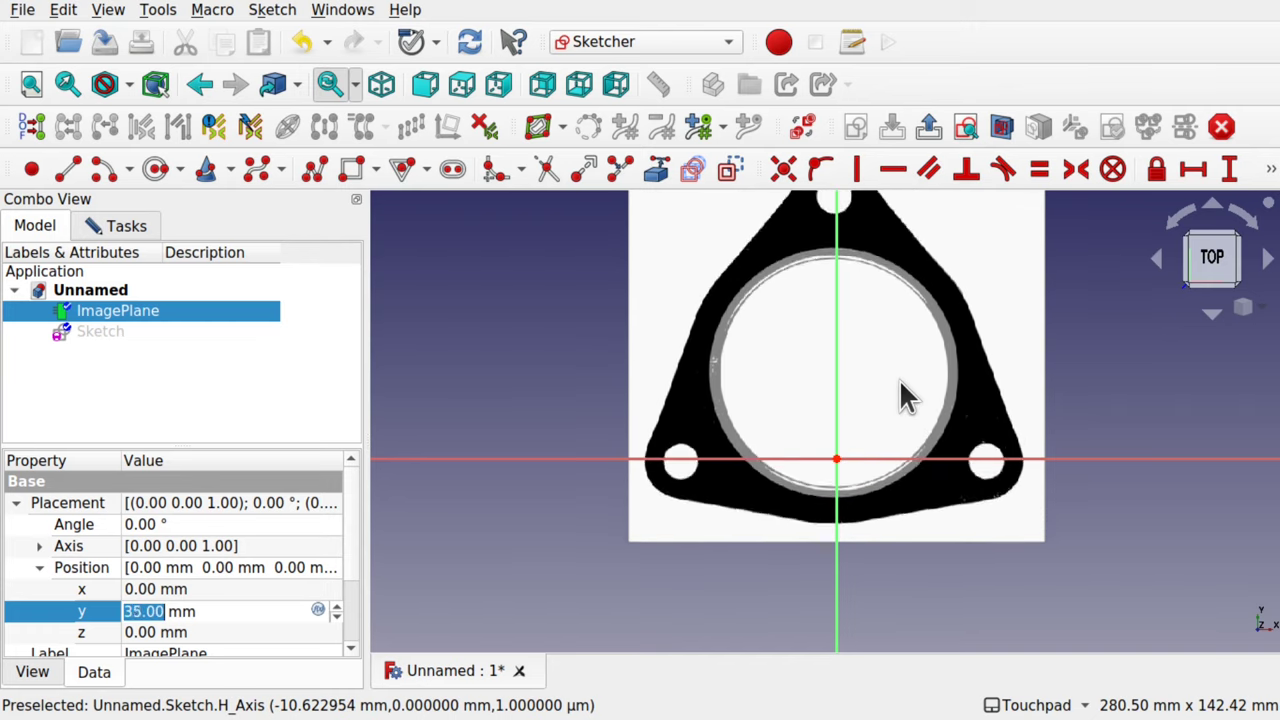
key("Down")
key("Down")
key("Down")
key("Down")
key("Down")
key("Down")
key("Down")
key("Down")
key("Down")
key("Down")
key("Down")
key("Down")
key("Down")
key("Down")
key("Down")
key("Down")
key("Down")
key("Down")
key("Down")
key("Down")
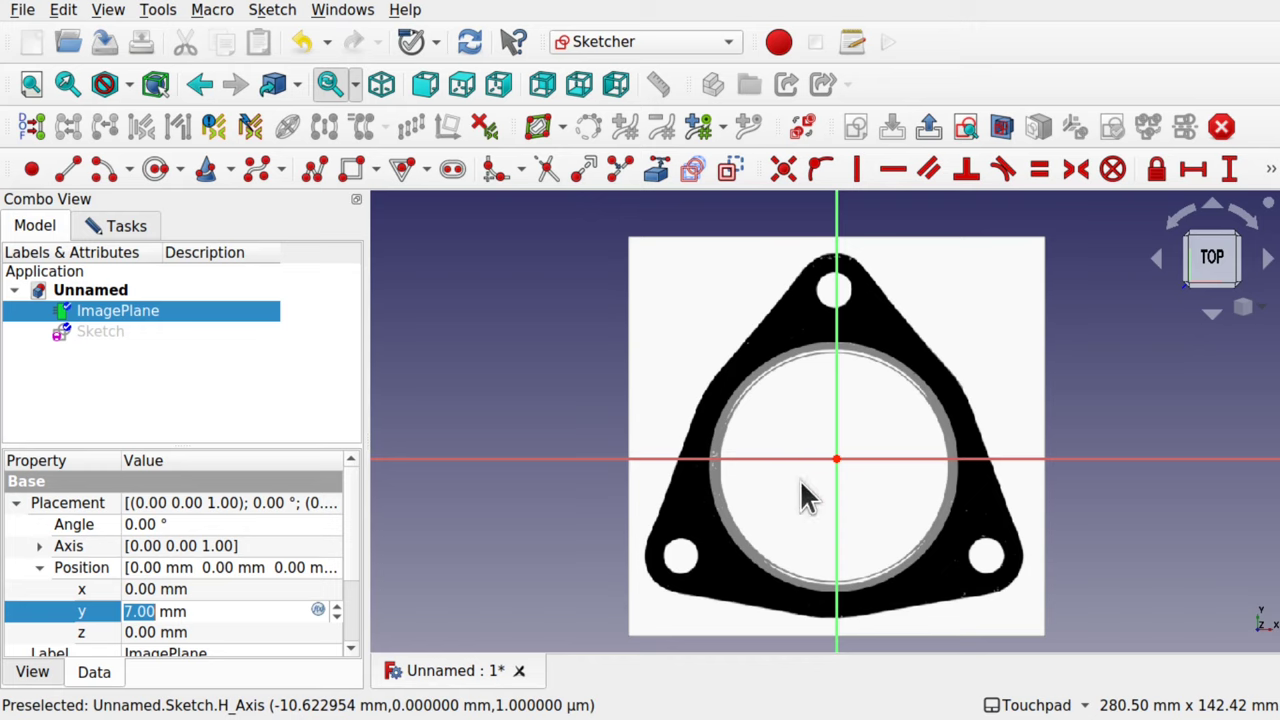
Set the image plane's Y position to 11 mm to centre the large hole on the sketch origin, and deselect the plane
key("Up")
key("Up")
key("Up")
key("Up")
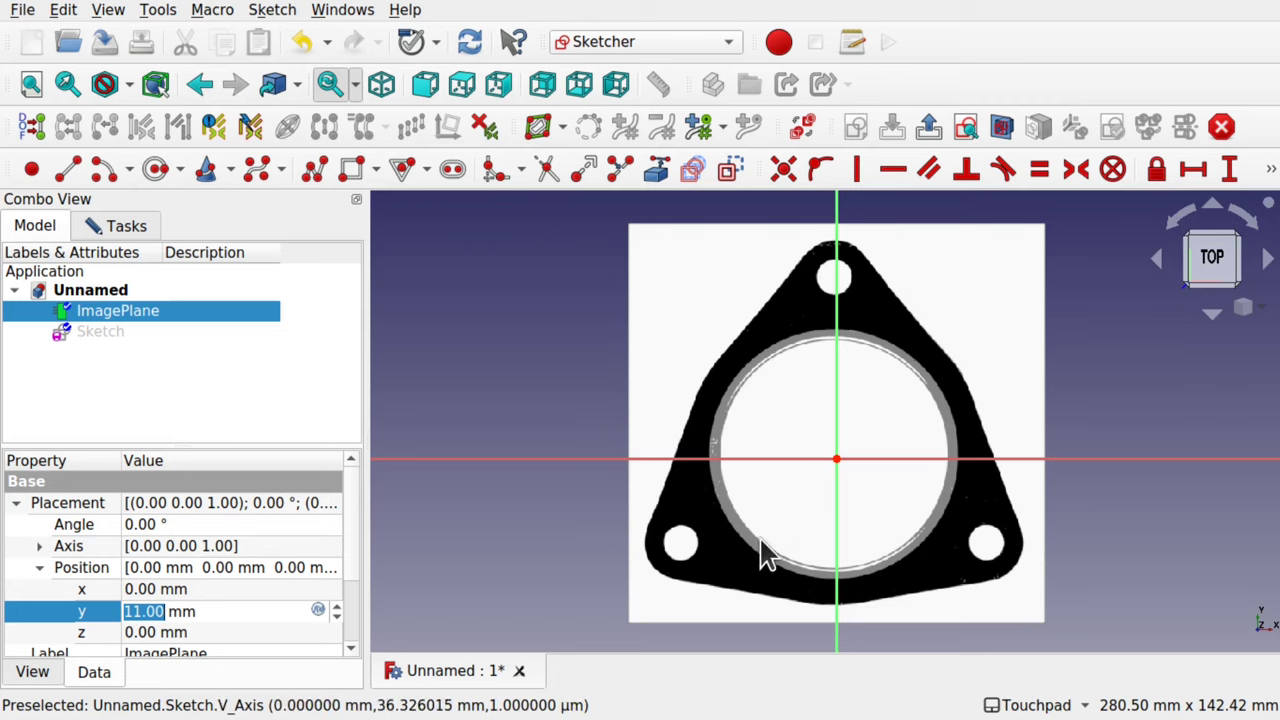
left_click(797, 516)
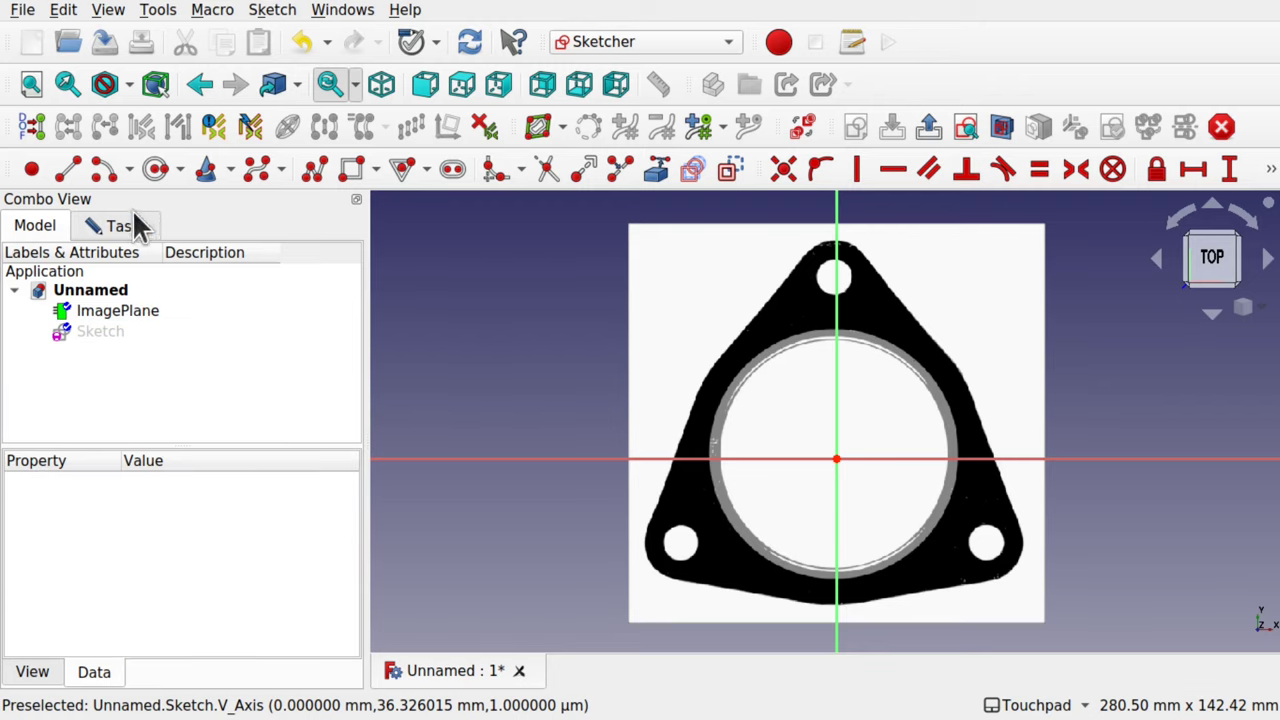
Activate the Circle tool and set the image plane's transparency to 55
left_click(151, 180)
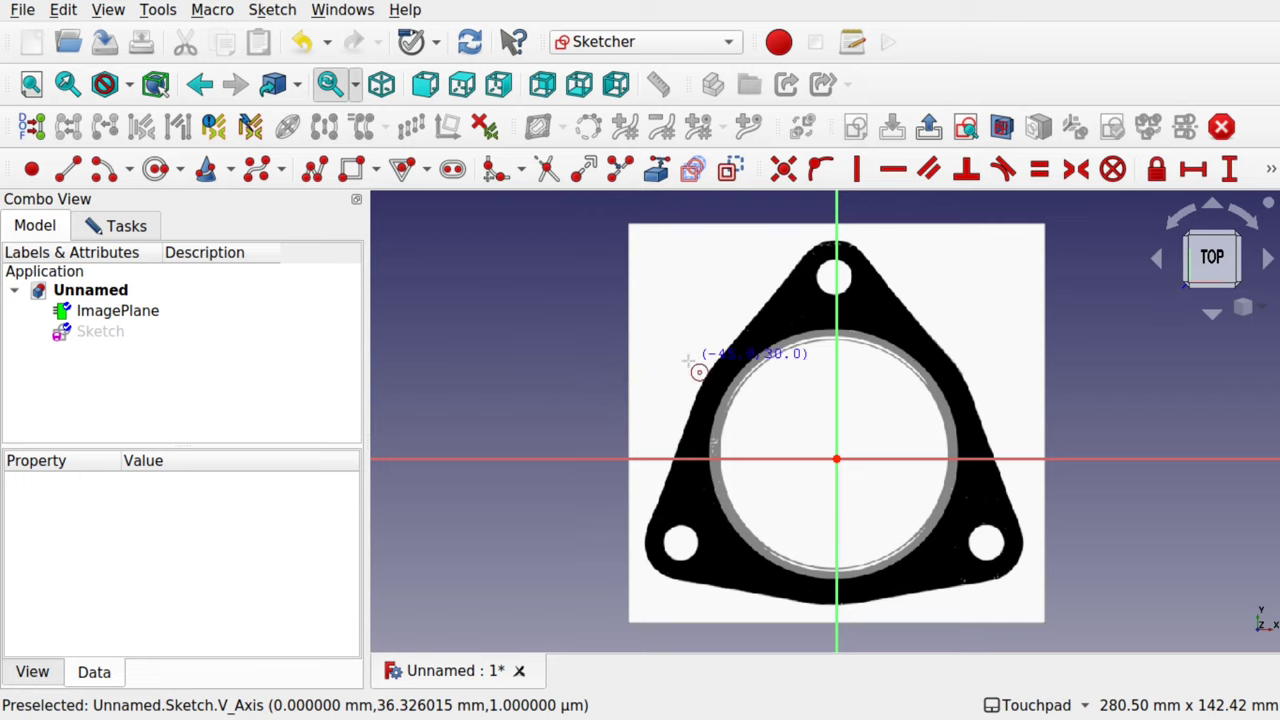
left_click(138, 311)
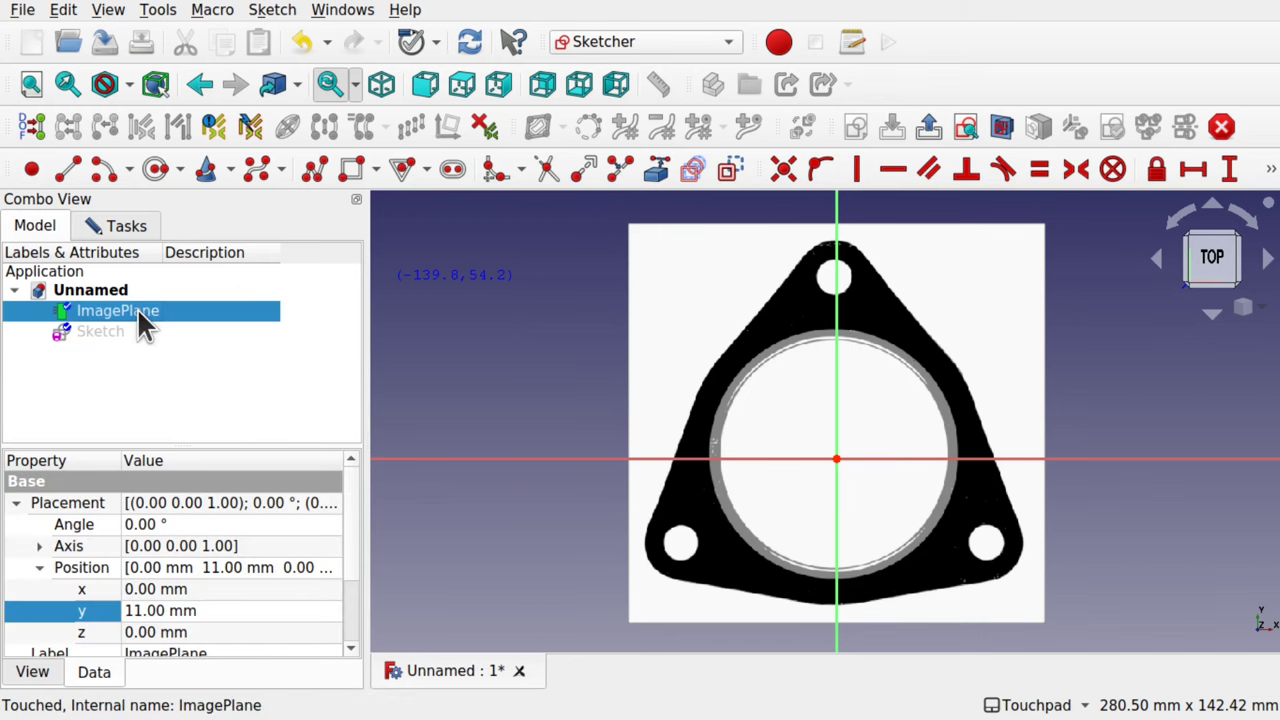
left_click(33, 676)
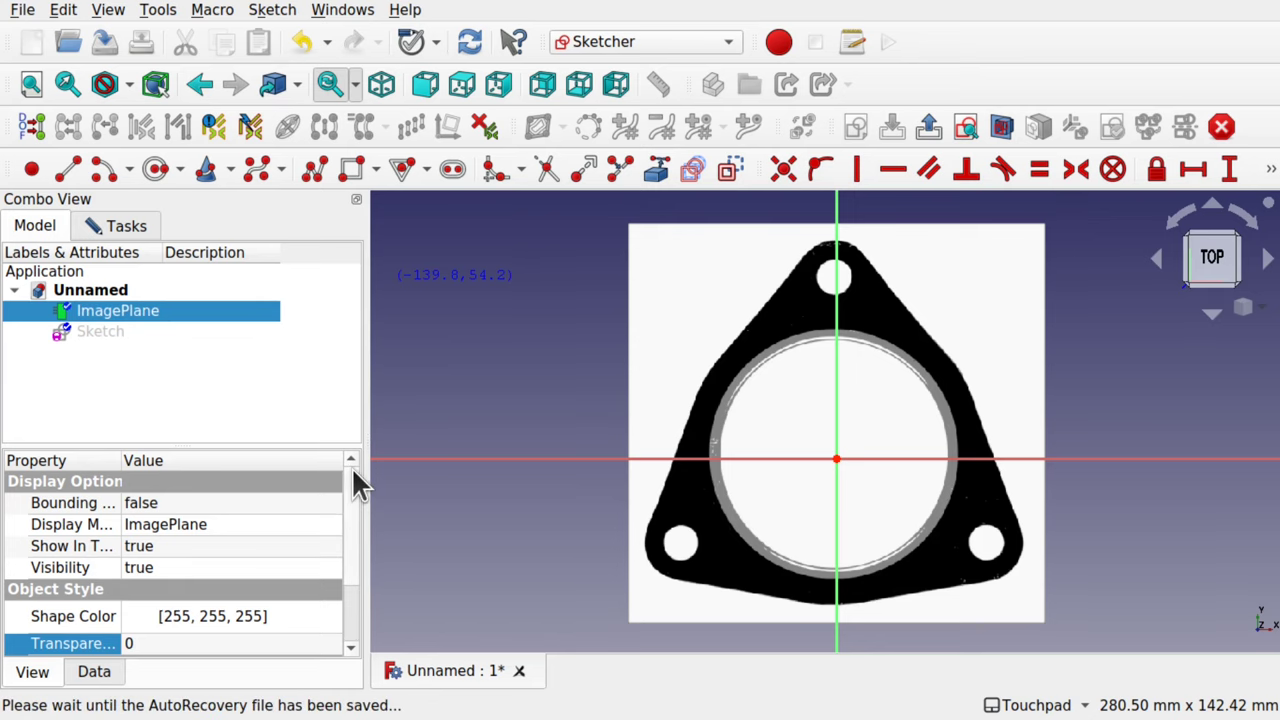
left_click(236, 506)
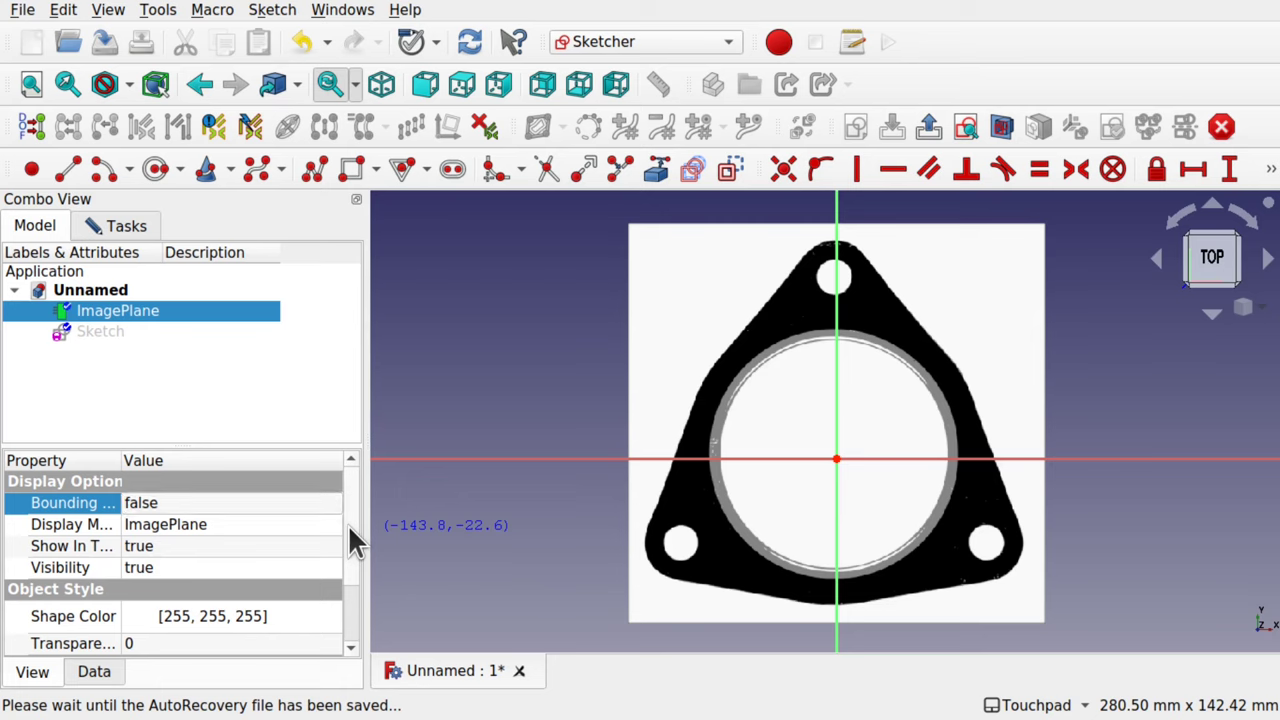
scroll(348, 524, "down", 2)
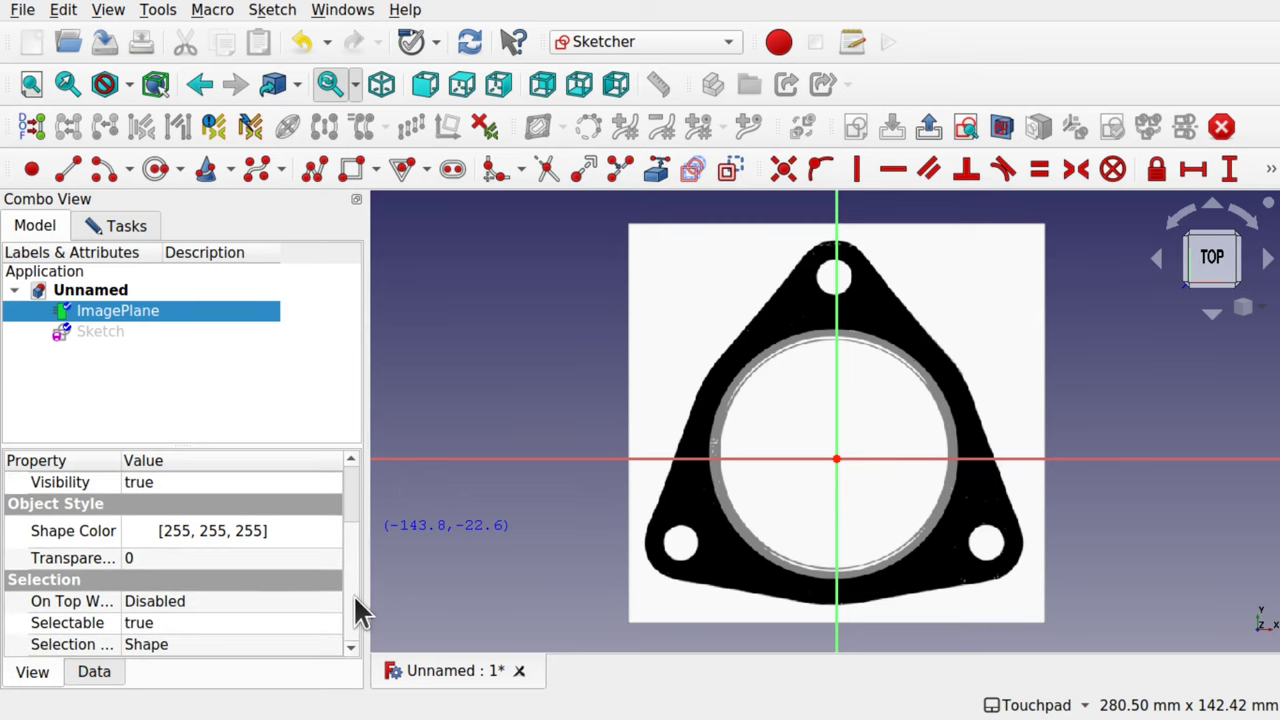
left_click(205, 557)
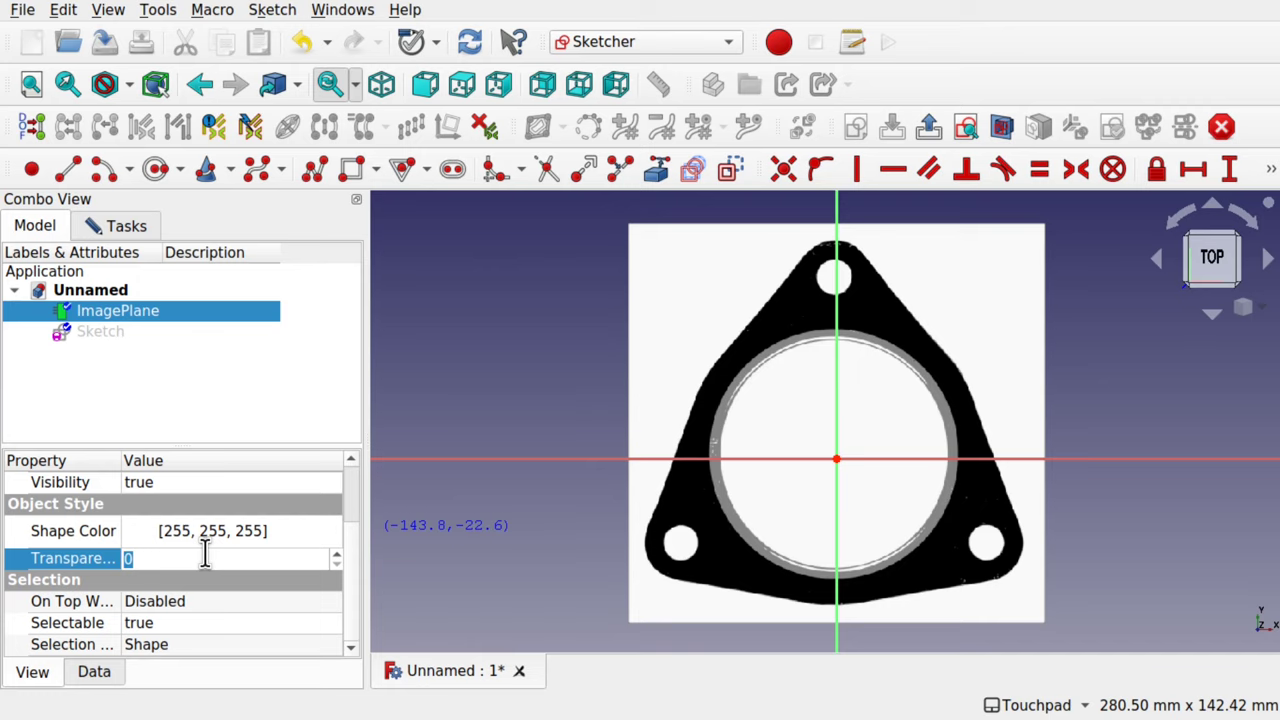
scroll(205, 557, "up", 20)
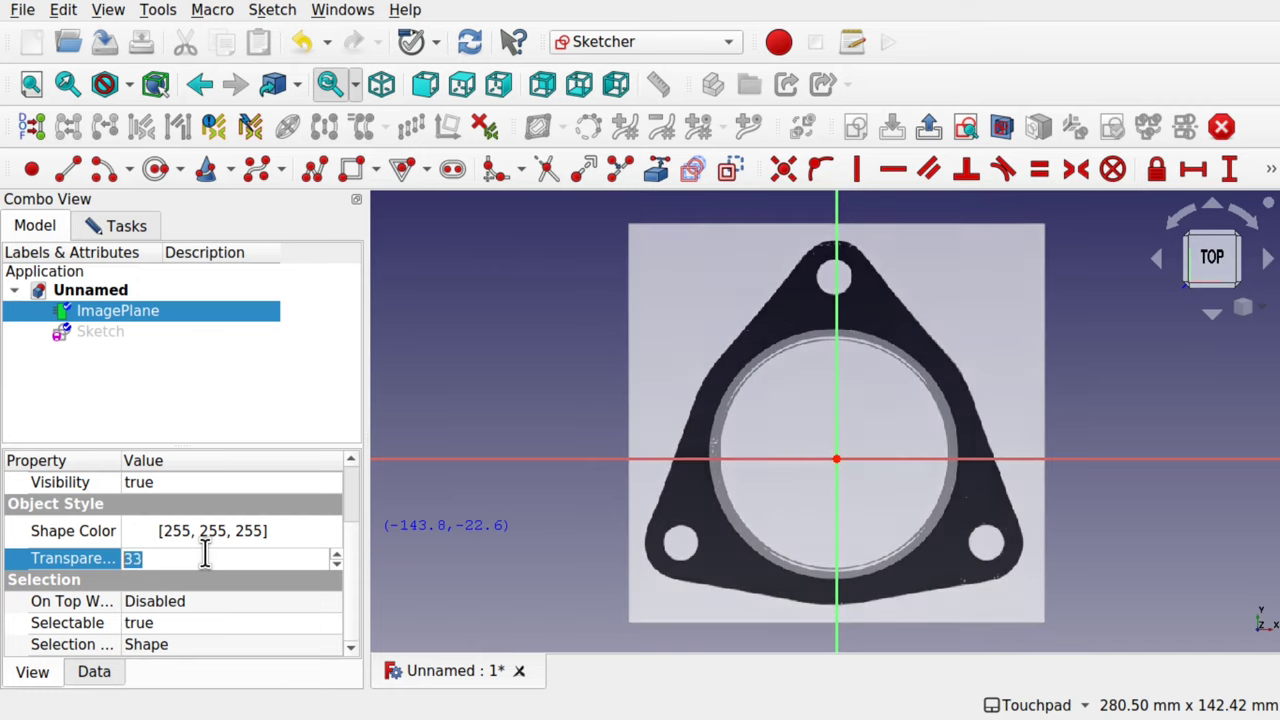
scroll(205, 557, "up", 1)
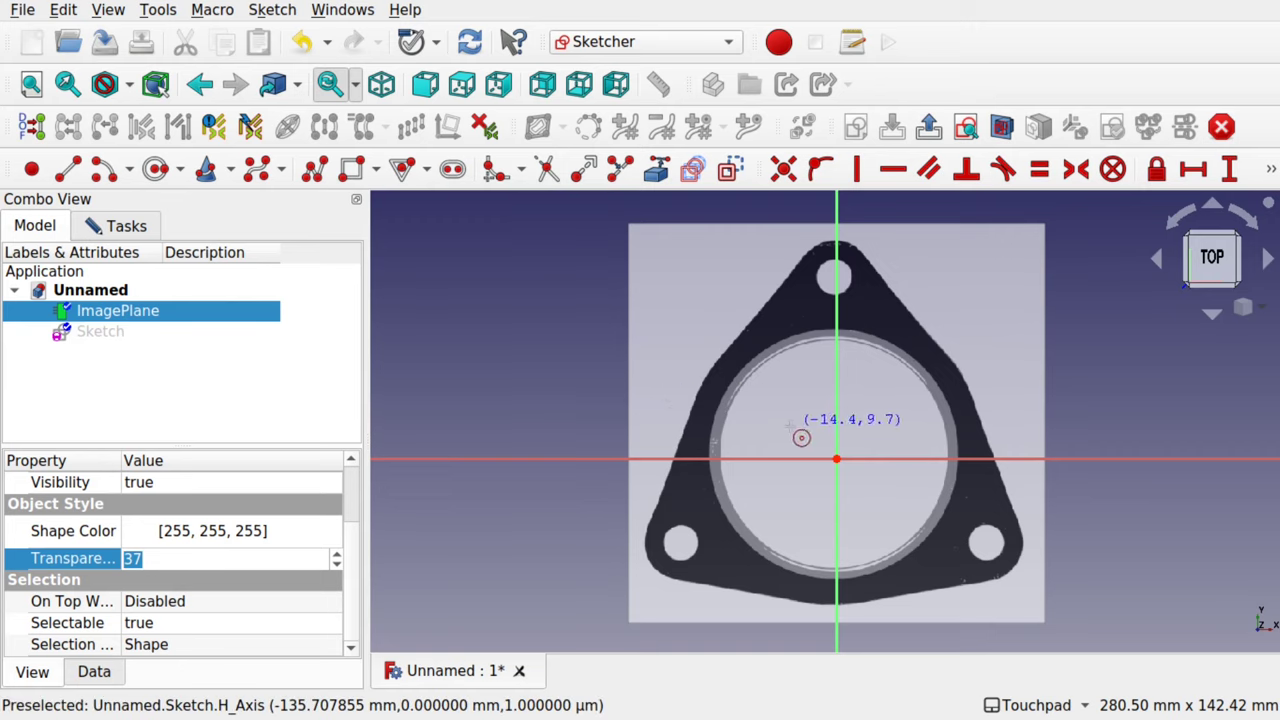
key("Up")
key("Up")
key("Up")
key("Up")
key("Up")
key("Up")
key("Up")
key("Up")
key("Up")
key("Up")
key("Up")
key("Up")
key("Up")
key("Up")
key("Up")
key("Up")
key("Up")
key("Up")
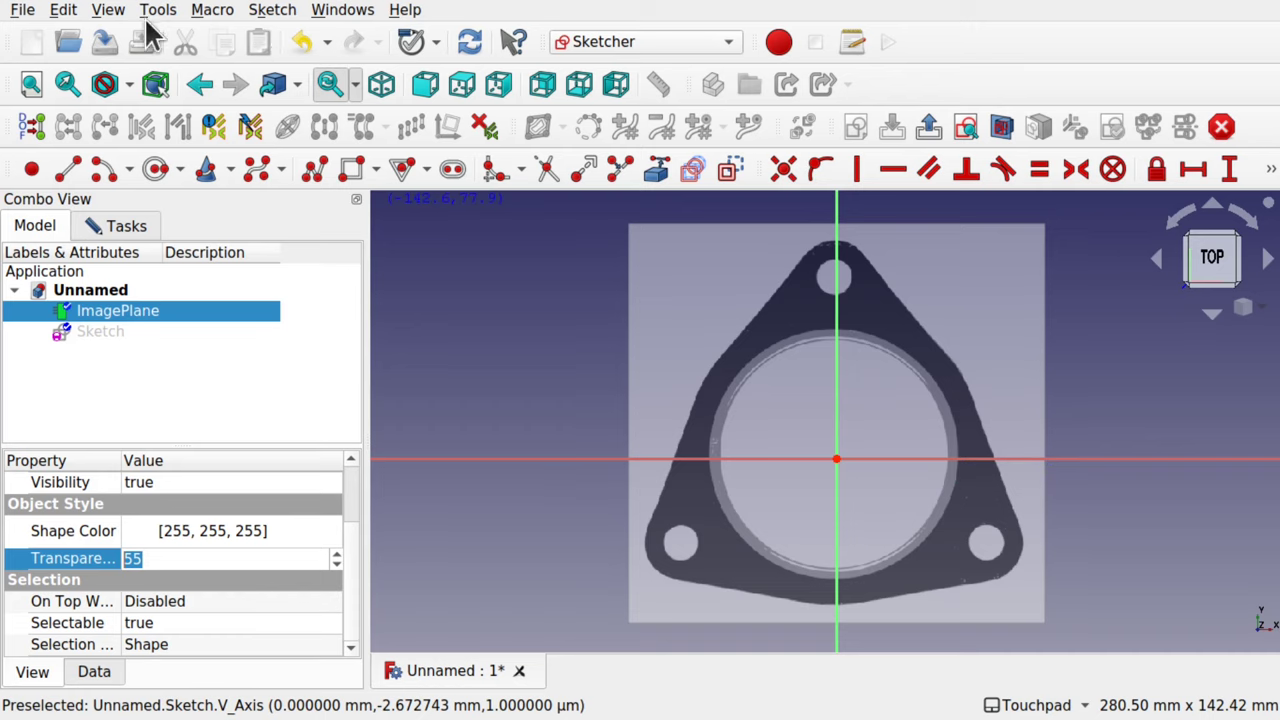
Look at the Sketcher colour settings in the preferences, including the geometric element and constraint colours, and leave them without changes
left_click(63, 12)
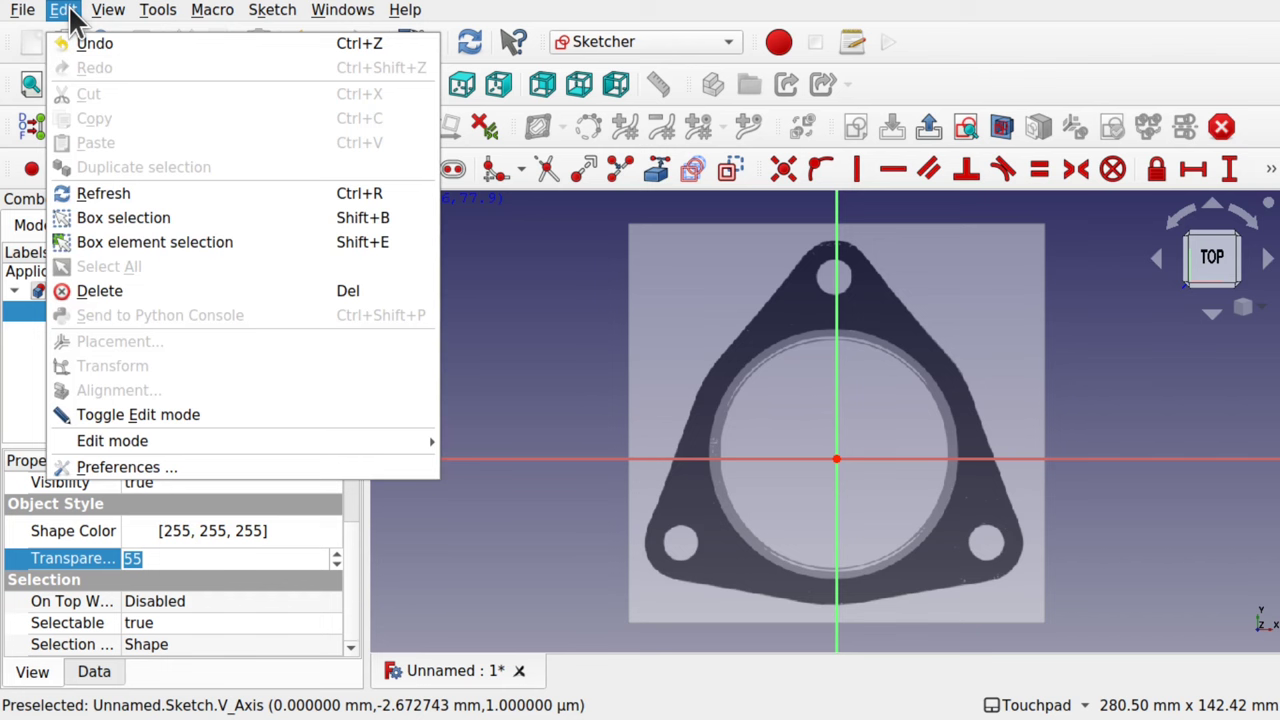
left_click(200, 464)
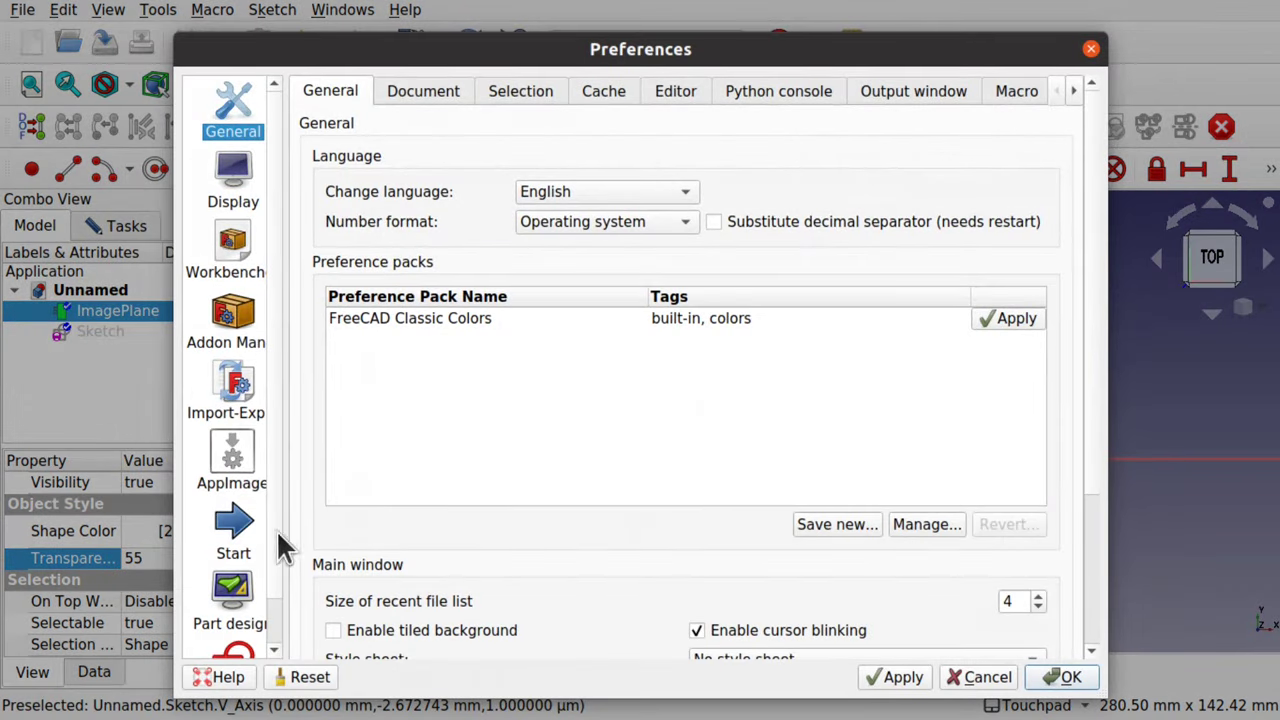
scroll(258, 634, "down", 1)
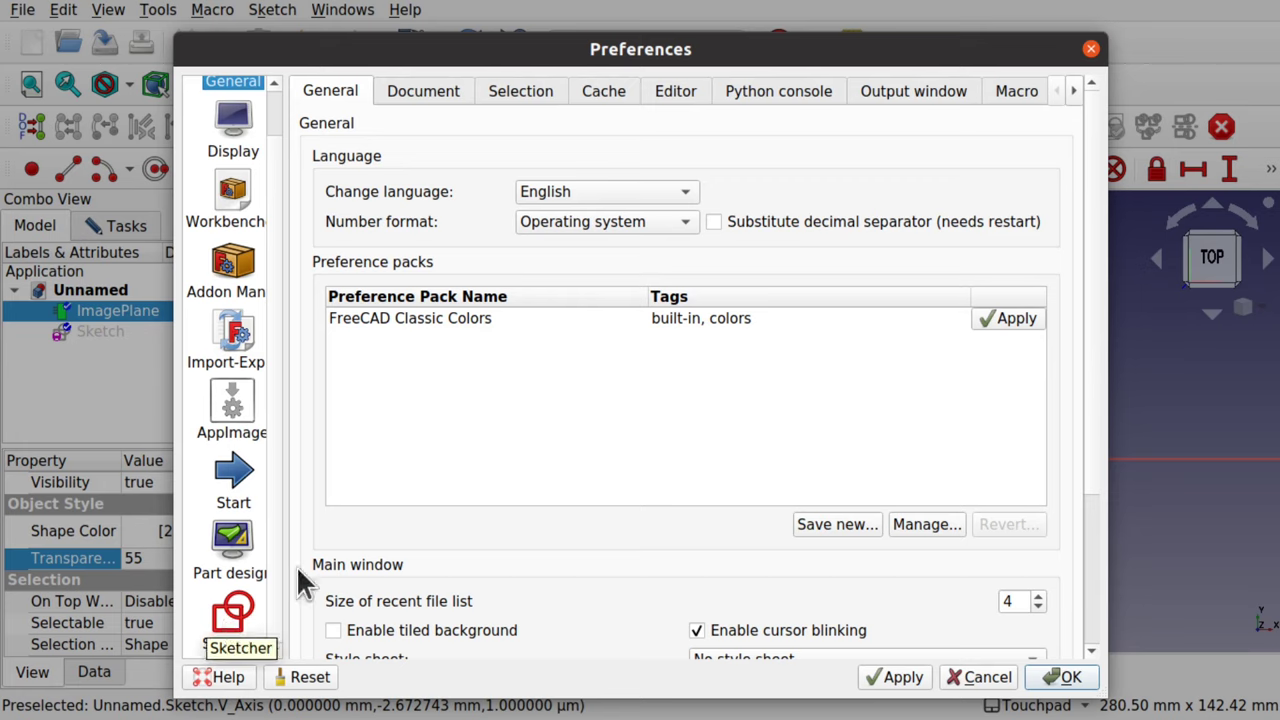
left_click(238, 605)
left_click(489, 92)
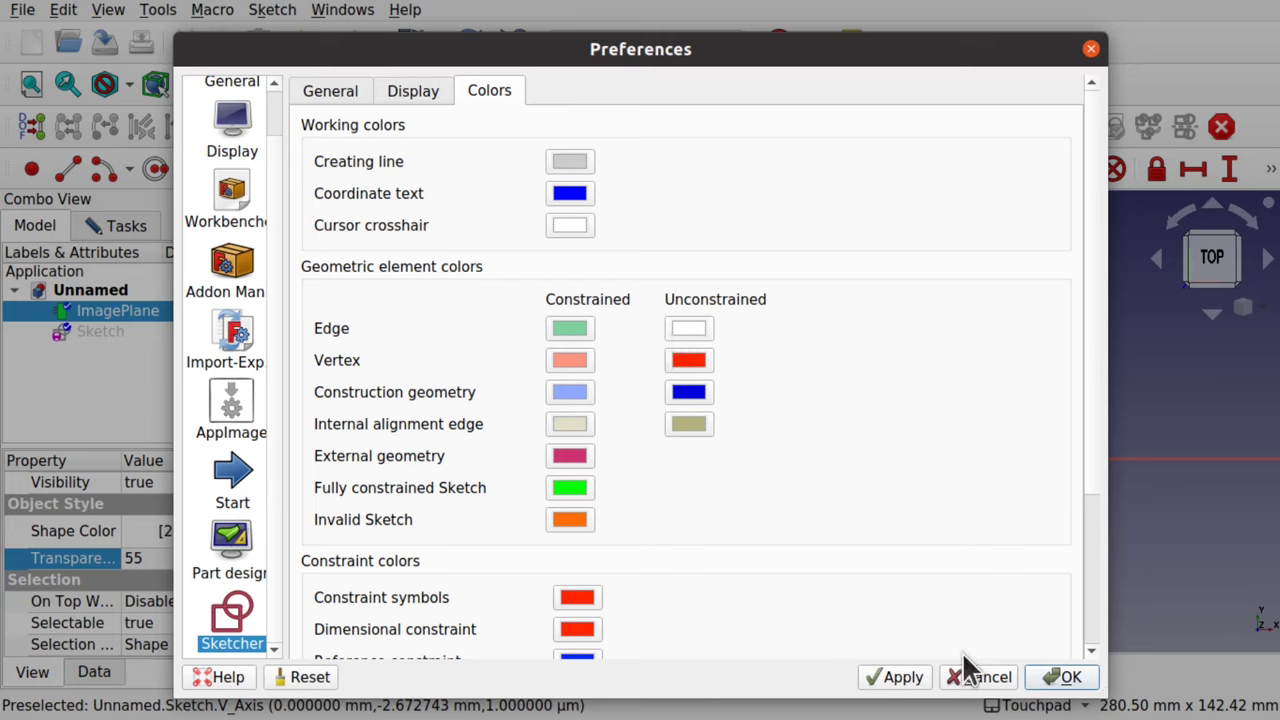
left_click(985, 679)
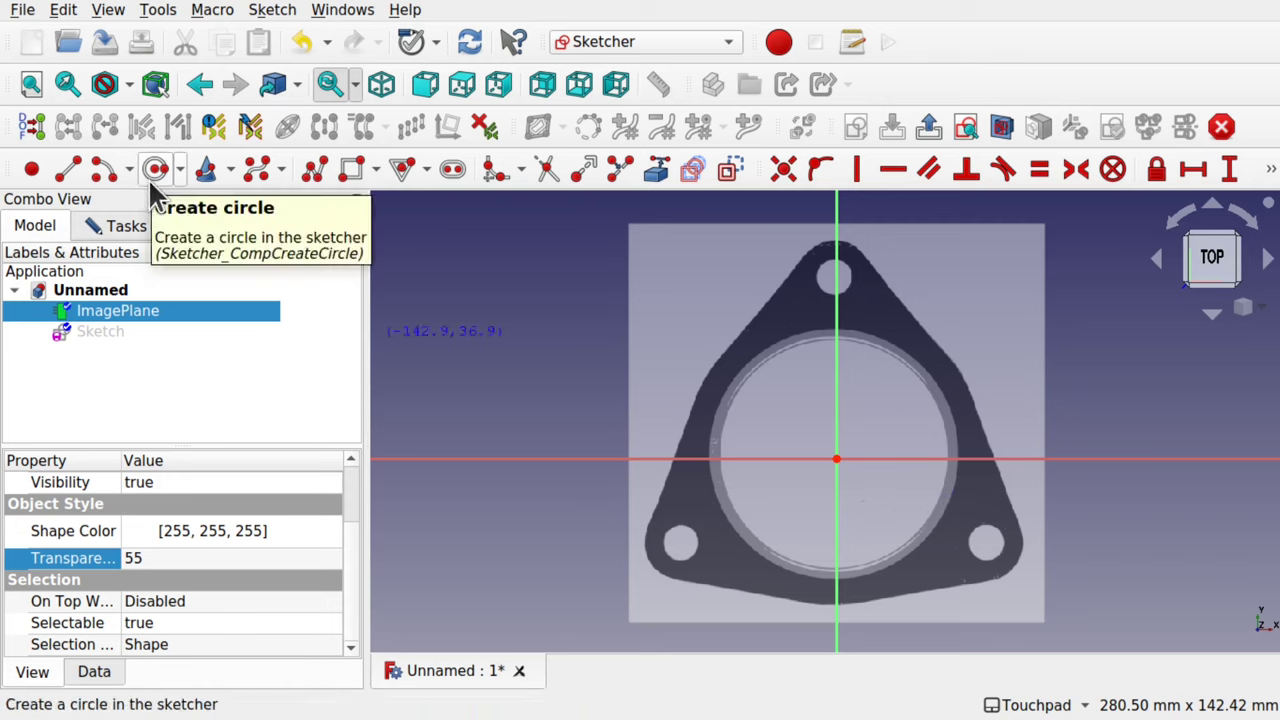
Draw a circle of about 33.2 mm radius centred on the sketch origin inside the flange's large hole
left_click(118, 224)
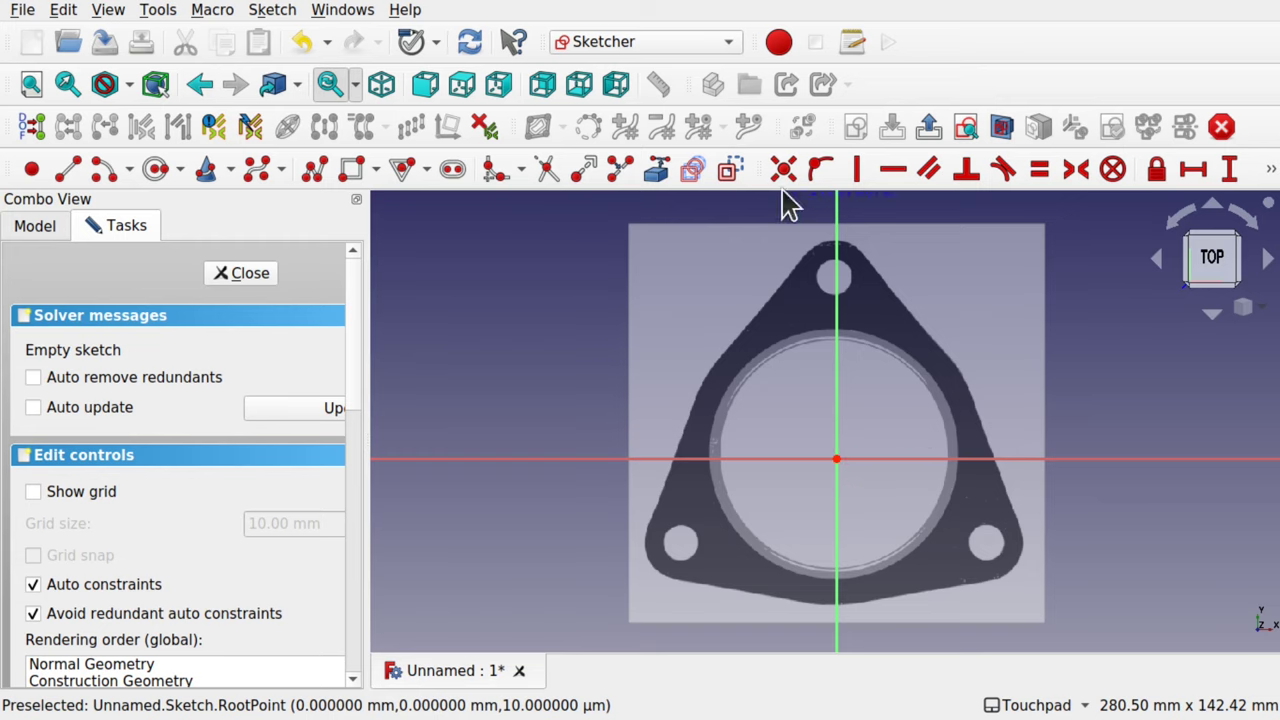
left_click(837, 460)
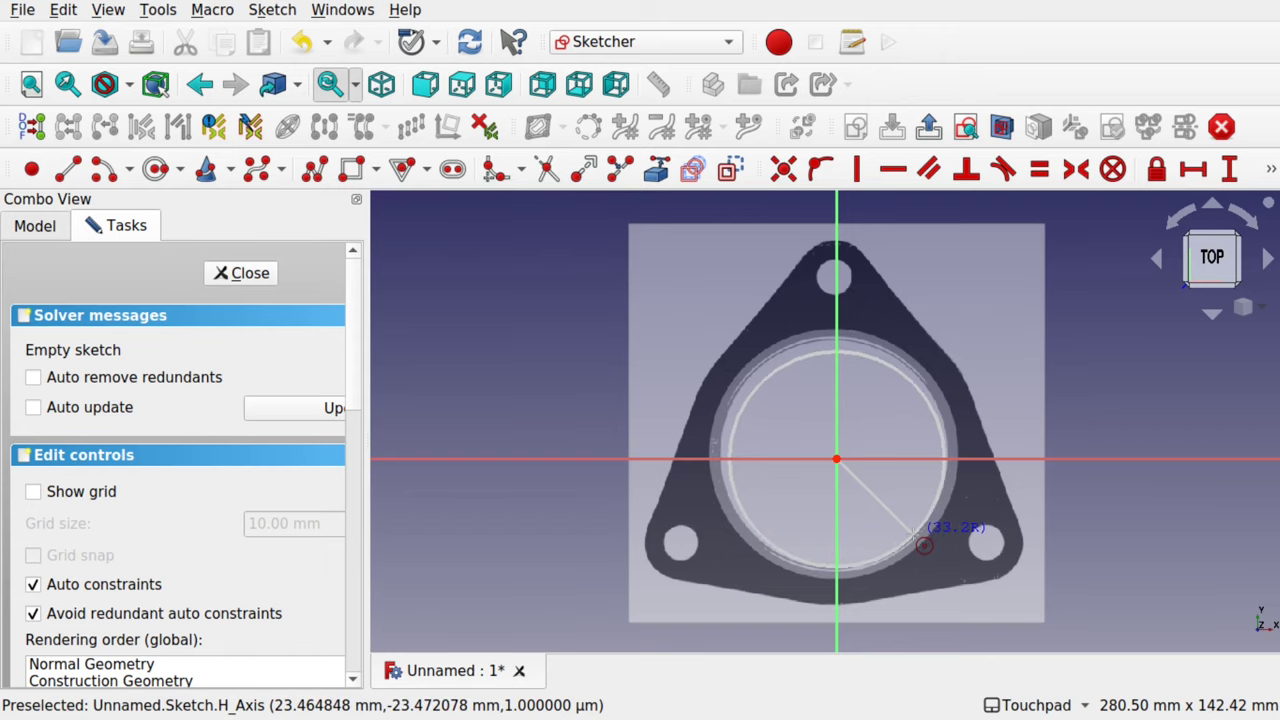
left_click(924, 545)
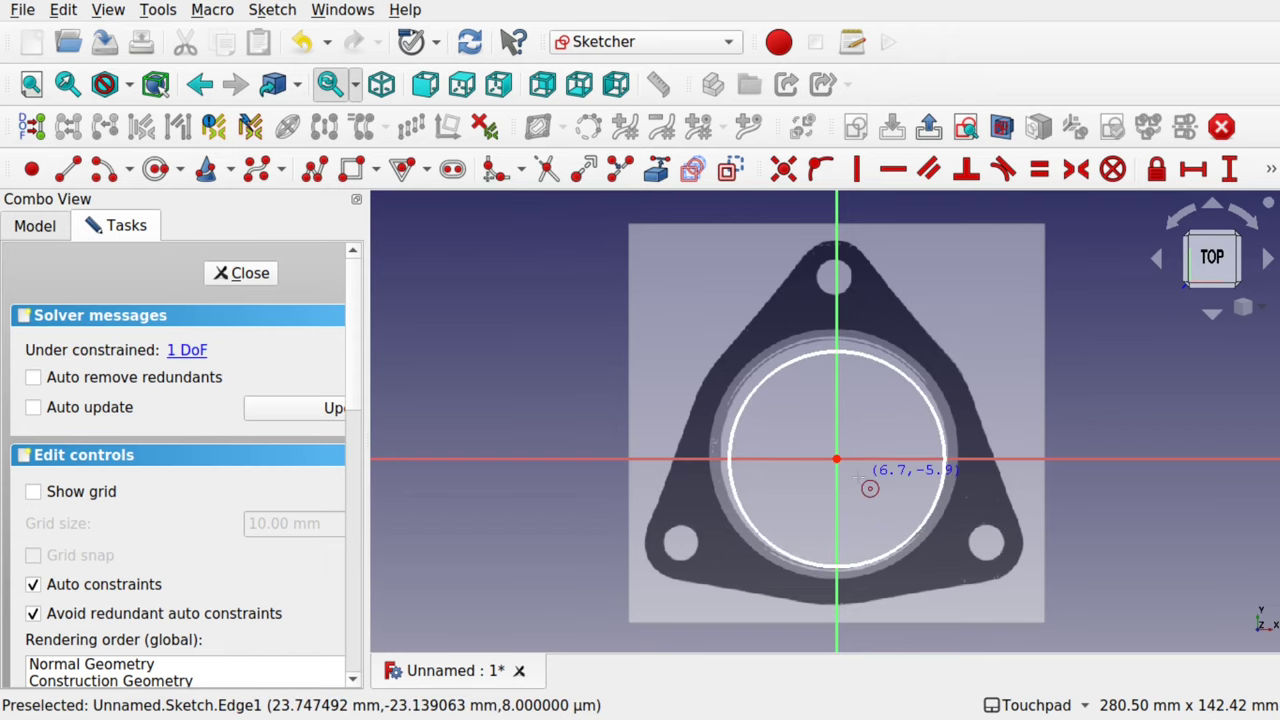
scroll(858, 481, "up", 3)
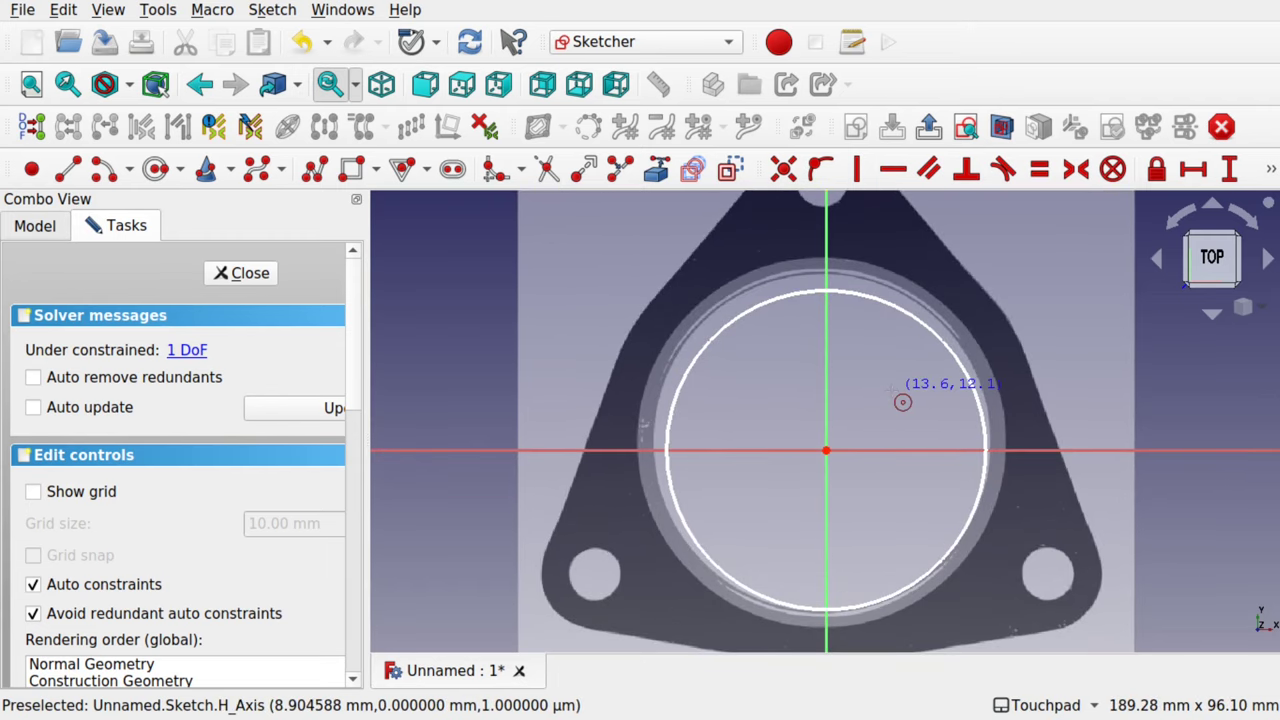
key("Escape")
Constrain the diameter of the circle at the origin to 70 mm
left_click(958, 370)
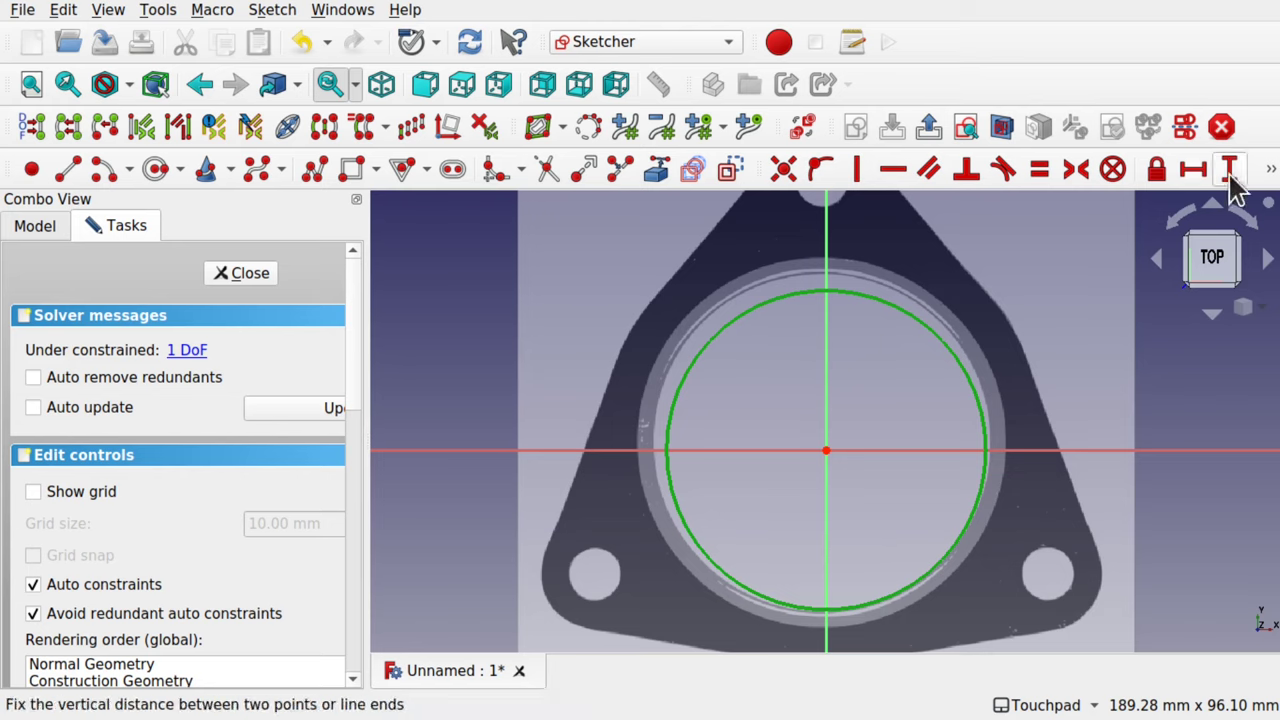
left_click(1271, 169)
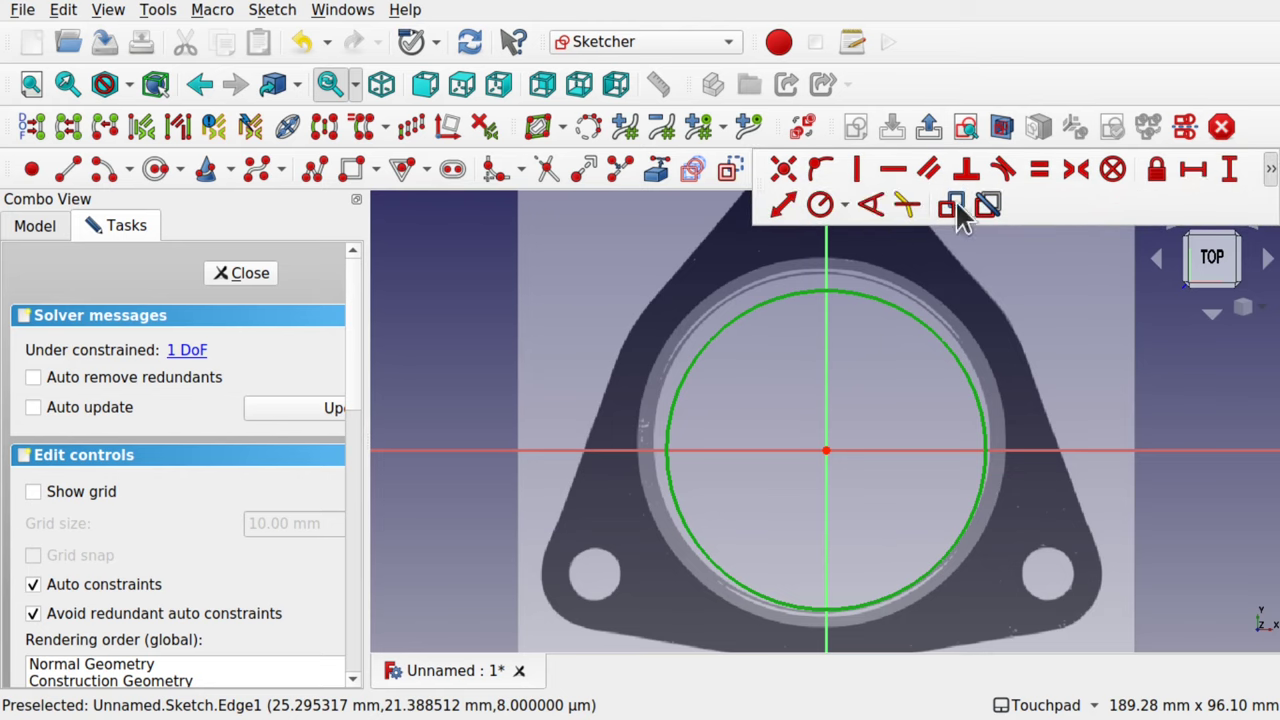
left_click(845, 205)
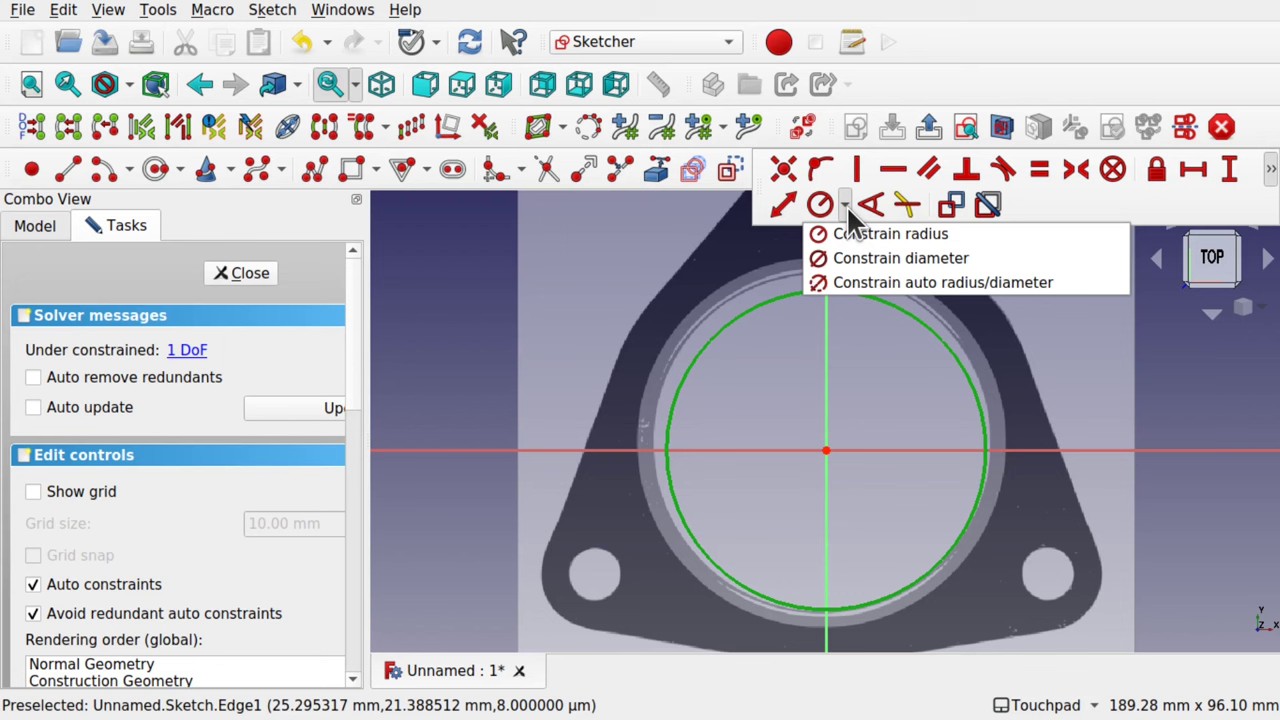
left_click(921, 259)
type("70")
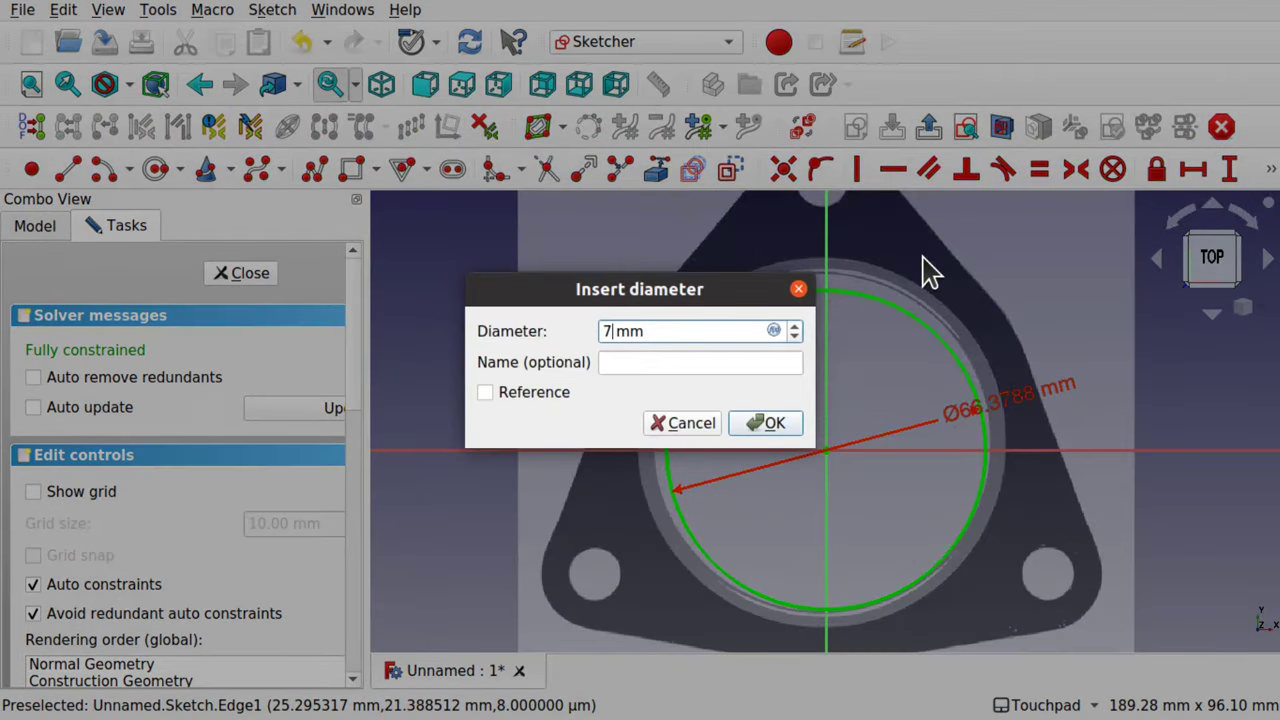
left_click(778, 424)
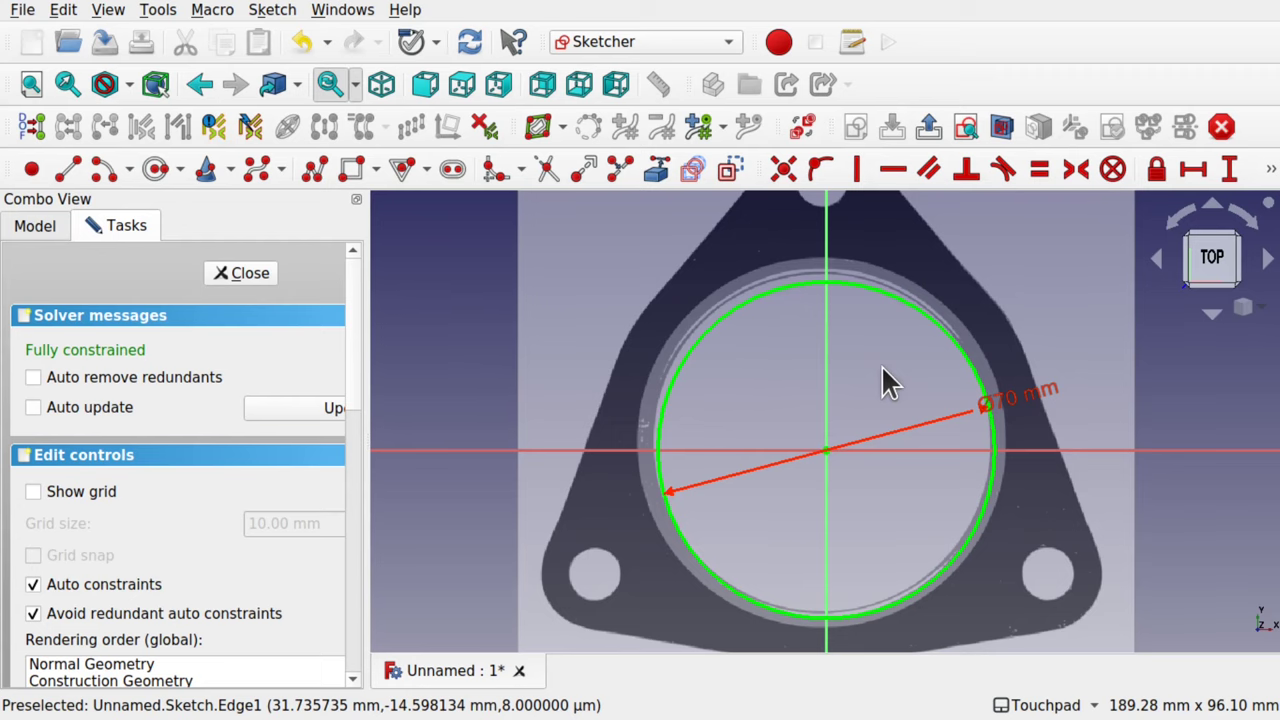
Select the image plane in the model tree and refresh the document
left_click(33, 227)
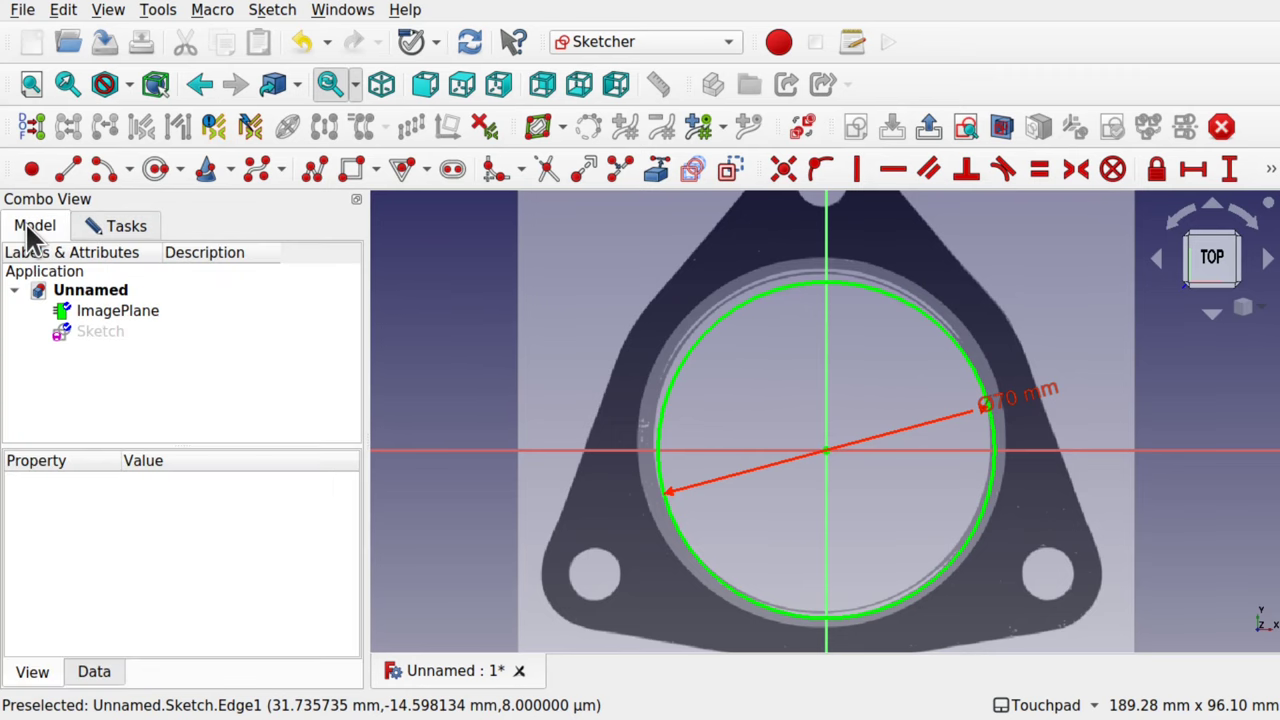
left_click(141, 313)
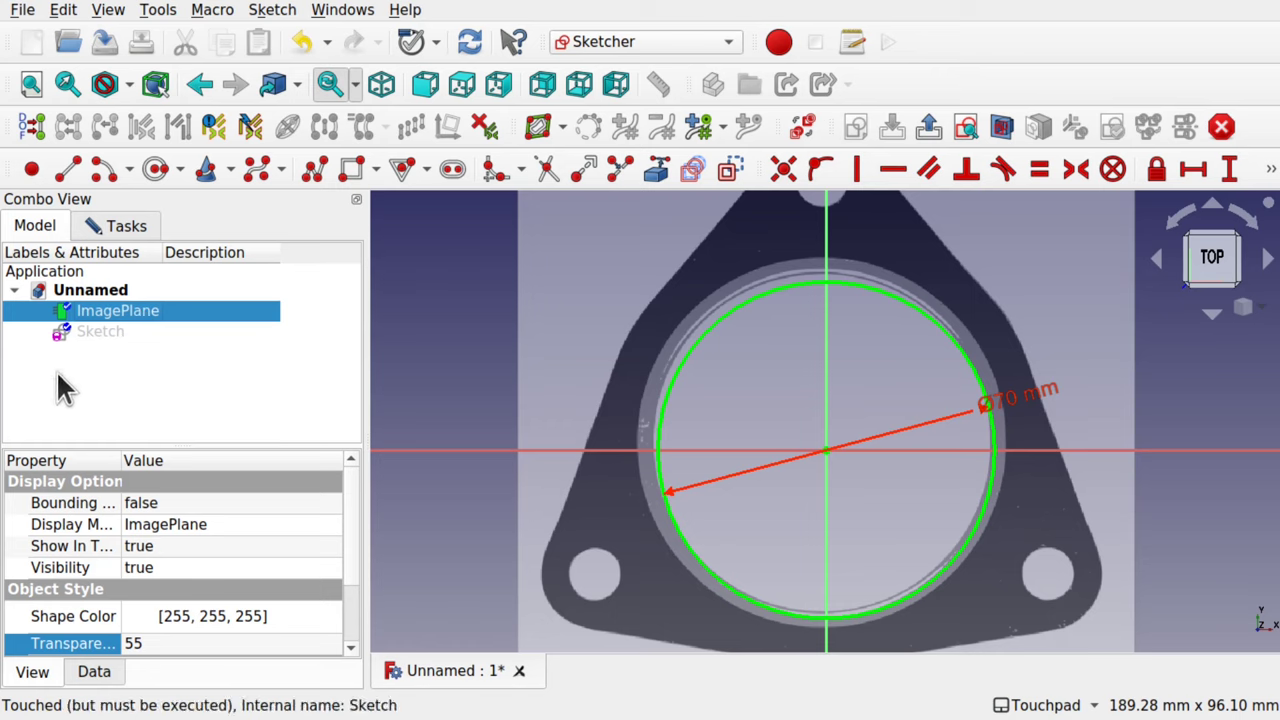
left_click(63, 10)
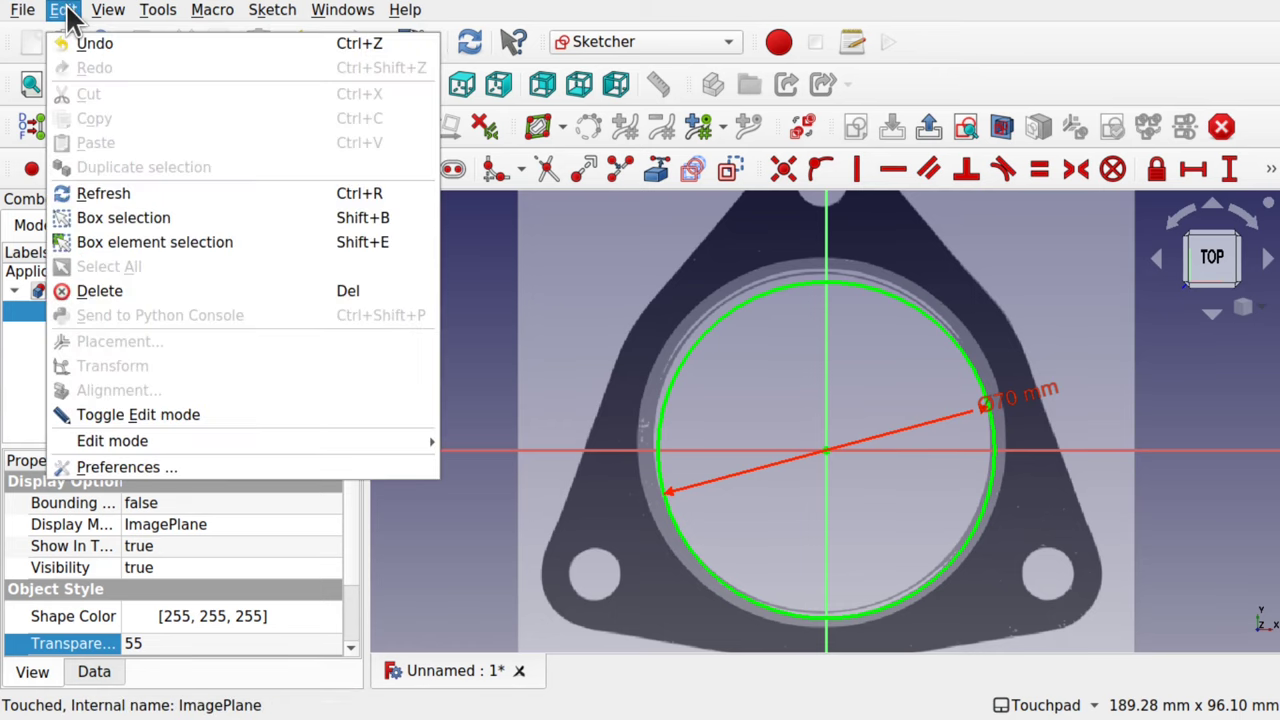
left_click(104, 192)
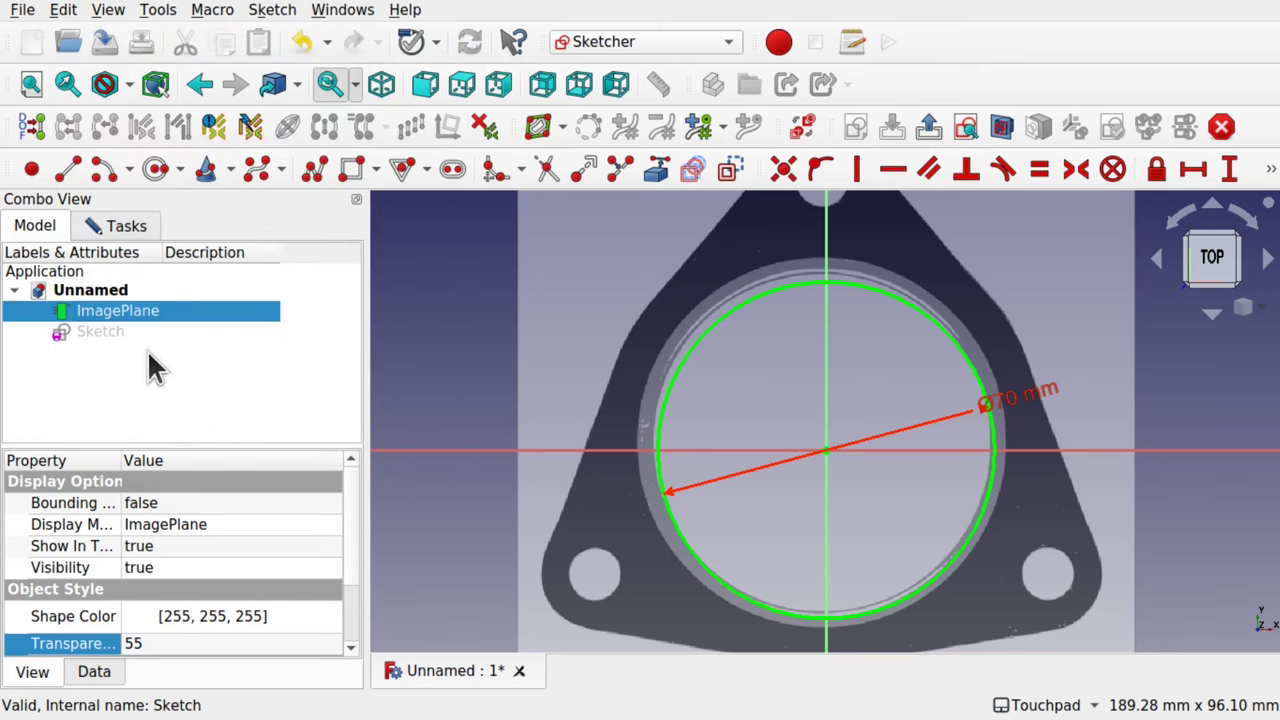
Set the image plane's position to X 1 mm and Y 9 mm so the large hole lines up with the 70 mm circle
left_click(94, 673)
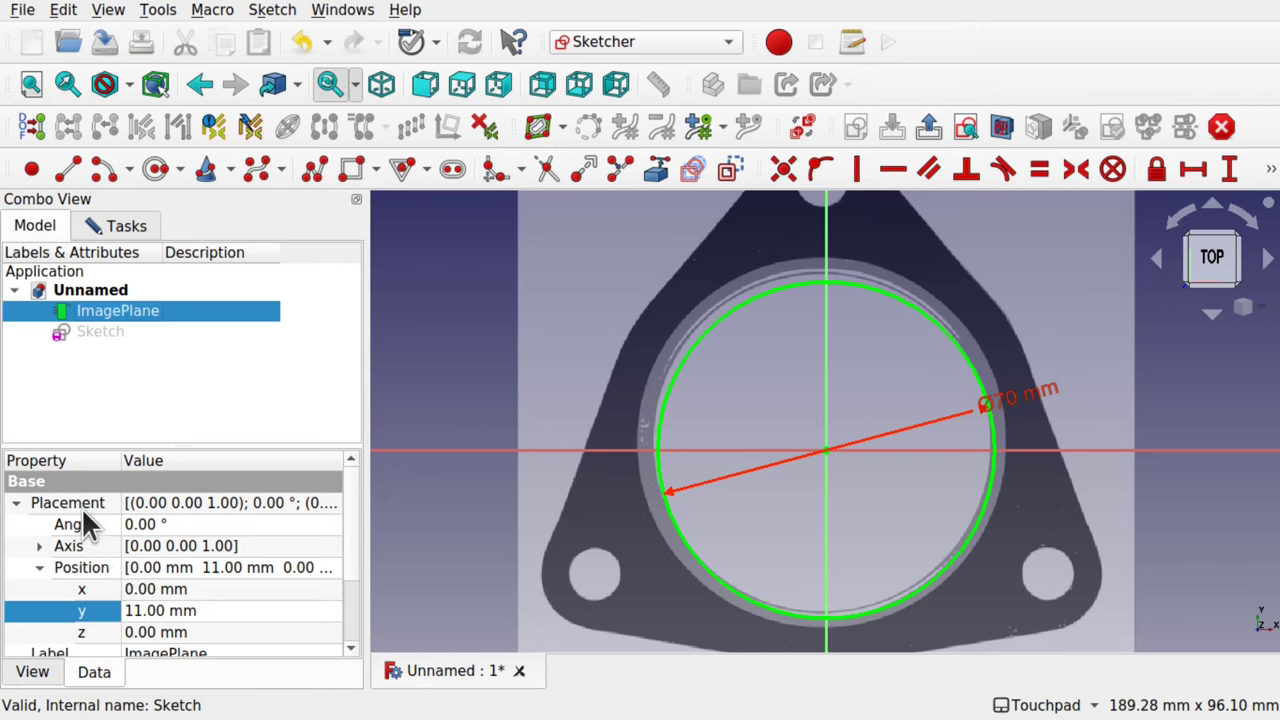
left_click(201, 612)
scroll(201, 610, "down", 1)
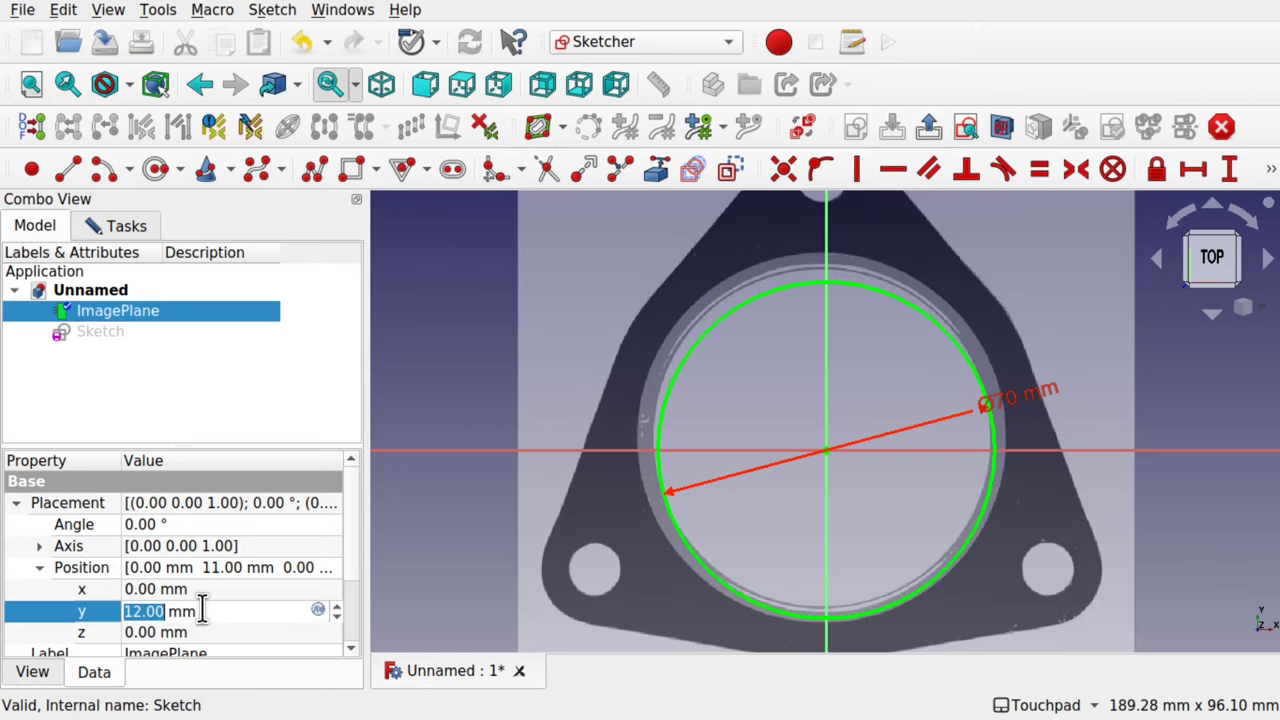
scroll(201, 610, "down", 1)
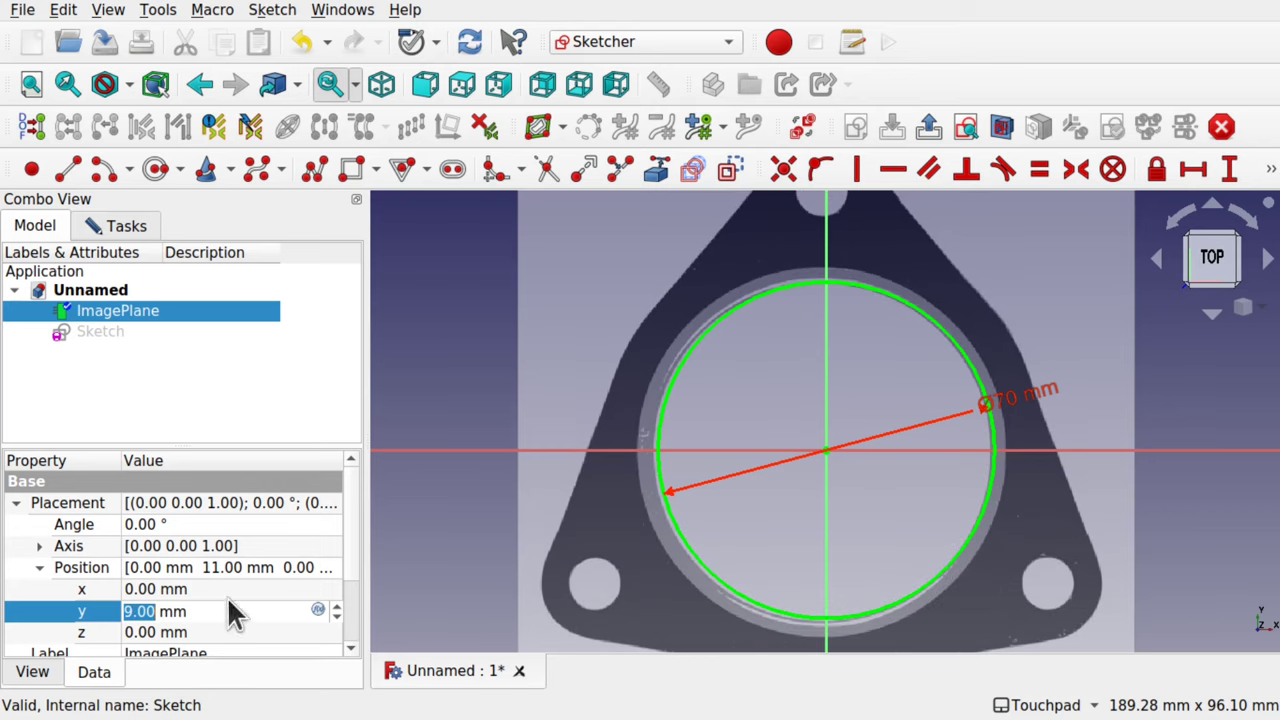
left_click(240, 589)
scroll(240, 590, "up", 1)
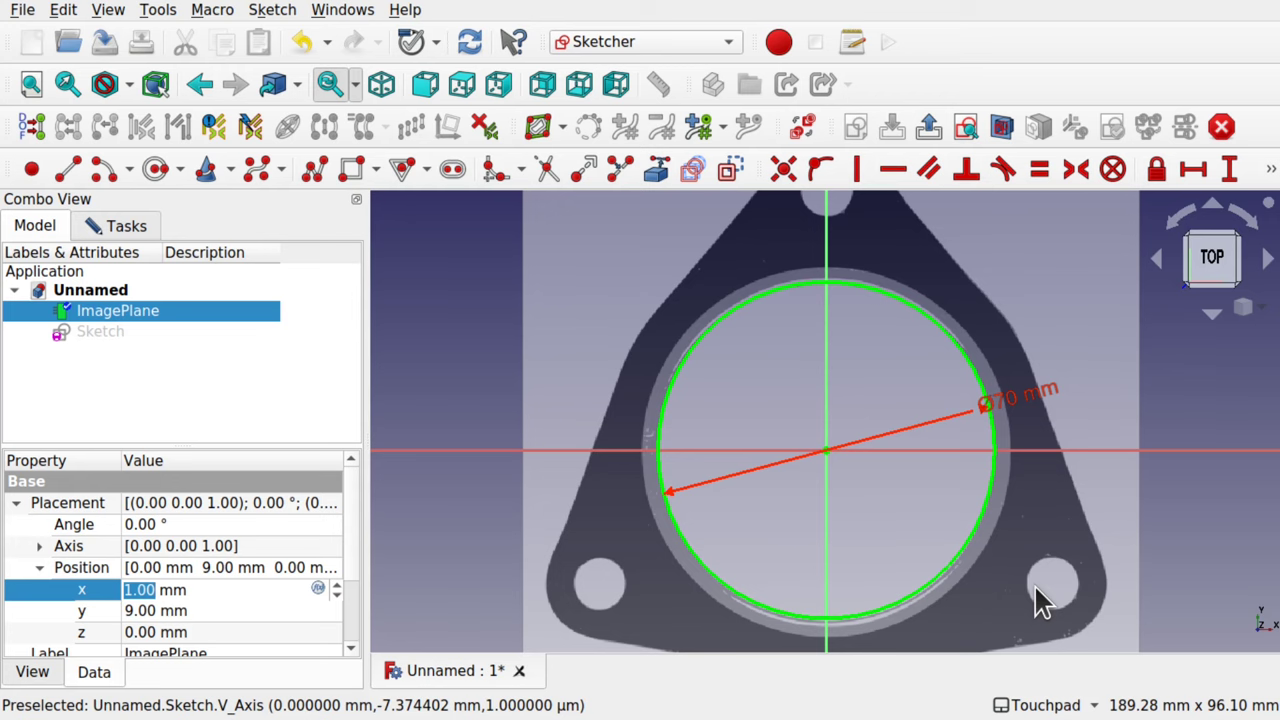
Draw a circle over the flange's lower-left bolt hole and adjust its size and centre to fit the hole, about 10.1 mm in diameter
left_click(122, 225)
scroll(900, 425, "down", 3)
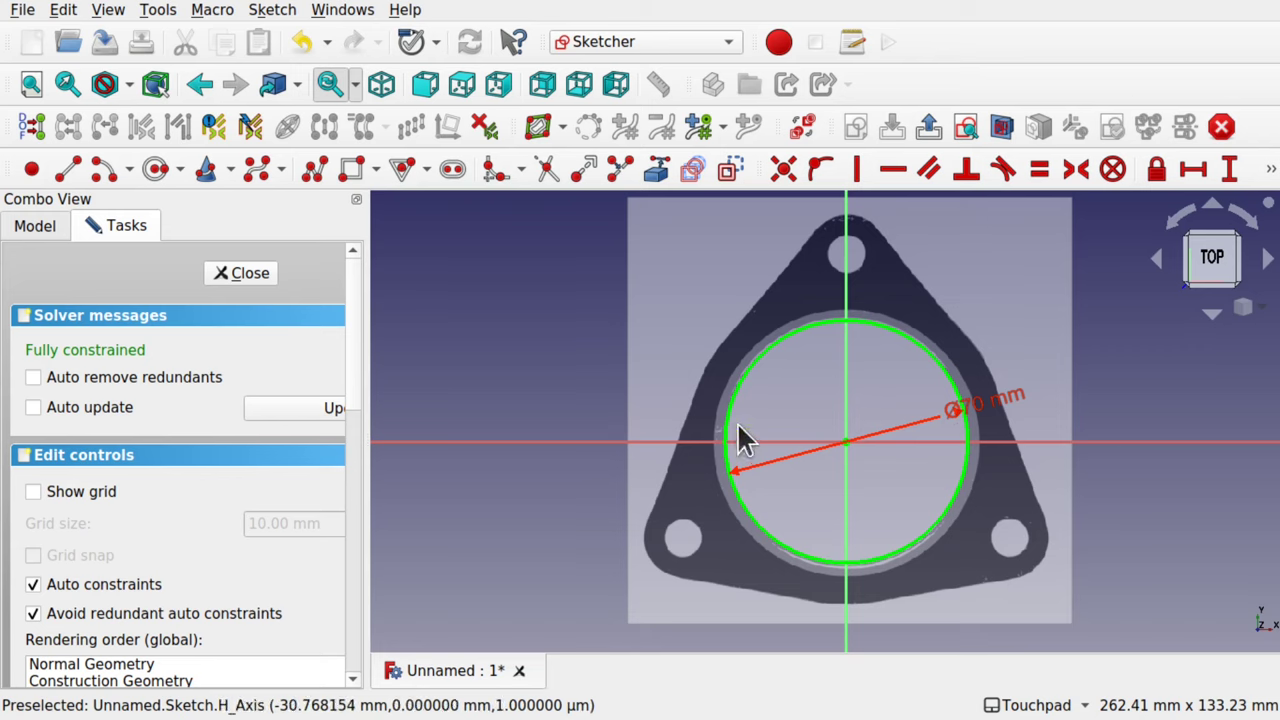
left_click(155, 170)
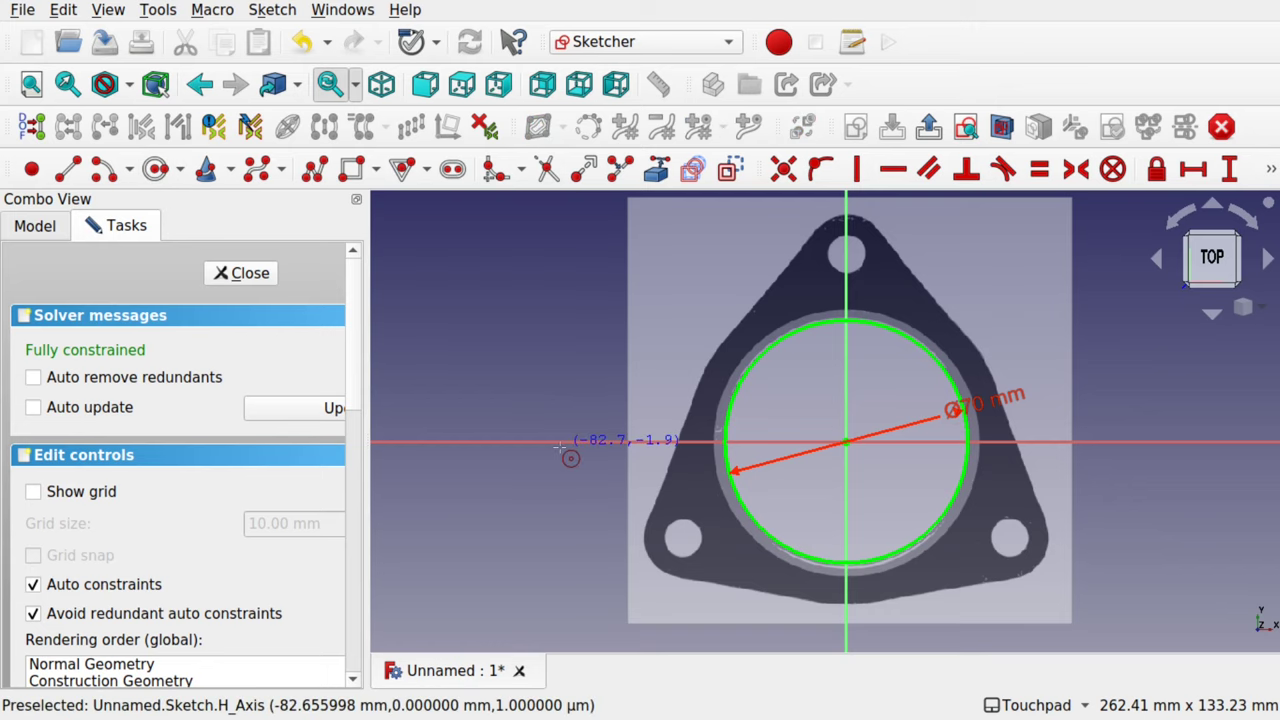
left_click(682, 541)
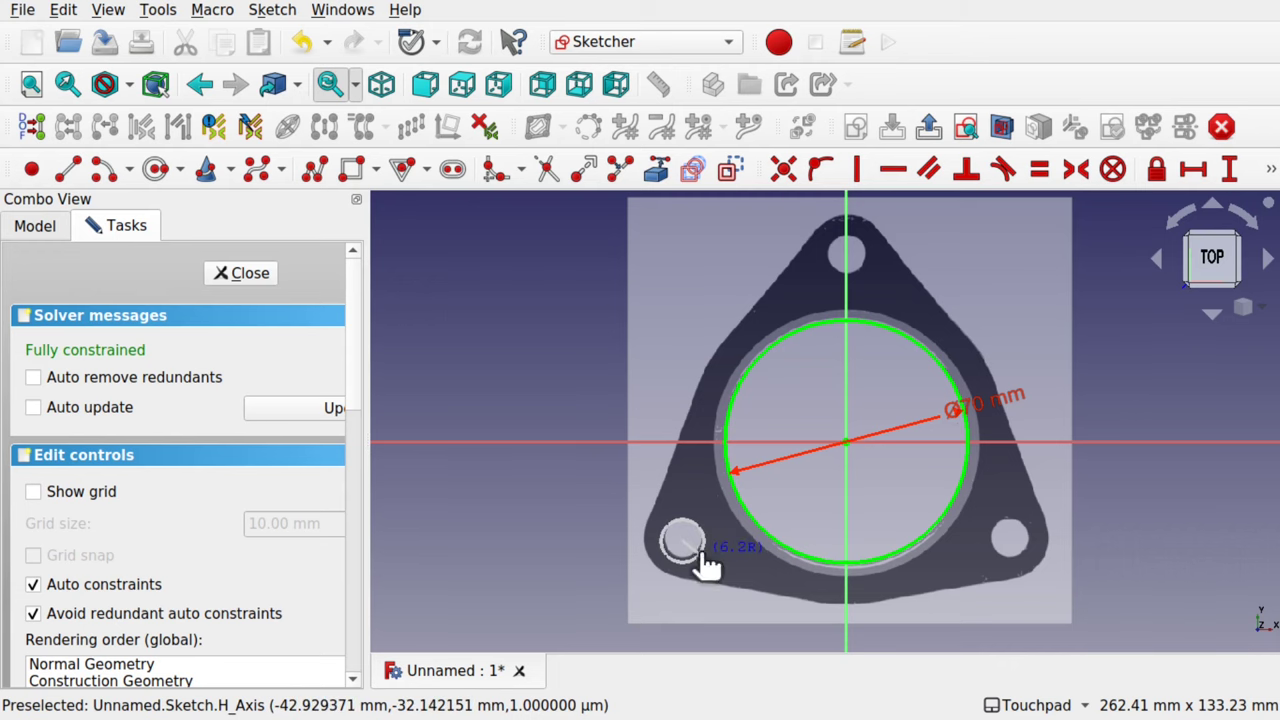
left_click(700, 553)
scroll(685, 540, "up", 5)
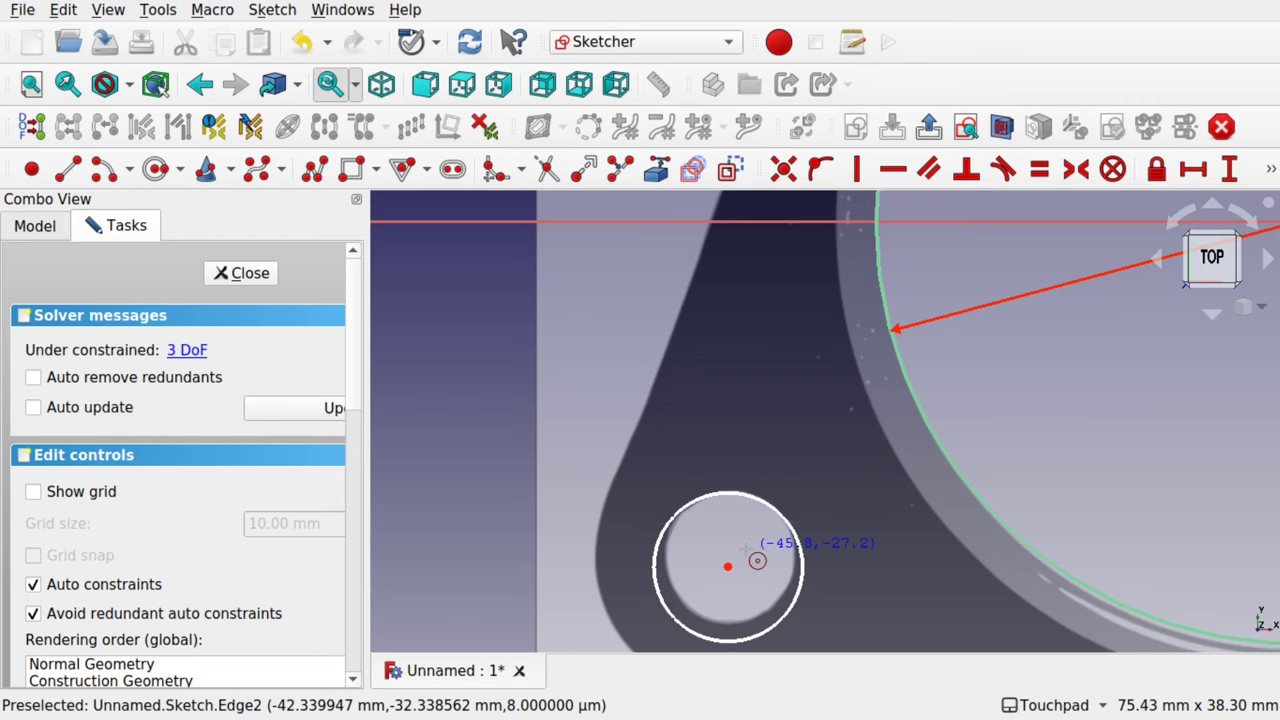
key("Escape")
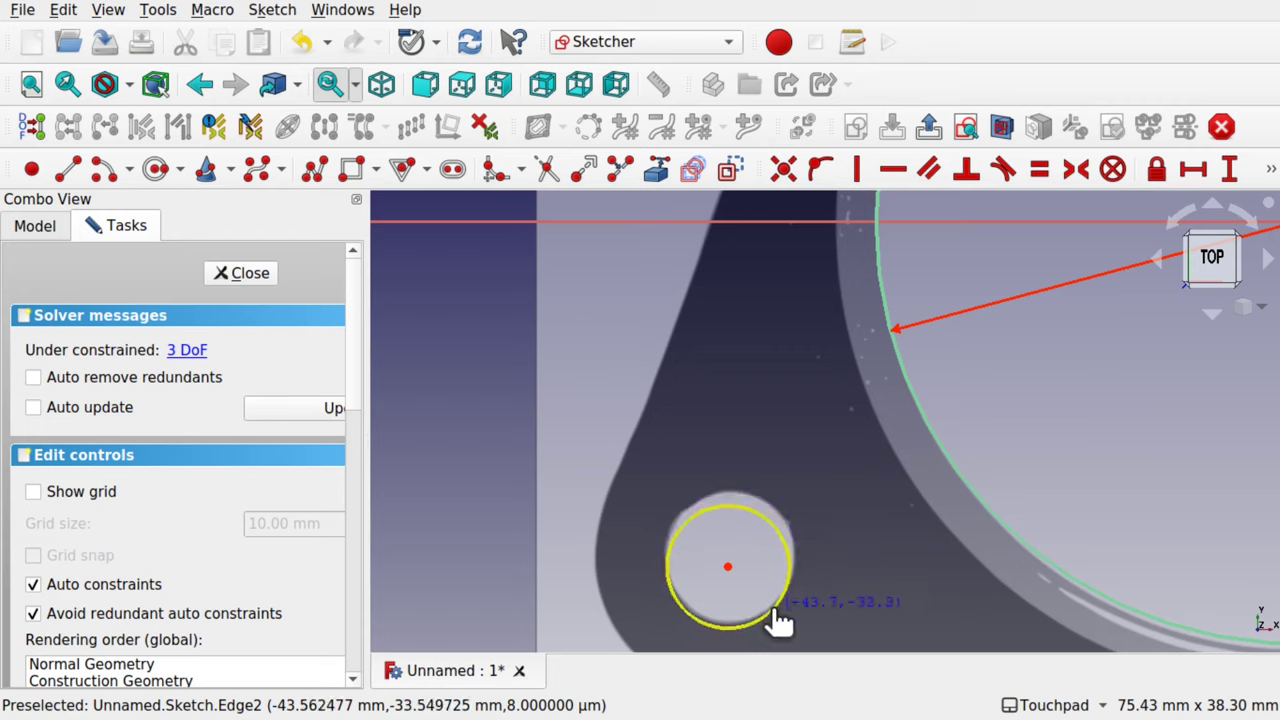
left_click_drag(731, 565, 731, 555)
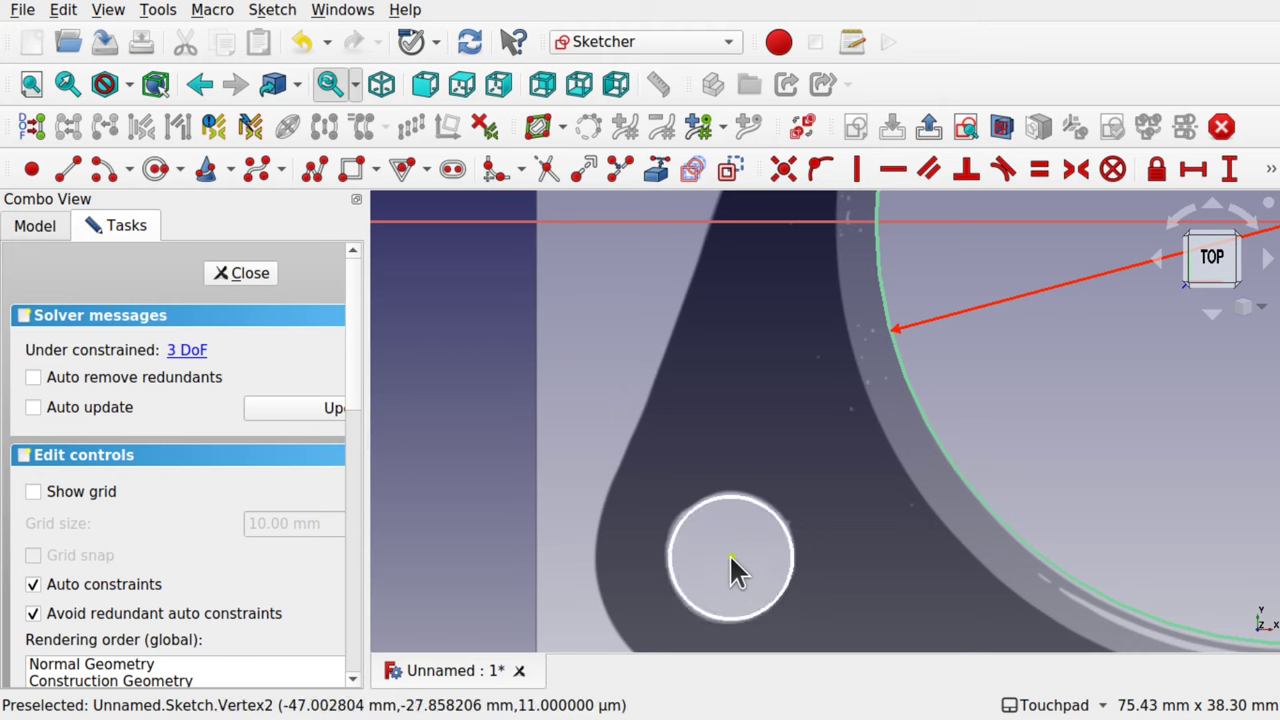
Constrain the diameter of the lower-left bolt-hole circle to 10 mm
left_click(791, 570)
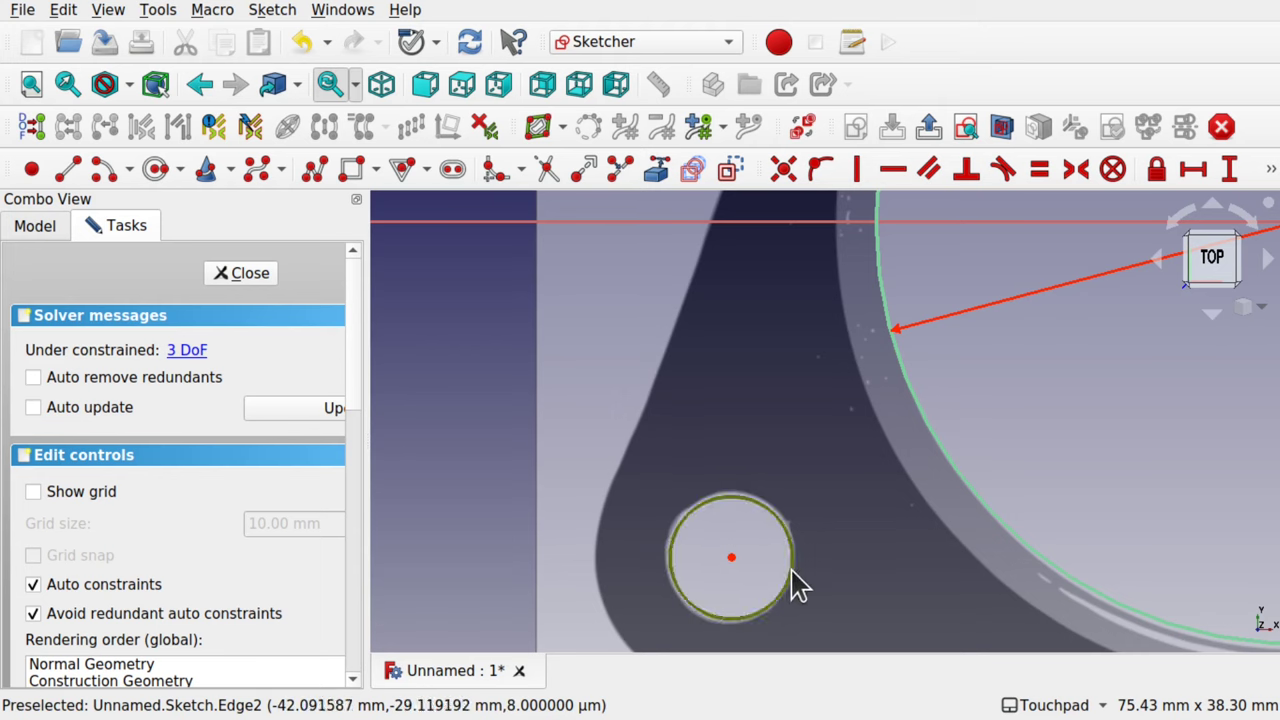
left_click(1271, 168)
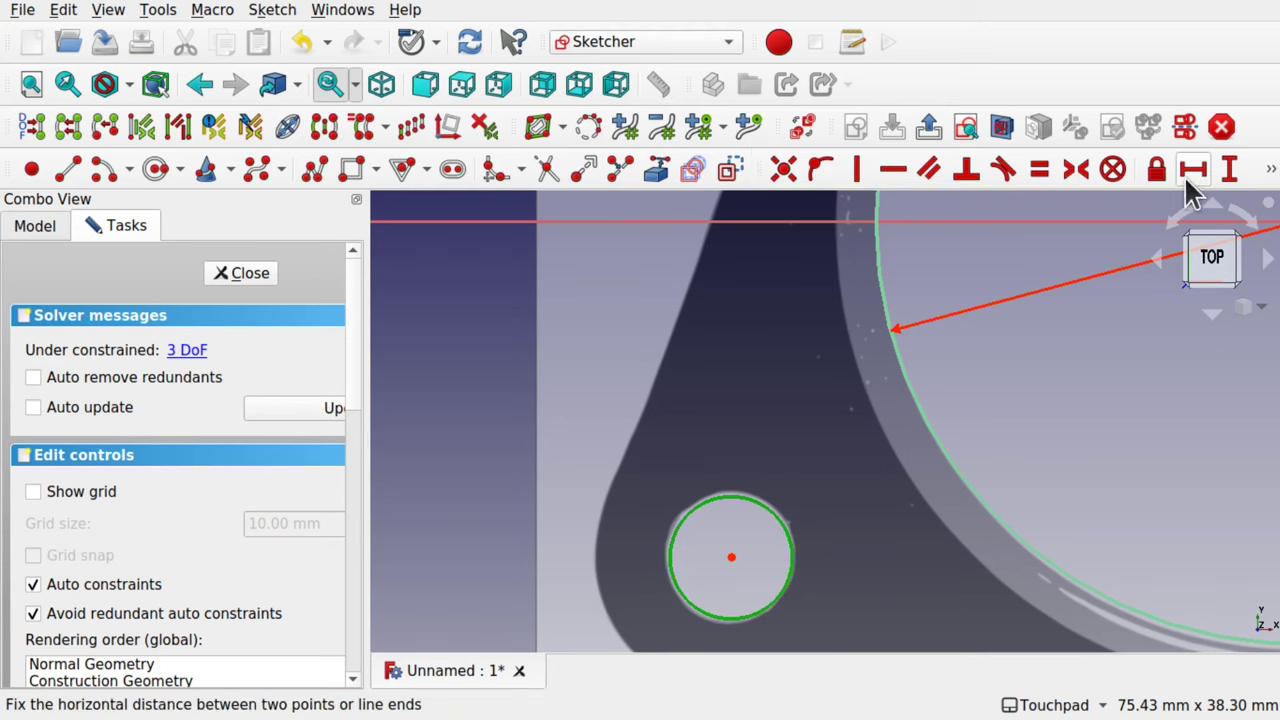
left_click(1271, 168)
left_click(822, 198)
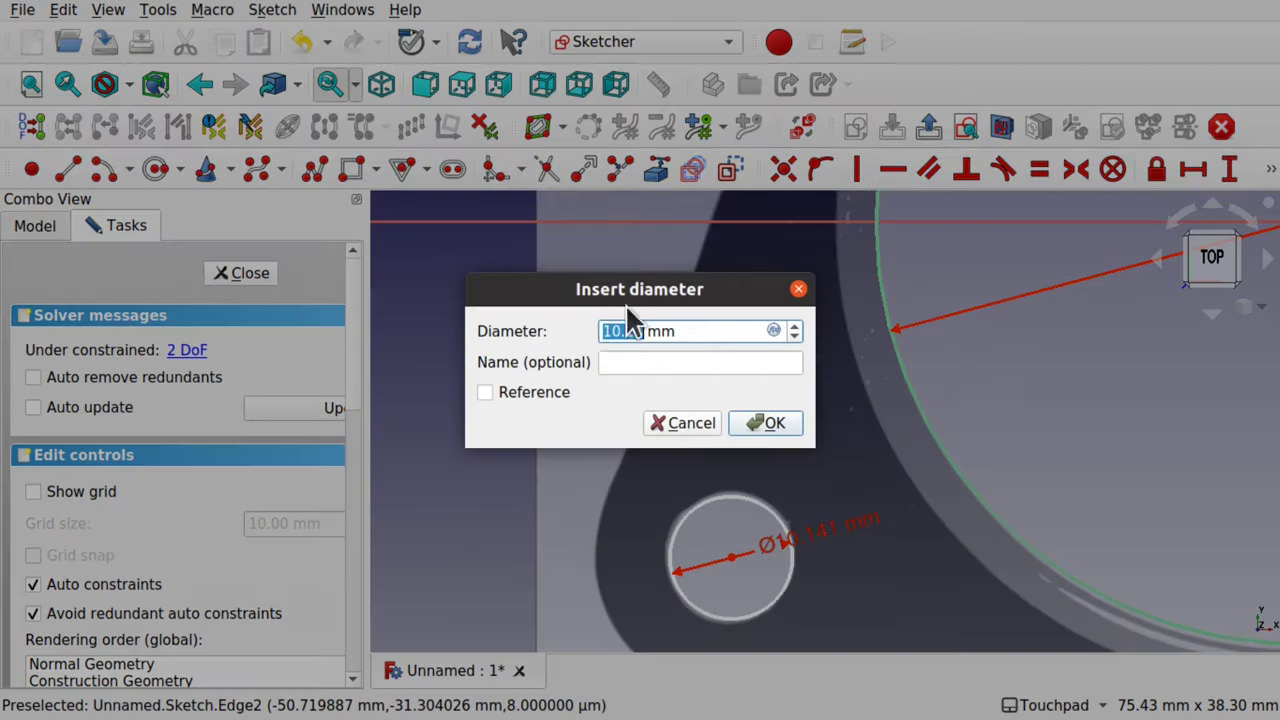
type("10")
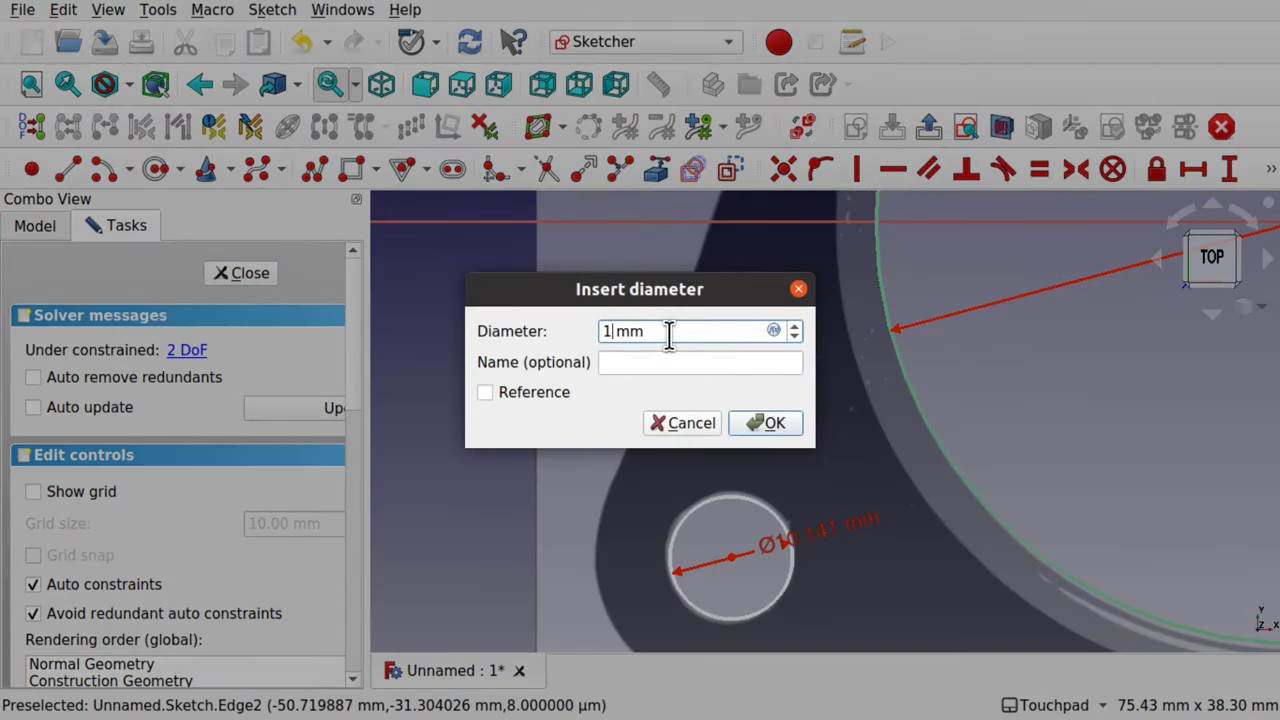
key("Return")
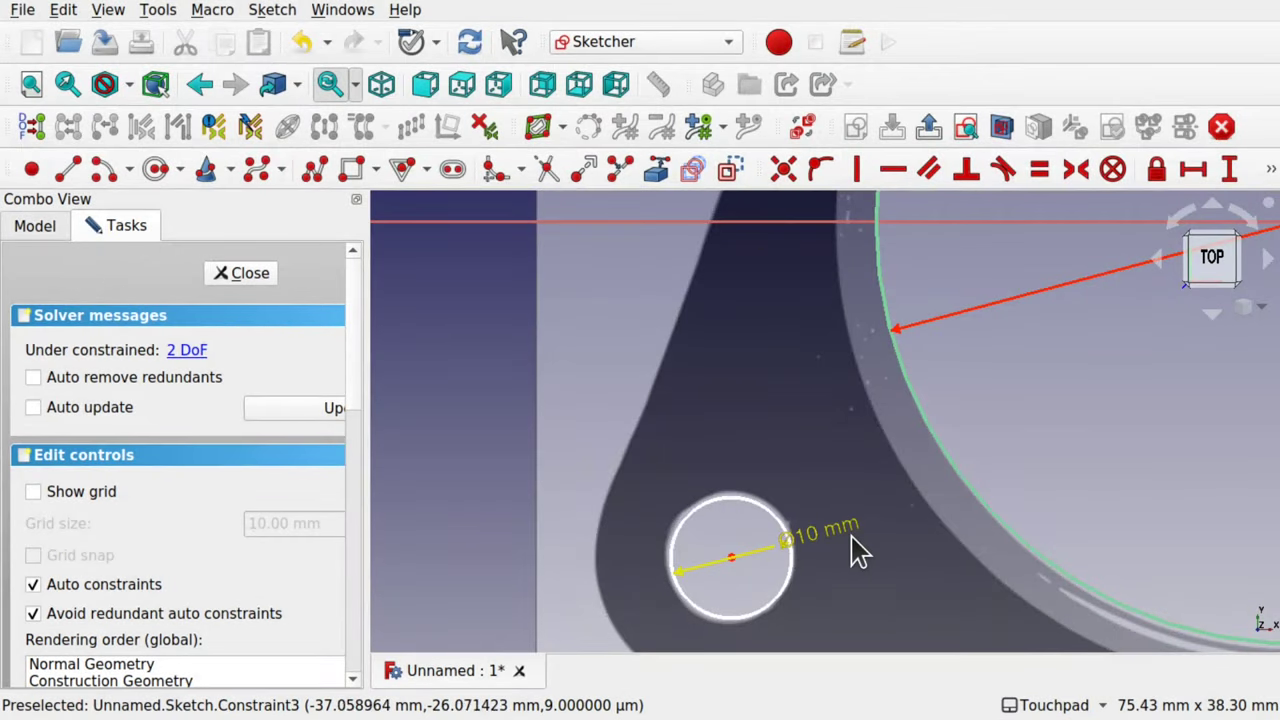
Draw a line from the sketch origin to the centre of the lower-left bolt-hole circle
scroll(878, 602, "down", 6)
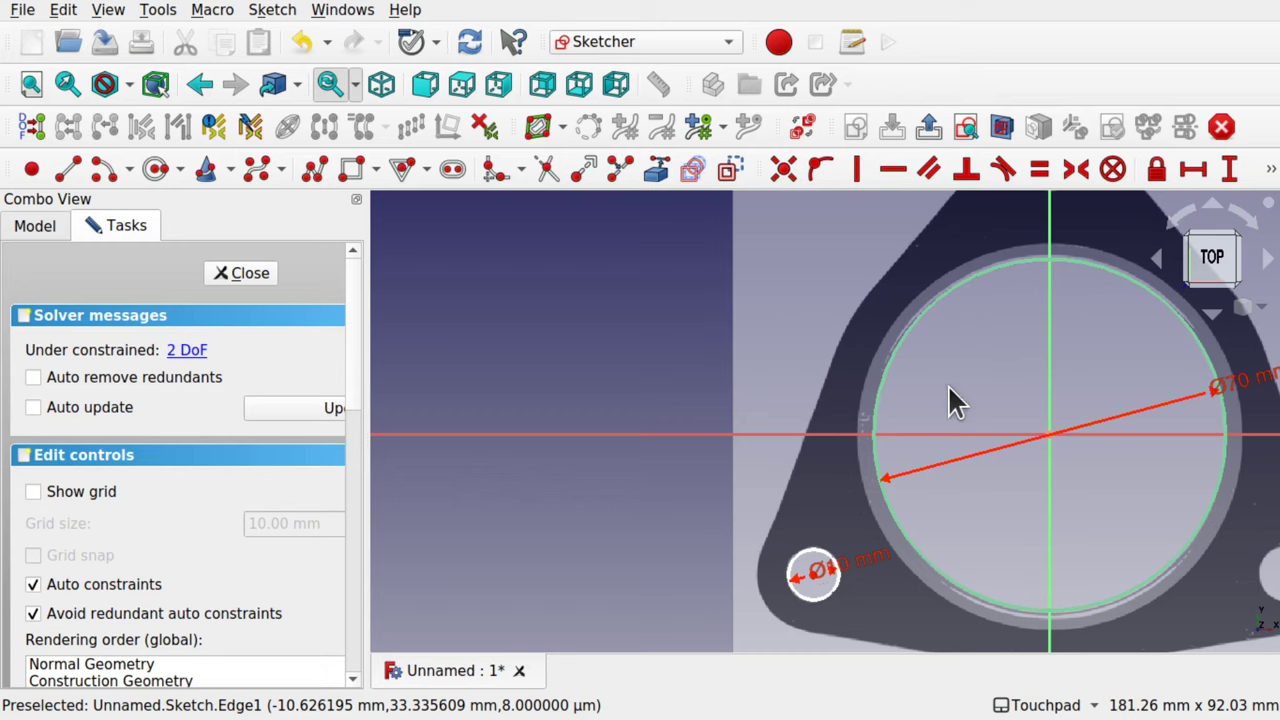
left_click(813, 574)
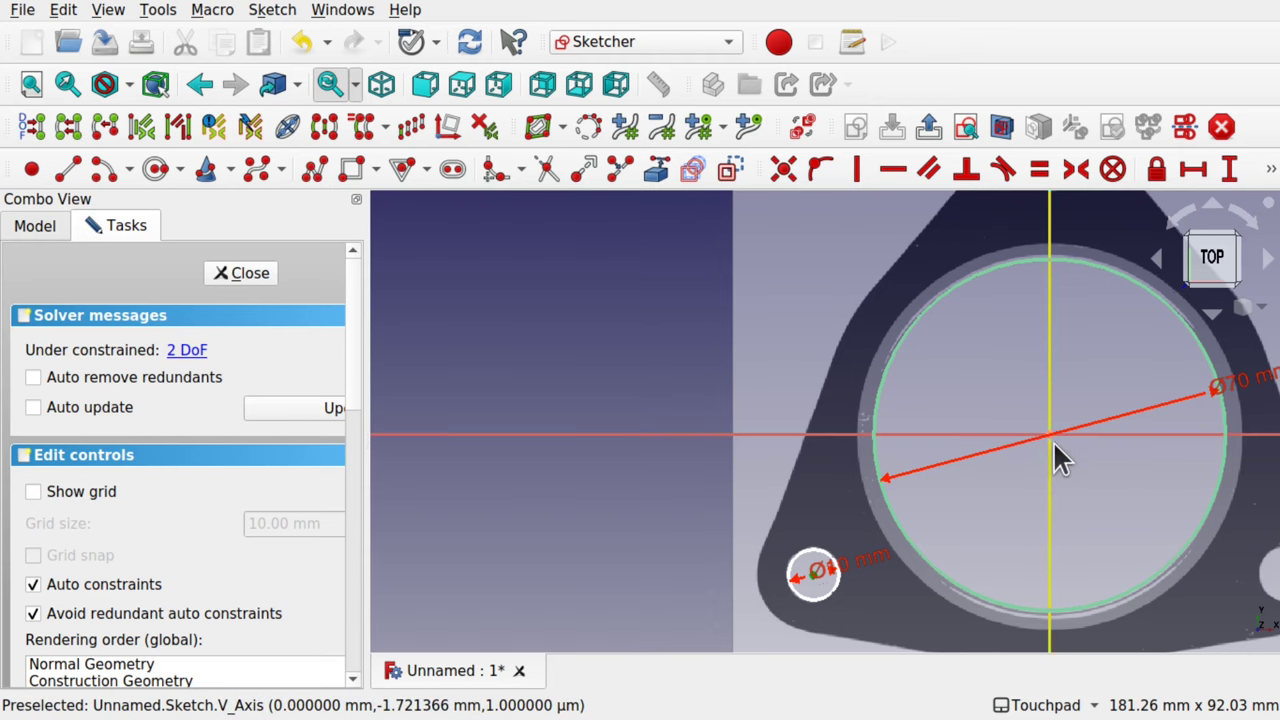
scroll(1128, 543, "down", 1)
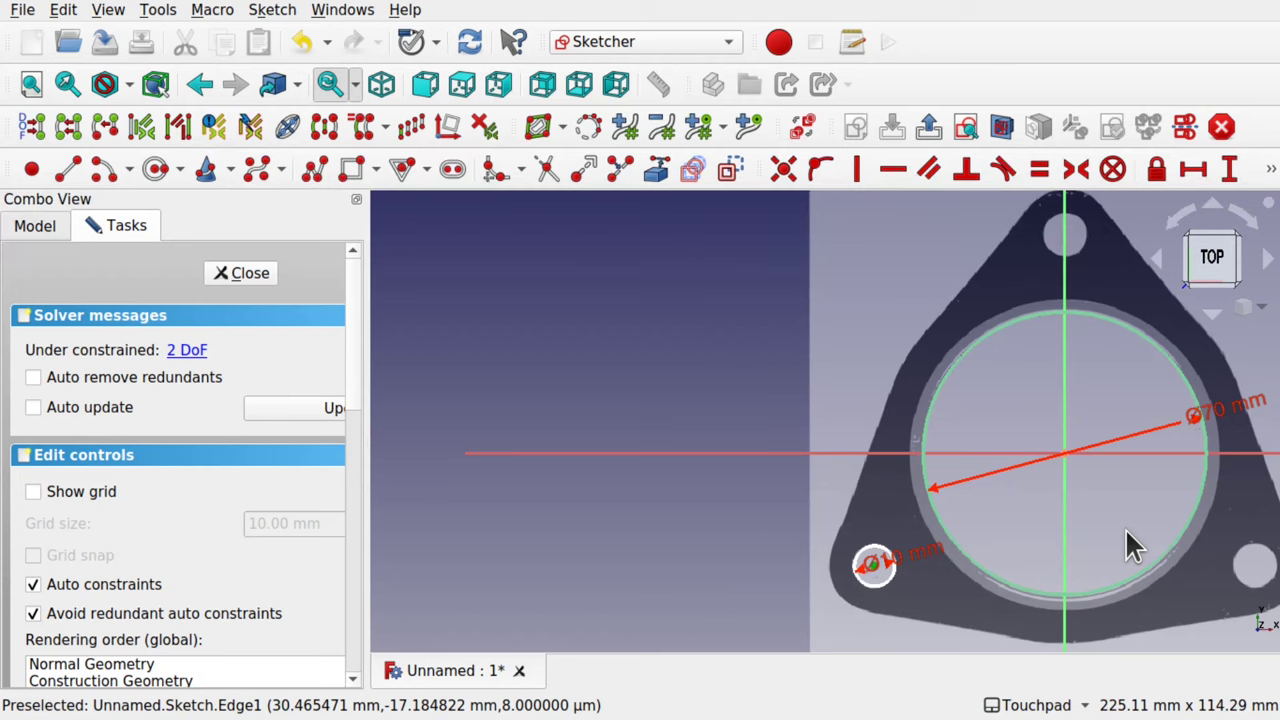
mouse_move(1126, 528)
middle_mouse_down()
mouse_move(917, 540)
mouse_move(897, 517)
middle_mouse_up()
scroll(897, 517, "up", 1)
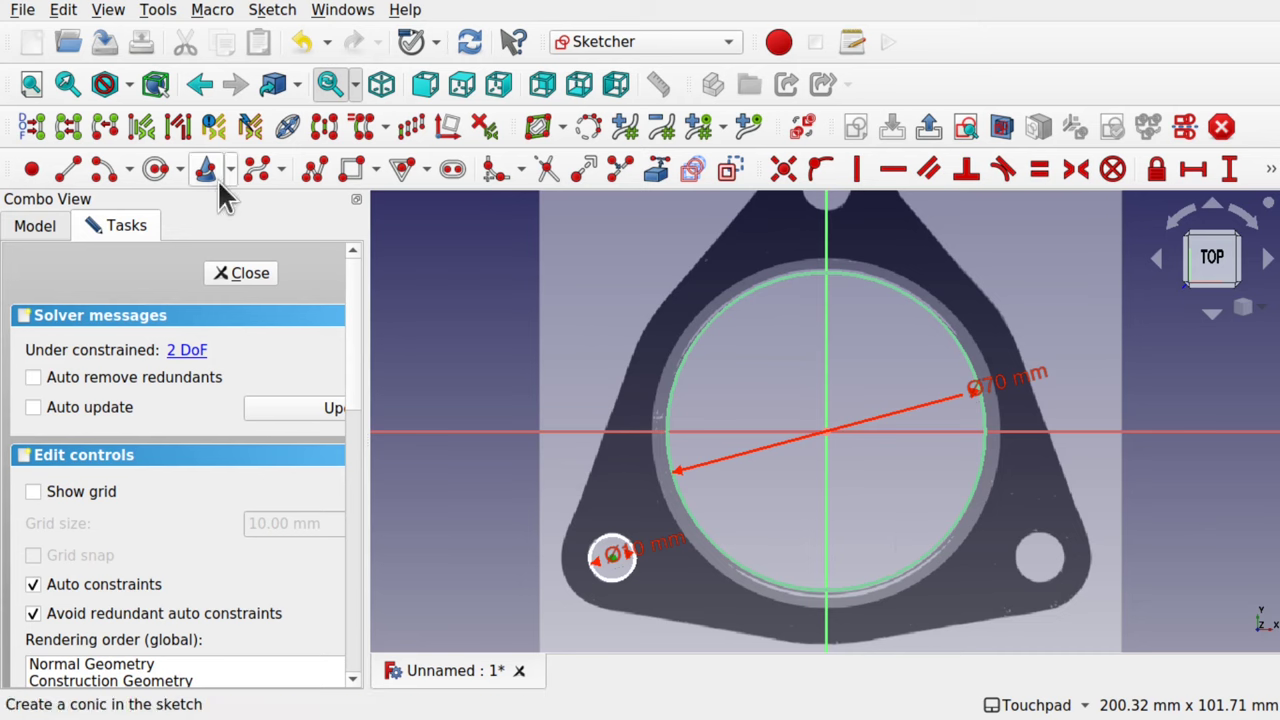
left_click(70, 172)
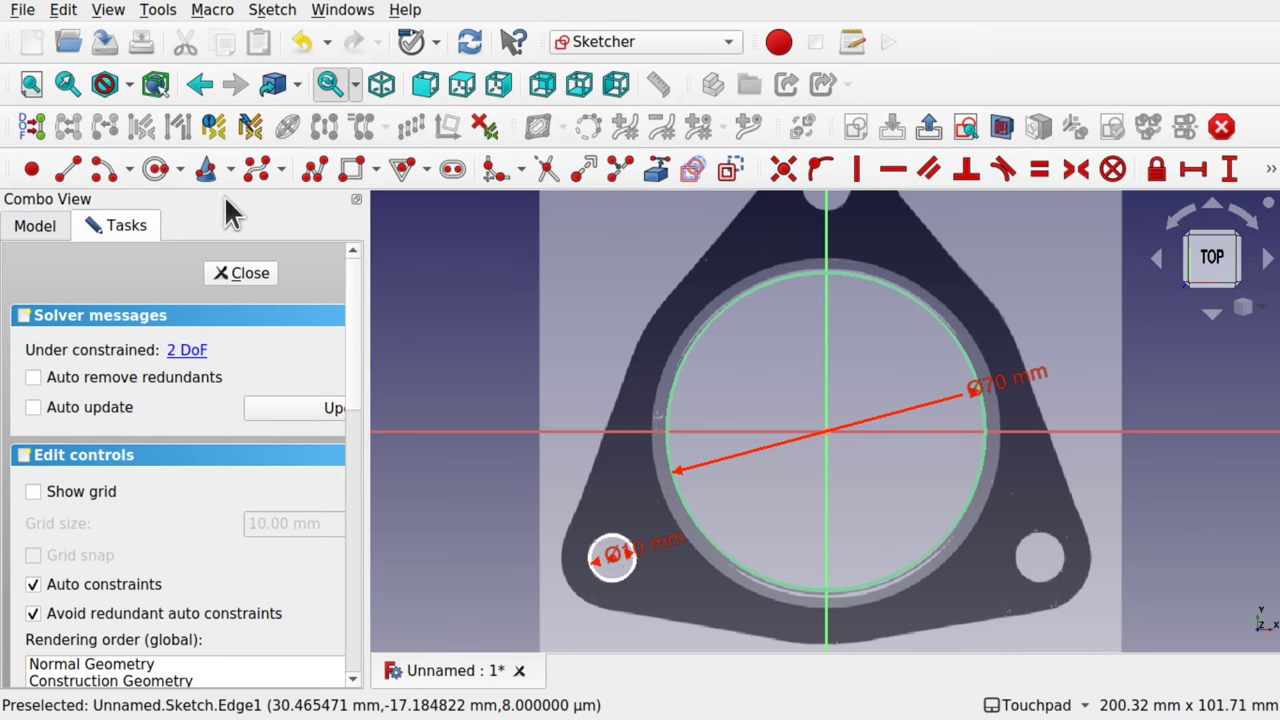
left_click(826, 432)
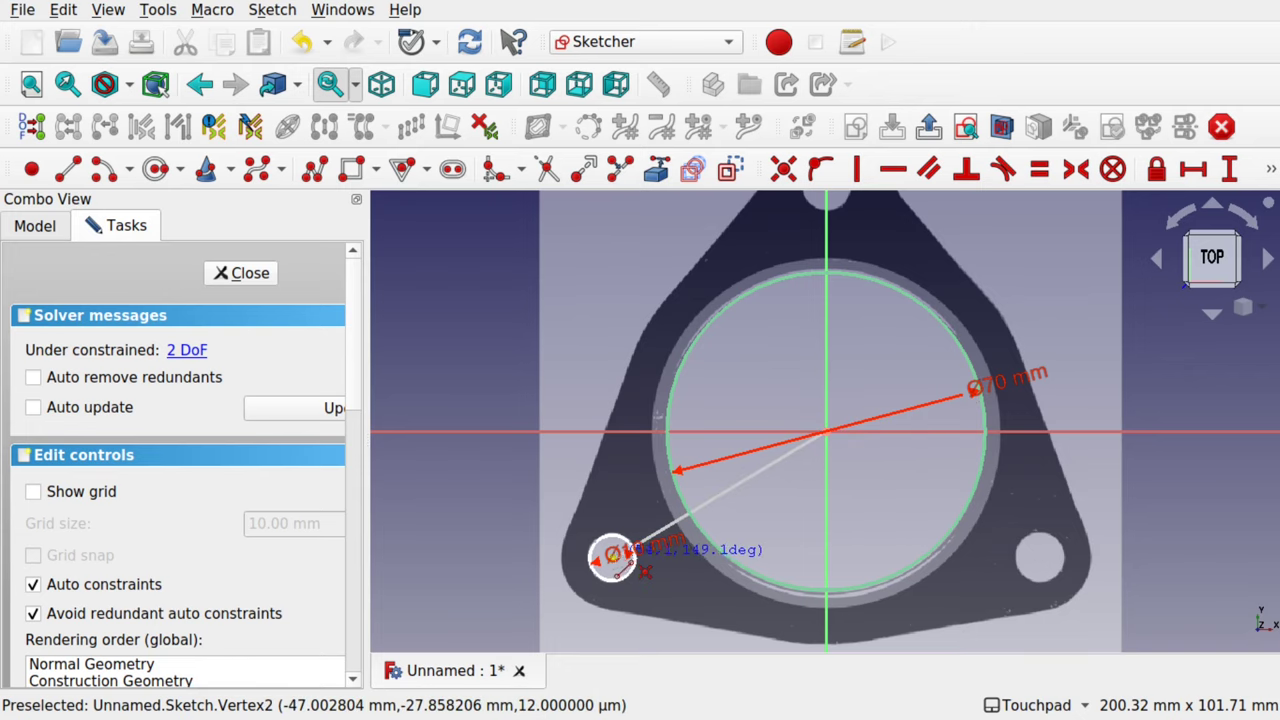
left_click(614, 556)
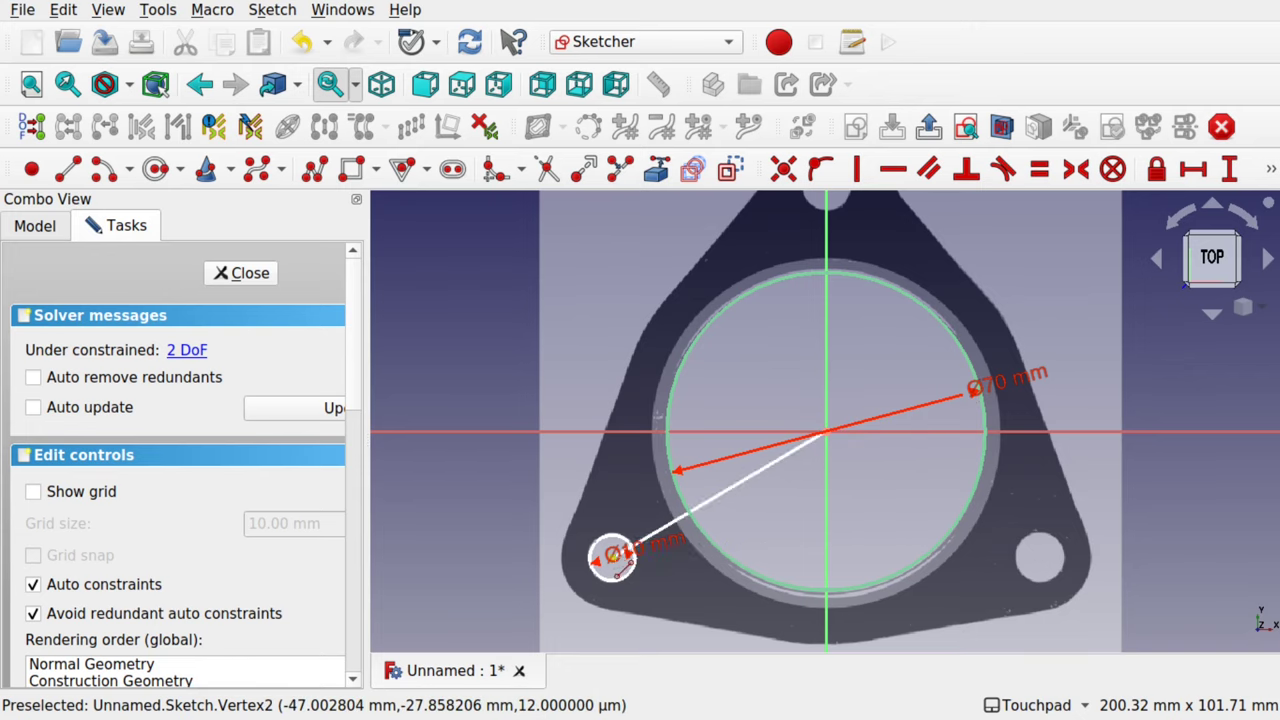
right_click(758, 522)
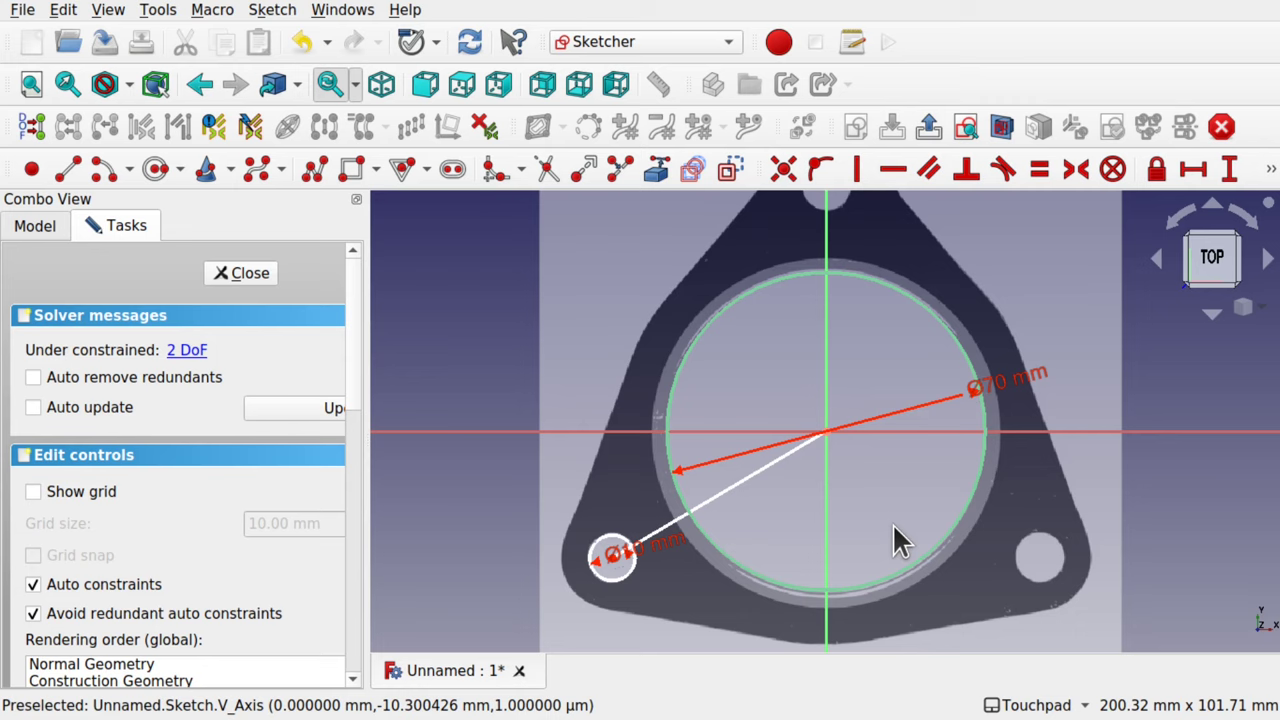
Draw a circle over the flange's lower-right bolt hole, sized roughly to the hole
left_click(770, 468)
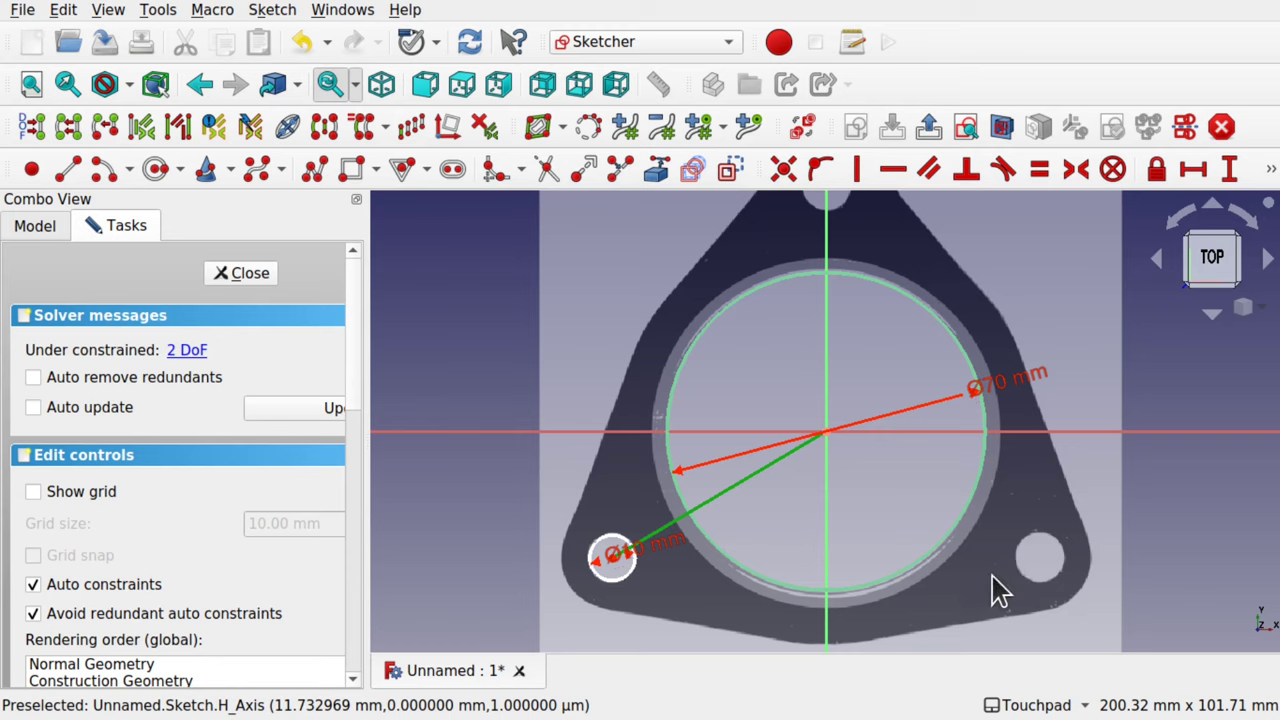
left_click(962, 582)
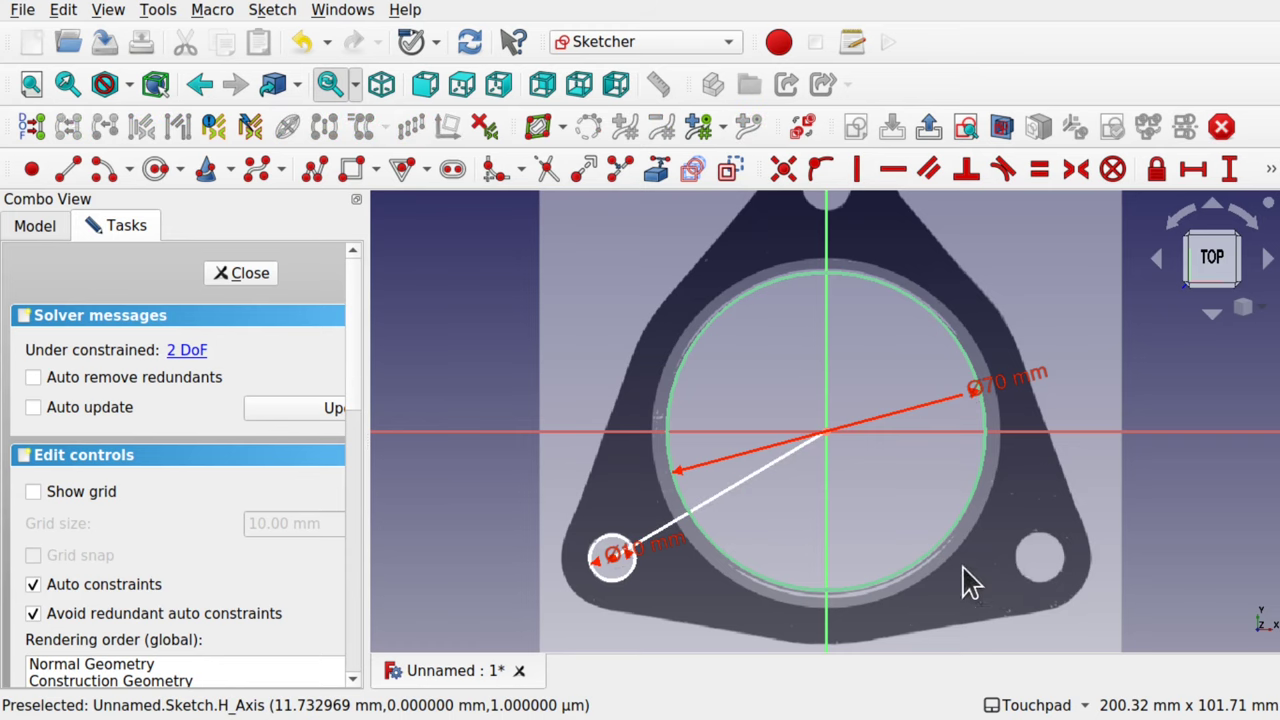
left_click(155, 170)
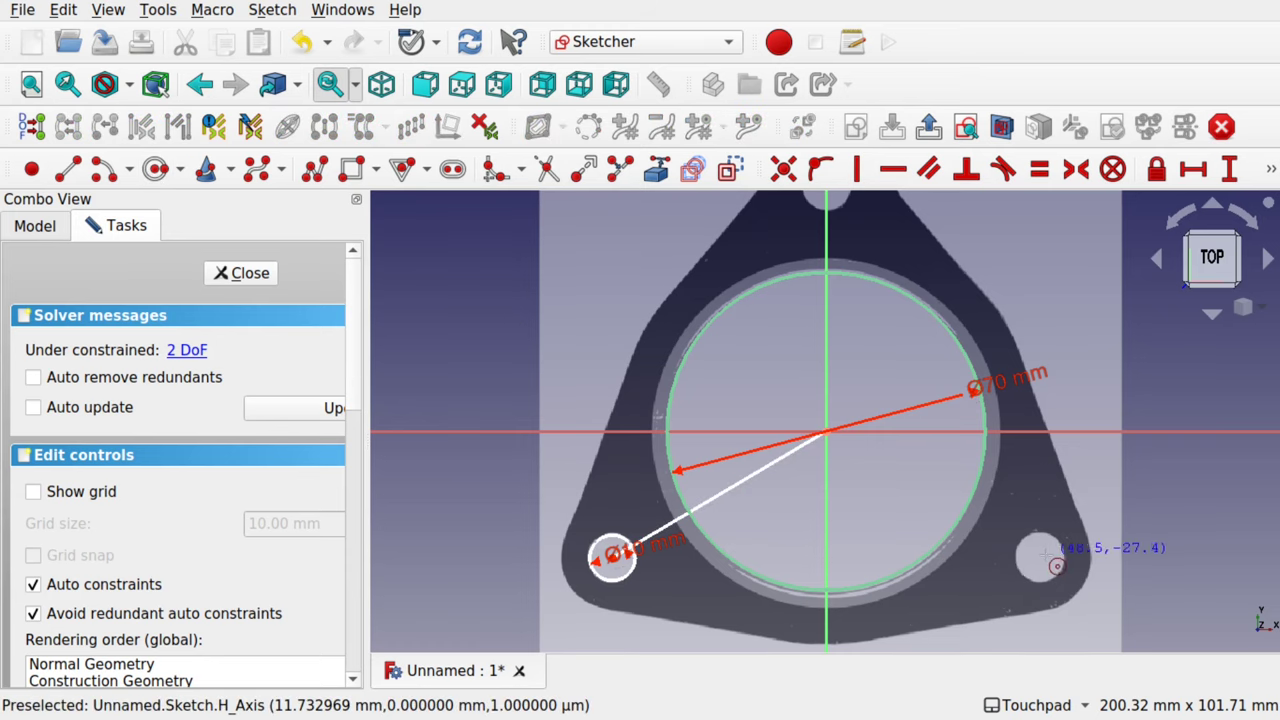
left_click(1040, 560)
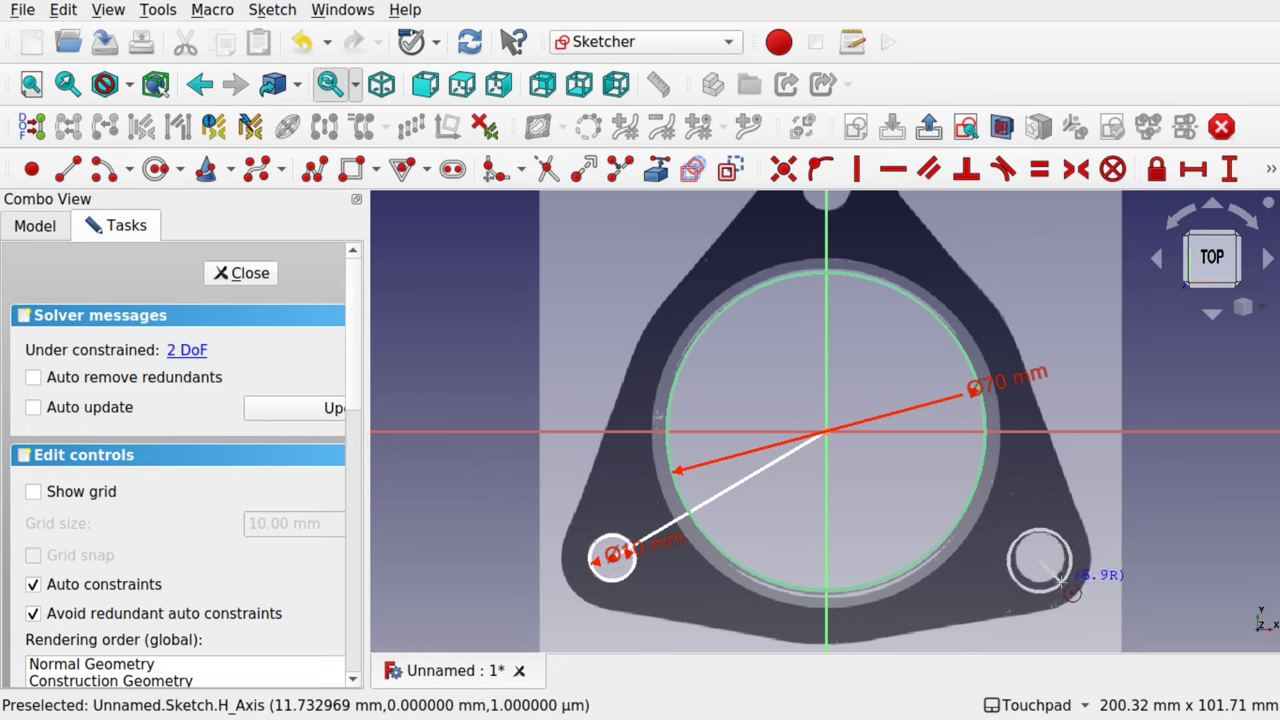
left_click(1065, 586)
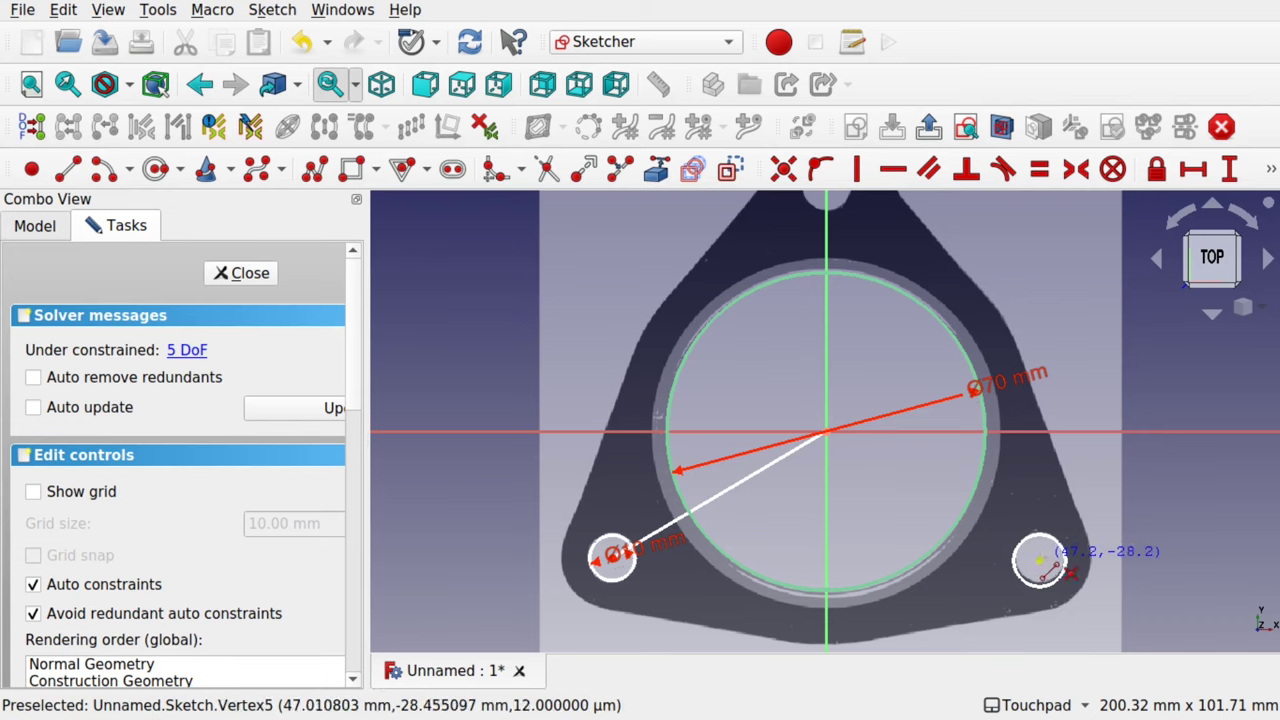
Draw a line about 54.4 mm long from the lower-right circle's centre to the sketch origin
left_click(1040, 561)
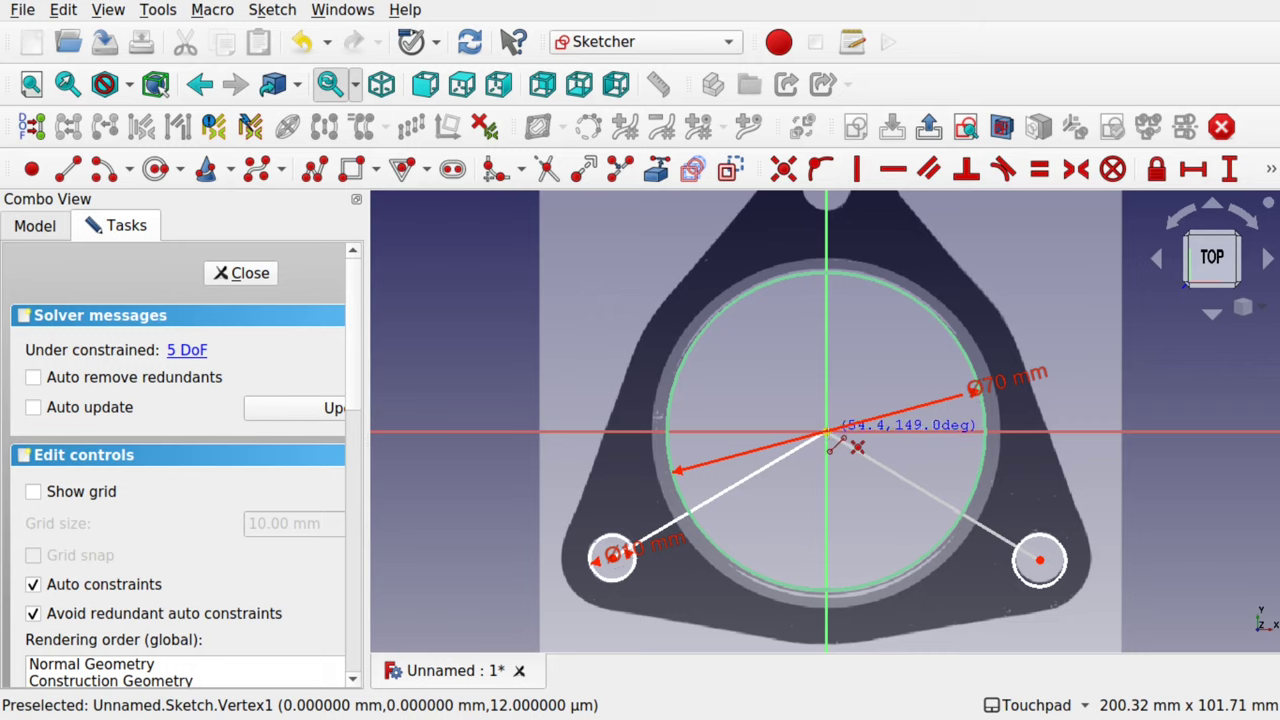
left_click(826, 432)
right_click(866, 527)
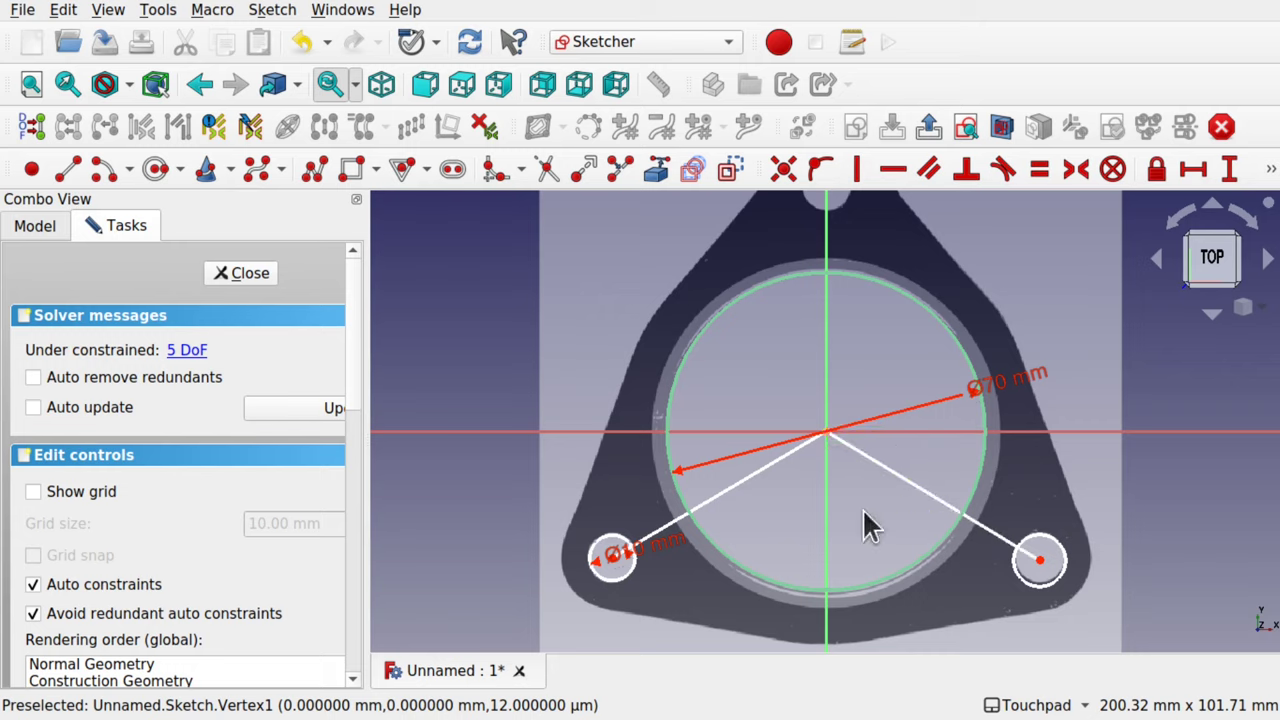
Constrain the angle between the two lines meeting at the origin to 120°, entered as 360 divided by 3
left_click(747, 478)
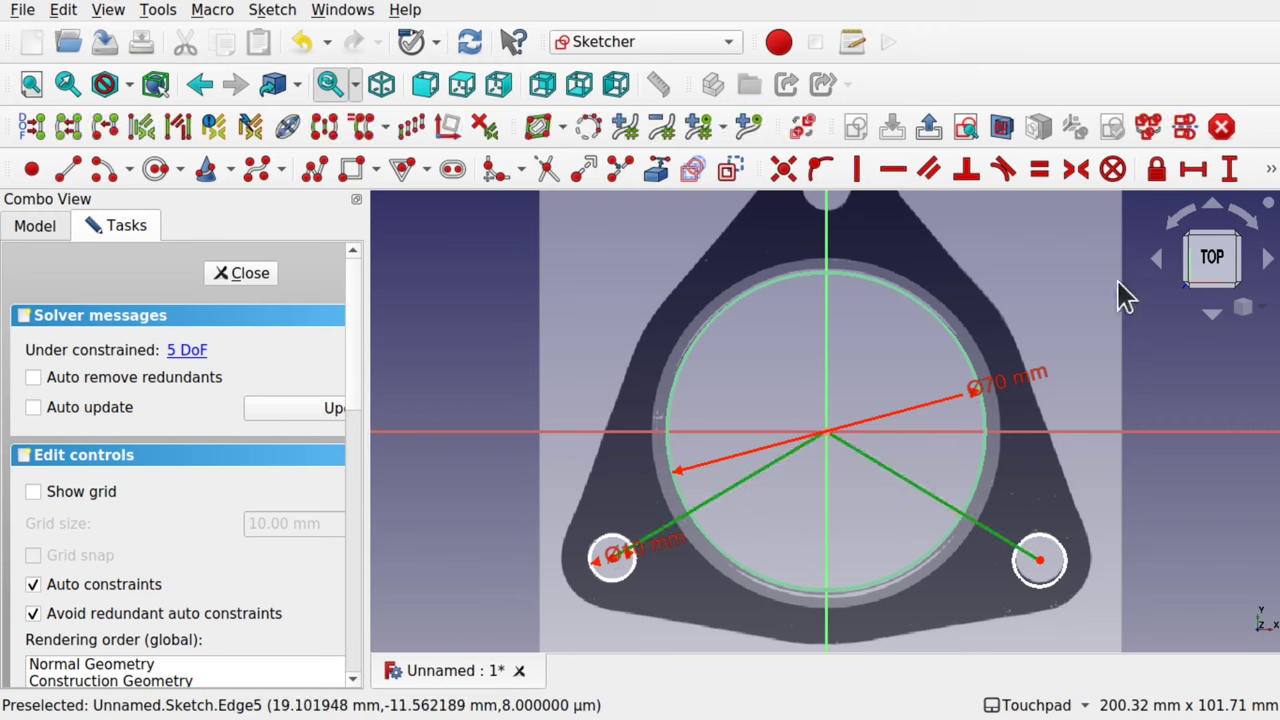
left_click(1270, 170)
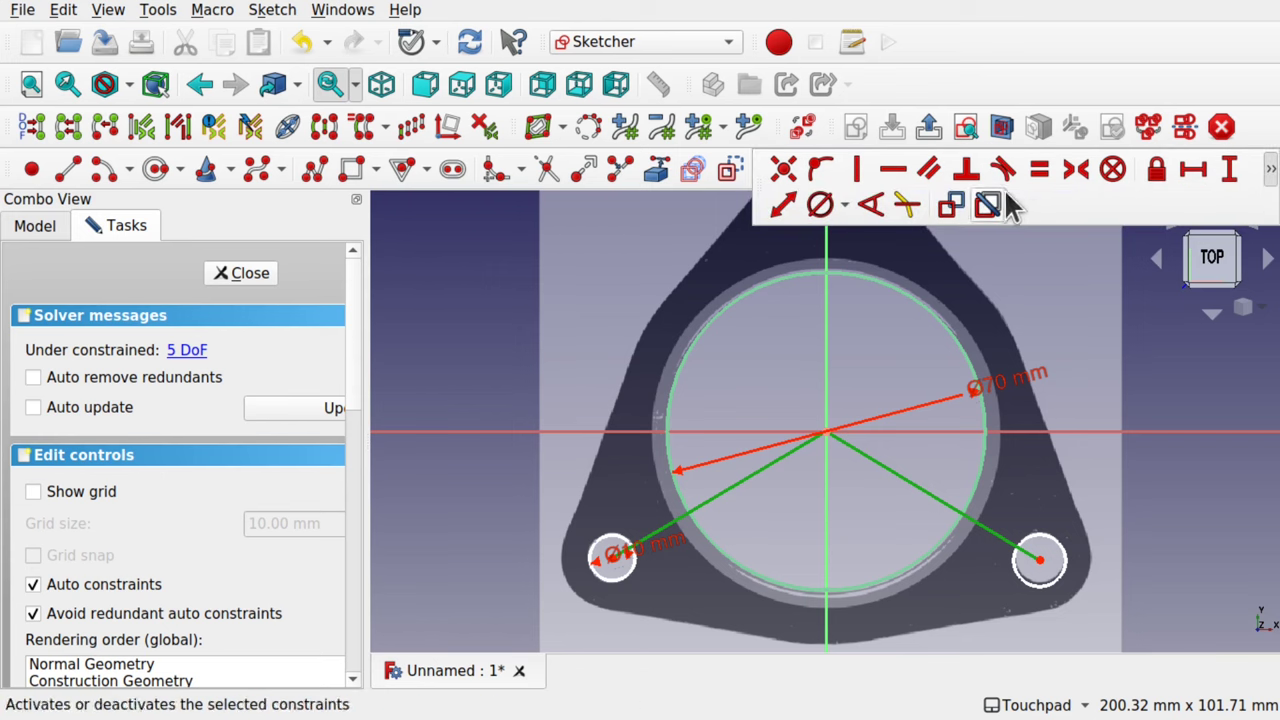
left_click(872, 222)
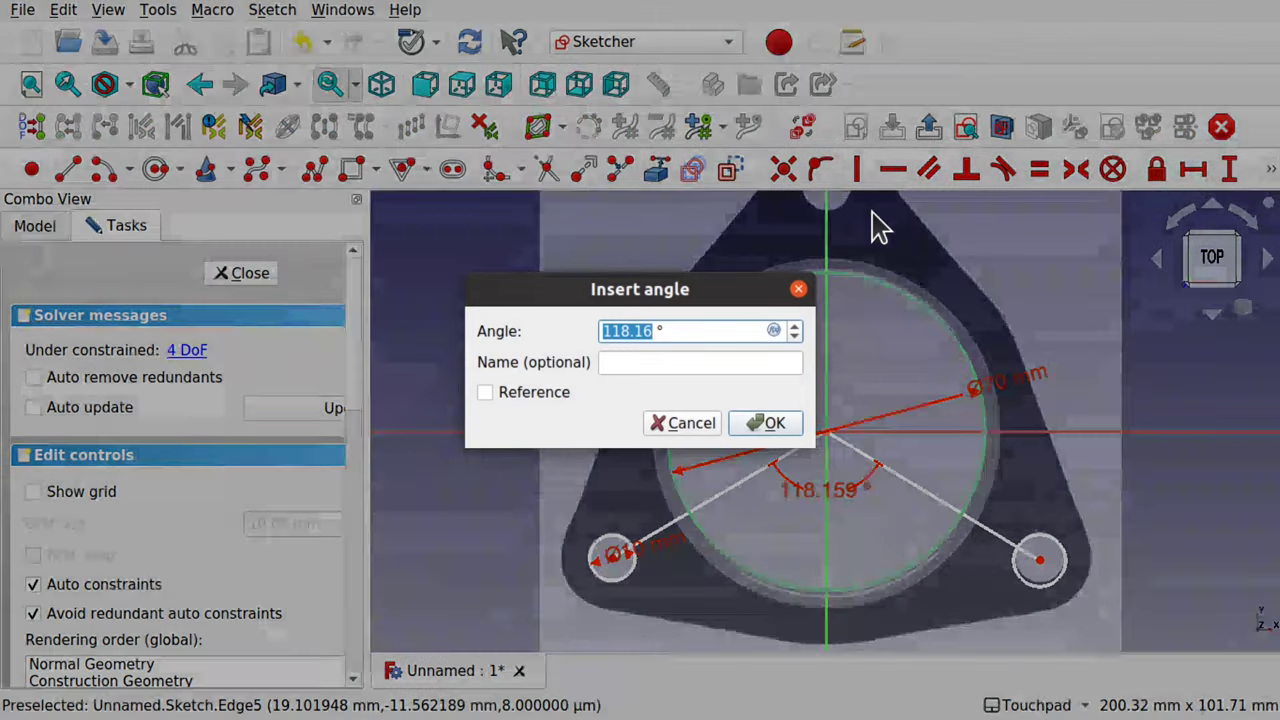
type("1")
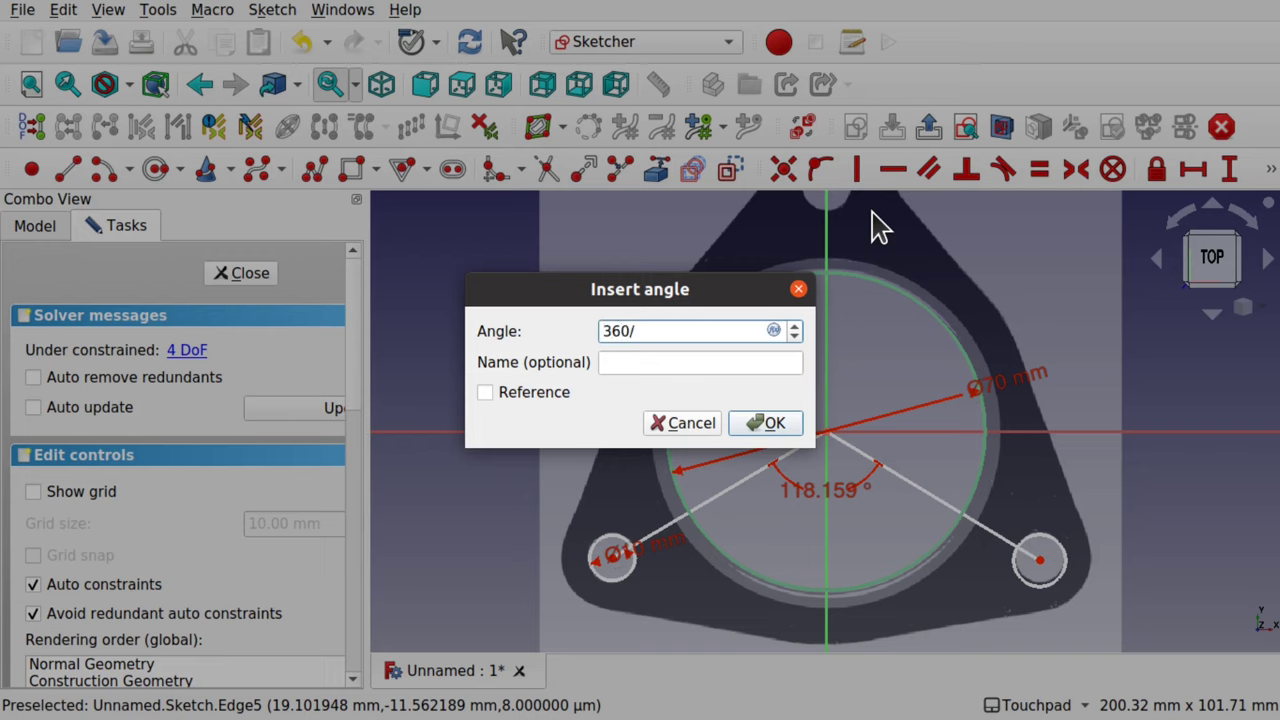
key("Return")
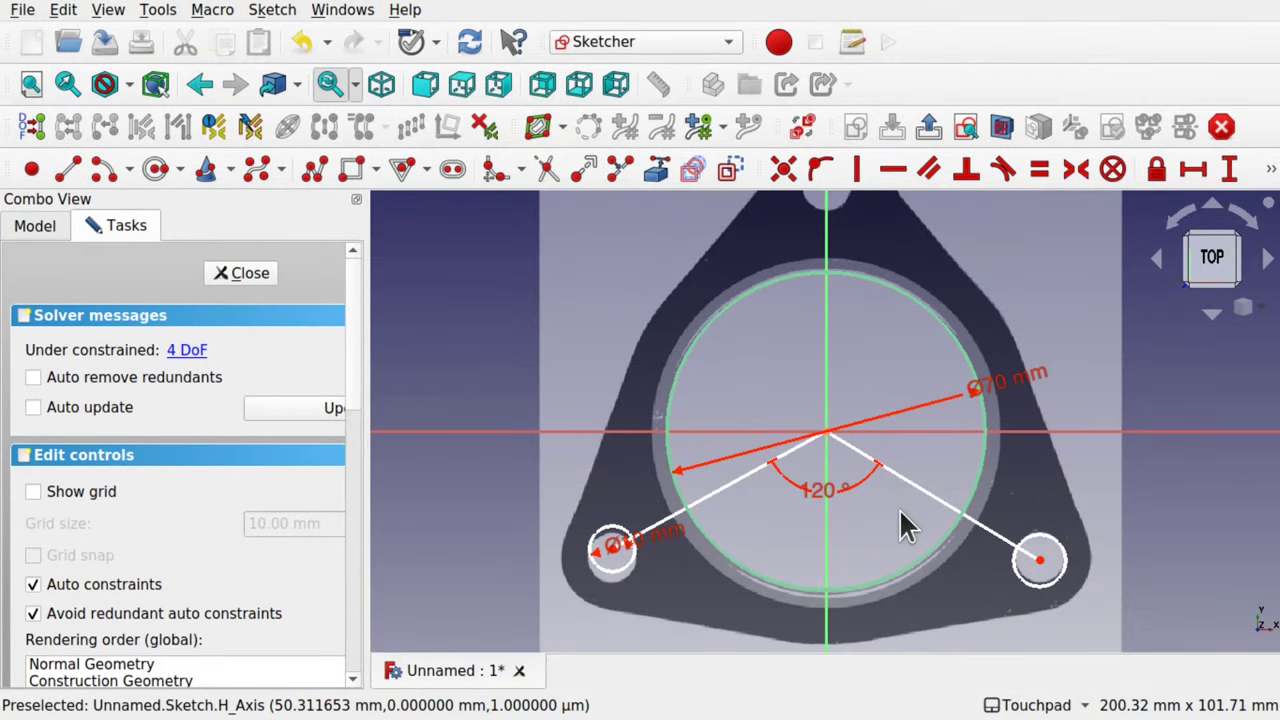
Constrain the two lines from the origin to equal length, adjusting the lower-right circle's centre to match its hole in the image
mouse_move(1043, 562)
left_mouse_down()
mouse_move(1070, 546)
mouse_move(1066, 567)
mouse_move(951, 610)
mouse_move(1111, 523)
mouse_move(1046, 568)
left_mouse_up()
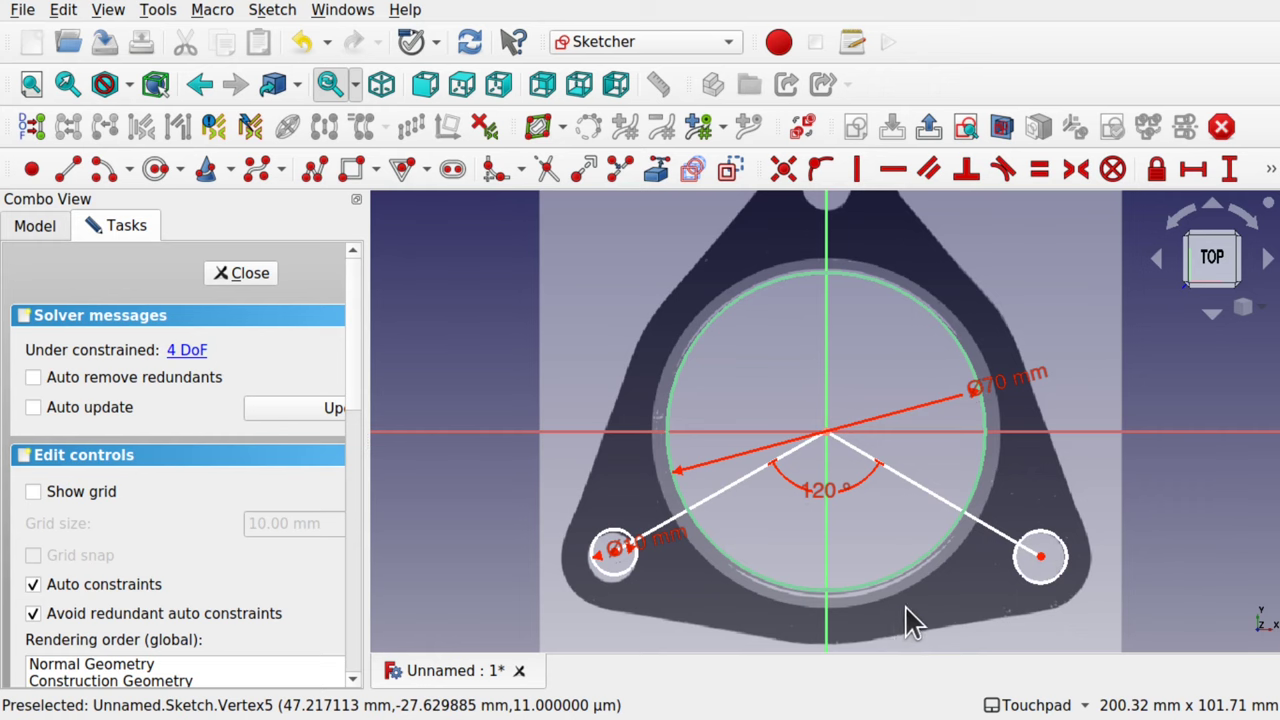
left_click(703, 499)
left_click(940, 512)
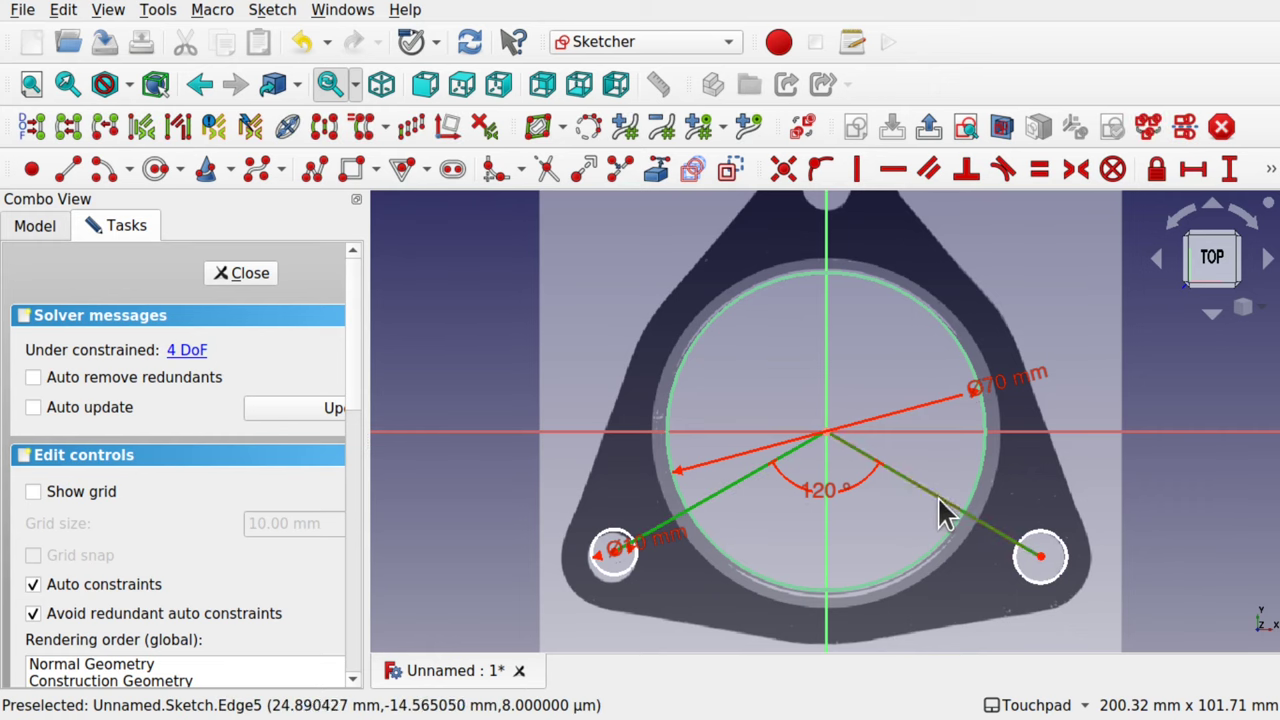
left_click(1041, 172)
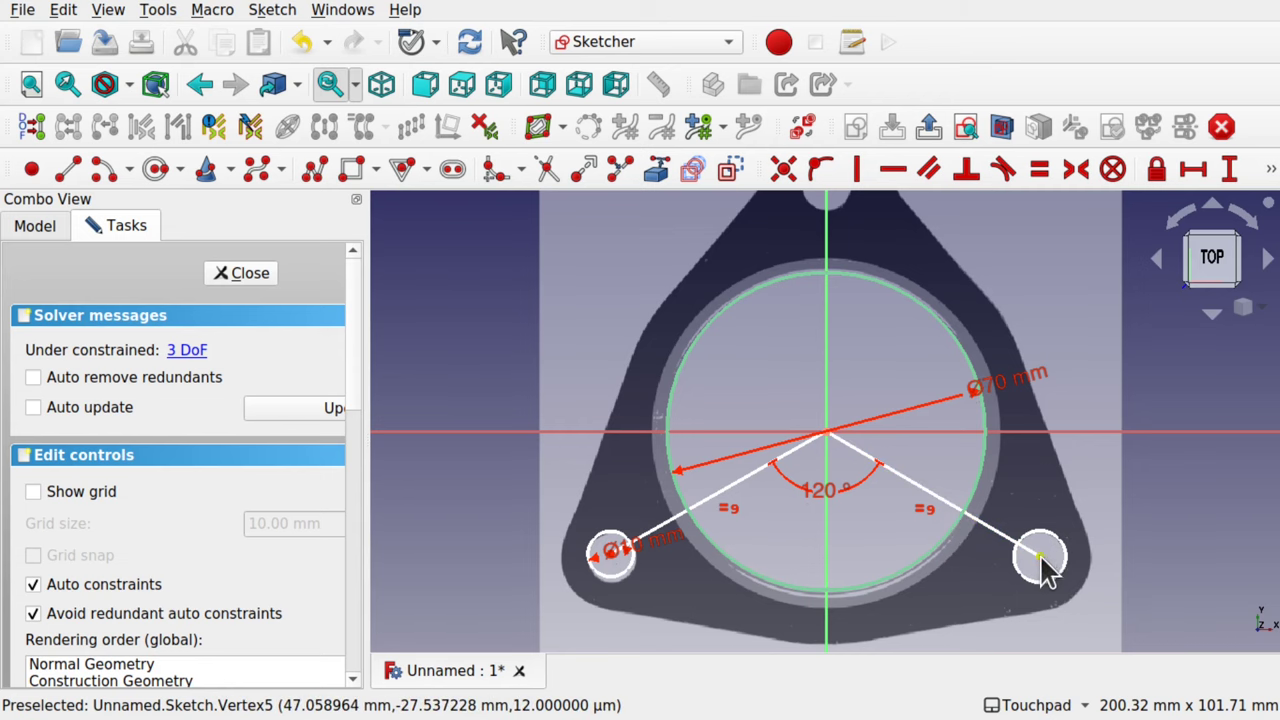
mouse_move(1041, 562)
left_mouse_down()
mouse_move(946, 505)
mouse_move(882, 565)
mouse_move(1029, 534)
mouse_move(980, 551)
mouse_move(1051, 566)
left_mouse_up()
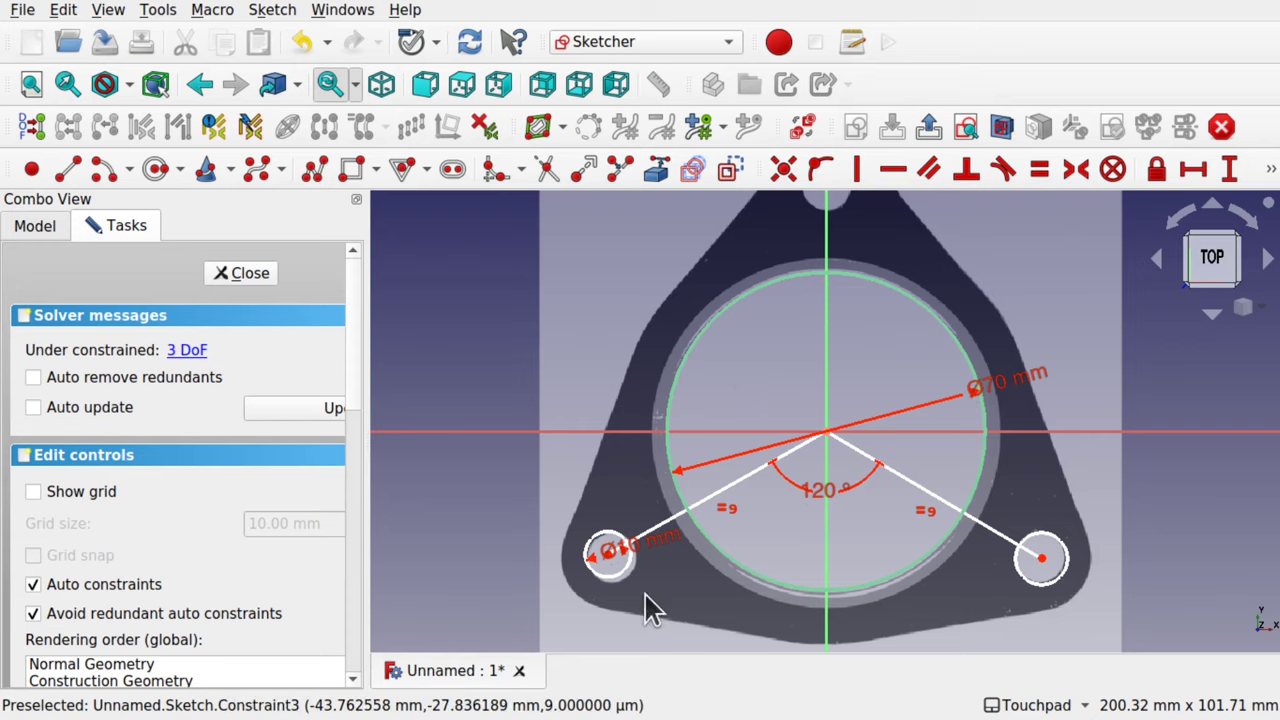
Constrain the lower-right bolt-hole circle to be equal in size to the lower-left one
left_click(618, 576)
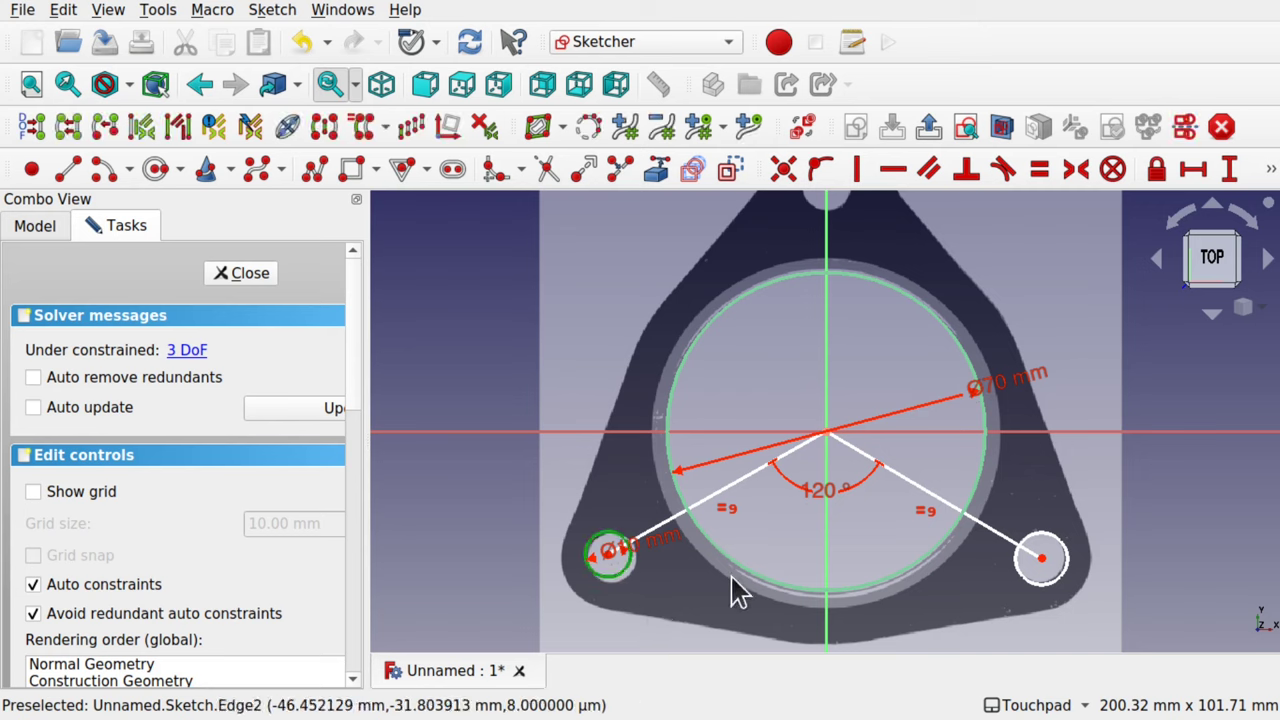
left_click(1044, 586)
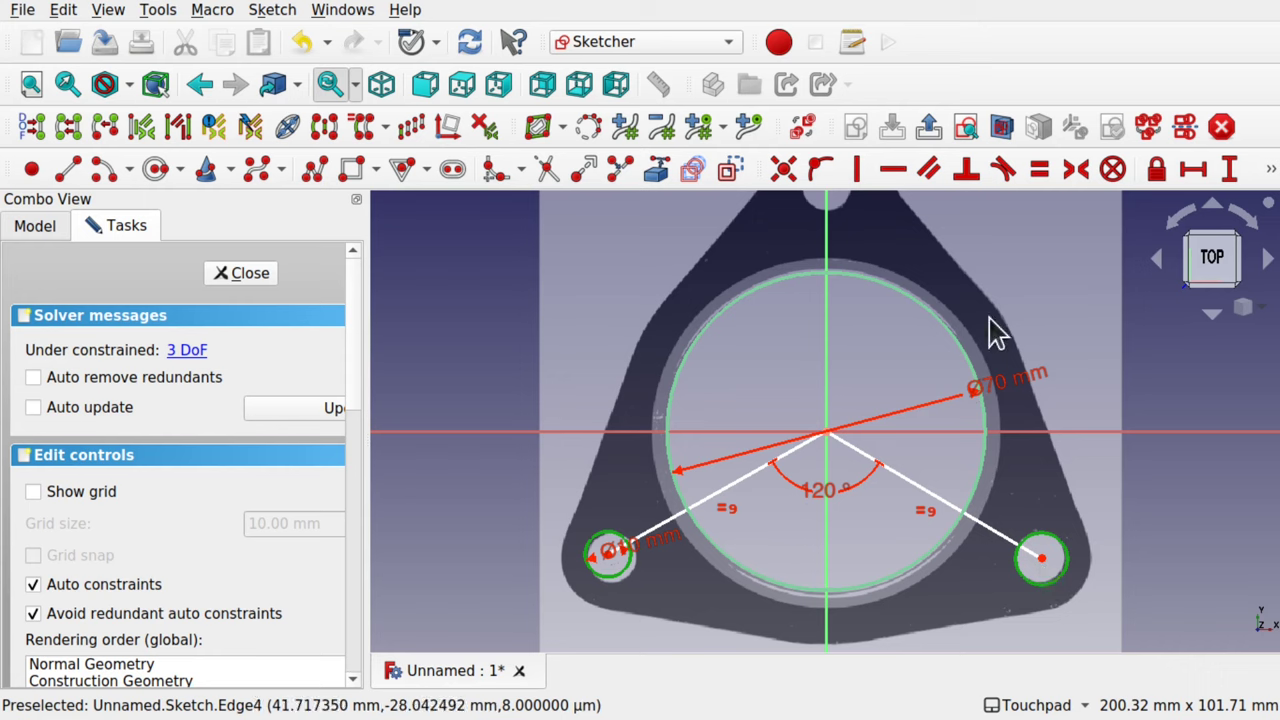
left_click(1040, 172)
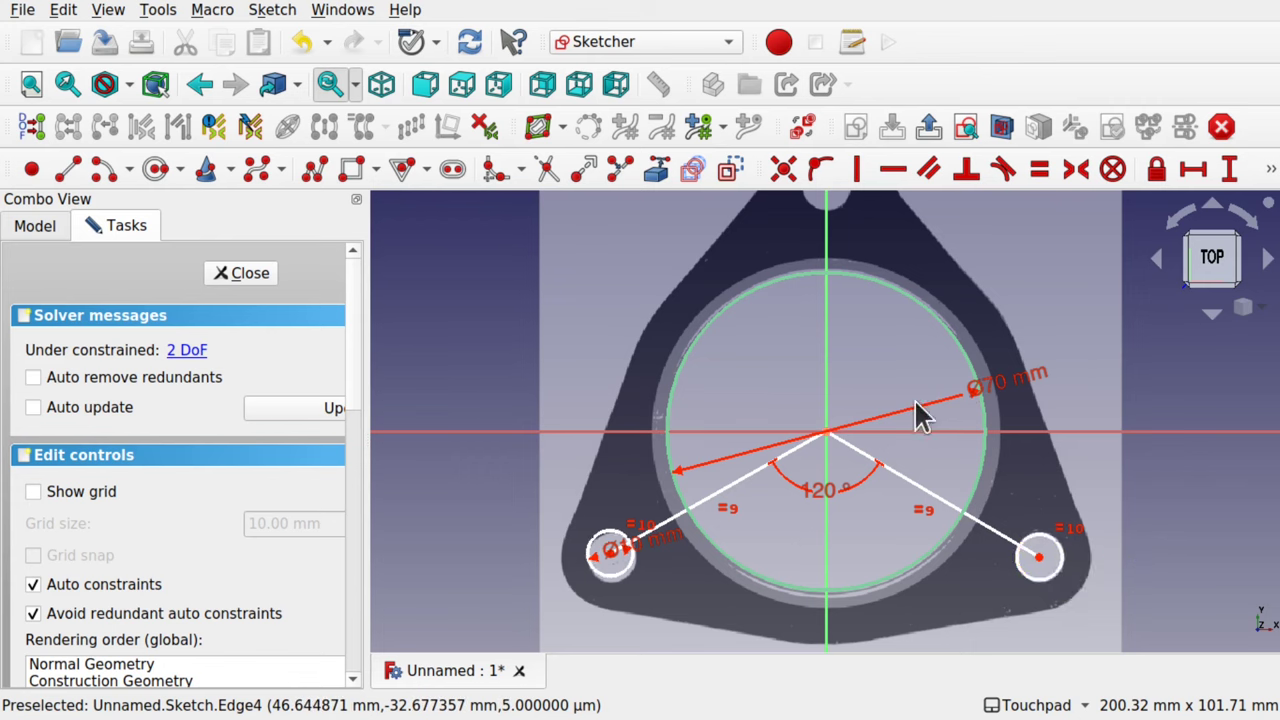
Draw a small circle beside the flange's top bolt hole, with its centre off the vertical axis, and end the command
mouse_move(920, 414)
middle_mouse_down()
mouse_move(918, 395)
mouse_move(908, 449)
mouse_move(864, 459)
middle_mouse_up()
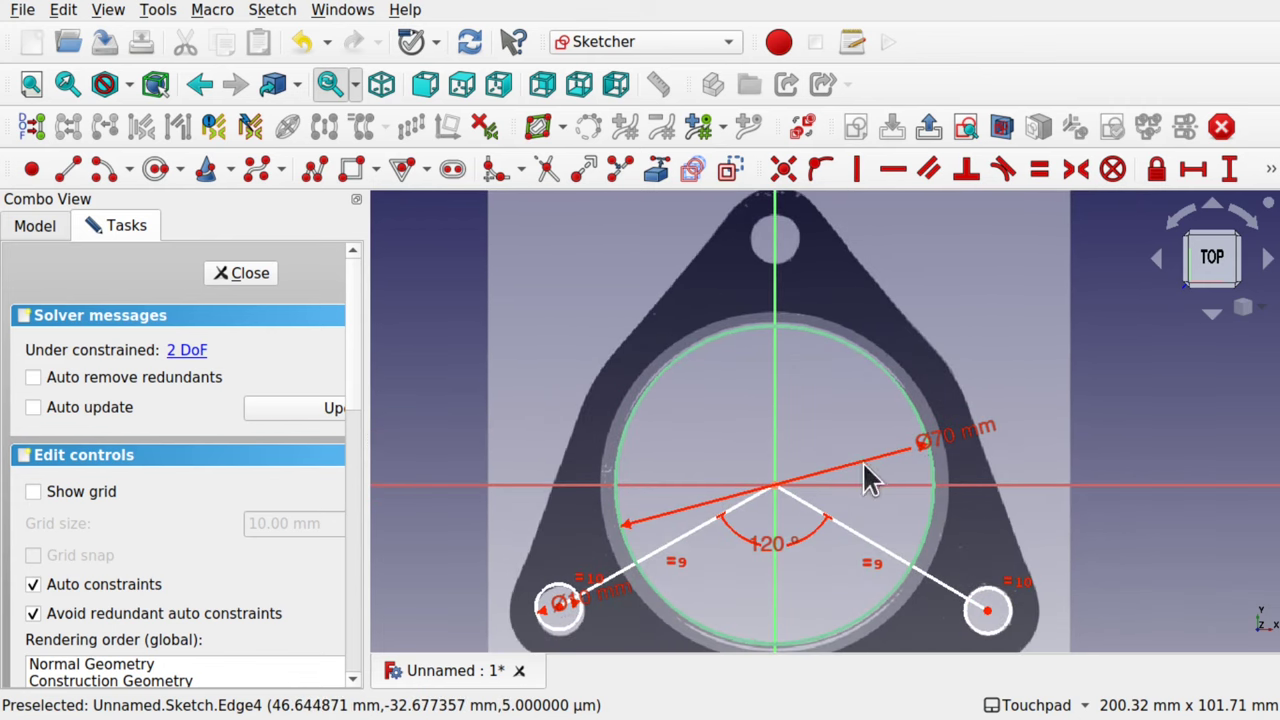
left_click(157, 166)
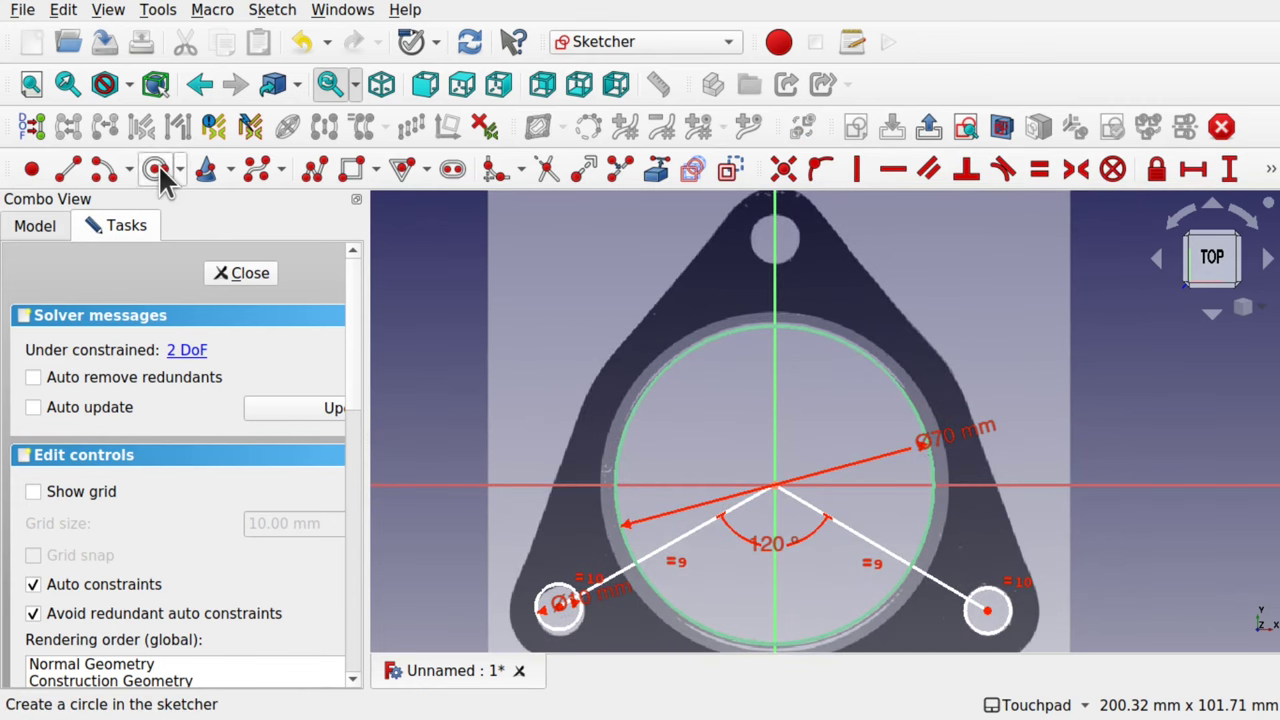
left_click(741, 241)
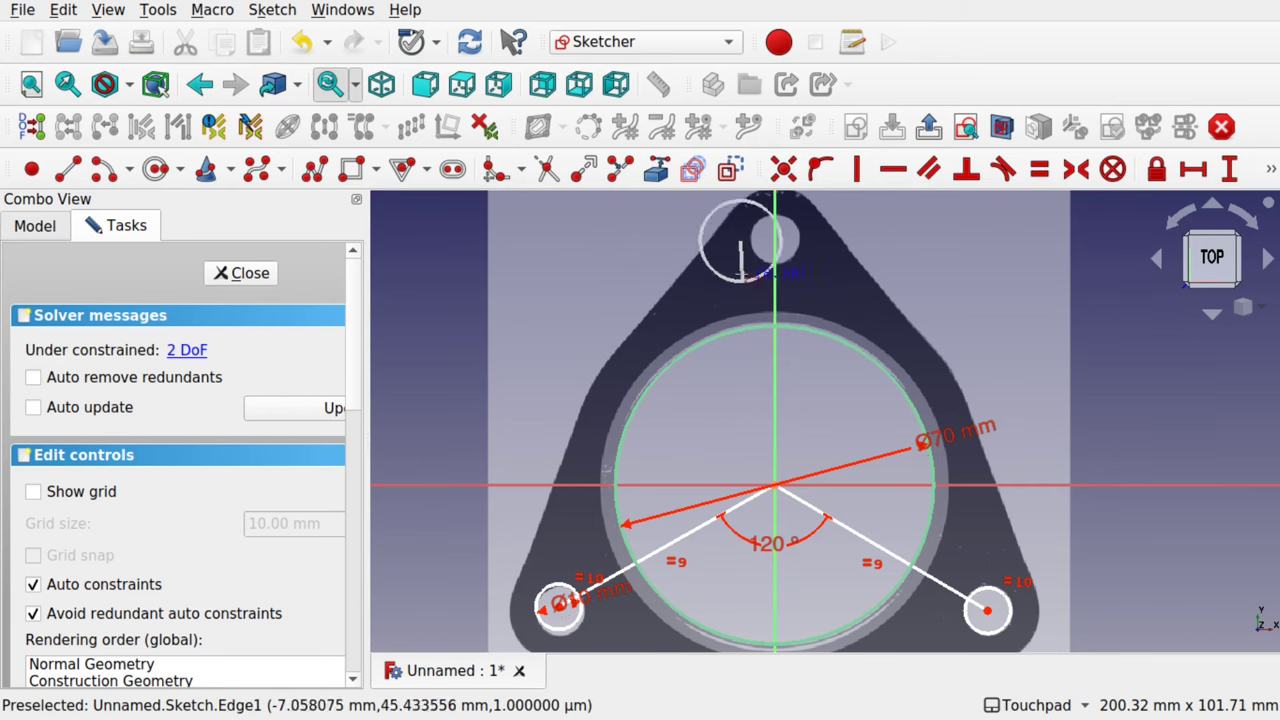
left_click(758, 254)
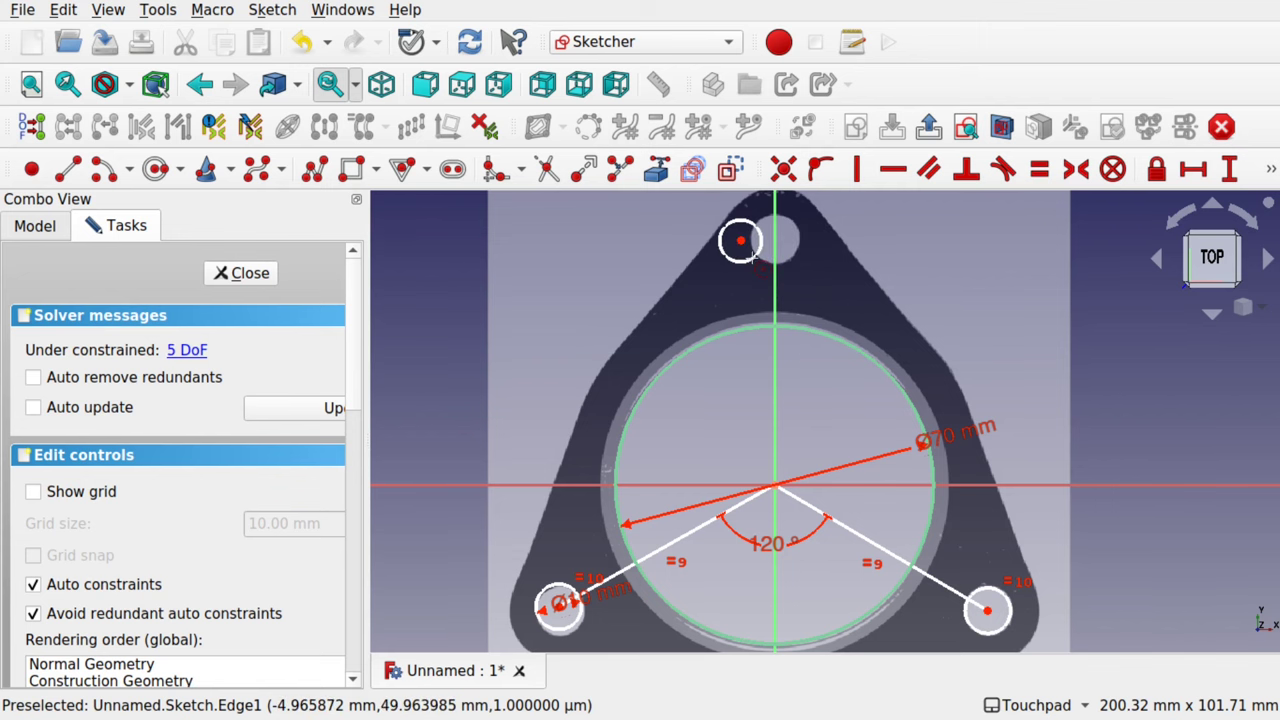
key("Escape")
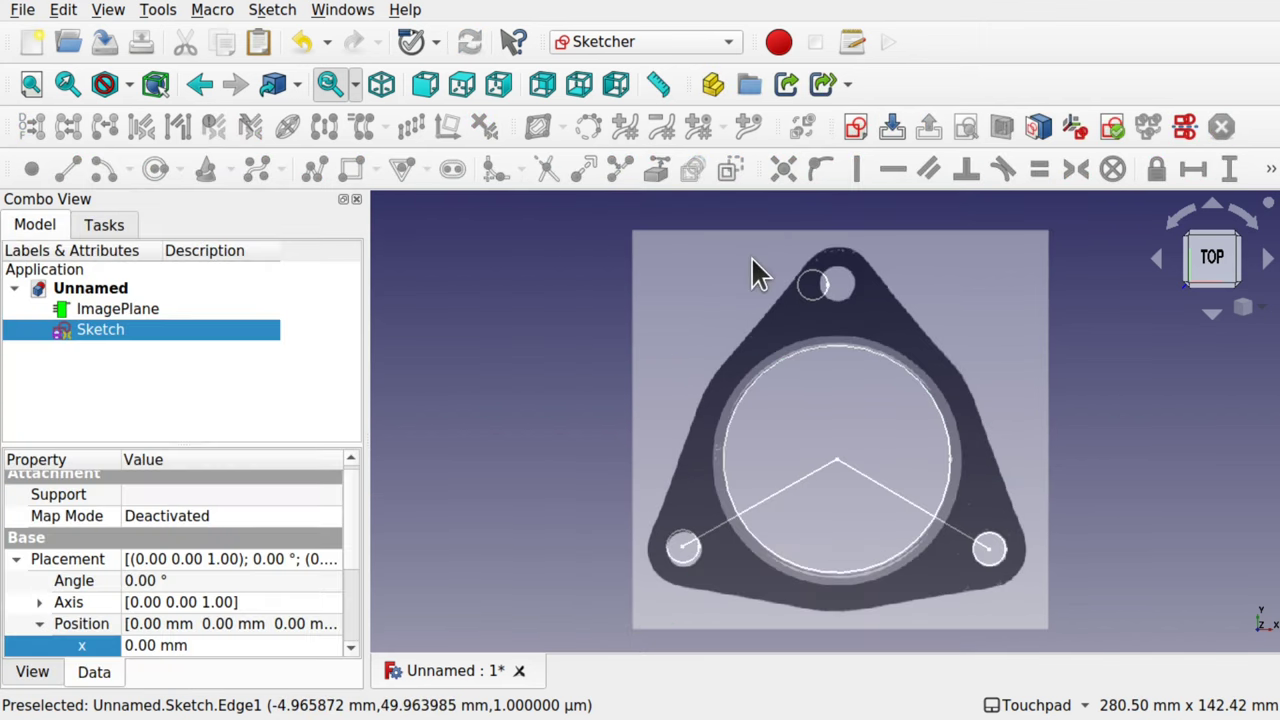
Reopen the sketch for editing with the flange's top bolt hole in close view
double_click(112, 338)
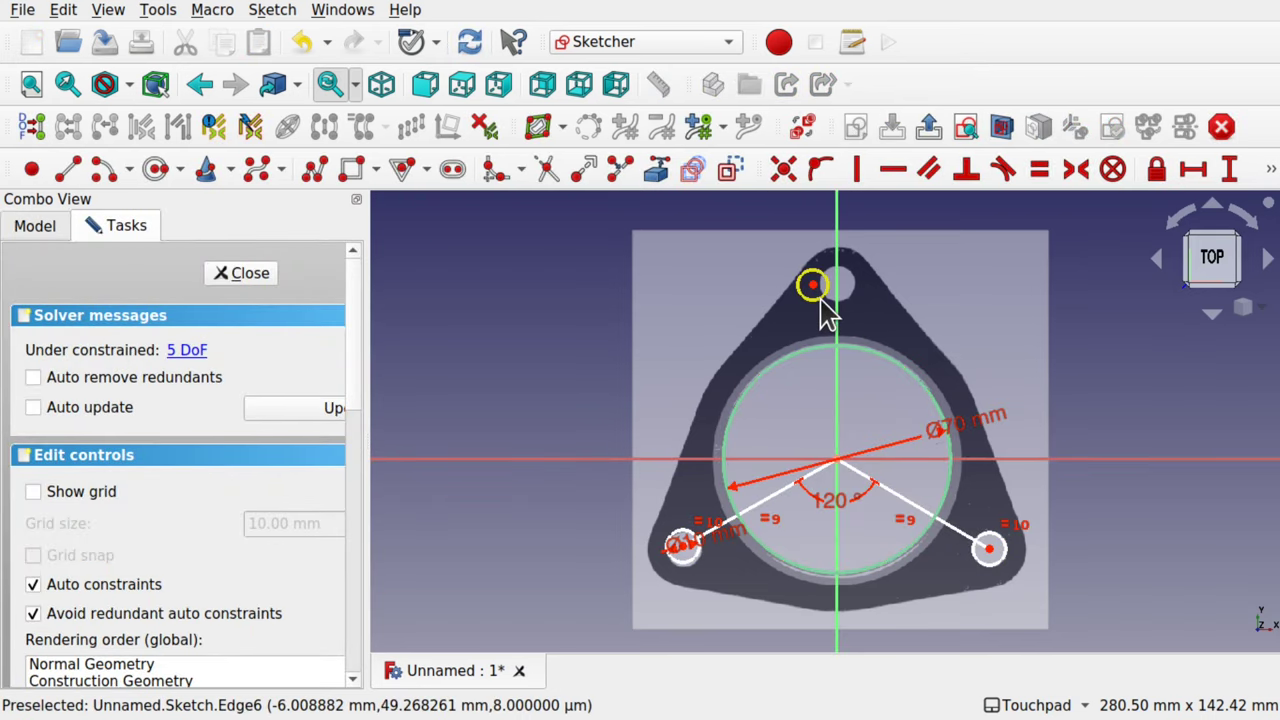
scroll(828, 314, "up", 2)
scroll(828, 314, "up", 4)
scroll(828, 314, "down", 3)
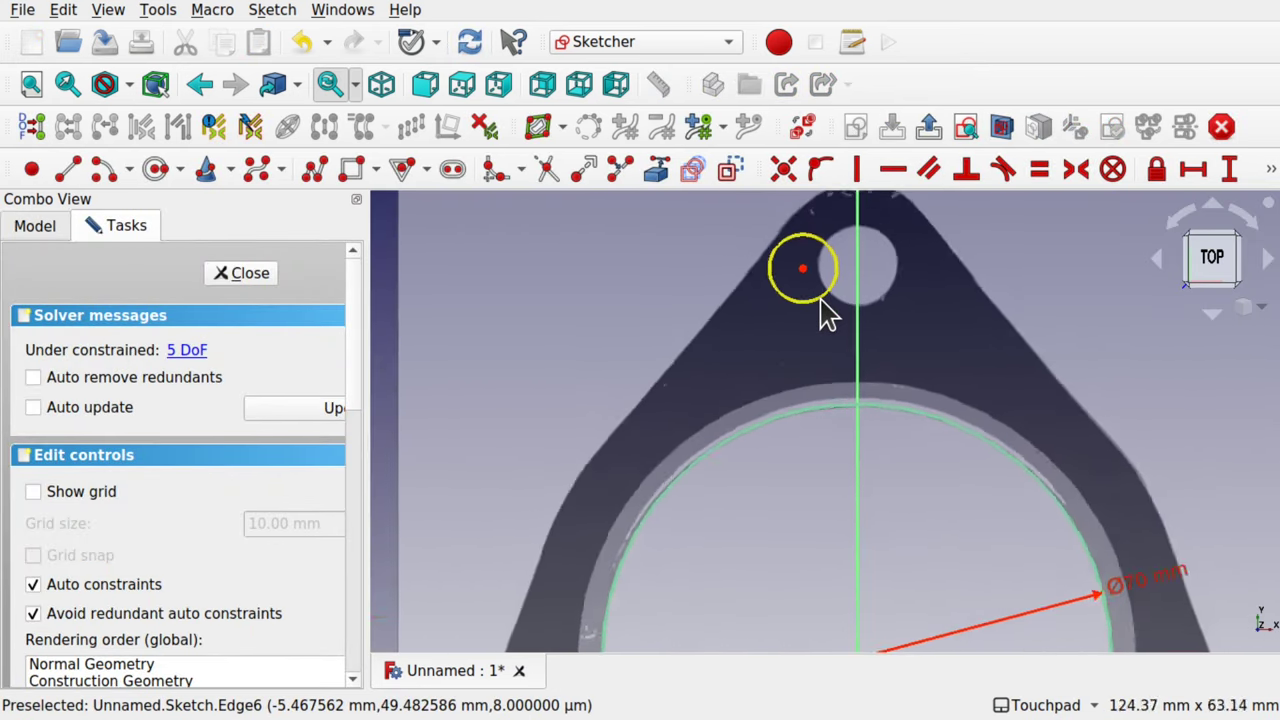
scroll(828, 314, "up", 1)
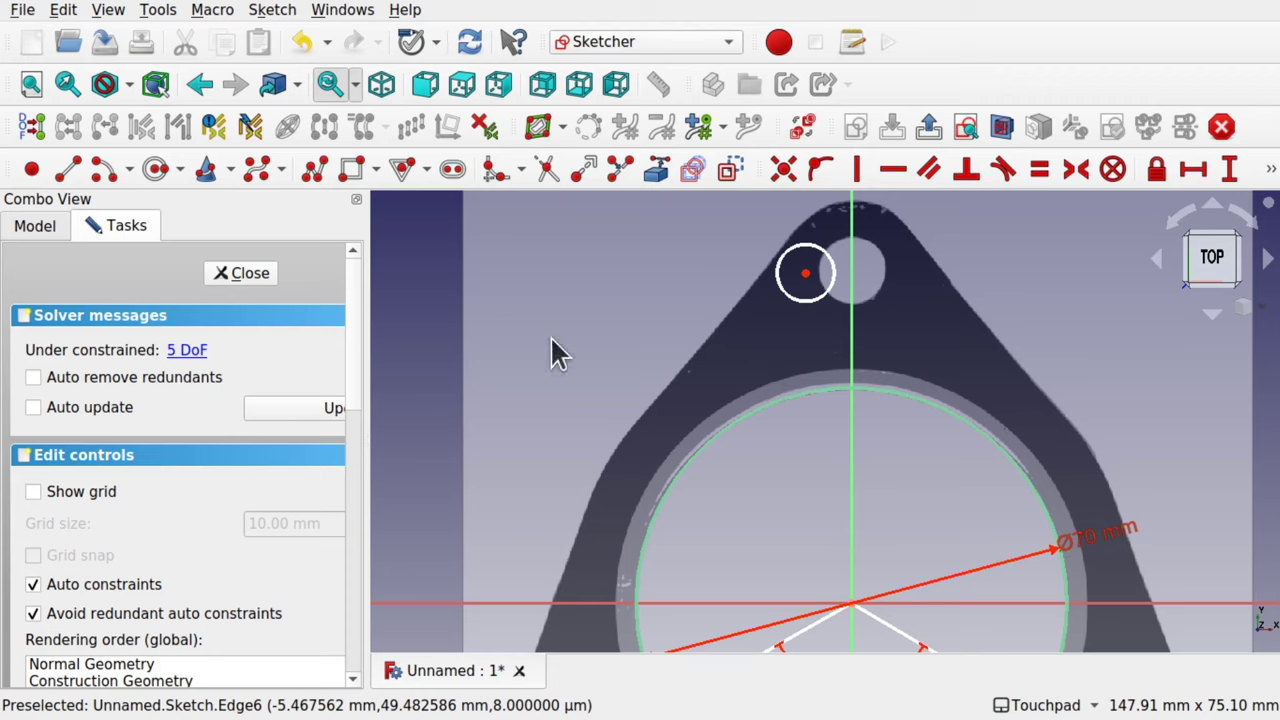
Draw a line from the origin to the centre of the top bolt-hole circle
left_click(67, 170)
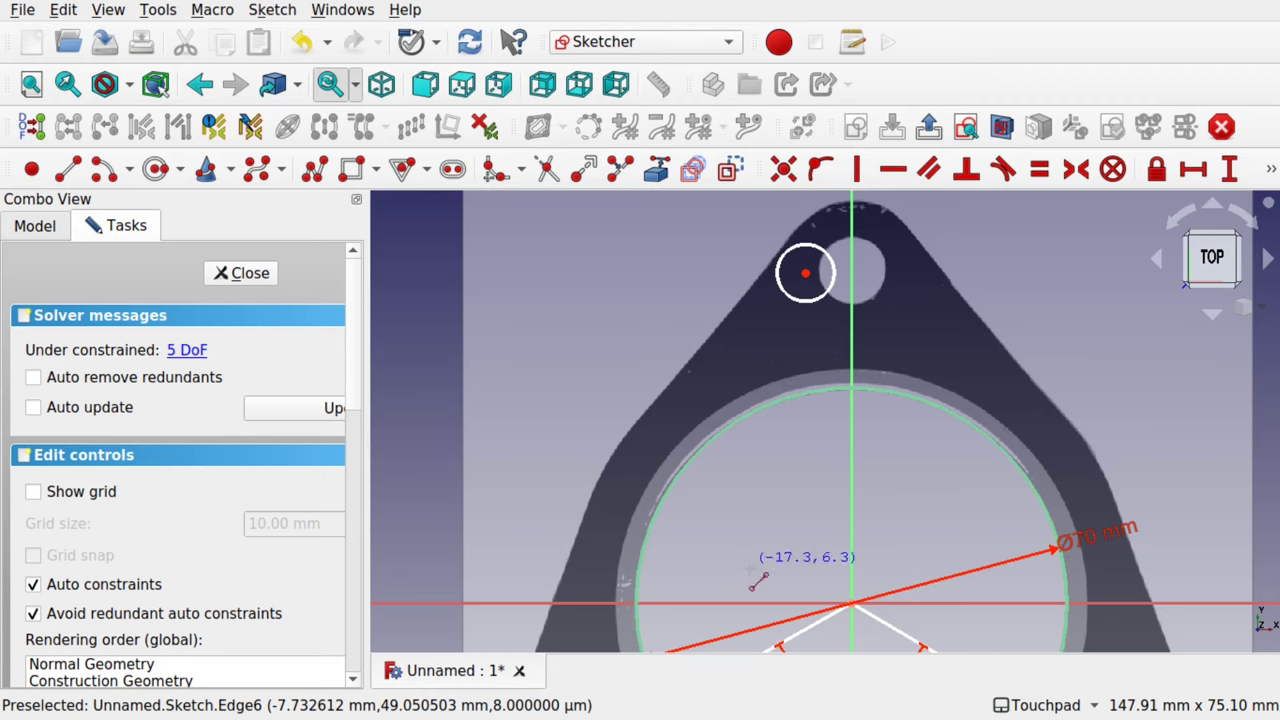
left_click(855, 605)
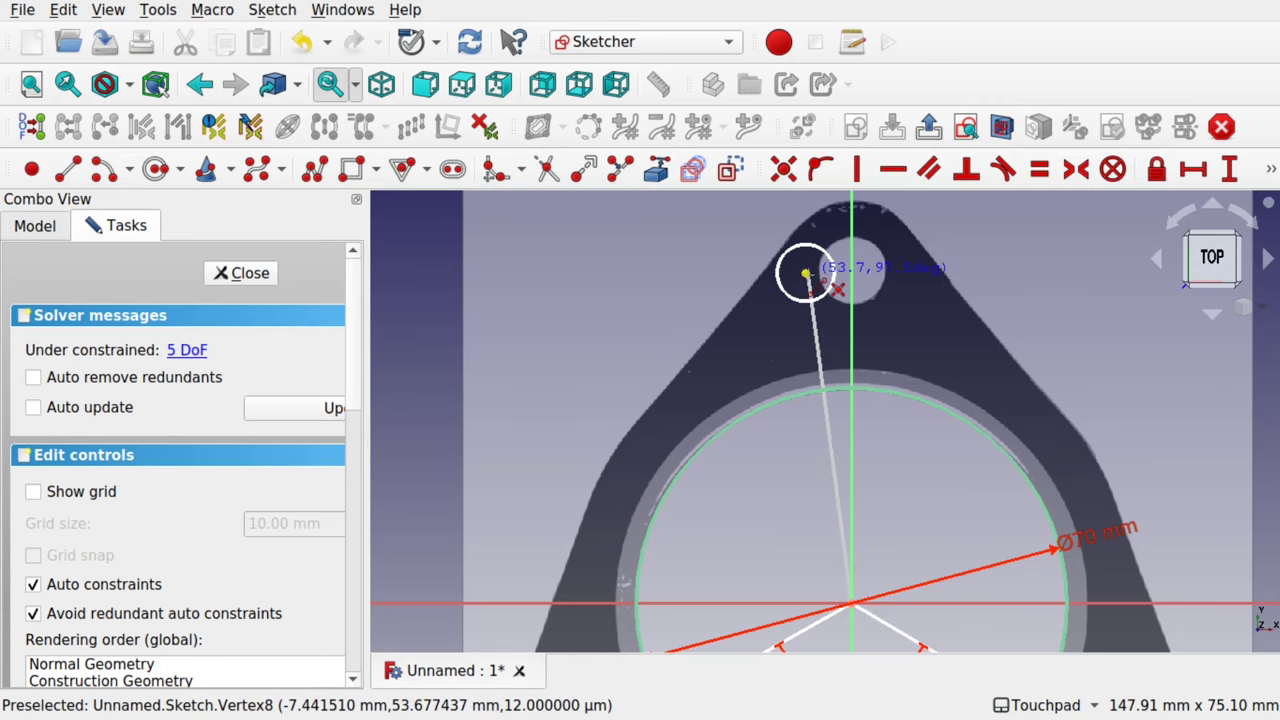
left_click(806, 273)
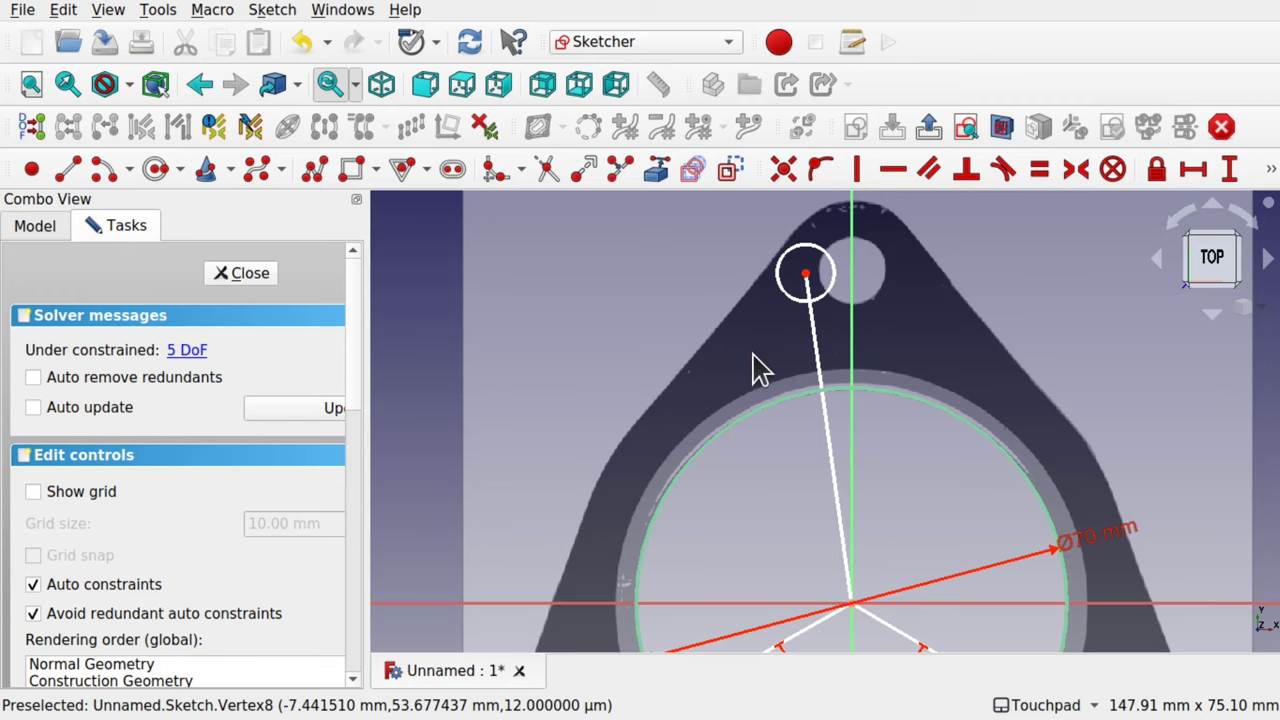
Constrain the angle between the top bolt-hole line and the lower-right bolt-hole line to 120°
scroll(783, 437, "down", 1)
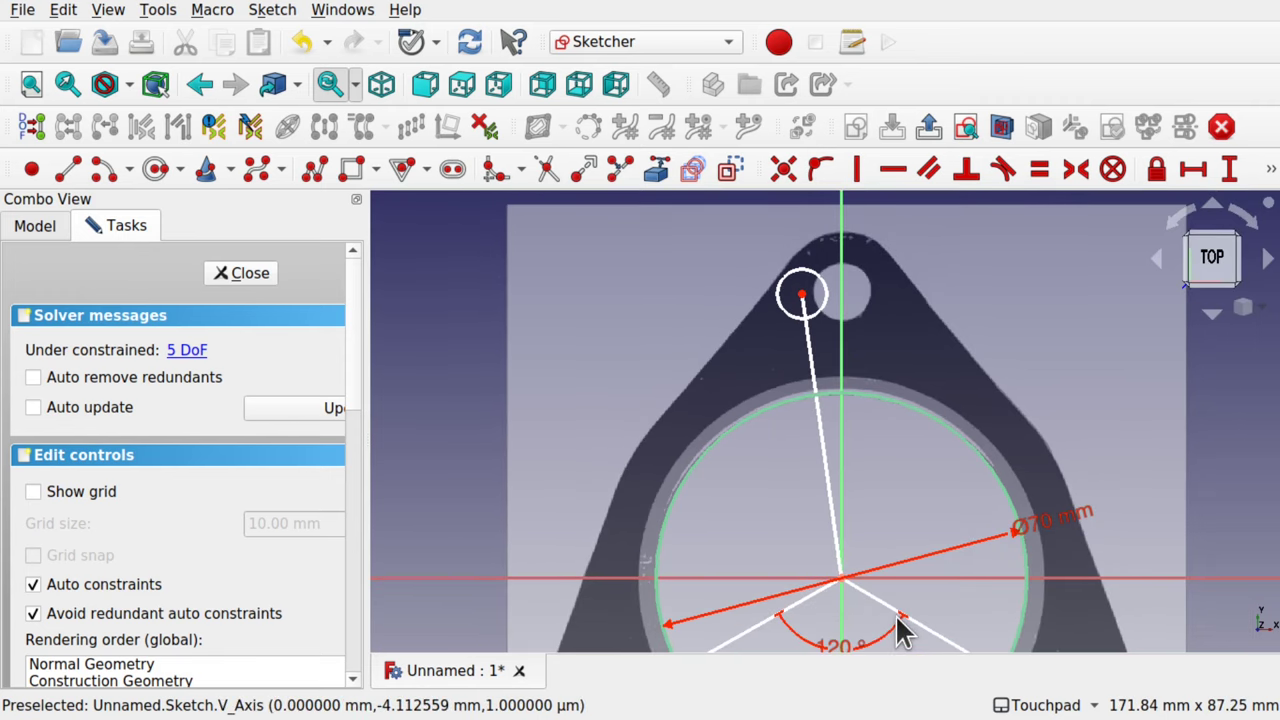
left_click(830, 508)
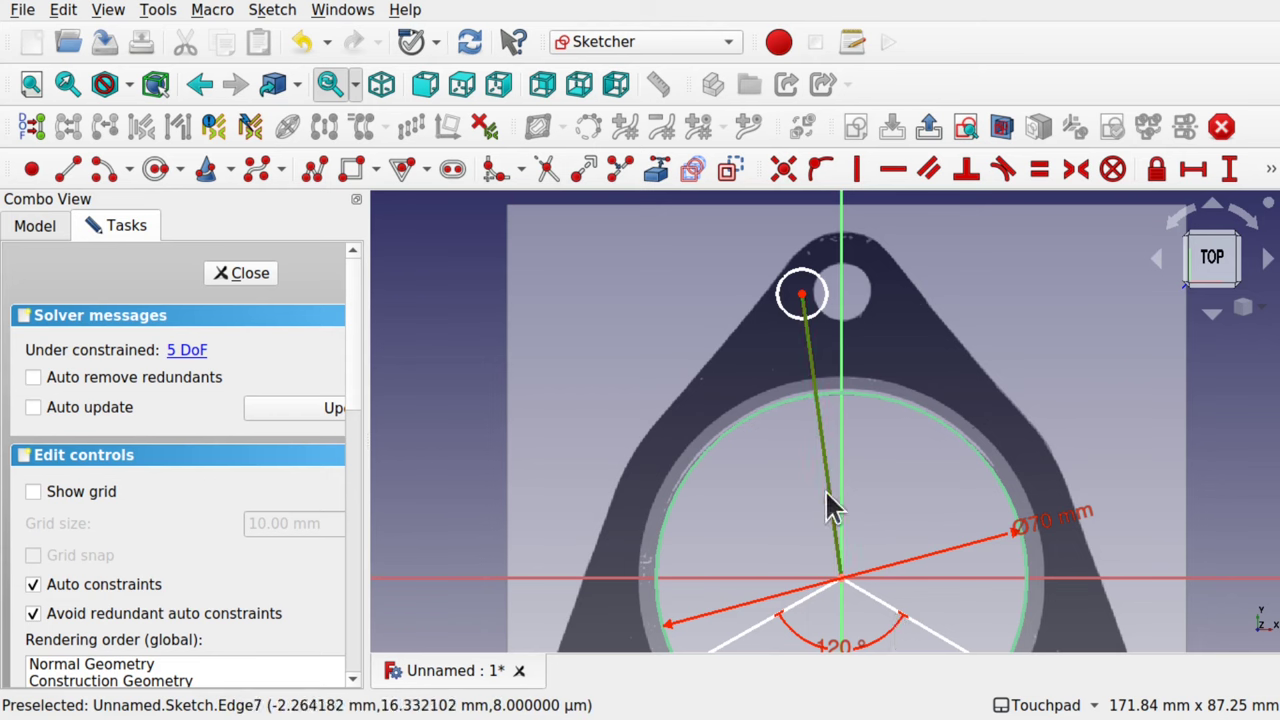
left_click(924, 628)
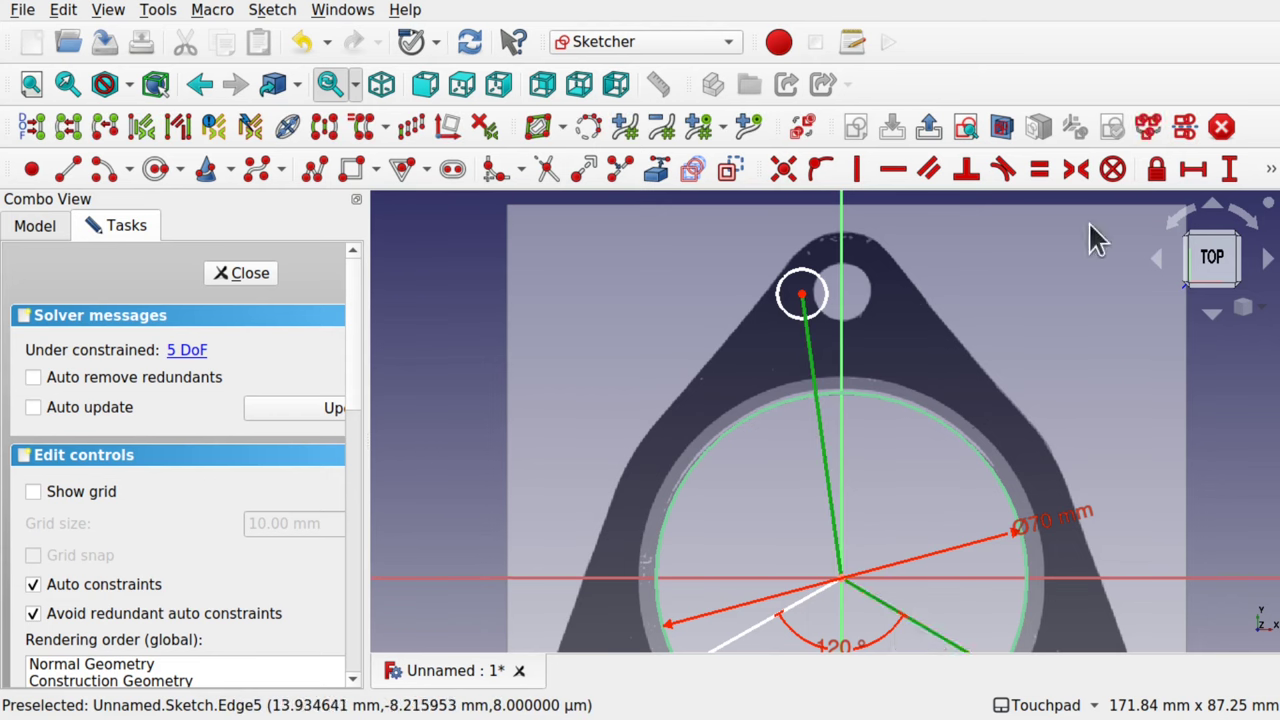
left_click(1270, 172)
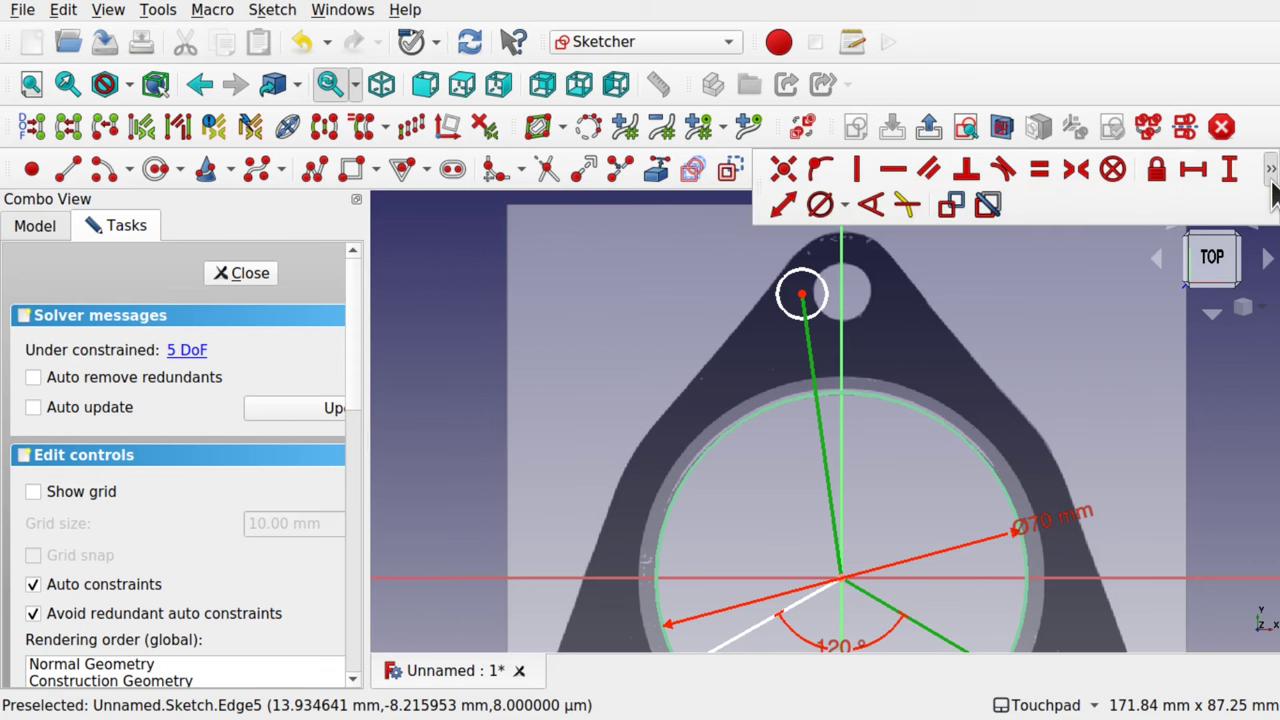
left_click(871, 200)
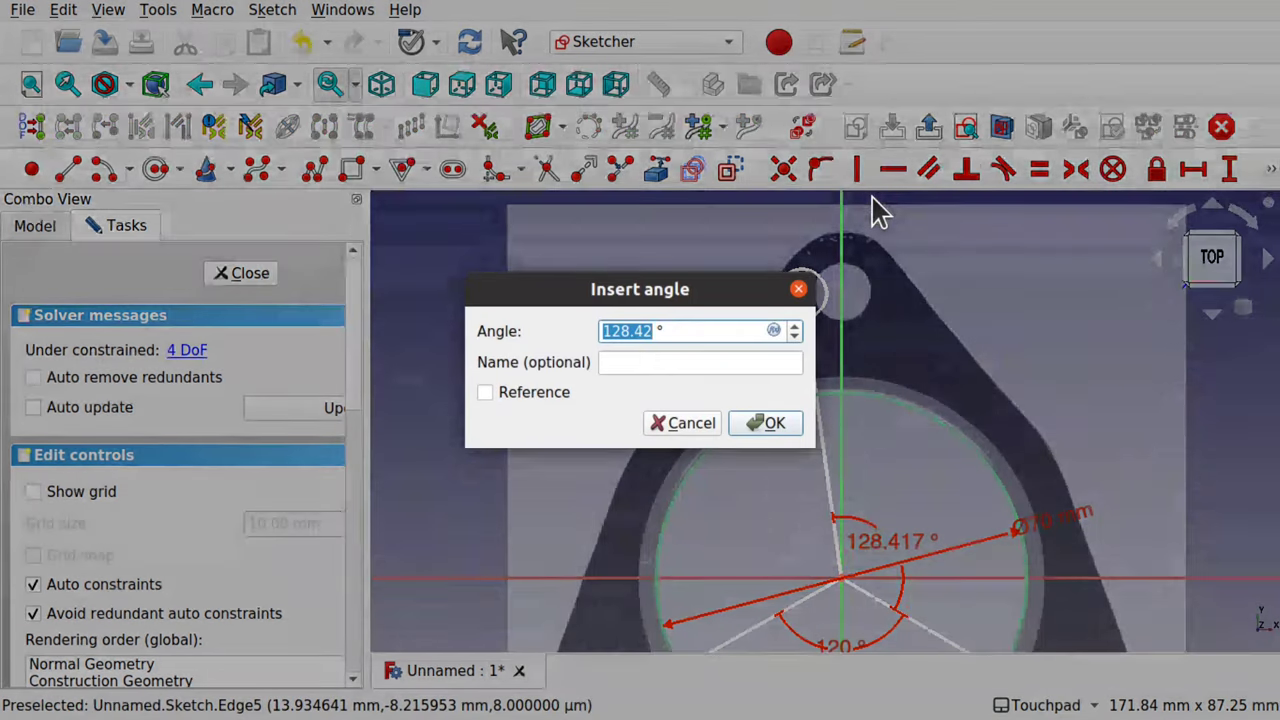
type("120")
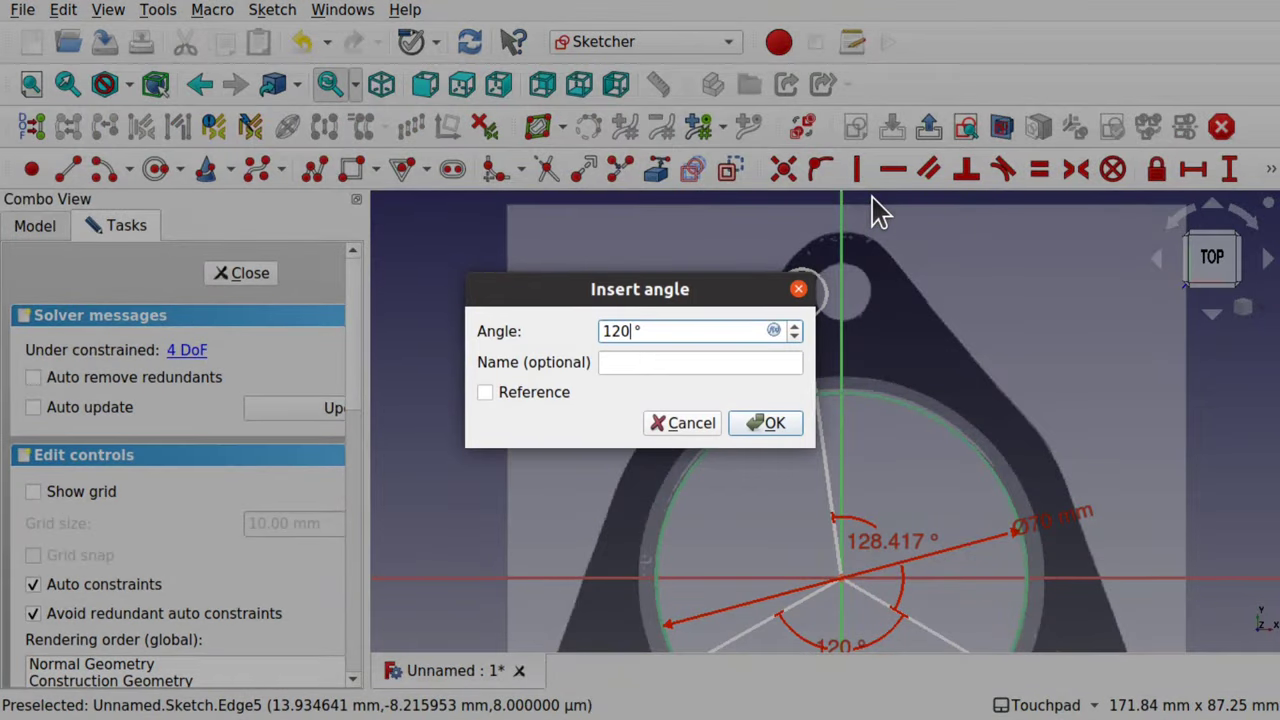
key("Return")
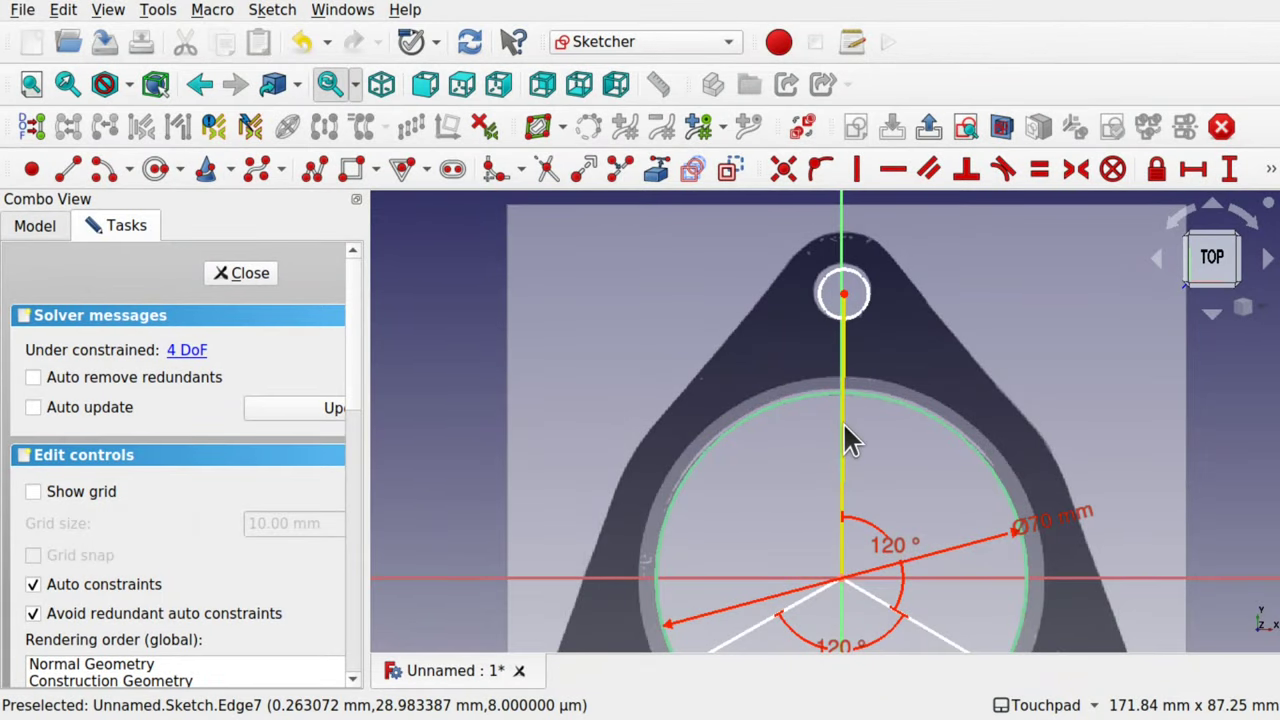
Constrain the top bolt-hole line to equal length with the lower-right bolt-hole line
left_click(845, 430)
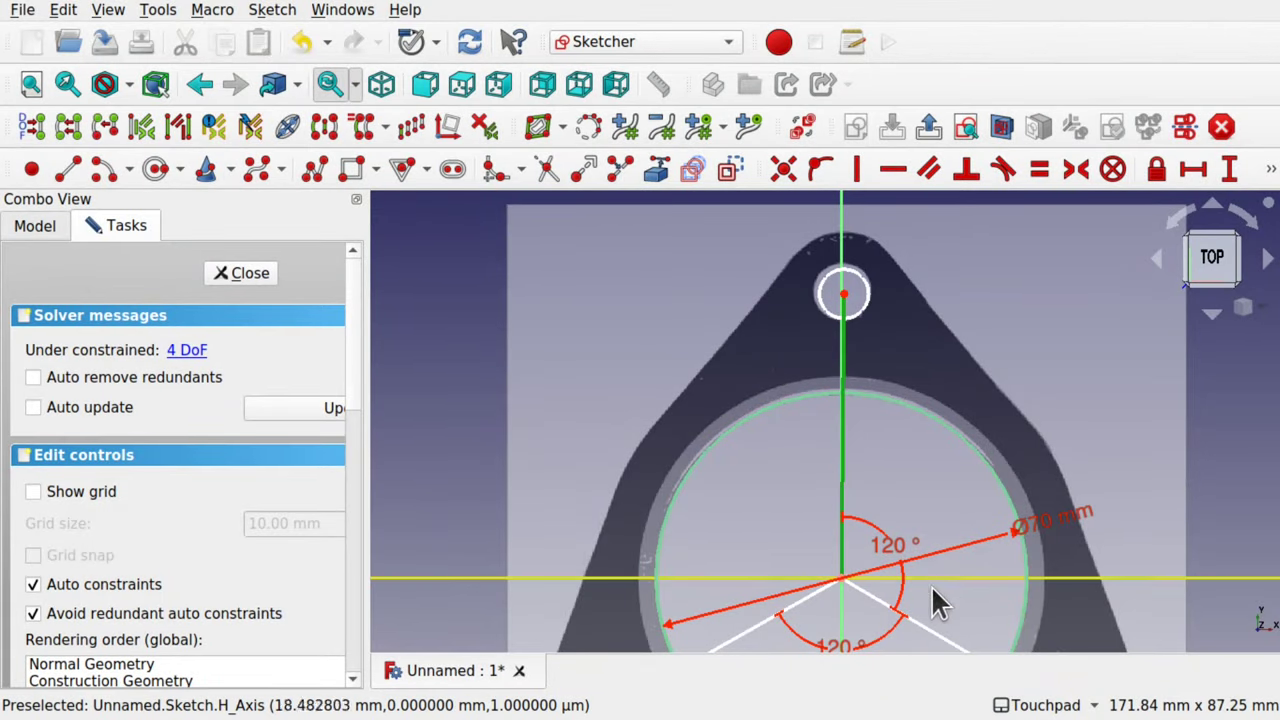
left_click(948, 638)
left_click(1040, 170)
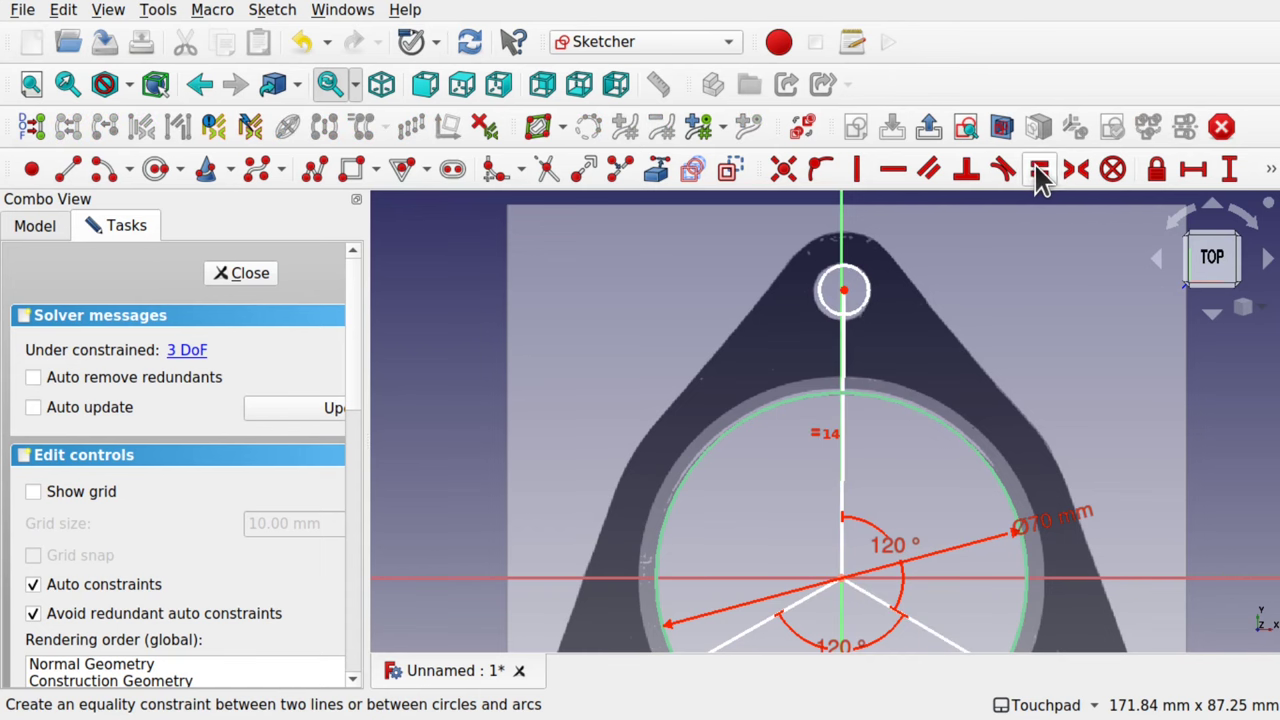
Nudge the top bolt-hole circle's centre and constrain its line from the origin to be vertical
scroll(903, 486, "down", 3)
scroll(903, 486, "up", 1)
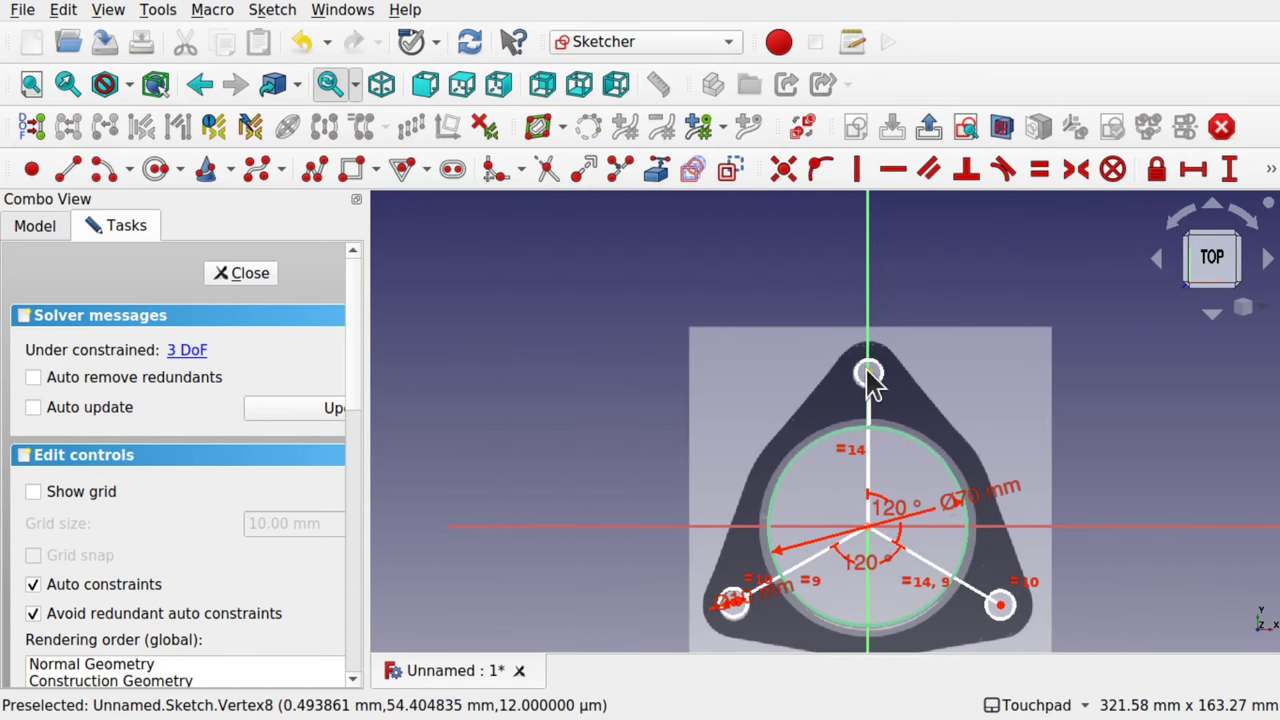
mouse_move(873, 380)
left_mouse_down()
mouse_move(971, 417)
mouse_move(909, 394)
mouse_move(691, 460)
mouse_move(883, 418)
mouse_move(1034, 523)
mouse_move(1023, 391)
mouse_move(934, 471)
mouse_move(903, 481)
mouse_move(869, 379)
left_mouse_up()
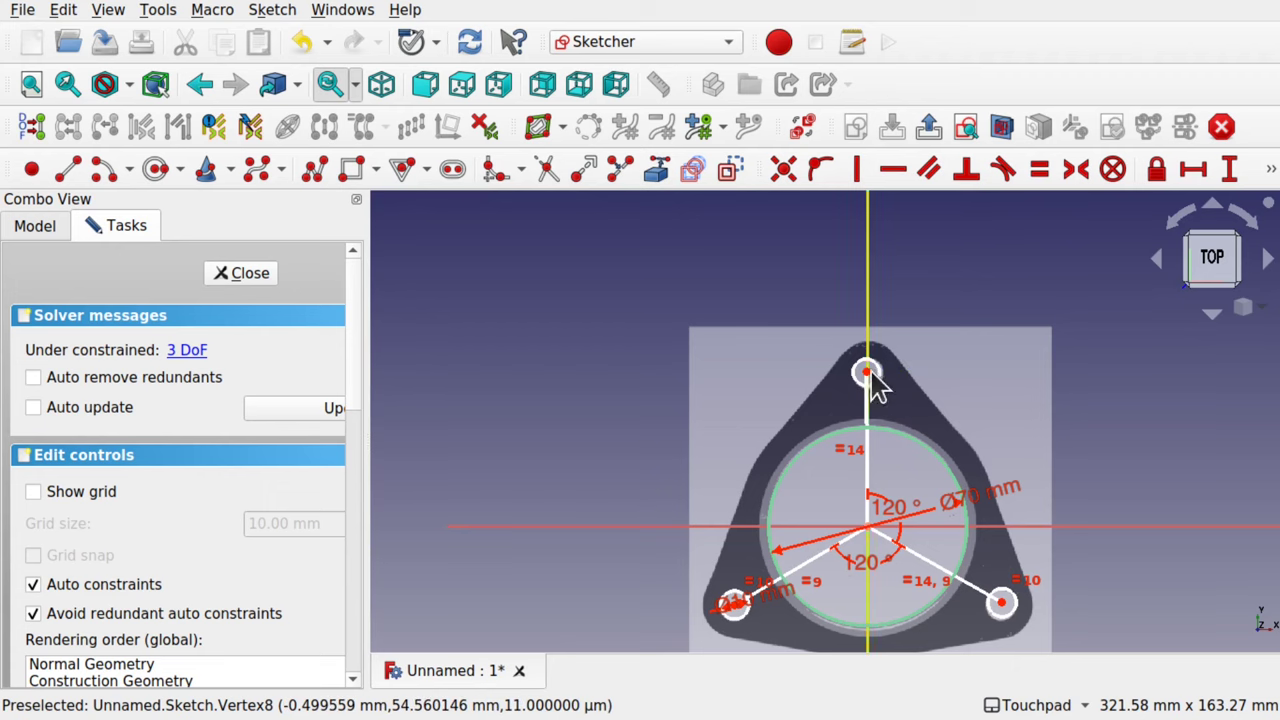
left_click(865, 457)
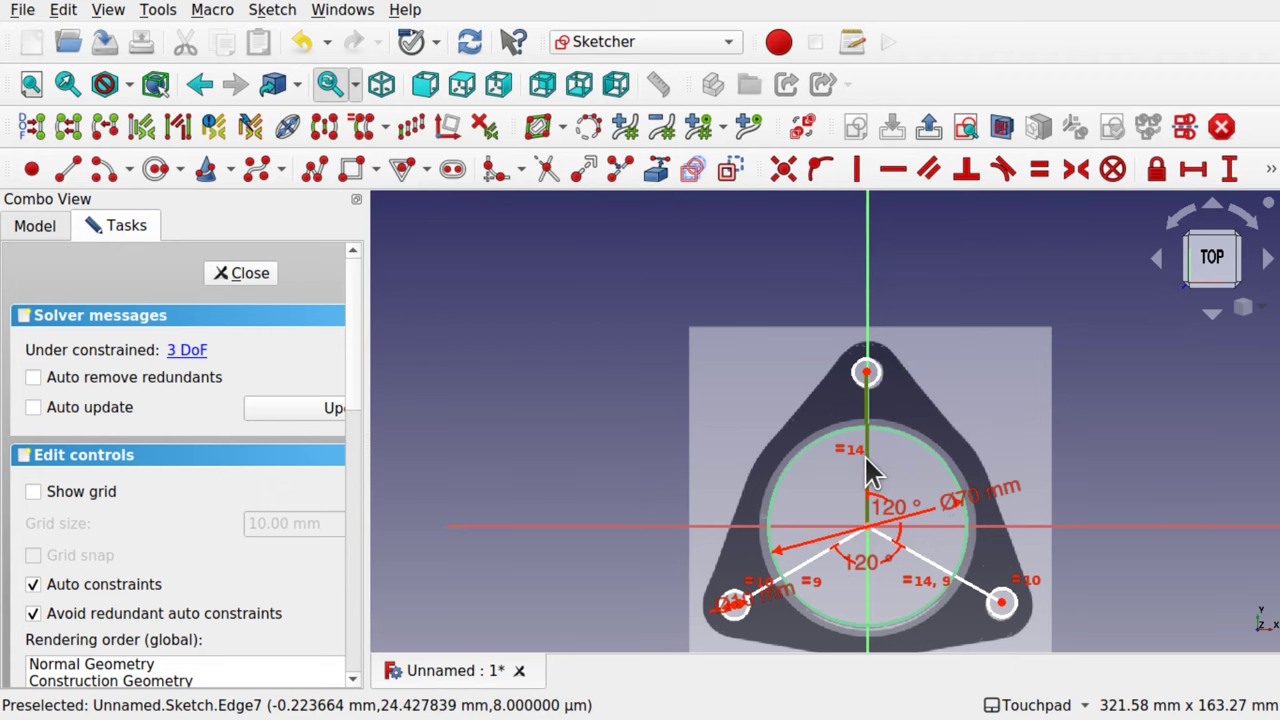
scroll(867, 463, "up", 5)
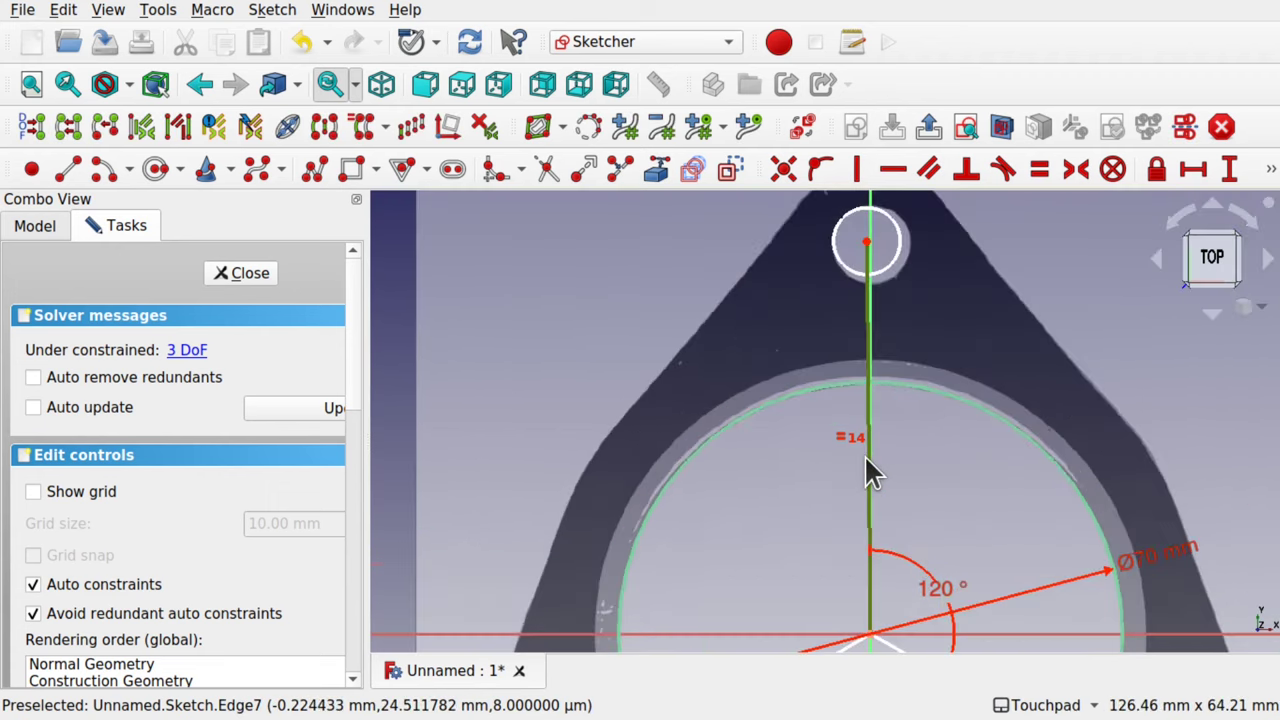
scroll(867, 463, "down", 1)
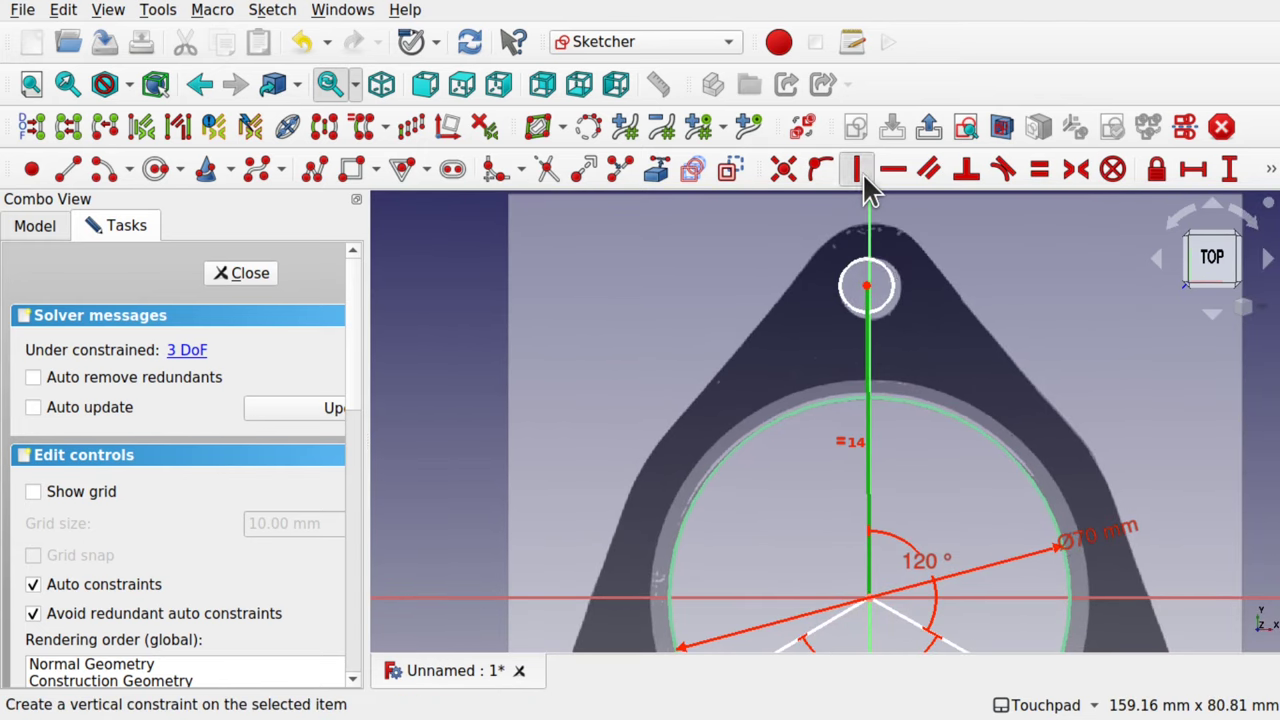
left_click(857, 170)
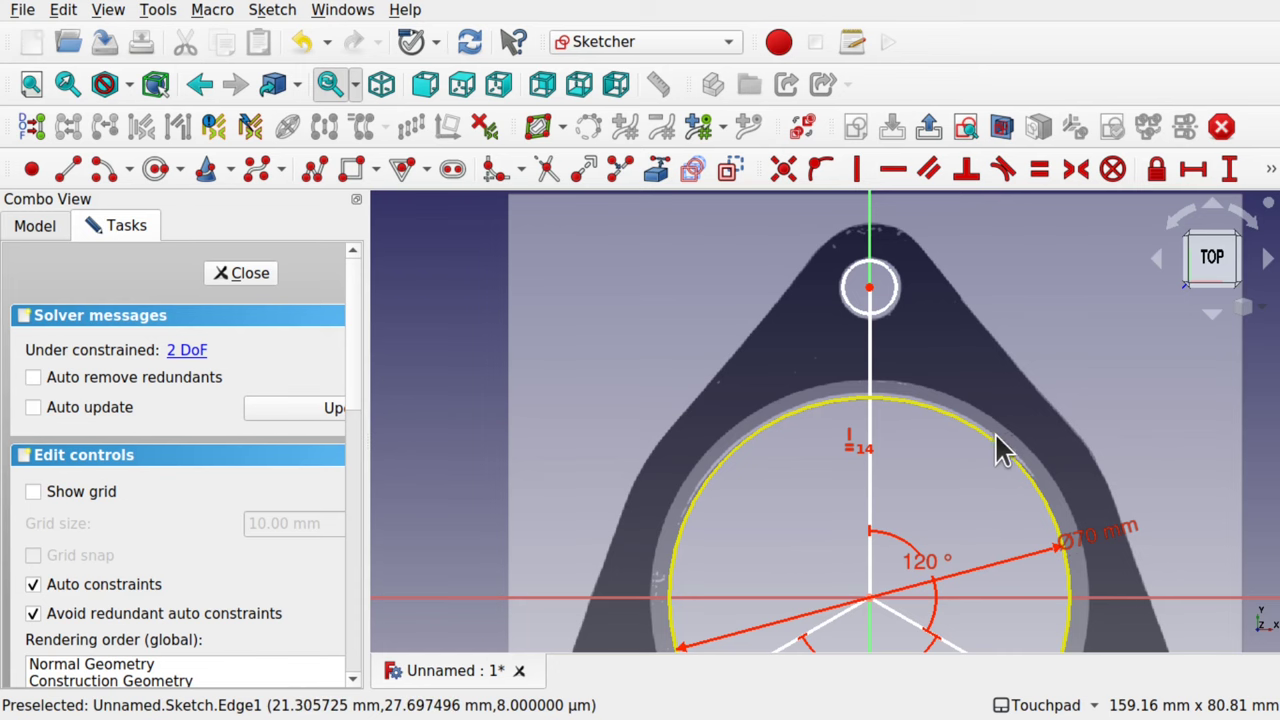
Adjust the lower-right bolt-hole circle's centre so that the circle matches its hole in the image
left_click_drag(1006, 451, 919, 407, "shift")
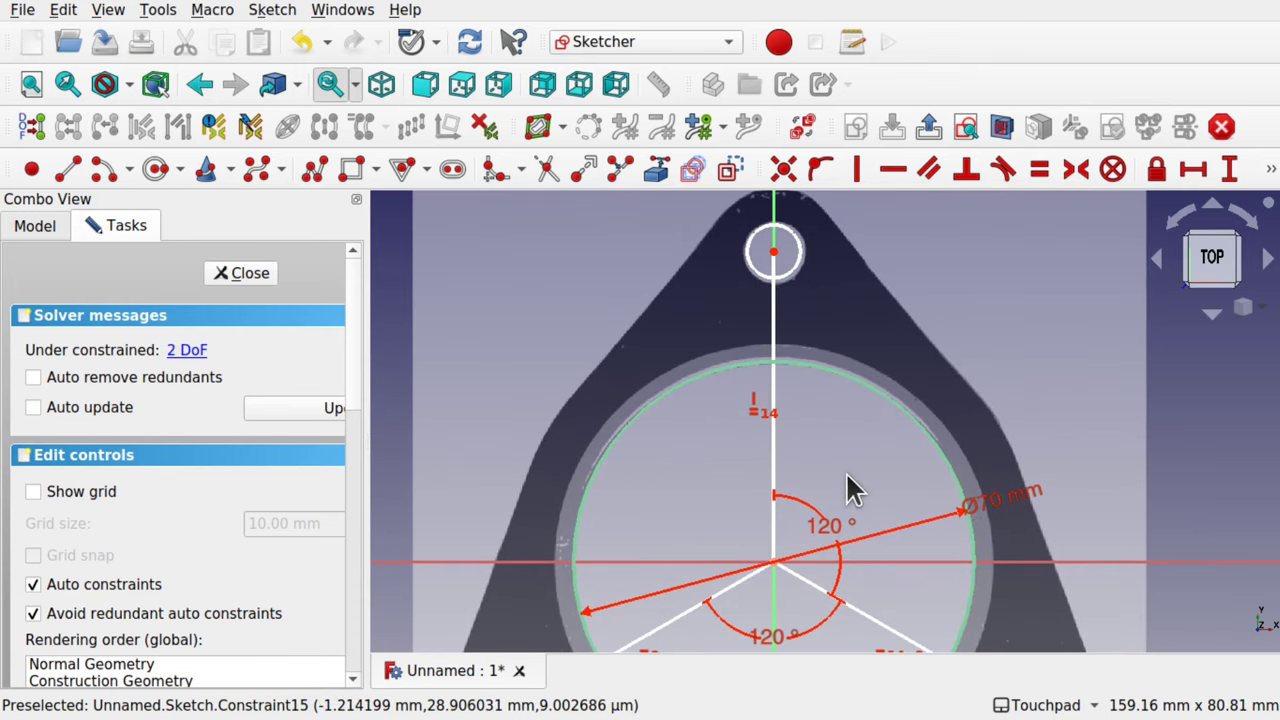
left_click_drag(847, 474, 829, 368, "shift")
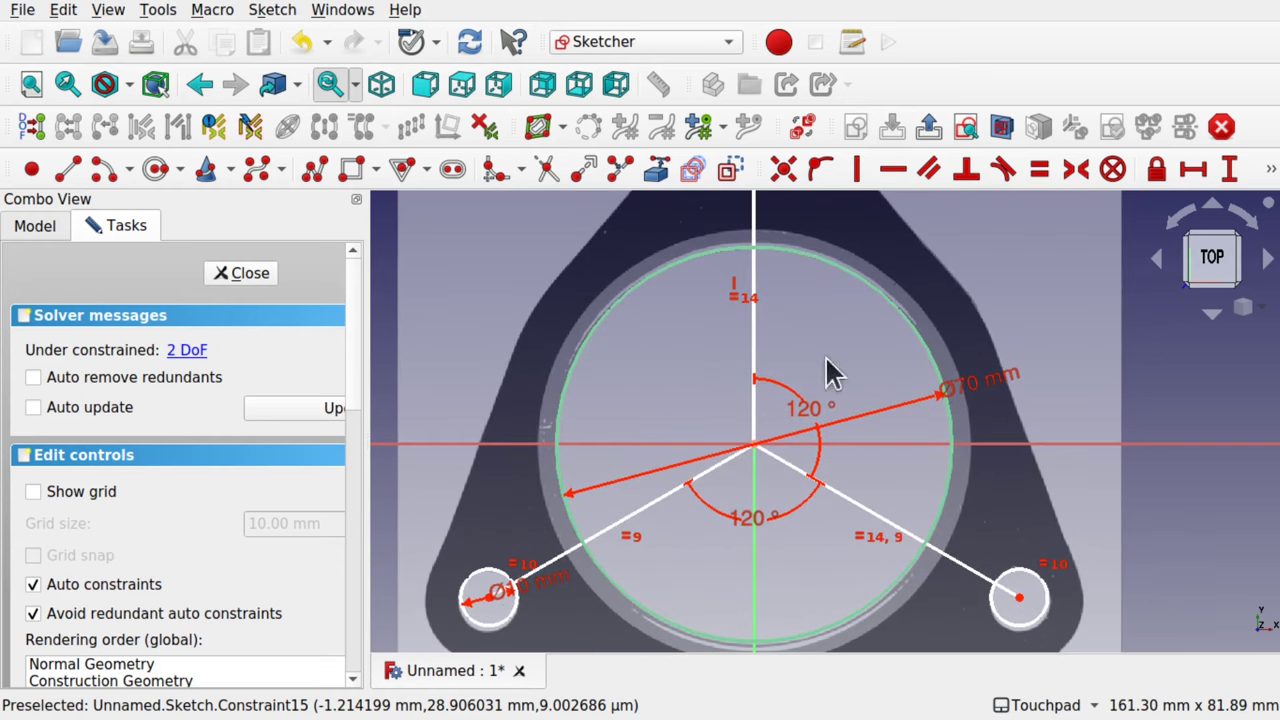
left_click_drag(1020, 598, 1026, 620)
mouse_move(937, 409)
left_mouse_down("shift")
mouse_move(1000, 614)
mouse_move(971, 460)
mouse_move(975, 393)
mouse_move(912, 393)
mouse_move(941, 392)
mouse_move(945, 405)
left_mouse_up("shift")
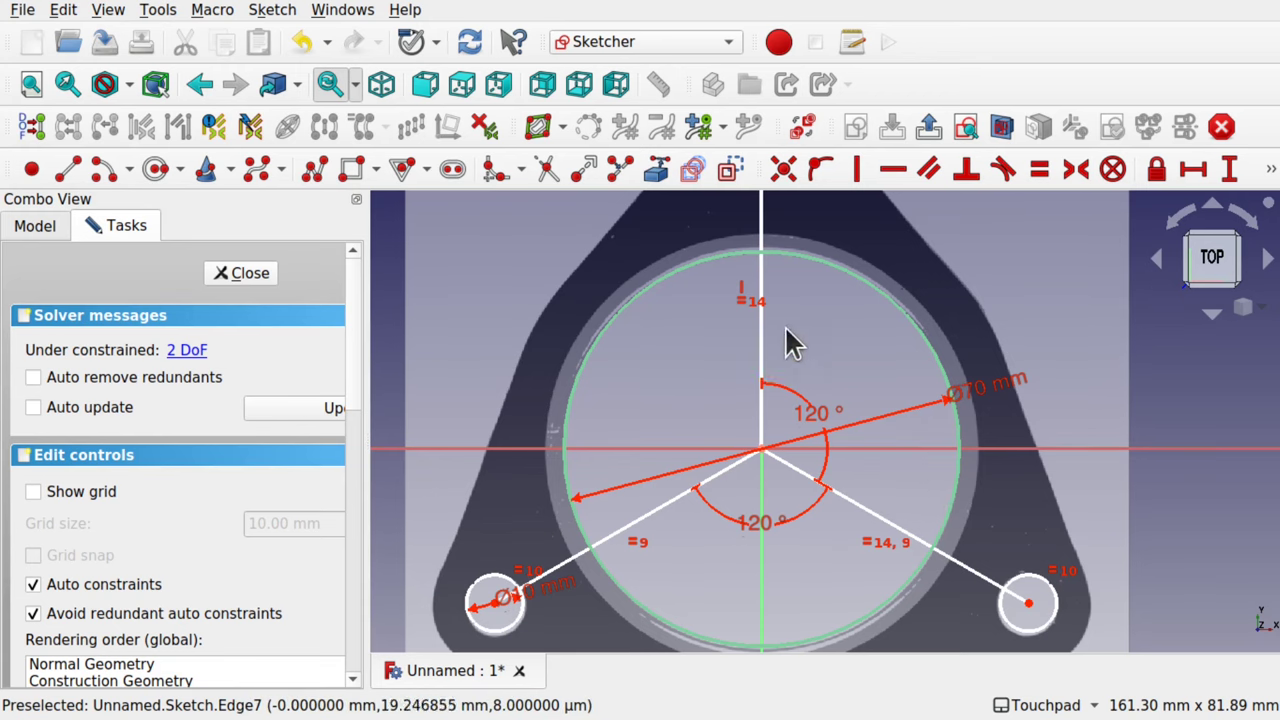
left_click(760, 348)
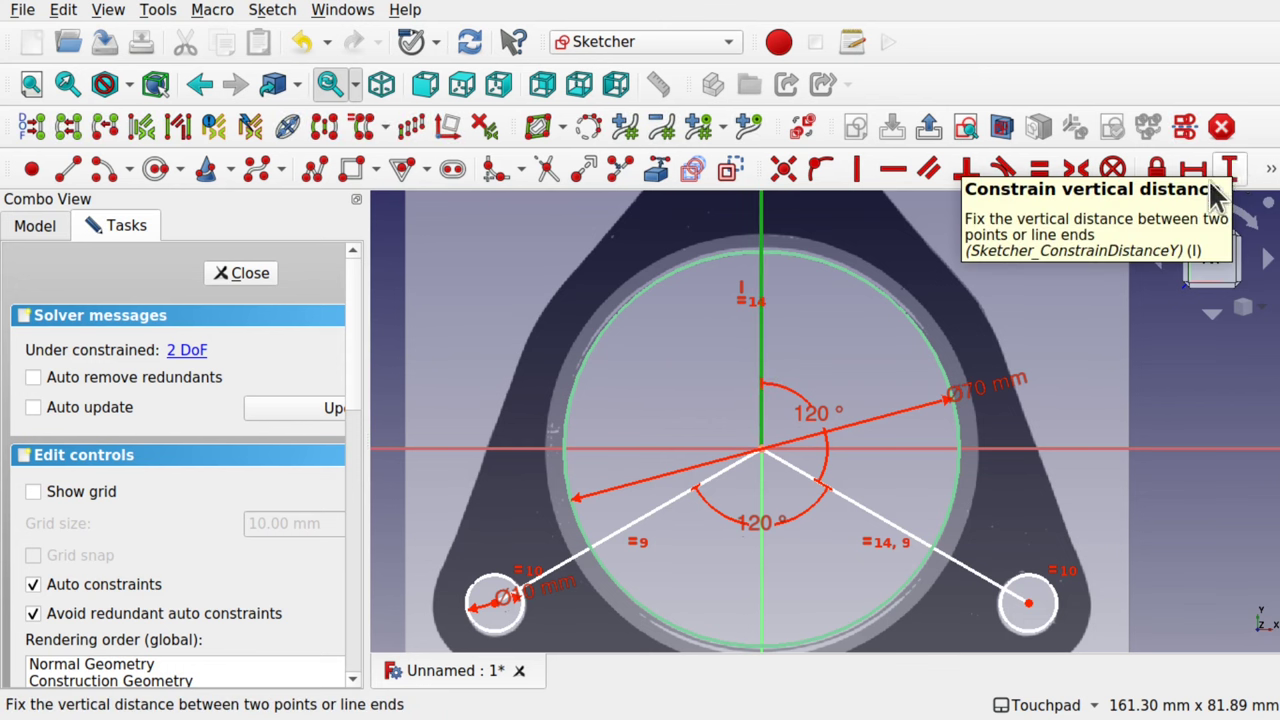
left_click(868, 522)
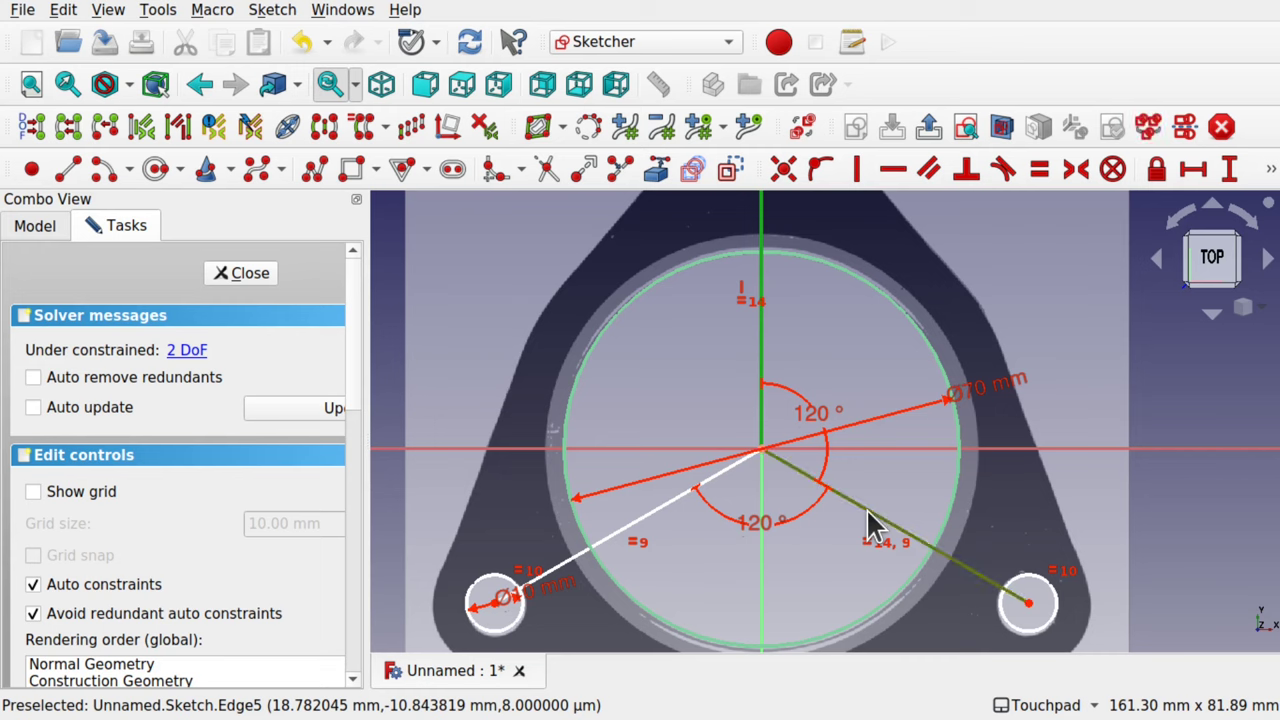
left_click(1270, 170)
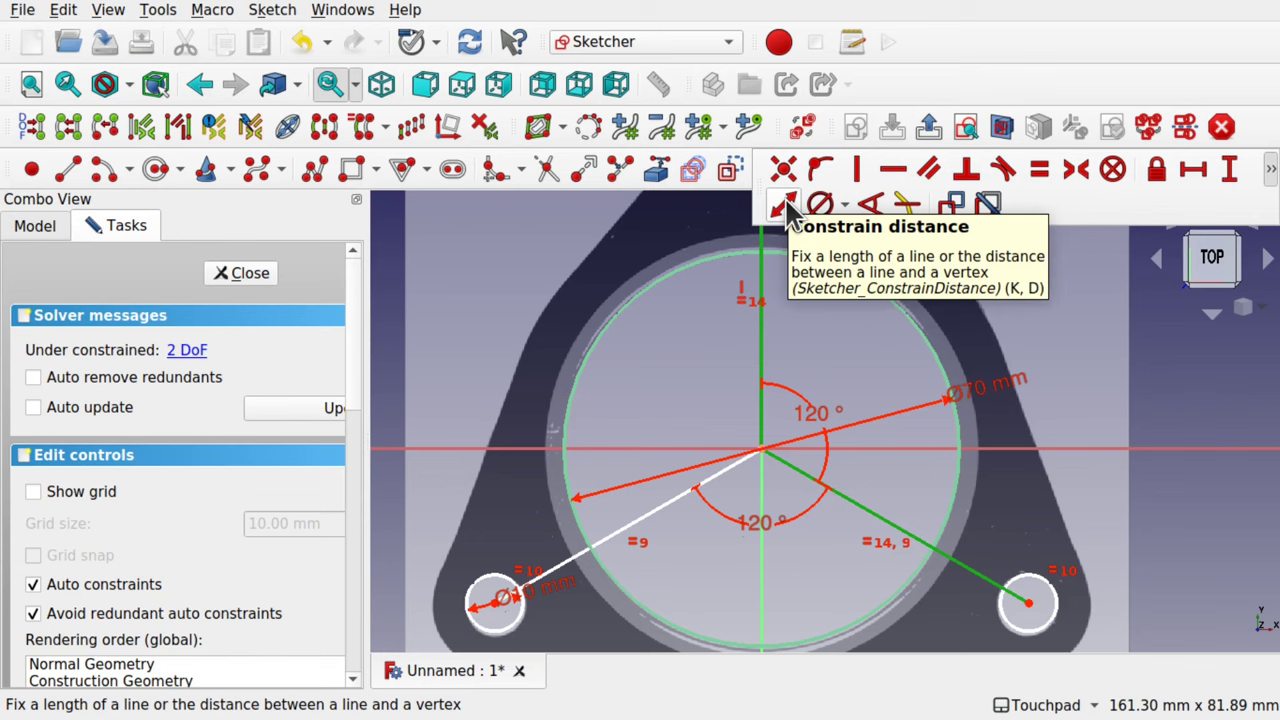
left_click(848, 346)
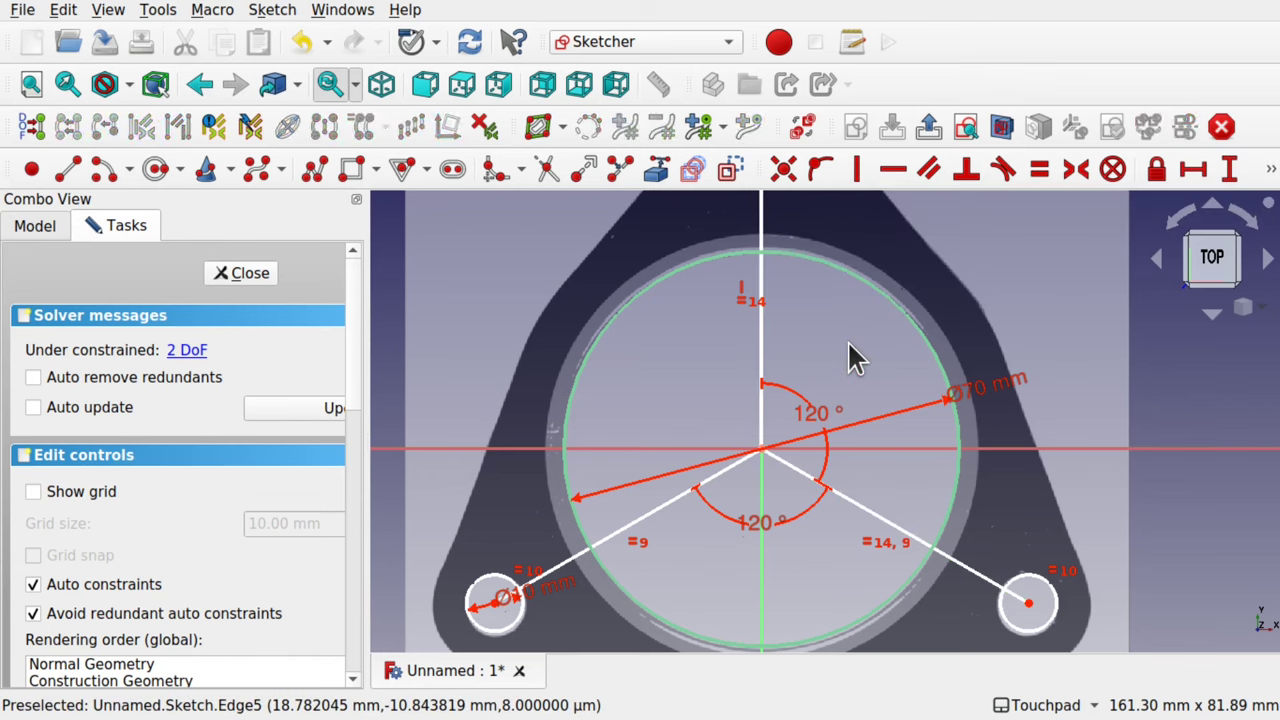
Constrain the vertical distance of the top bolt-hole line to 54.5 mm
left_click(771, 365)
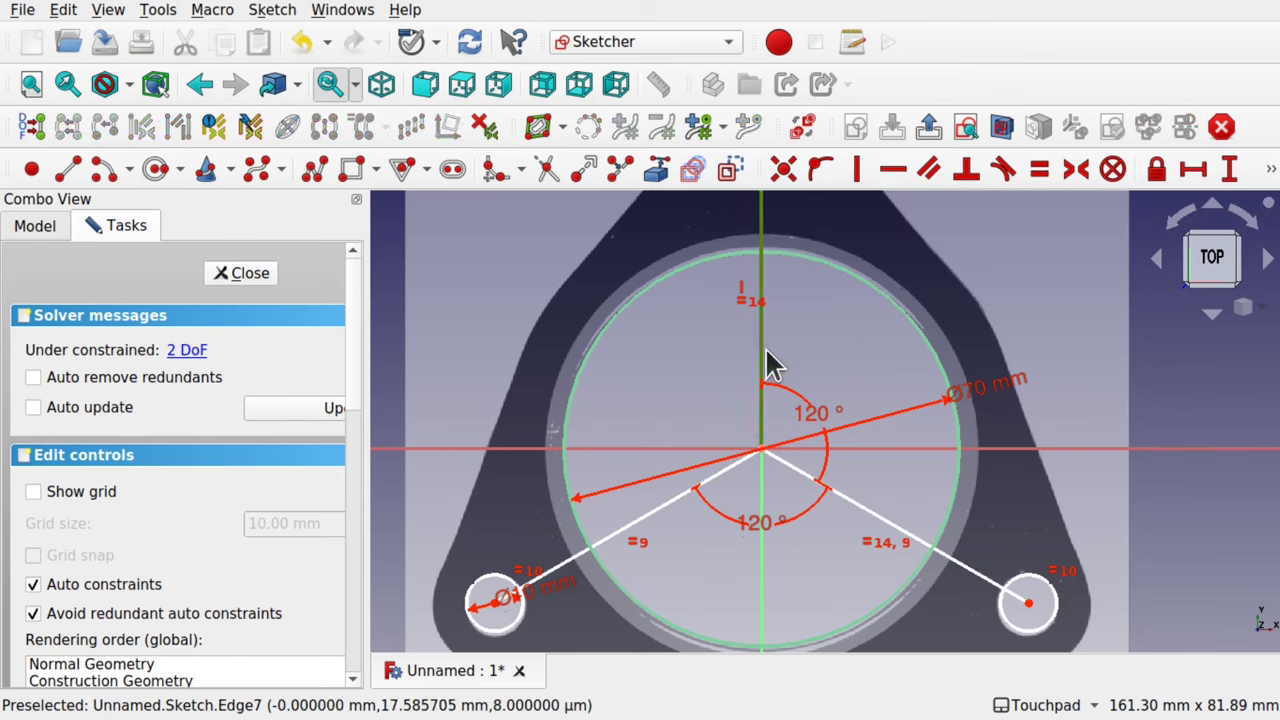
left_click(1230, 170)
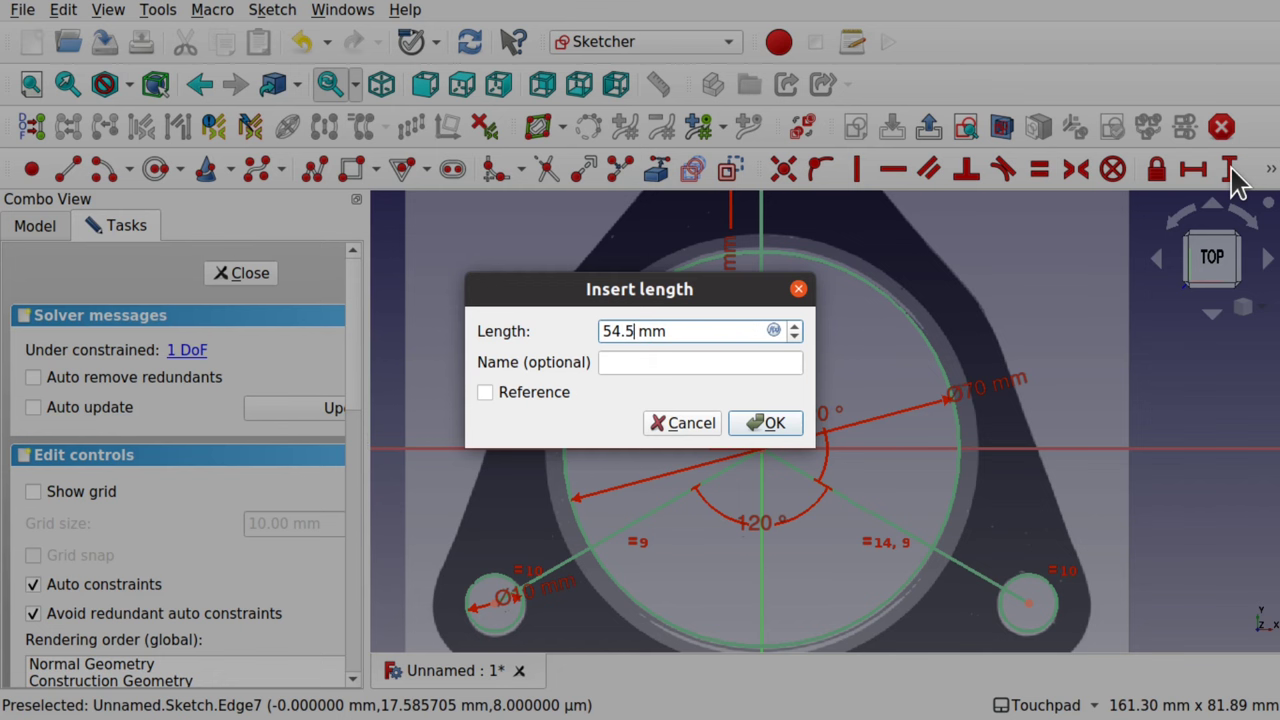
key("Return")
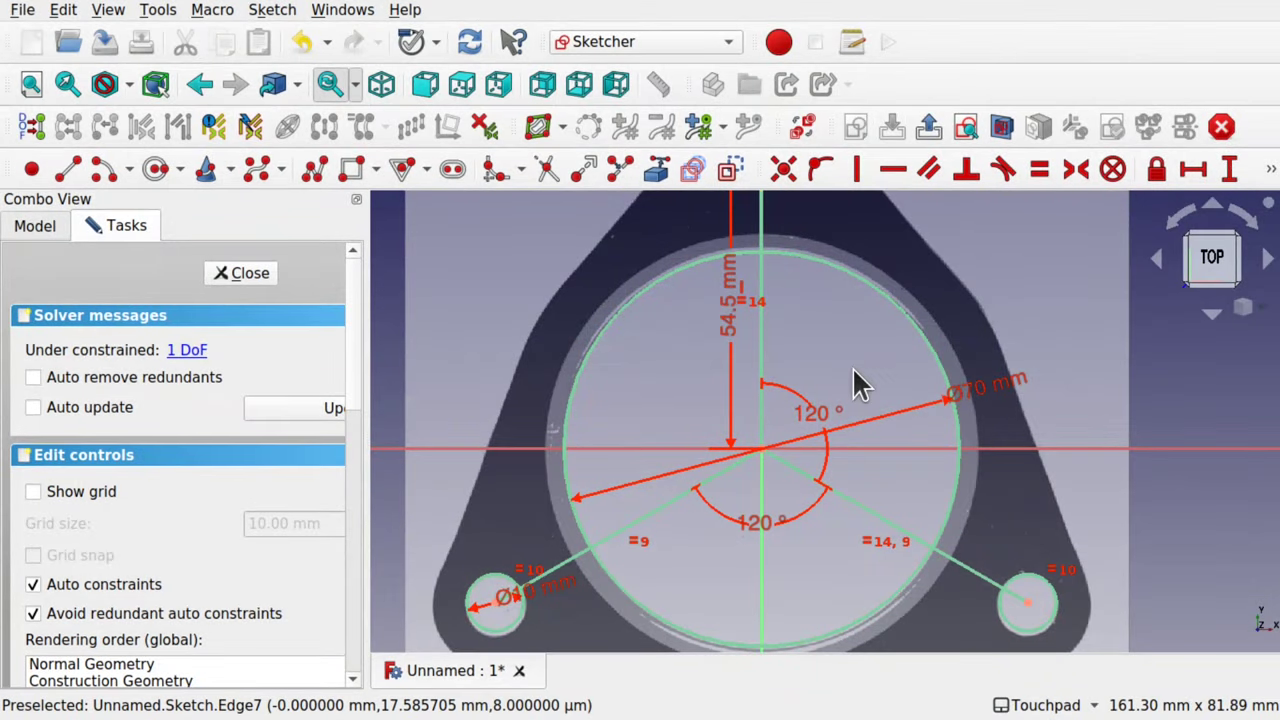
Move the labels of the 54.5 mm distance and the 70 mm diameter clear of the central circle
left_click_drag(729, 312, 471, 263)
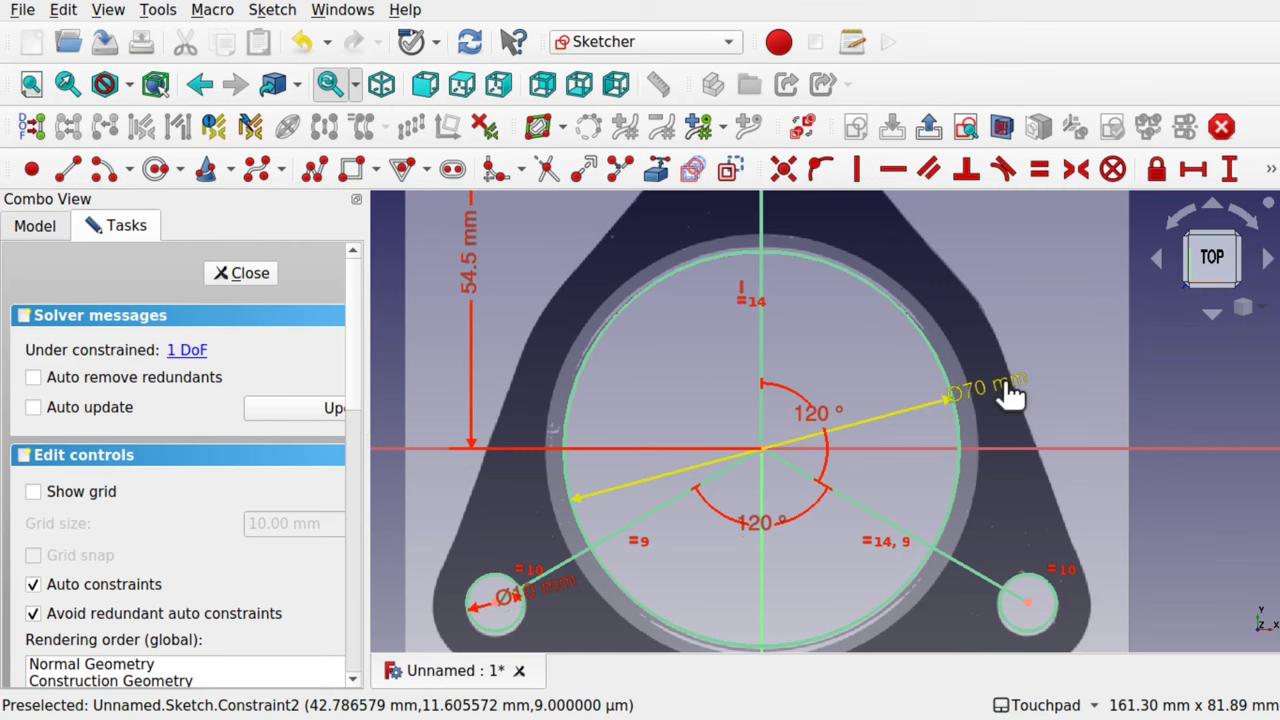
left_click_drag(1012, 395, 1071, 306)
scroll(829, 391, "down", 3)
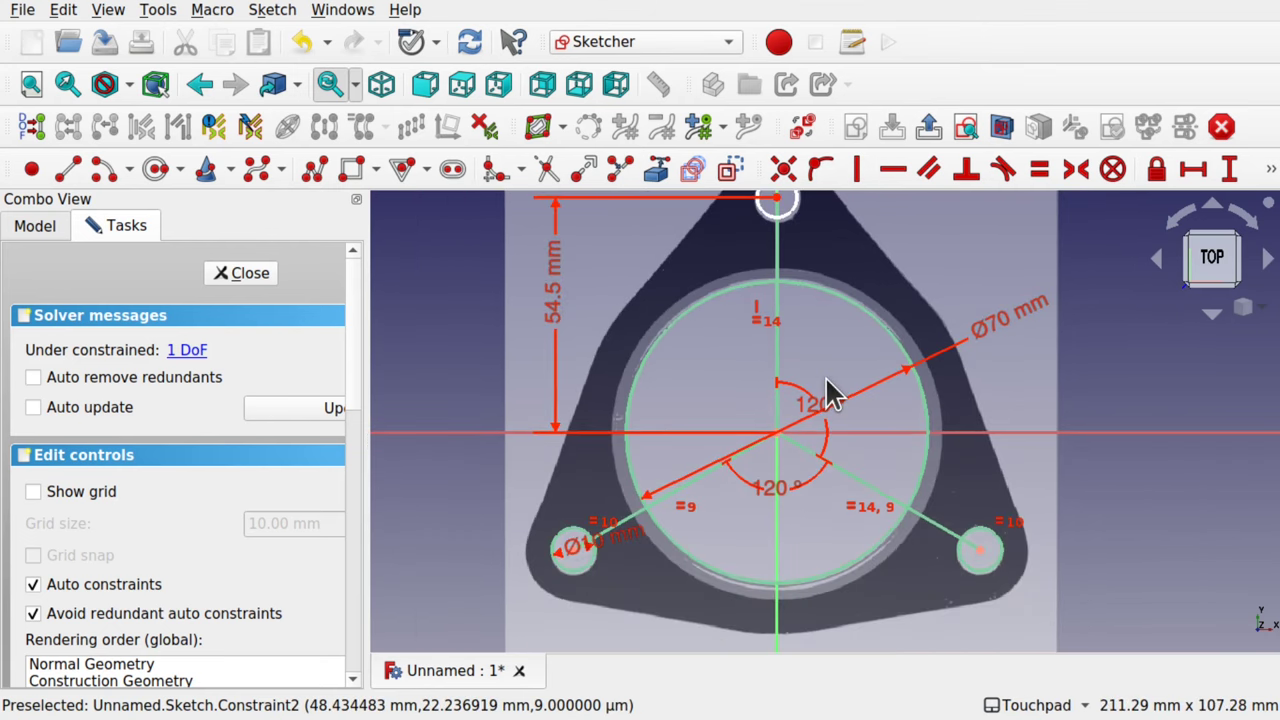
scroll(886, 514, "up", 4)
scroll(886, 516, "down", 3)
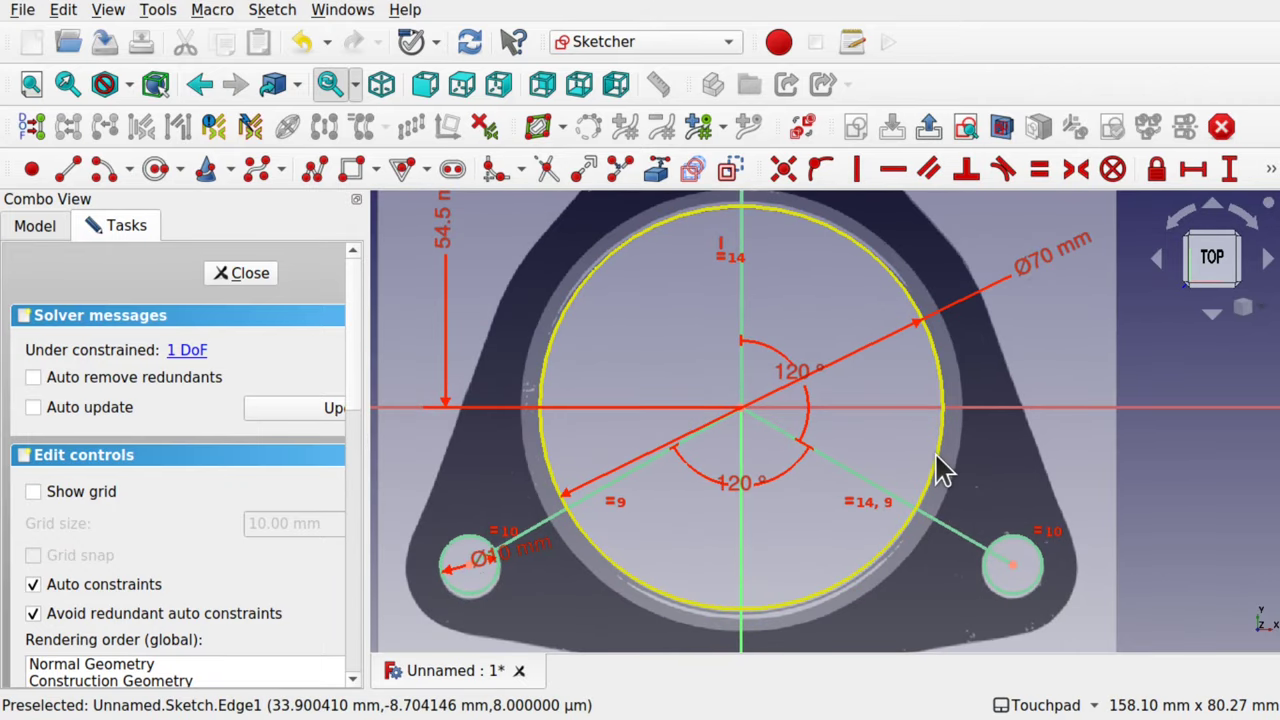
Hide the ImagePlane so that only the sketch geometry is displayed, and inspect the top bolt-hole circle
left_click(34, 226)
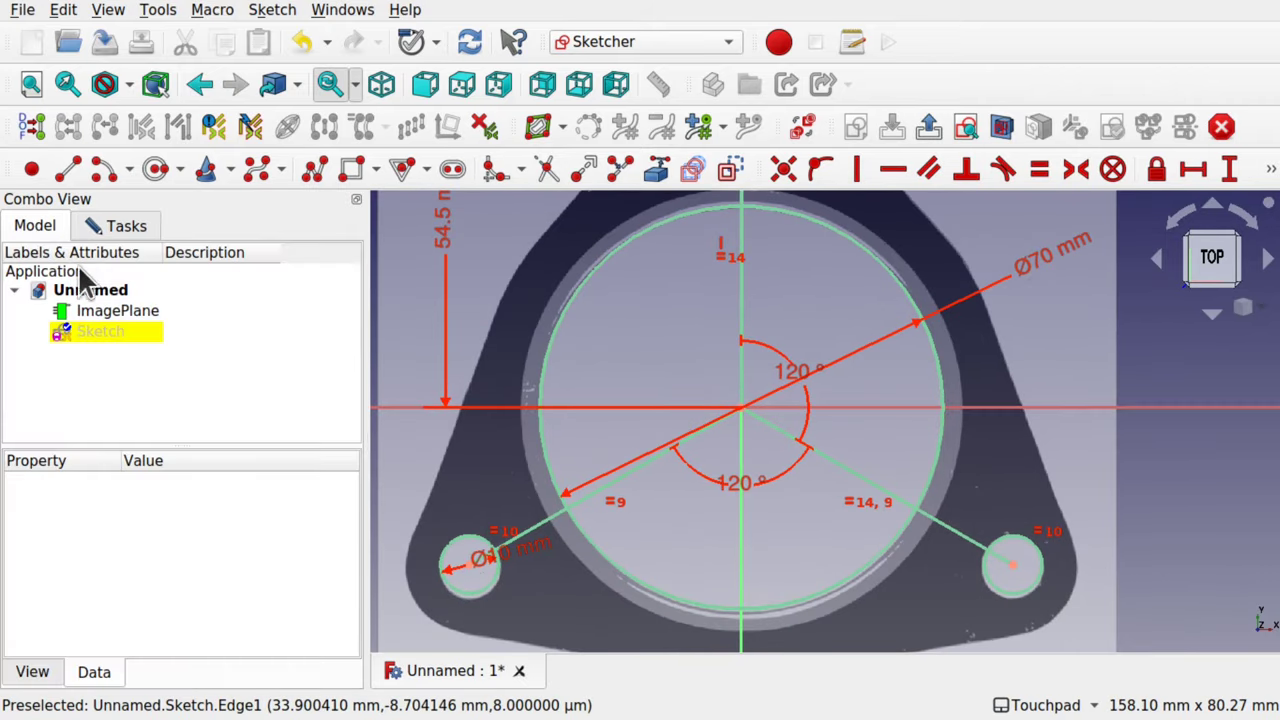
left_click(105, 316)
key("space")
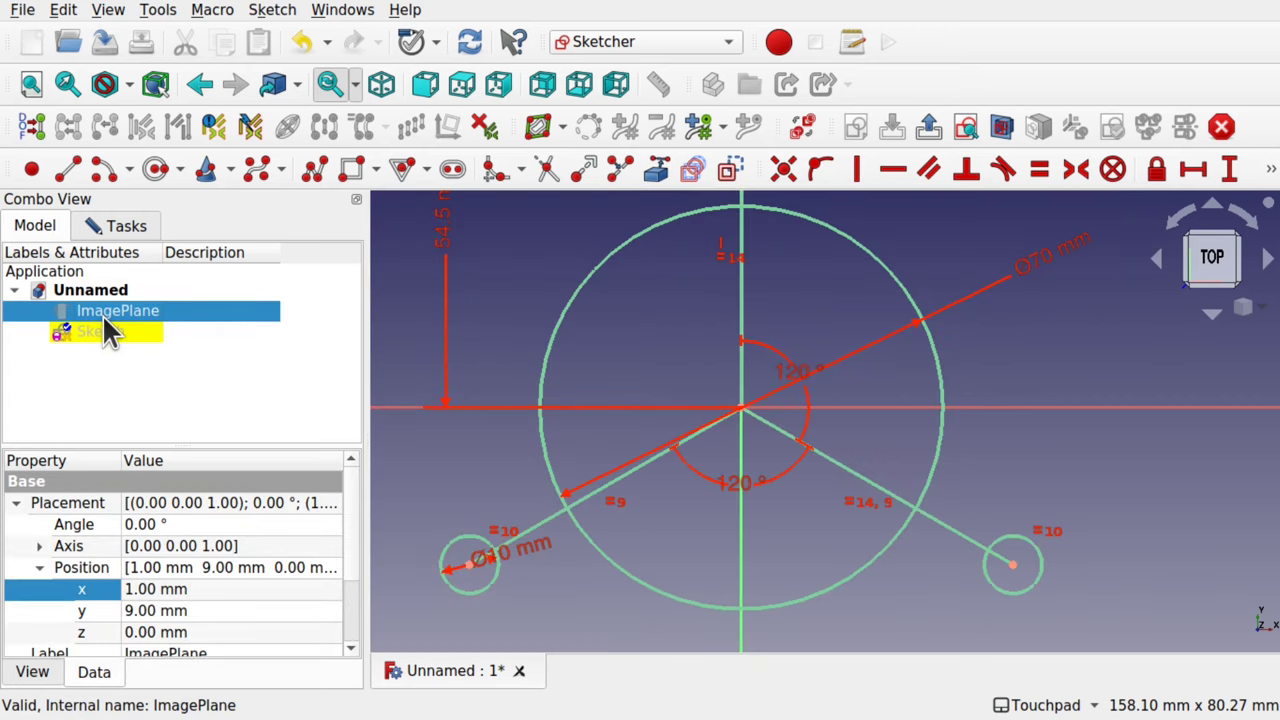
scroll(721, 503, "down", 5)
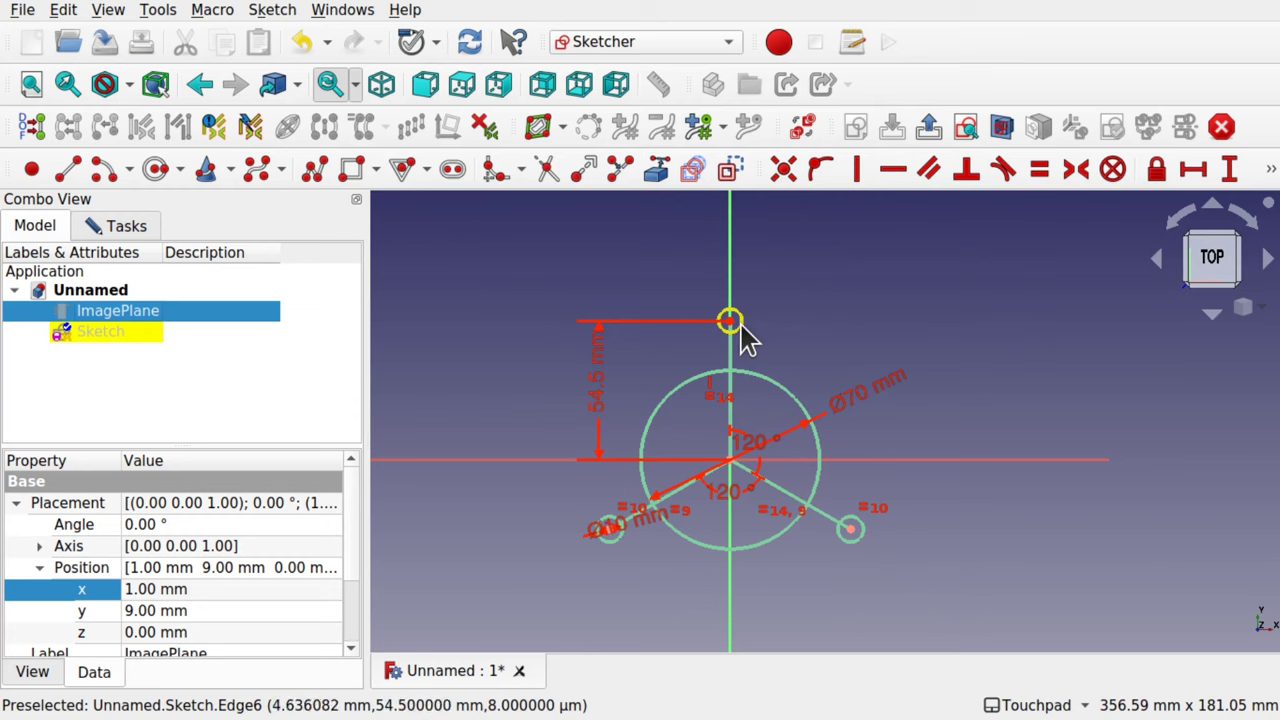
scroll(737, 333, "up", 9)
scroll(737, 333, "down", 5)
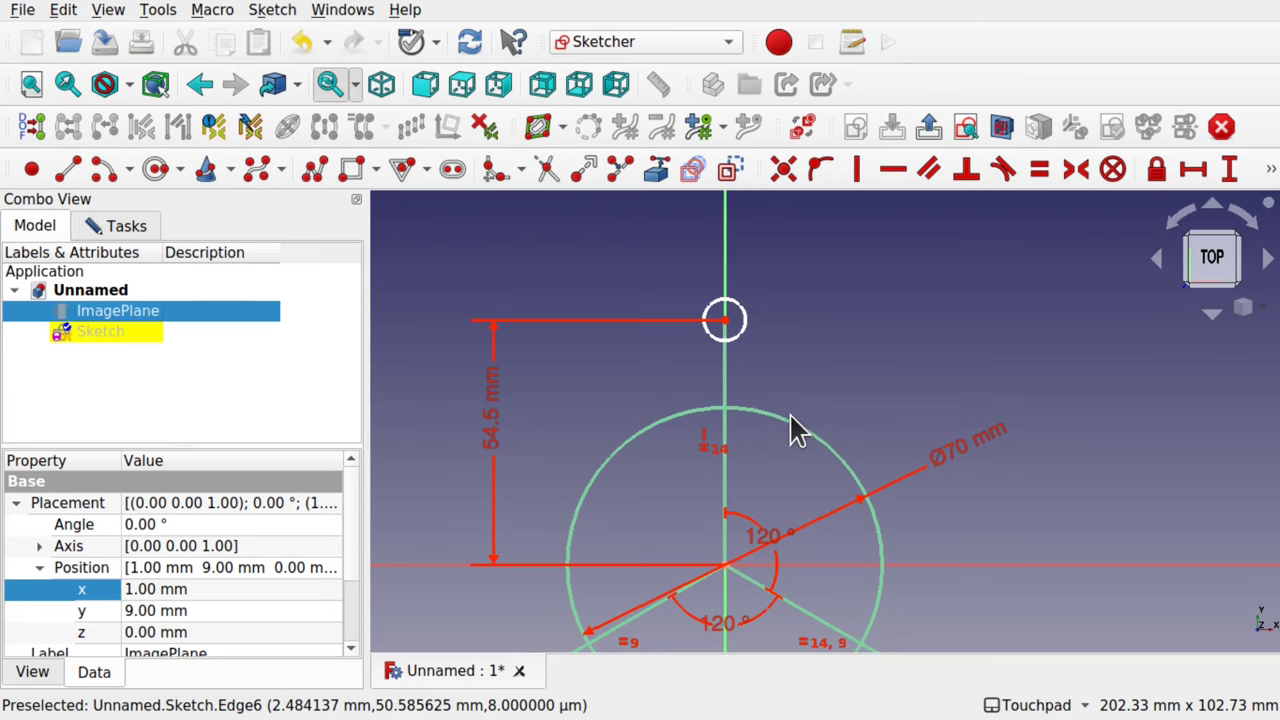
Constrain the top bolt-hole circle to be equal in size to the lower-right bolt-hole circle
scroll(790, 420, "down", 1)
left_click(925, 630)
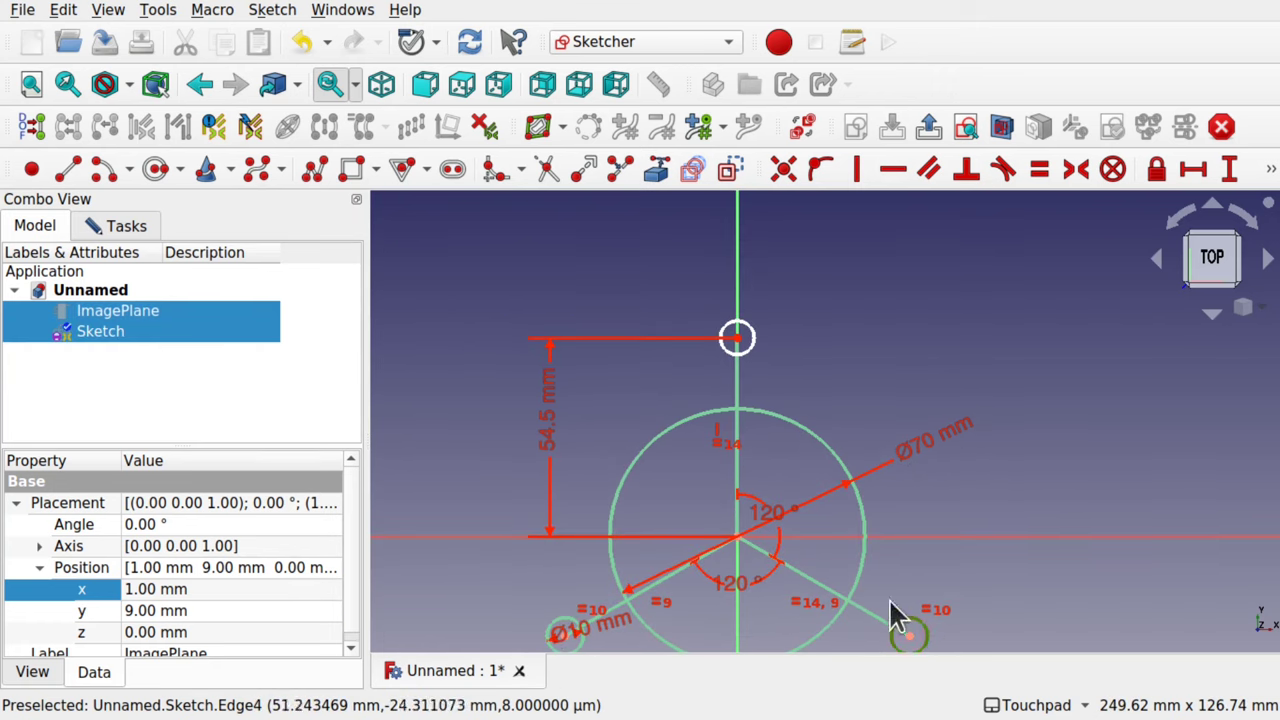
left_click(826, 398)
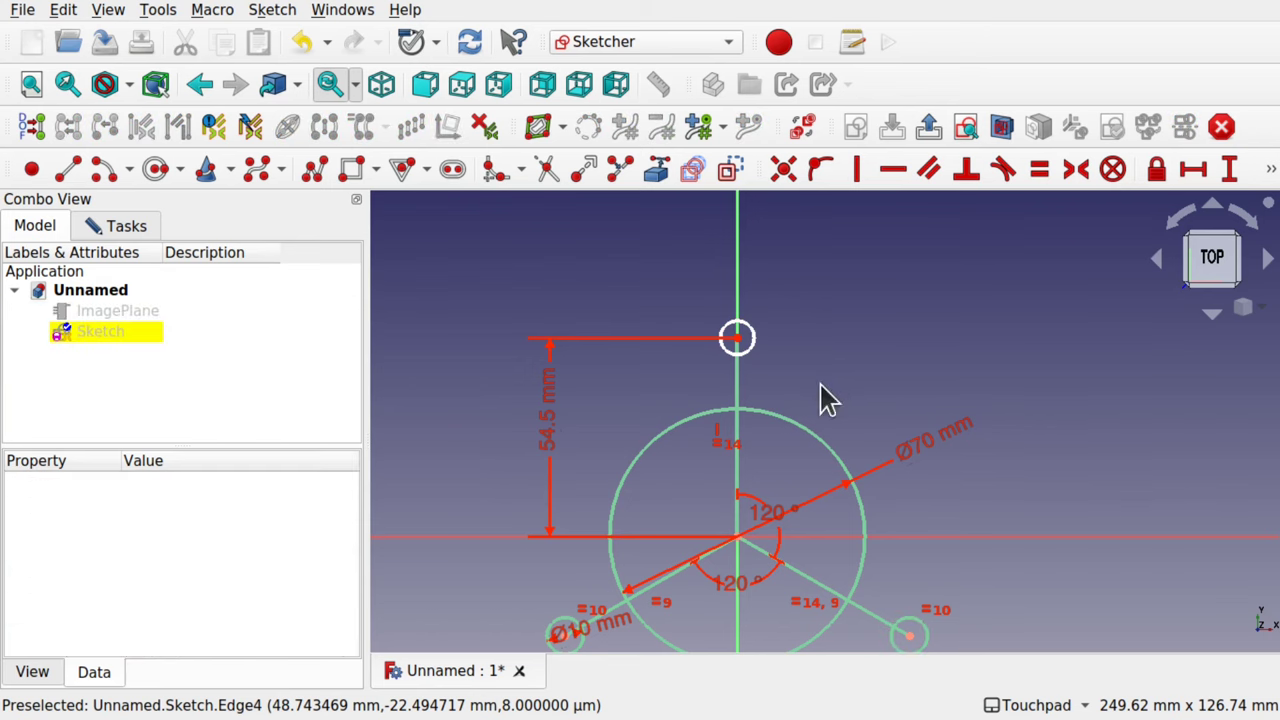
left_click(929, 634)
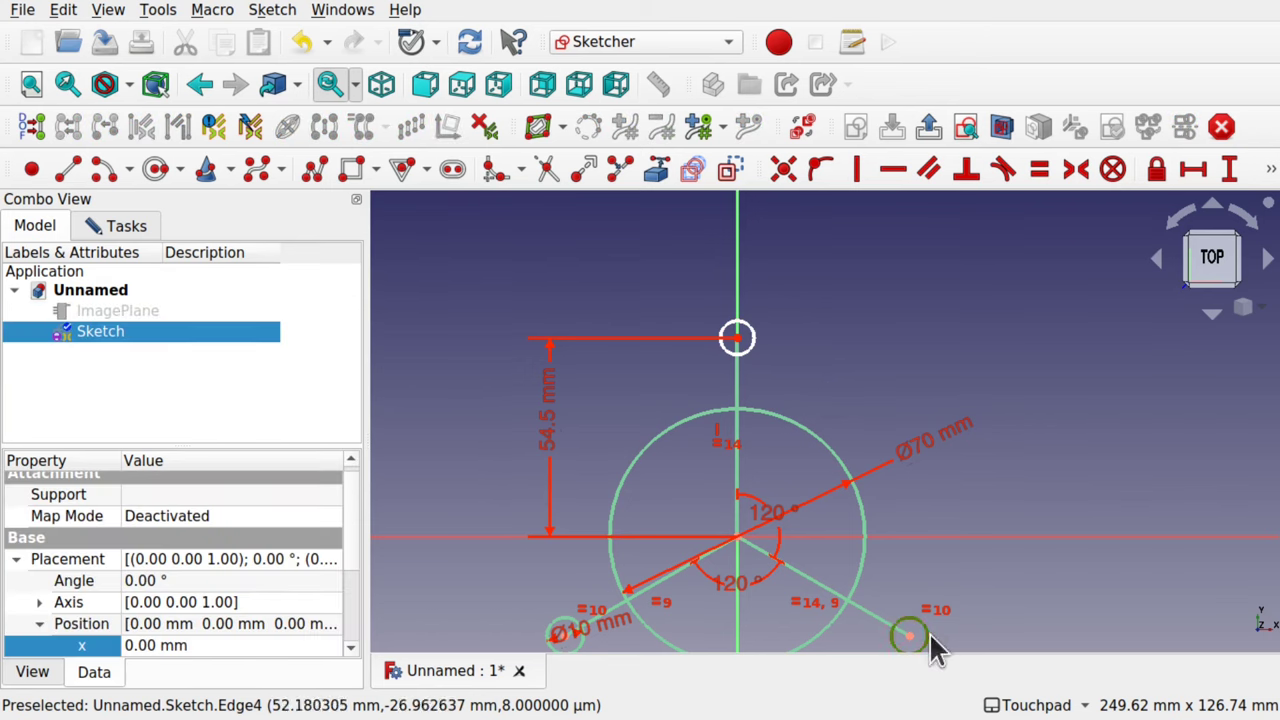
left_click(748, 358)
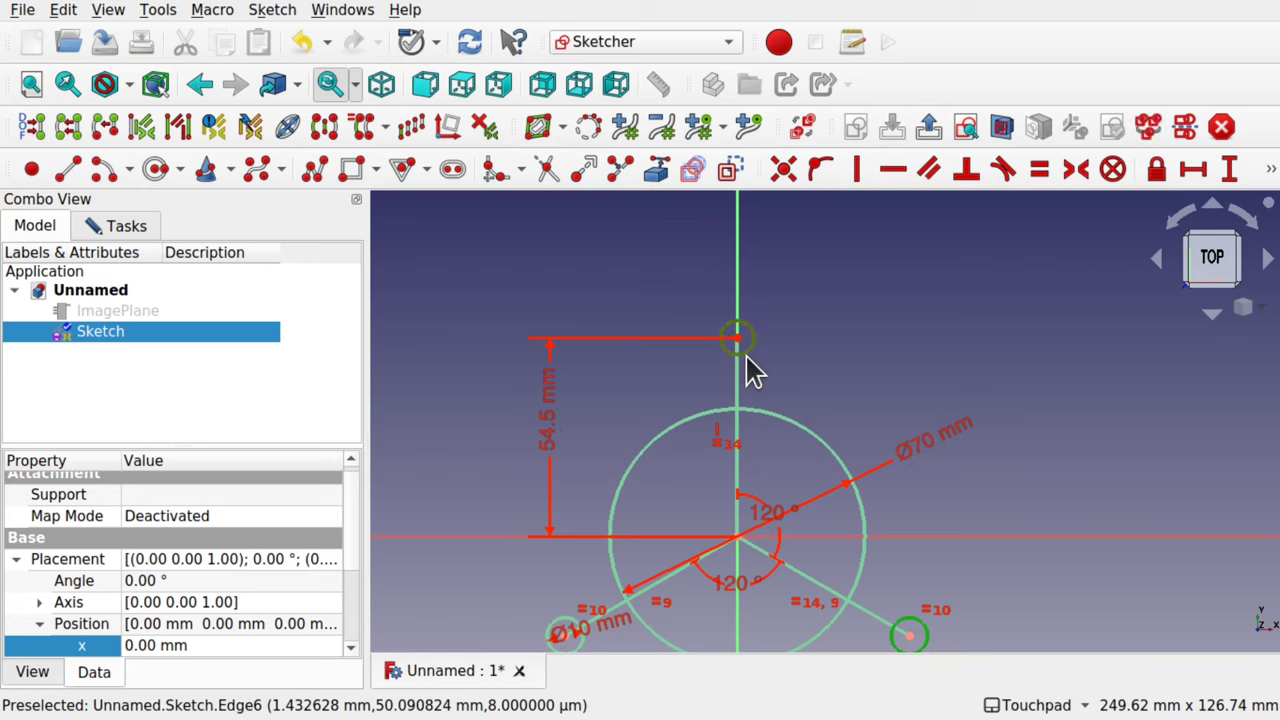
left_click(1046, 180)
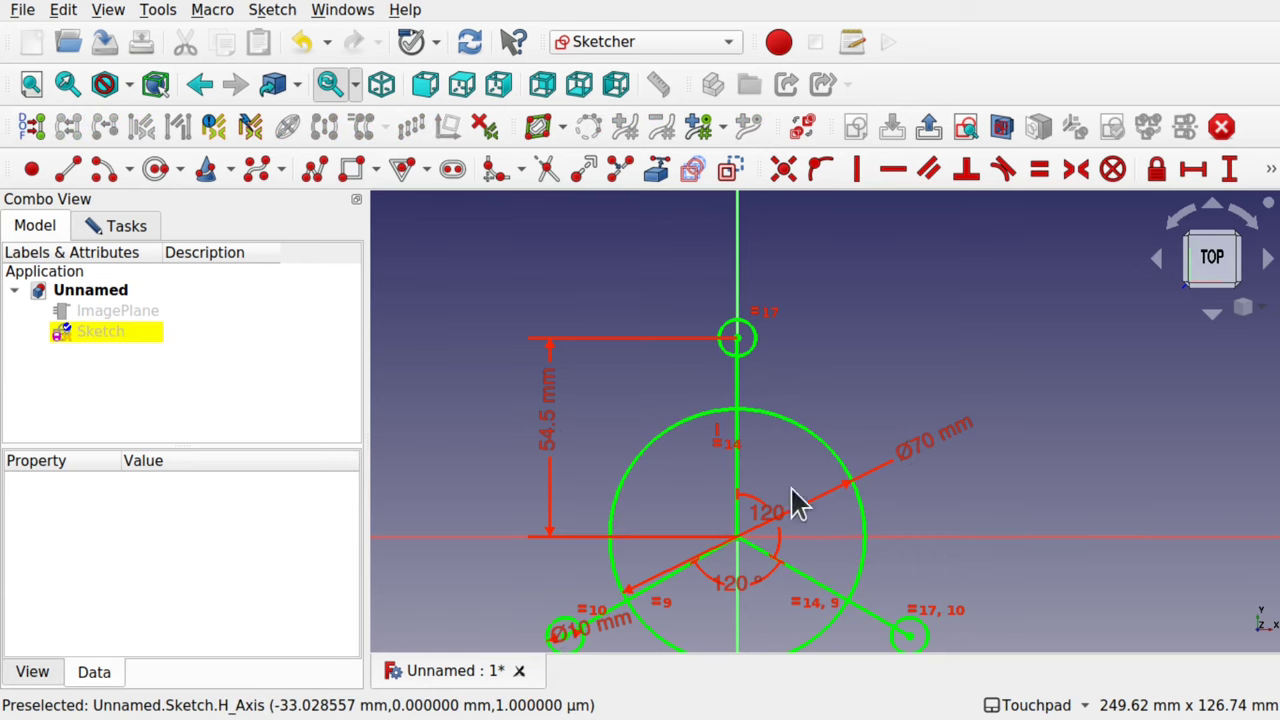
Check the sketch's constraint status in the solver messages, close the sketch and inspect the finished geometry
scroll(775, 513, "down", 2)
scroll(775, 513, "up", 2)
scroll(778, 513, "down", 2)
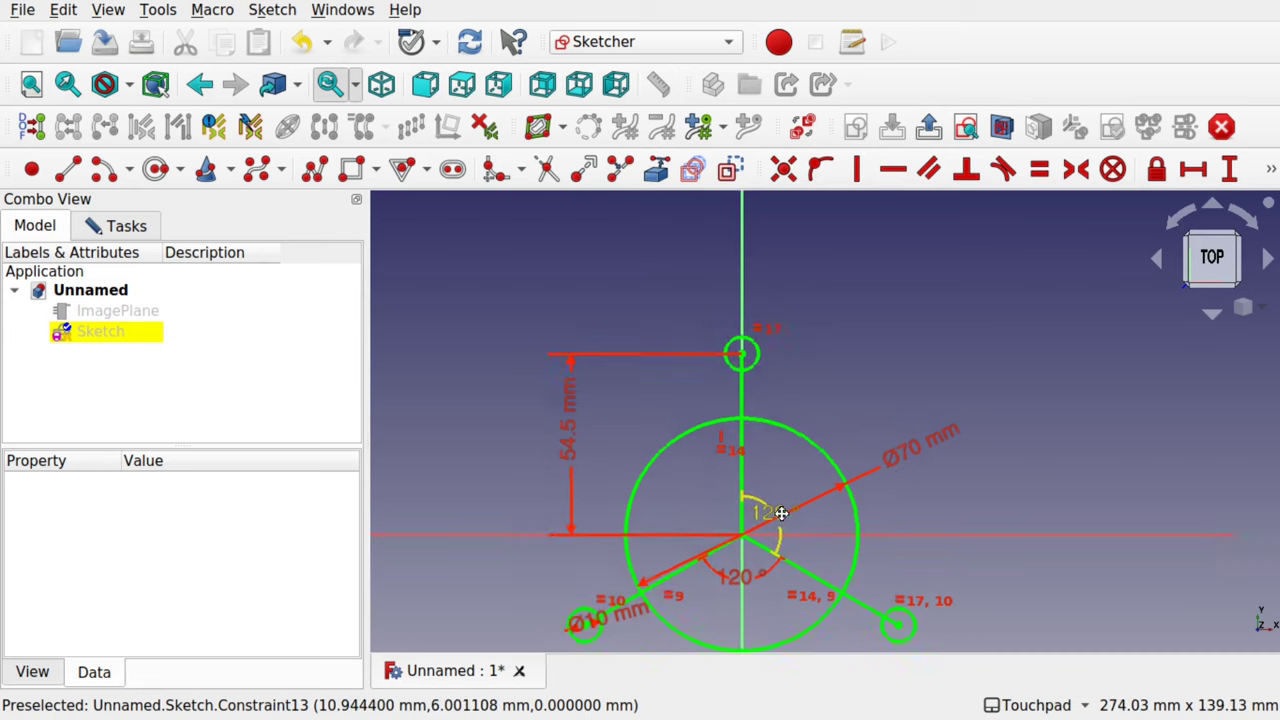
middle_click_drag(781, 513, 814, 434)
left_click(106, 224)
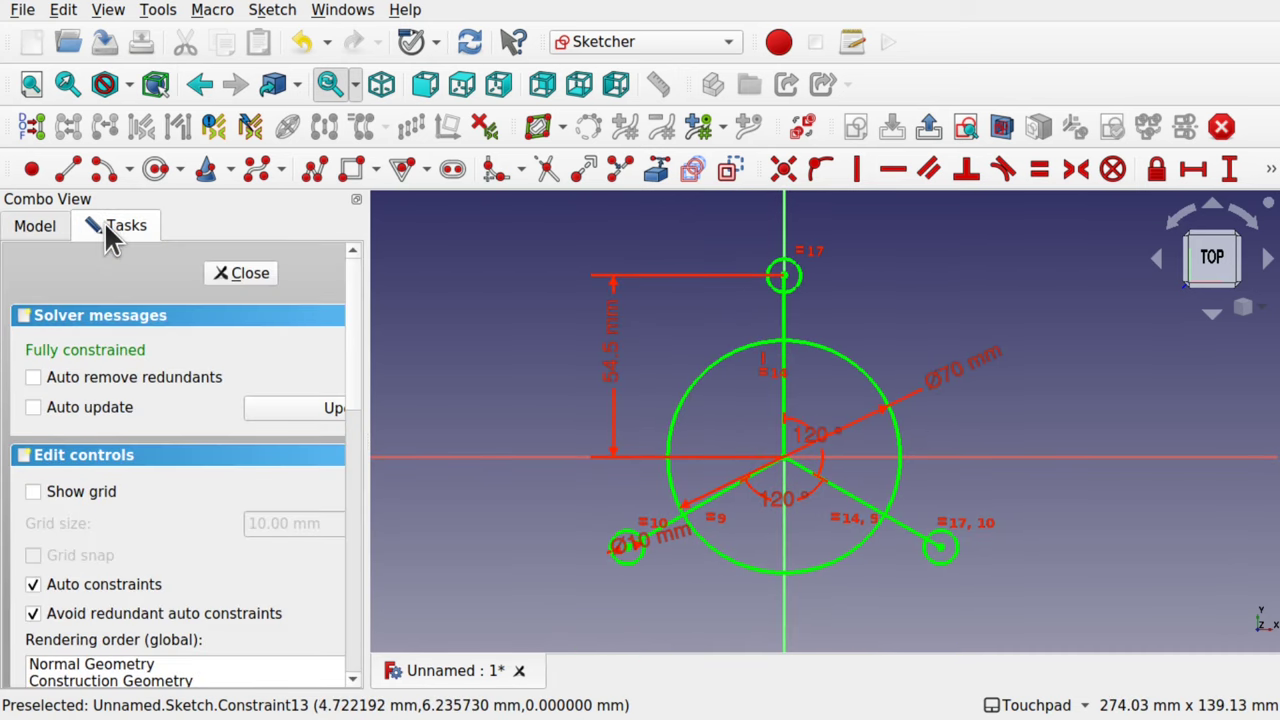
left_click(236, 274)
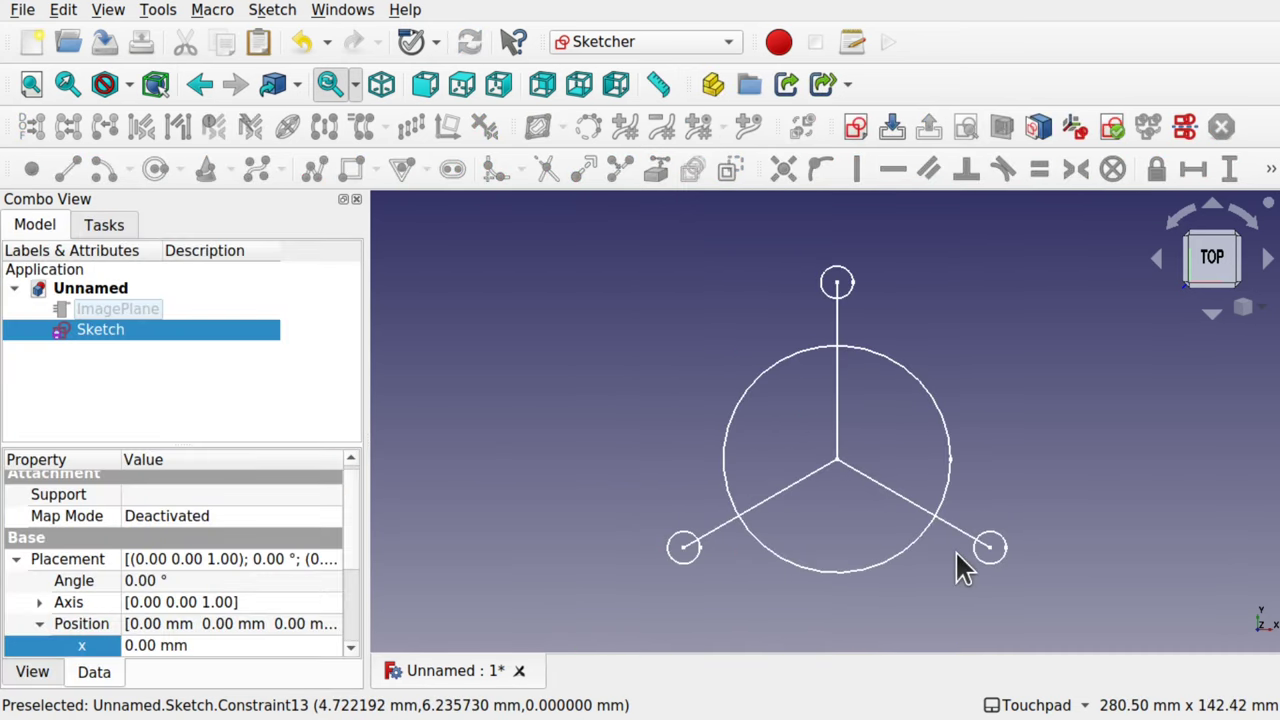
mouse_move(960, 568)
middle_mouse_down()
mouse_move(943, 500)
mouse_move(729, 460)
mouse_move(997, 511)
mouse_move(997, 523)
mouse_move(966, 460)
middle_mouse_up()
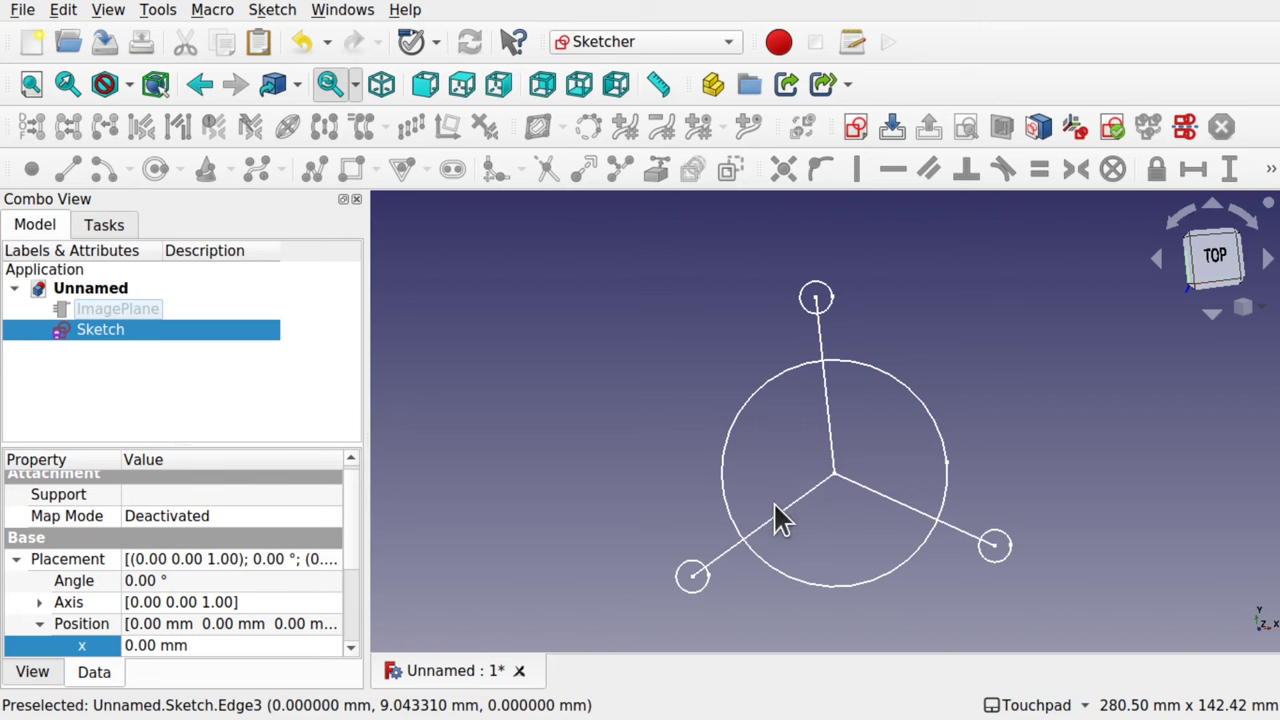
Reopen the sketch, convert the three bolt-hole lines to construction geometry, and close the sketch
double_click(124, 330)
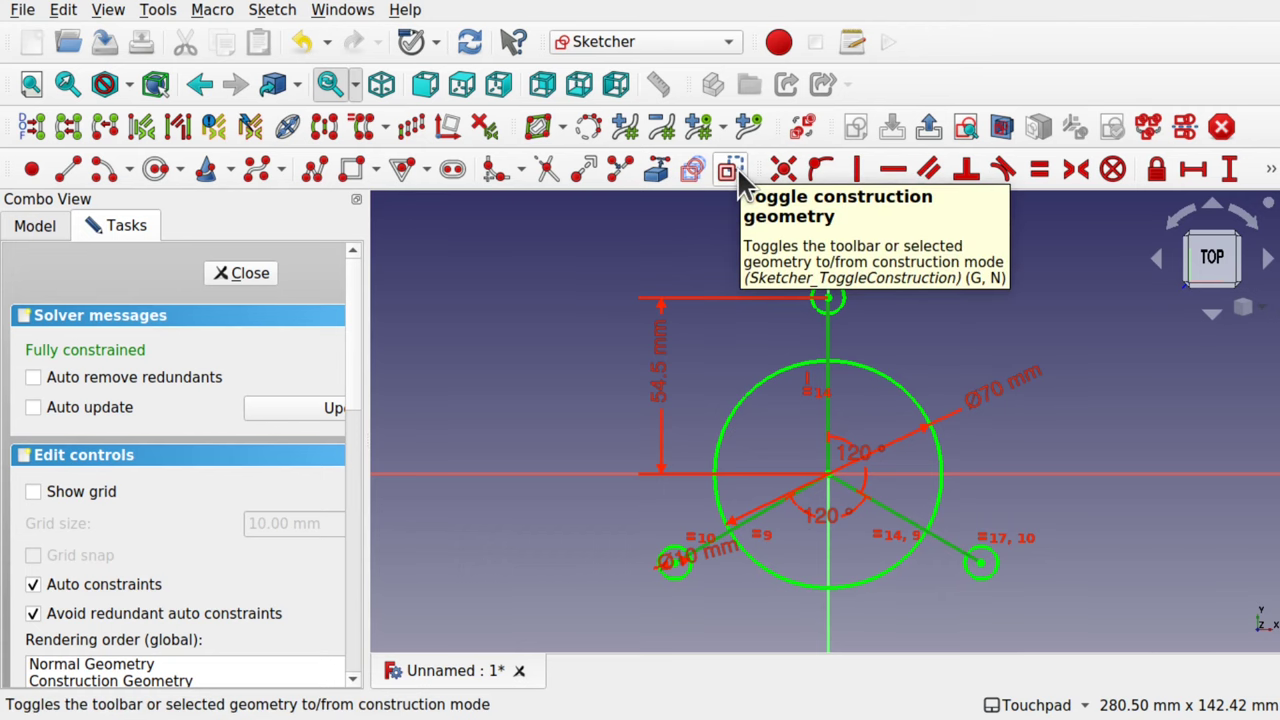
left_click(276, 12)
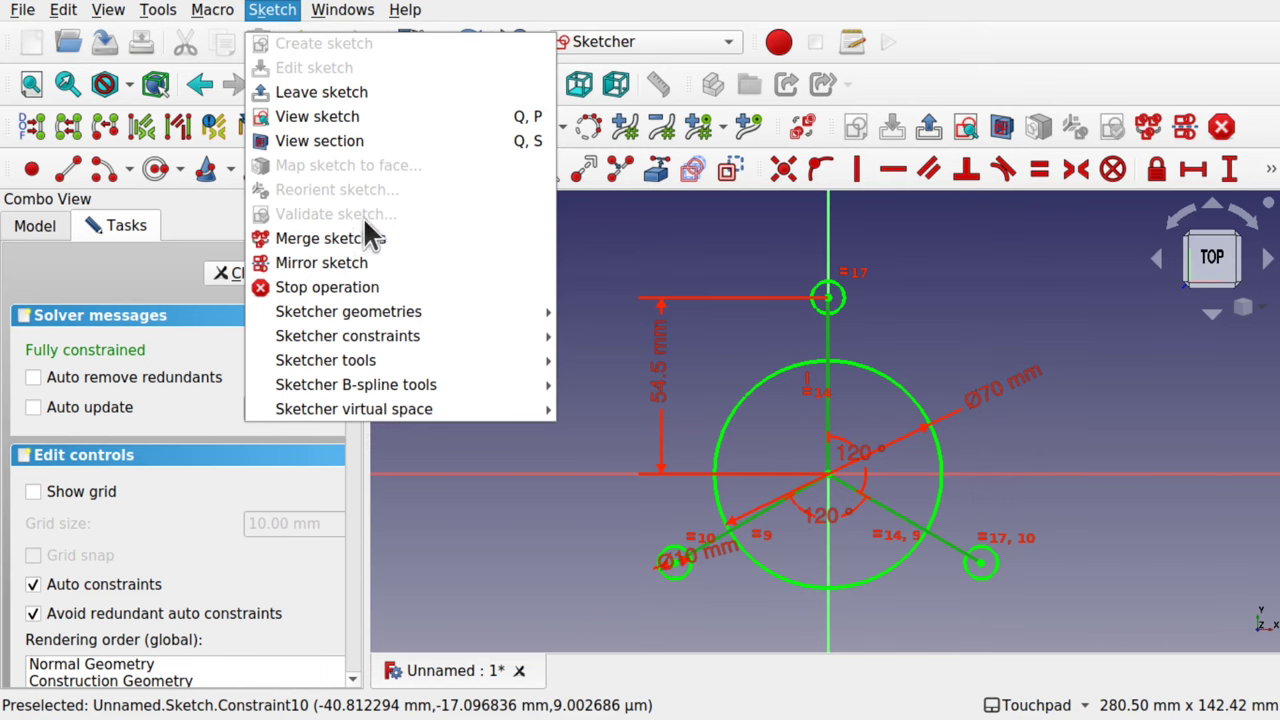
mouse_move(441, 310)
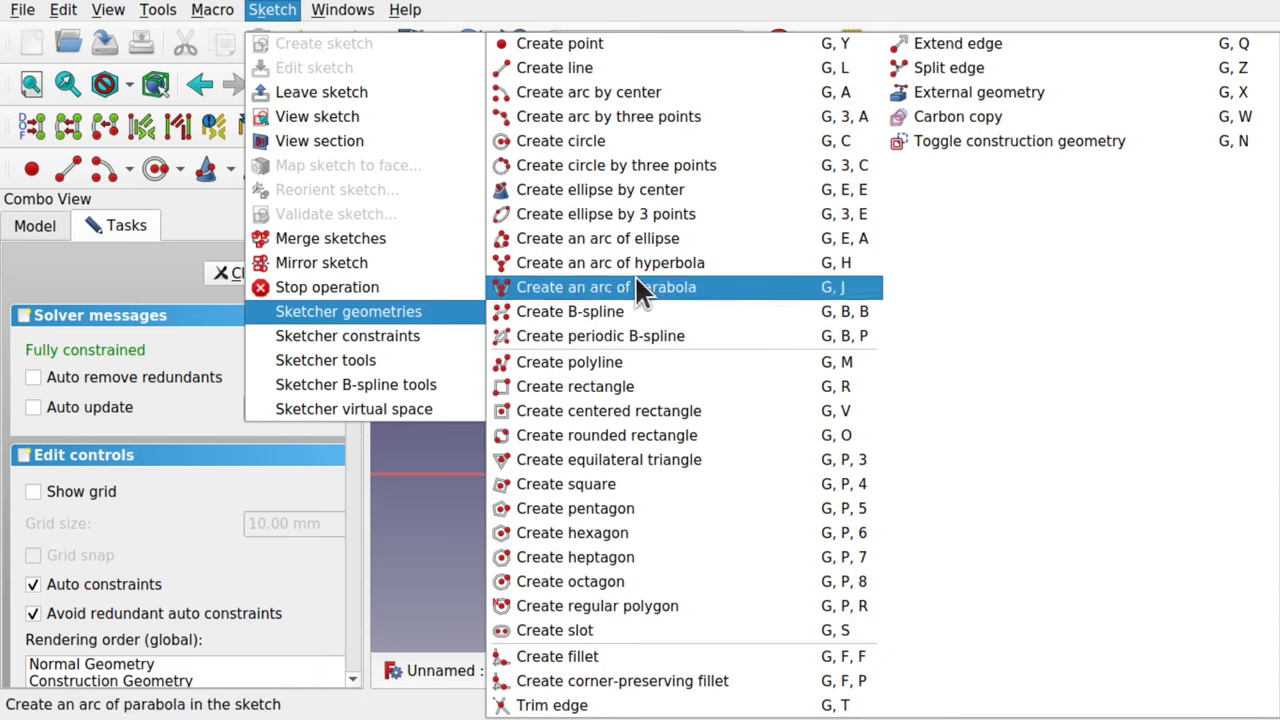
left_click(1058, 140)
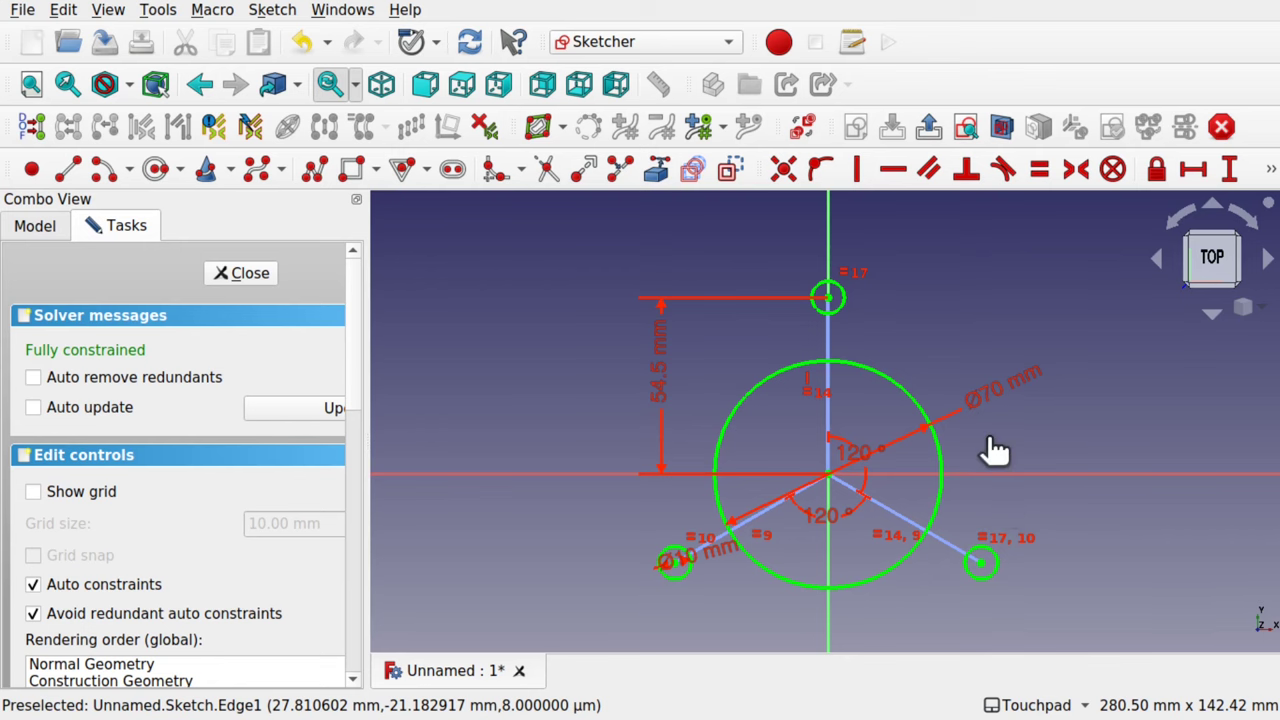
left_click(245, 275)
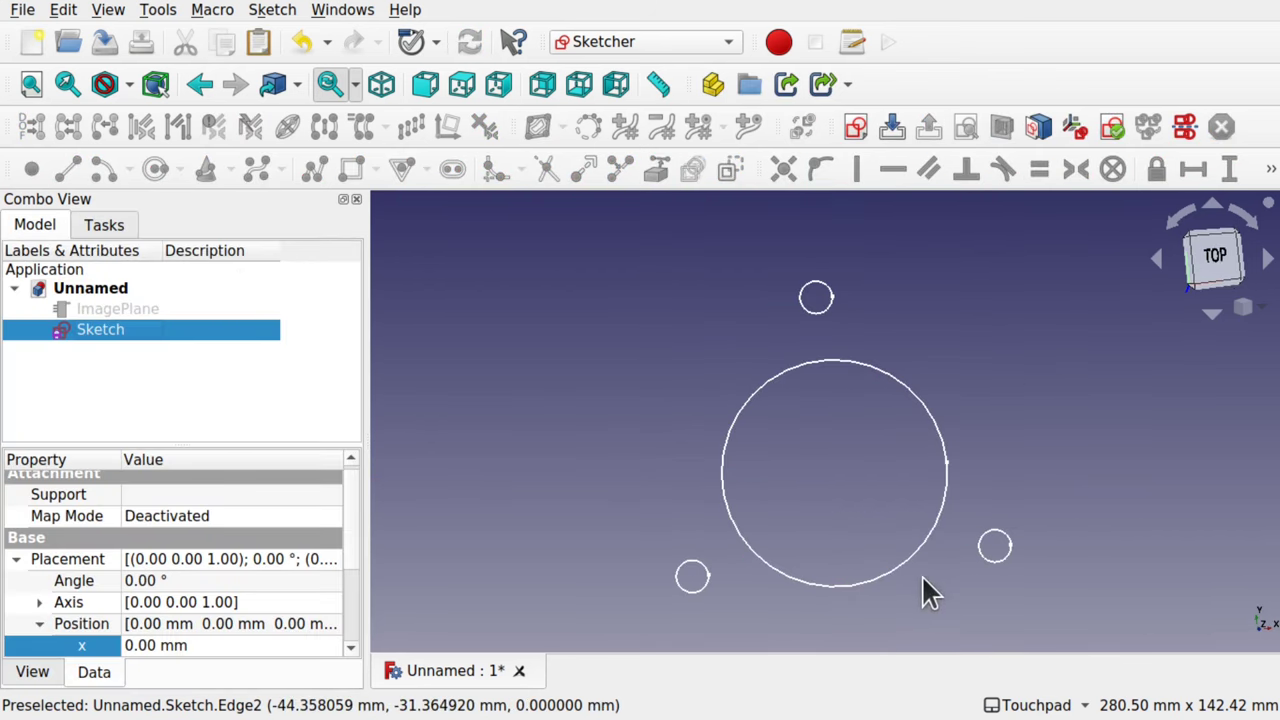
Reopen the sketch and show the ImagePlane to compare the bolt-hole circles with the holes in the image
double_click(87, 330)
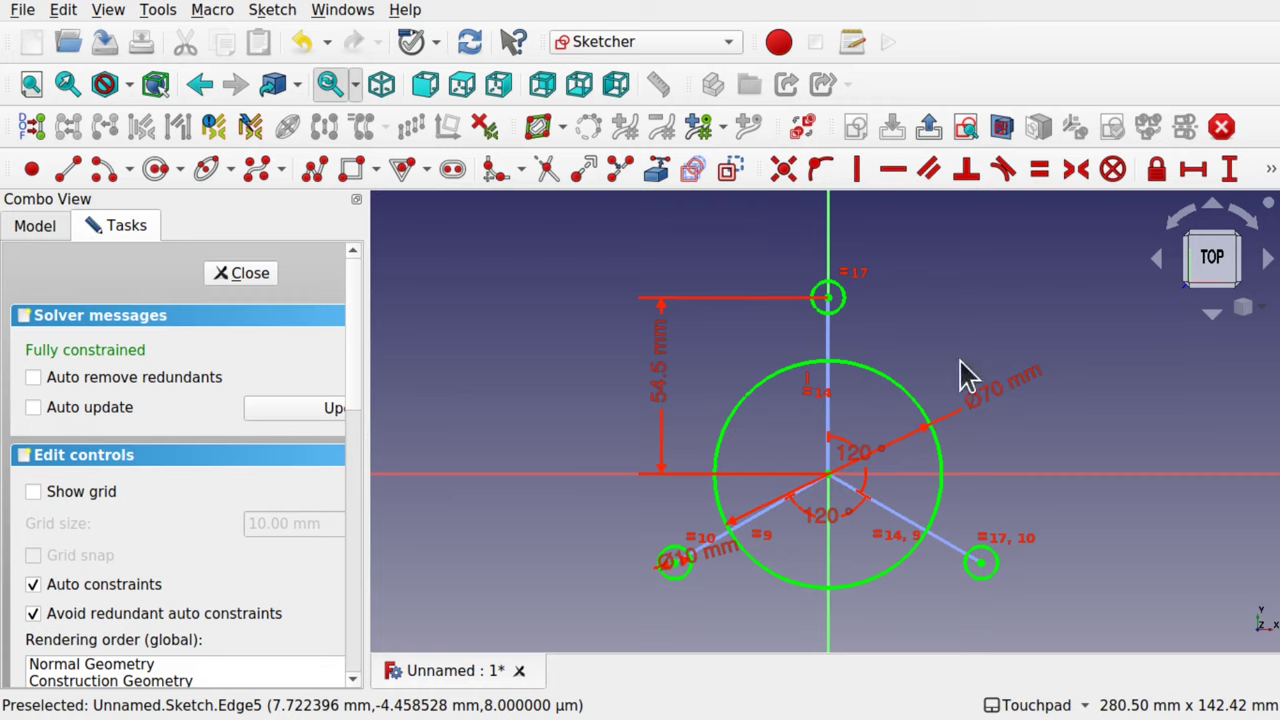
left_click(35, 223)
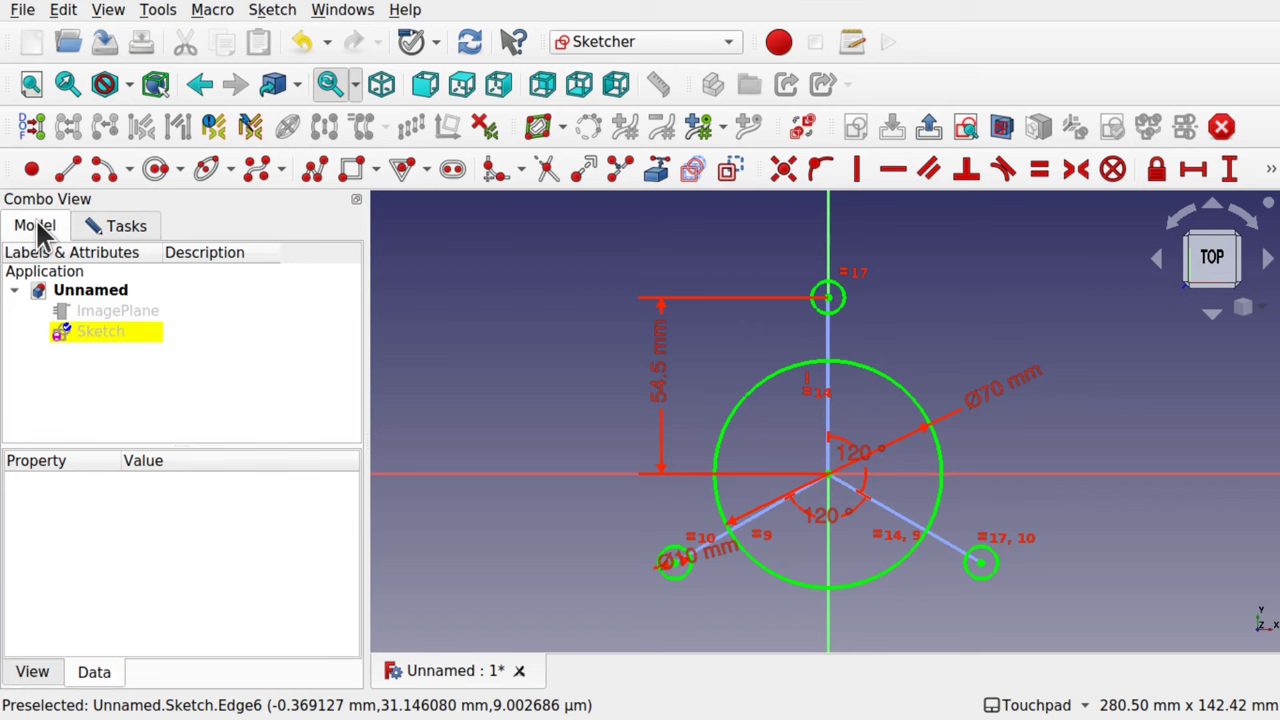
left_click(119, 309)
key("space")
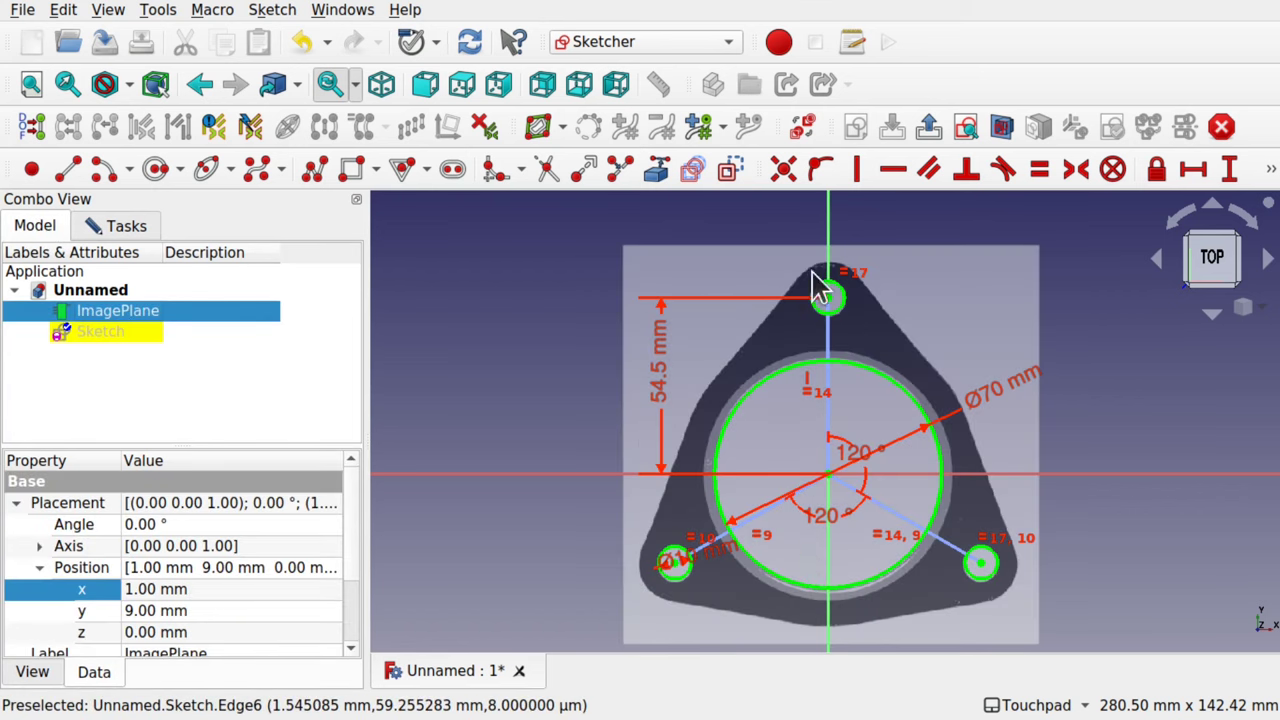
scroll(822, 294, "up", 5)
scroll(847, 297, "down", 5)
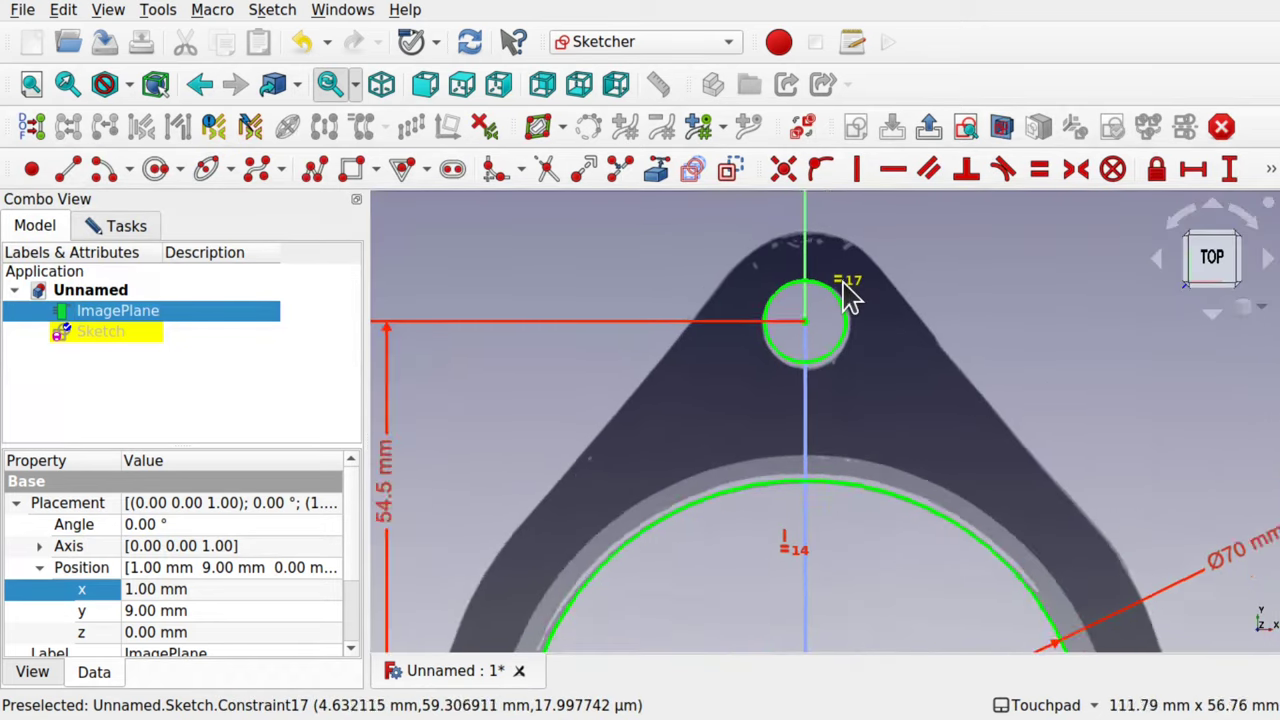
scroll(1003, 598, "up", 6)
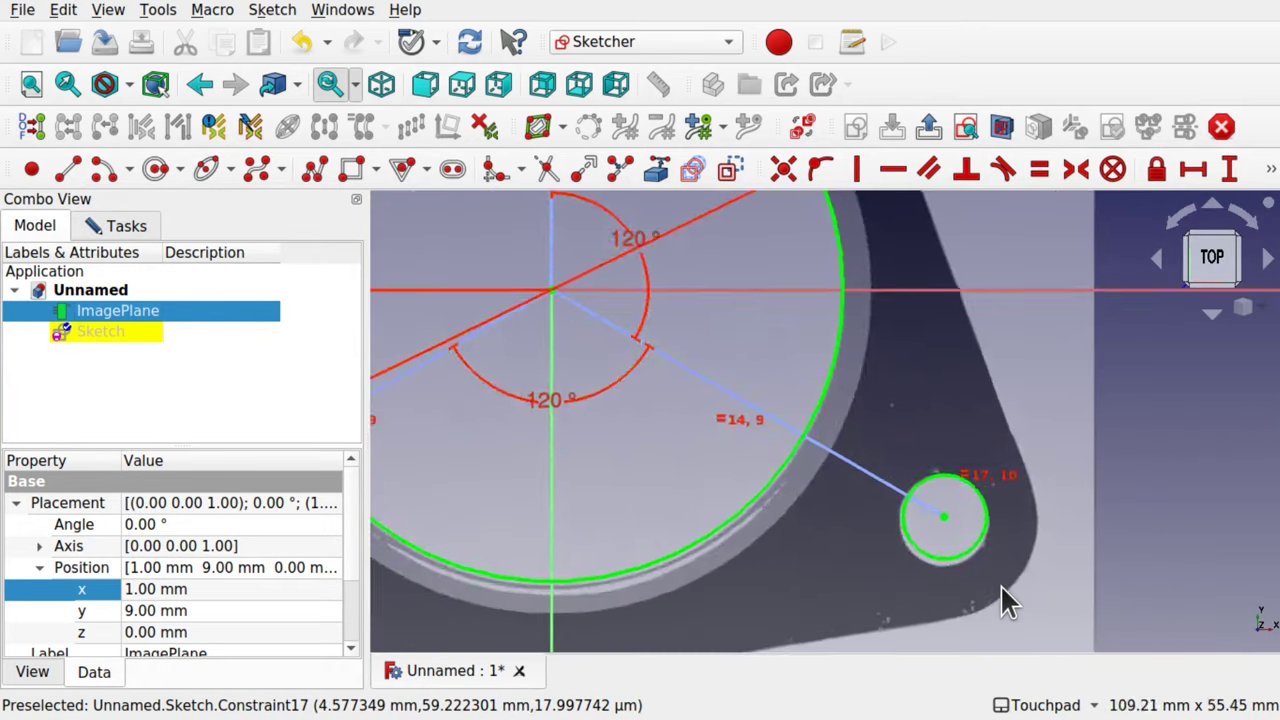
scroll(1003, 598, "down", 3)
scroll(1003, 598, "down", 3)
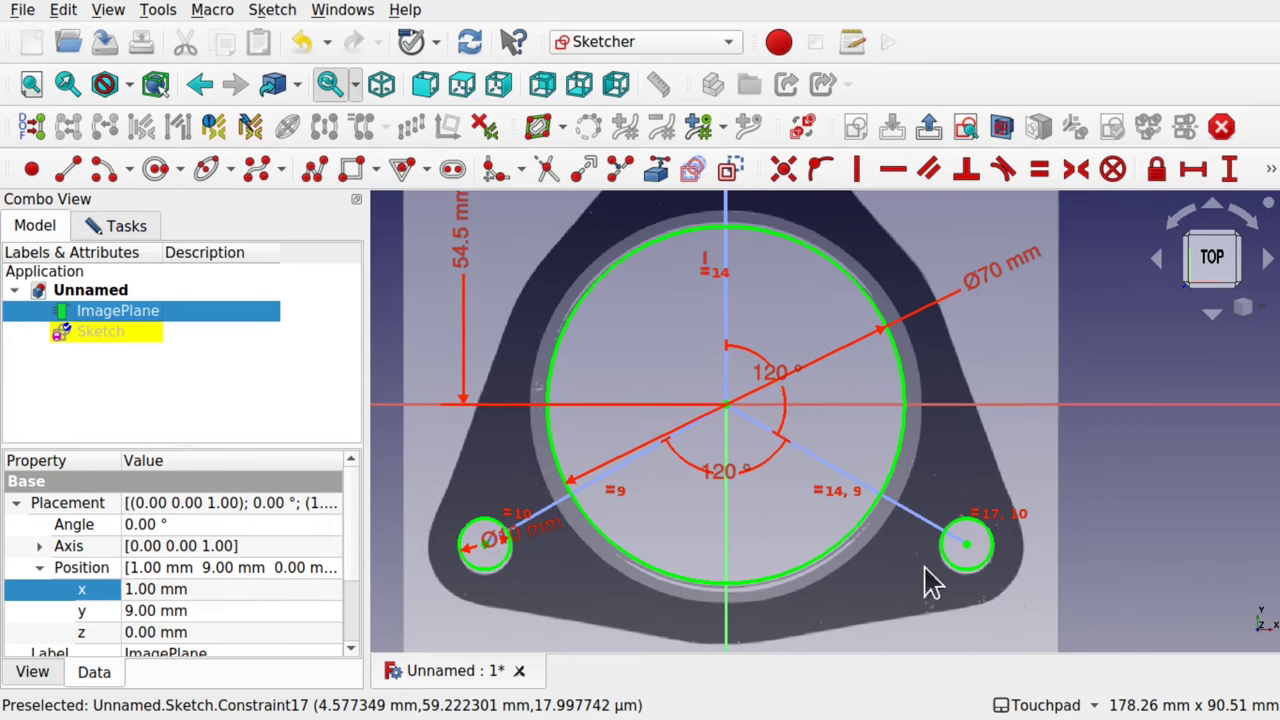
scroll(775, 478, "up", 2)
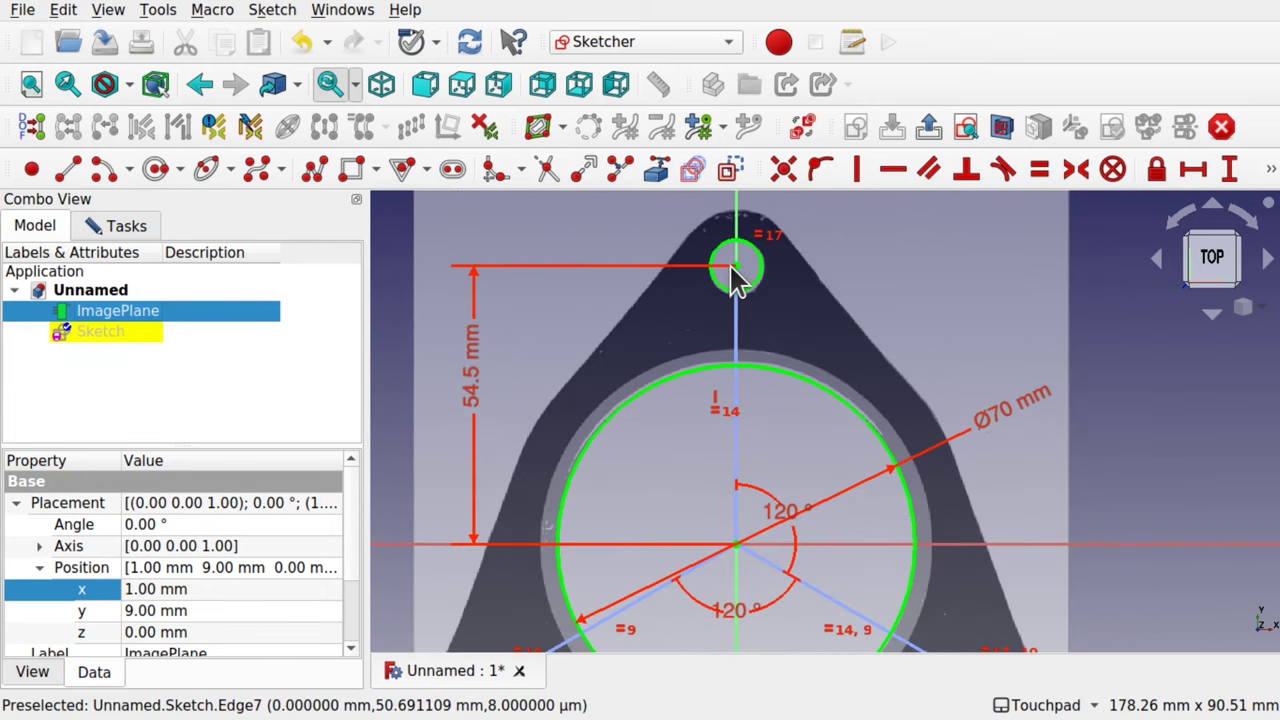
Draw a centre-and-end-points arc of about 11.3 mm radius around the top bolt-hole centre, tracing the flange's rounded tip
scroll(734, 274, "up", 4)
left_click_drag(720, 373, 735, 417, "shift")
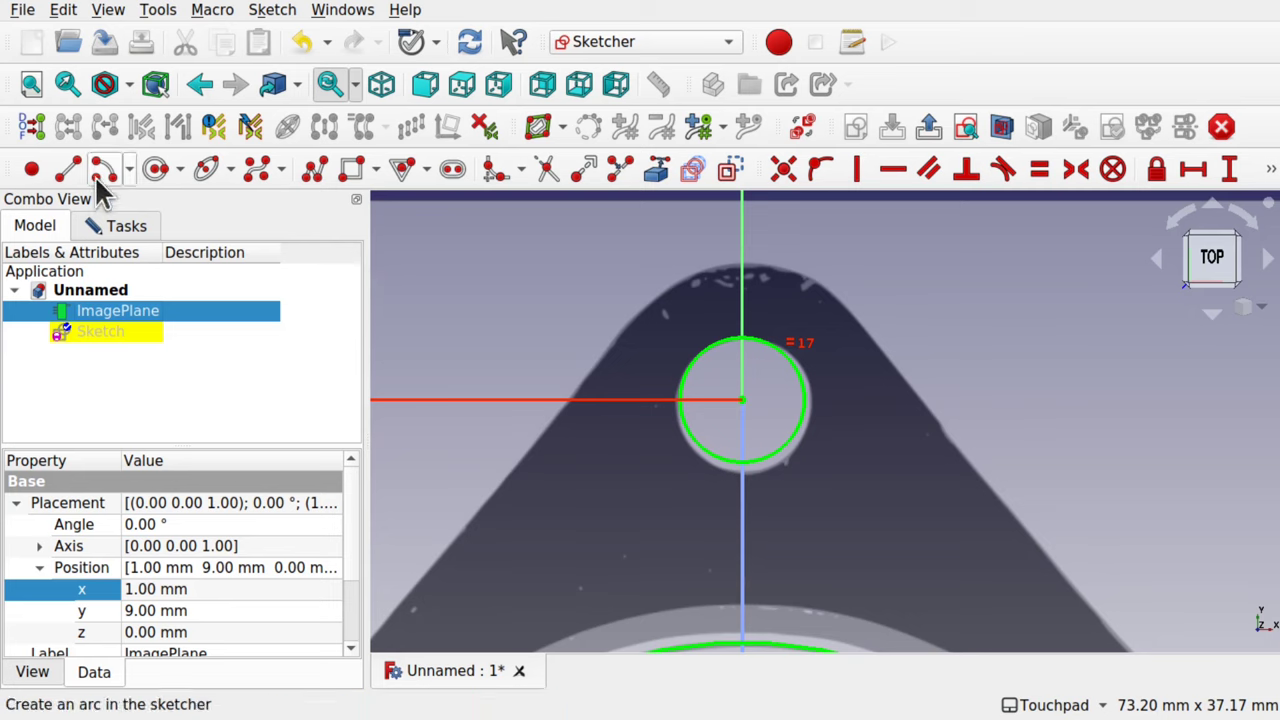
left_click(129, 170)
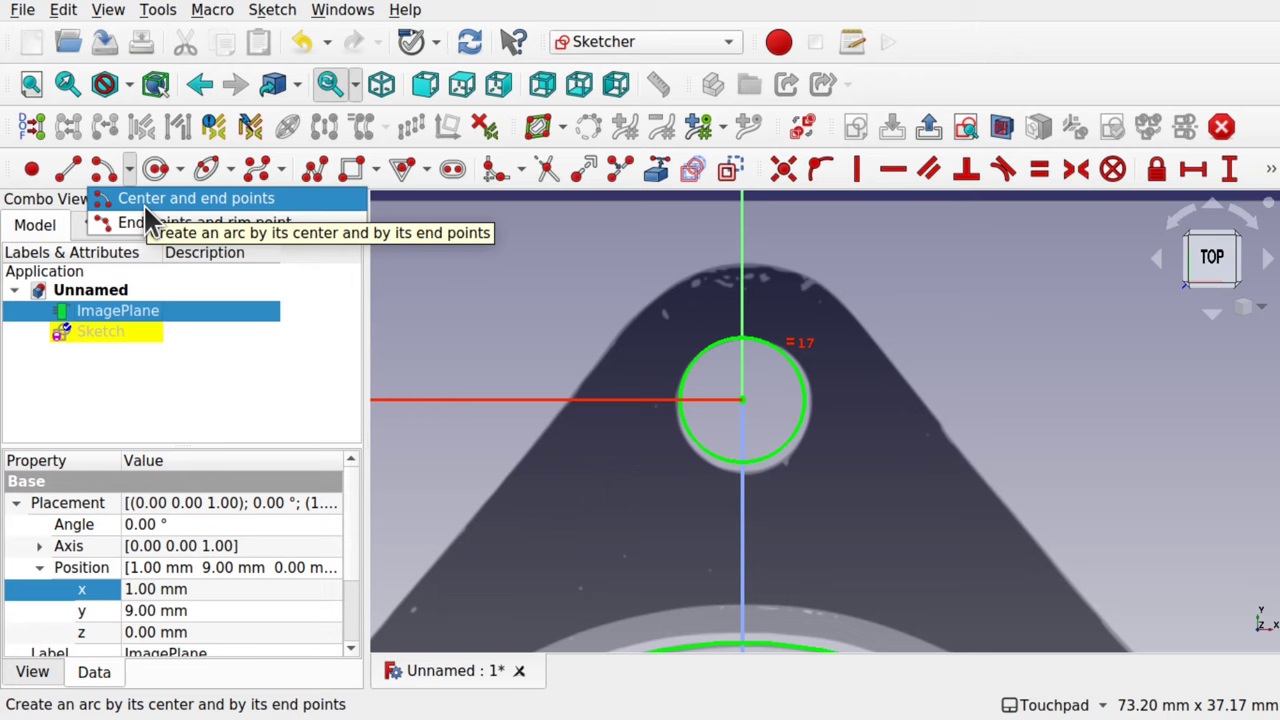
left_click(143, 203)
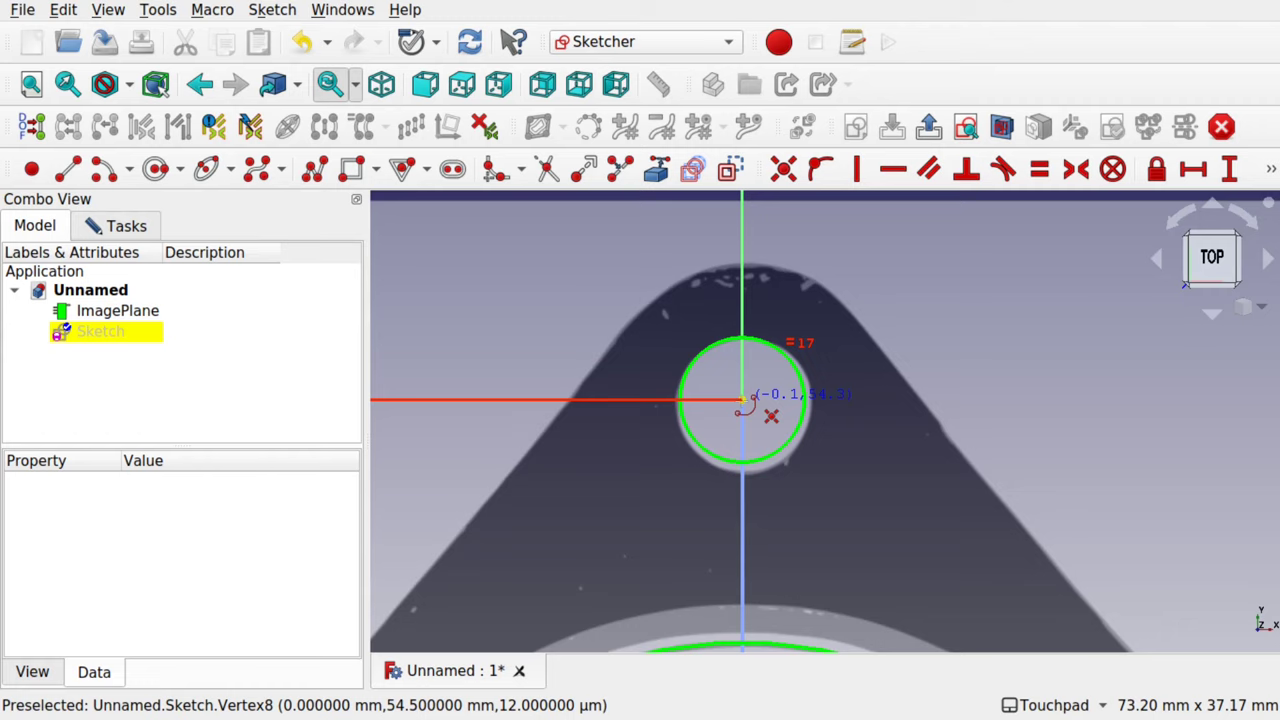
right_click(742, 400)
left_click(742, 401)
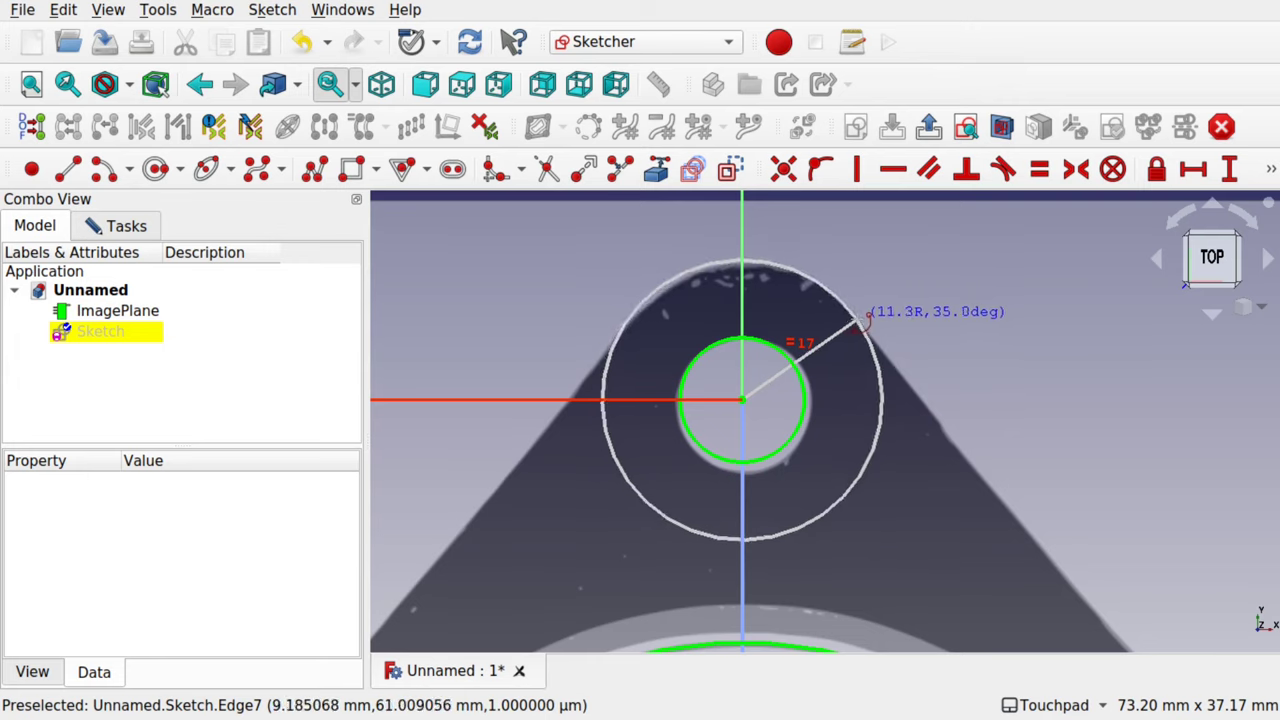
left_click(857, 330)
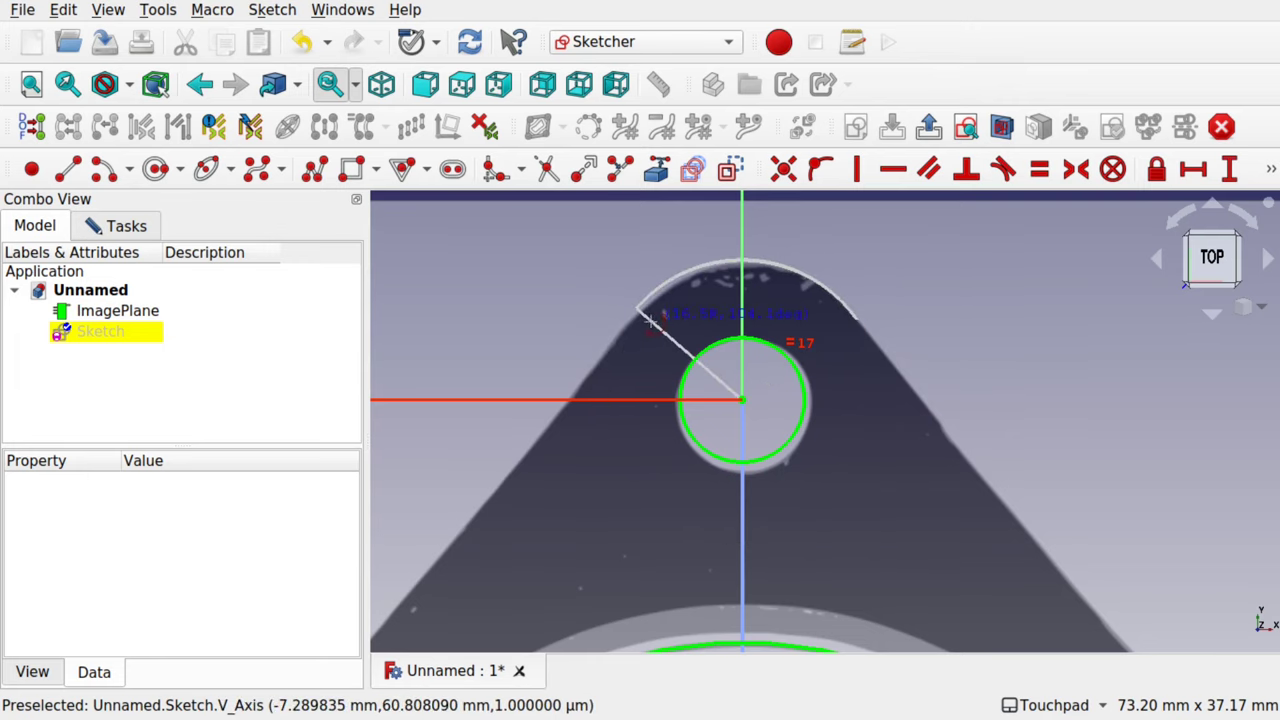
left_click(640, 333)
right_click(900, 345)
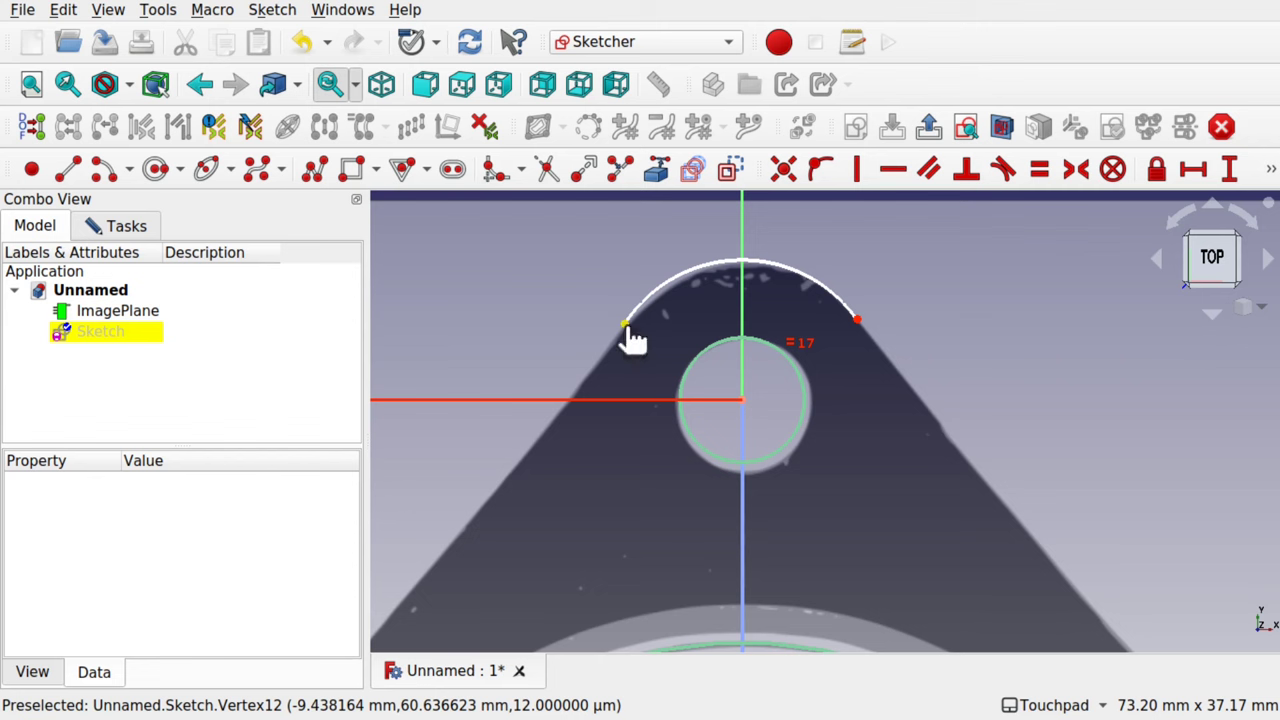
Constrain the two end points of the tip arc to be symmetric about the vertical axis
left_click(626, 326)
left_click(857, 321)
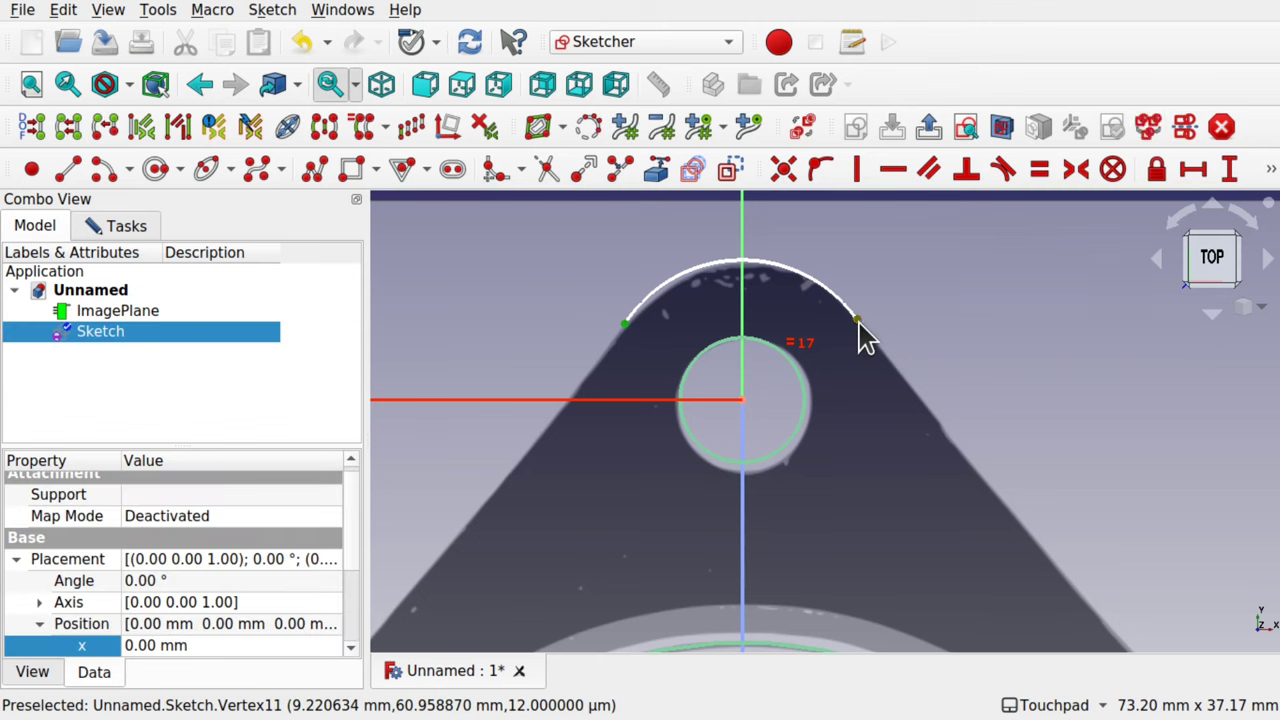
left_click(742, 328)
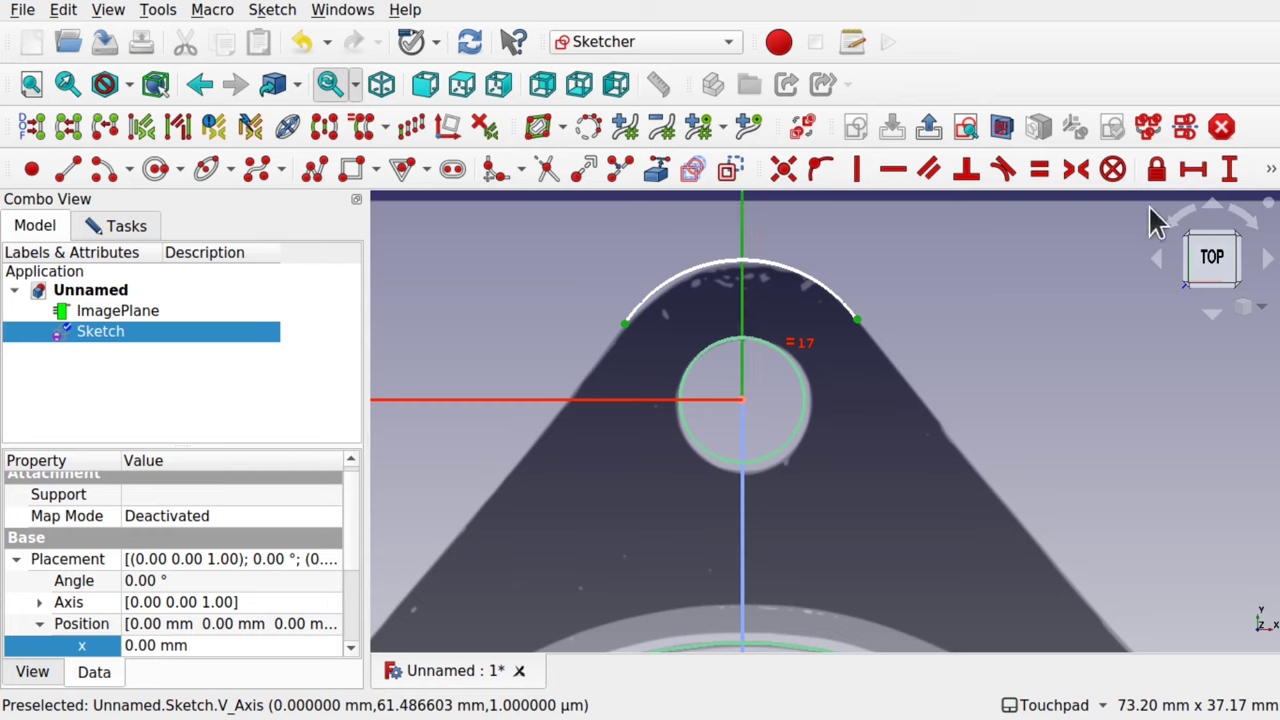
left_click(1075, 172)
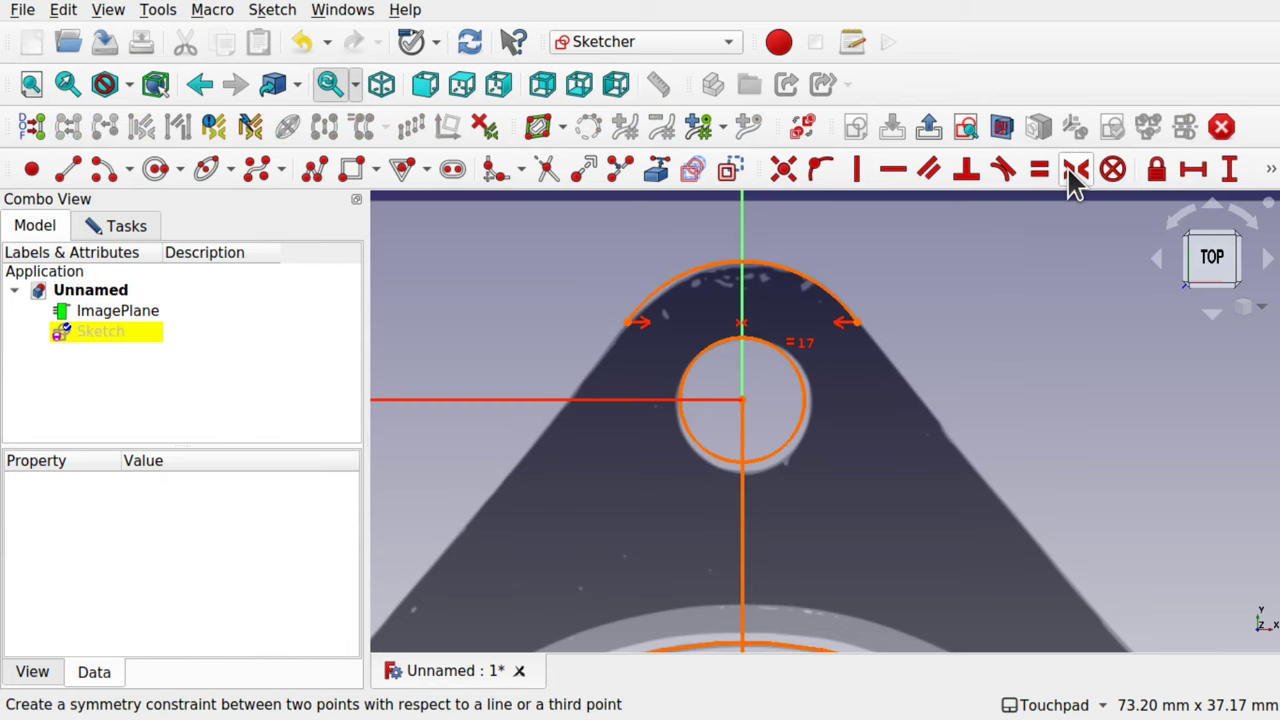
Examine the tip arc, then select the redundant constraint from the solver messages and locate it in the sketch
scroll(815, 397, "down", 5)
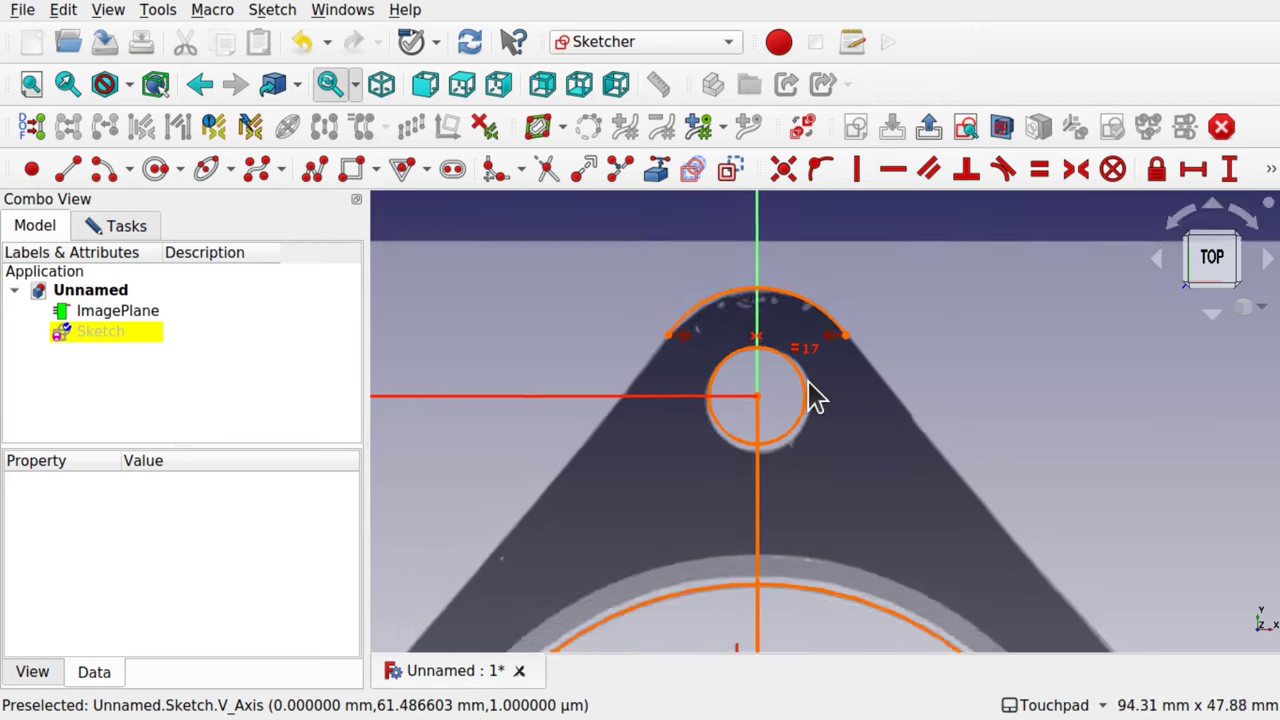
scroll(815, 397, "up", 6)
scroll(815, 397, "down", 3)
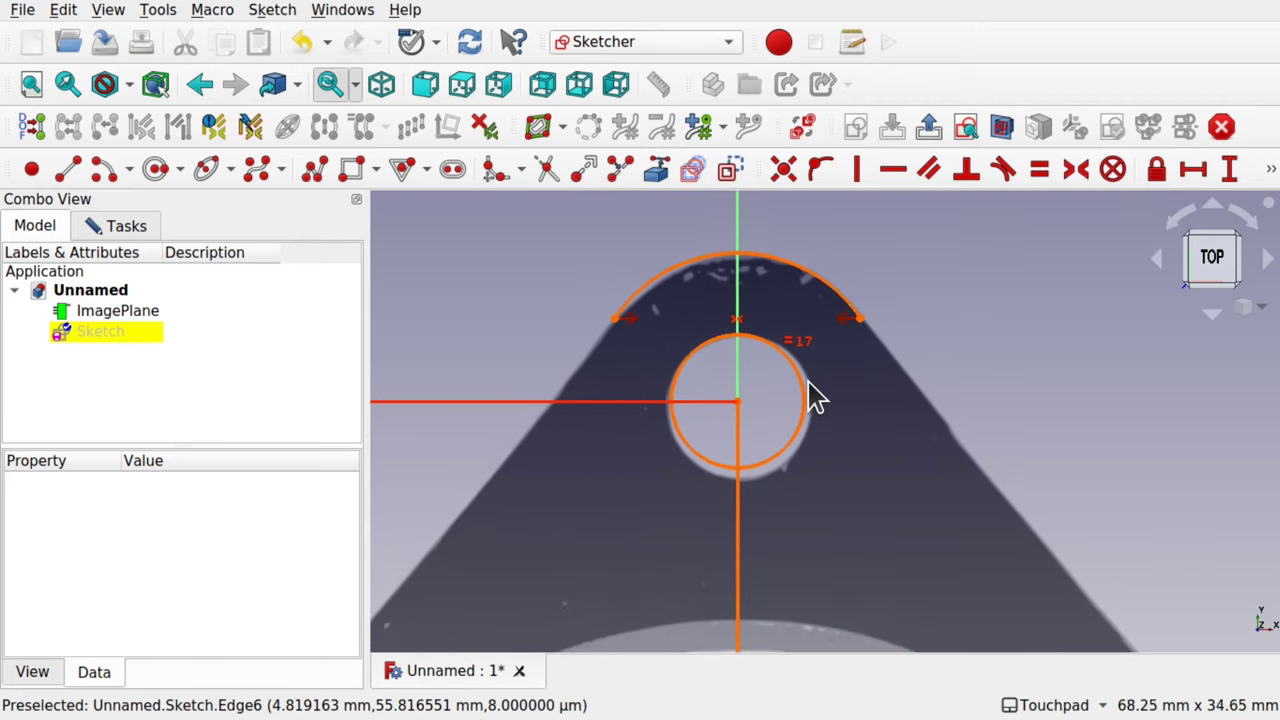
scroll(815, 397, "up", 2)
scroll(815, 397, "up", 2)
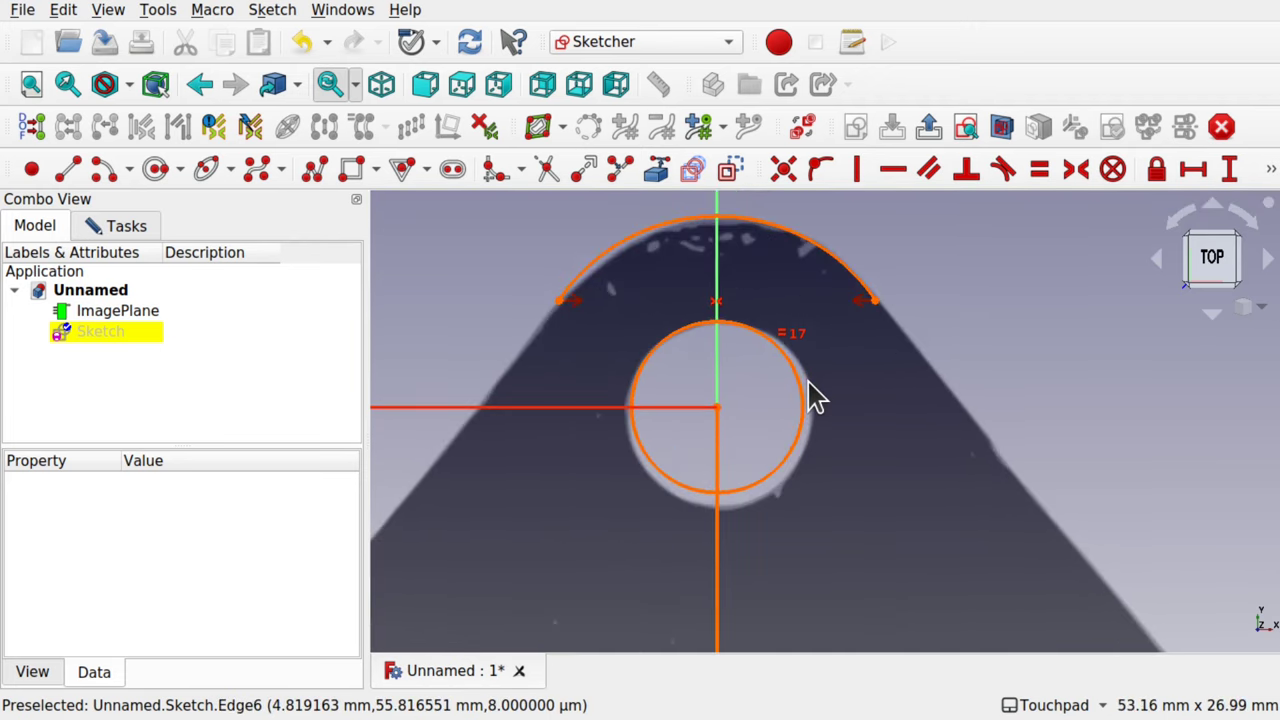
scroll(815, 397, "down", 8)
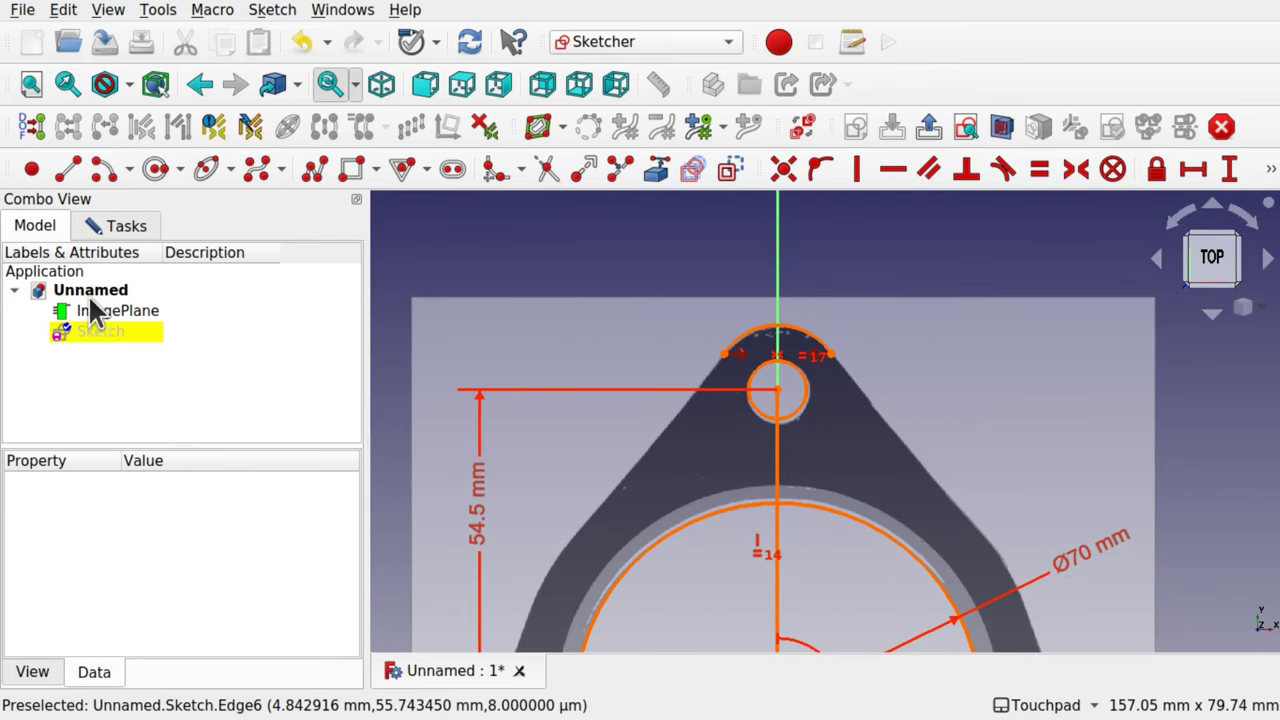
left_click(118, 226)
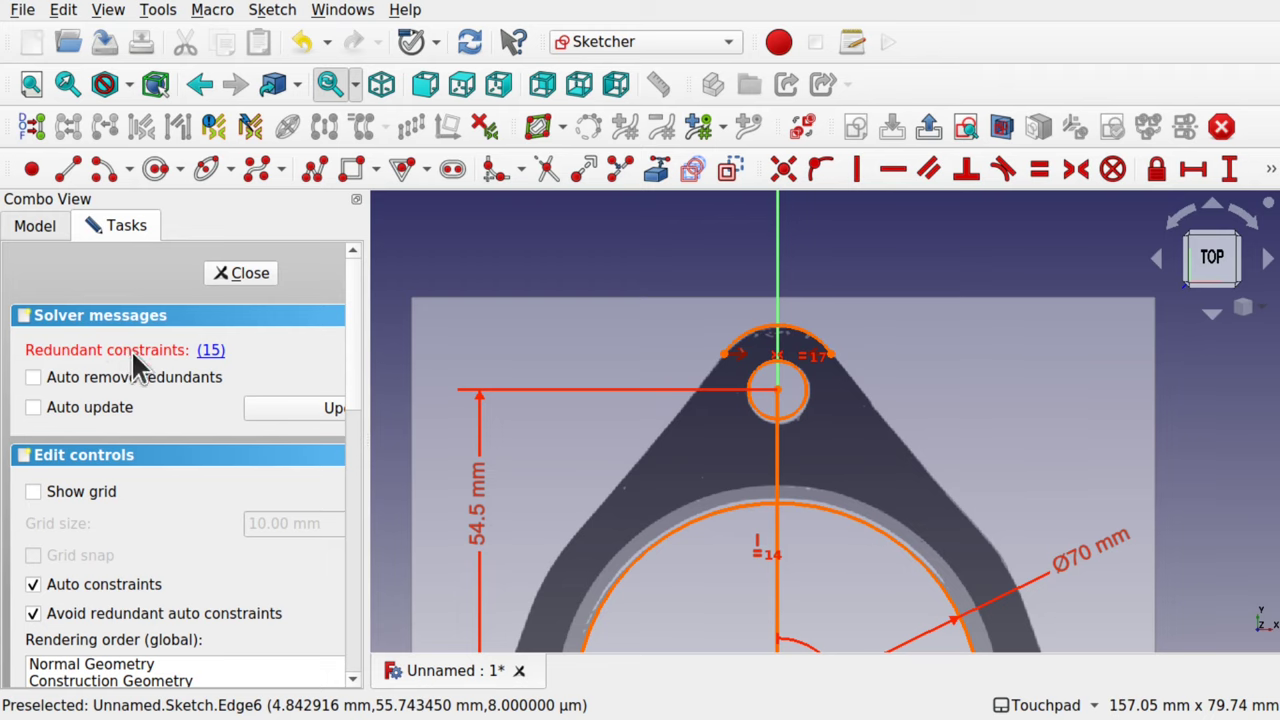
left_click(212, 352)
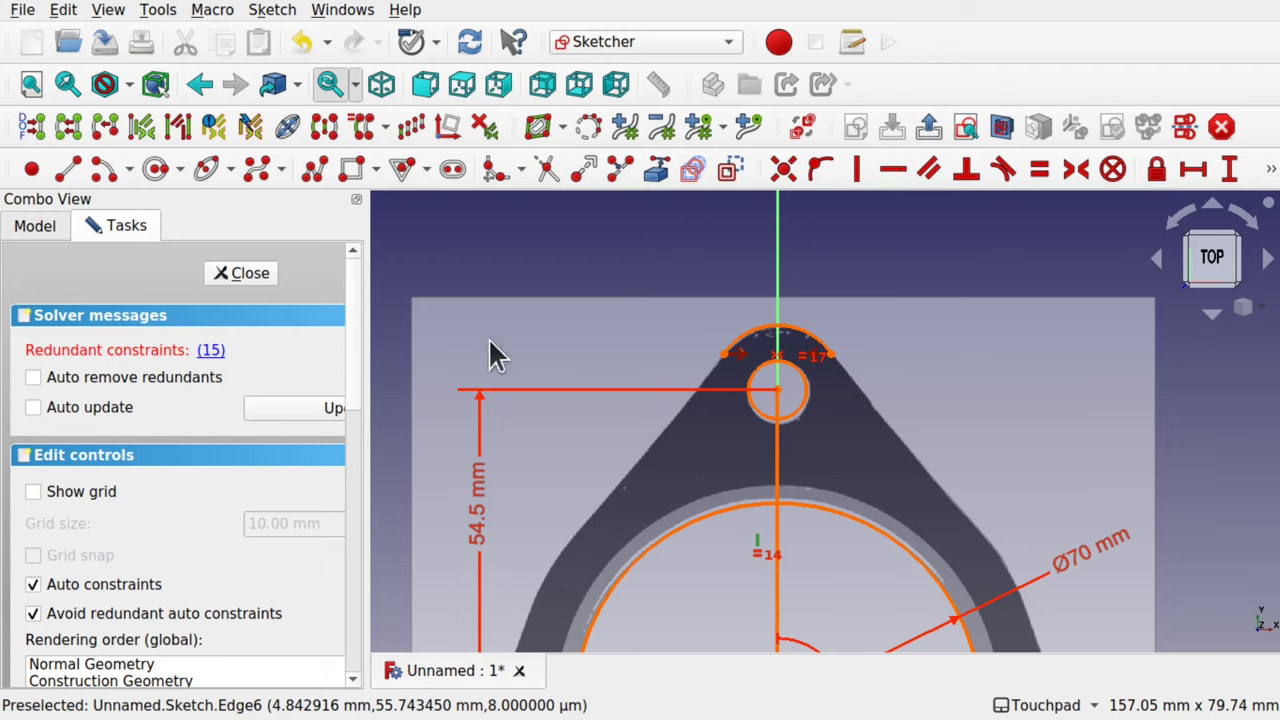
scroll(893, 568, "down", 3)
scroll(893, 568, "up", 2)
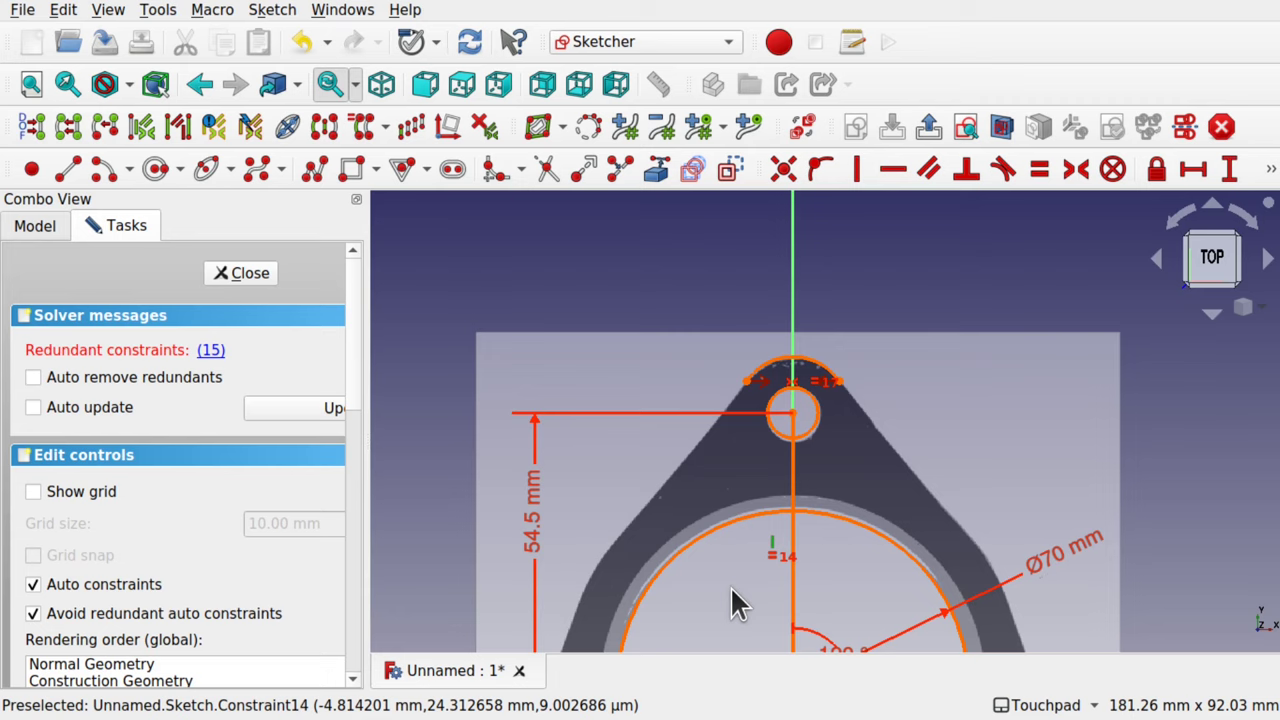
Delete the redundant vertical constraint on the upper construction line, then undo a trial drag of the top arc's endpoint
key("Delete")
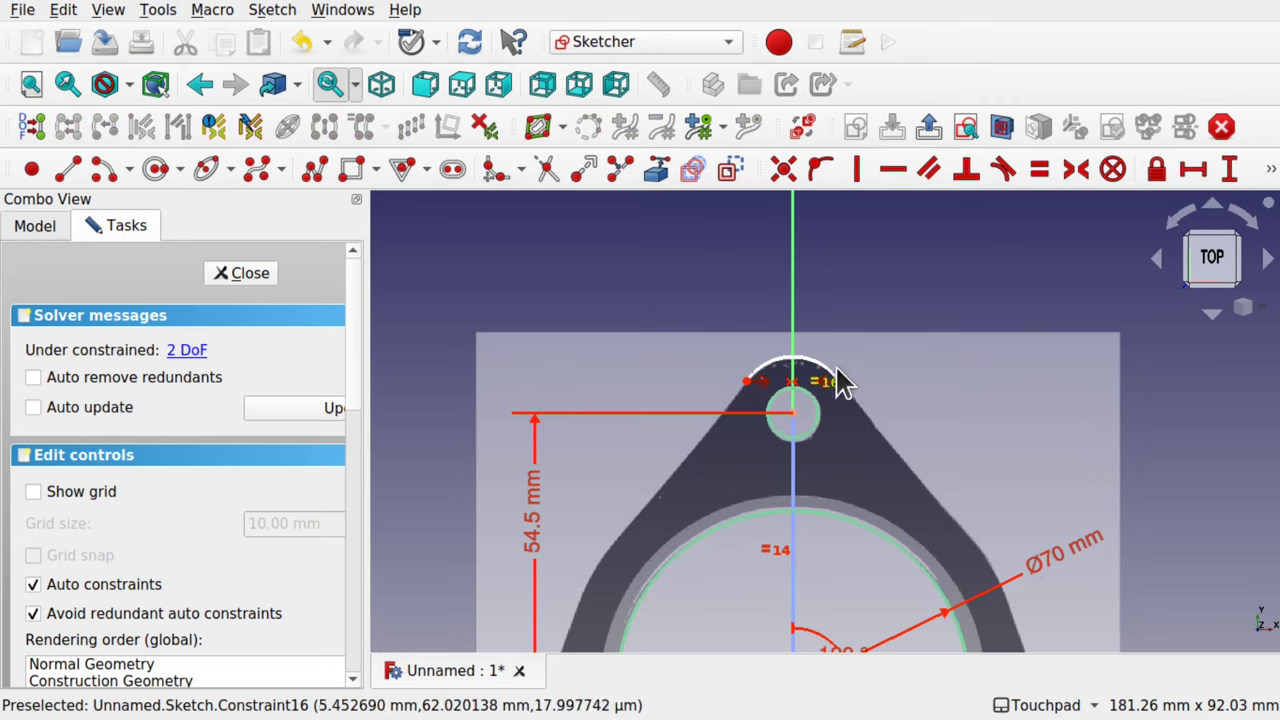
scroll(880, 432, "down", 1)
scroll(875, 432, "up", 3)
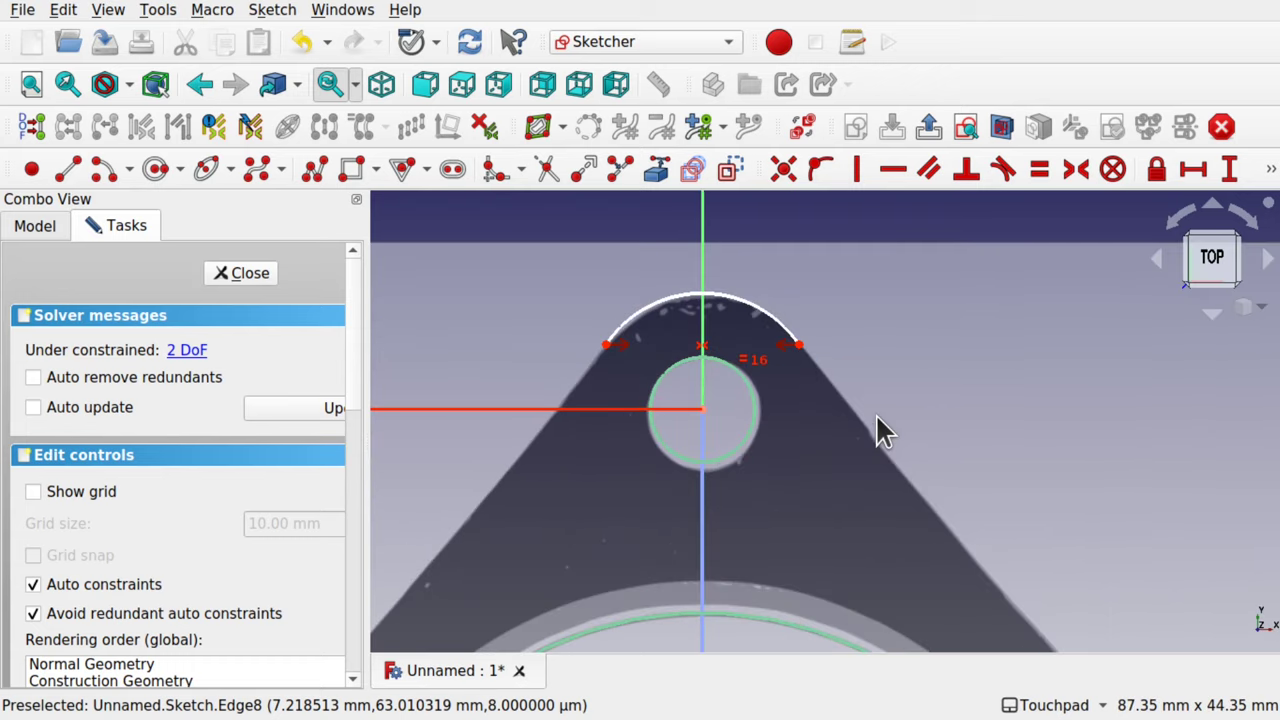
mouse_move(808, 357)
left_mouse_down()
mouse_move(809, 403)
mouse_move(803, 357)
mouse_move(815, 343)
mouse_move(817, 360)
left_mouse_up()
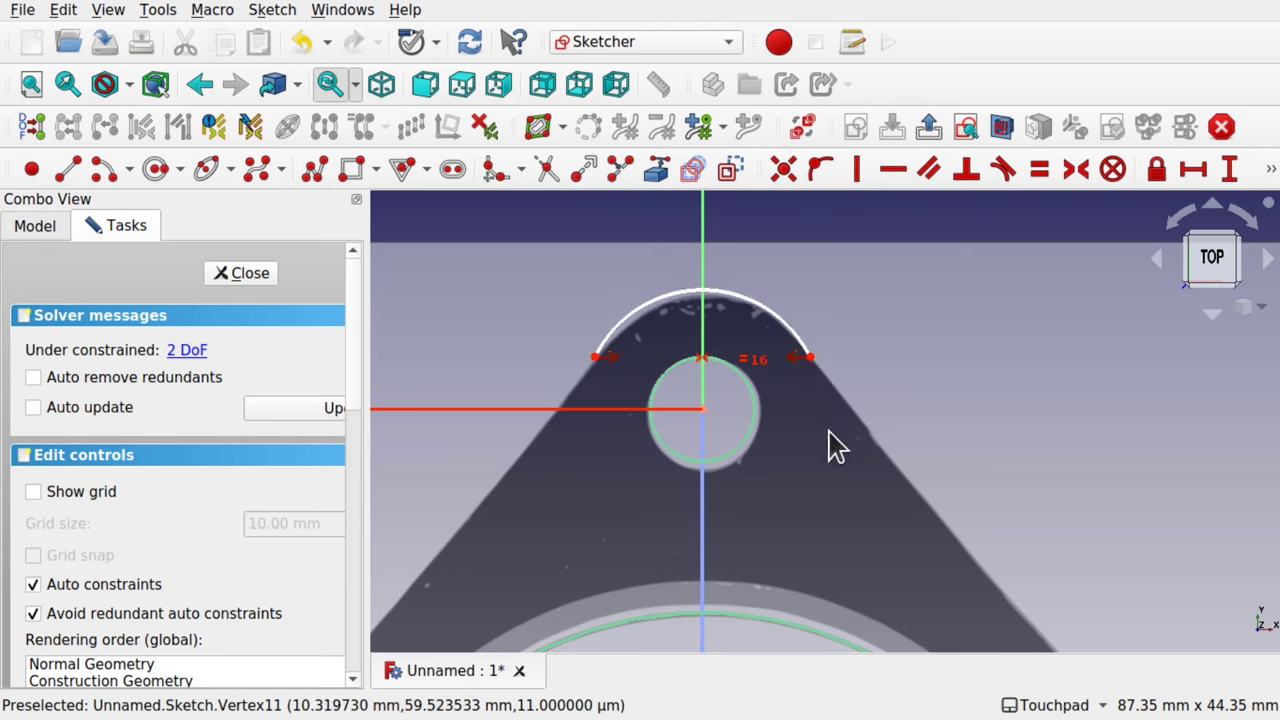
key("ctrl+z")
Constrain the radius of the arc above the top bolt hole to 11 mm
left_click(749, 314)
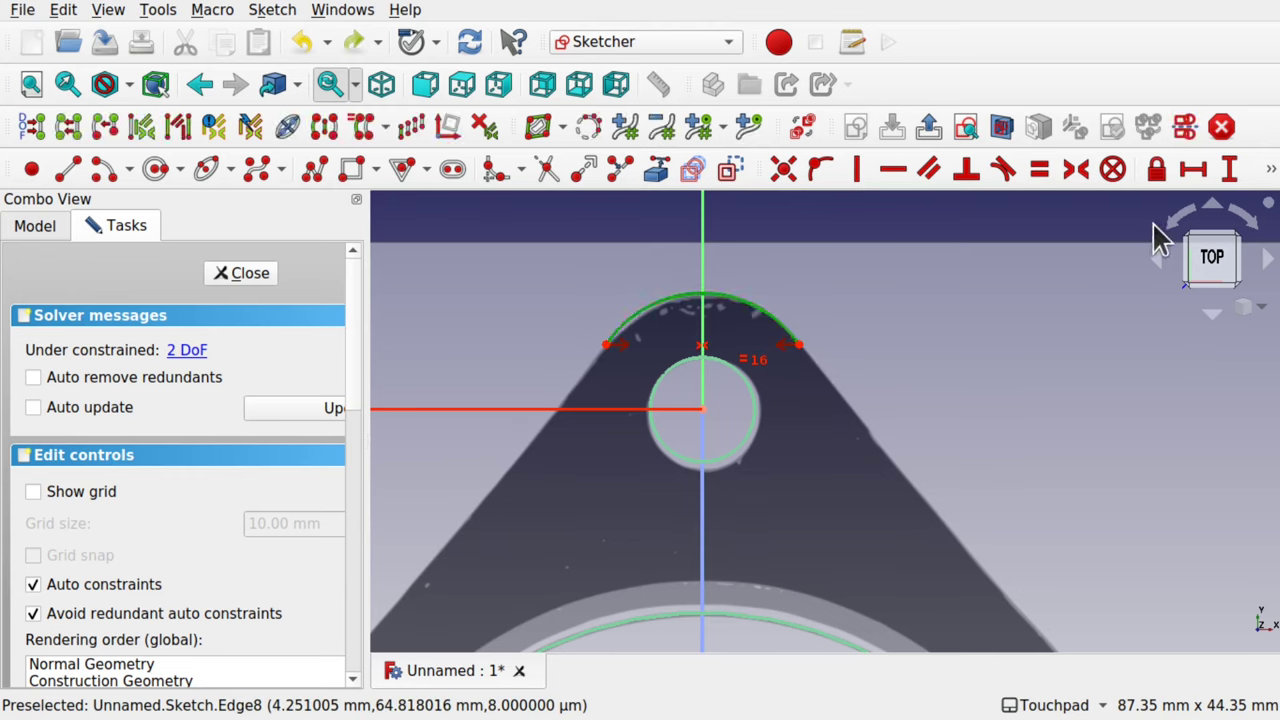
left_click(1270, 168)
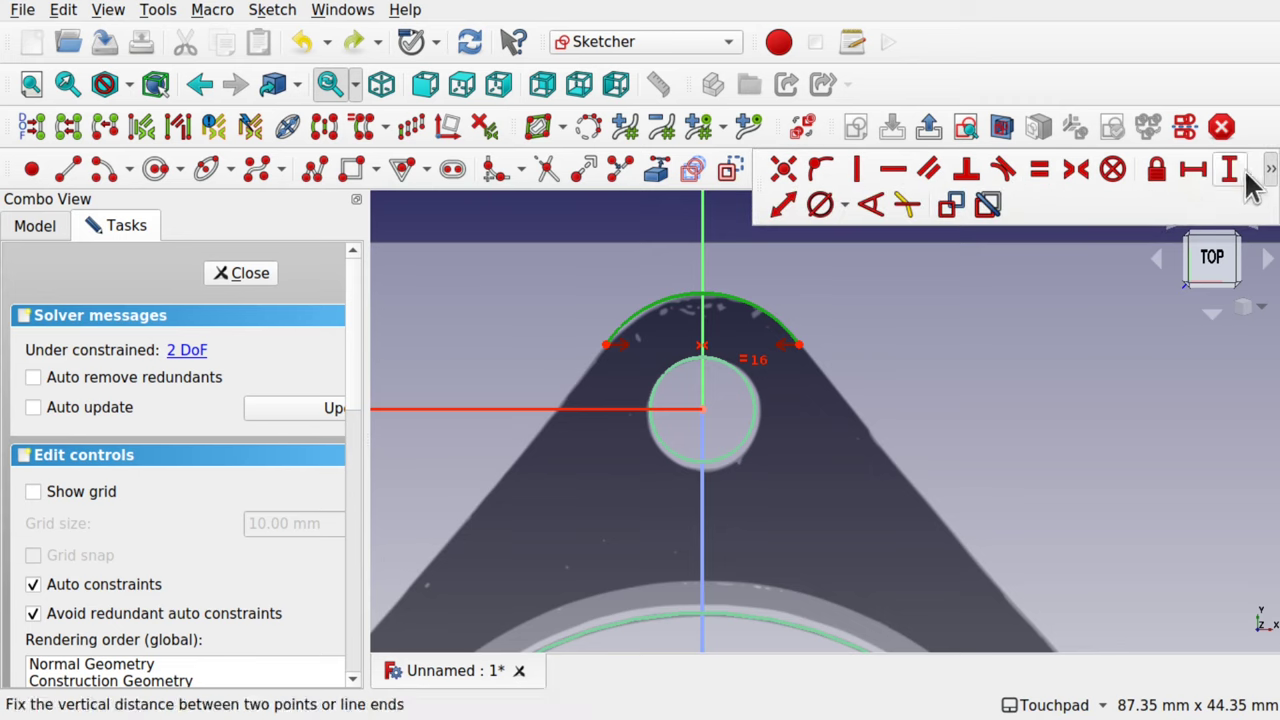
left_click(845, 206)
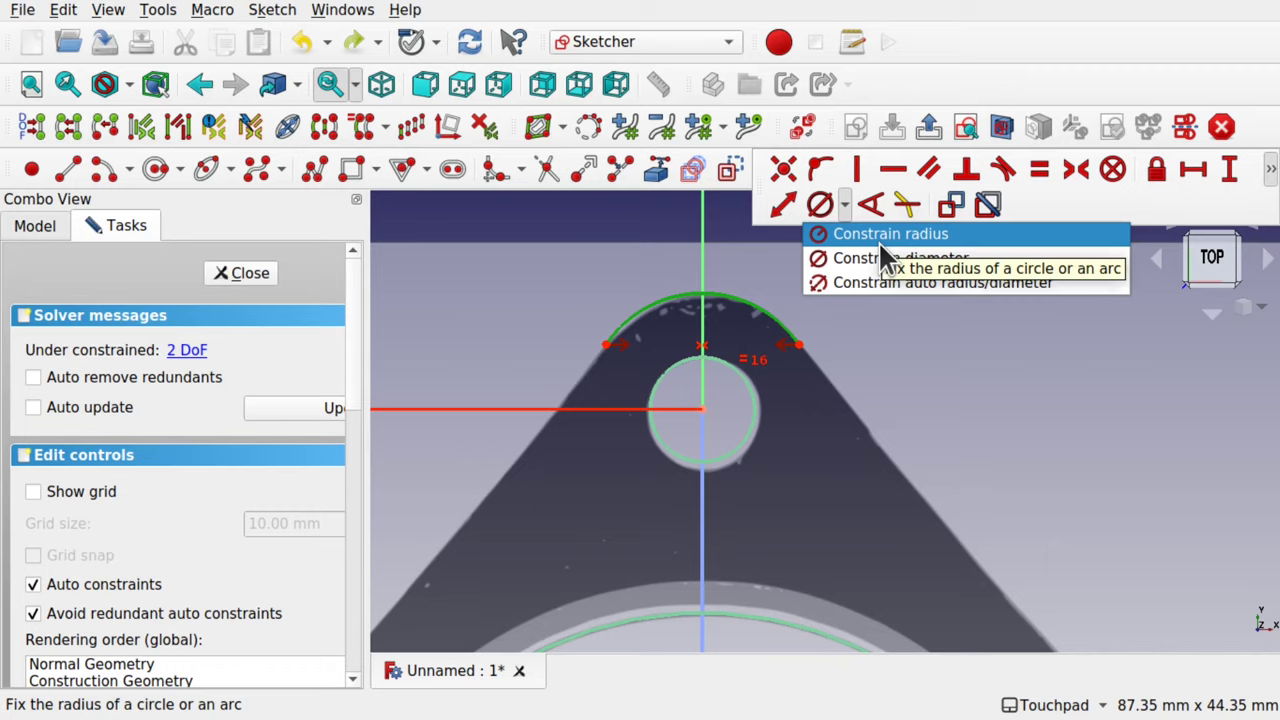
left_click(878, 234)
type("11")
key("Return")
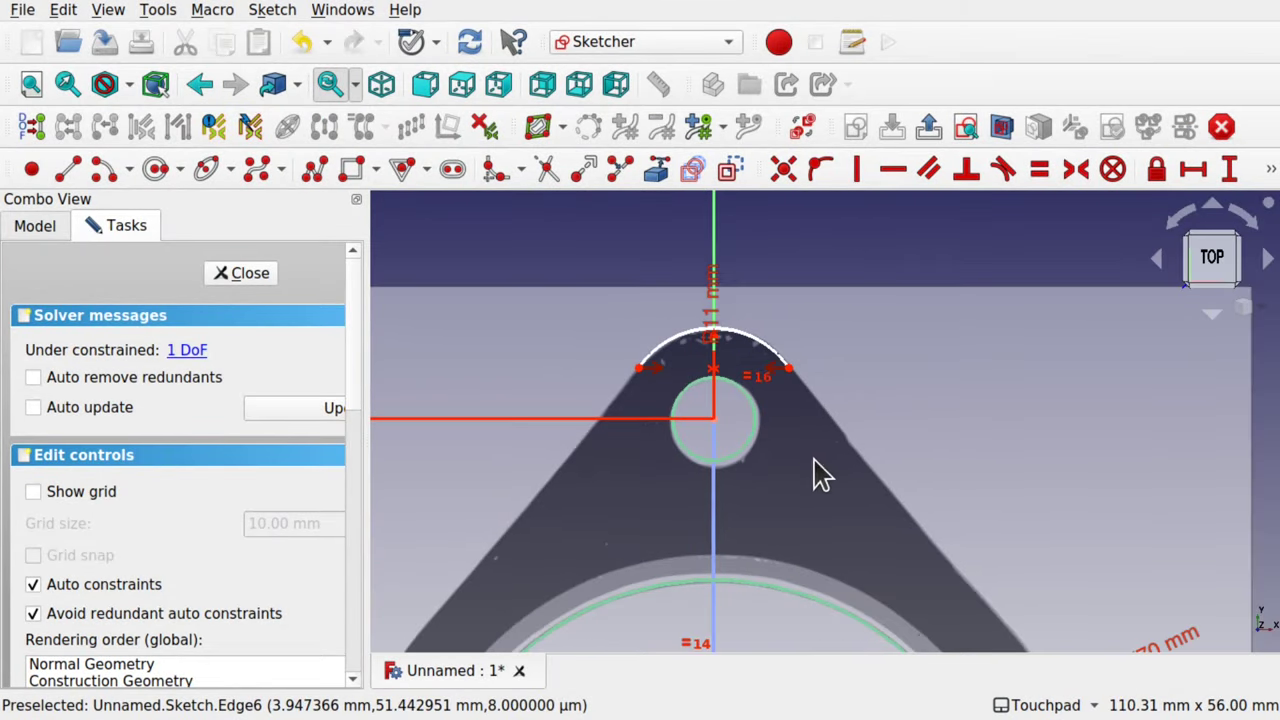
Sketch a straight line from the top arc's right endpoint down along the flange's right edge, ending at about (33, 32) mm
mouse_move(823, 474)
middle_mouse_down()
mouse_move(730, 290)
mouse_move(680, 355)
middle_mouse_up()
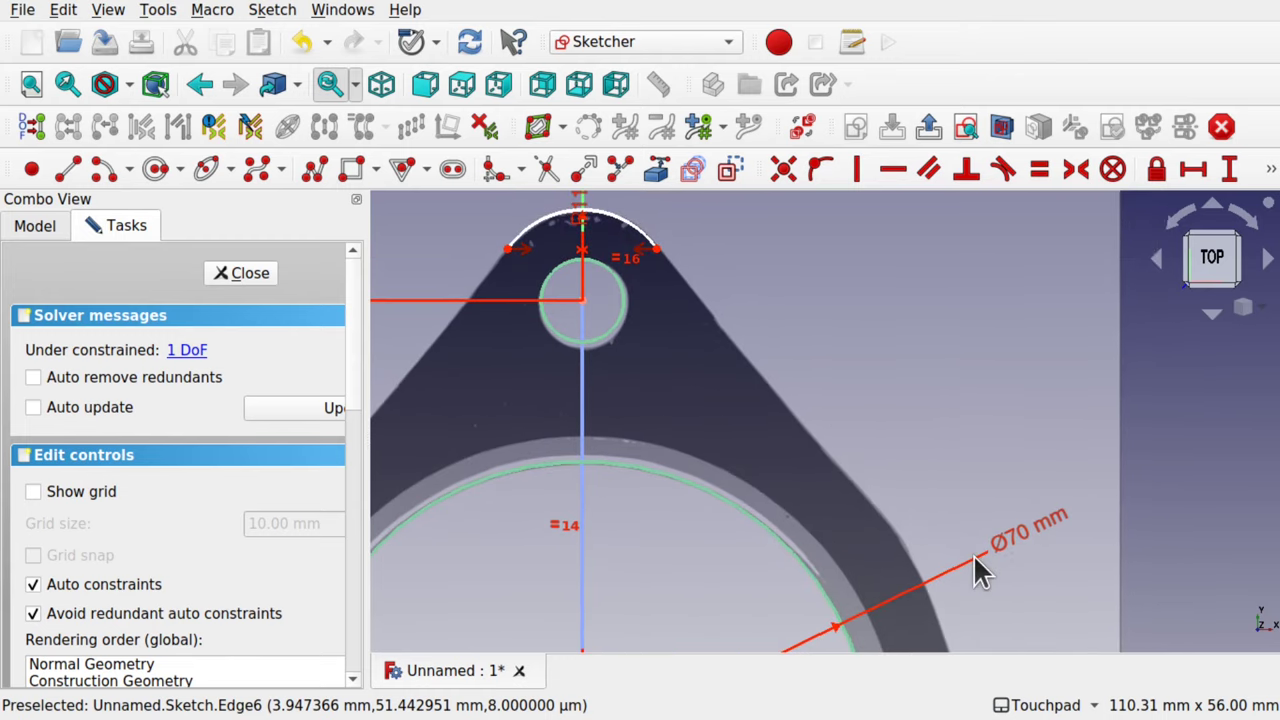
left_click(68, 169)
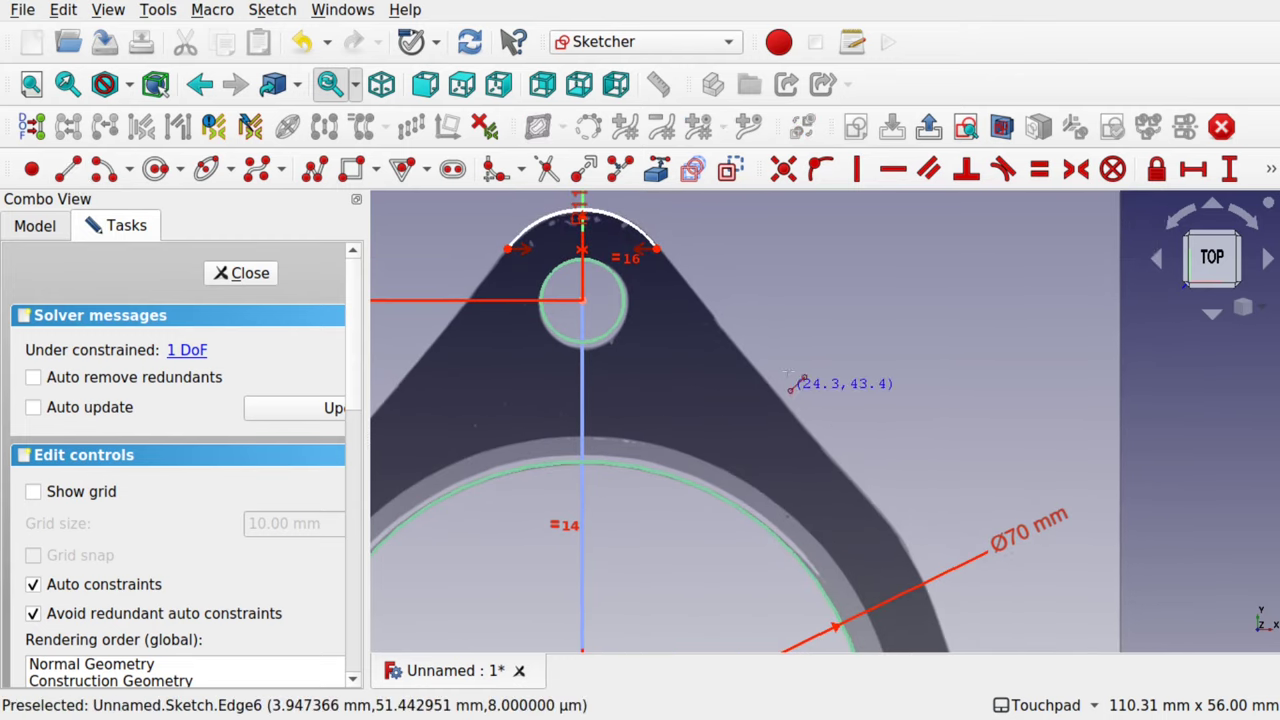
left_click(657, 250)
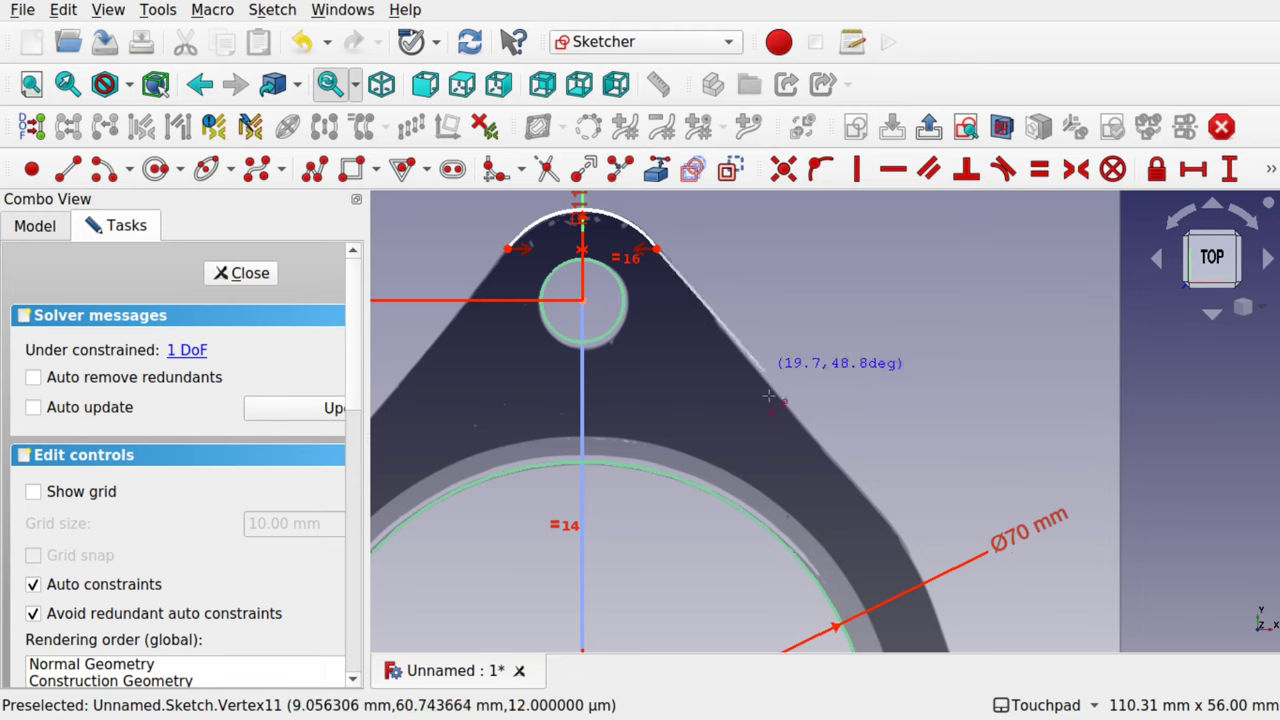
left_click(852, 486)
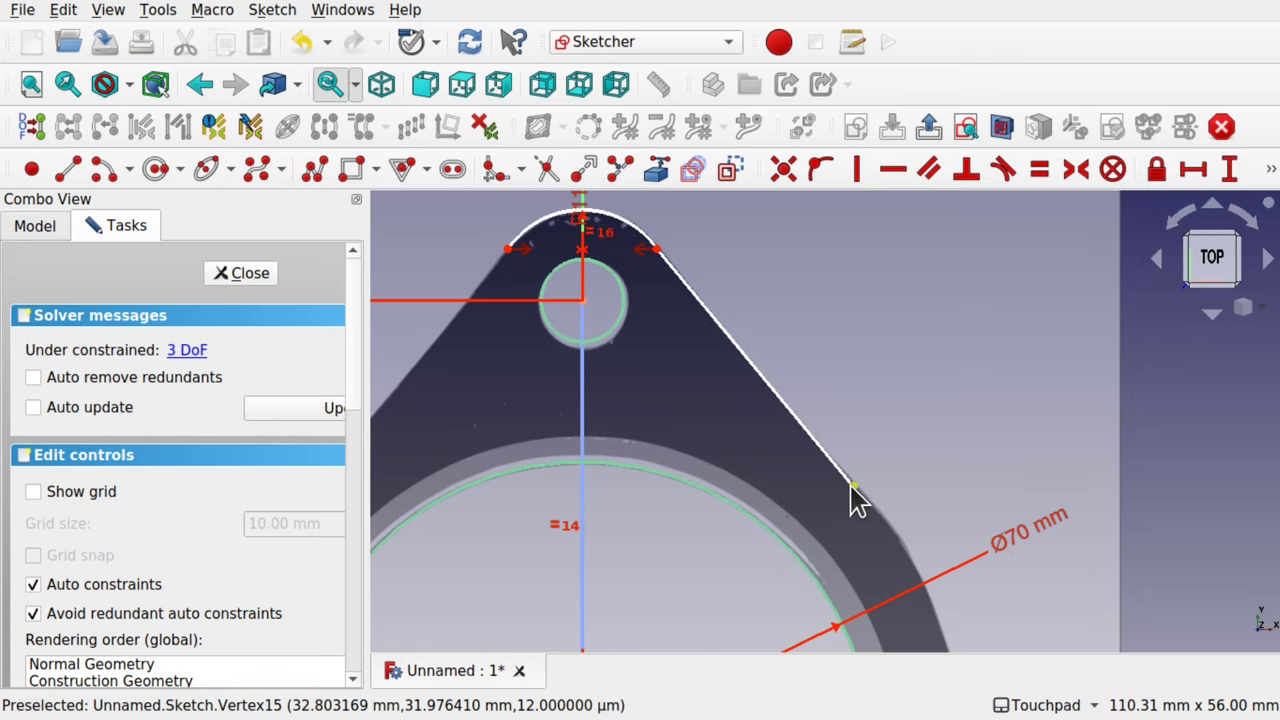
mouse_move(851, 487)
left_mouse_down()
mouse_move(789, 496)
mouse_move(829, 505)
mouse_move(794, 499)
mouse_move(848, 476)
mouse_move(934, 377)
mouse_move(889, 446)
mouse_move(851, 466)
mouse_move(860, 490)
left_mouse_up()
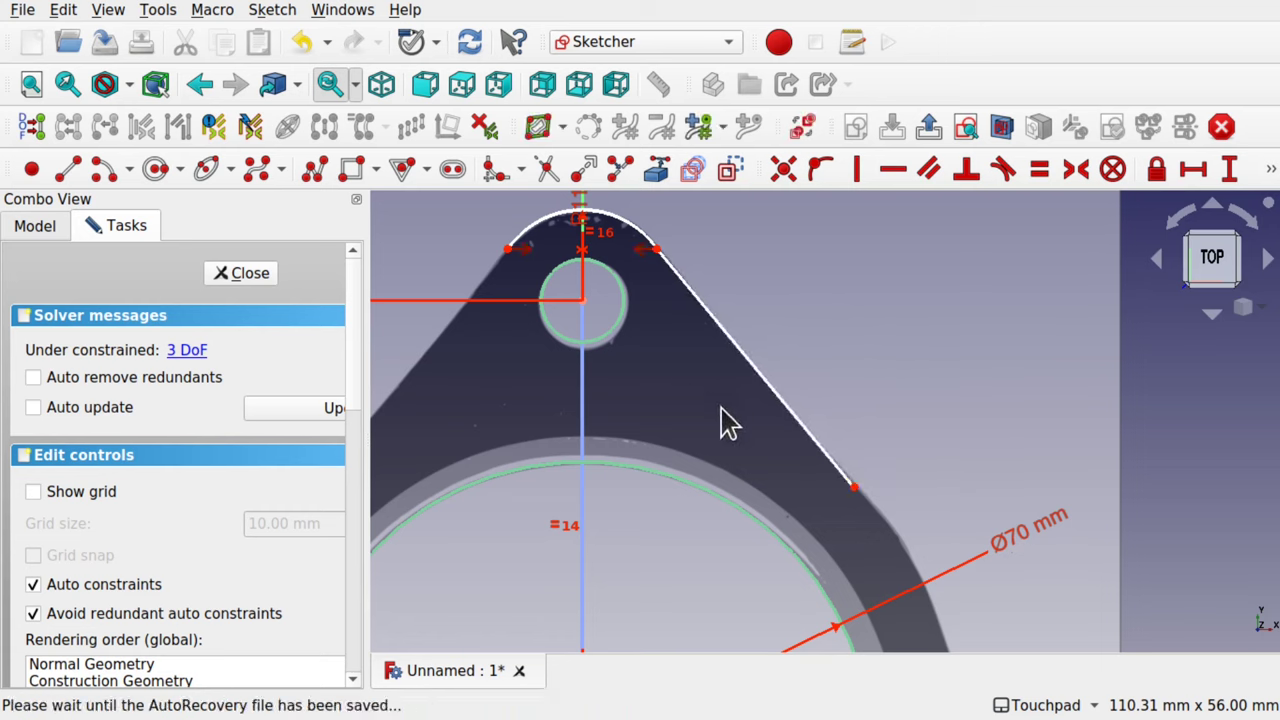
Make the new edge line tangent to the top arc and accept the constraint substitution
left_click(705, 312)
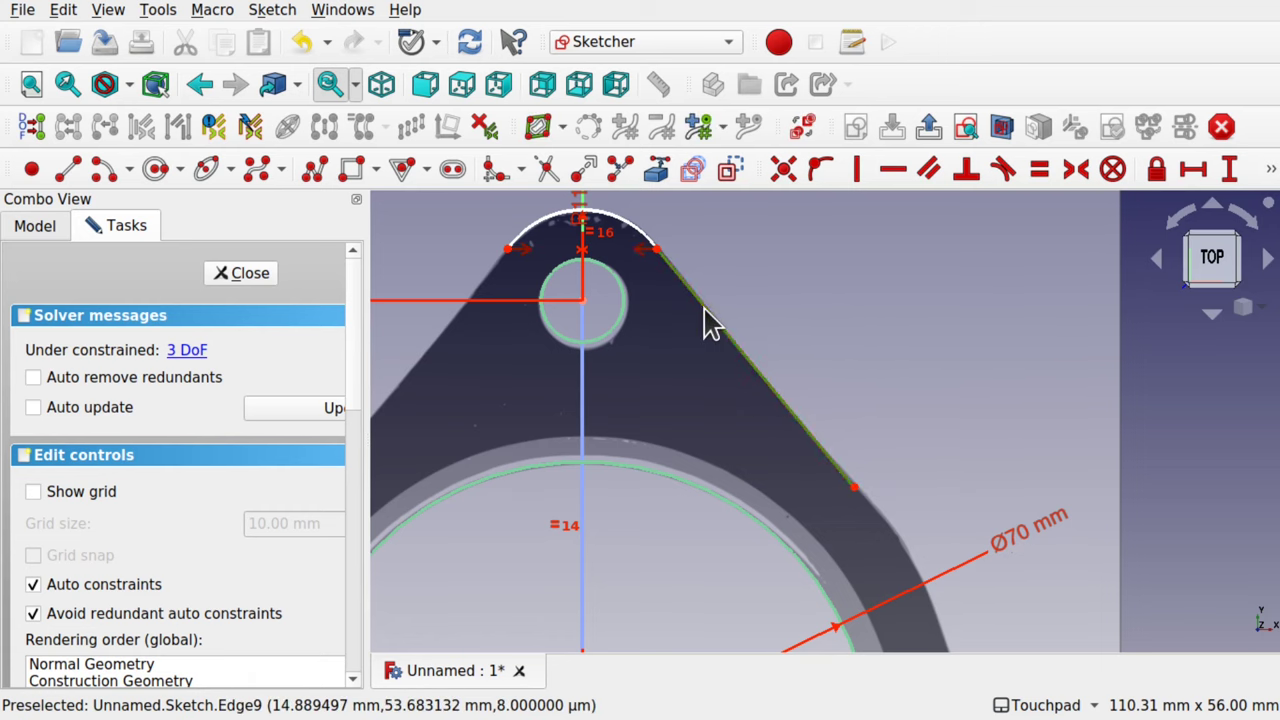
left_click(628, 226)
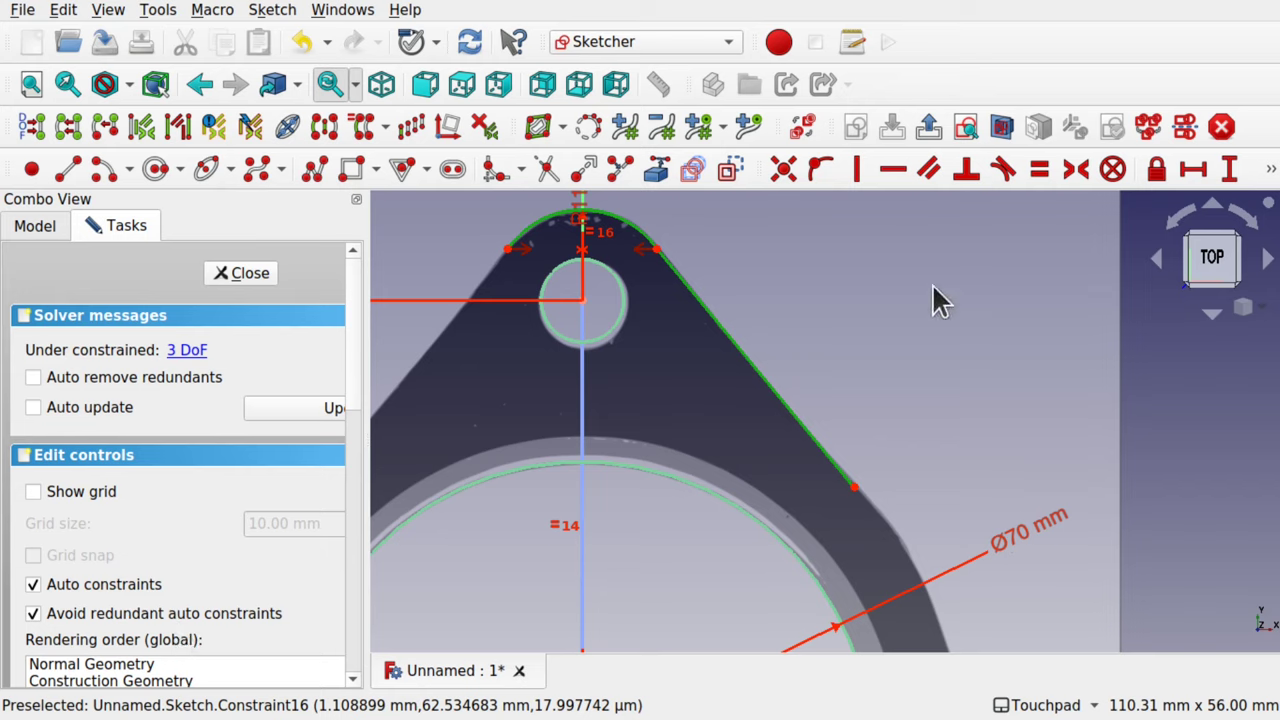
left_click(1002, 180)
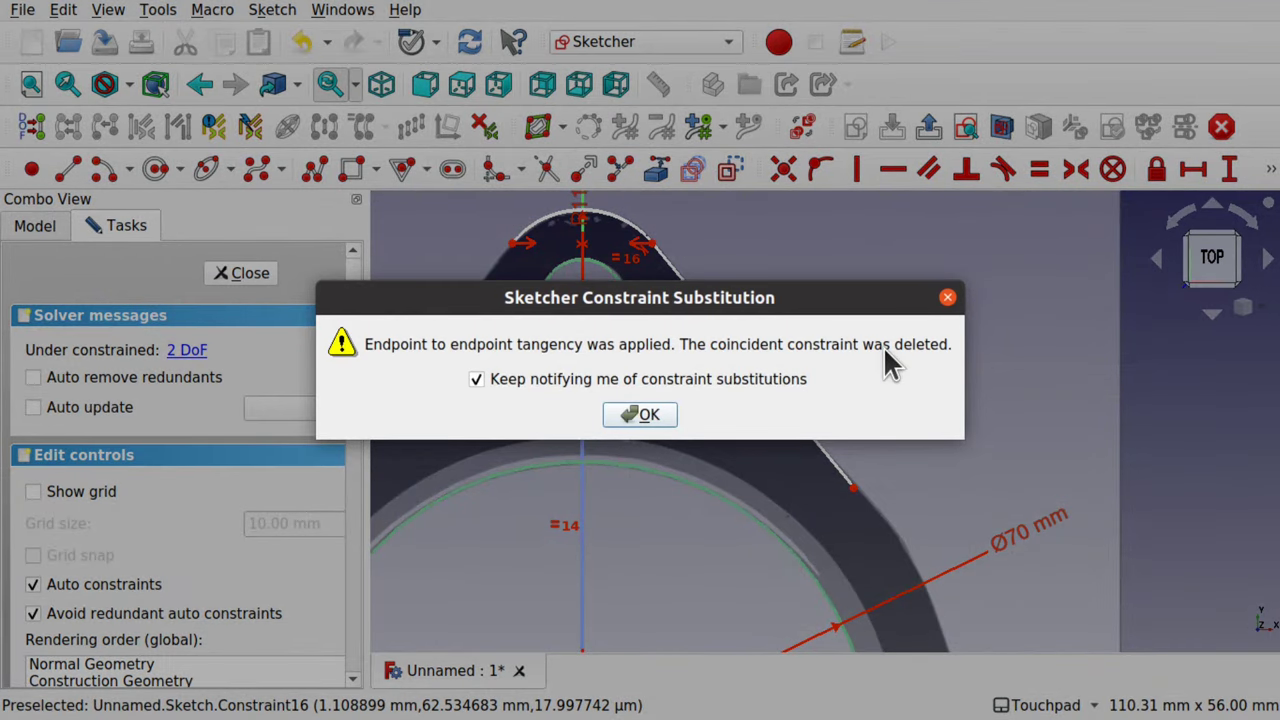
left_click(635, 420)
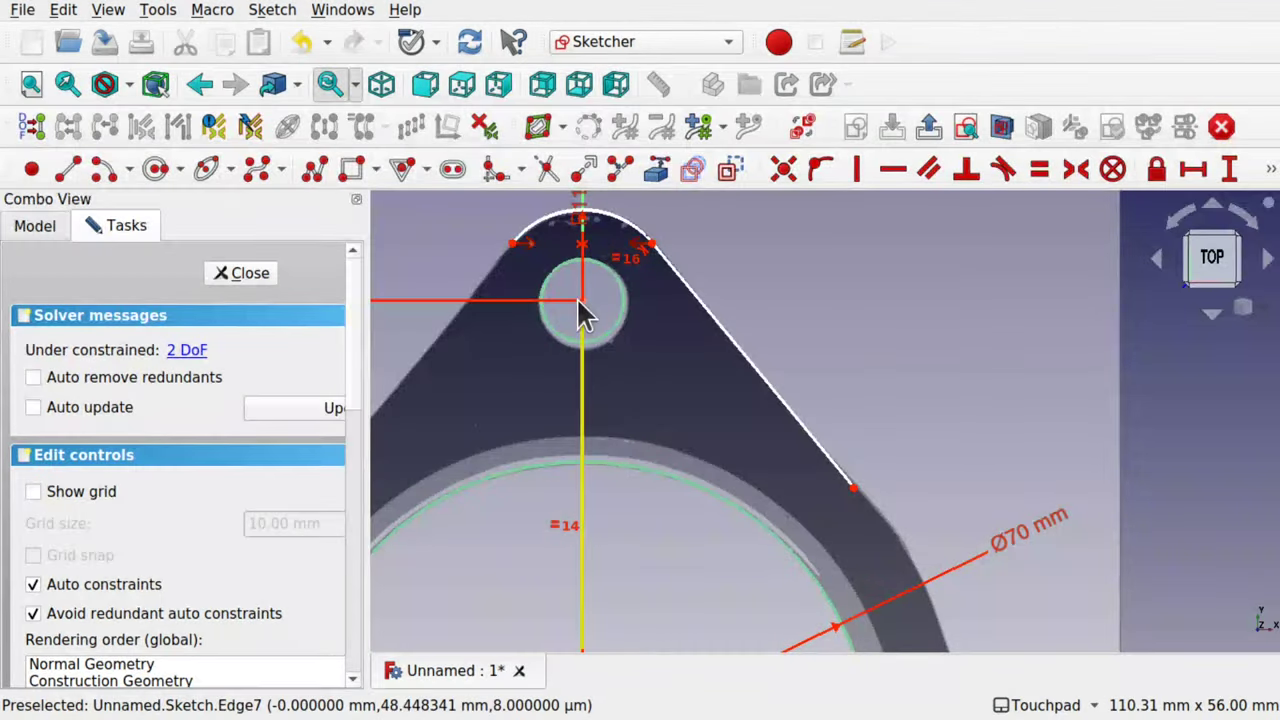
Move the edge line's free lower endpoint further down along the flange outline to about (37, 28) mm
scroll(650, 262, "up", 2)
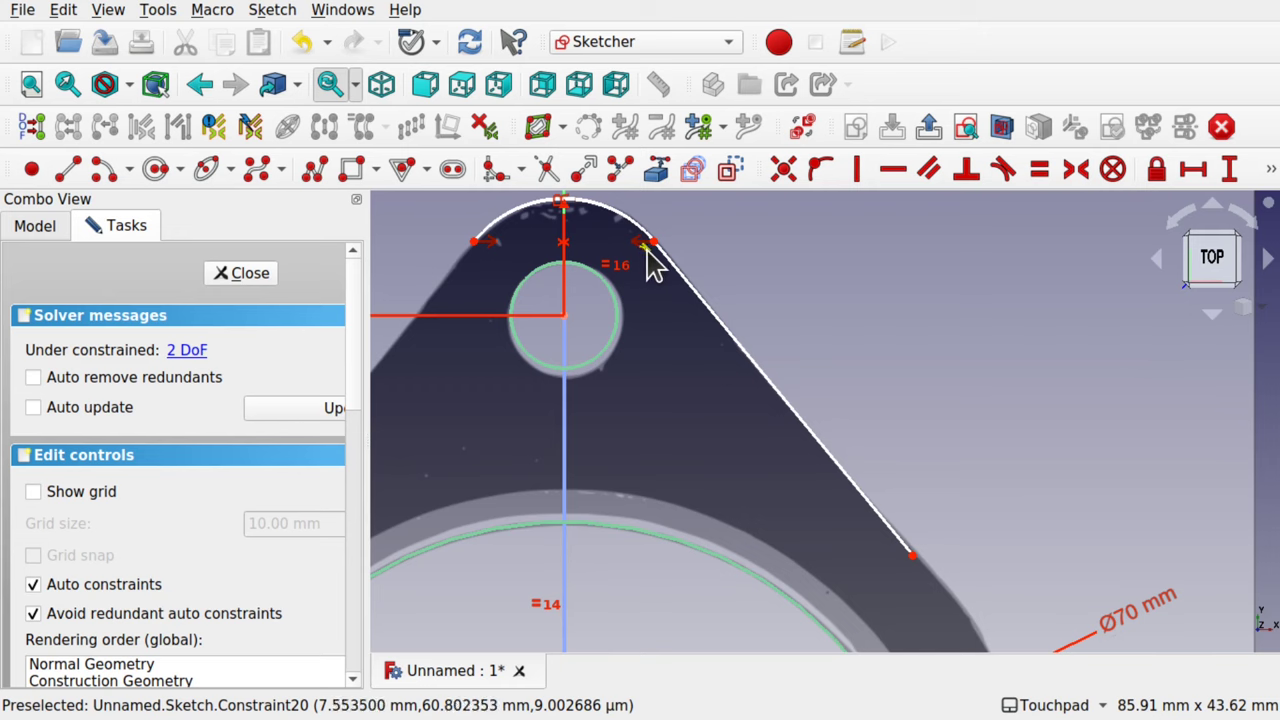
scroll(890, 580, "down", 3)
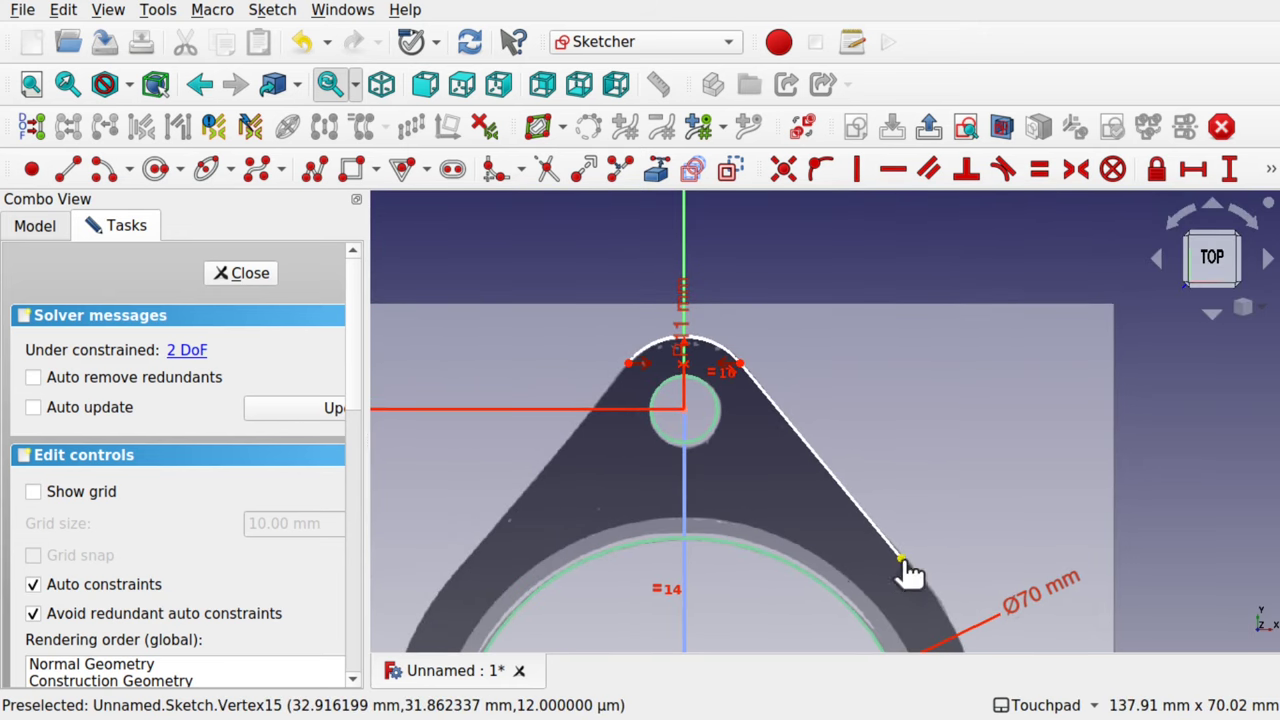
left_click_drag(908, 572, 930, 590)
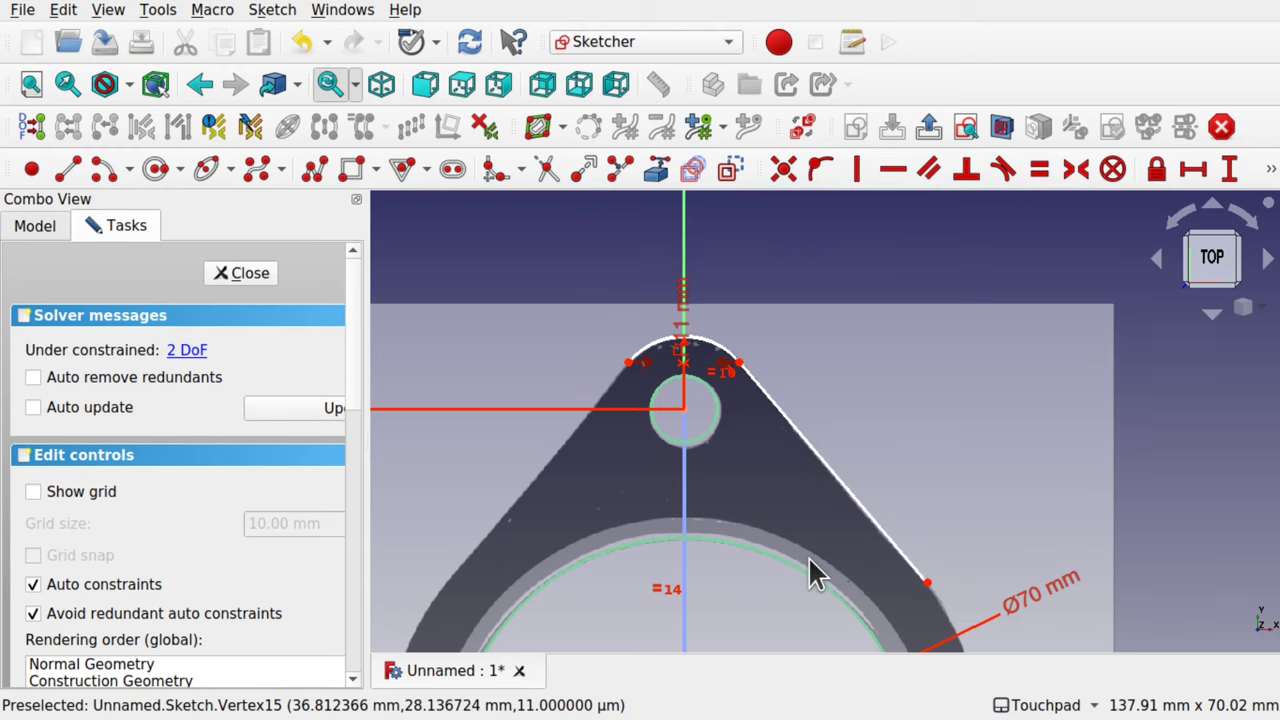
Sketch an arc of about 14 mm radius centred on the lower-right bolt hole, around the outside of that corner
scroll(811, 574, "up", 1)
scroll(800, 560, "down", 2)
scroll(780, 480, "down", 2)
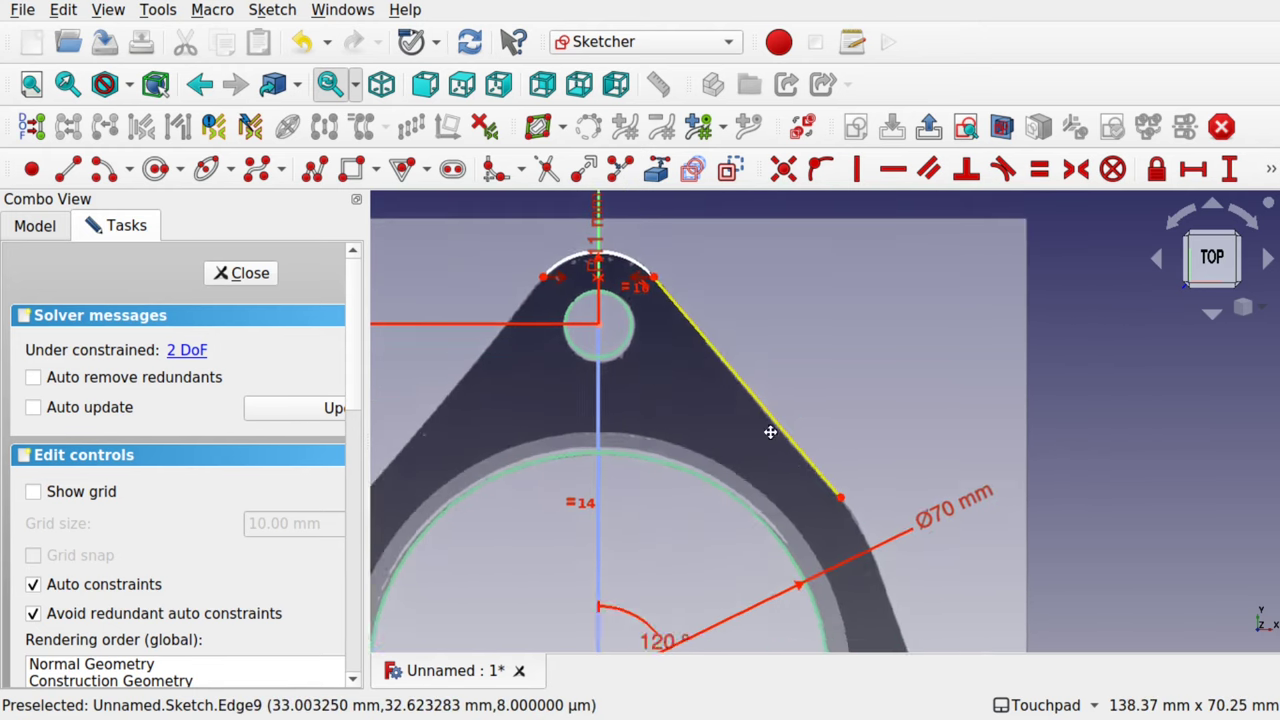
scroll(770, 432, "down", 3)
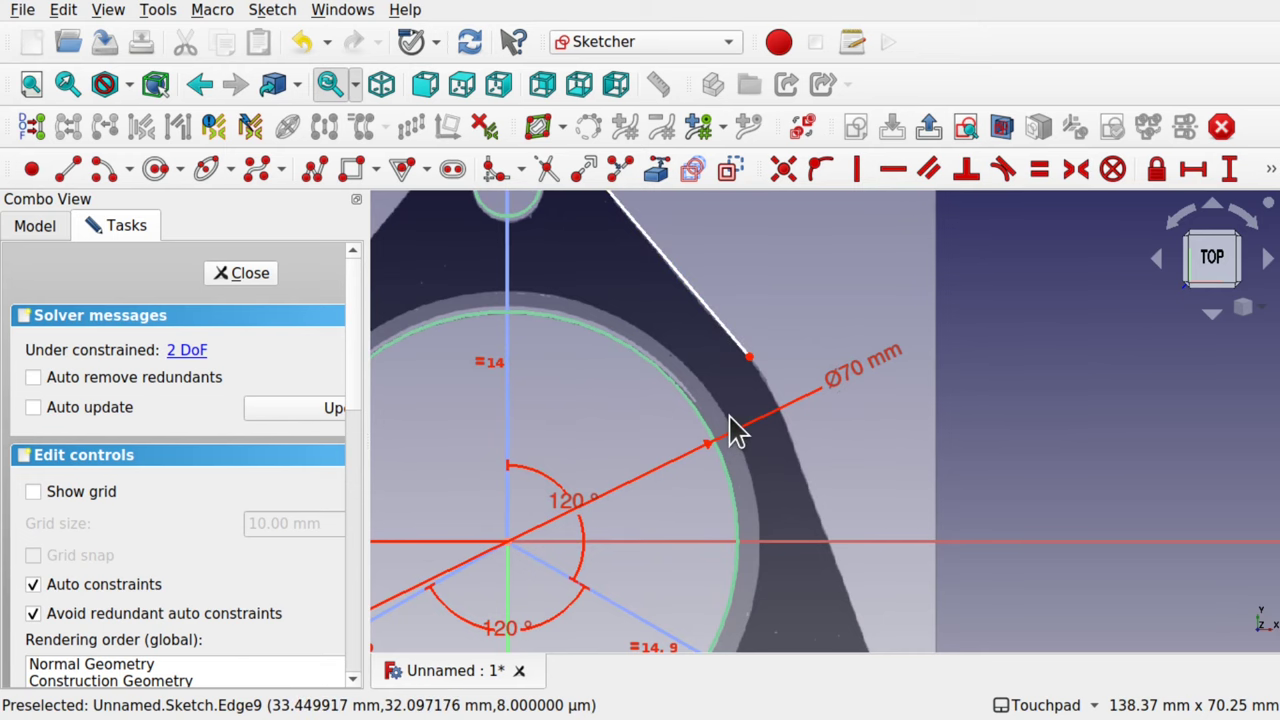
scroll(735, 432, "down", 4)
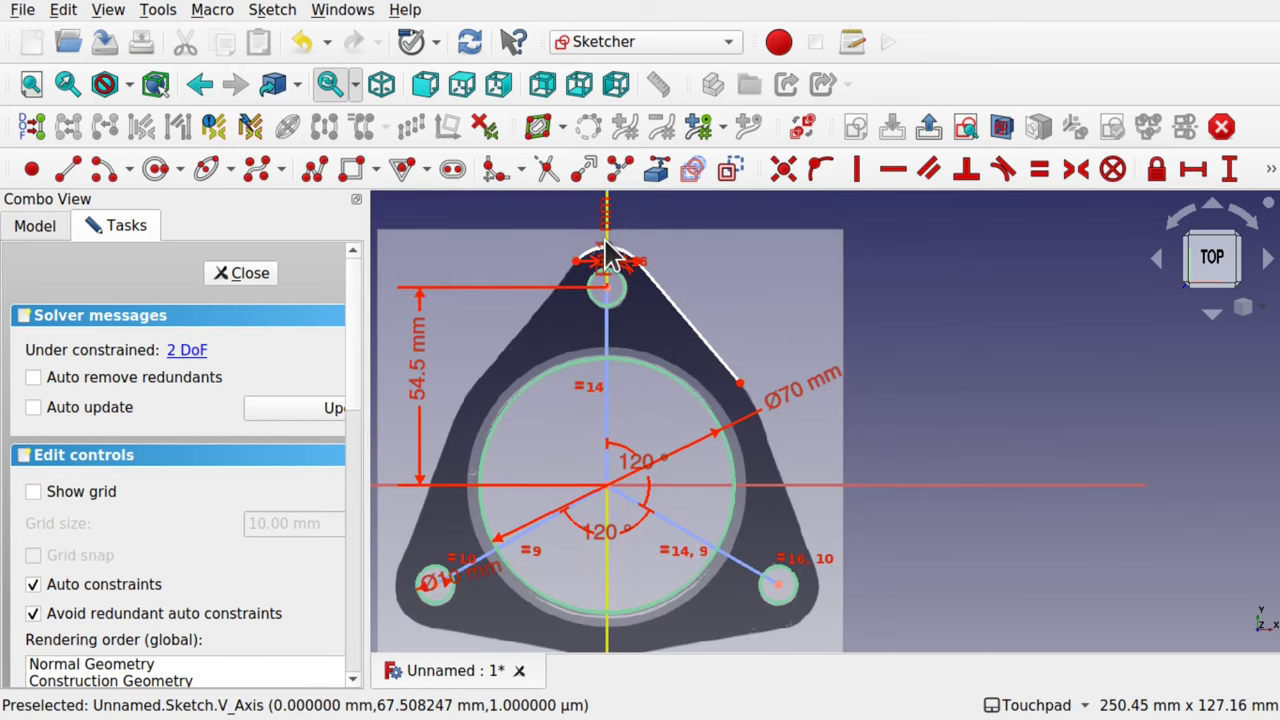
key("shift")
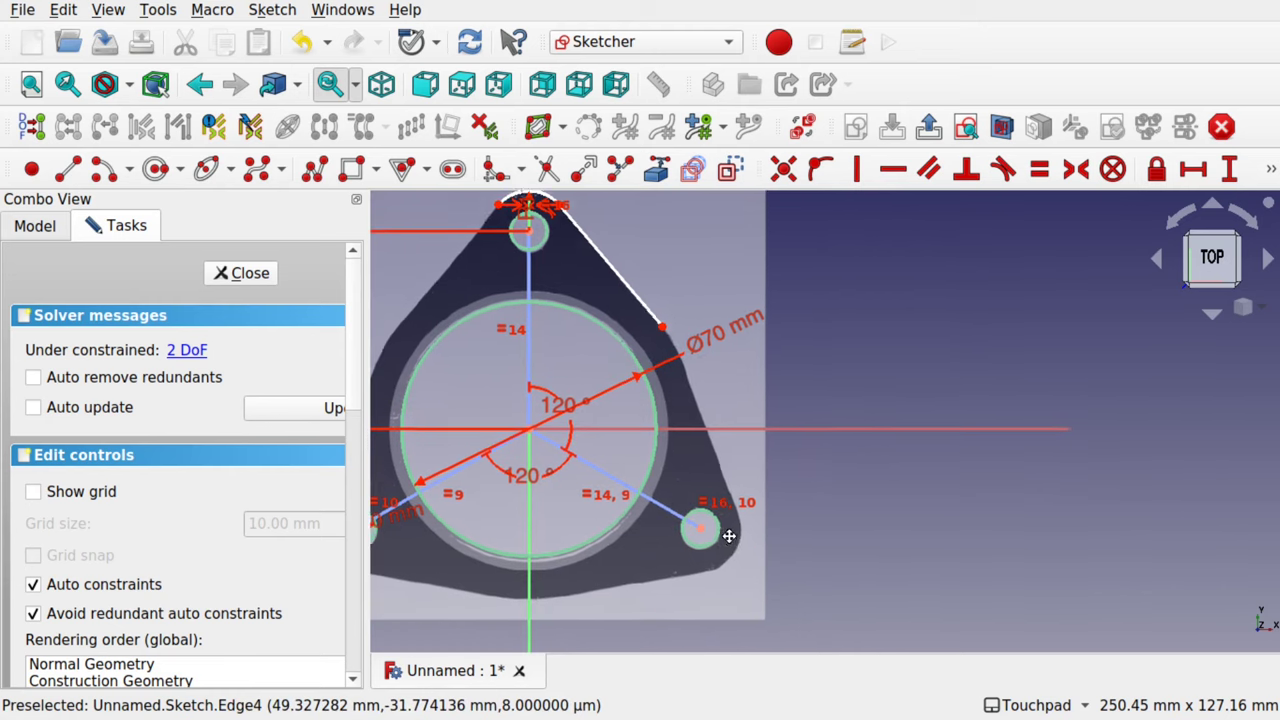
left_click(100, 170)
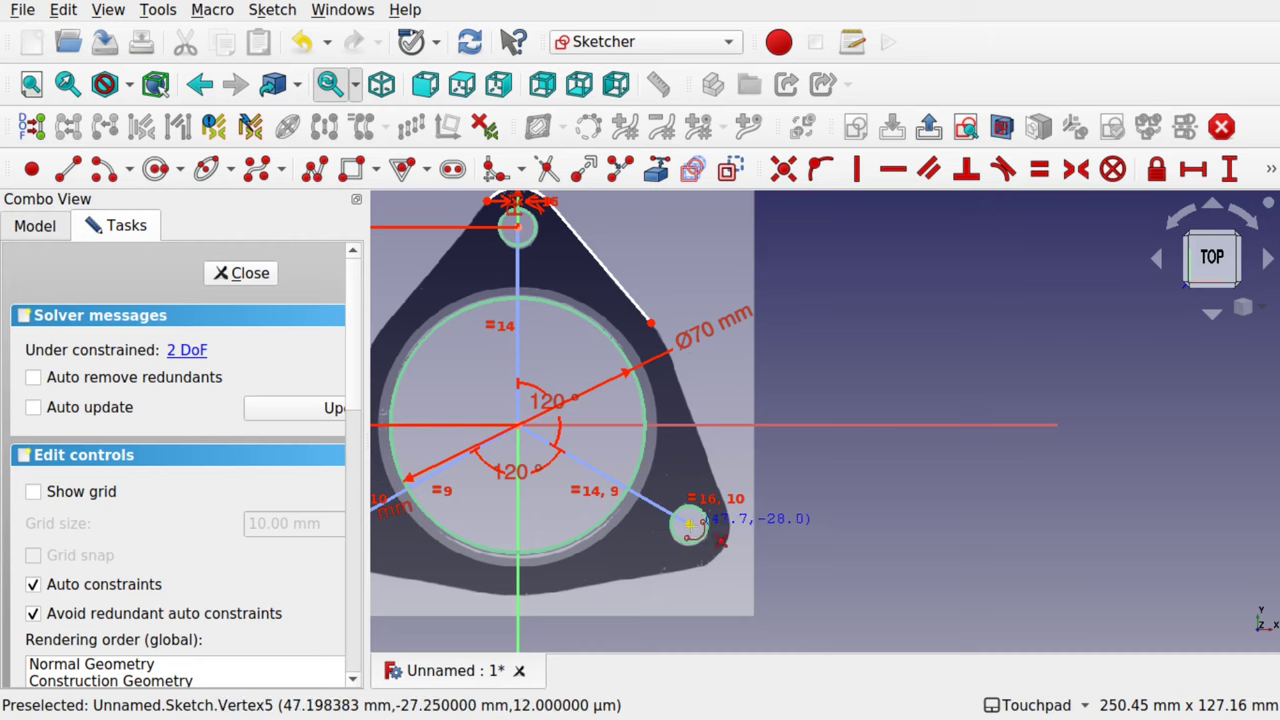
left_click(689, 524)
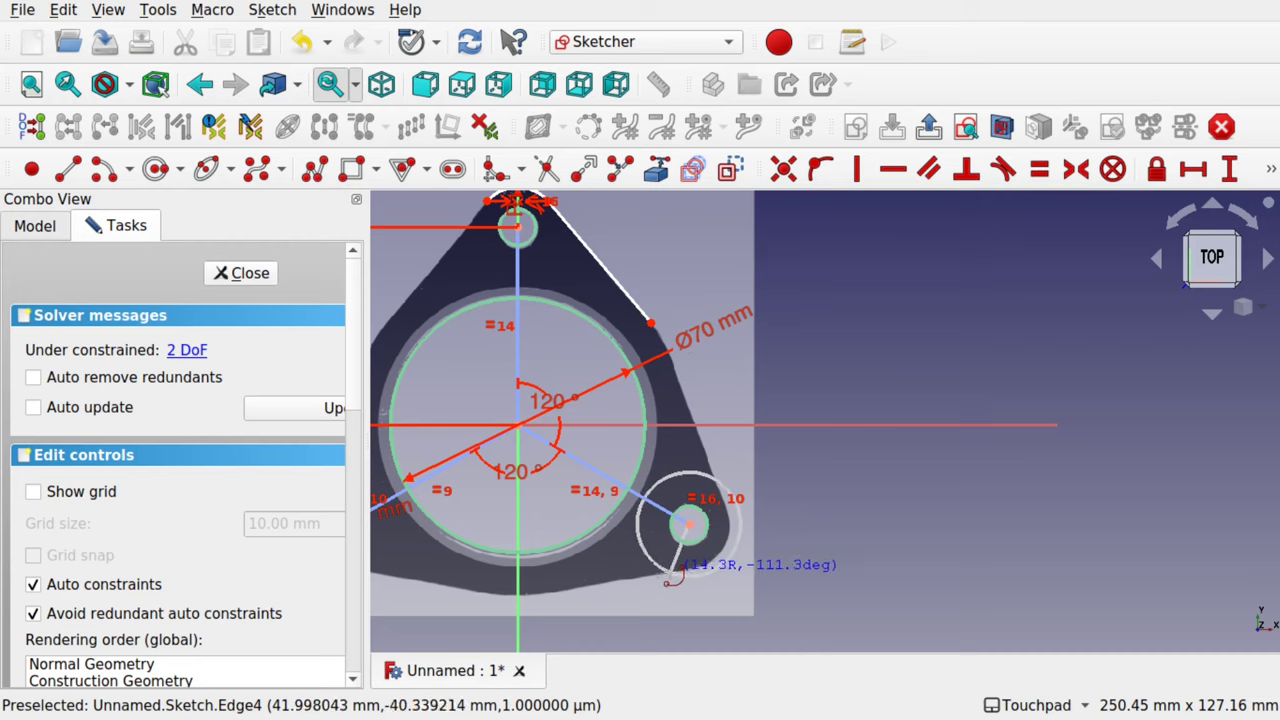
left_click(676, 578)
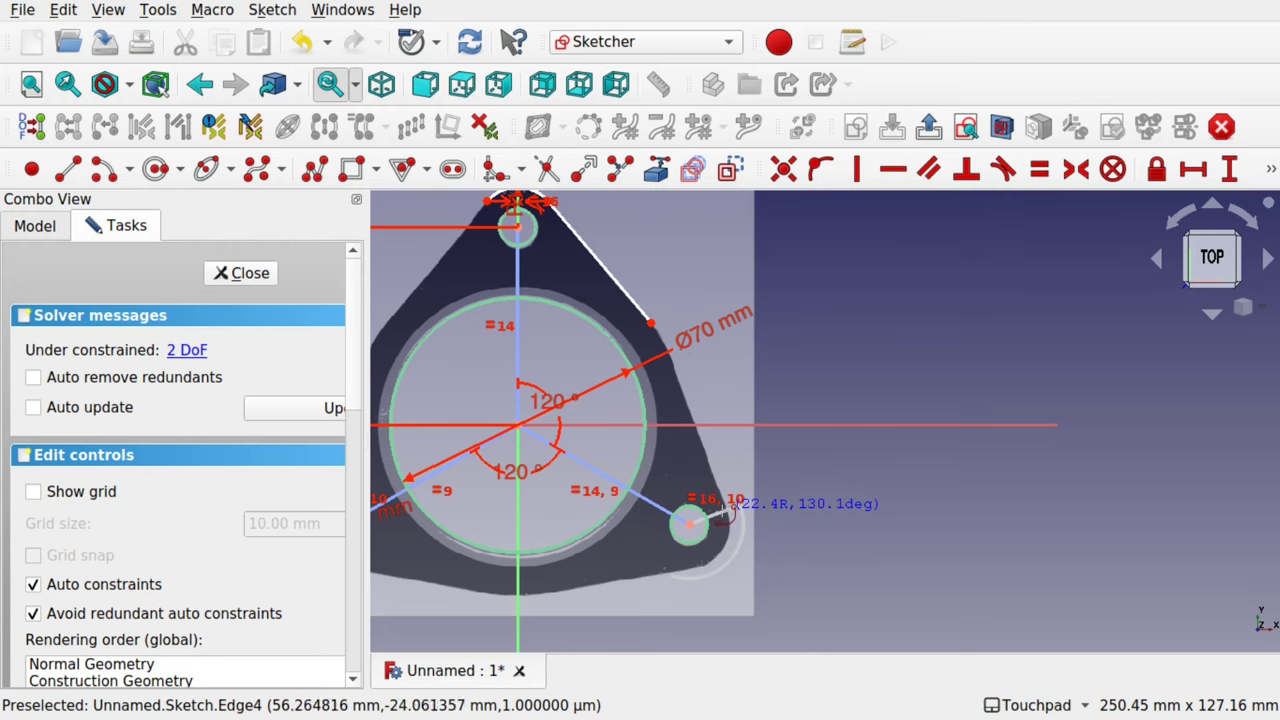
left_click(722, 512)
Reshape the lower-right corner arc by moving its curve and endpoints to roughly follow the flange's rounded corner
scroll(724, 528, "up", 5)
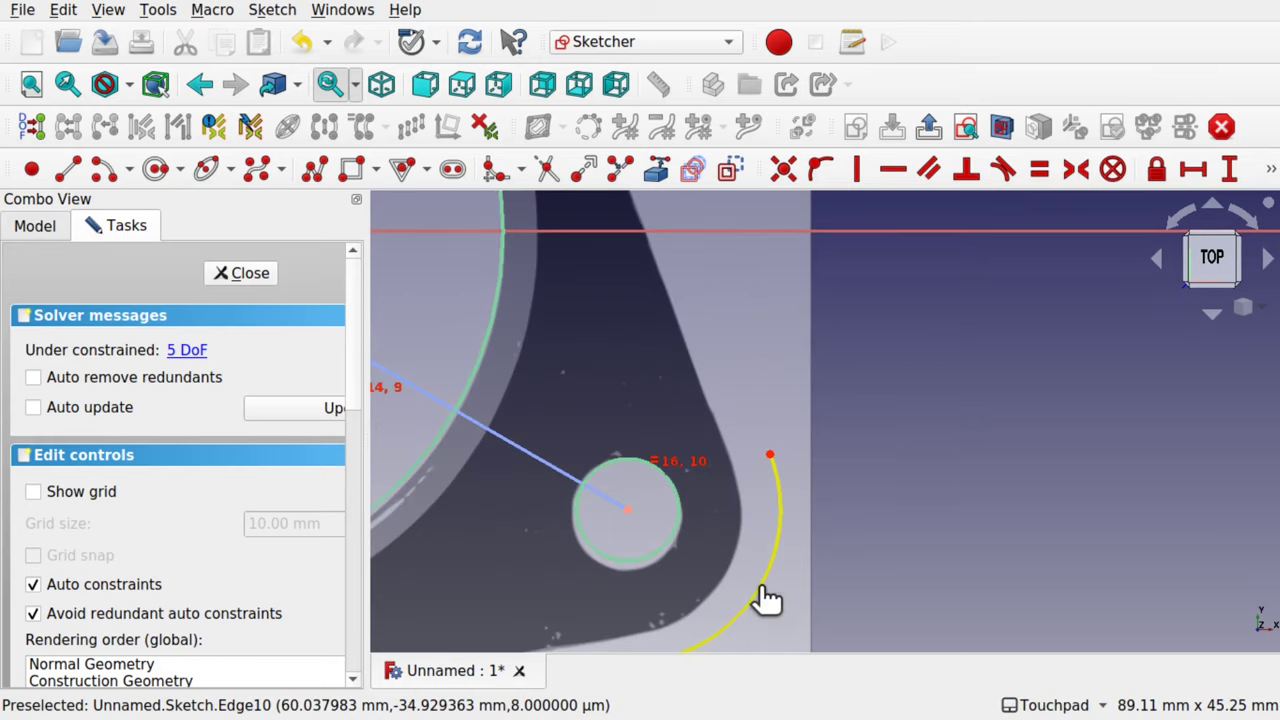
left_click_drag(762, 592, 734, 574)
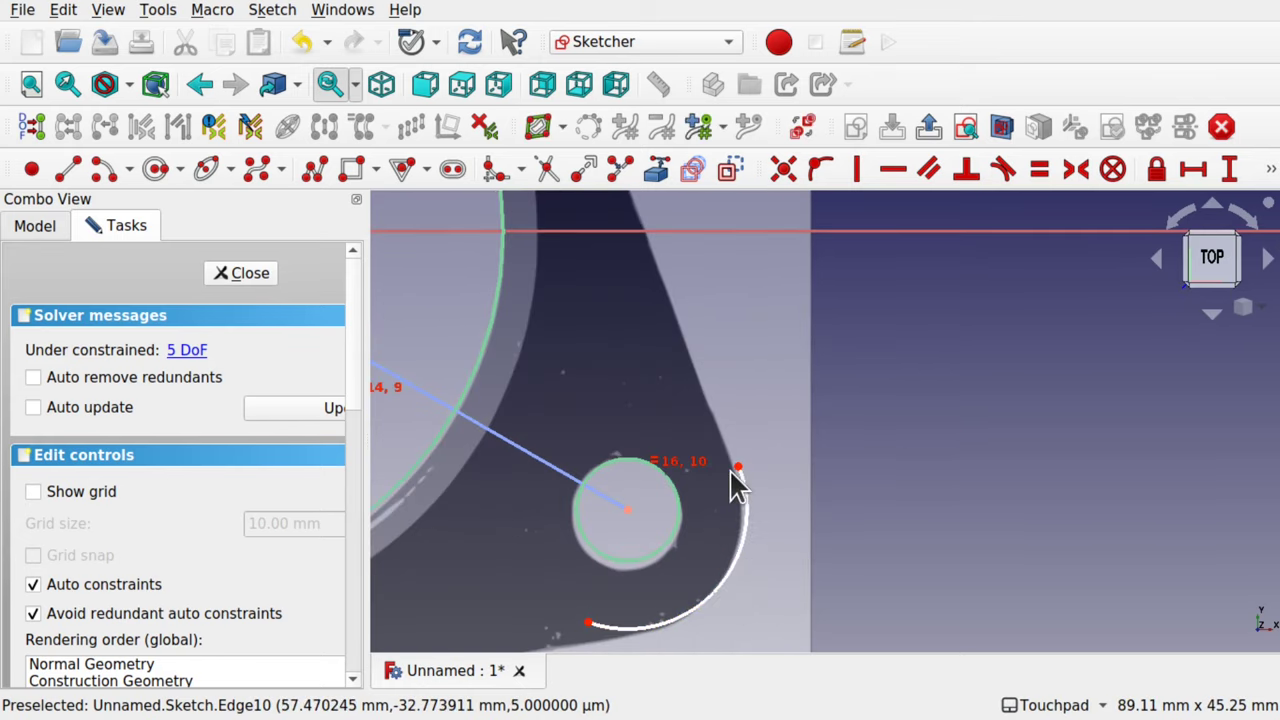
left_click_drag(741, 466, 734, 465)
left_click_drag(592, 619, 595, 631)
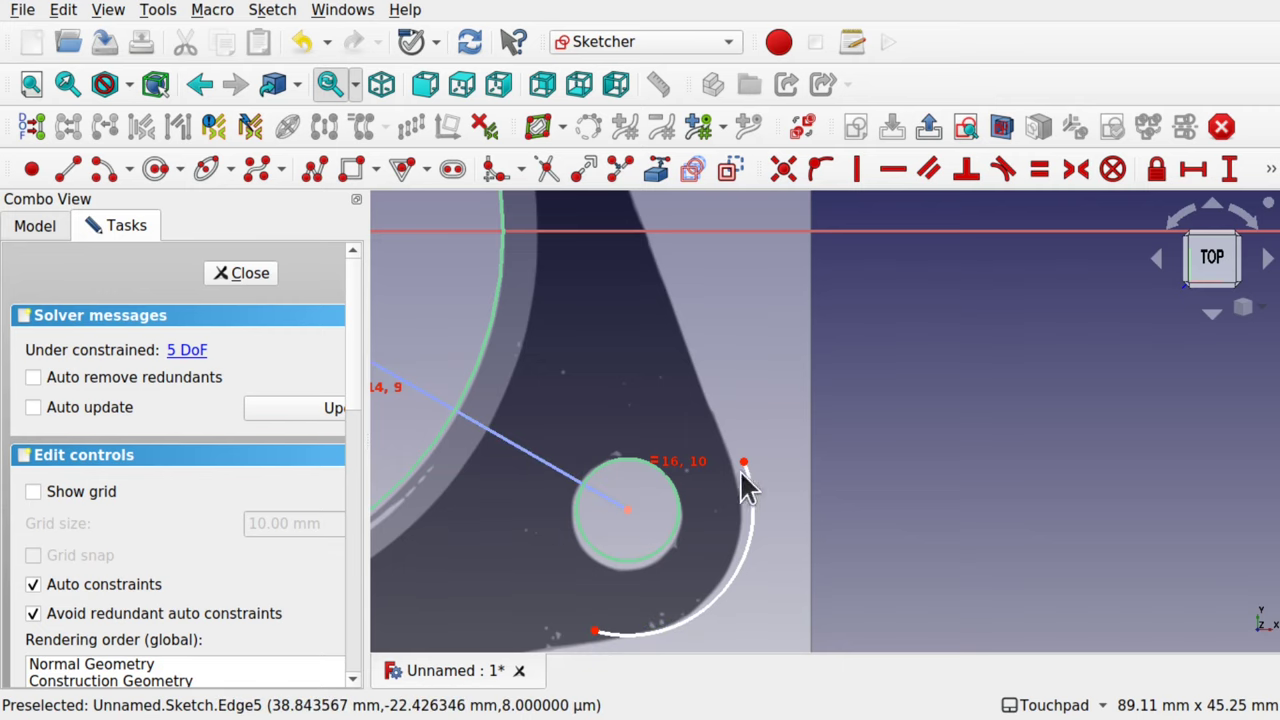
mouse_move(743, 461)
left_mouse_down()
mouse_move(651, 437)
mouse_move(600, 491)
mouse_move(603, 510)
mouse_move(683, 449)
mouse_move(713, 443)
mouse_move(700, 433)
left_mouse_up()
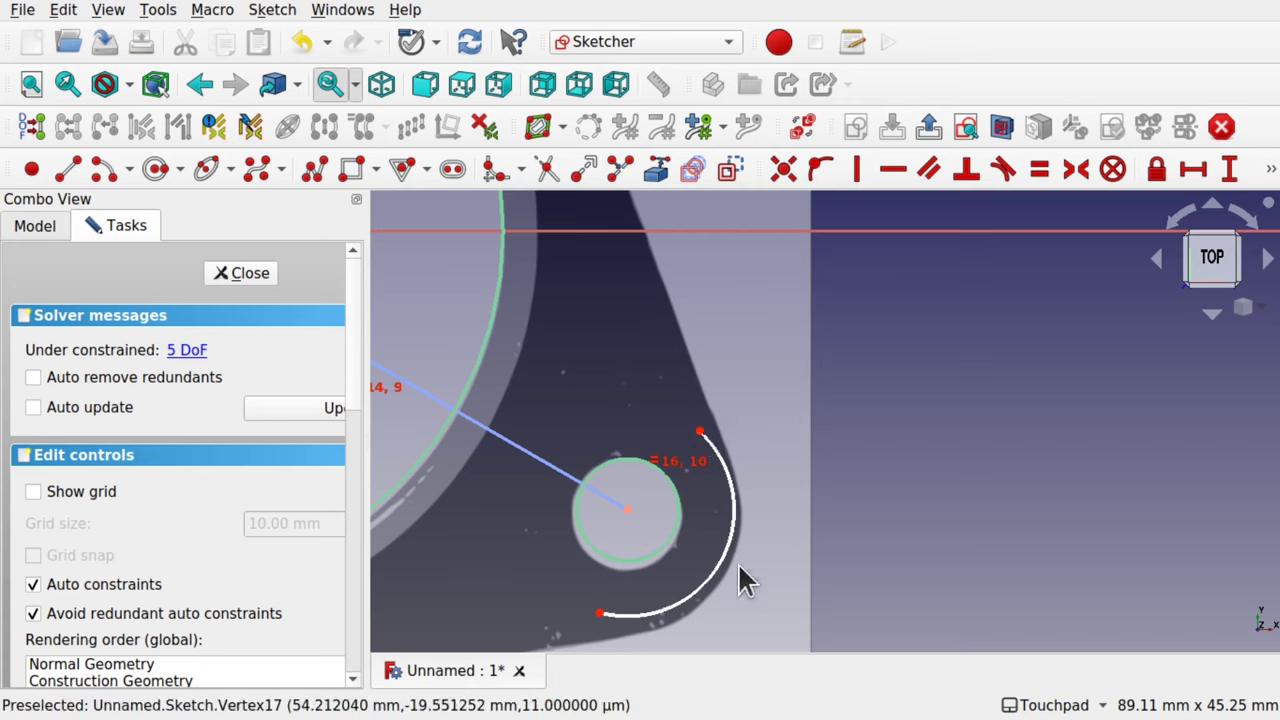
Constrain the lower-right arc's two endpoints to be symmetric about the construction line running to that bolt hole
left_click(600, 614)
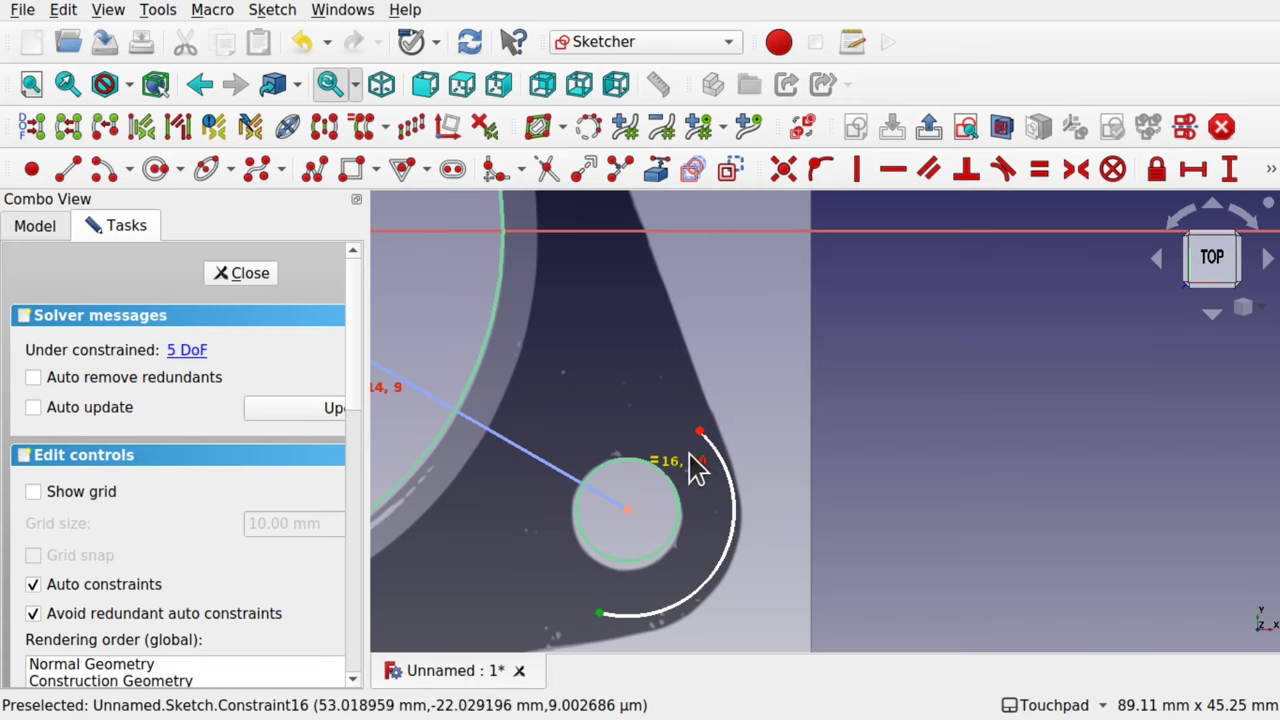
left_click(700, 433)
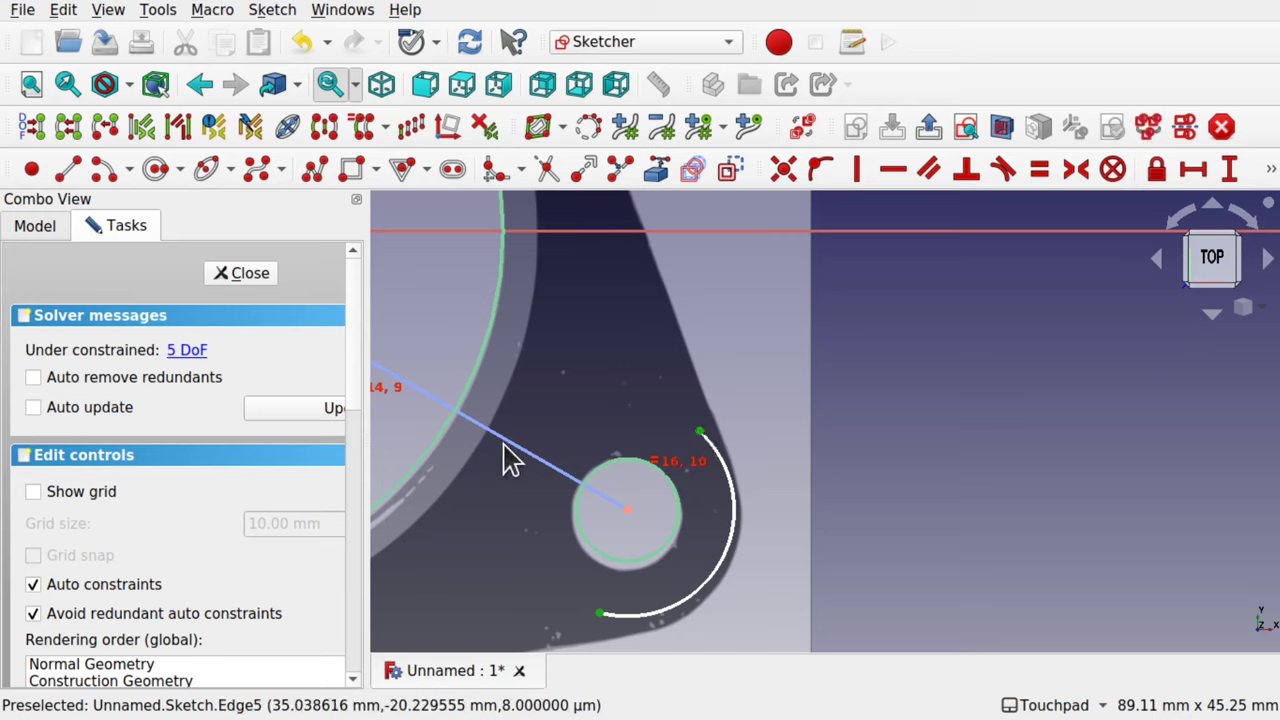
left_click(511, 446)
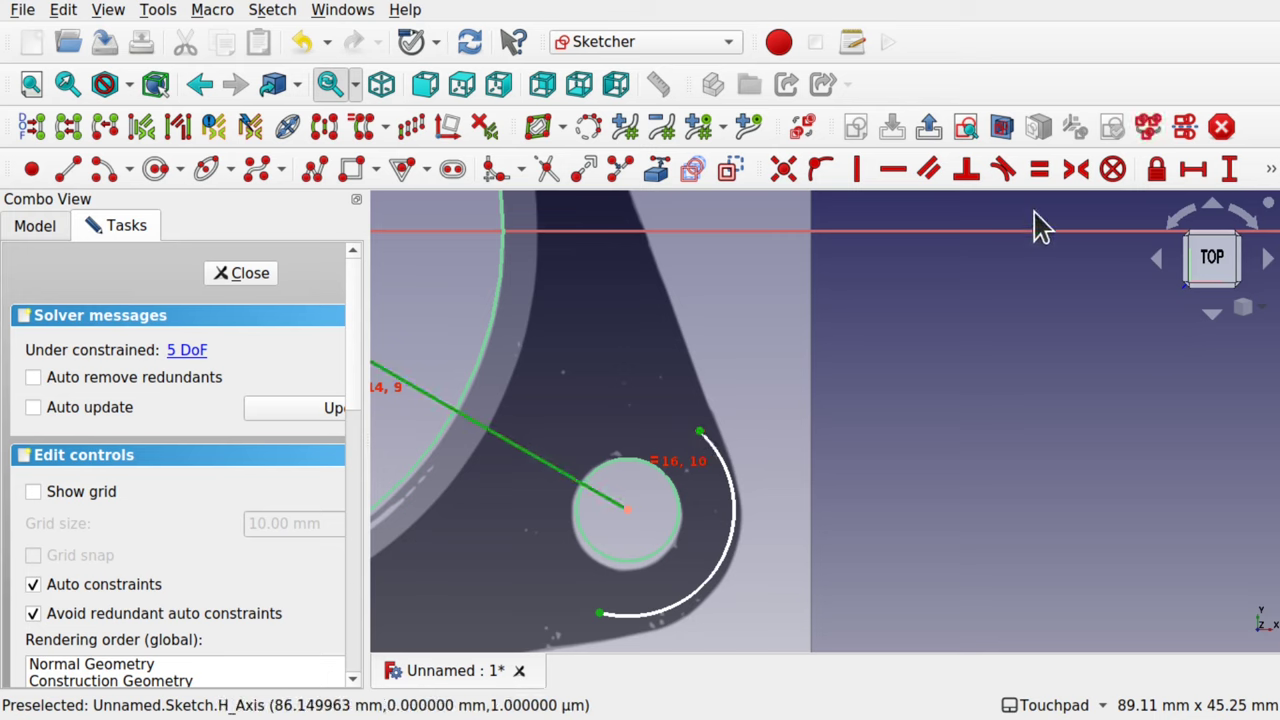
left_click(1068, 180)
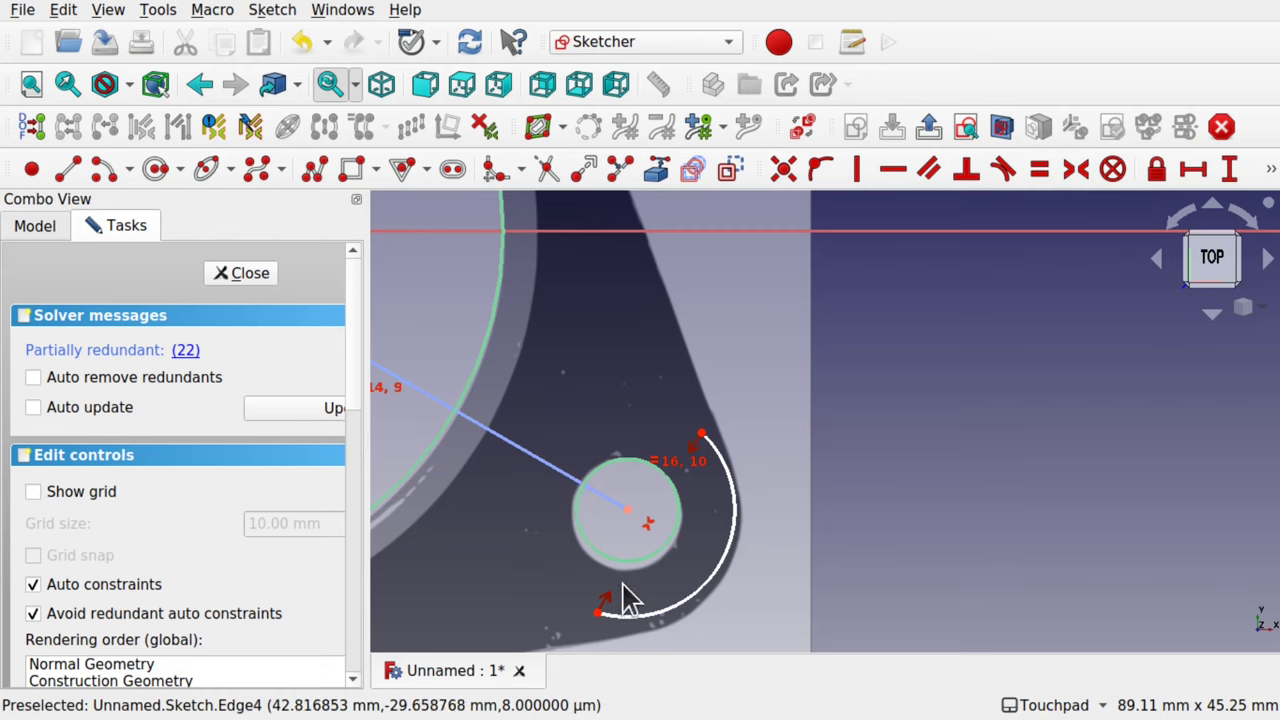
scroll(588, 362, "down", 6)
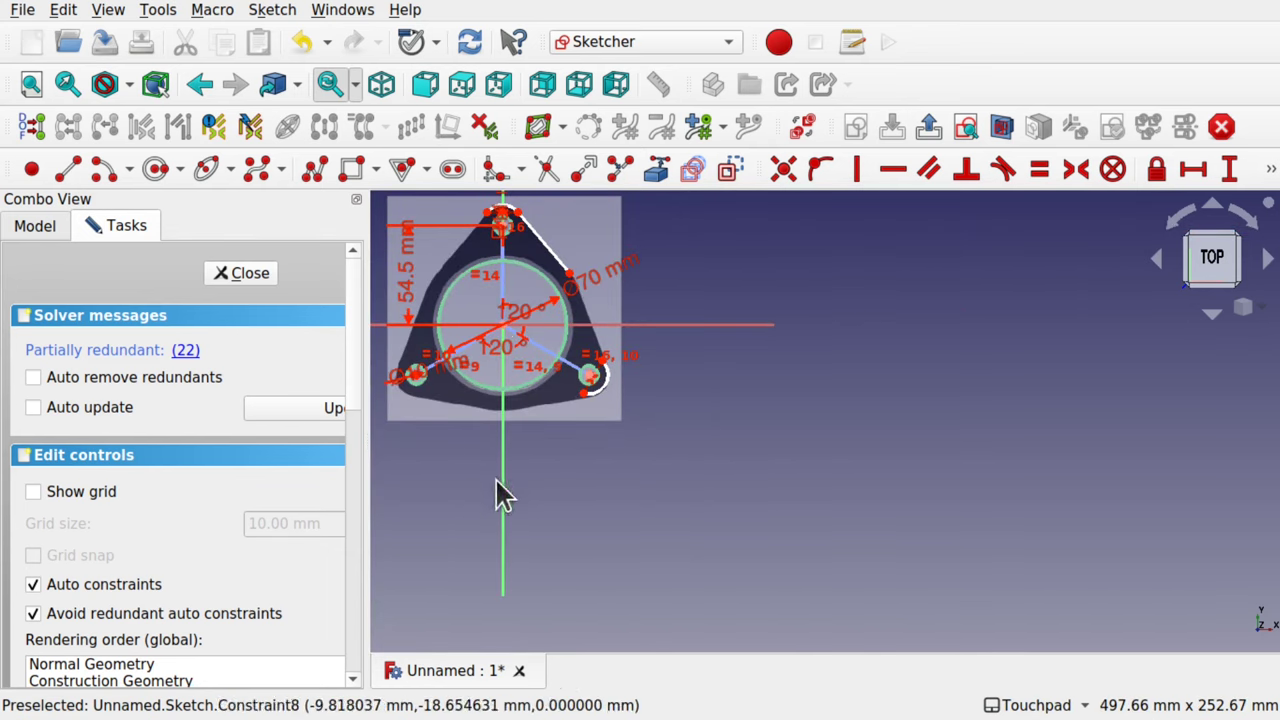
Adjust the lower-right corner arc's curve and upper endpoint to follow the flange's rounded corner more closely
scroll(575, 352, "up", 6)
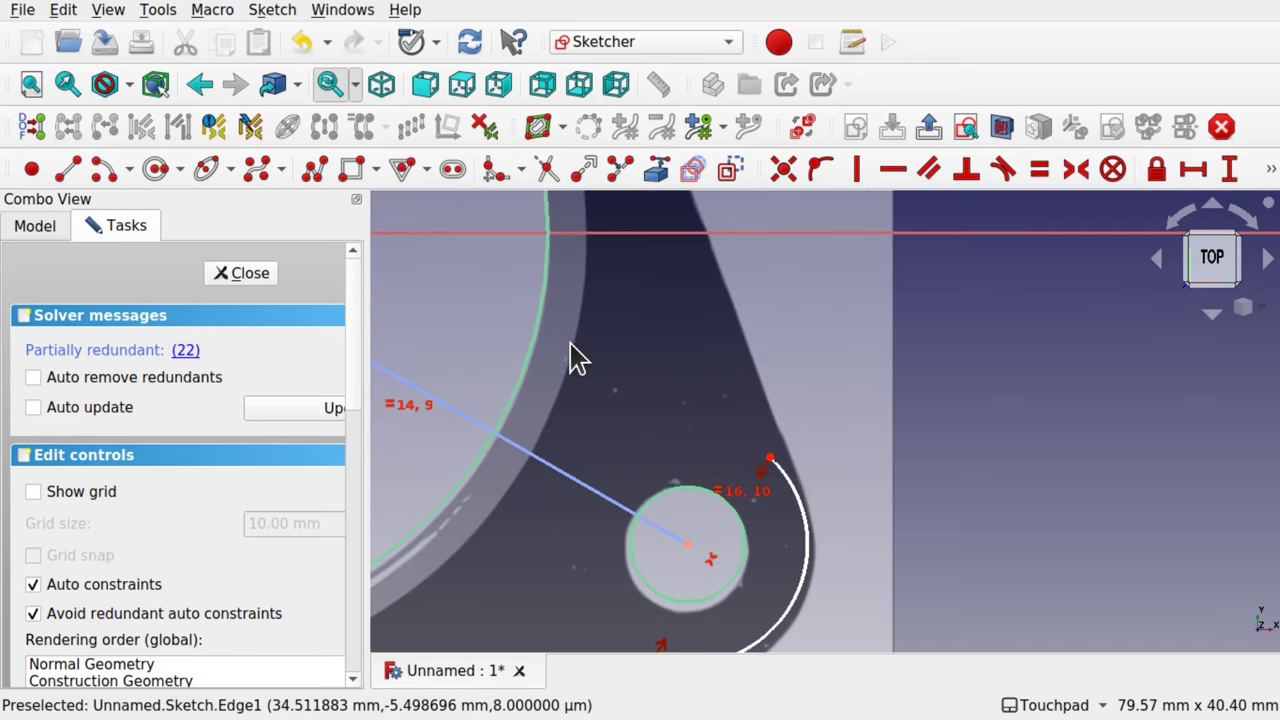
scroll(588, 422, "down", 2)
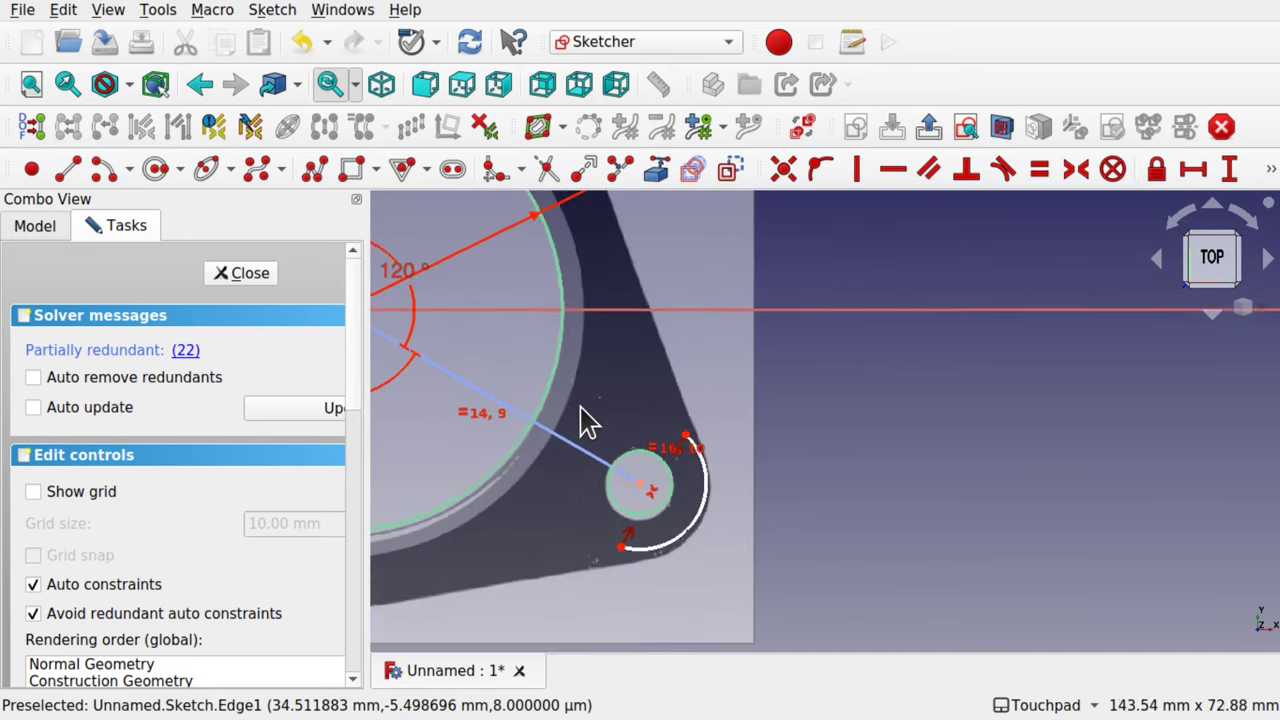
scroll(588, 422, "up", 1)
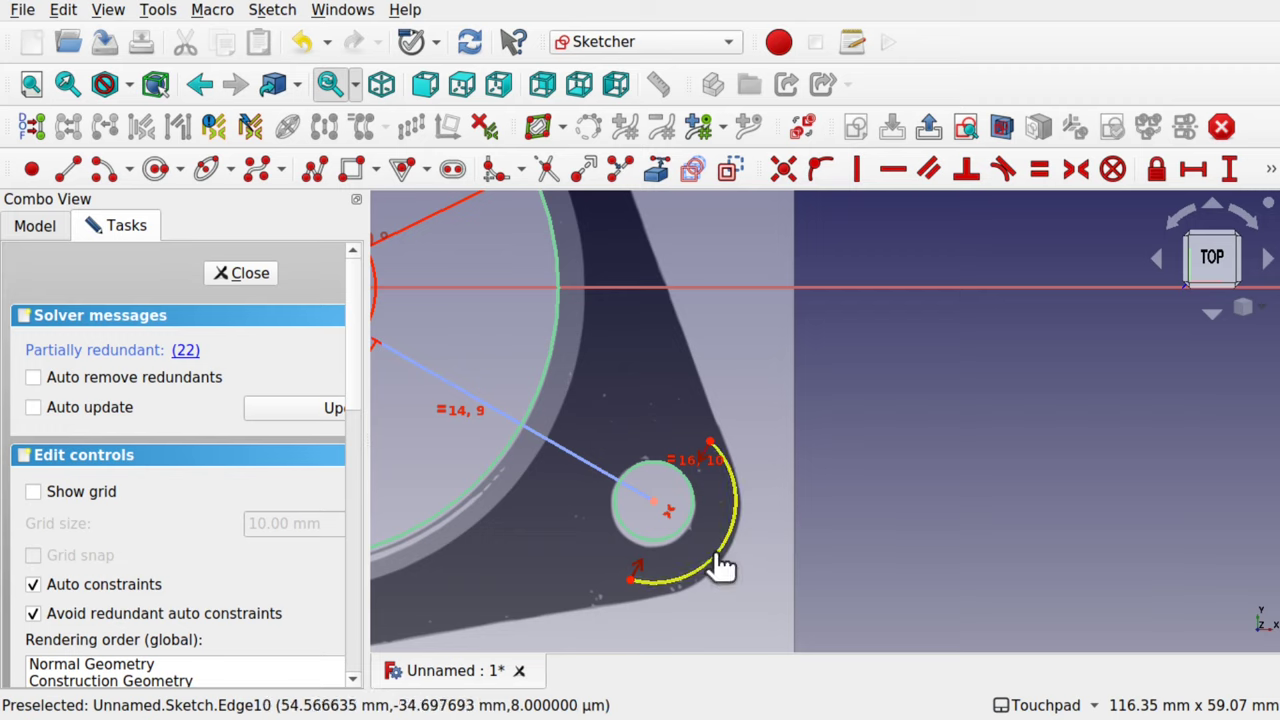
left_click_drag(722, 566, 725, 574)
left_click_drag(714, 438, 725, 447)
Sketch an edge line about 34 mm long from the lower-right arc's upper endpoint up along the flange's right edge
scroll(690, 410, "down", 5)
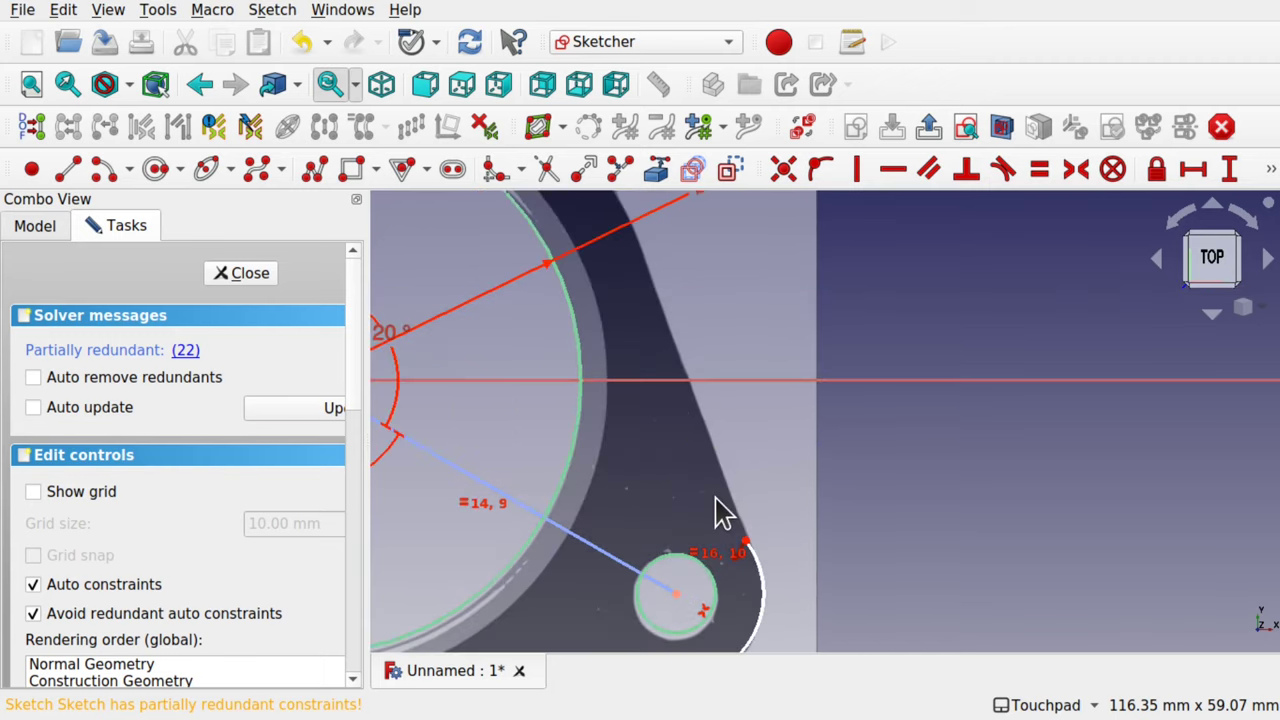
scroll(716, 499, "down", 1)
scroll(716, 499, "up", 2)
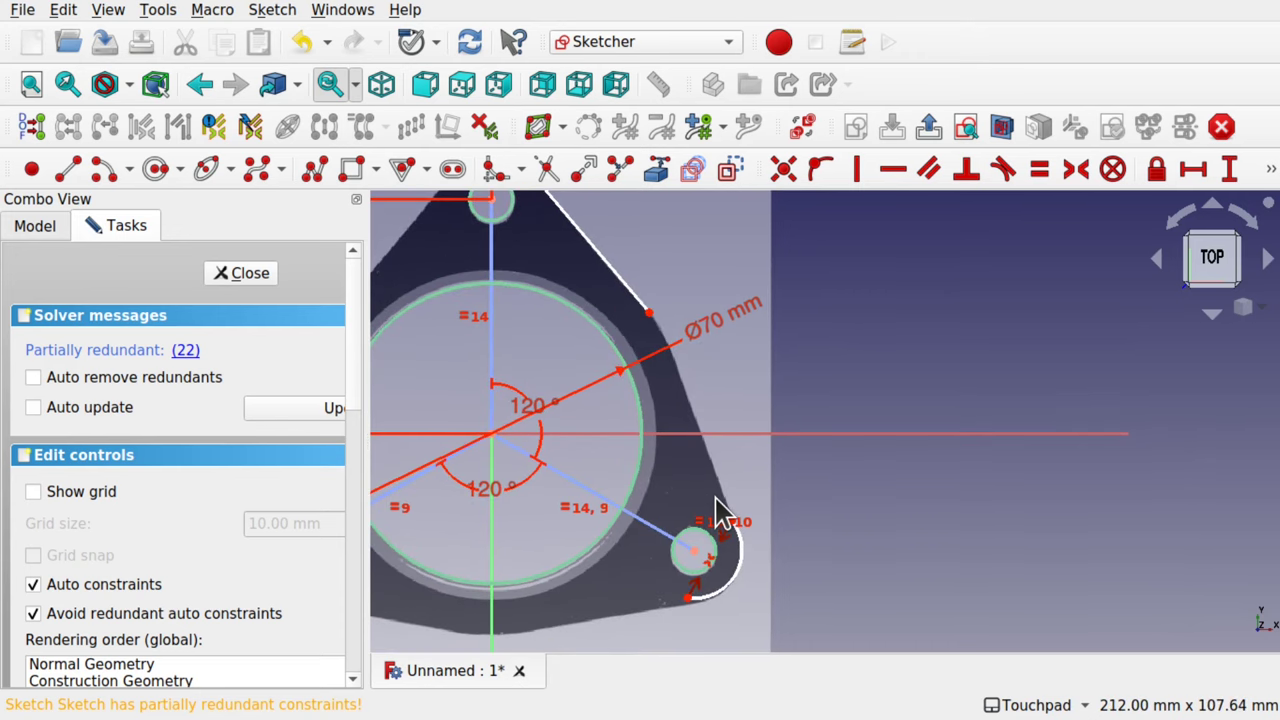
left_click(67, 170)
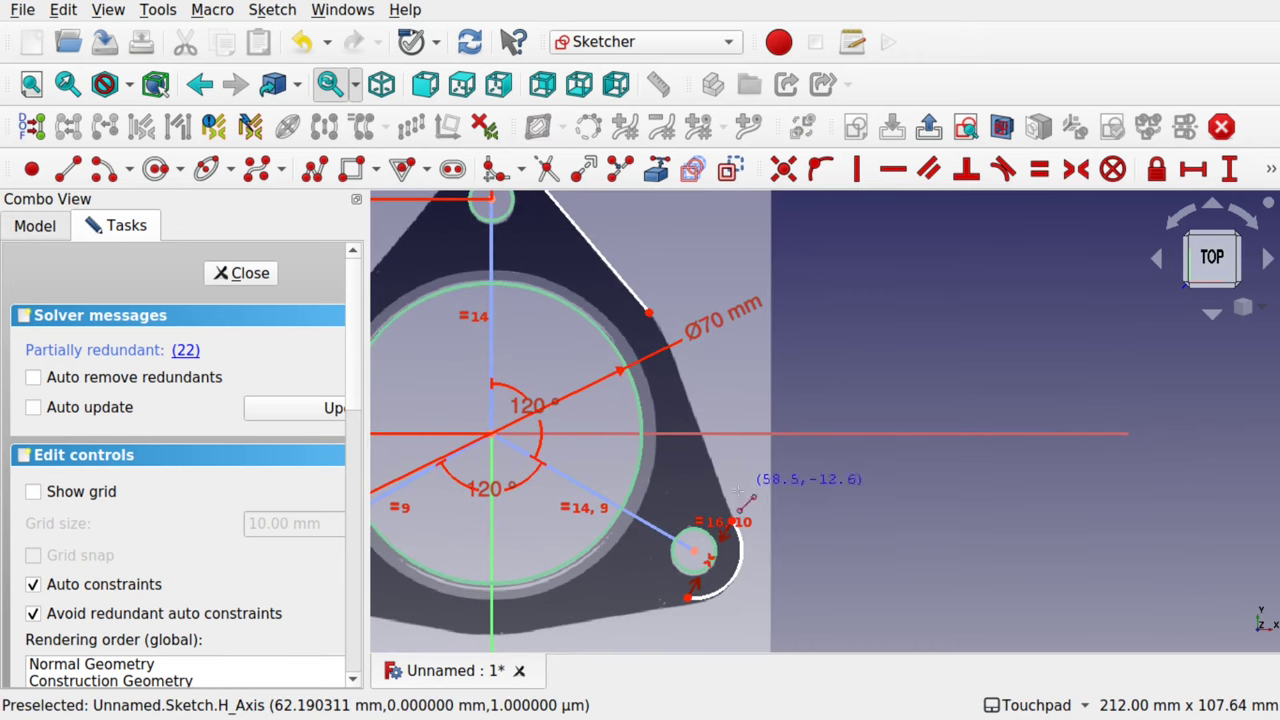
left_click(732, 523)
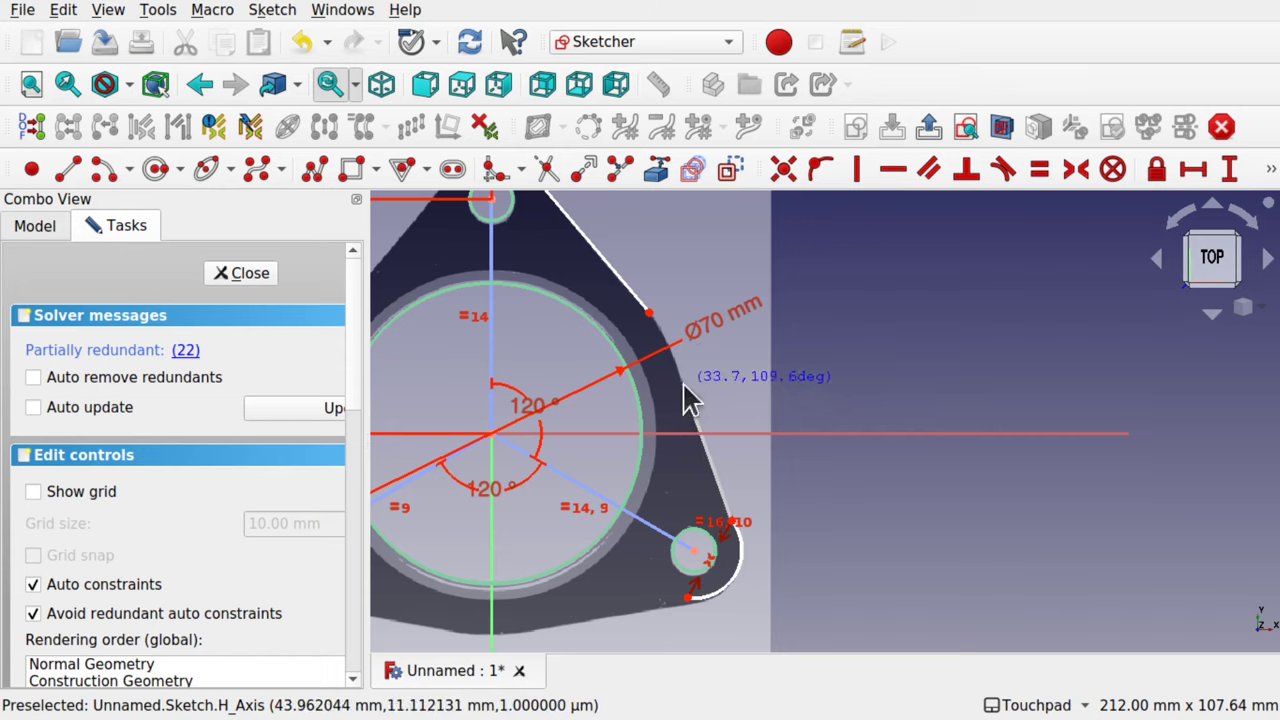
left_click(683, 386)
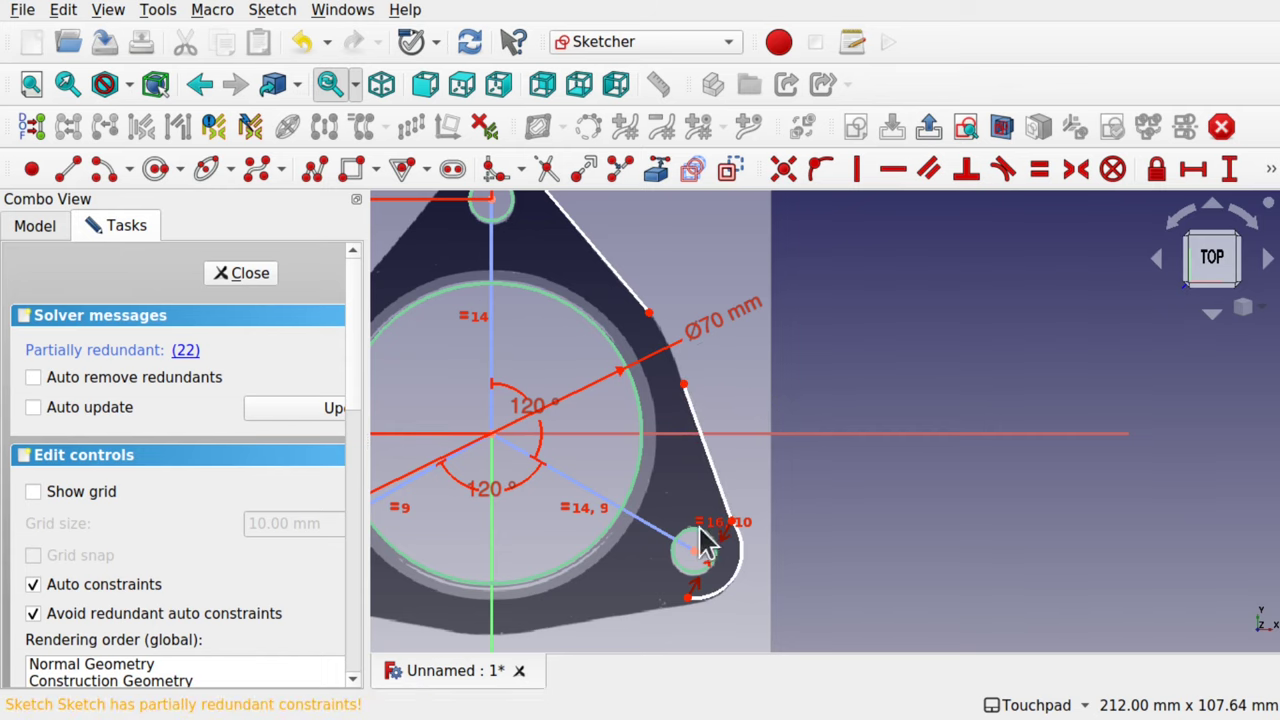
Constrain the new right edge line tangent to the lower-right corner arc at their shared endpoint
left_click(740, 548)
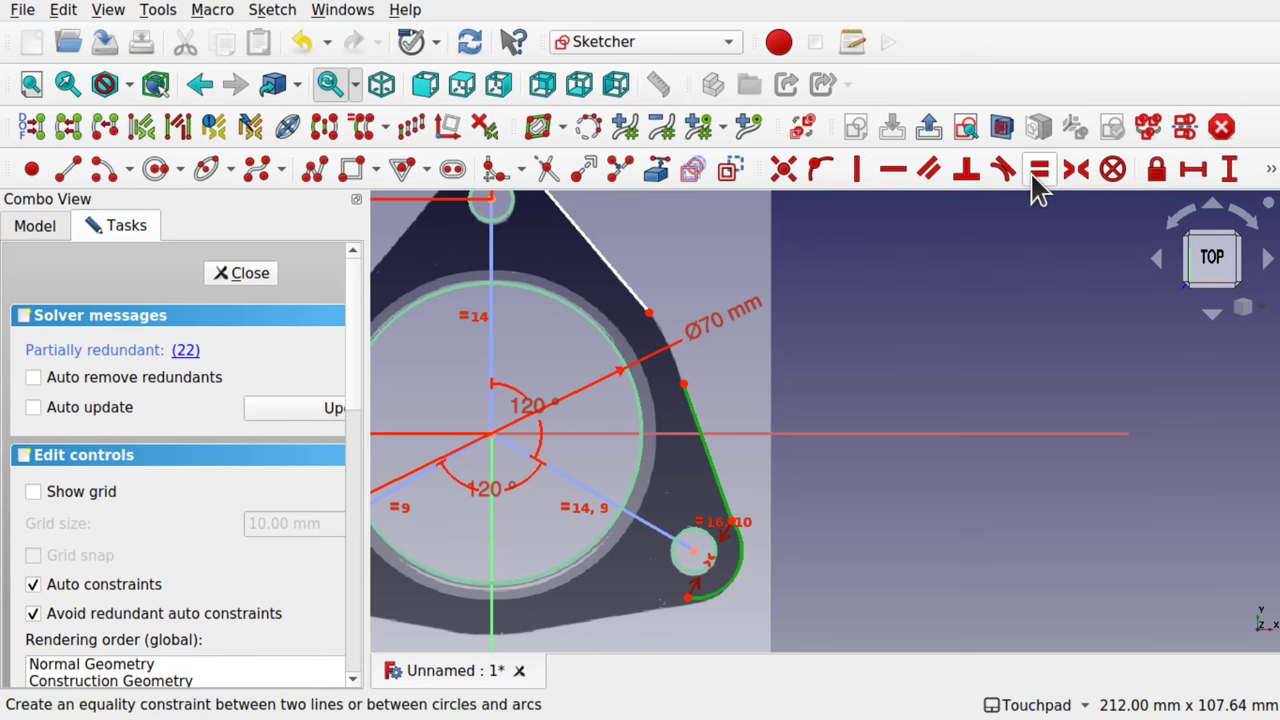
left_click(1000, 170)
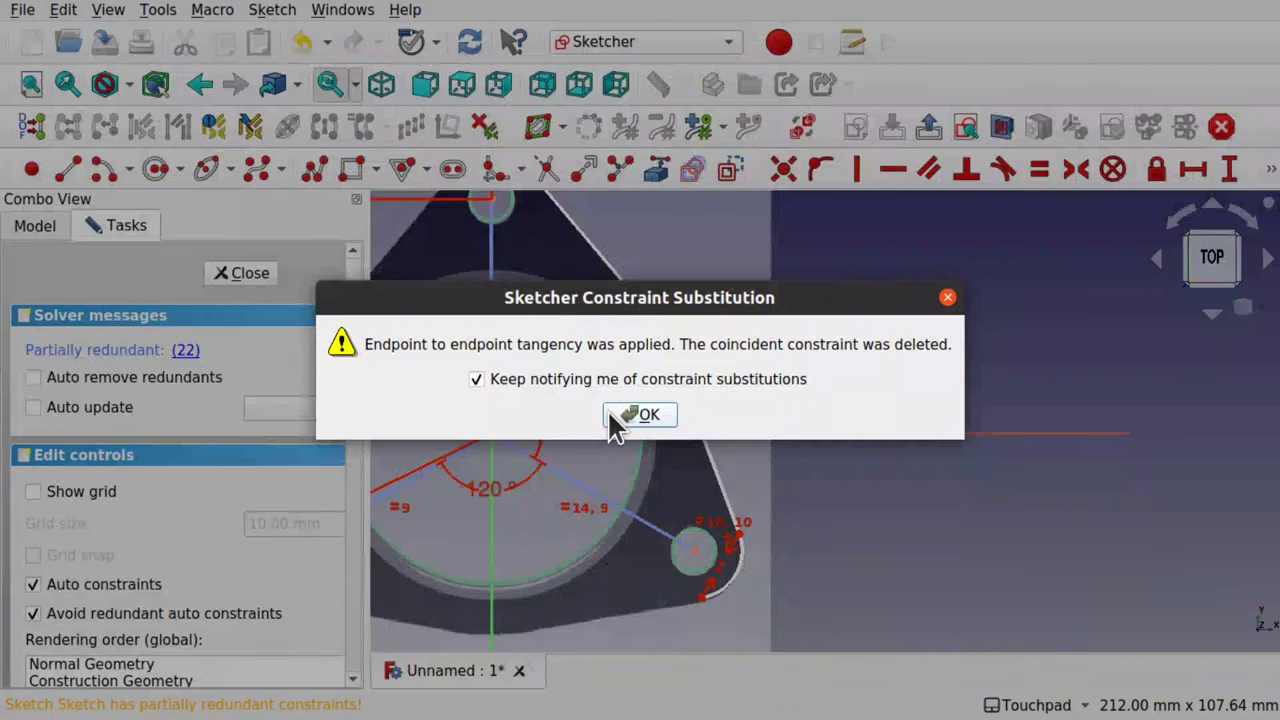
left_click(636, 415)
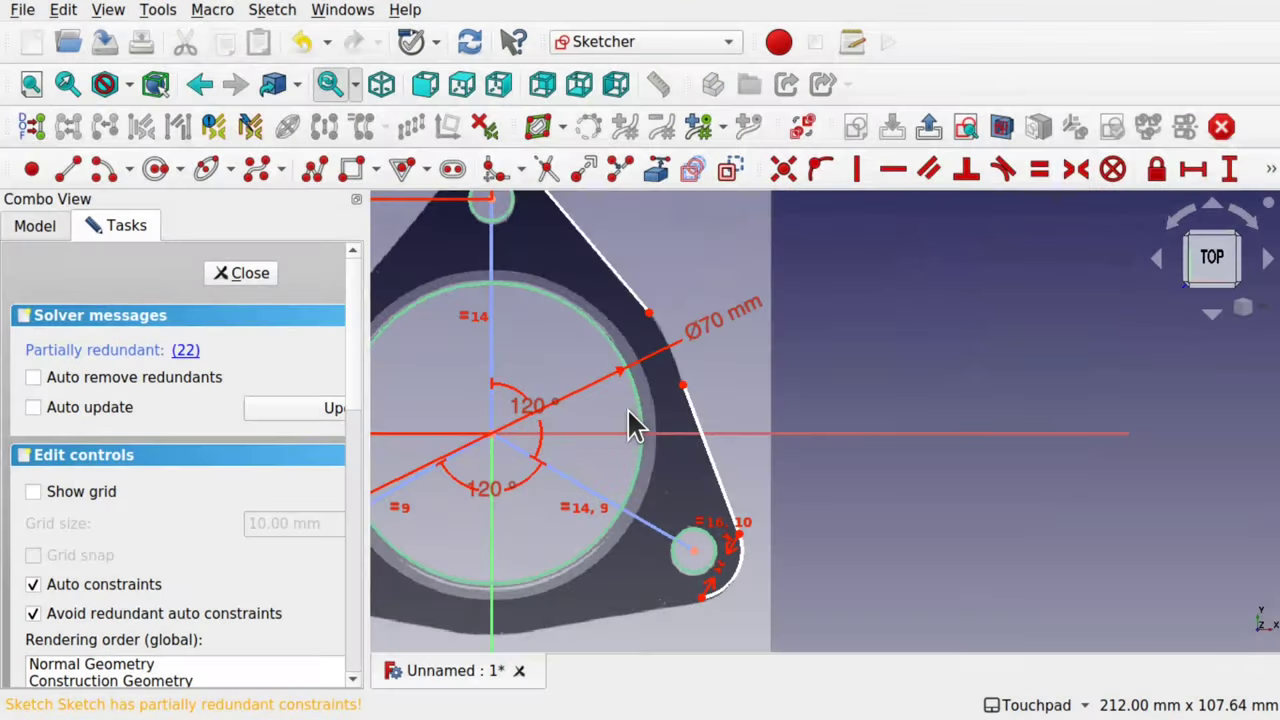
Move the top corner arc's radius dimension label out to the right of the top bolt hole
scroll(610, 405, "down", 1)
scroll(613, 410, "down", 1)
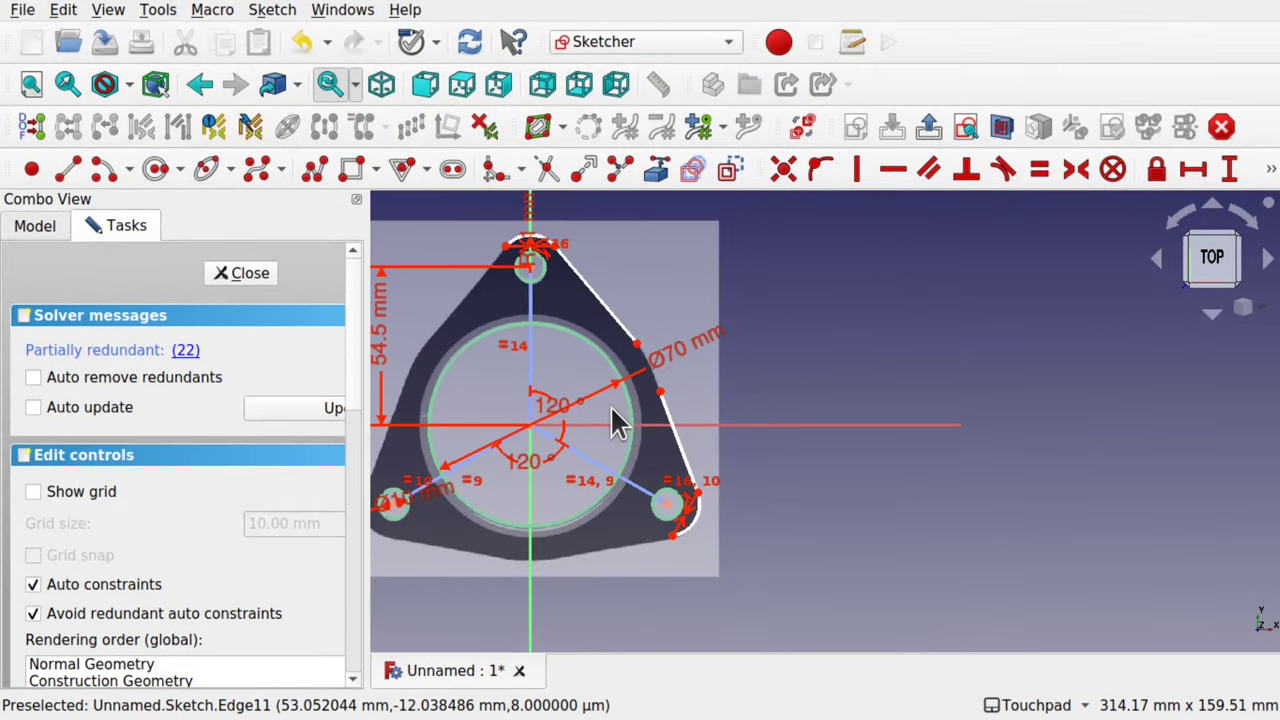
scroll(535, 262, "up", 3)
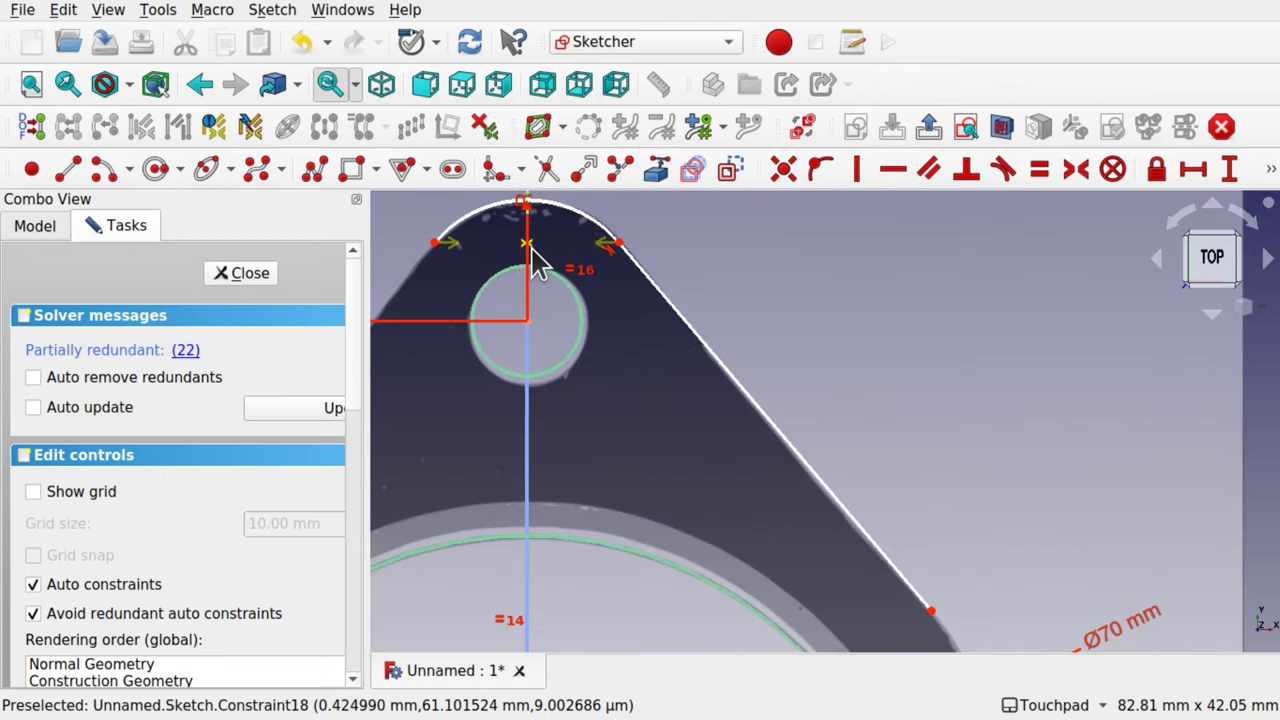
scroll(536, 264, "down", 2)
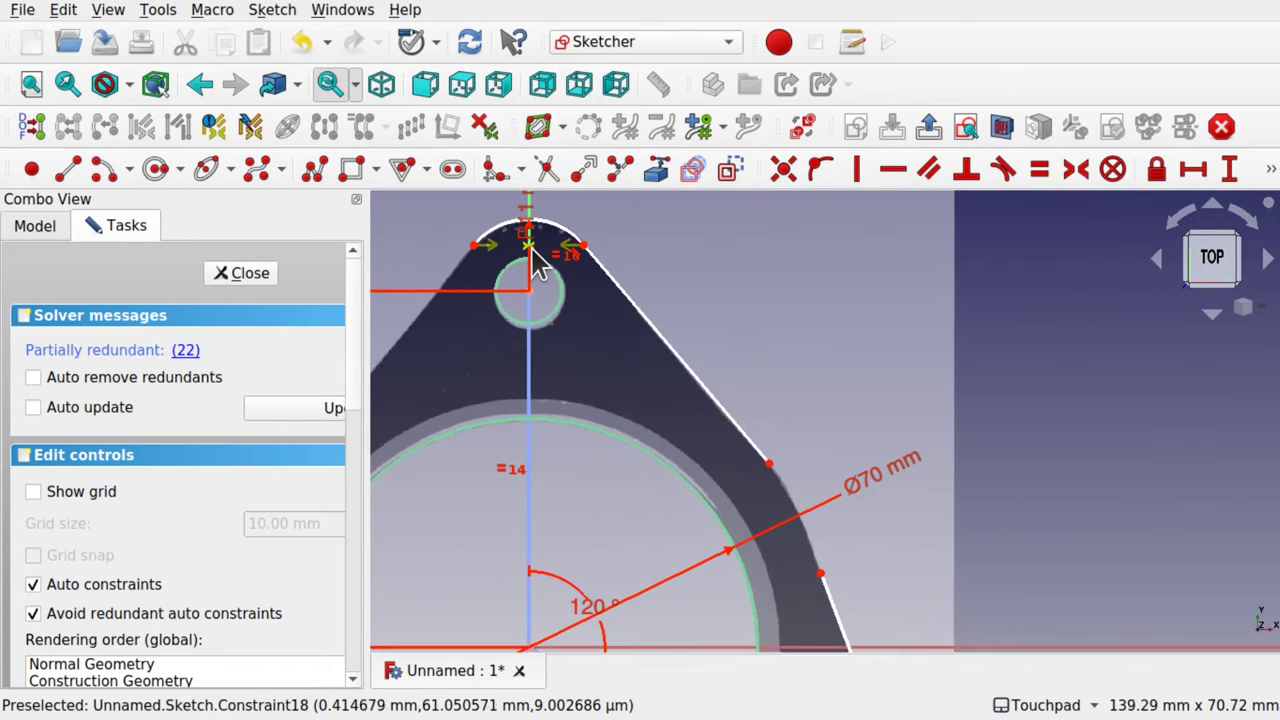
scroll(527, 230, "down", 1)
left_click_drag(525, 230, 692, 312)
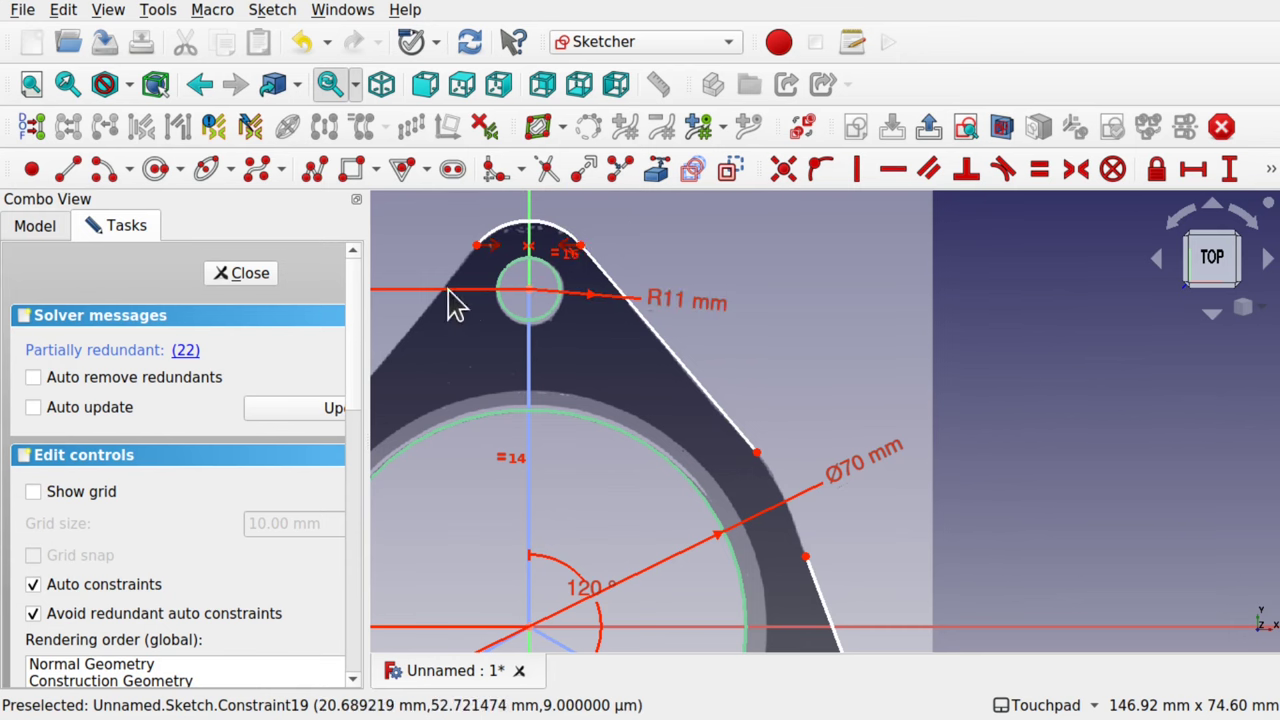
Constrain the top corner arc and the lower-right corner arc to have equal radii
left_click(560, 232)
scroll(662, 330, "down", 5)
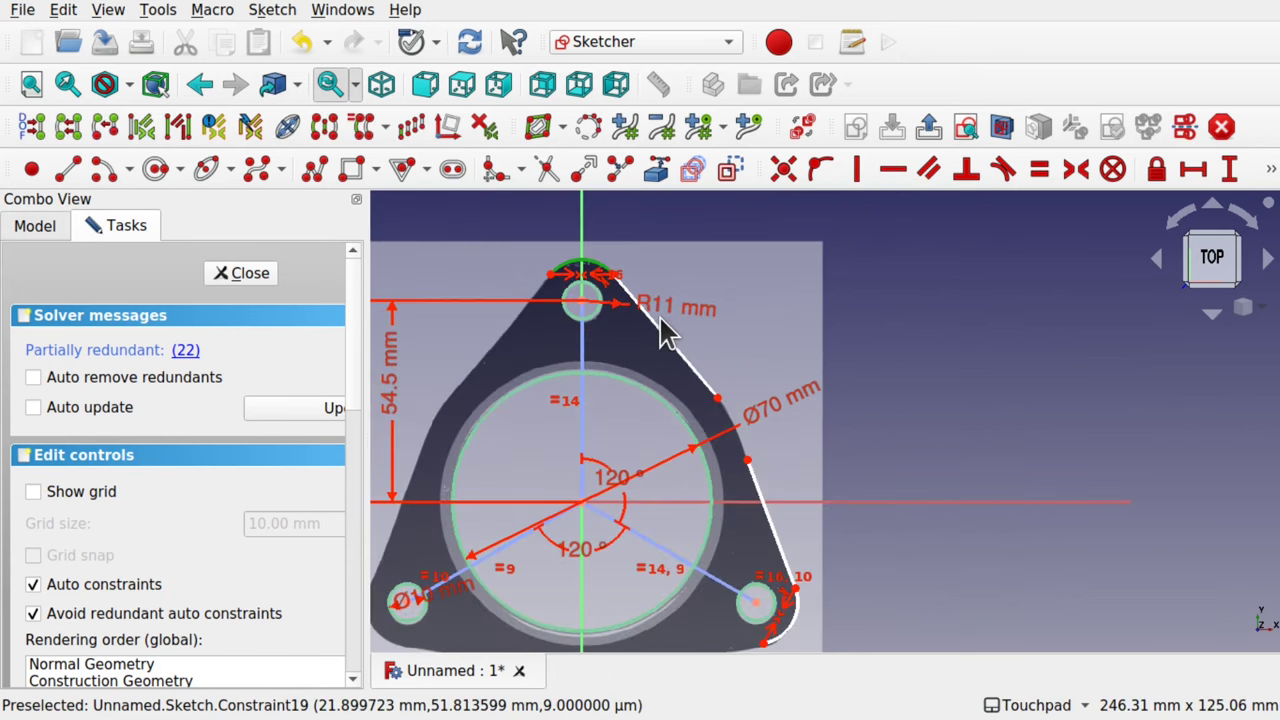
left_click(795, 620)
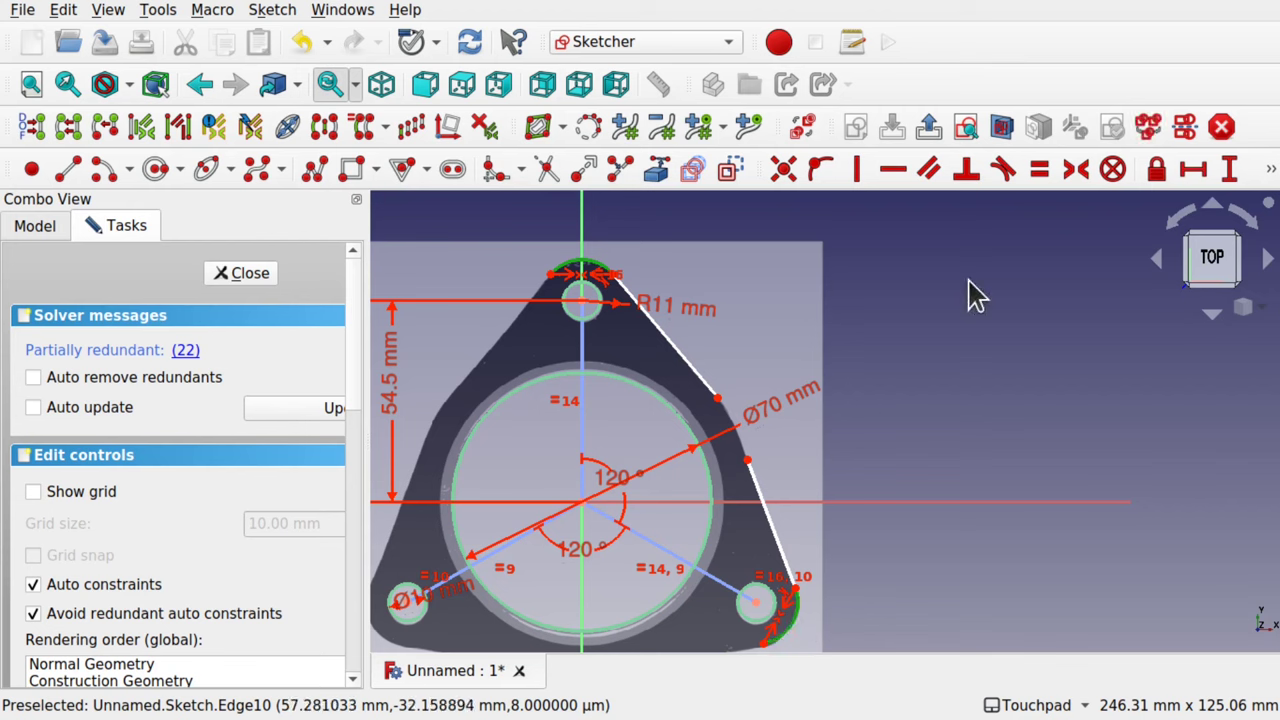
left_click(1038, 170)
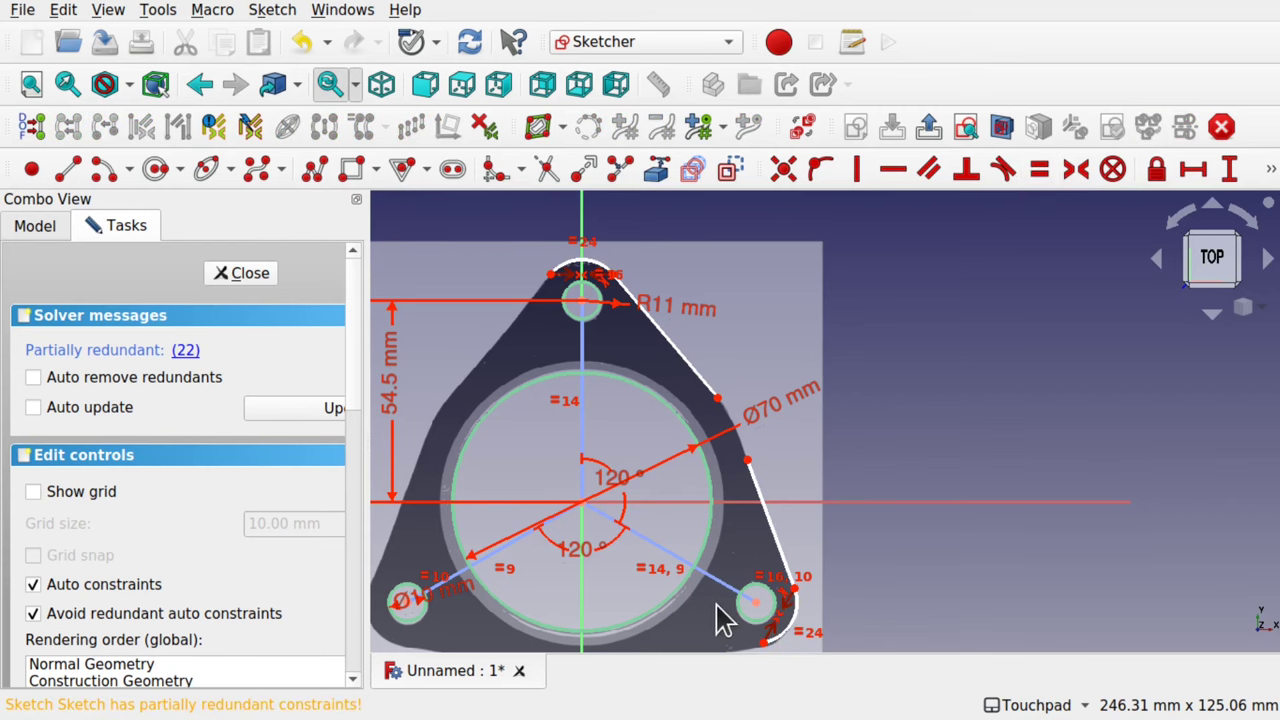
Constrain the upper and lower edge lines on the flange's right side to equal length
mouse_move(725, 620)
middle_mouse_down()
mouse_move(820, 580)
mouse_move(838, 517)
middle_mouse_up()
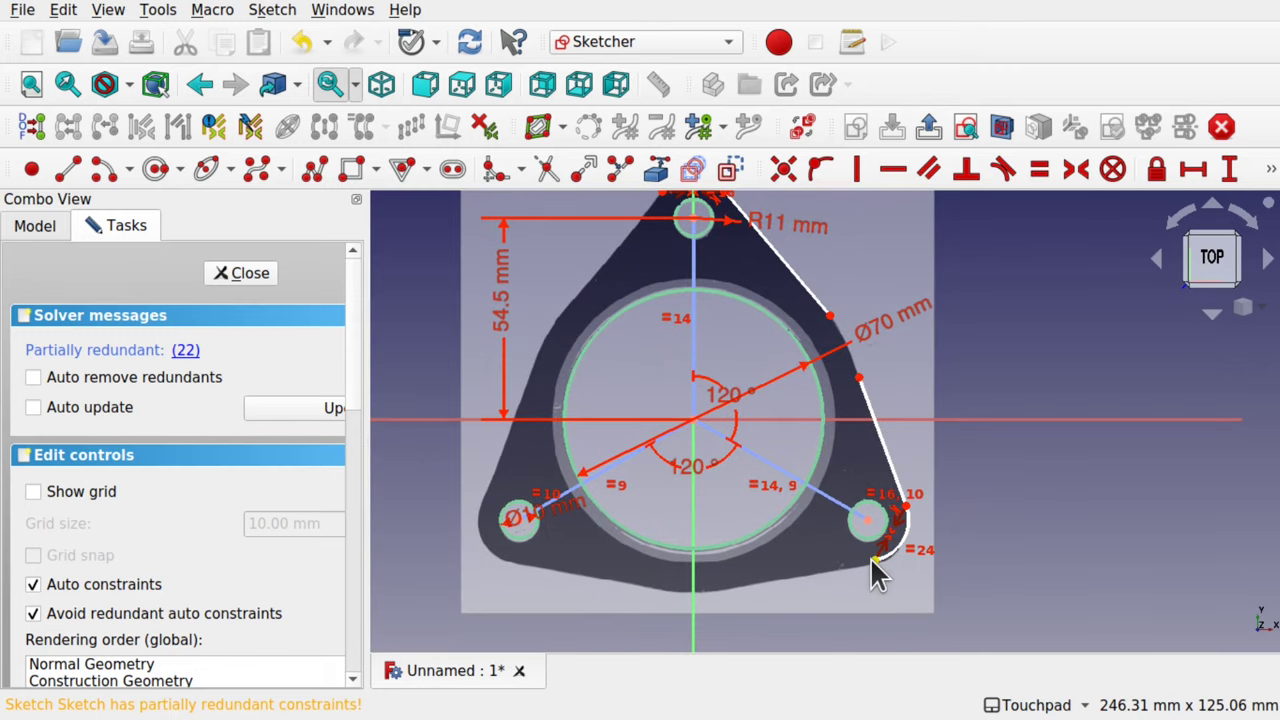
left_click(887, 452)
left_click(804, 284)
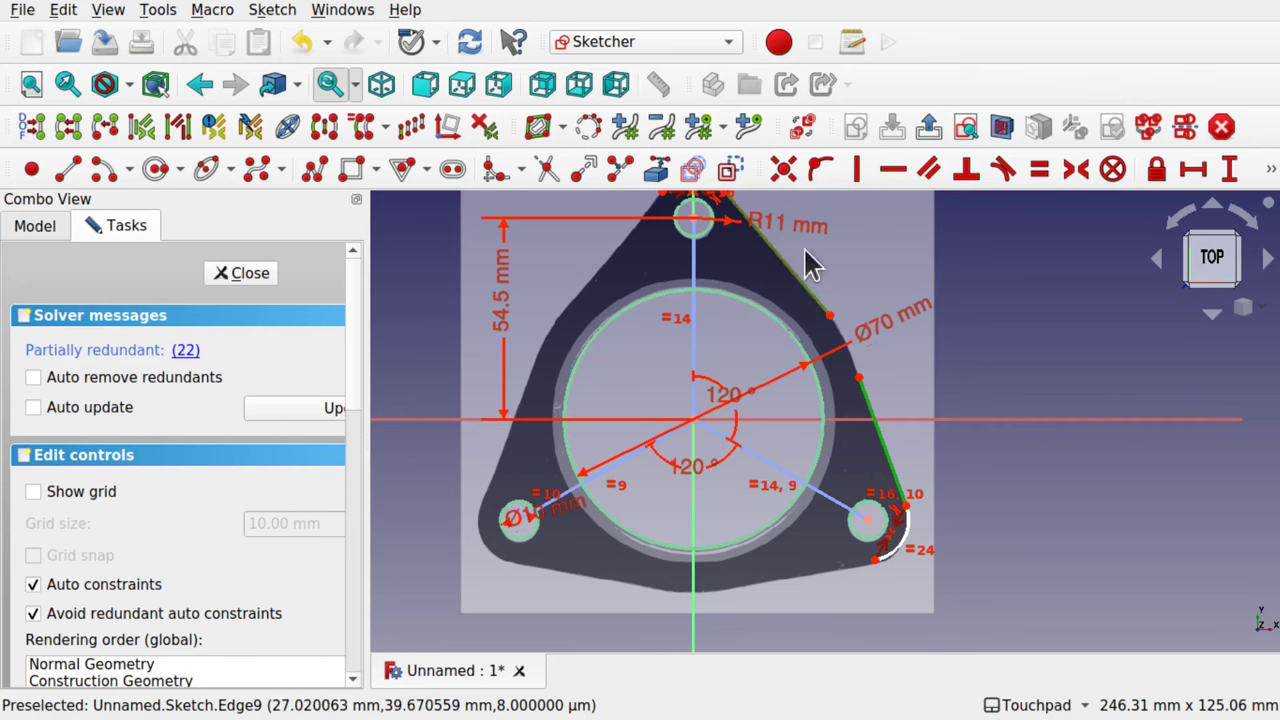
left_click(1038, 171)
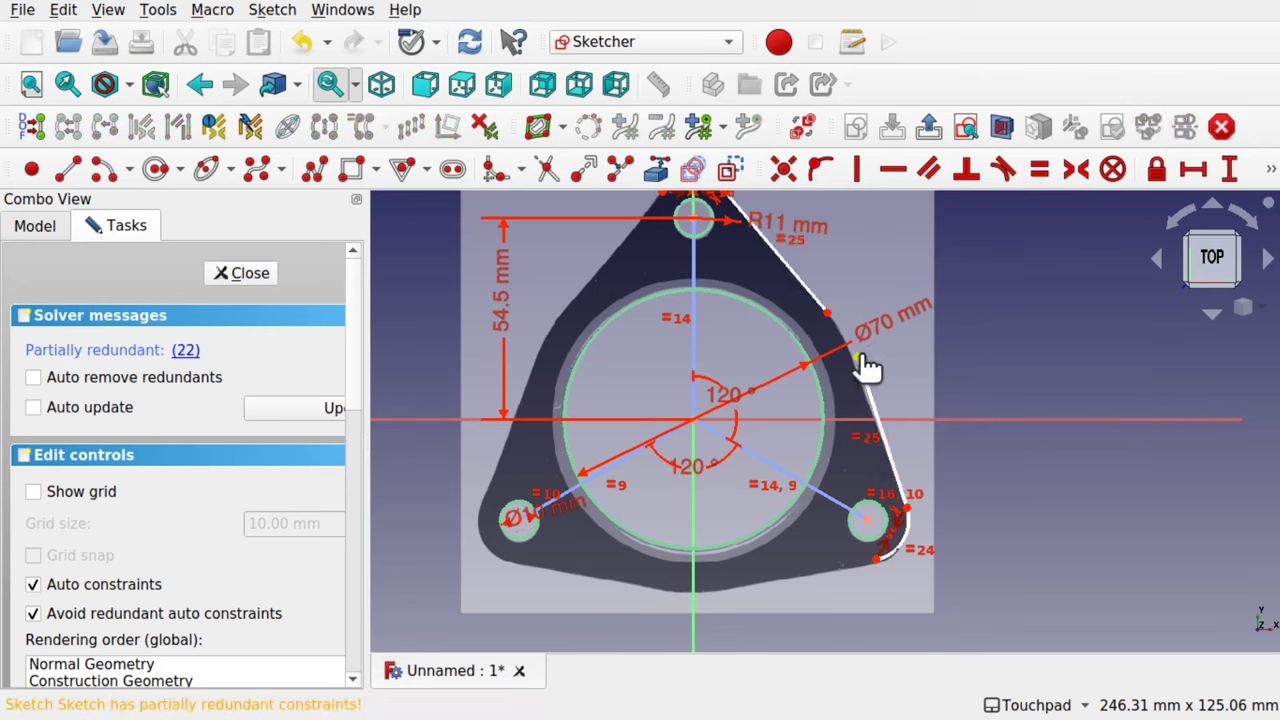
Adjust the free endpoints of the two equal edge lines so they end where the flange's right-side bulge begins
mouse_move(866, 368)
left_mouse_down()
mouse_move(866, 383)
mouse_move(855, 366)
left_mouse_up()
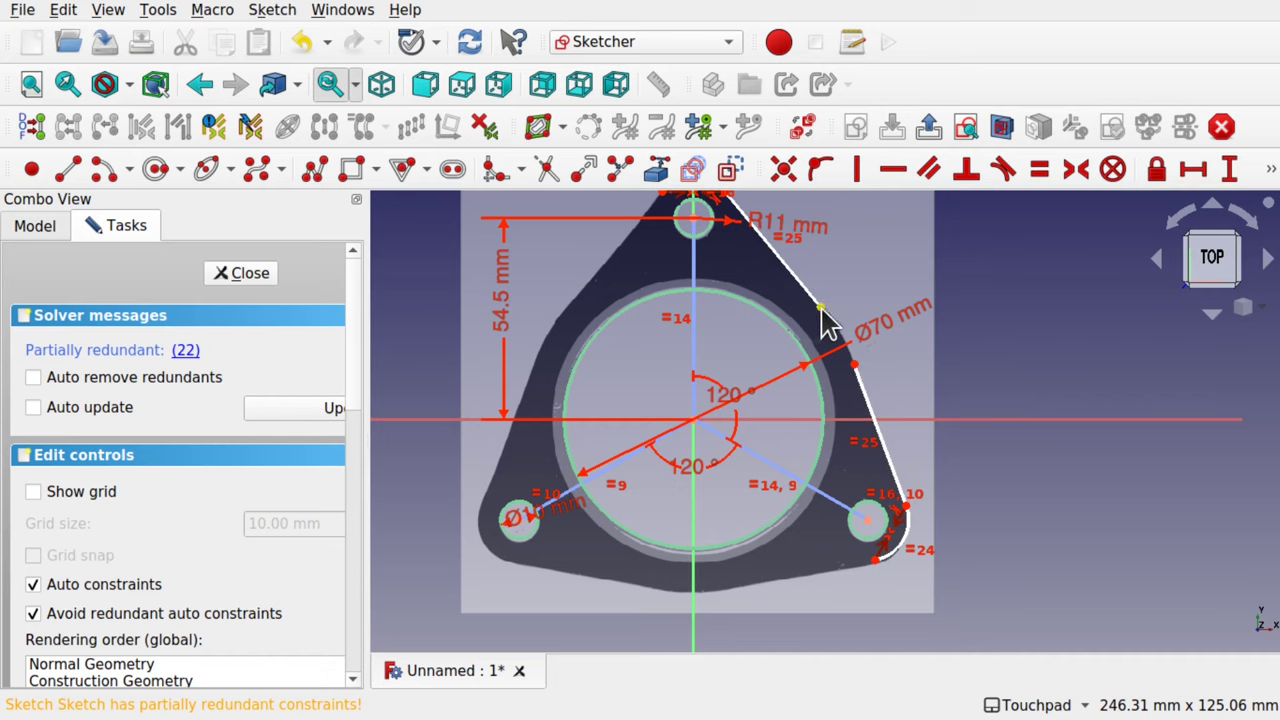
left_click_drag(821, 309, 833, 320)
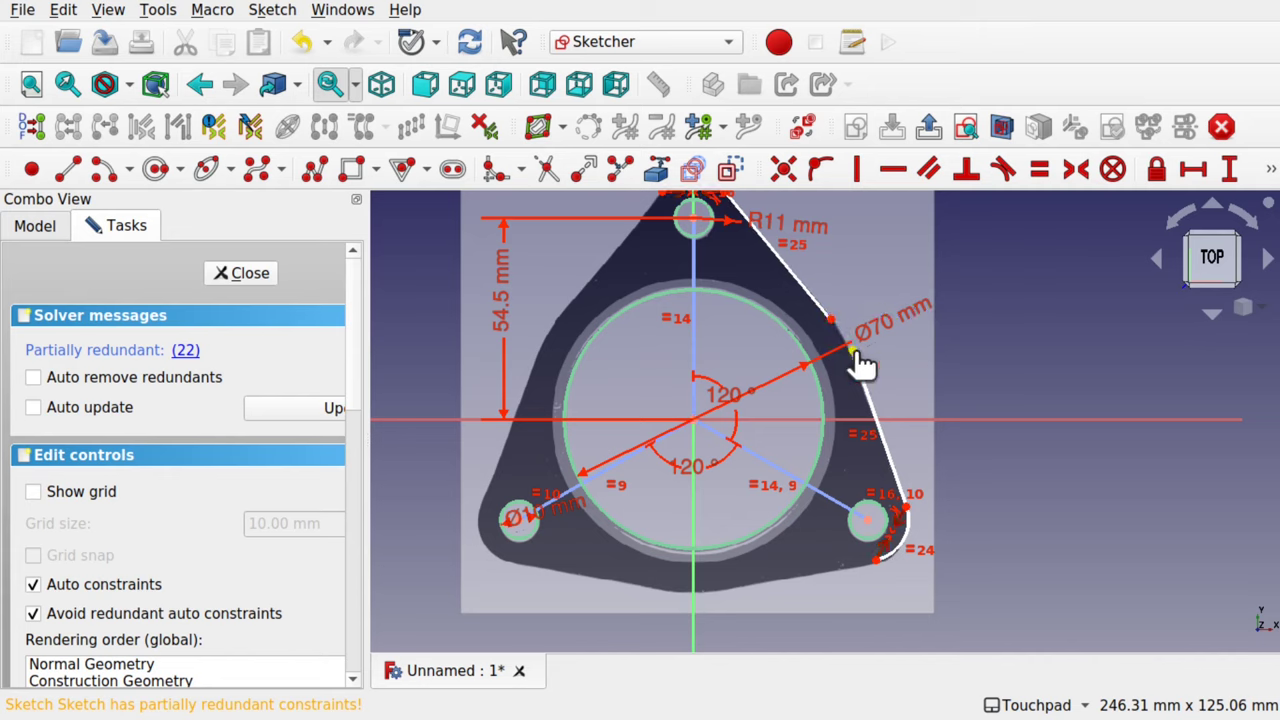
mouse_move(857, 353)
left_mouse_down()
mouse_move(855, 340)
mouse_move(857, 363)
left_mouse_up()
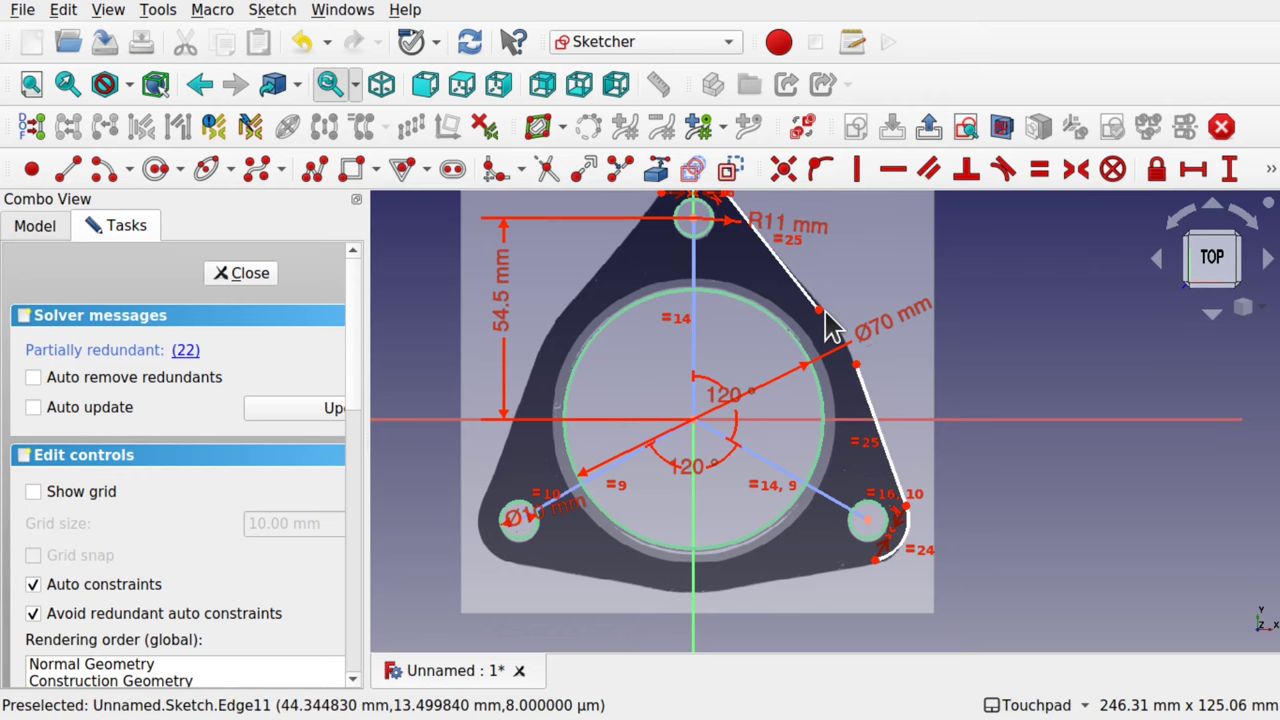
Sketch an arc of about 32 mm radius through its end and rim points, joining the two edge lines' free endpoints along the bulge
scroll(825, 325, "up", 3)
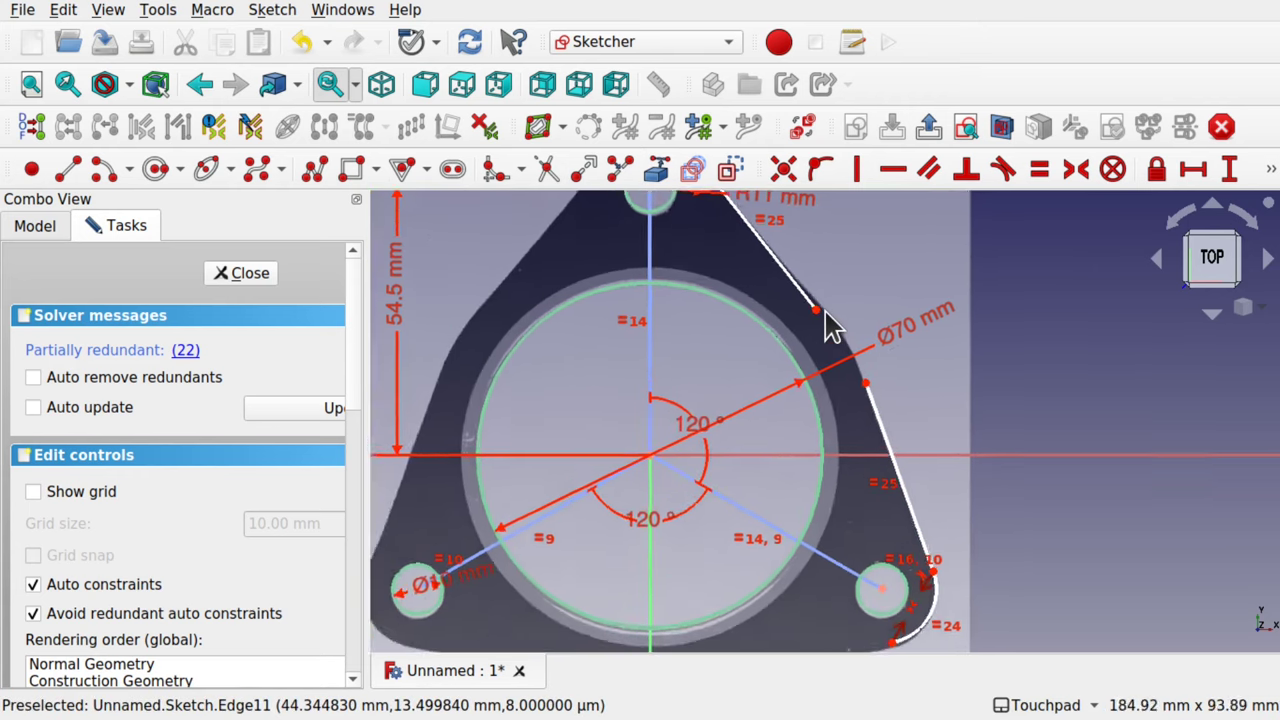
left_click(103, 171)
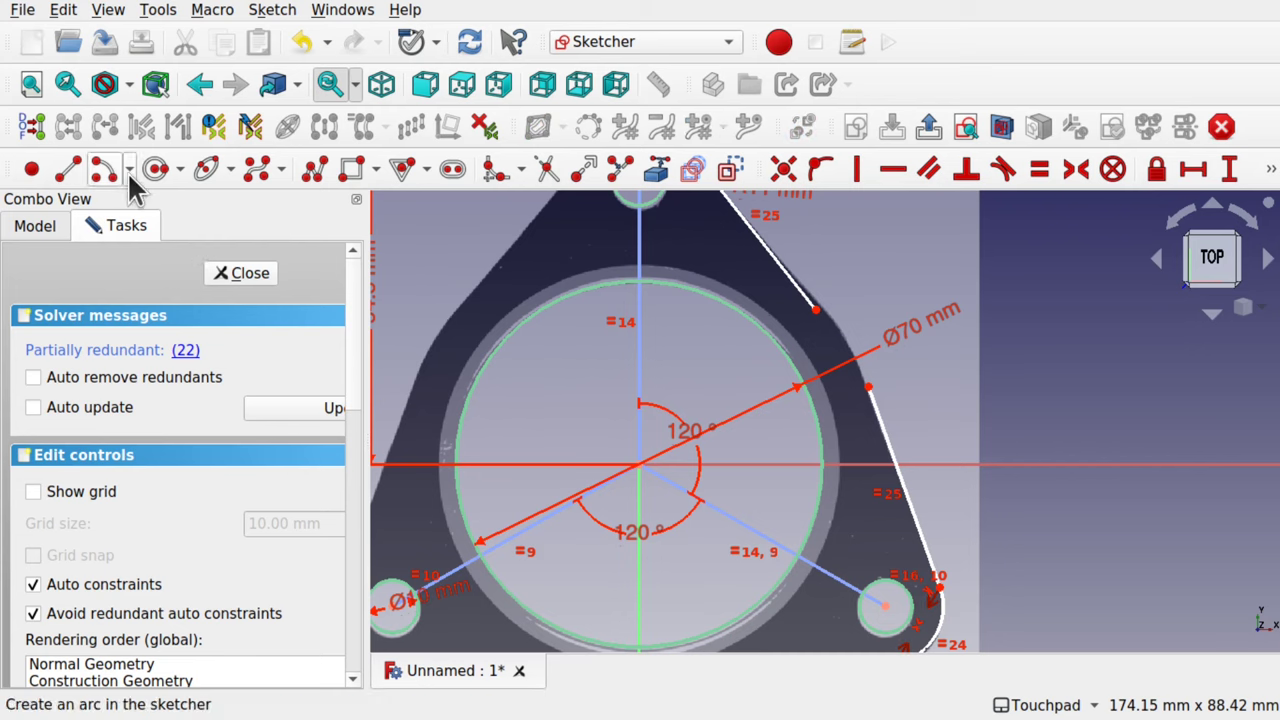
left_click(129, 171)
left_click(152, 225)
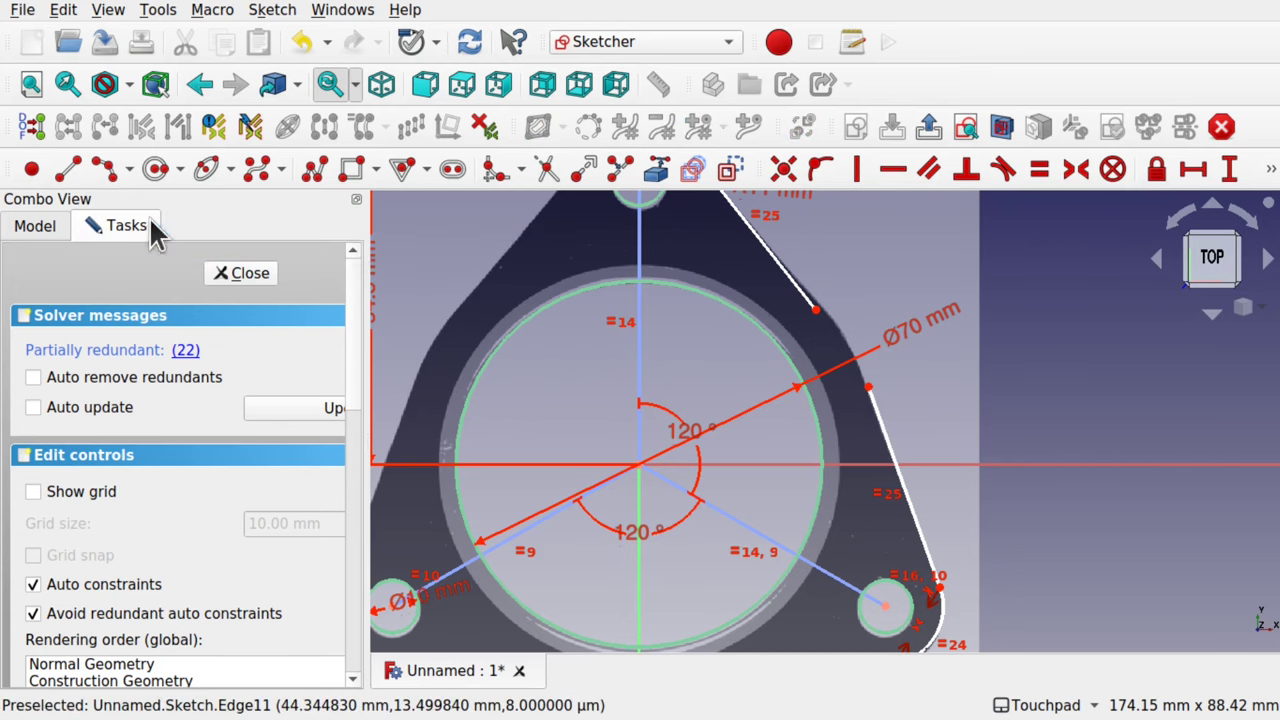
left_click(815, 311)
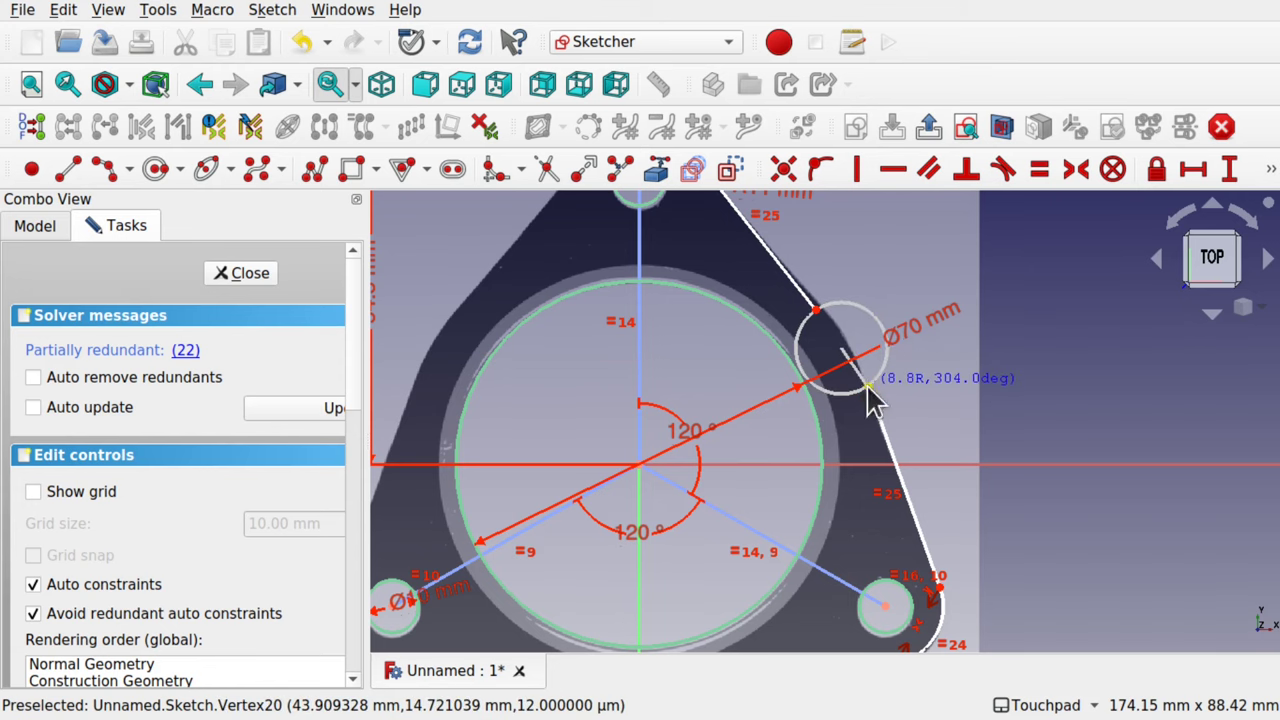
left_click(868, 386)
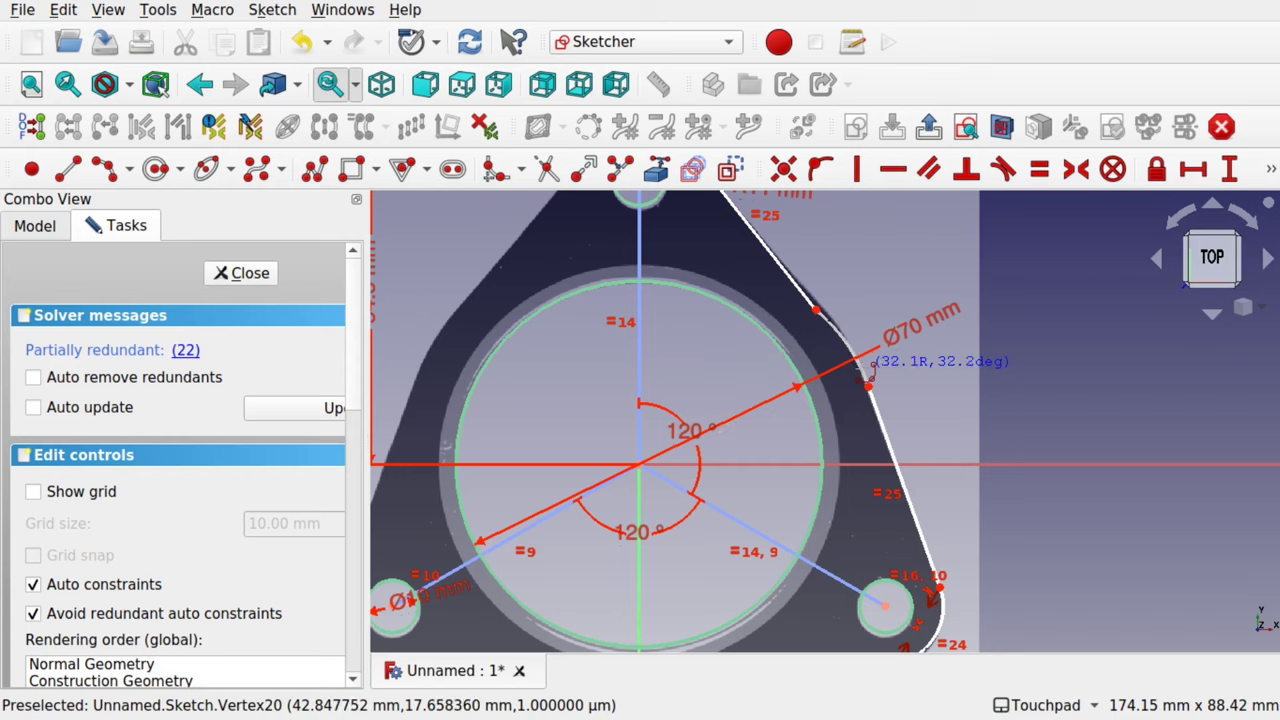
left_click(866, 374)
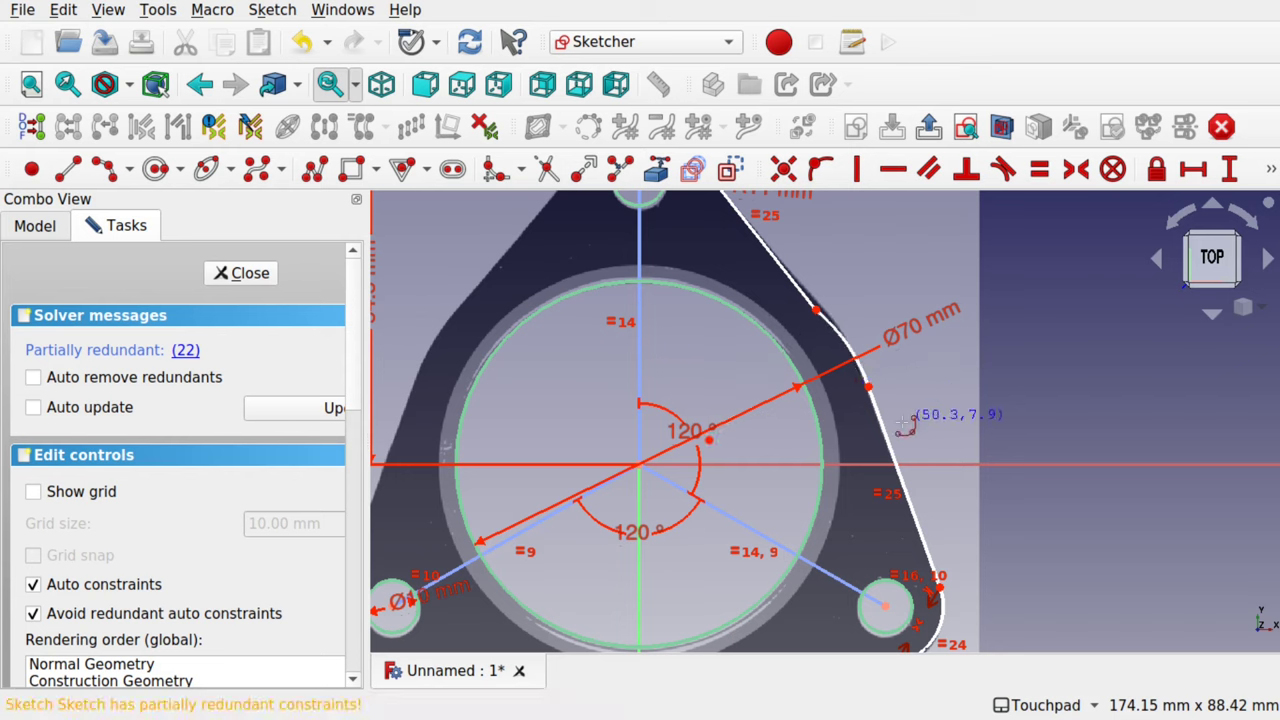
right_click(852, 422)
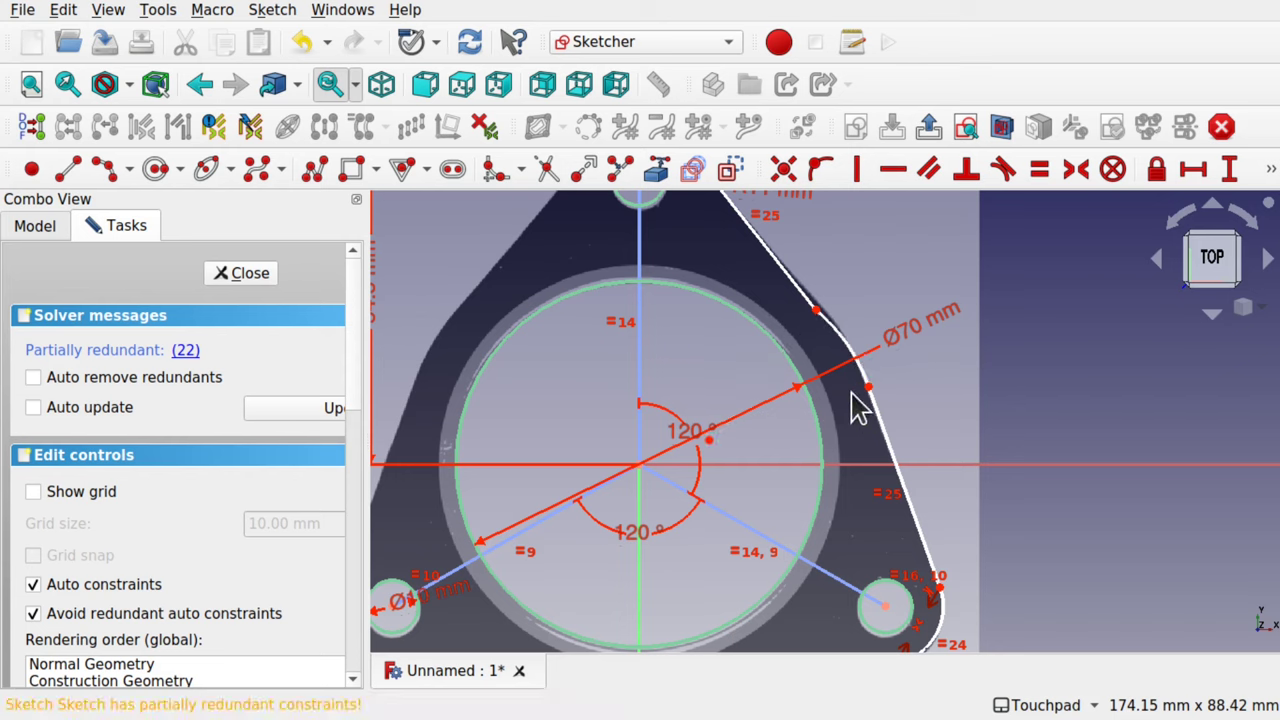
Make the right-side bulge arc tangent to the lower edge line and to the upper edge line at their shared endpoints
left_click(862, 366)
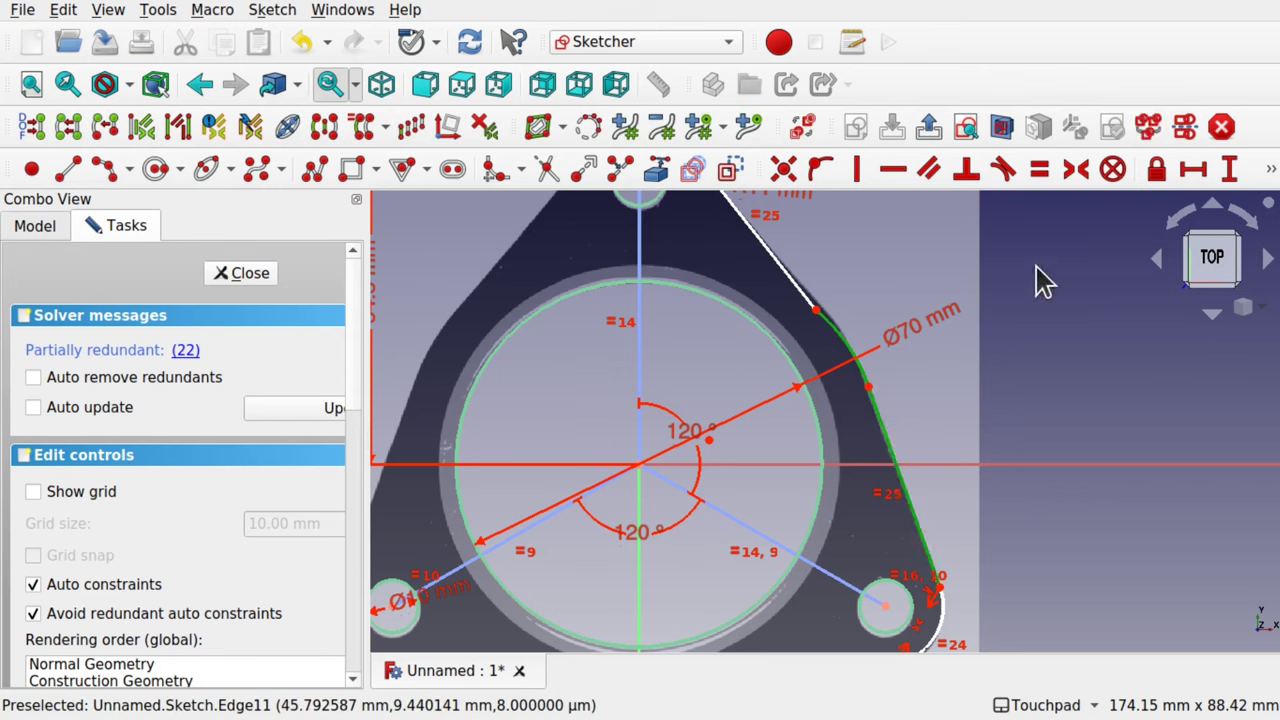
left_click(1003, 168)
left_click(645, 418)
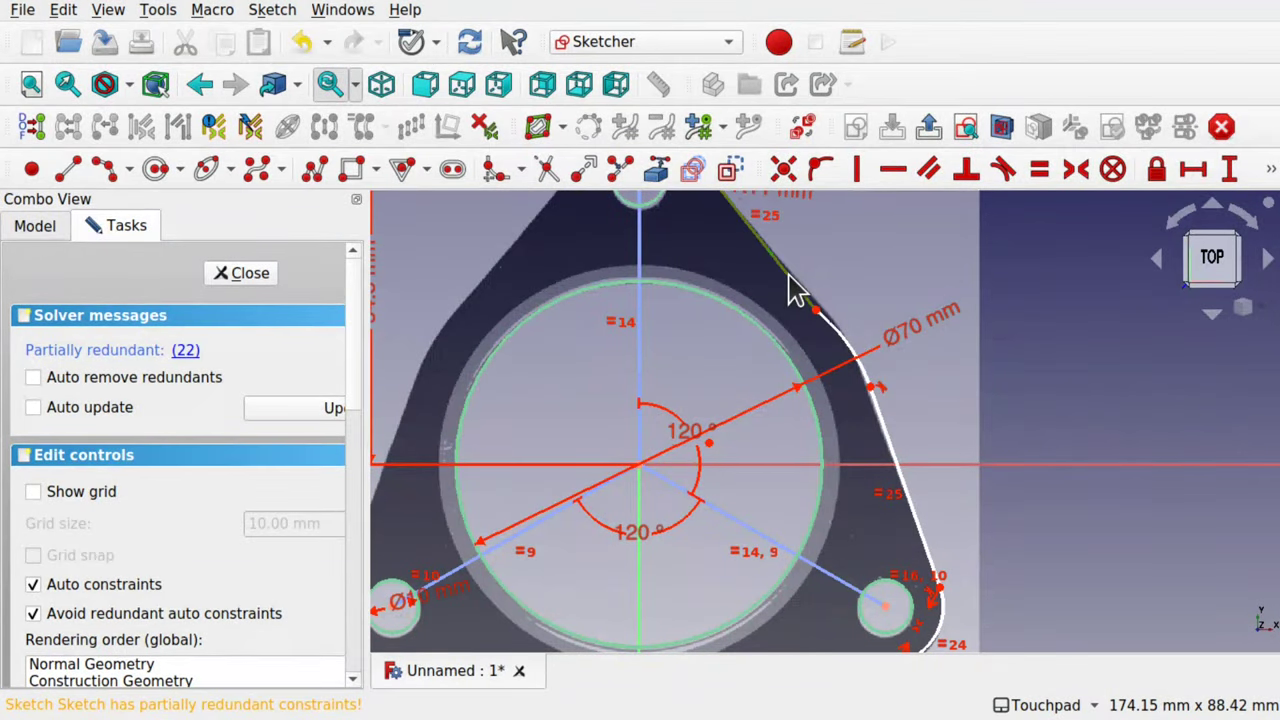
left_click(836, 341)
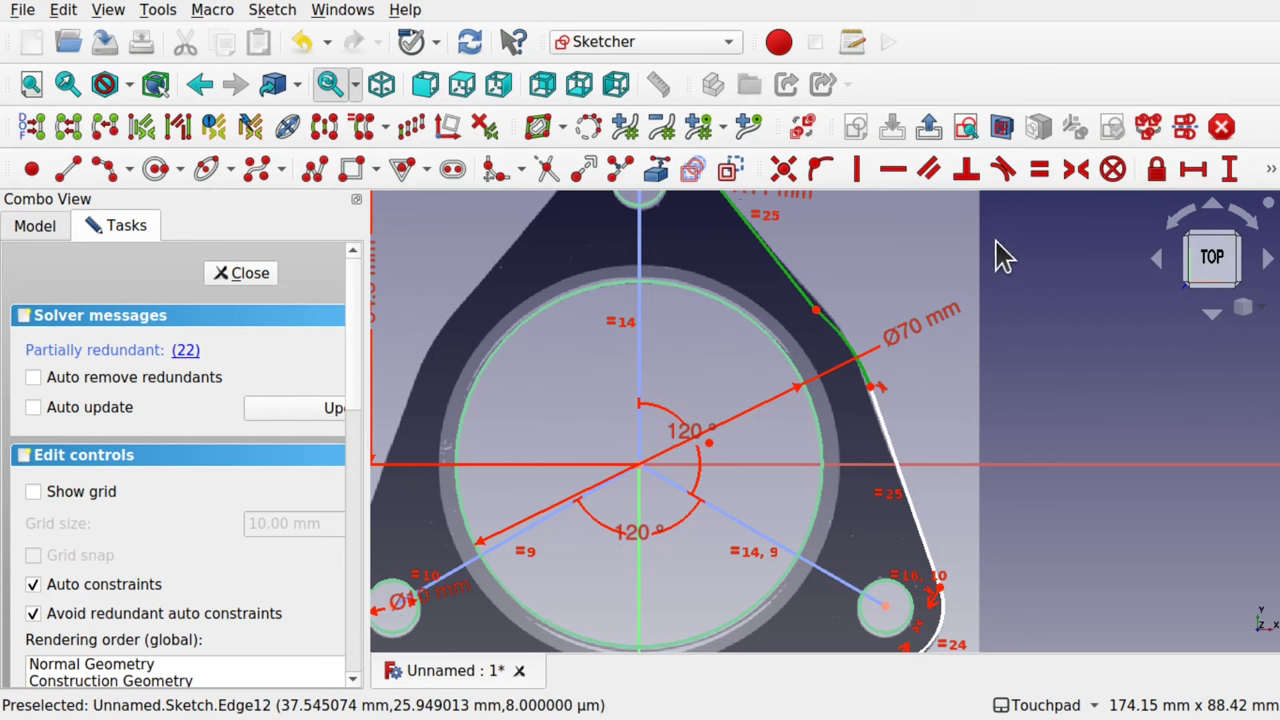
left_click(1003, 170)
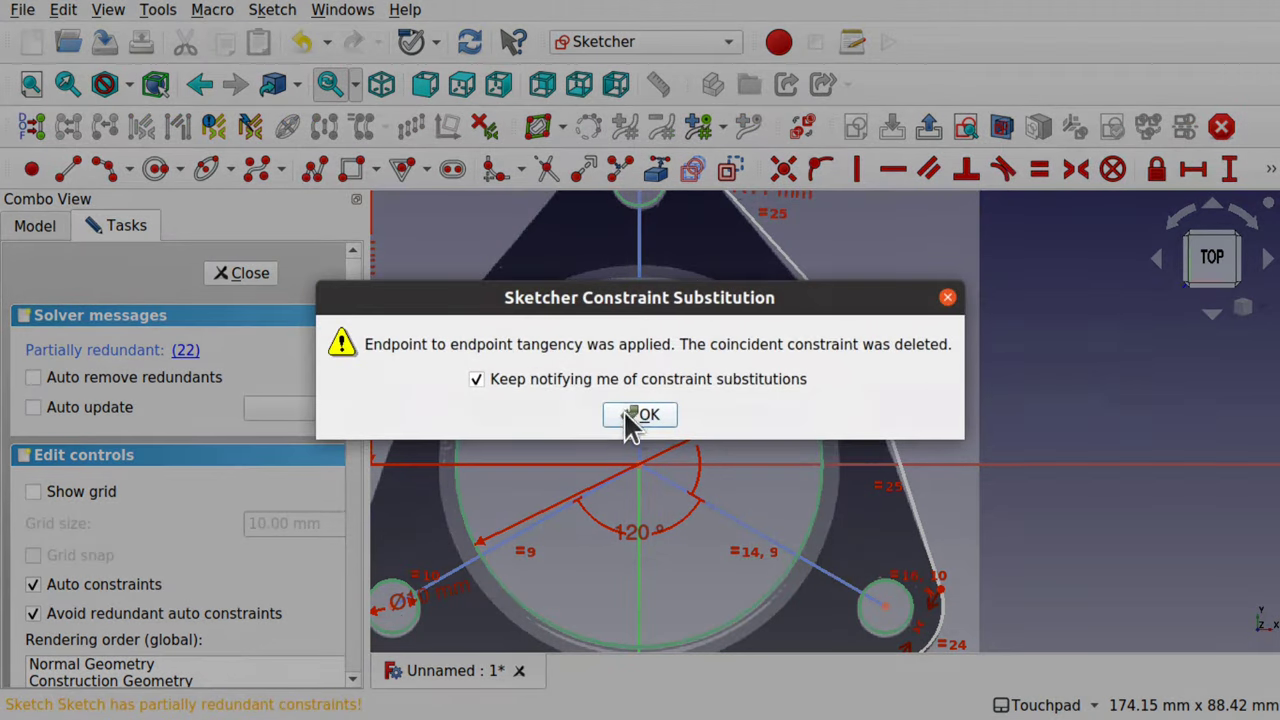
left_click(631, 413)
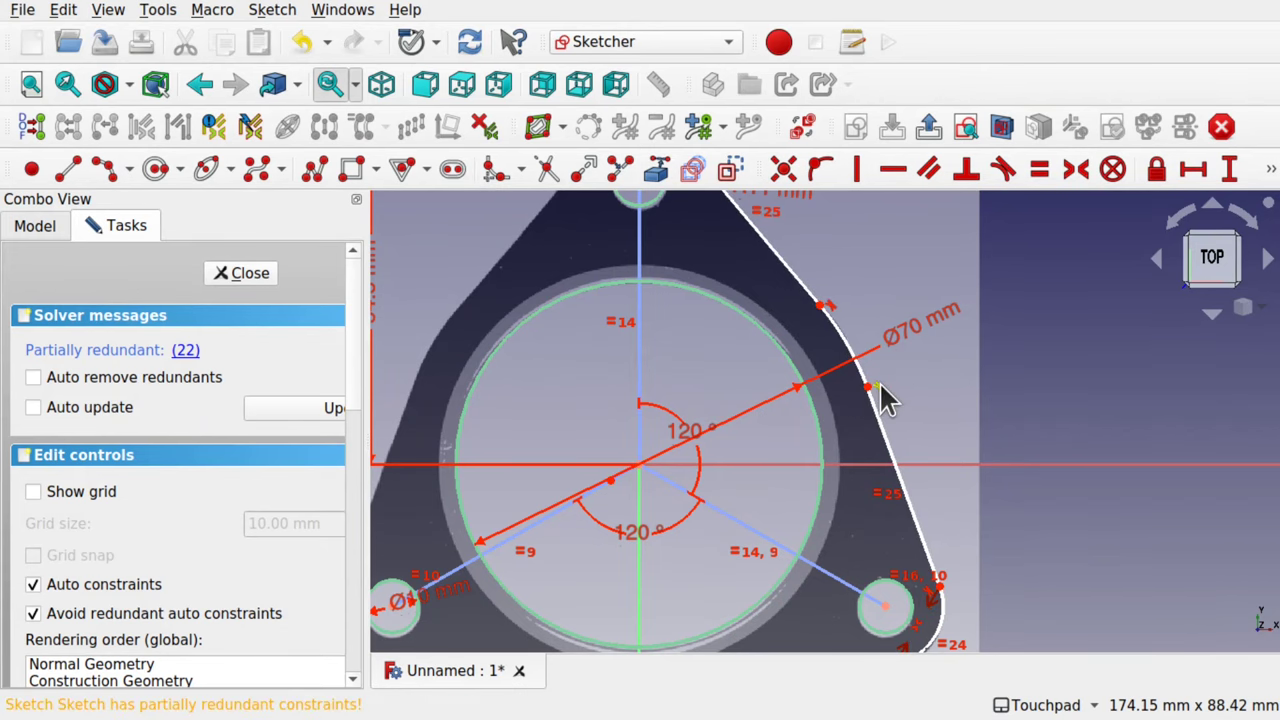
Reposition the junction between the upper edge line and the bulge arc to follow the flange outline in the reference image
scroll(880, 388, "down", 2)
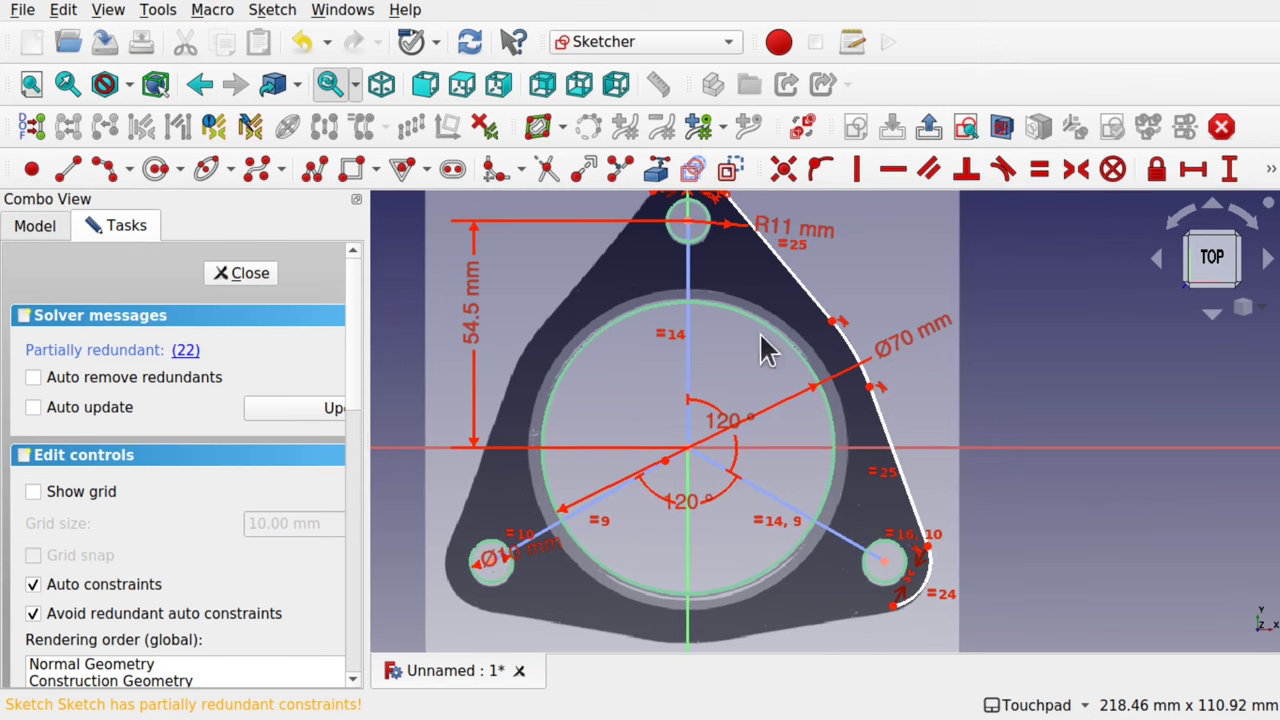
mouse_move(832, 322)
left_mouse_down()
mouse_move(820, 303)
mouse_move(836, 332)
mouse_move(824, 308)
left_mouse_up()
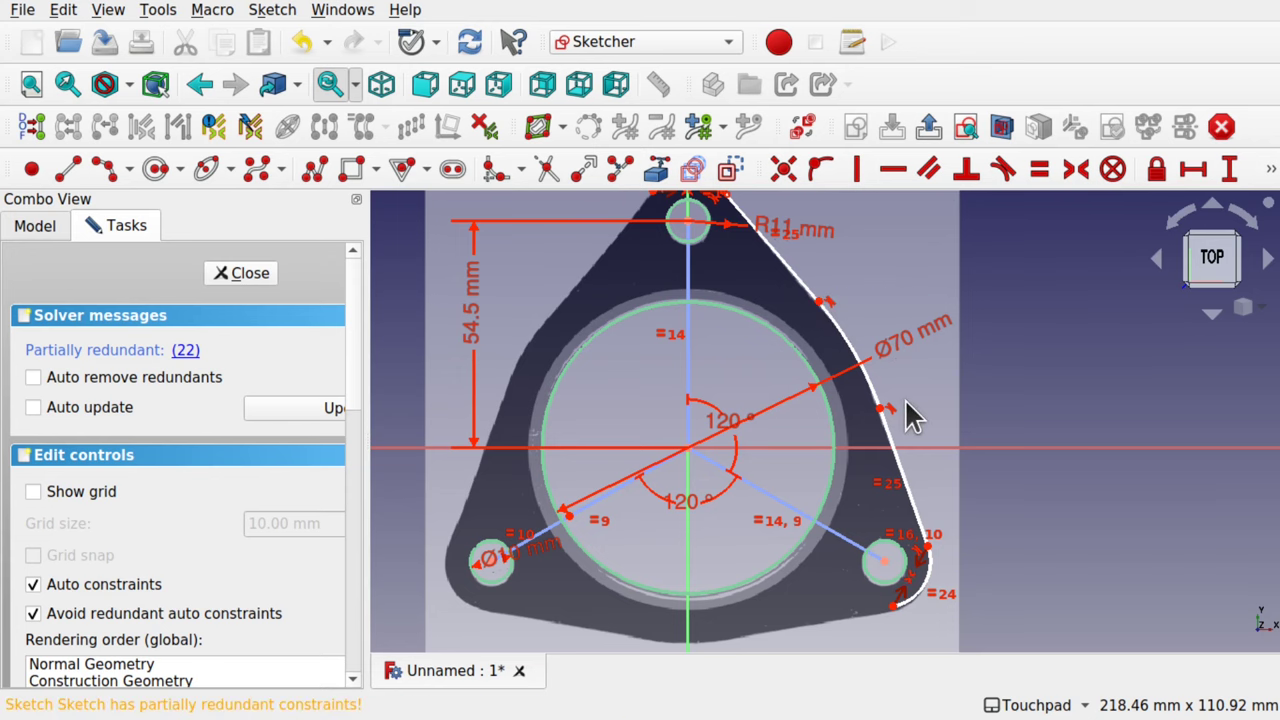
scroll(908, 415, "down", 3)
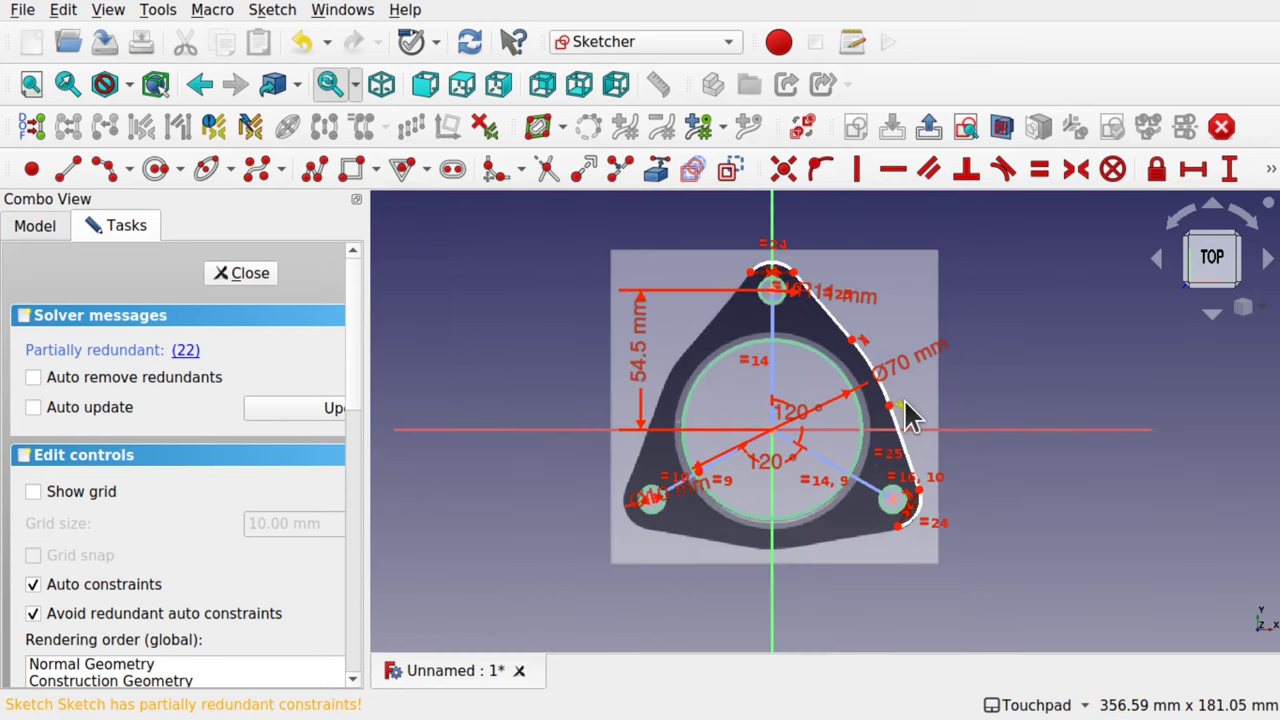
Constrain the radius of the right-side bulge arc to 80 mm
scroll(908, 415, "up", 5)
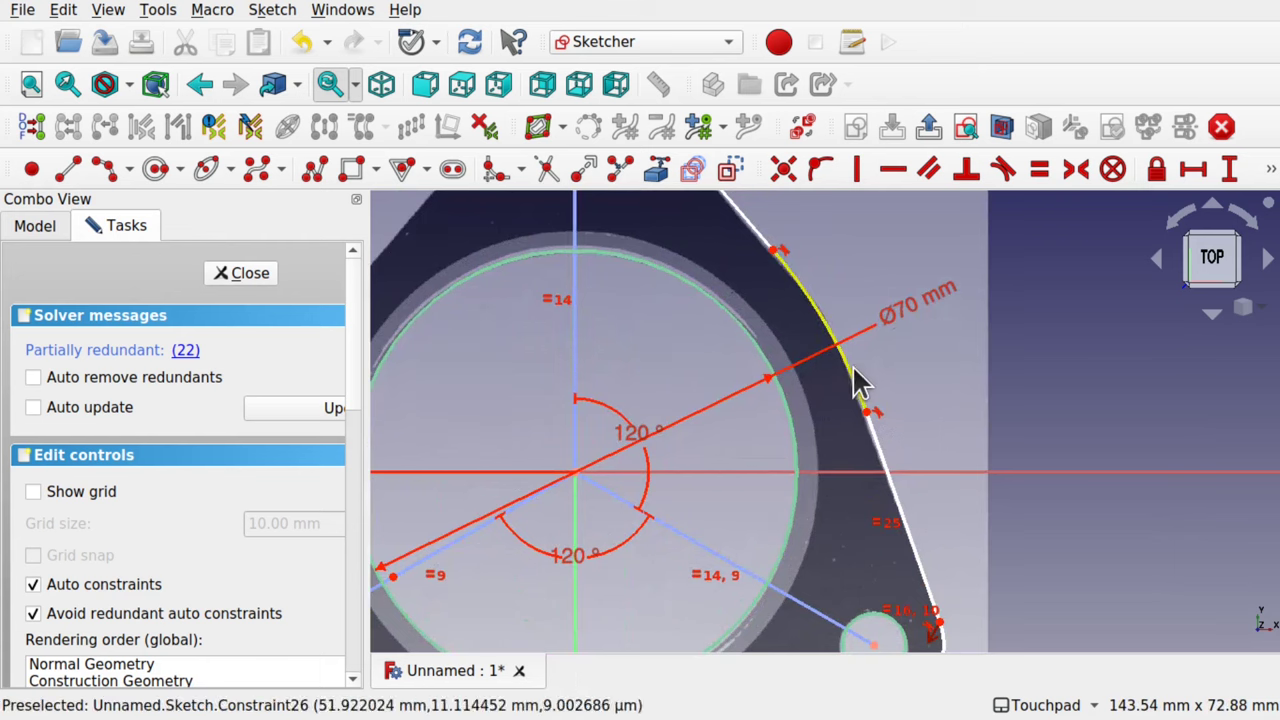
left_click(855, 383)
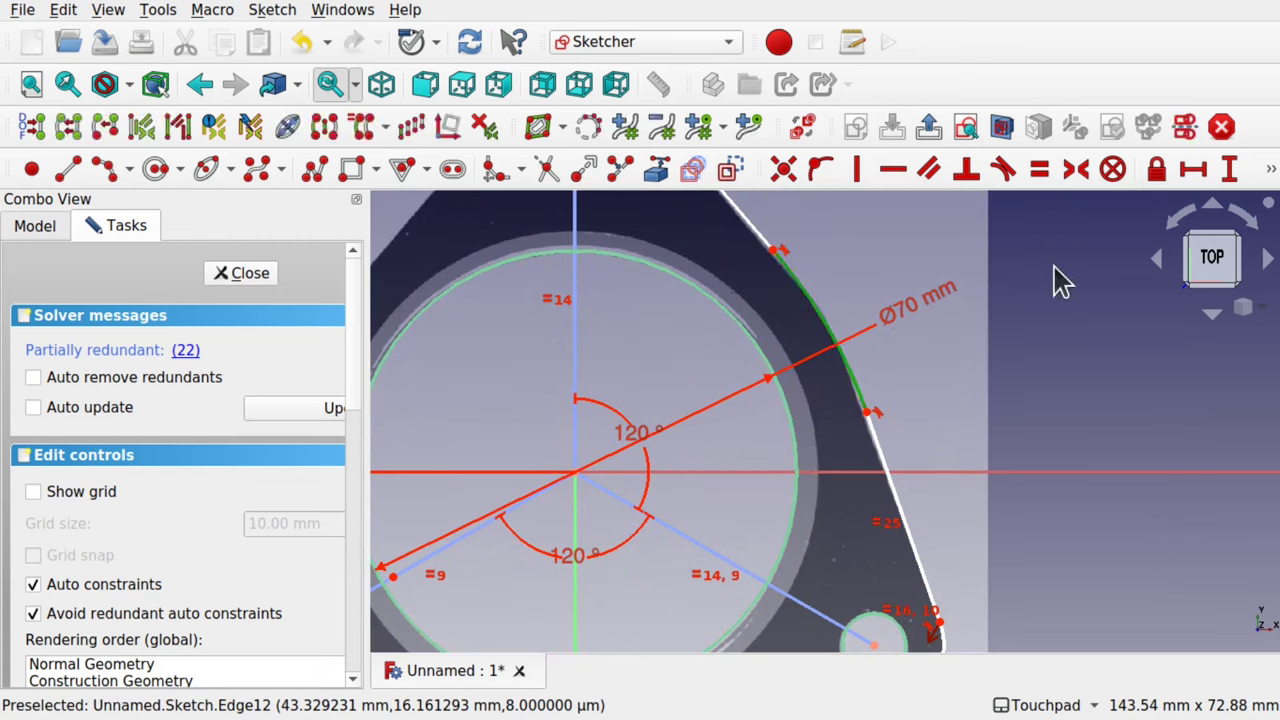
left_click(1270, 169)
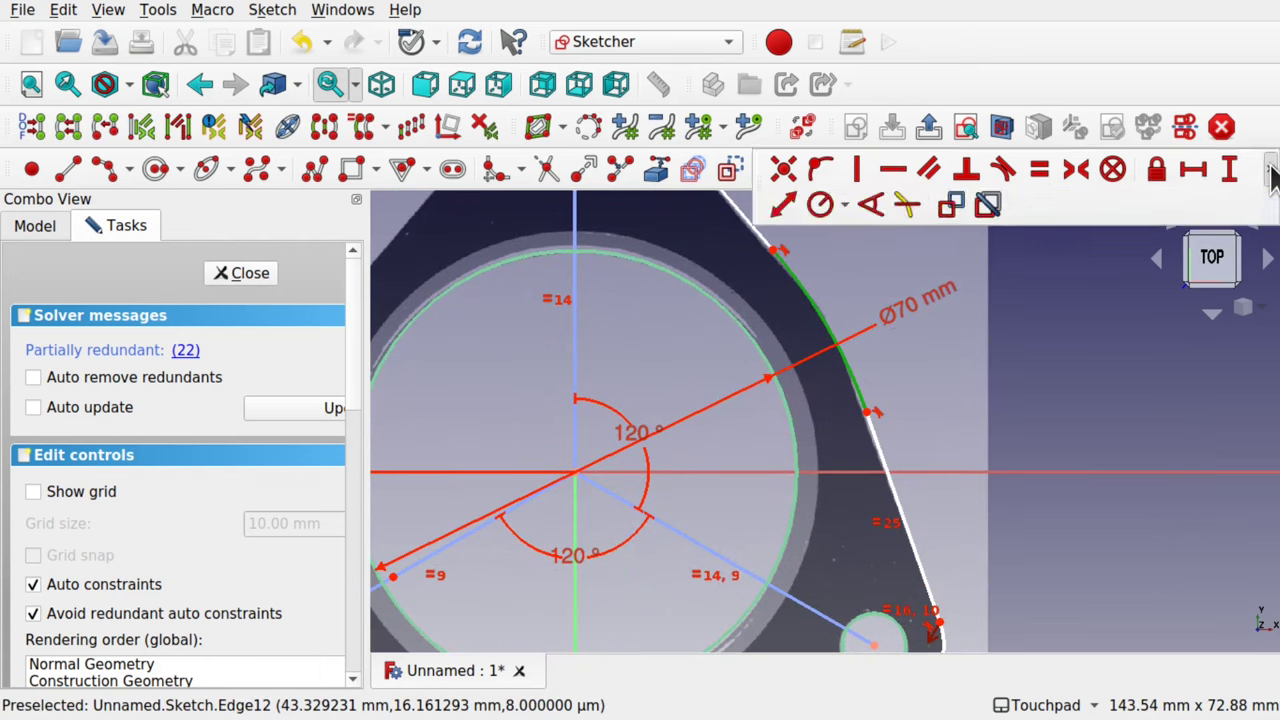
left_click(845, 207)
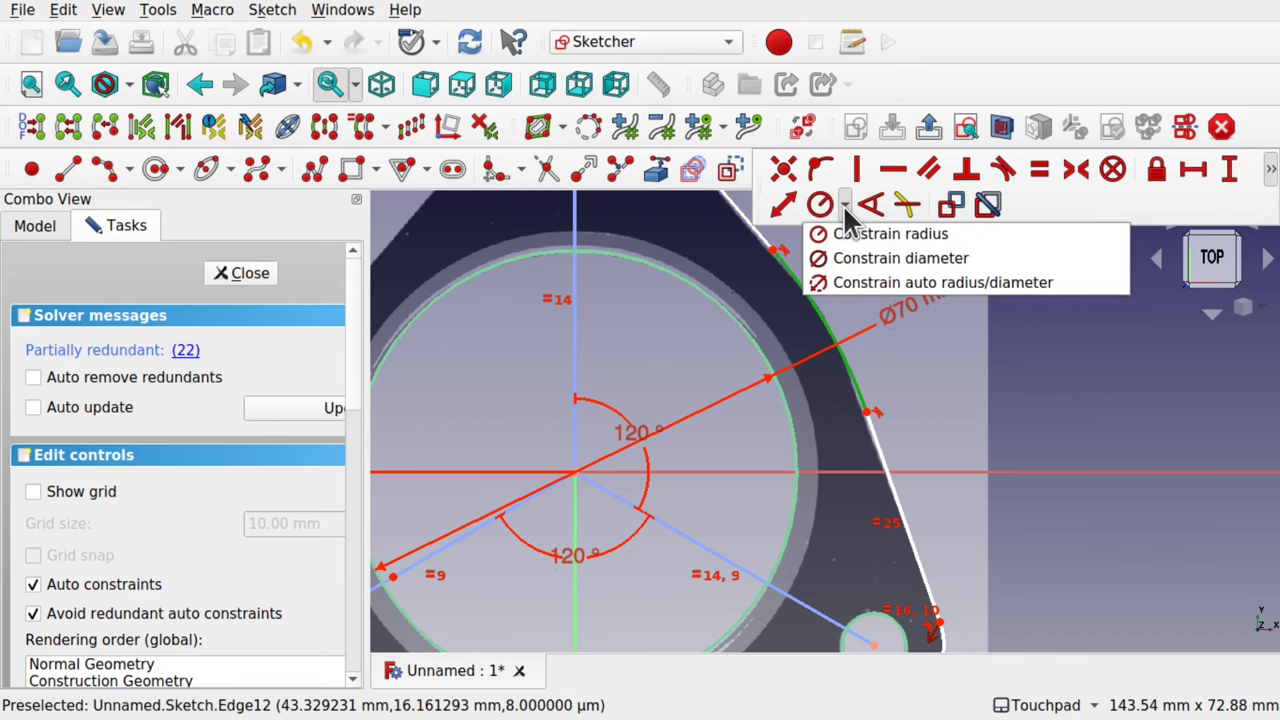
left_click(850, 238)
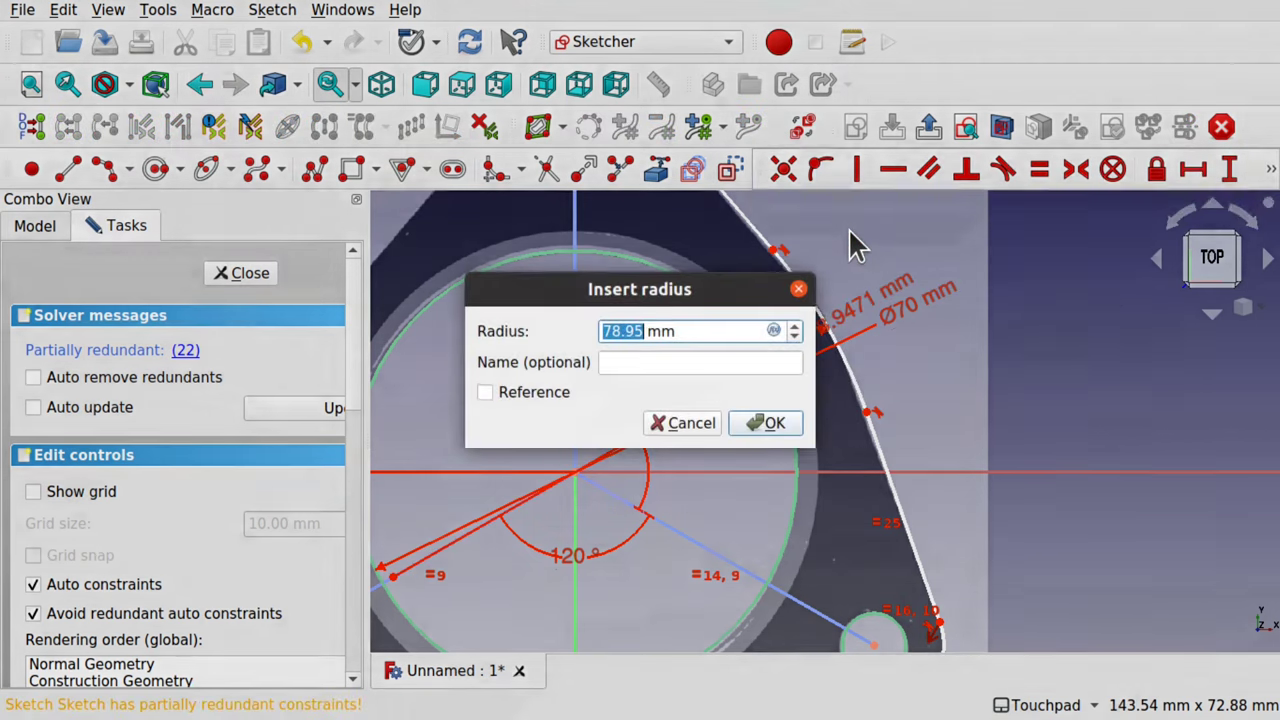
type("80")
key("Return")
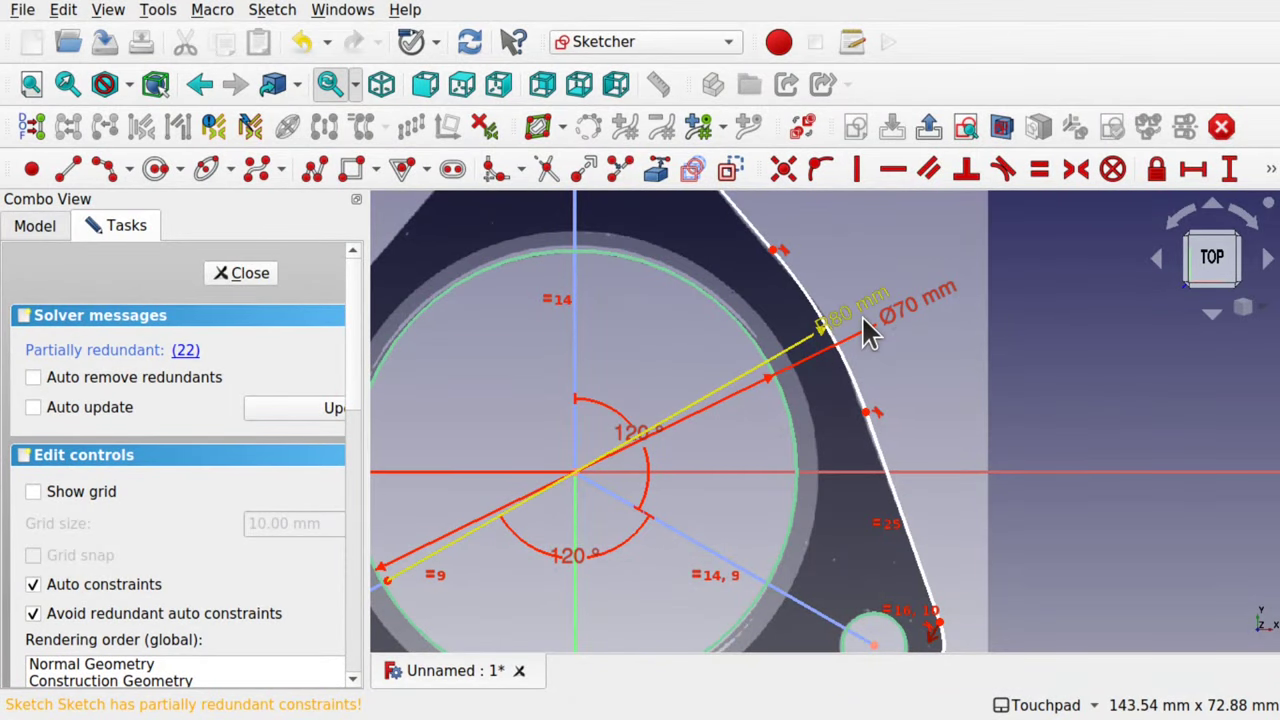
Move the 70 mm diameter and 80 mm radius dimension labels clear of the right-side outline to the area below the flange
left_click_drag(863, 321, 886, 270)
scroll(787, 365, "down", 4)
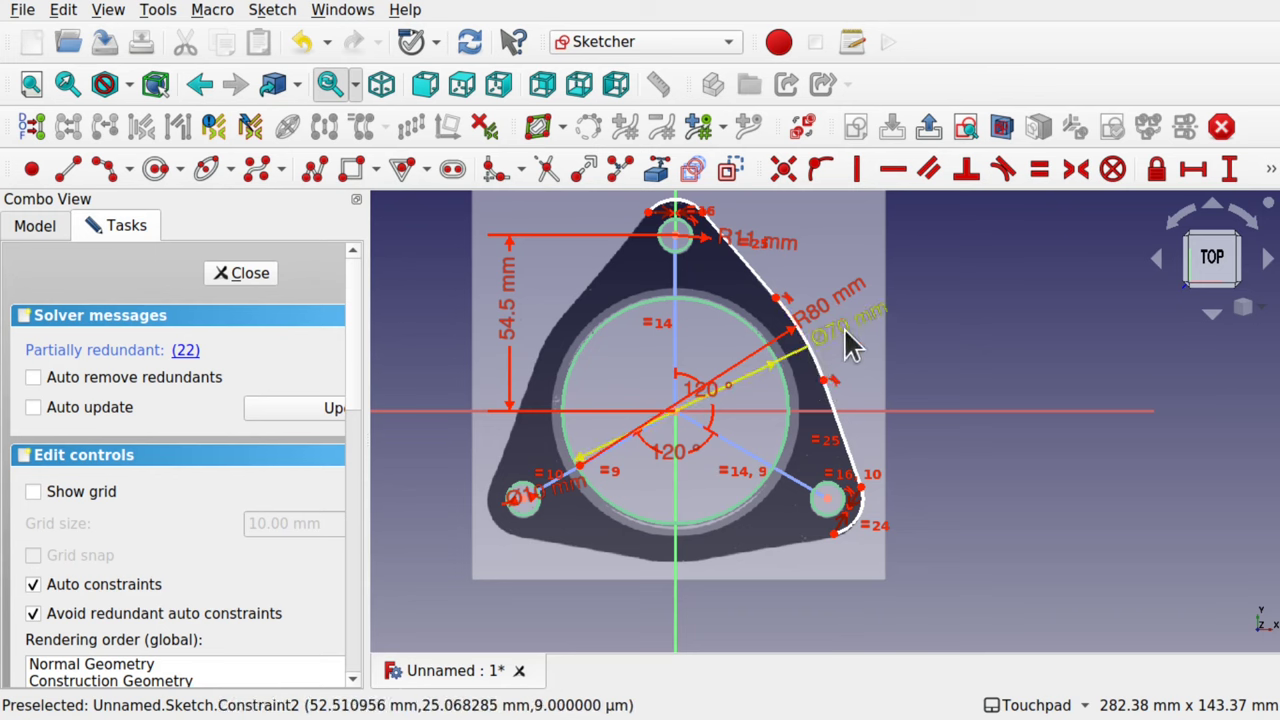
left_click_drag(855, 362, 820, 571)
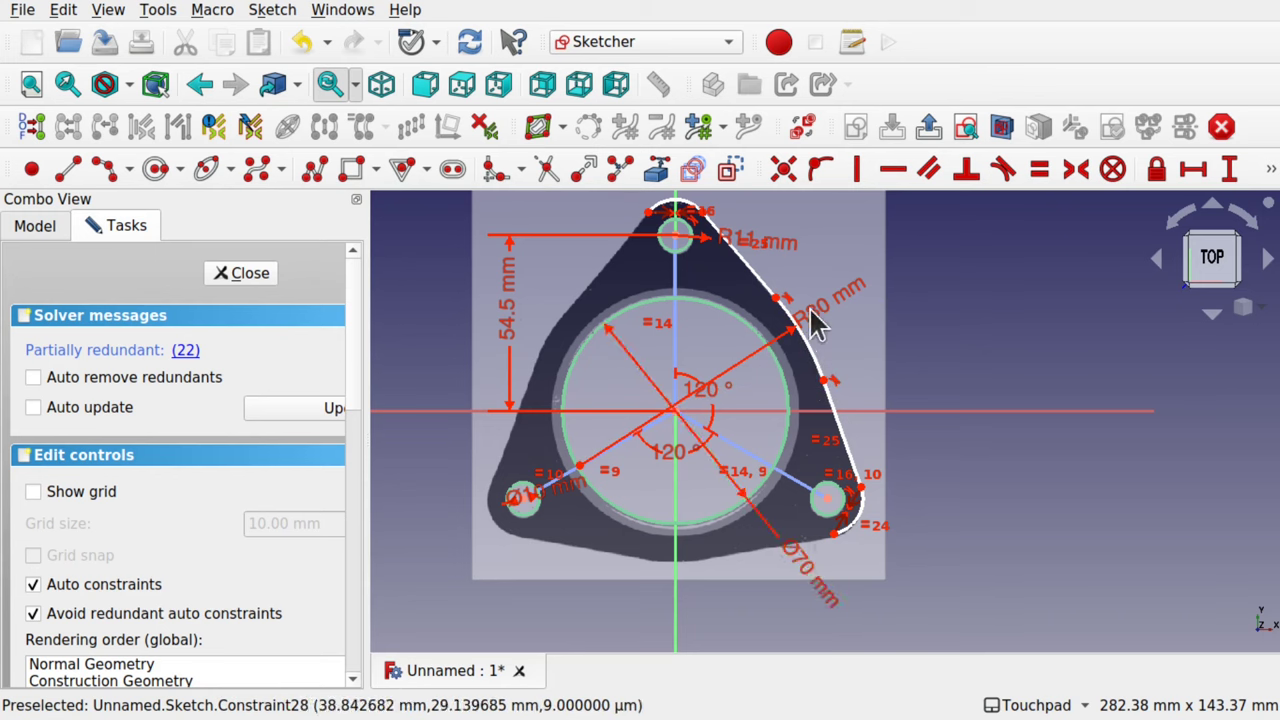
left_click_drag(814, 311, 768, 640)
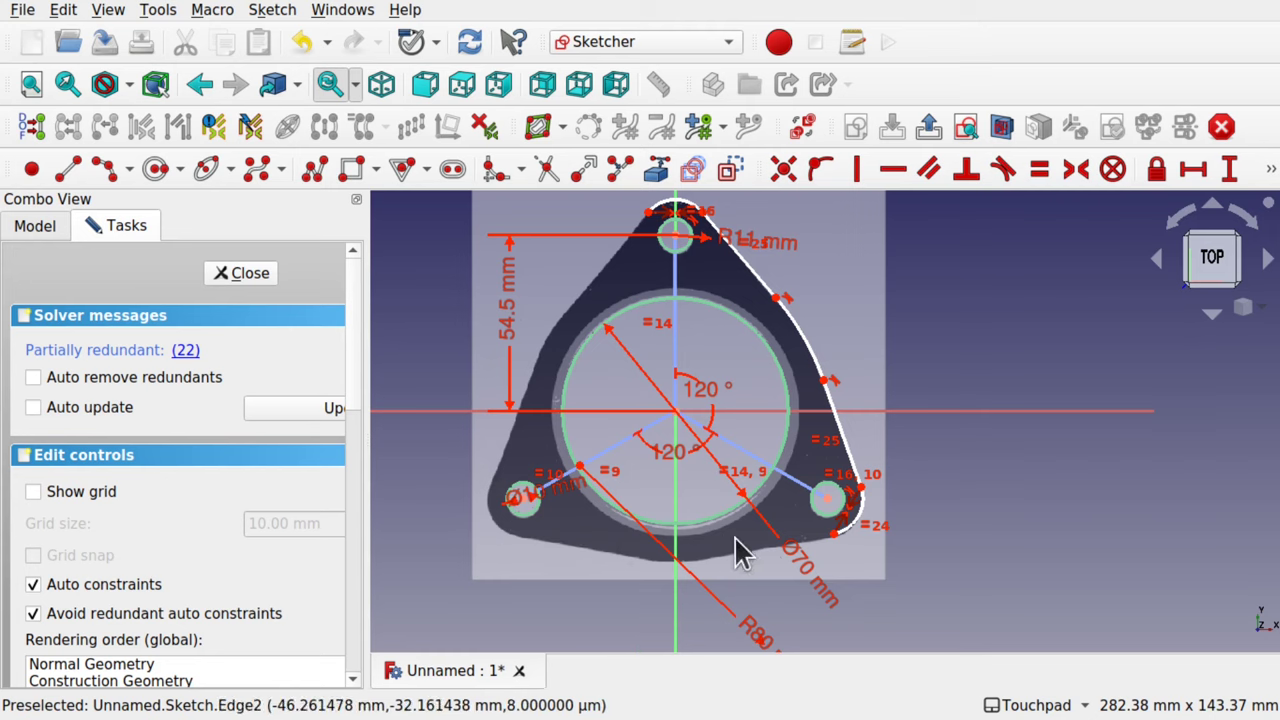
left_click(738, 506)
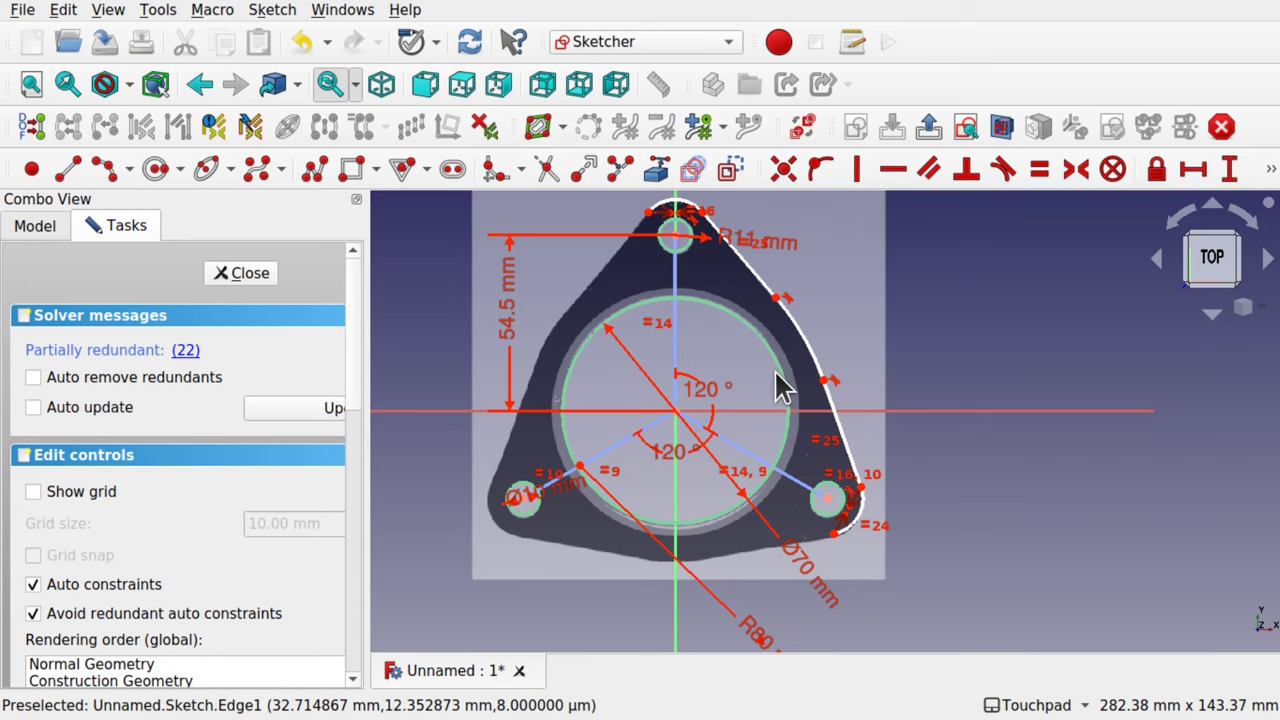
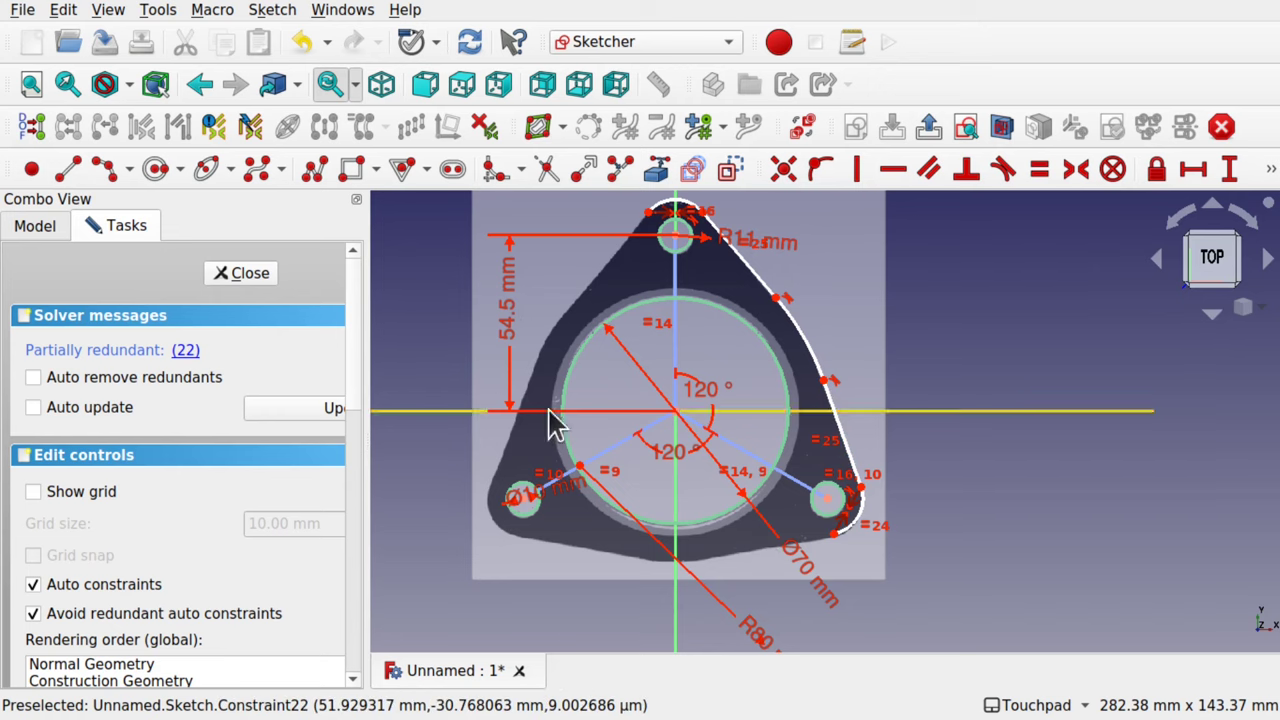
Sketch an arc through end and rim points along the bulge on the flange's left side
left_click(105, 172)
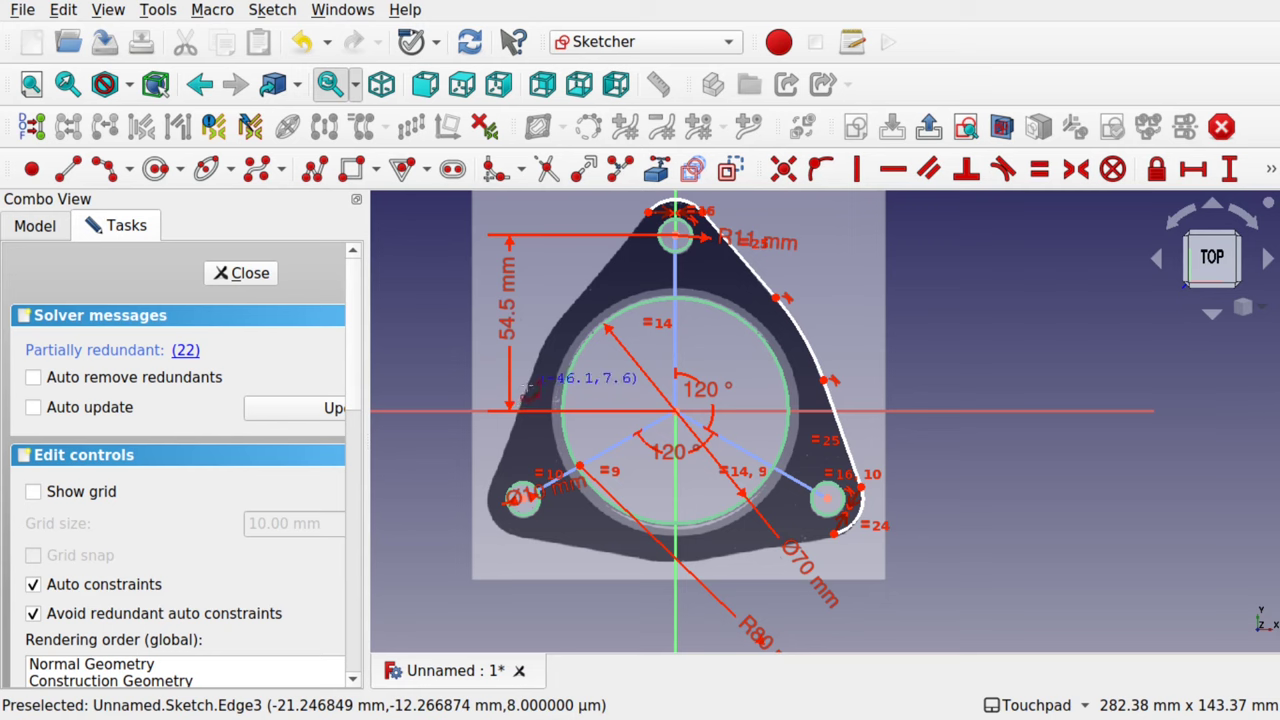
left_click(523, 394)
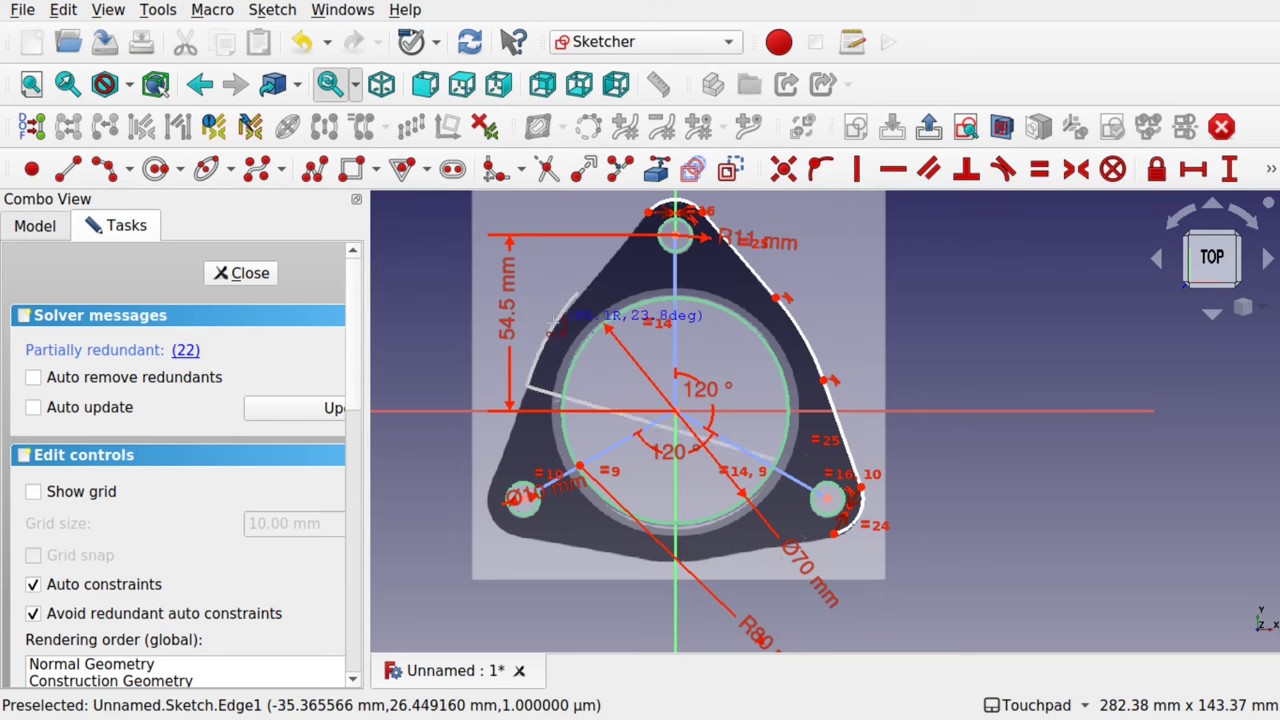
left_click(577, 293)
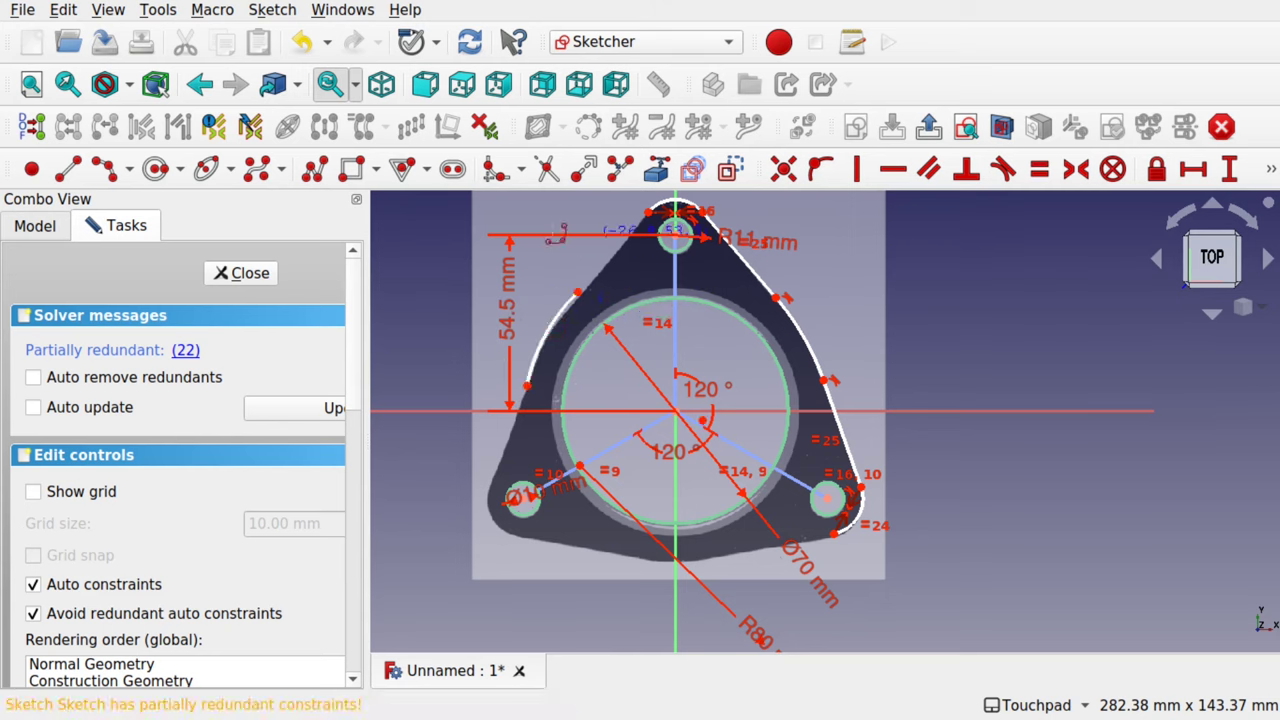
Draw the left side's edge lines: one from the bulge arc to the top corner arc, one about 24 mm long toward the lower-left corner
left_click(69, 172)
left_click(578, 293)
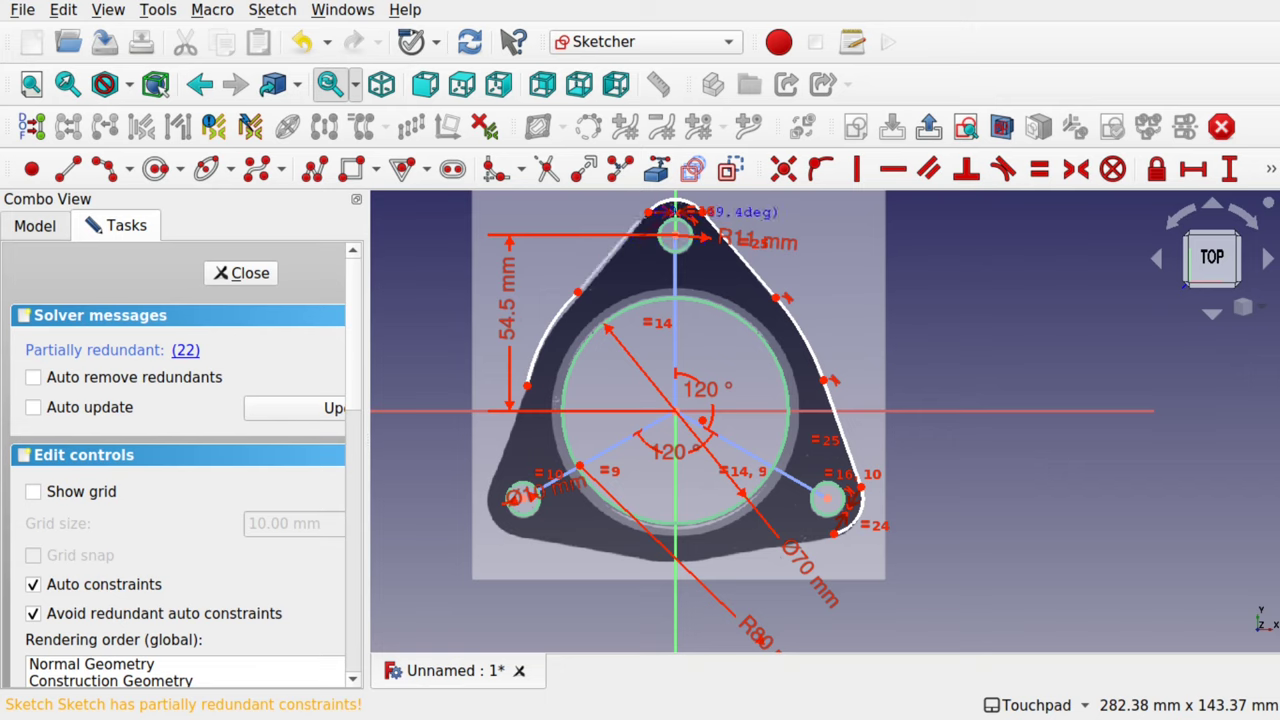
left_click(648, 212)
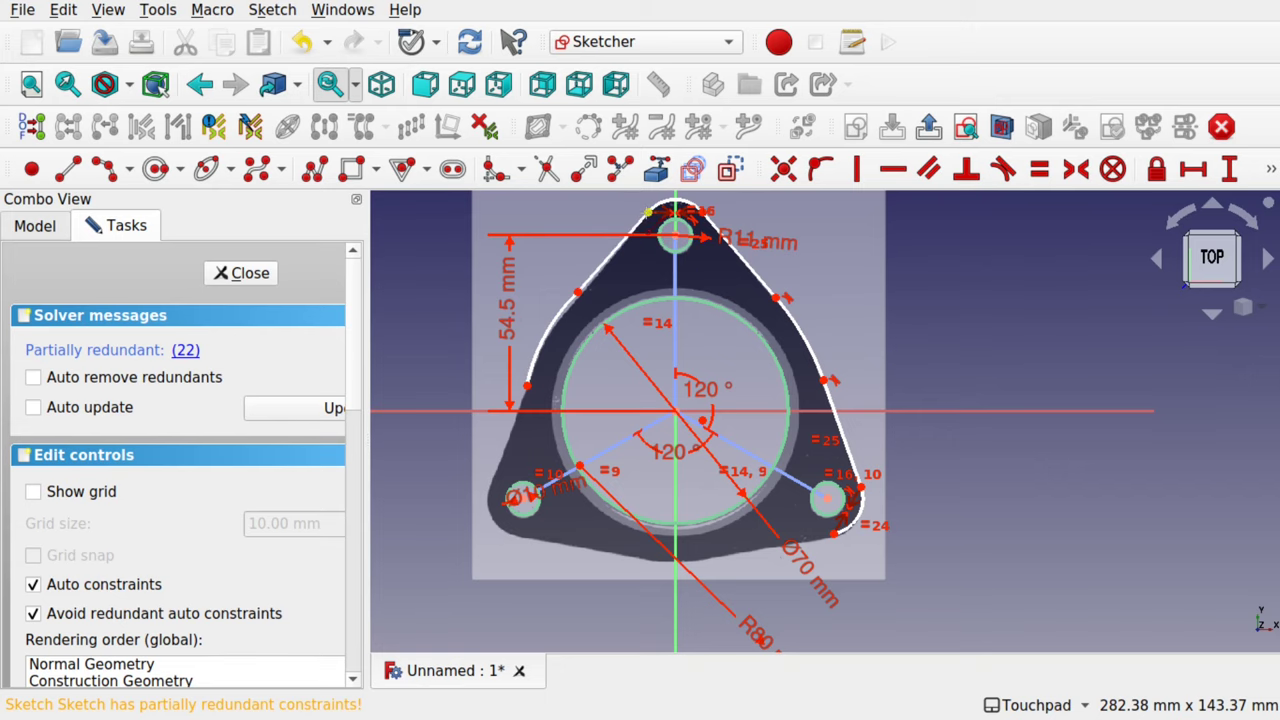
left_click(527, 386)
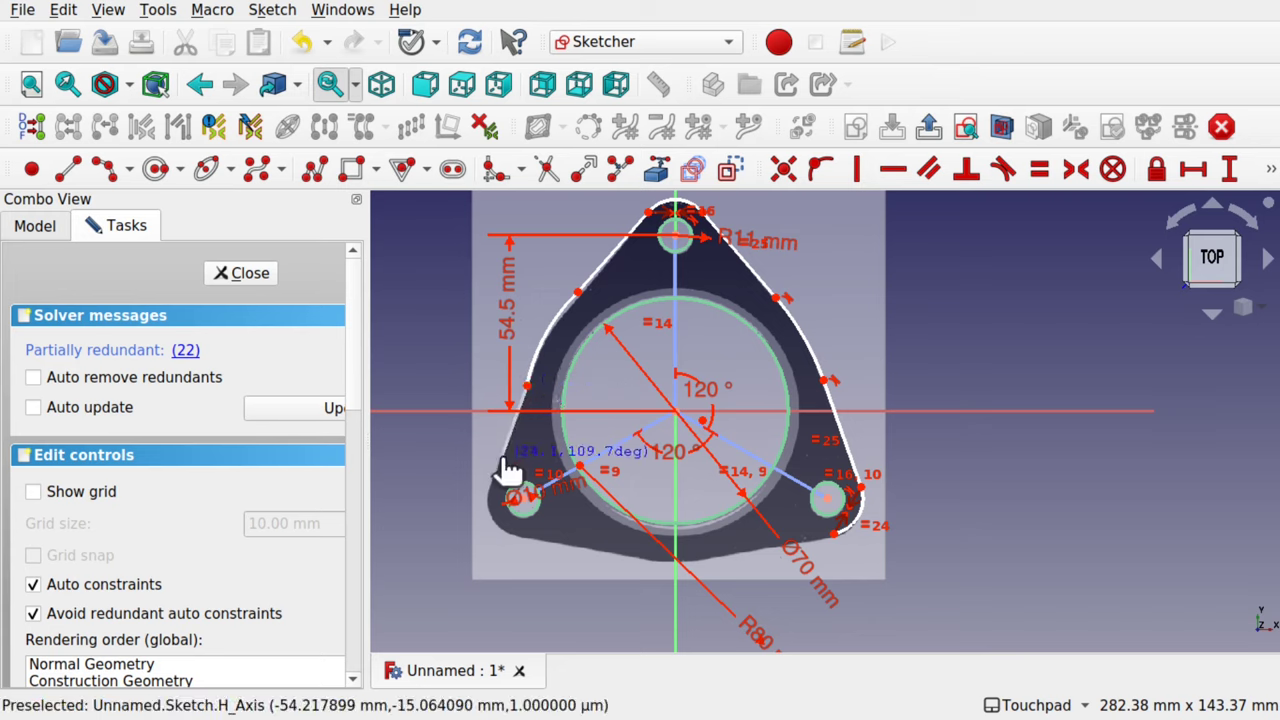
left_click(502, 461)
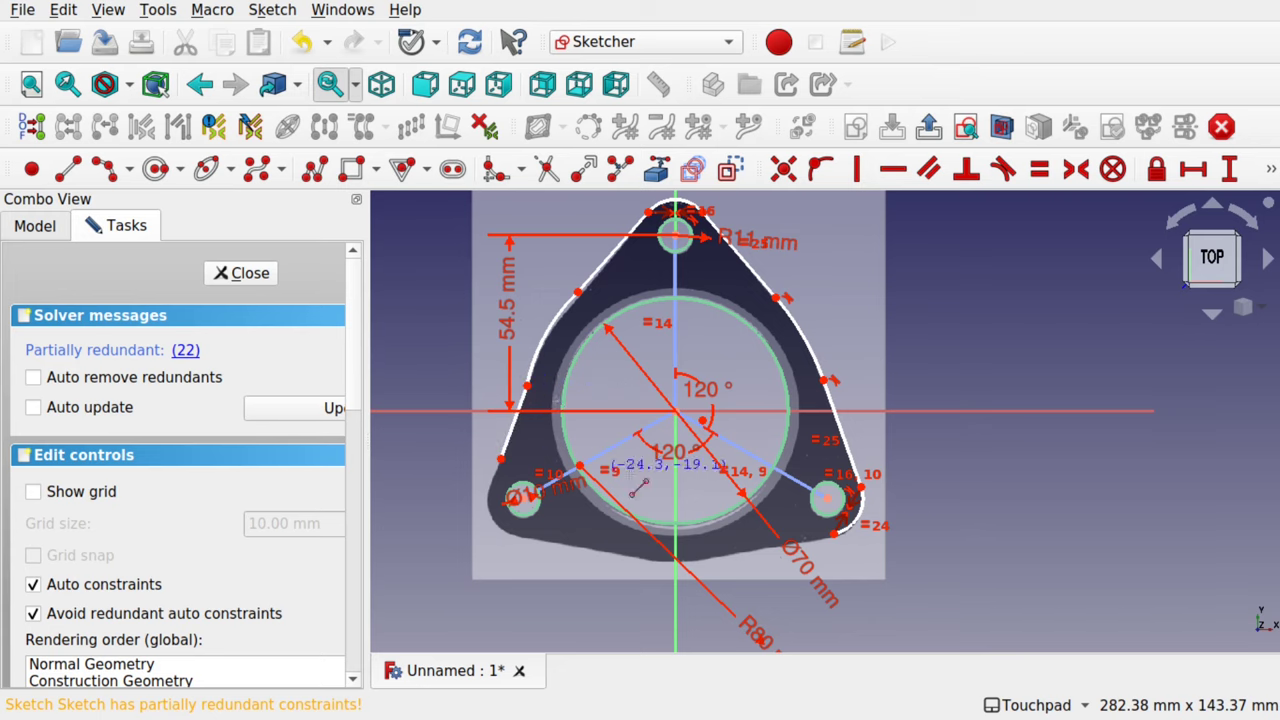
Draw an edge line from the lower-right corner arc along the bottom edge and continue it with an arc along the bottom bulge
left_click(834, 533)
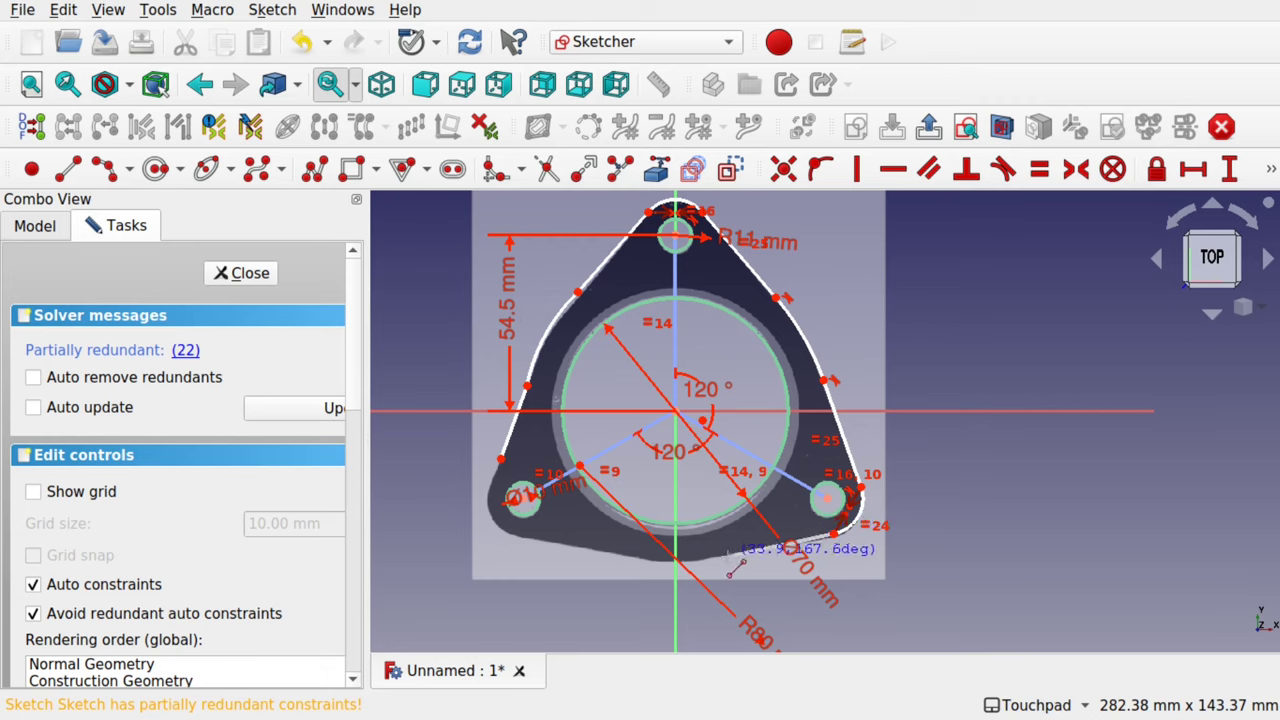
left_click(723, 556)
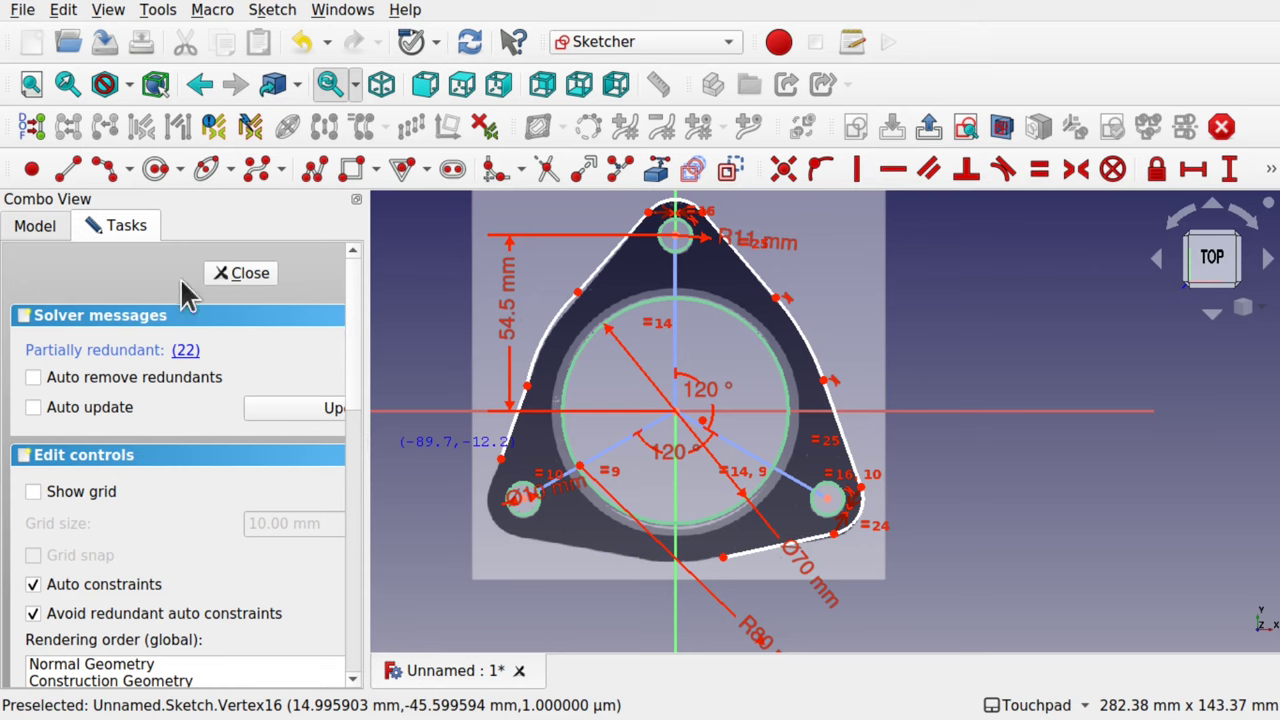
left_click(103, 174)
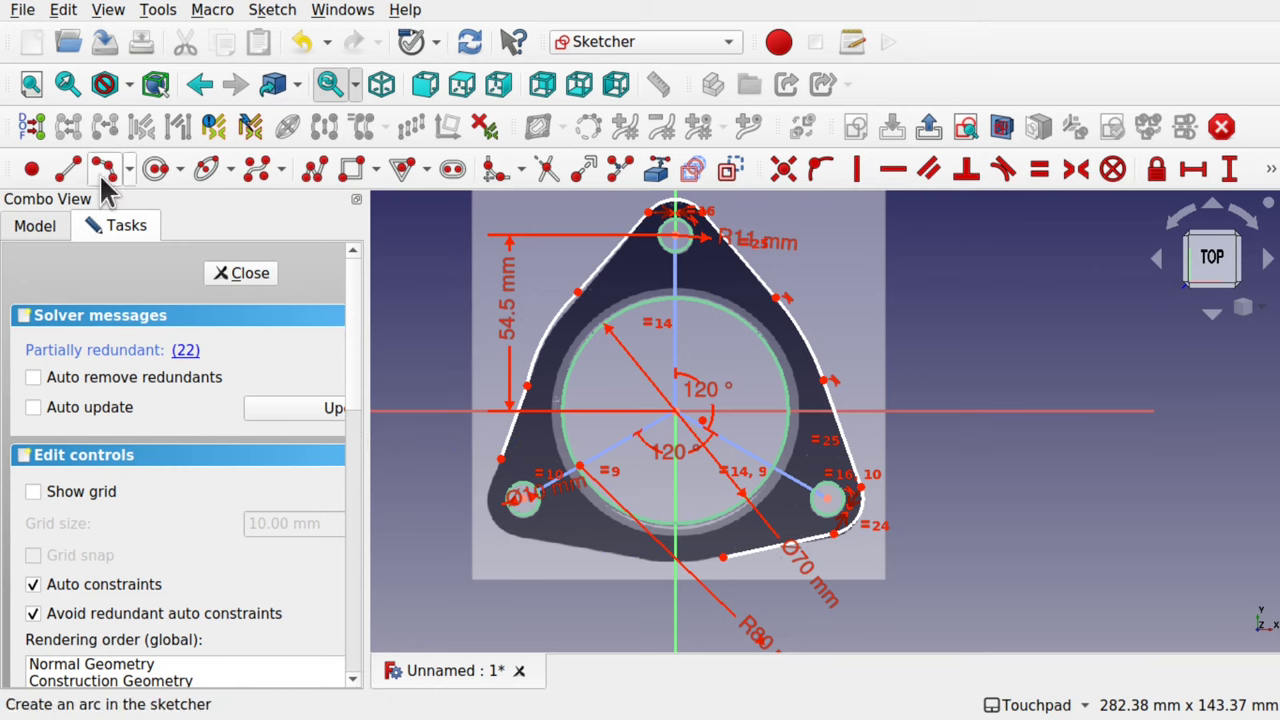
left_click(723, 557)
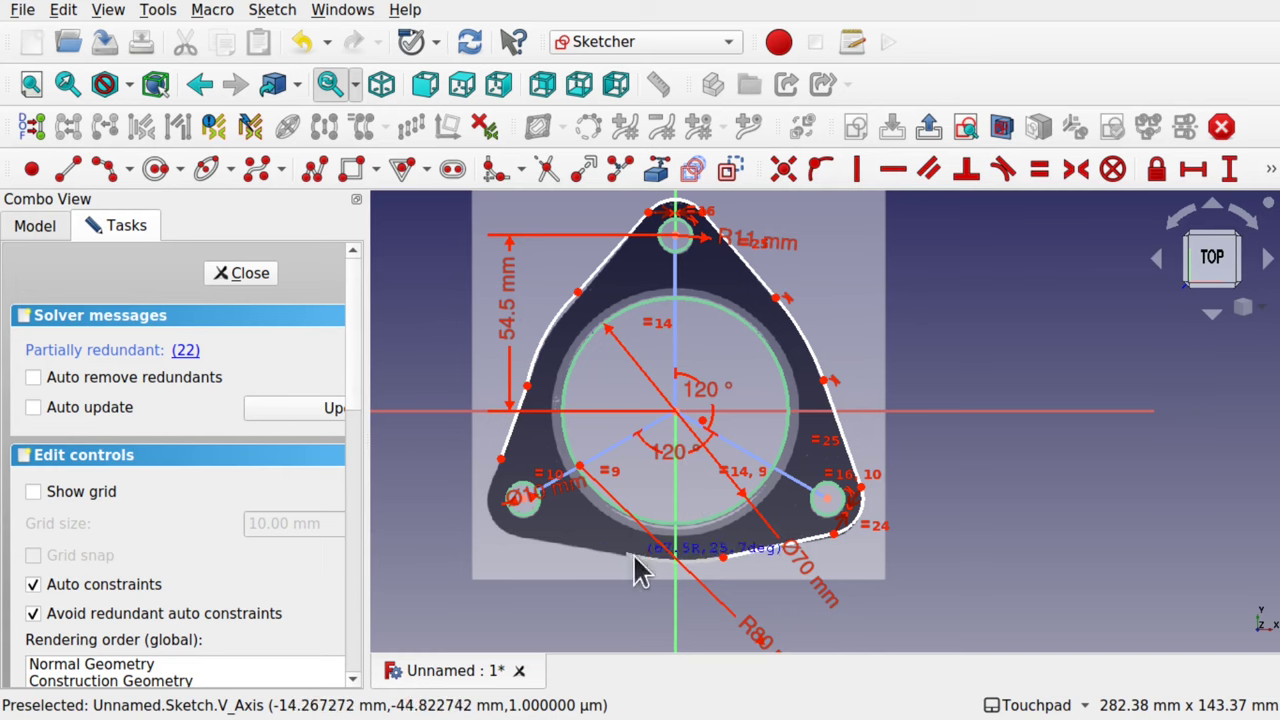
left_click(630, 561)
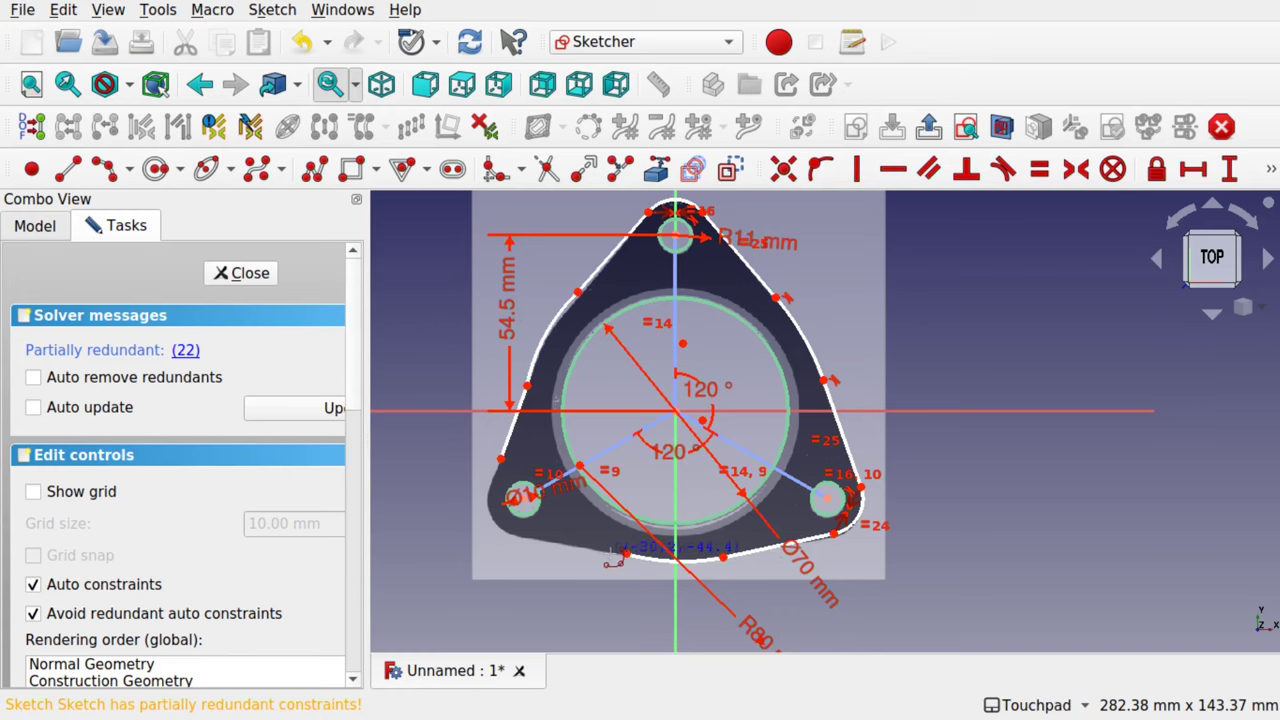
Draw an edge line from the bottom bulge arc's free end to where the lower-left corner rounding begins
left_click(68, 169)
left_click(626, 553)
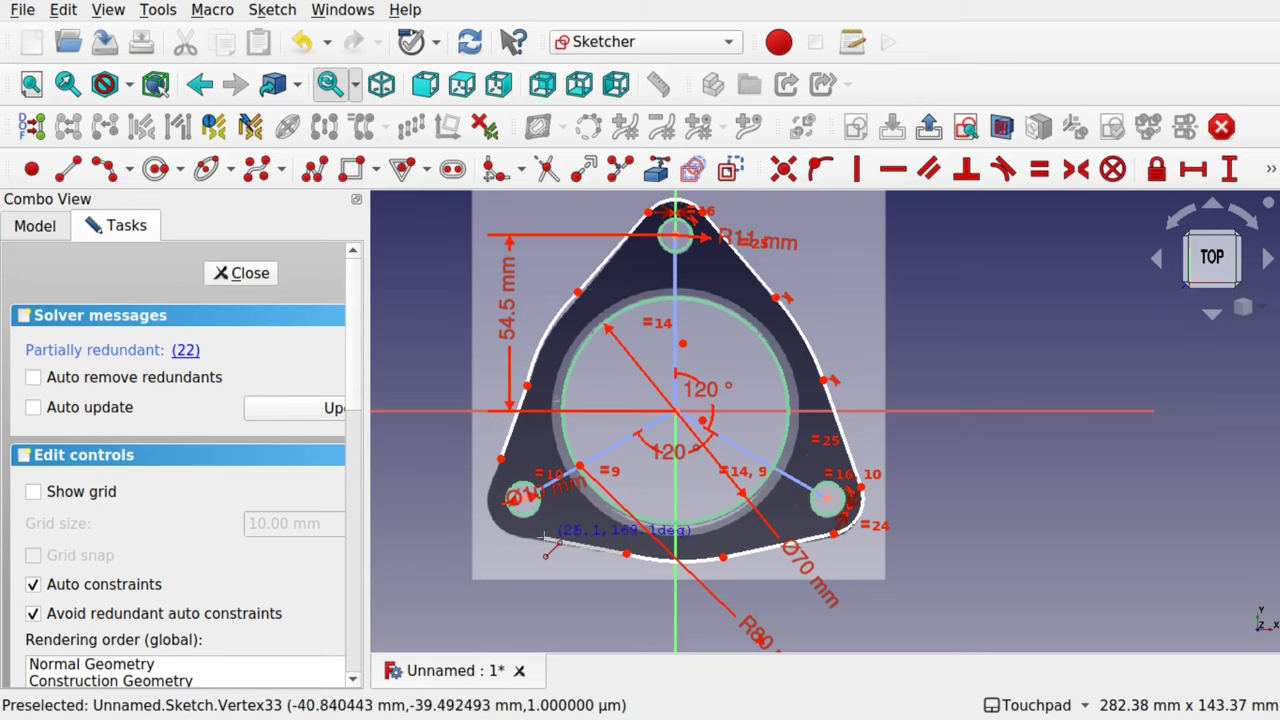
left_click(557, 545)
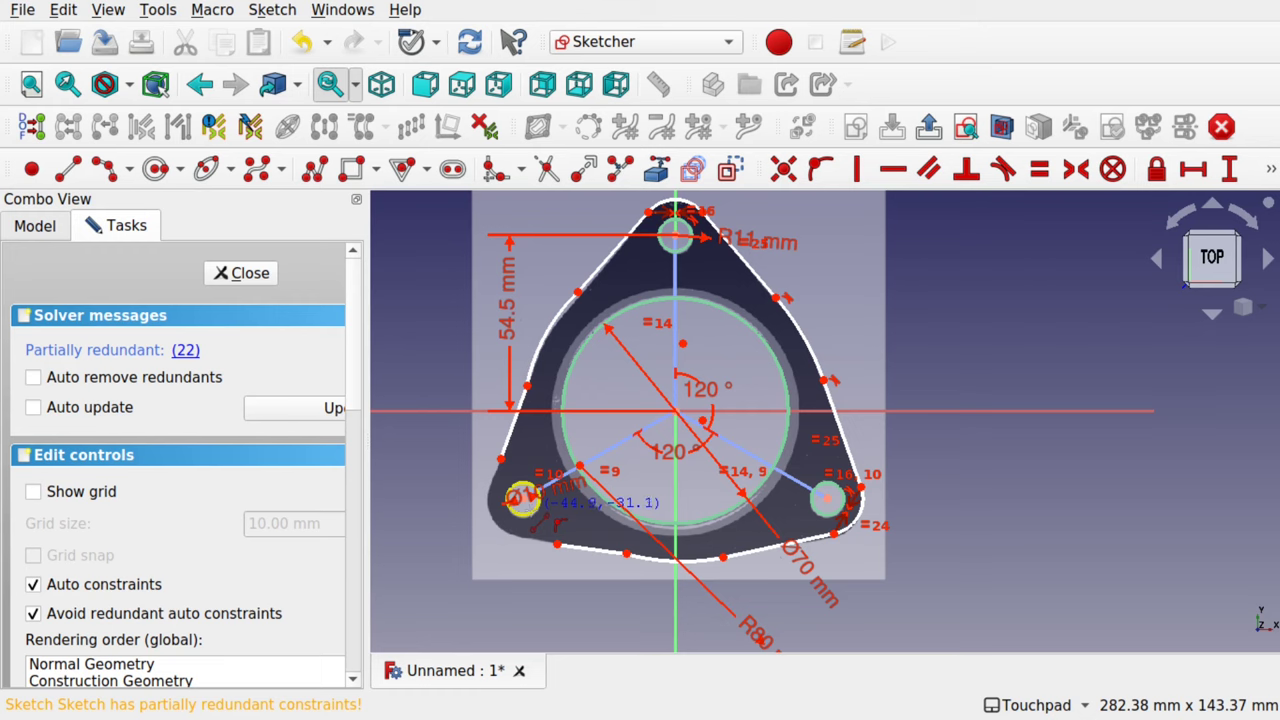
Draw a corner arc centred on the lower-left bolt hole from the bottom edge line to the left edge line, and shrink it toward the flange outline
left_click(128, 170)
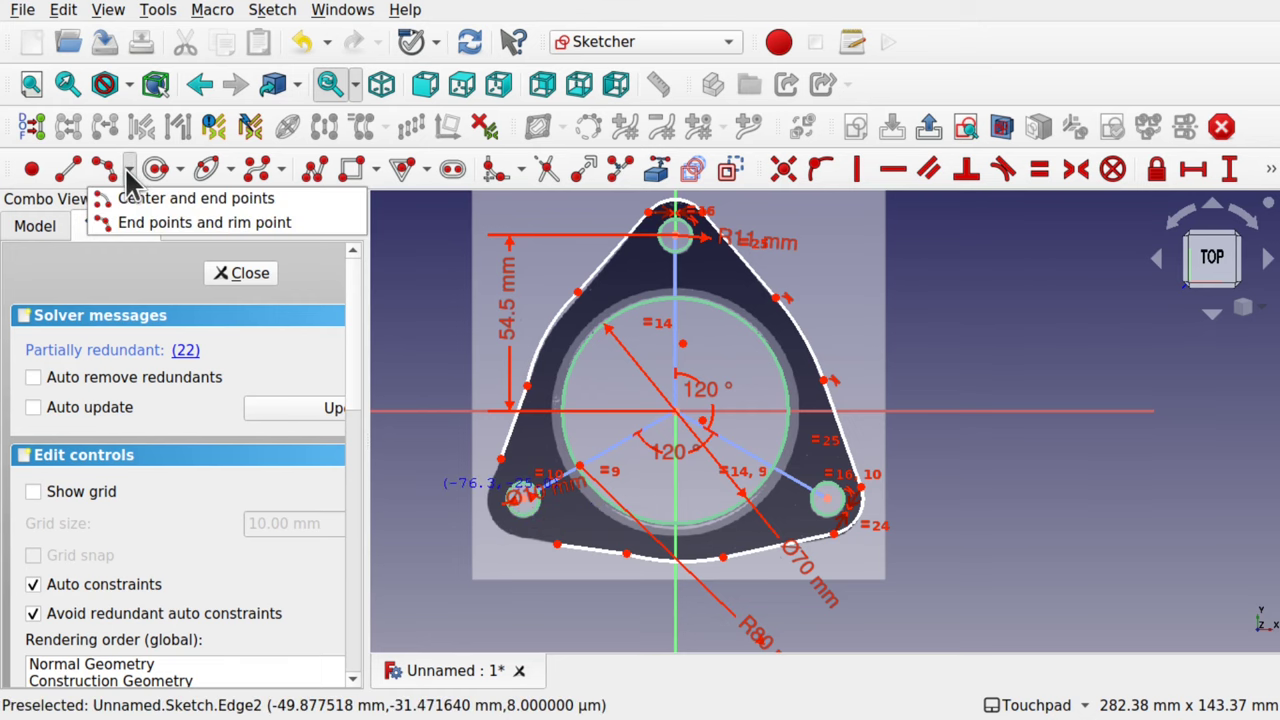
left_click(167, 200)
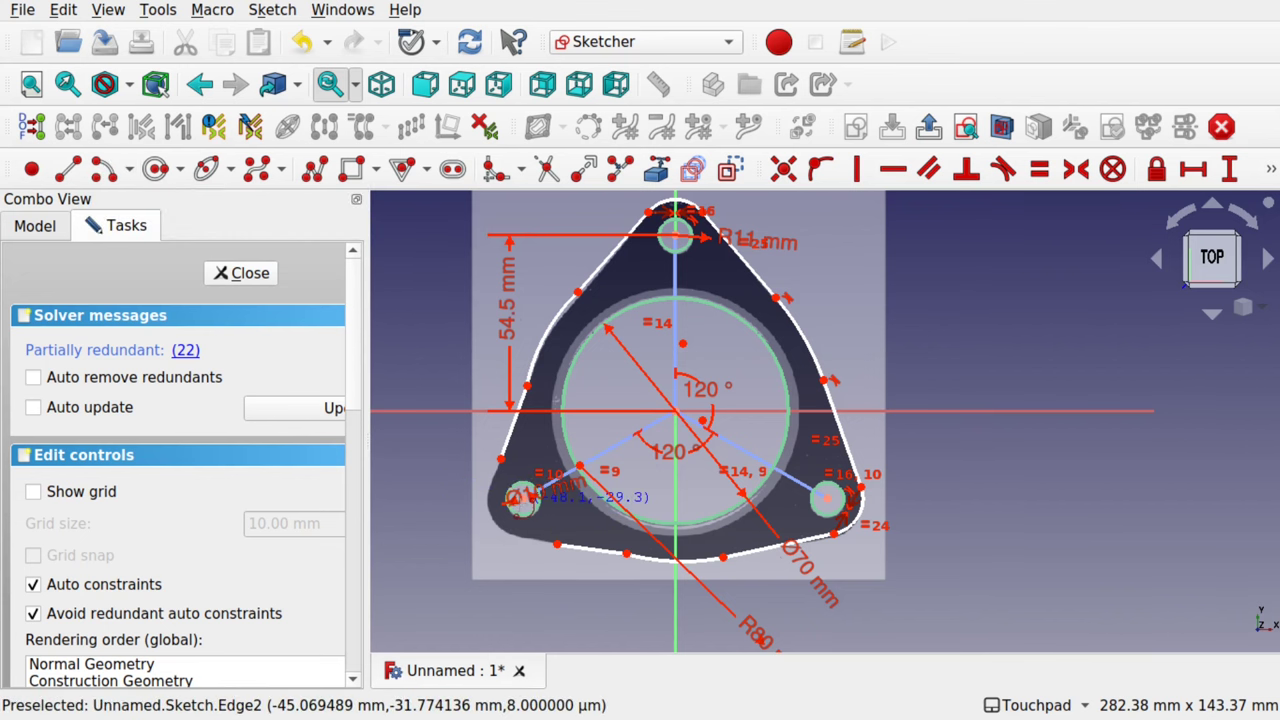
scroll(533, 498, "up", 5)
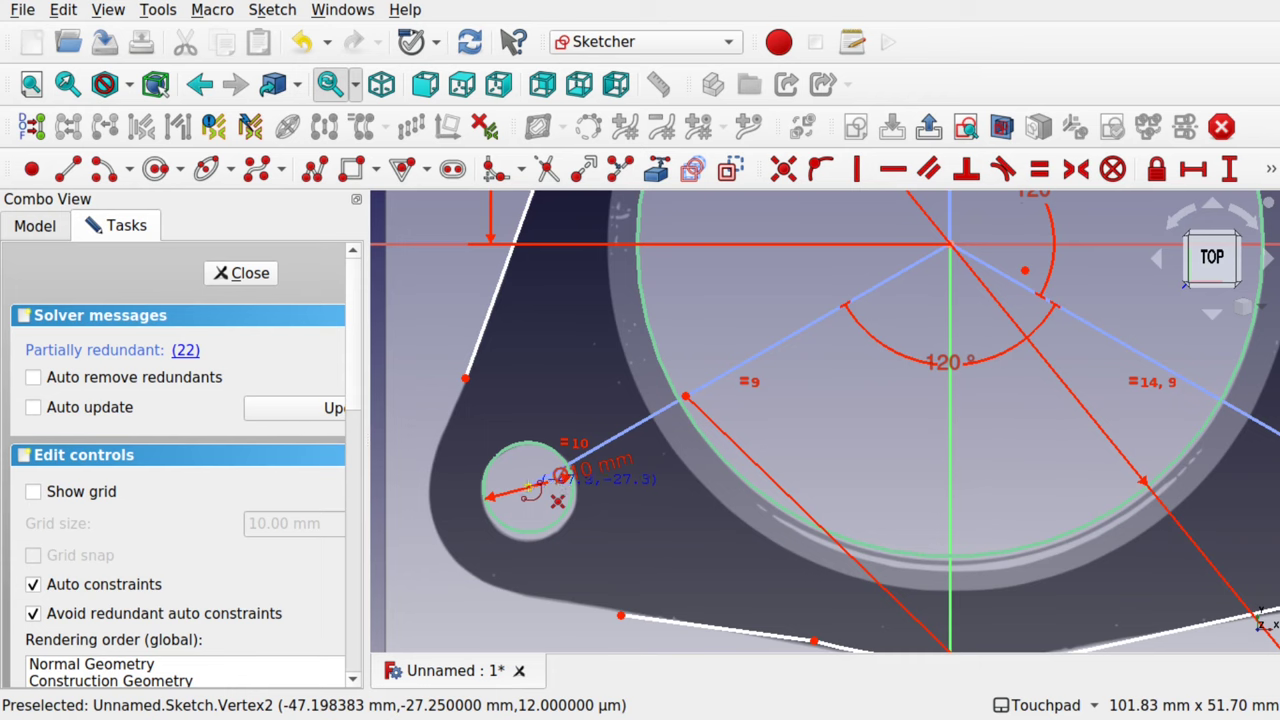
left_click(528, 488)
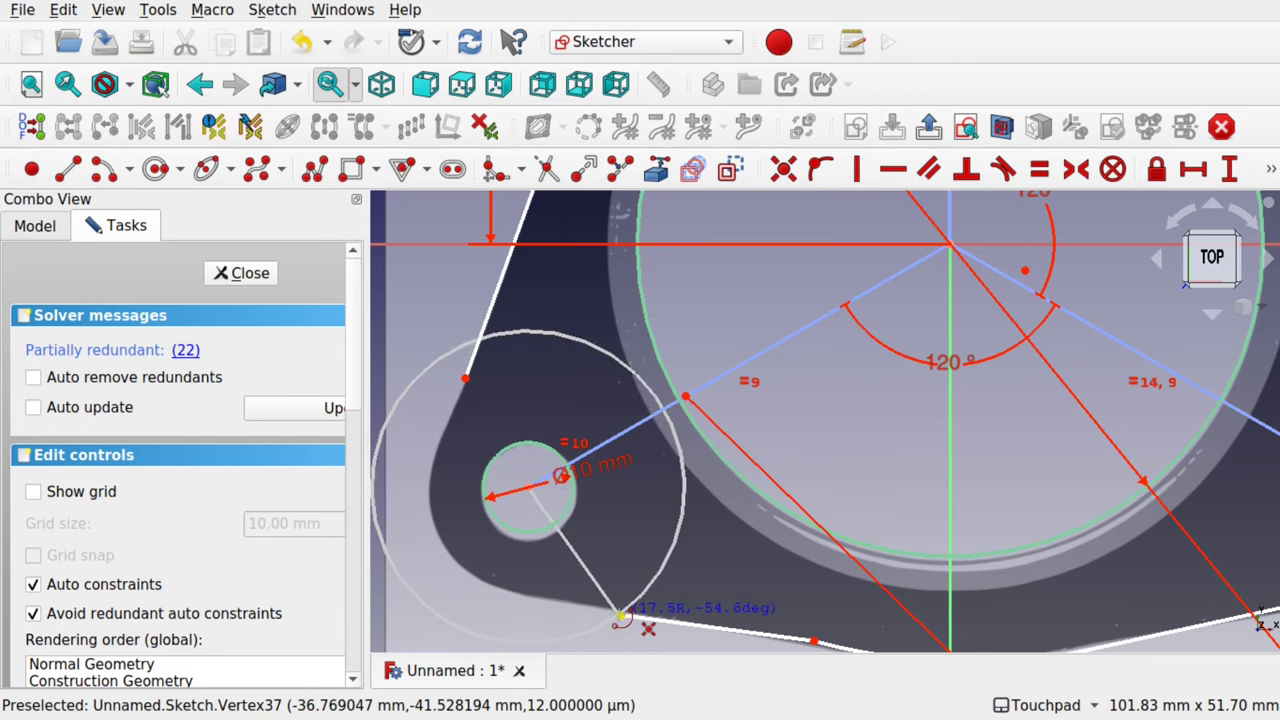
left_click(620, 615)
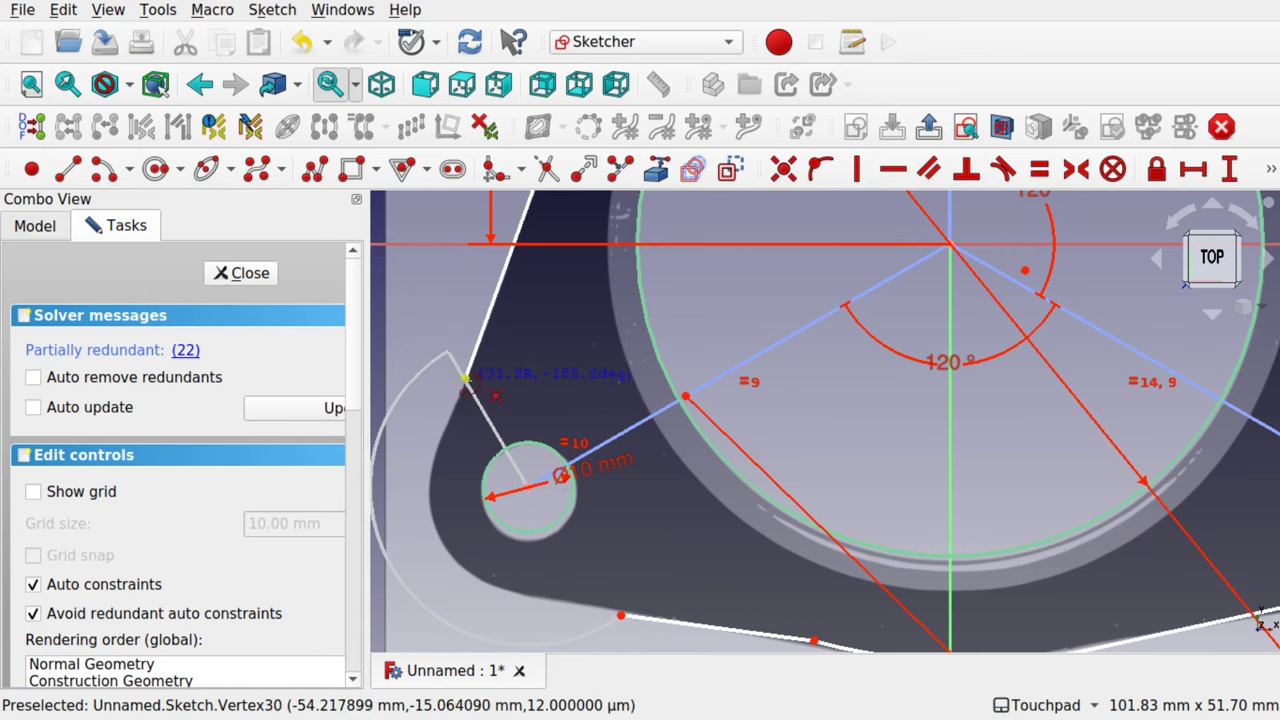
left_click(465, 378)
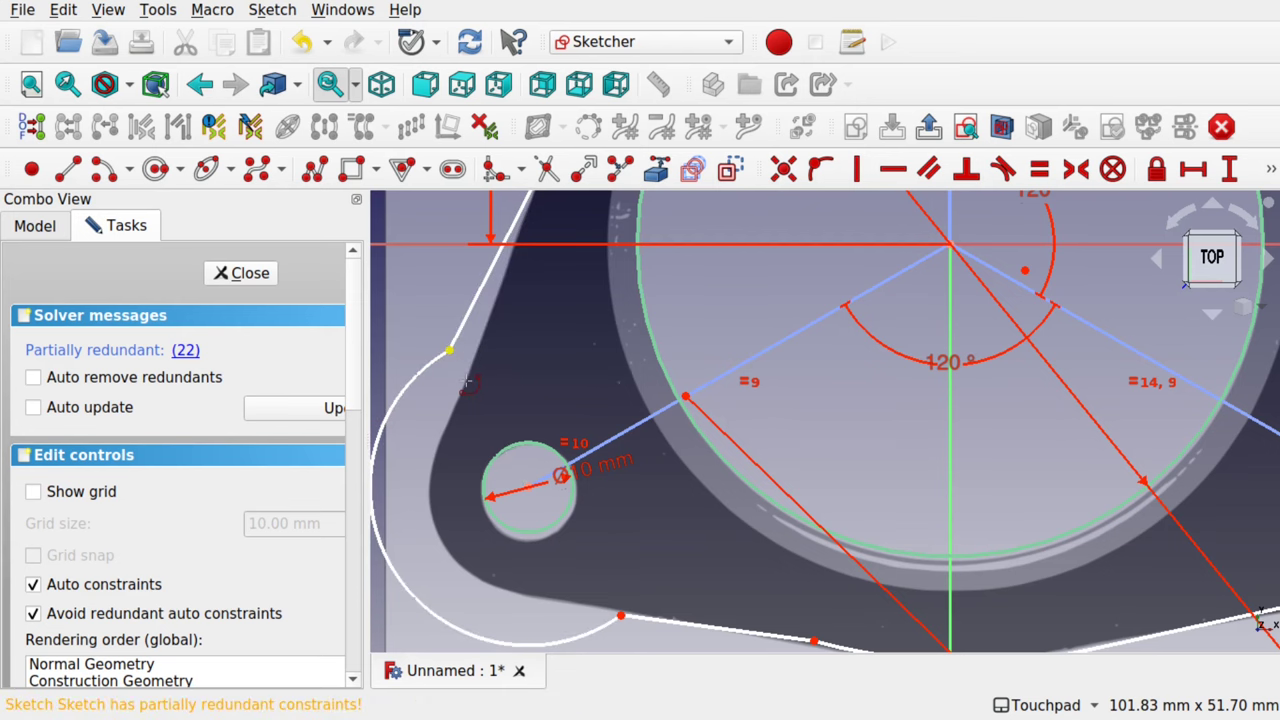
scroll(671, 535, "down", 3)
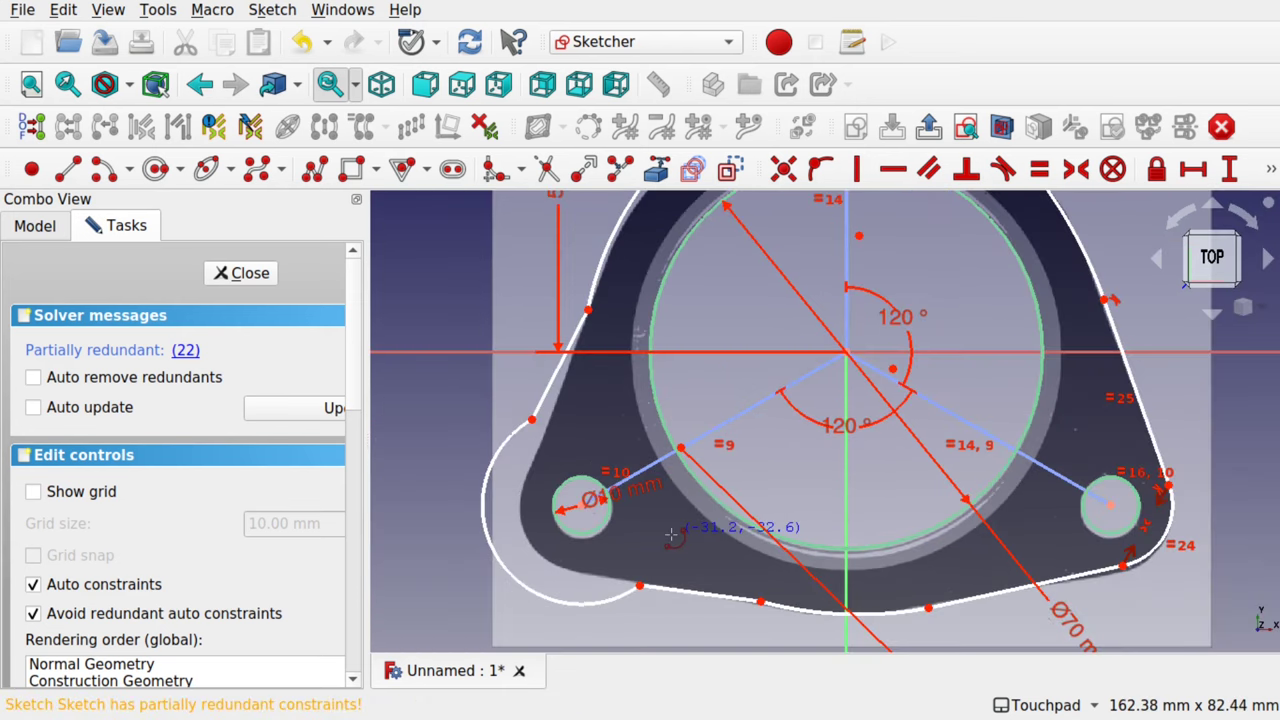
right_click(672, 548)
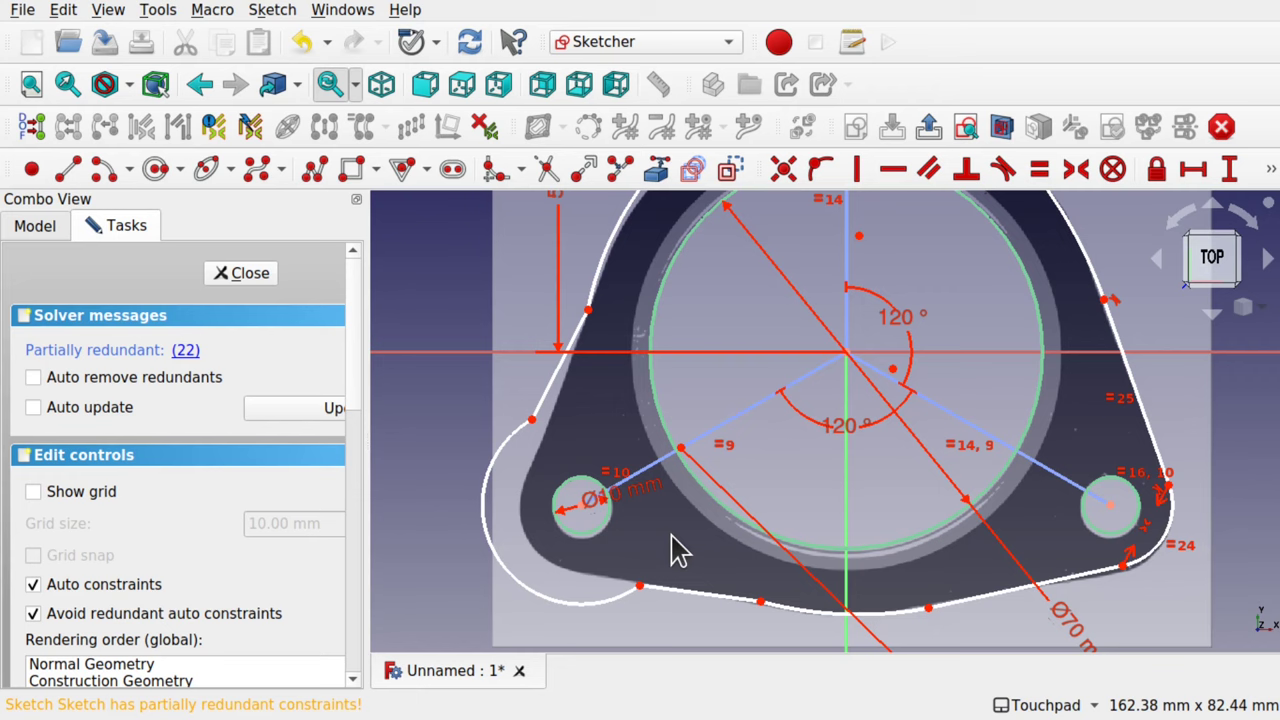
left_click_drag(505, 568, 558, 570)
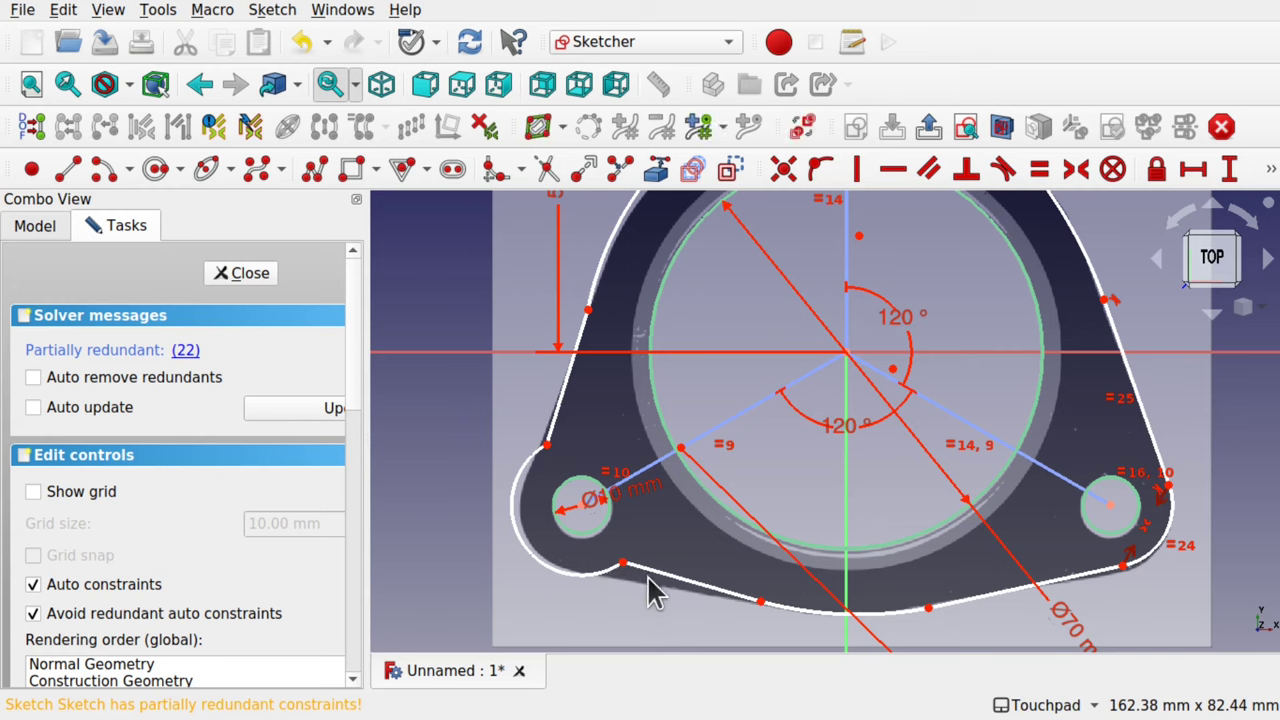
Make the lower-left corner arc tangent to the left side's lower edge line and to the adjoining bottom edge line
left_click(528, 478)
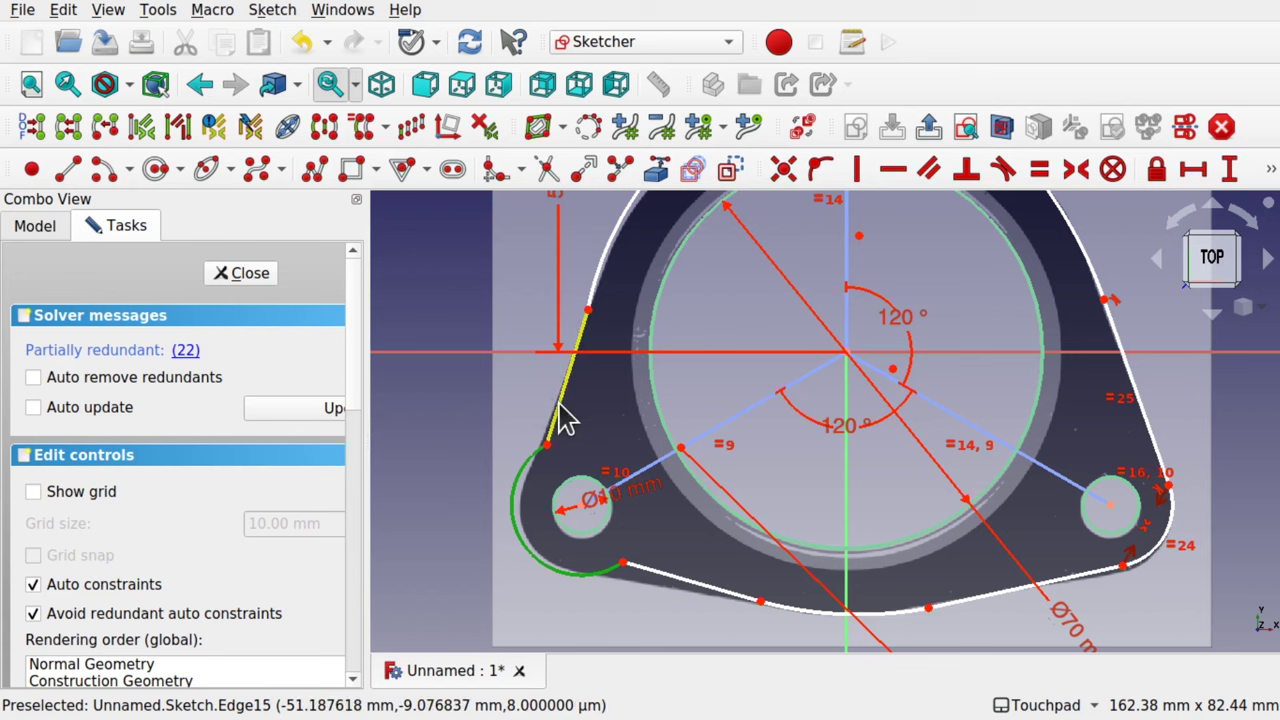
left_click(560, 406)
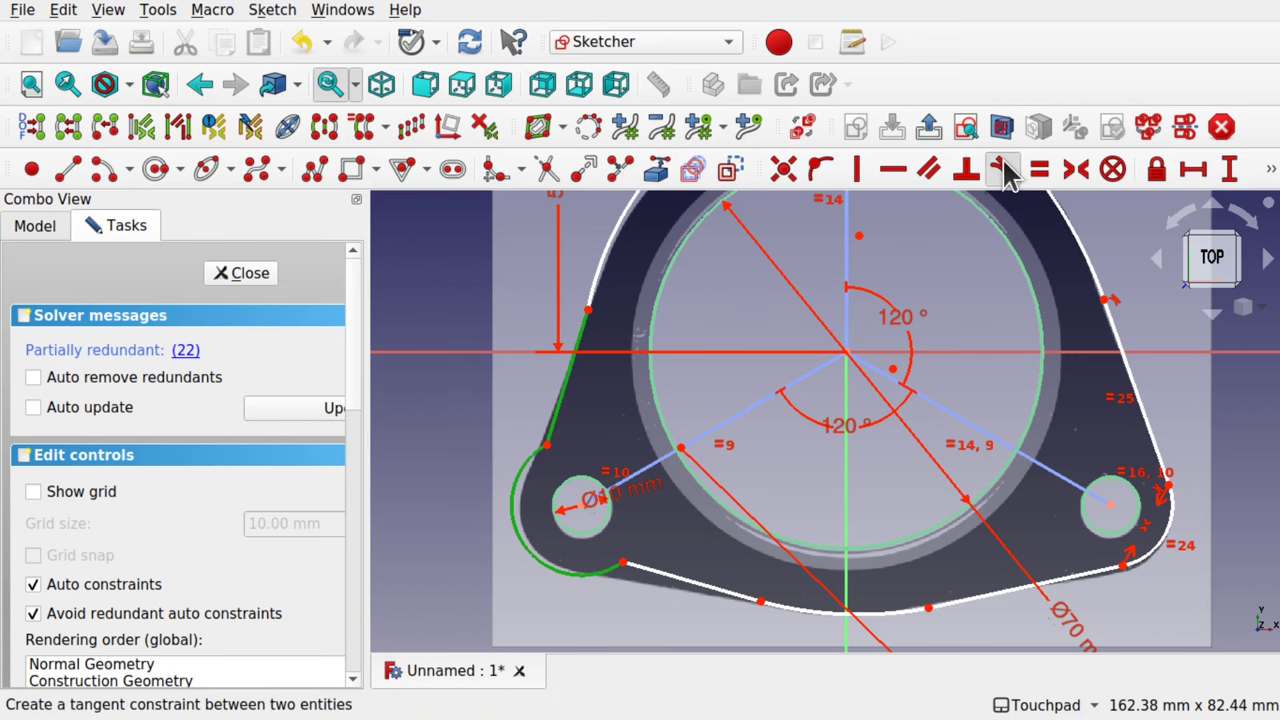
left_click(1003, 170)
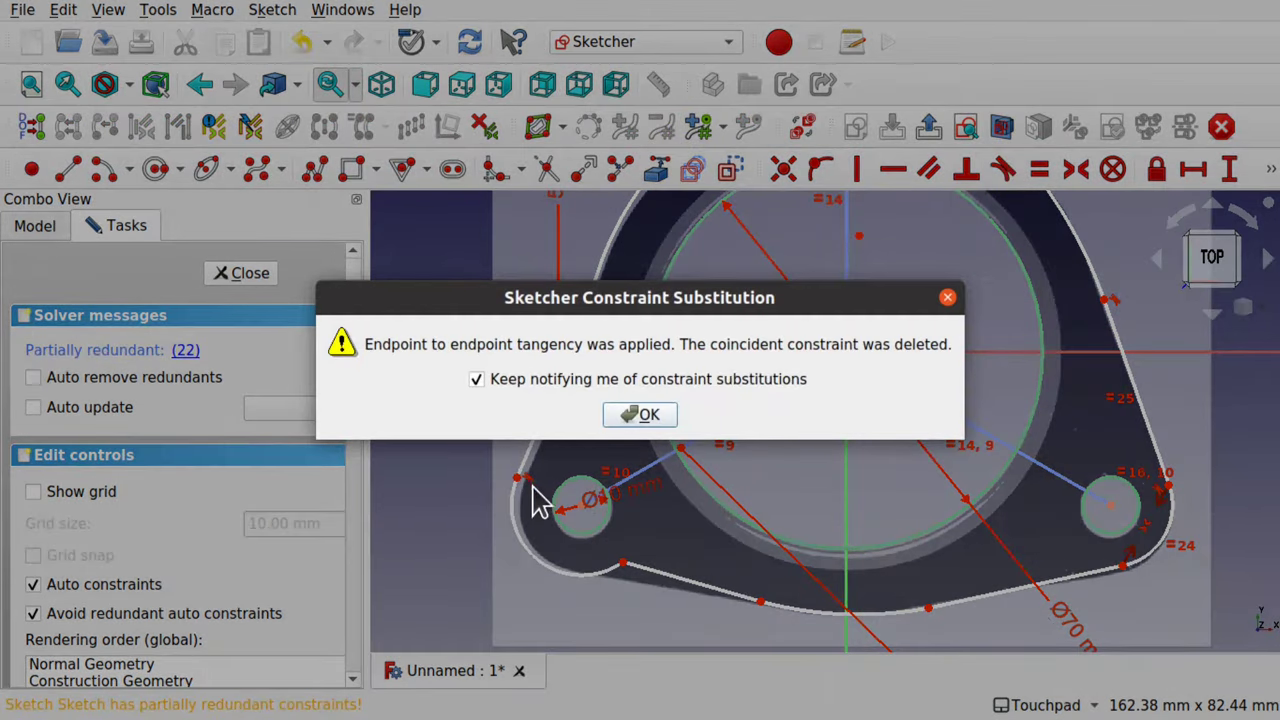
left_click(640, 415)
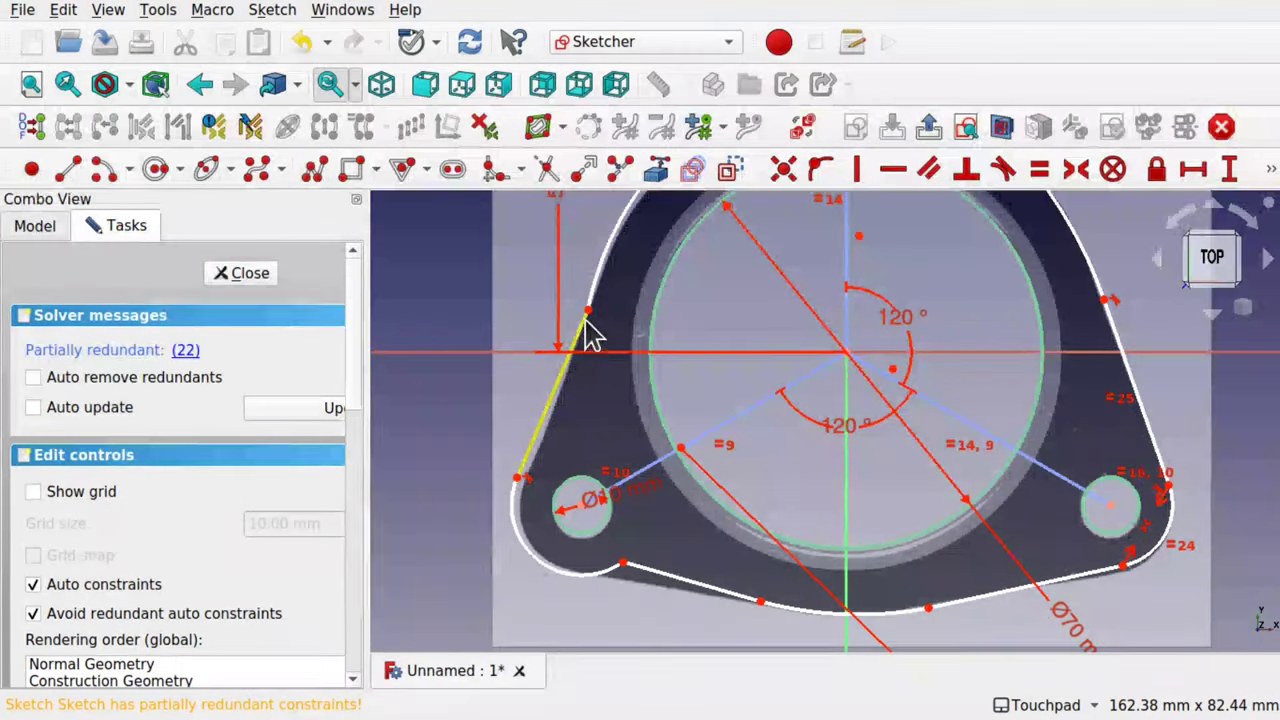
left_click(590, 578)
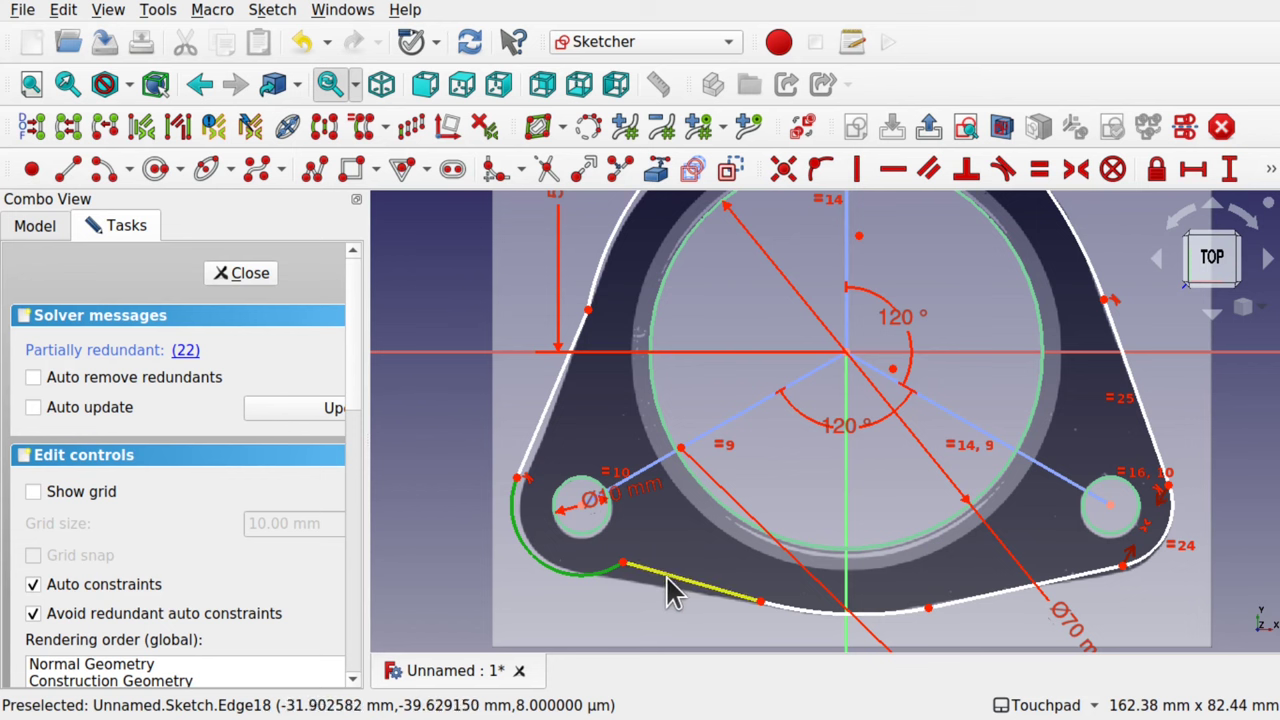
left_click(675, 588)
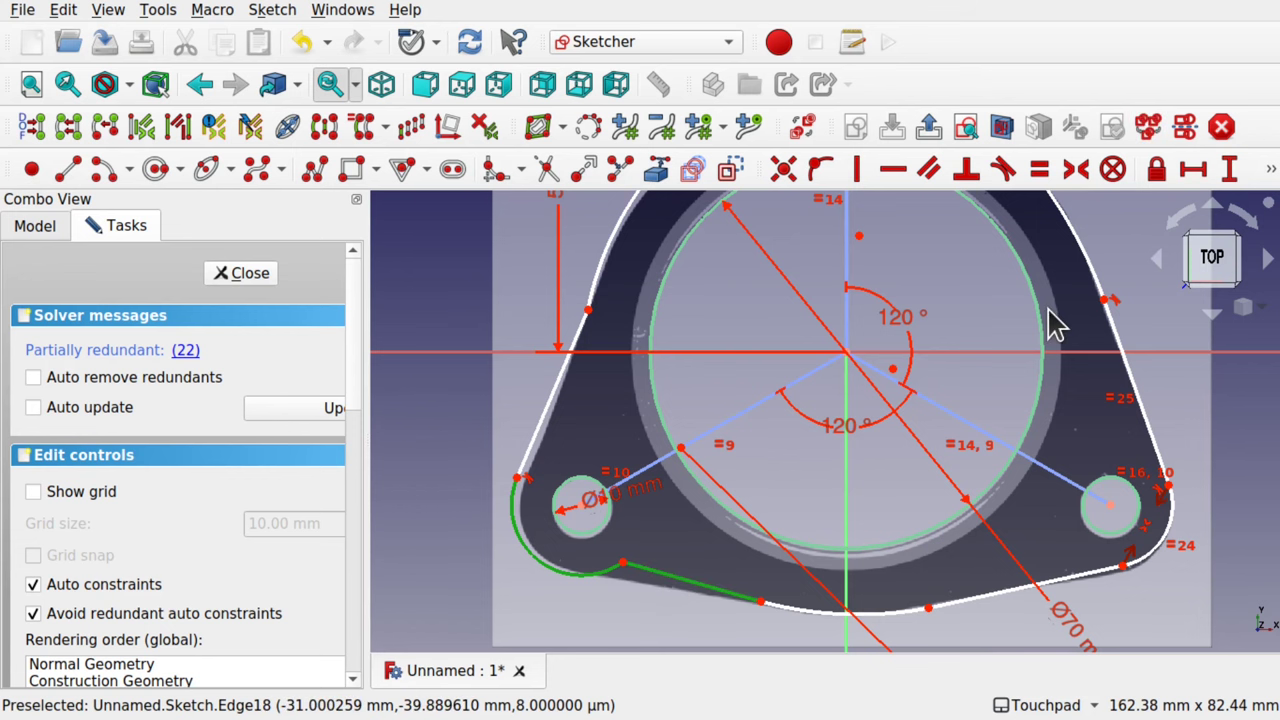
left_click(1003, 170)
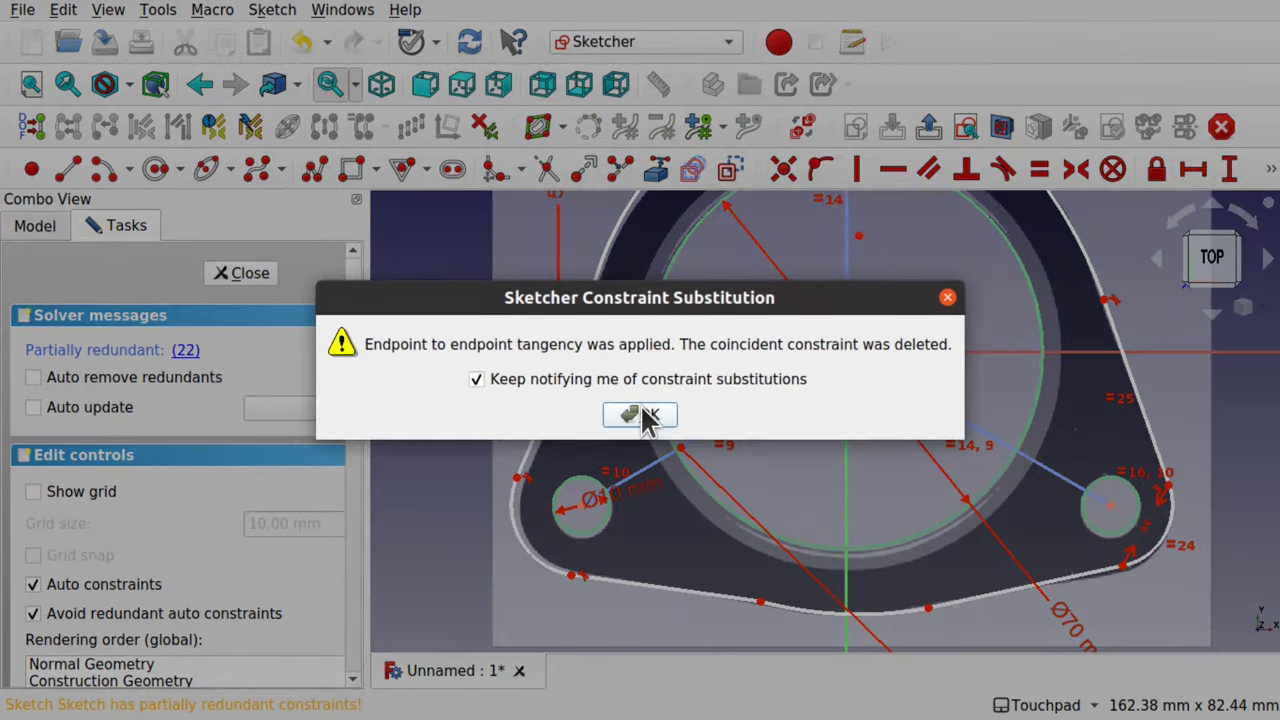
left_click(646, 416)
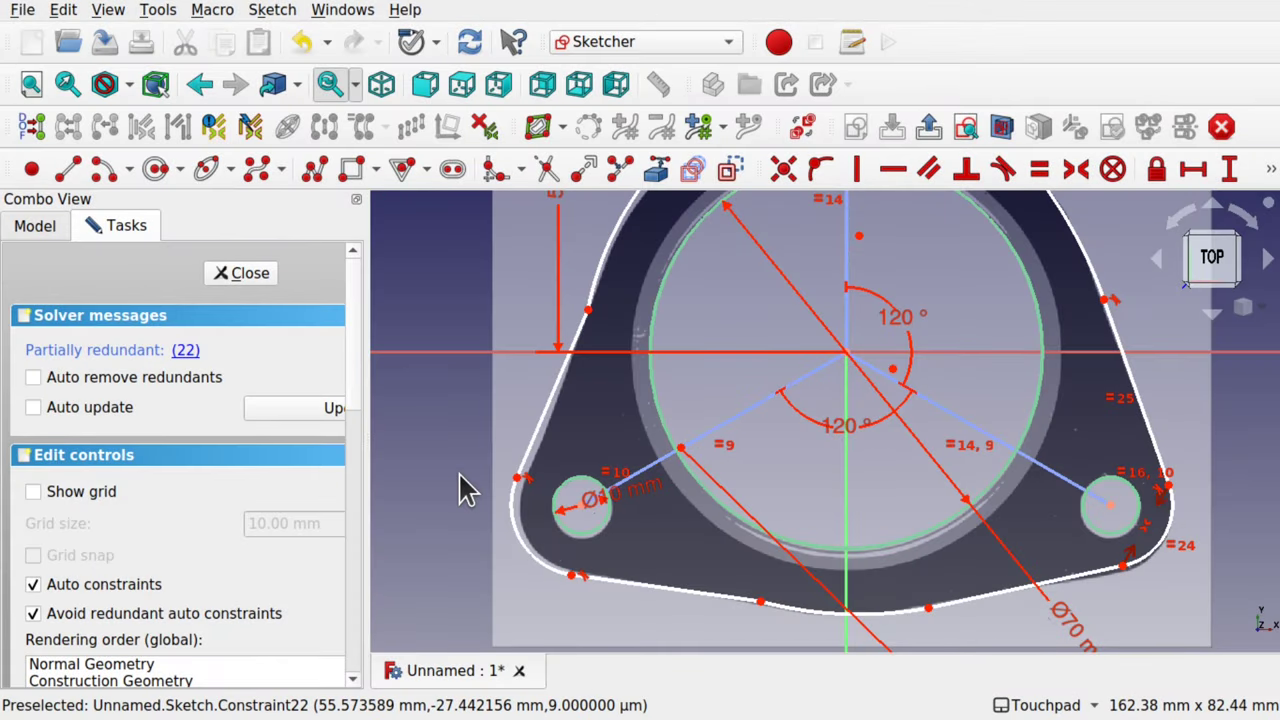
Constrain the two endpoints of the lower-left corner arc symmetric about the construction line running to the lower-left bolt hole
left_click(518, 479)
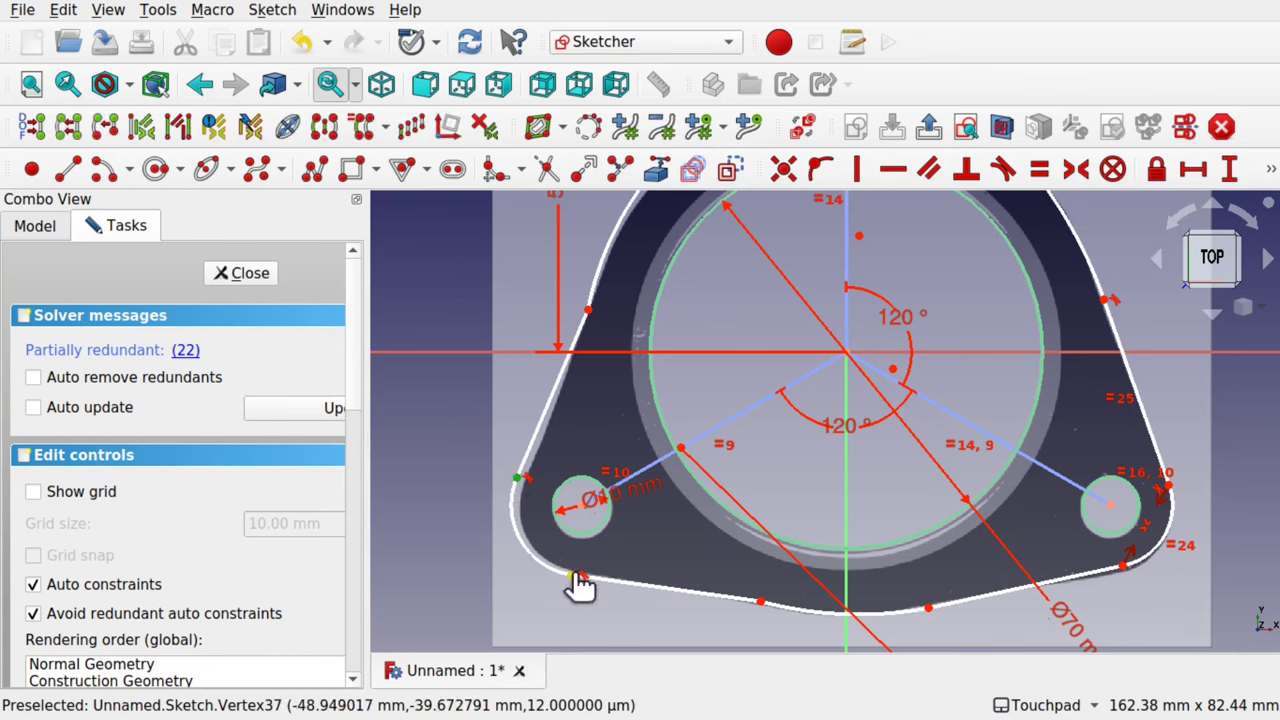
left_click(576, 577)
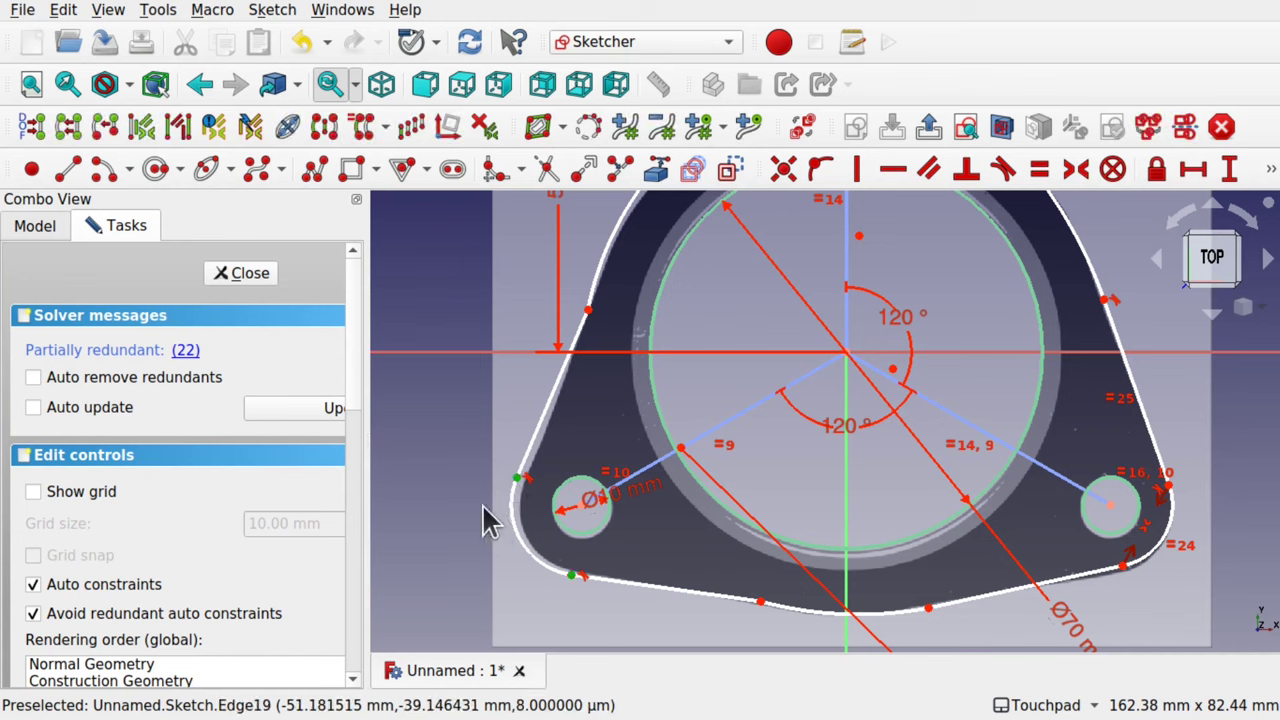
left_click(652, 466)
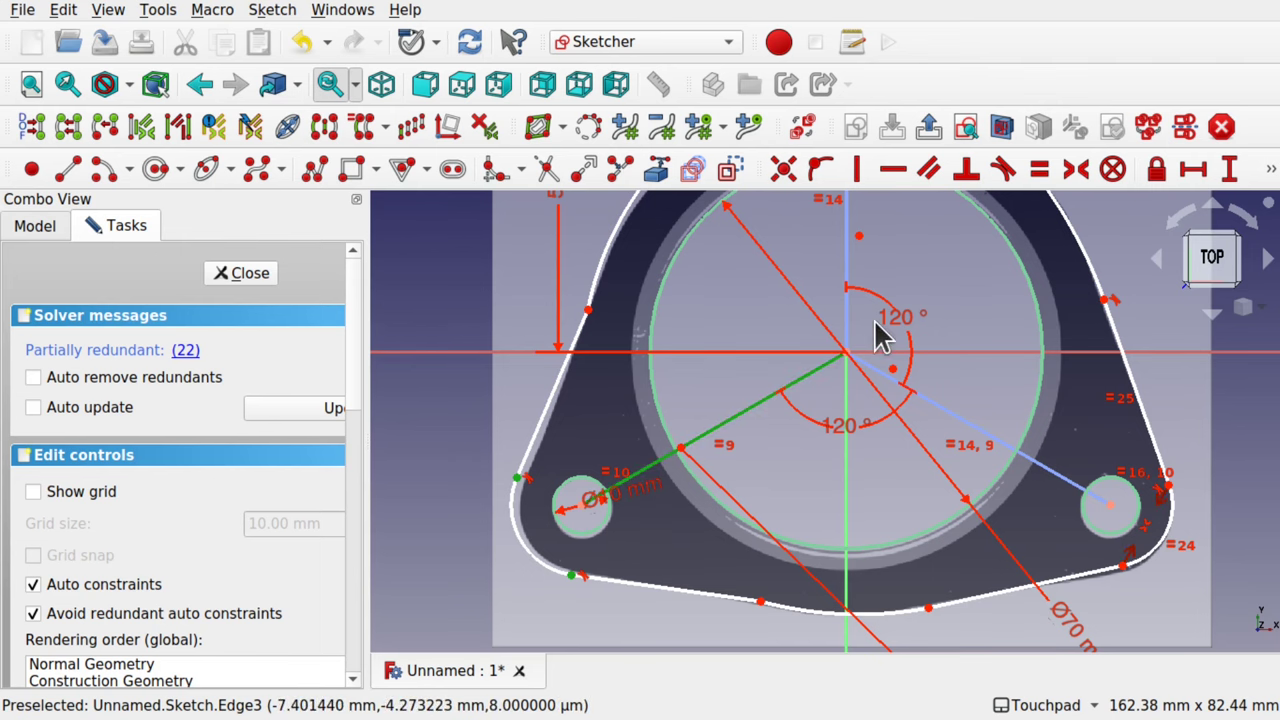
left_click(1076, 170)
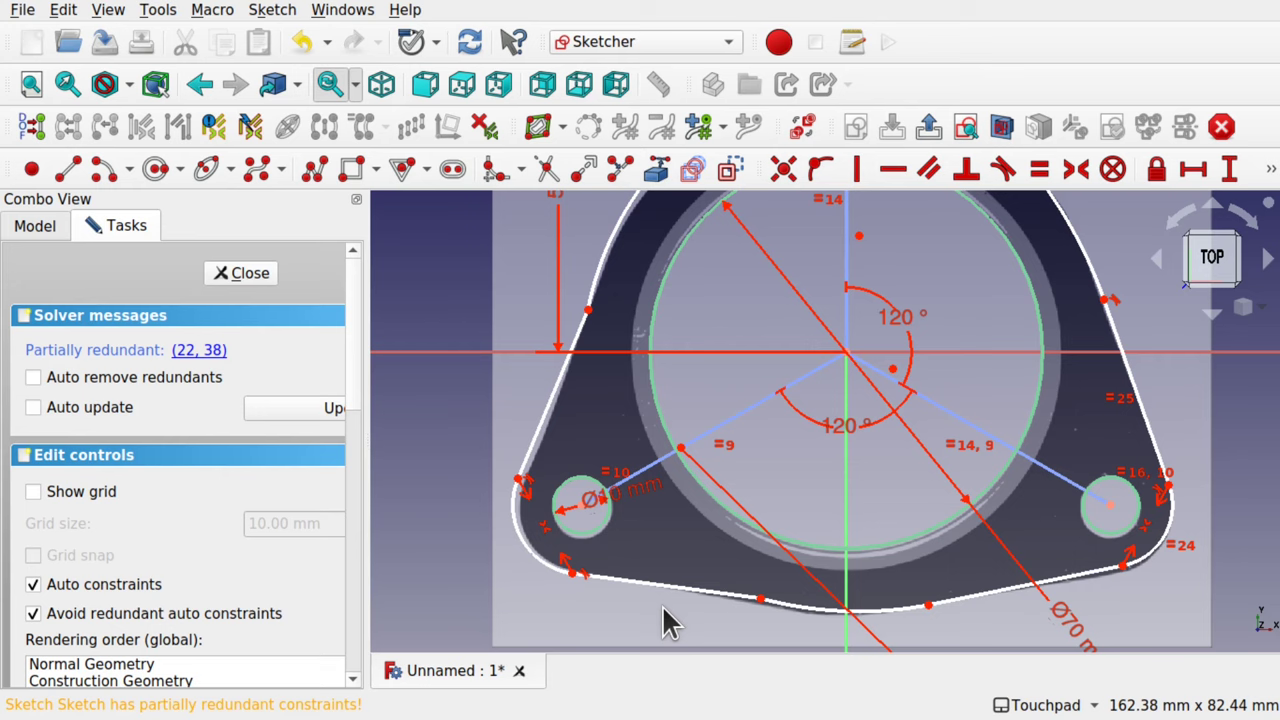
Make the bottom bulge arc tangent to the edge lines at both of its ends
left_click(726, 602)
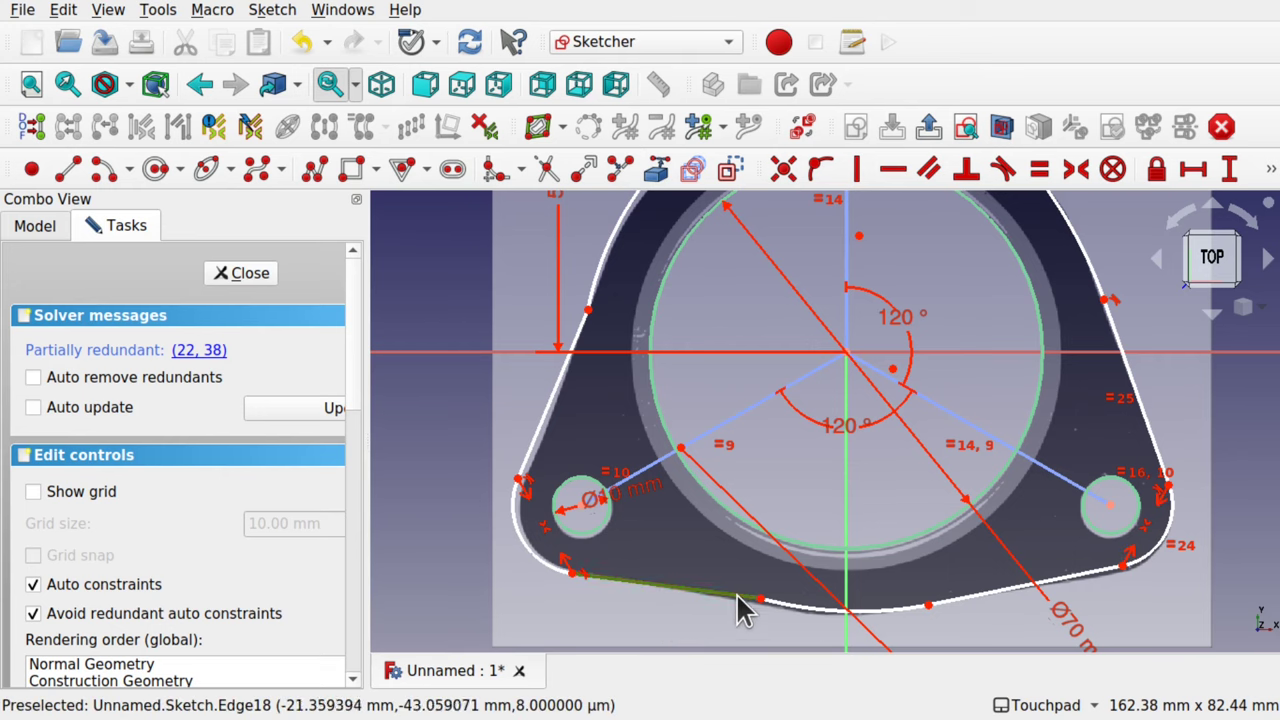
left_click(813, 608)
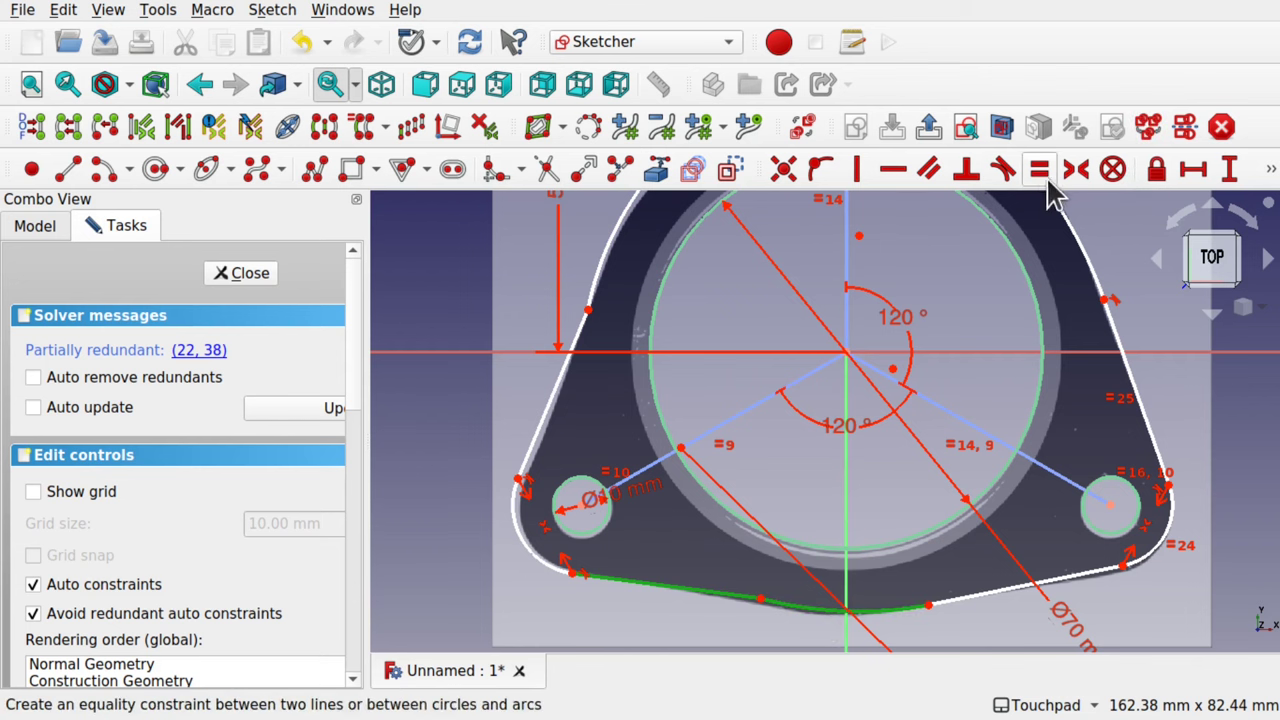
left_click(1004, 170)
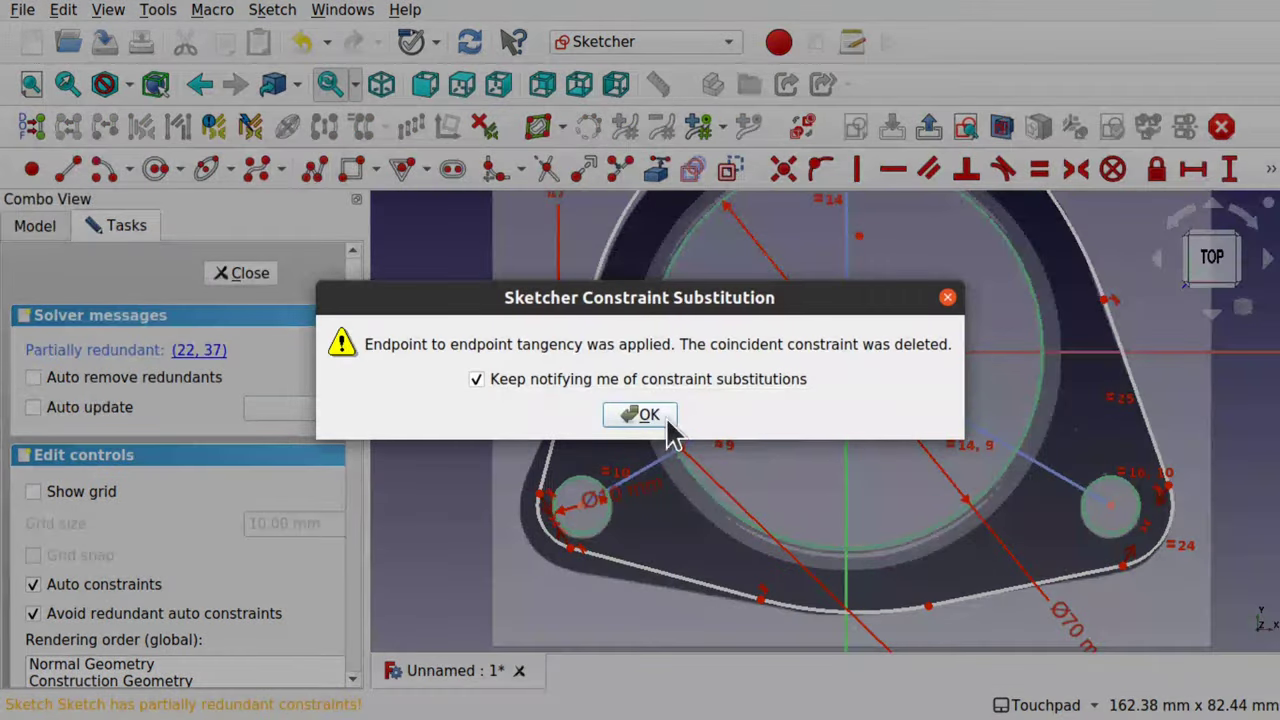
left_click(643, 416)
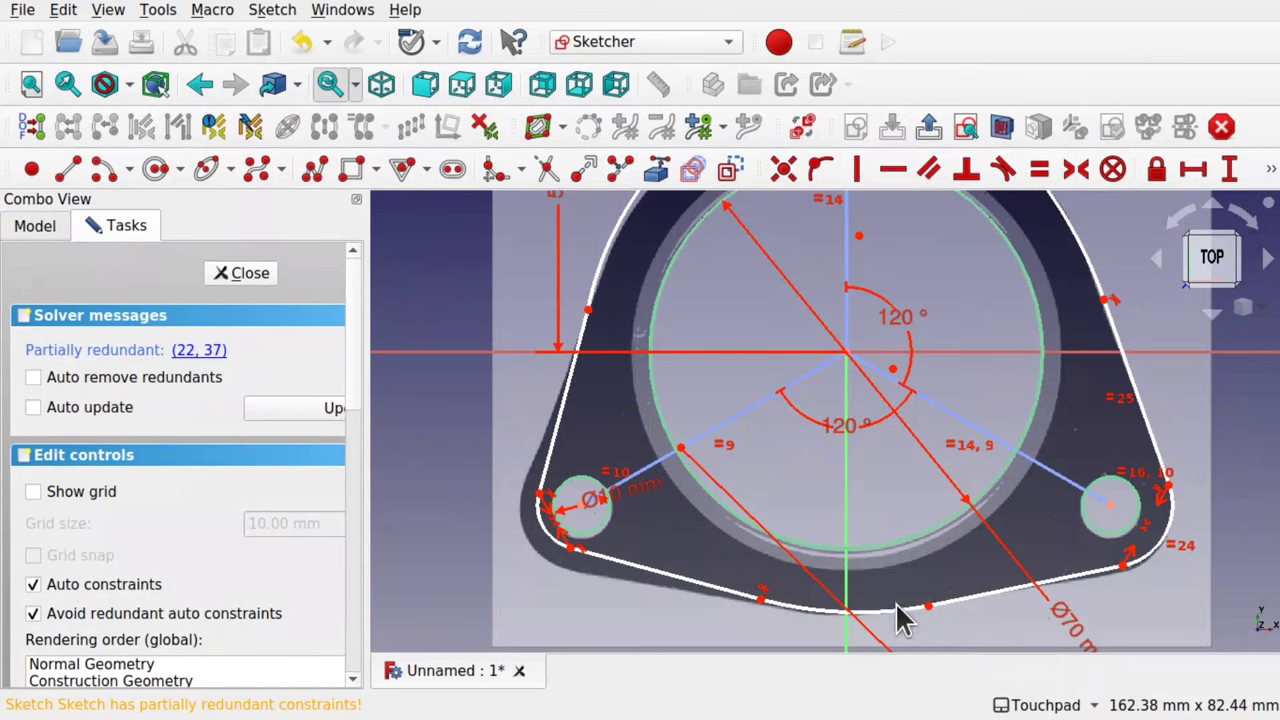
left_click(912, 608)
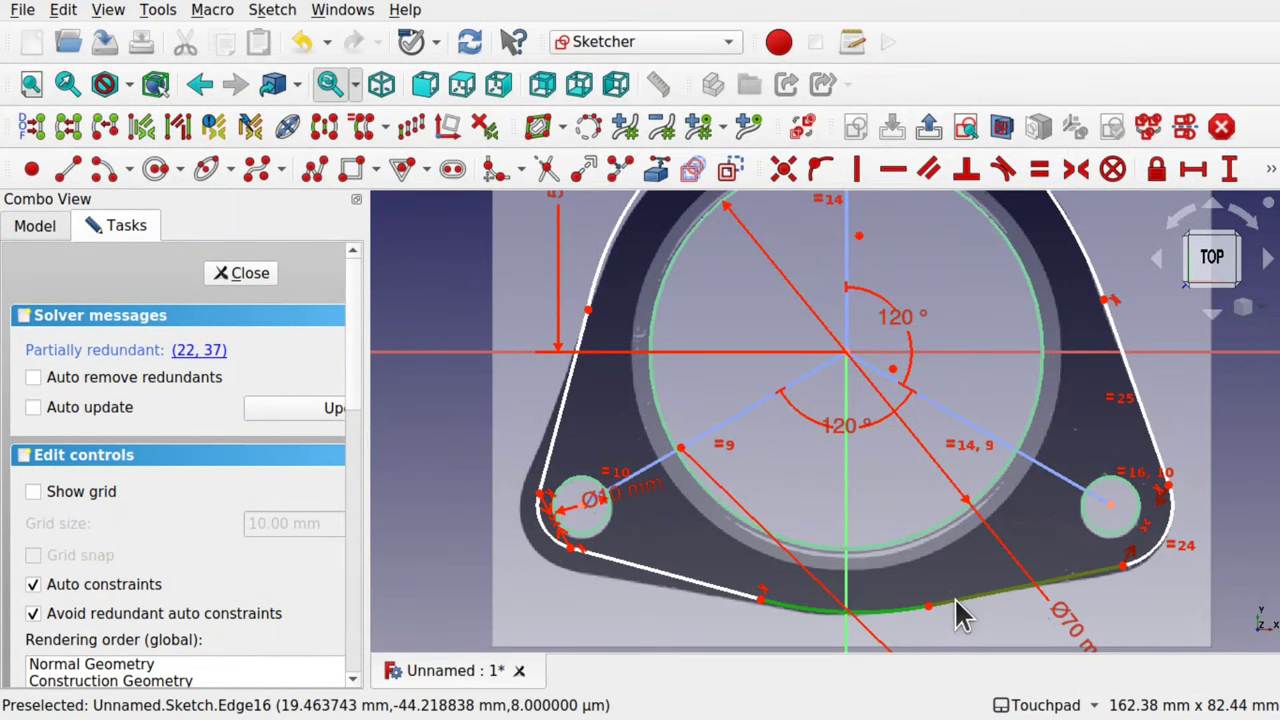
left_click(955, 600)
left_click(1004, 170)
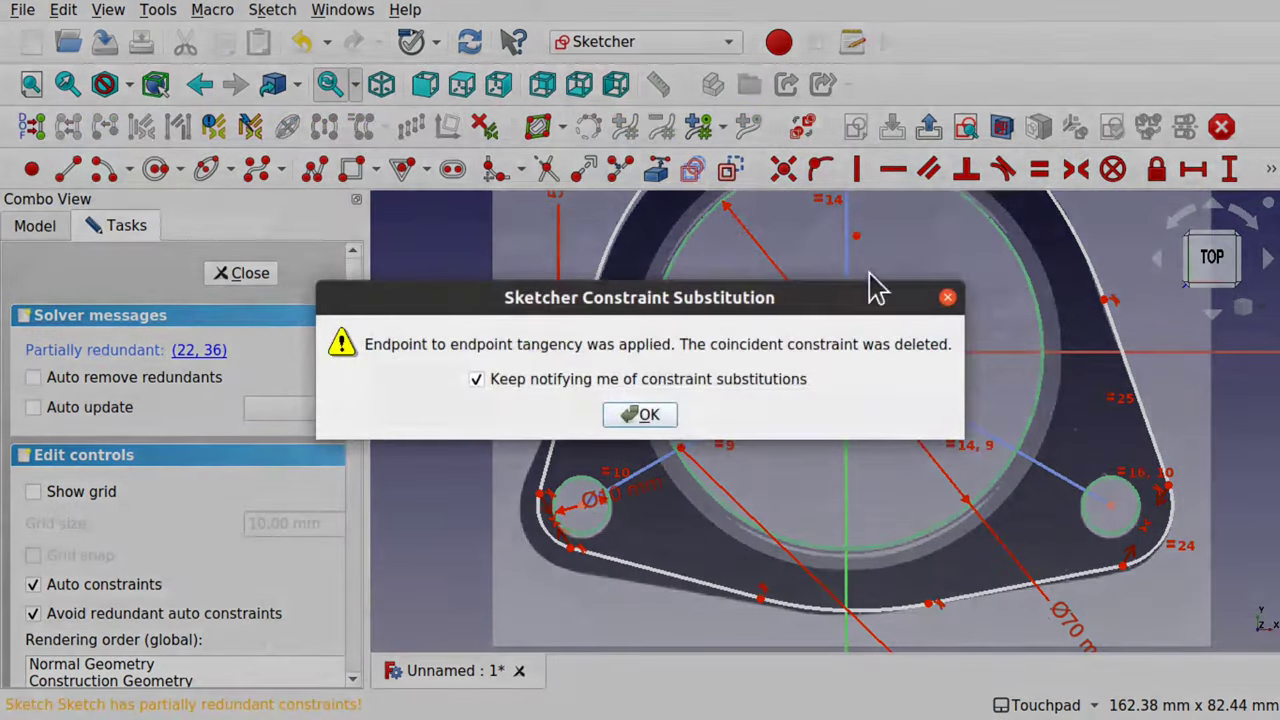
left_click(640, 414)
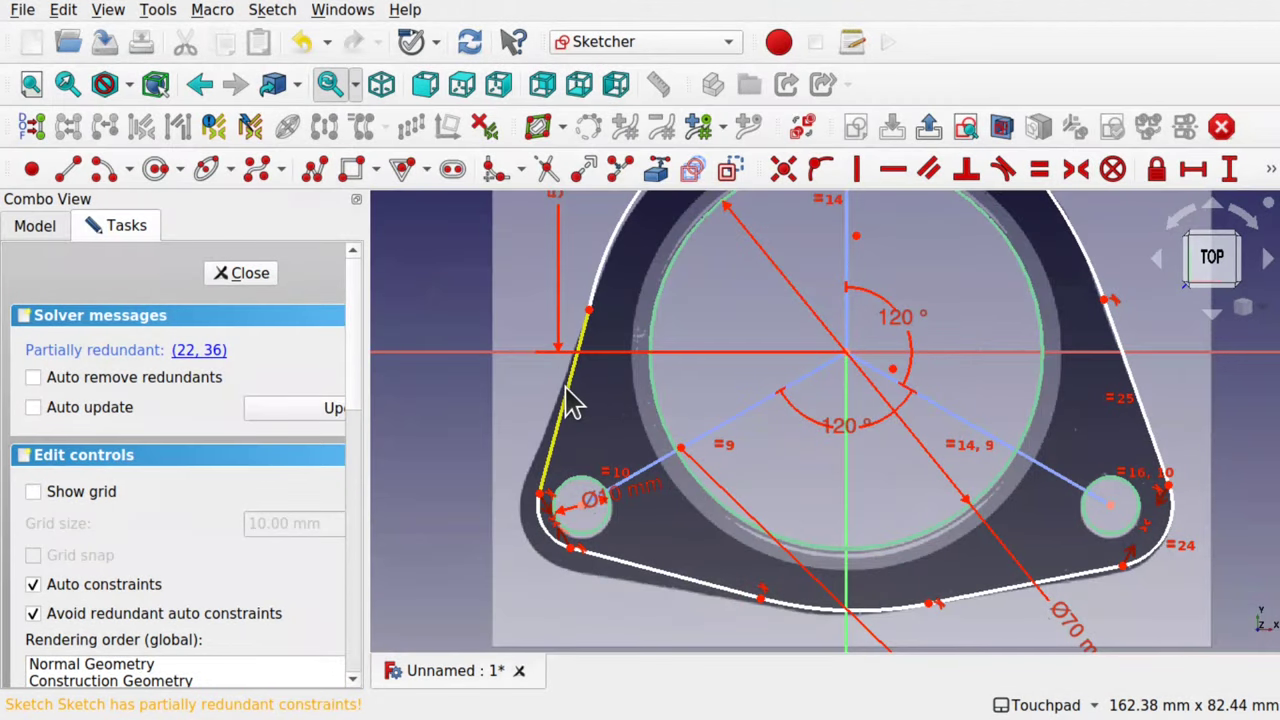
Make the left bulge arc tangent to the lower and upper edge lines on the flange's left side
left_click(573, 398)
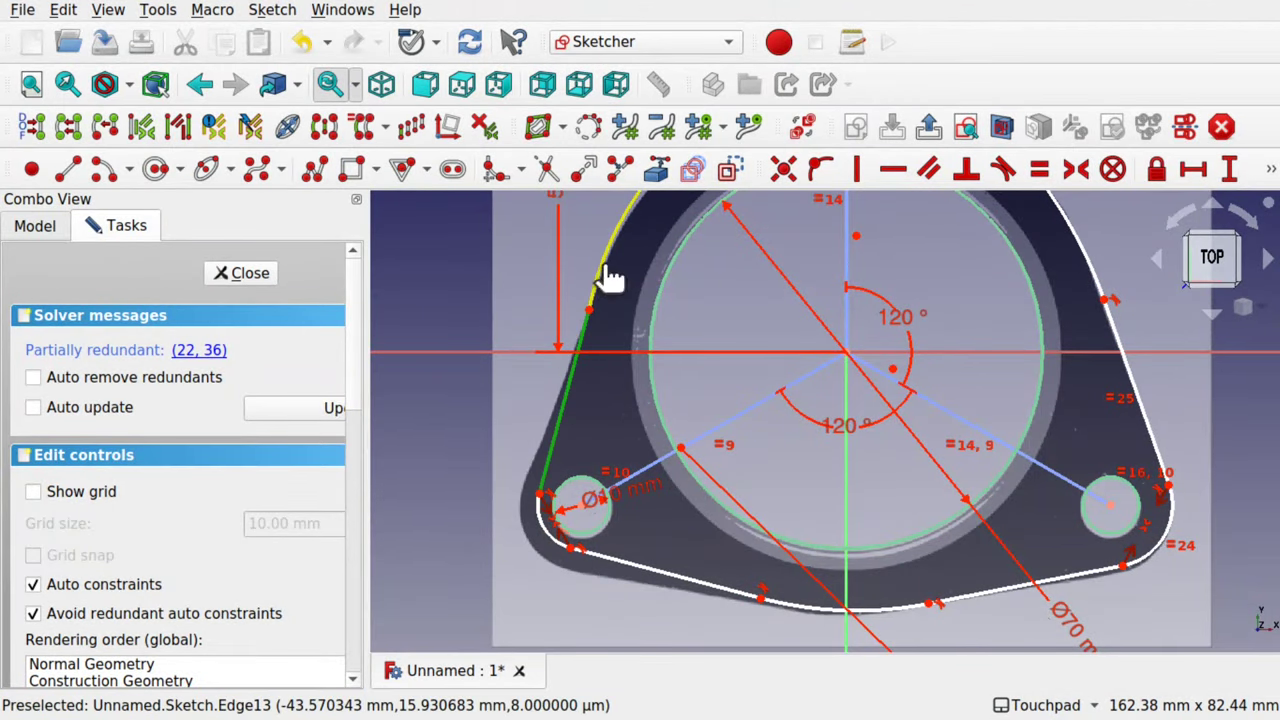
left_click(606, 276)
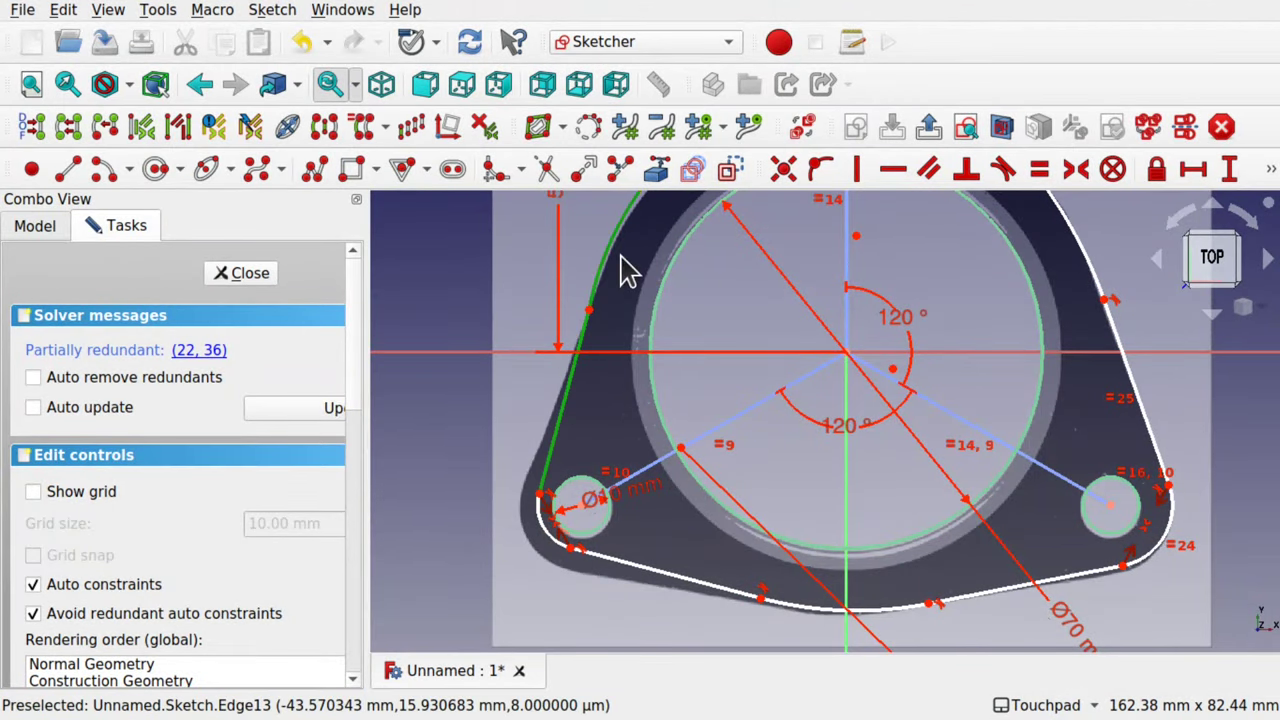
left_click(1004, 170)
left_click(648, 413)
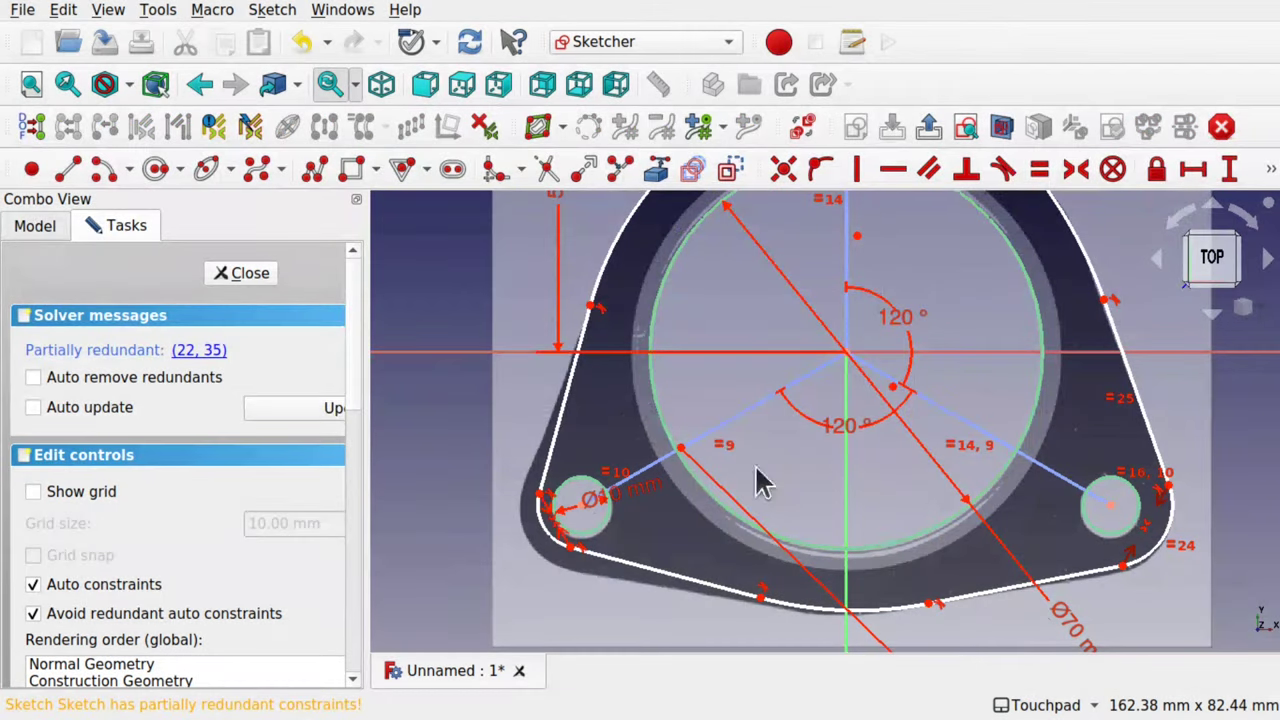
scroll(868, 538, "down", 5)
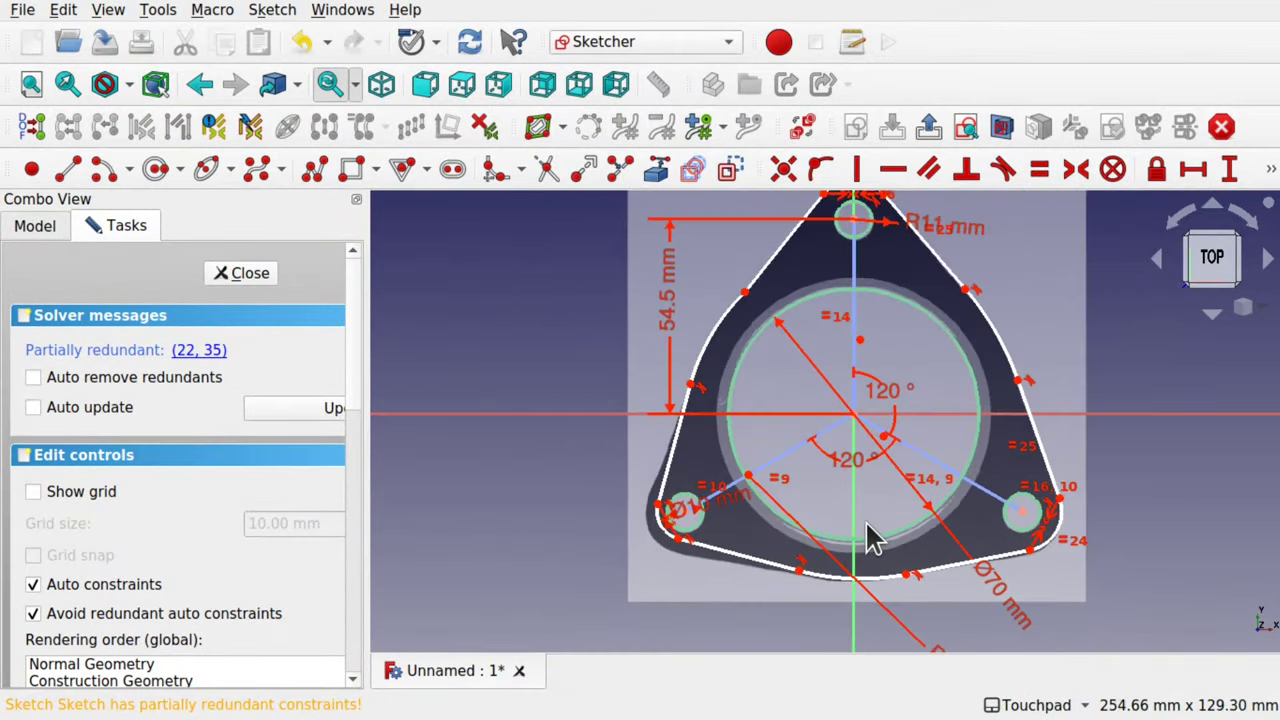
left_click(712, 343)
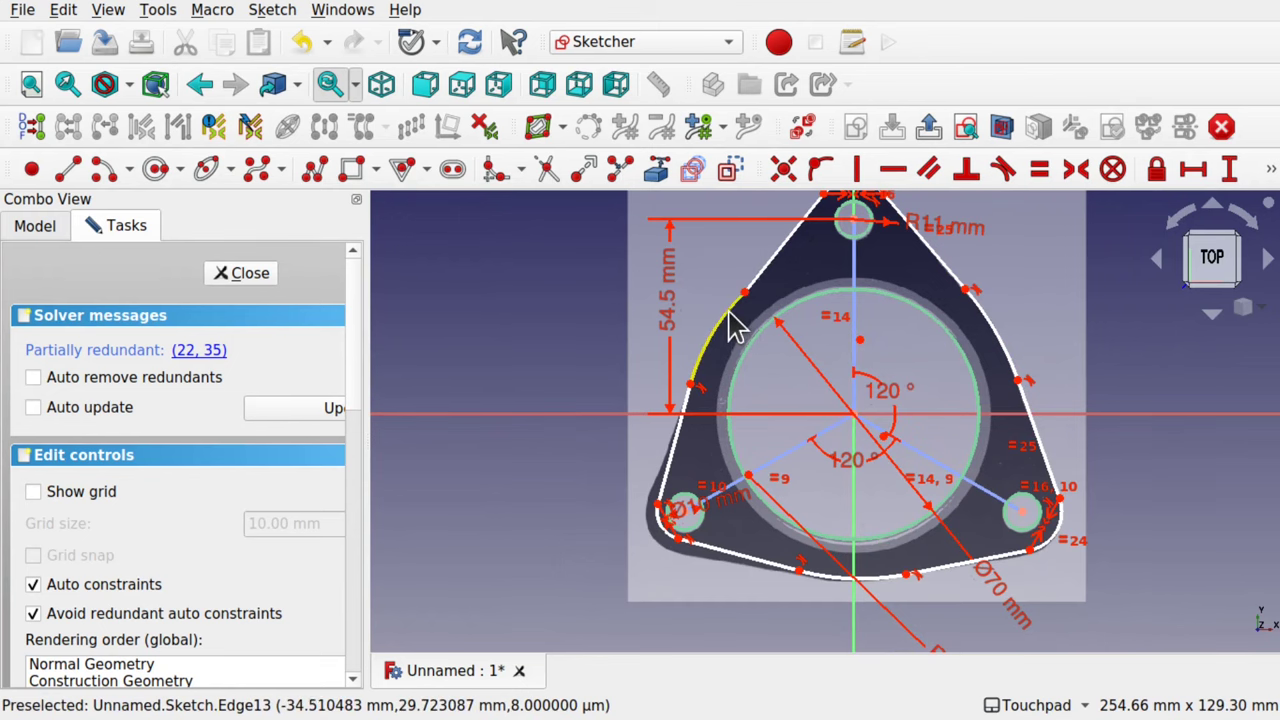
left_click(775, 283)
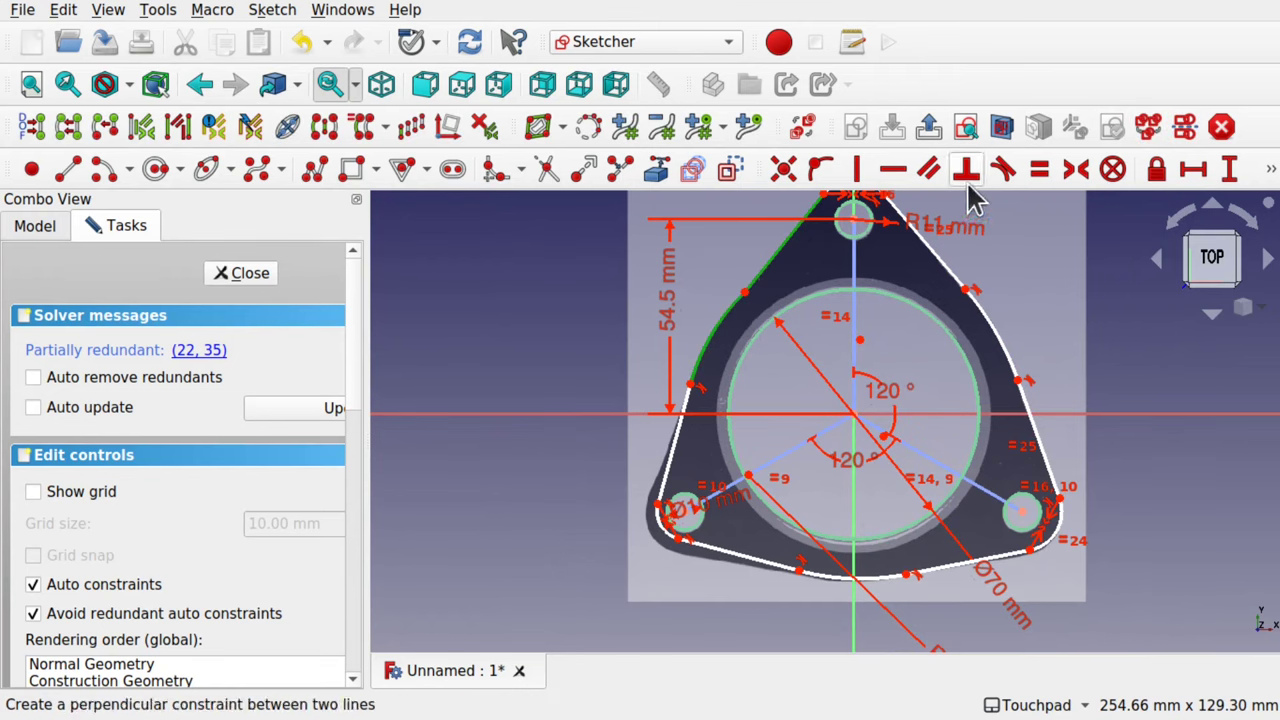
left_click(1004, 170)
left_click(640, 414)
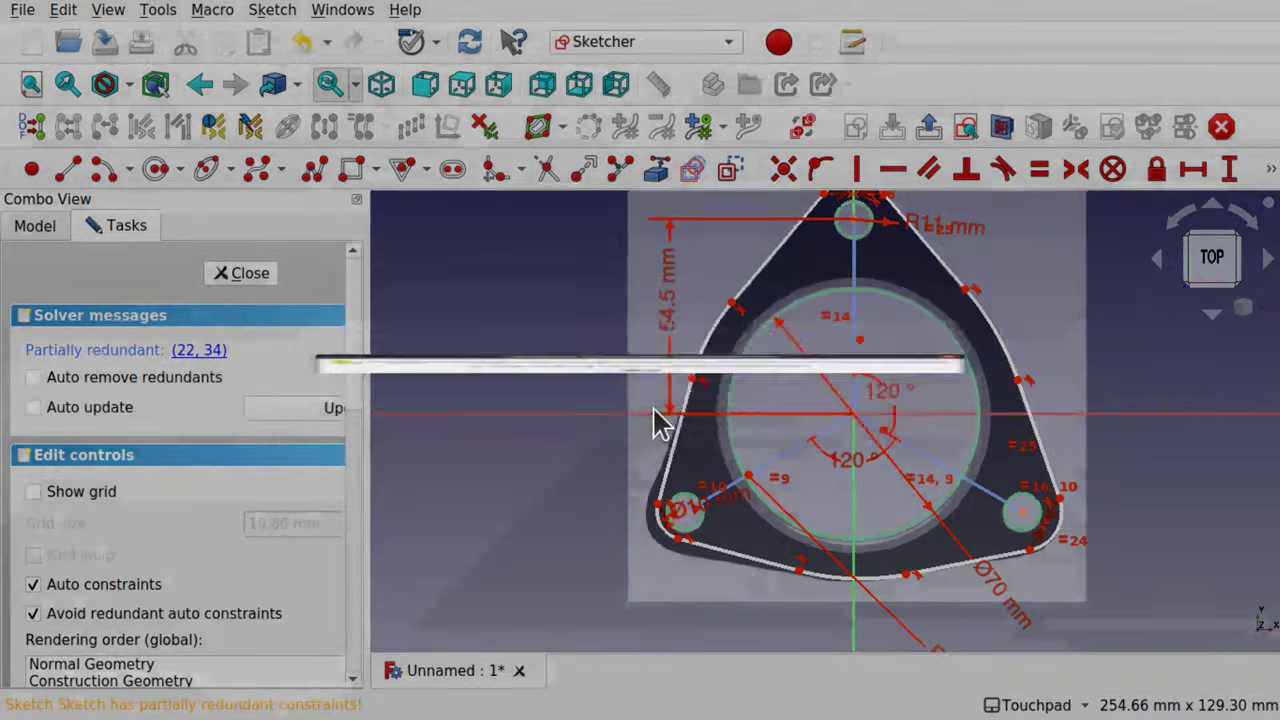
Try to make the right bulge arc tangent to the upper edge line on the flange's right side
left_click(943, 267)
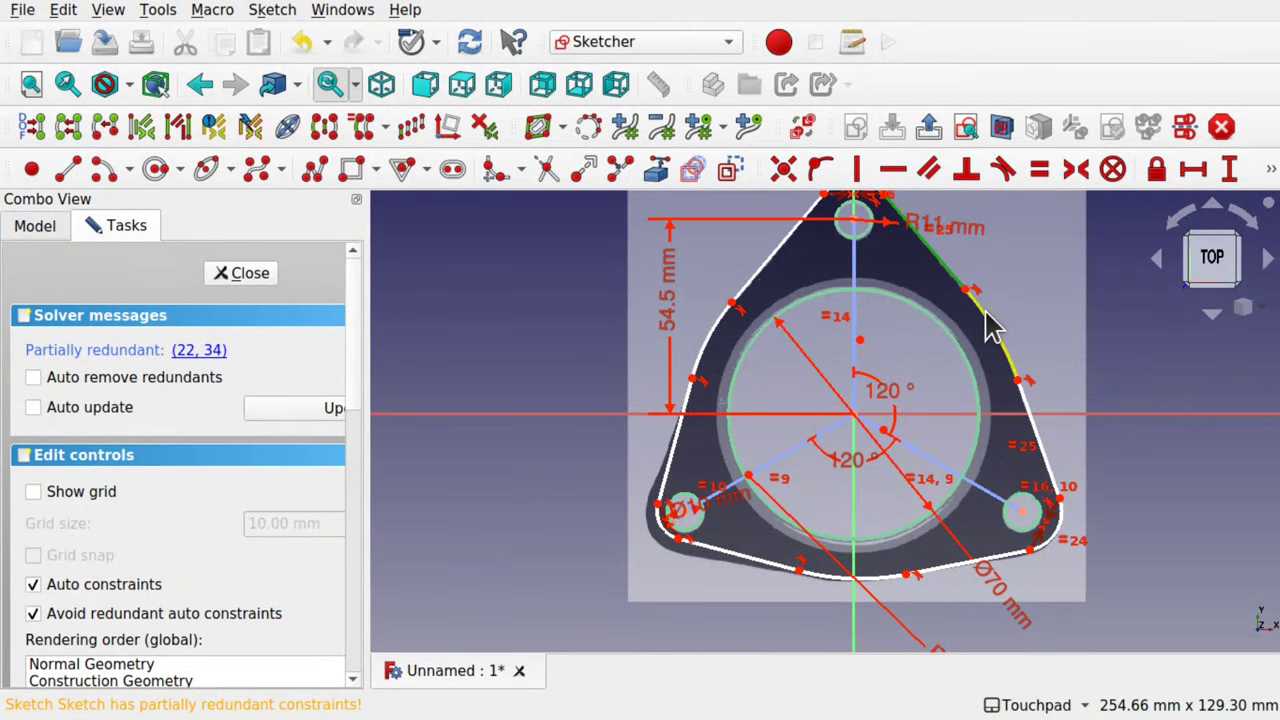
left_click(990, 325)
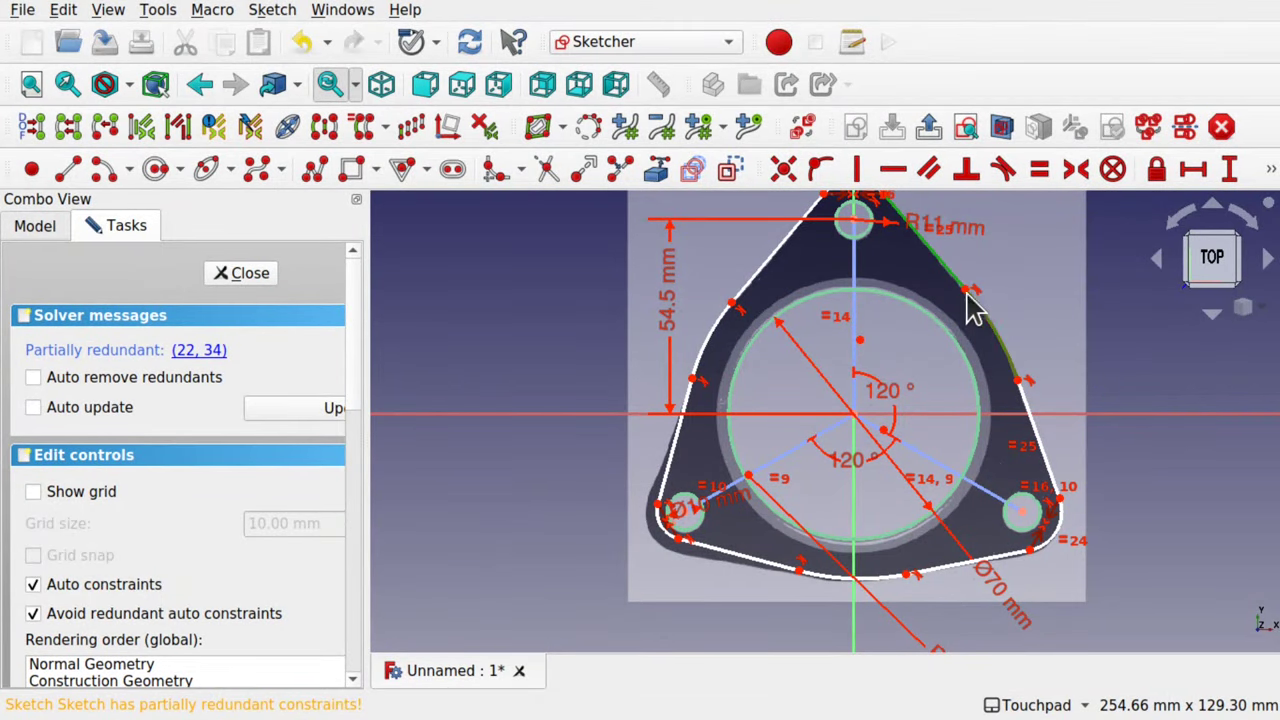
left_click(1004, 172)
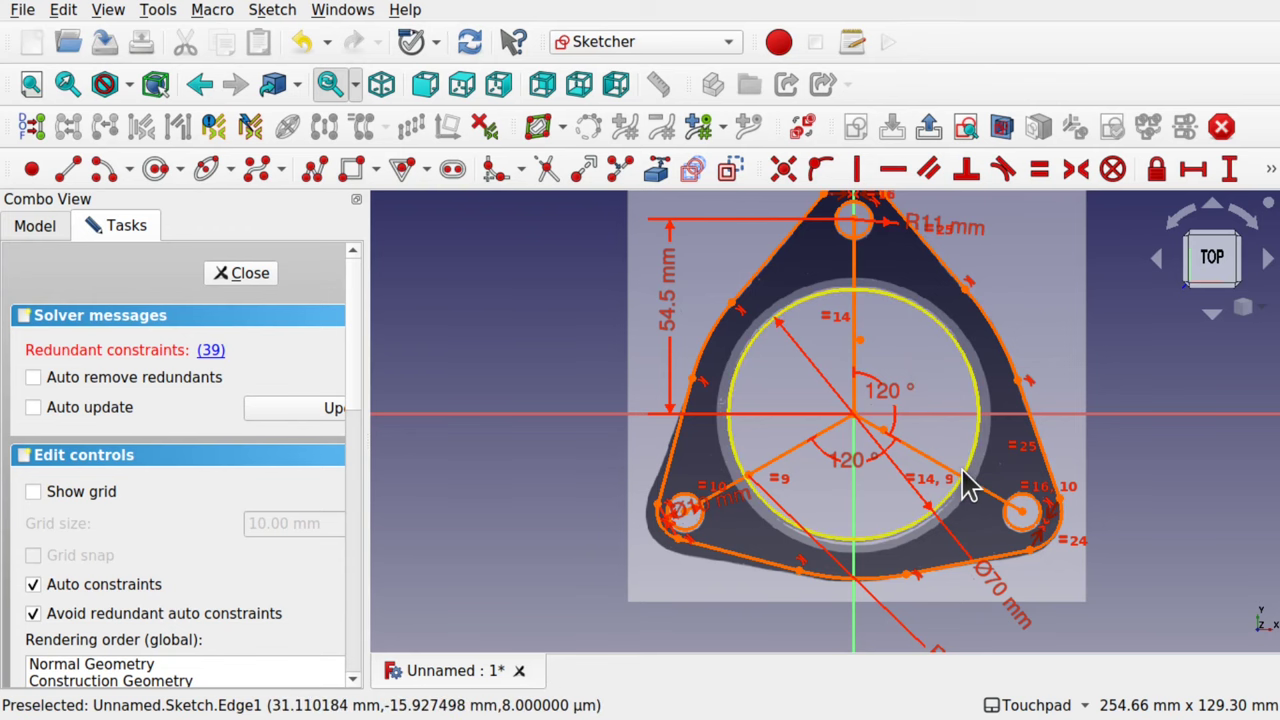
Delete the redundant tangent constraint between the upper-right edge line and the right bulge arc
left_click(212, 351)
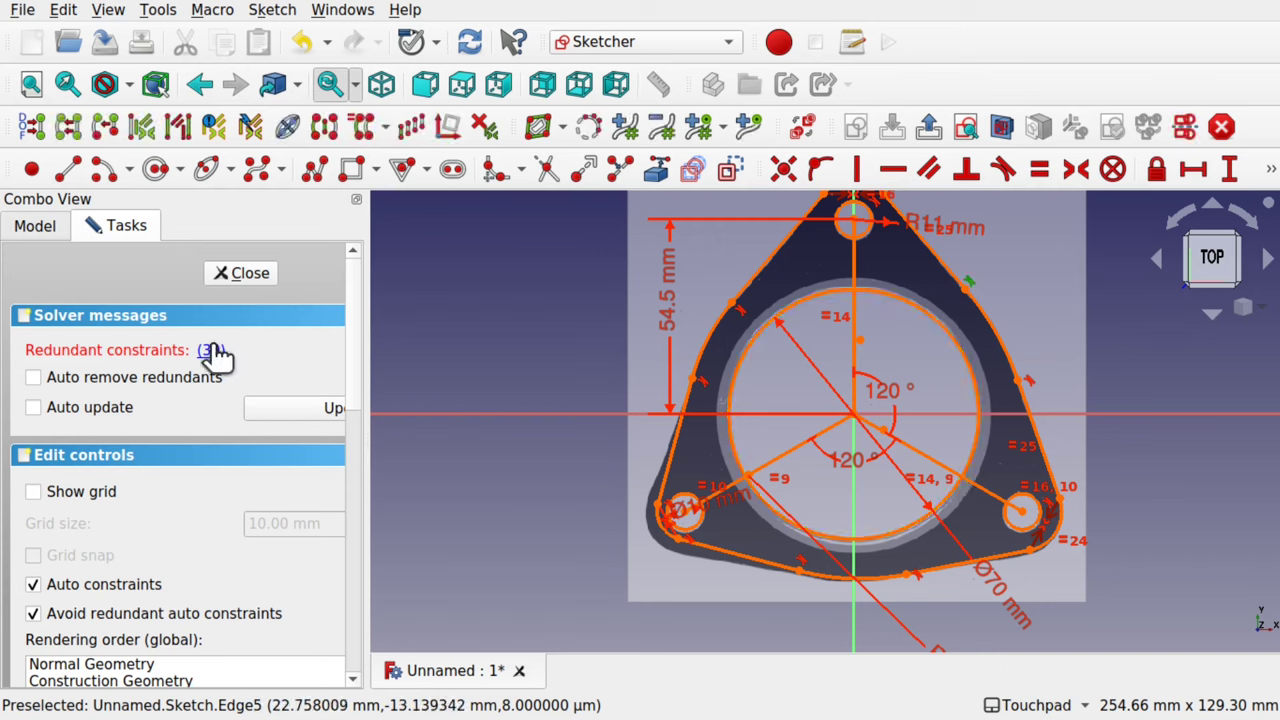
scroll(950, 308, "up", 5)
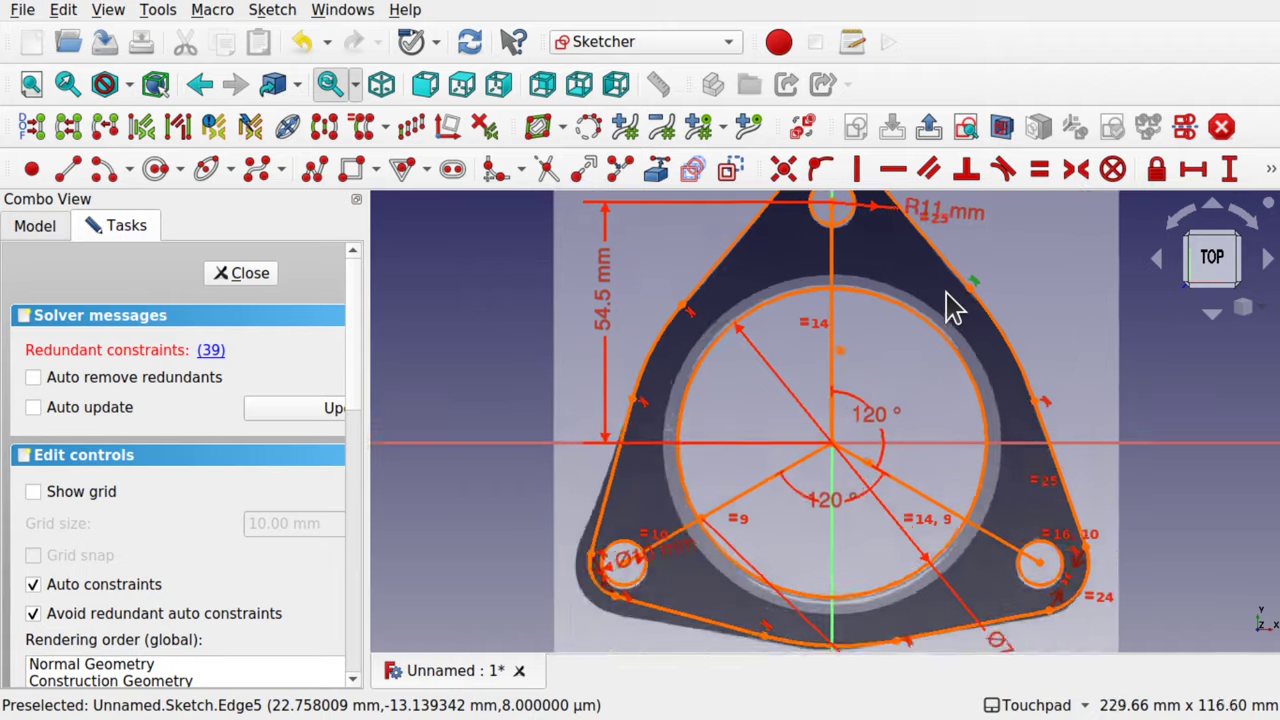
scroll(950, 308, "down", 3)
scroll(950, 308, "down", 2)
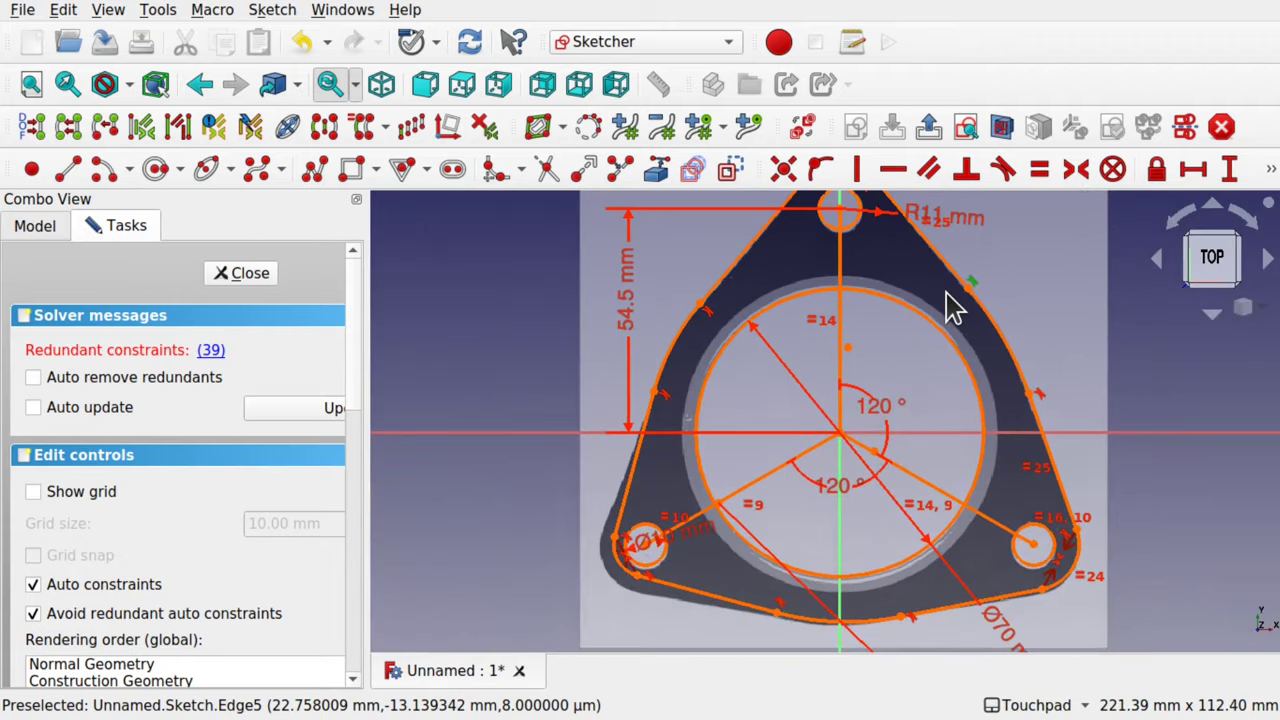
scroll(946, 289, "up", 5)
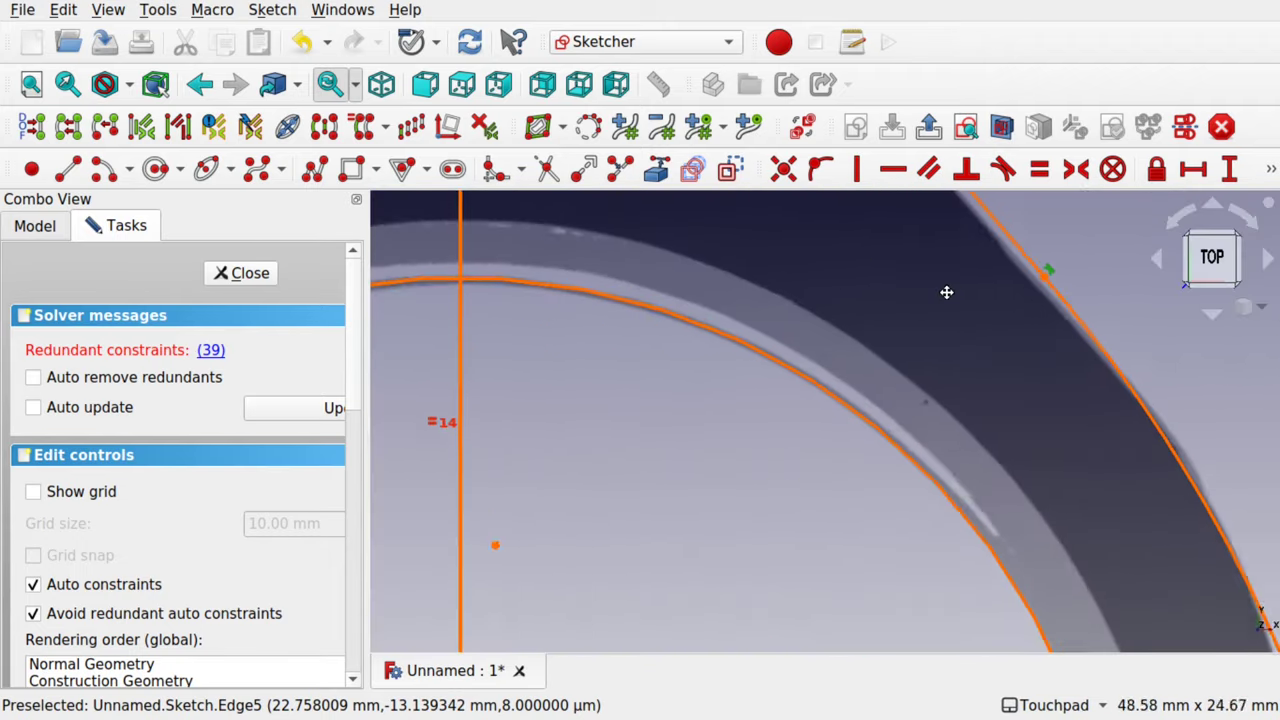
middle_click_drag(1108, 295, 877, 389)
scroll(877, 389, "down", 2)
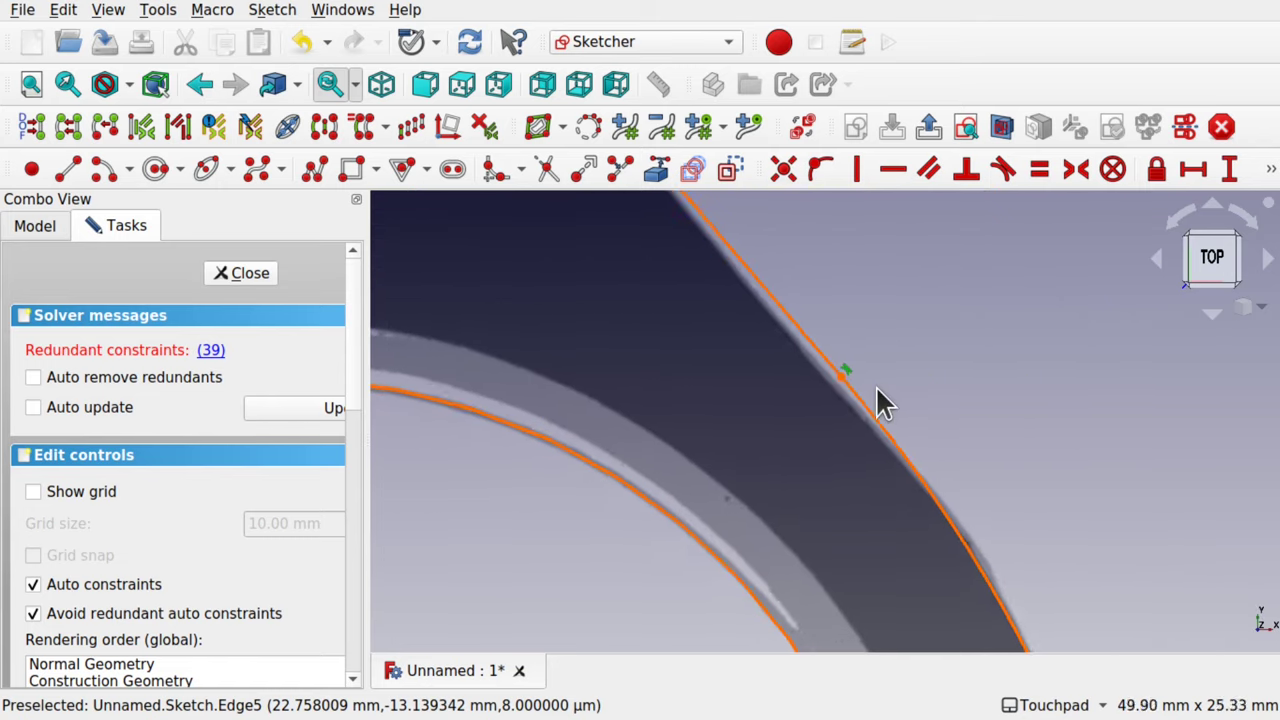
key("Delete")
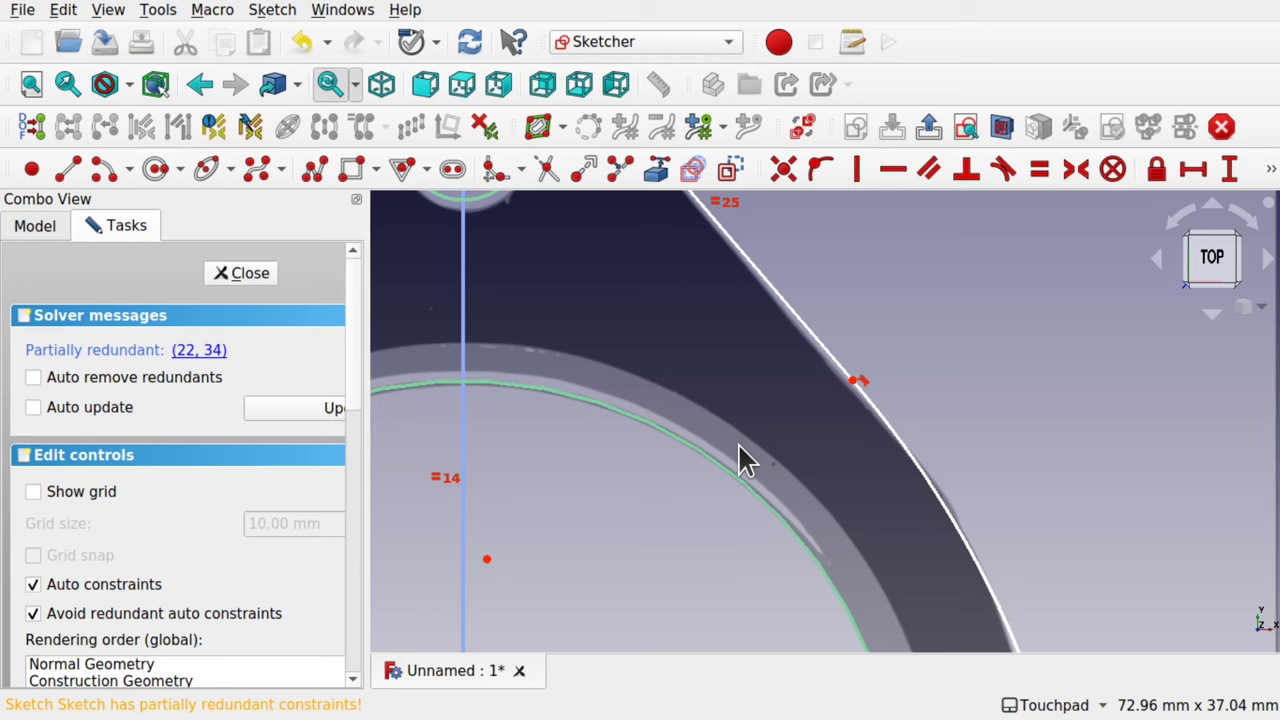
Make the lower-left corner arc equal in radius to the top corner arc
scroll(738, 445, "down", 4)
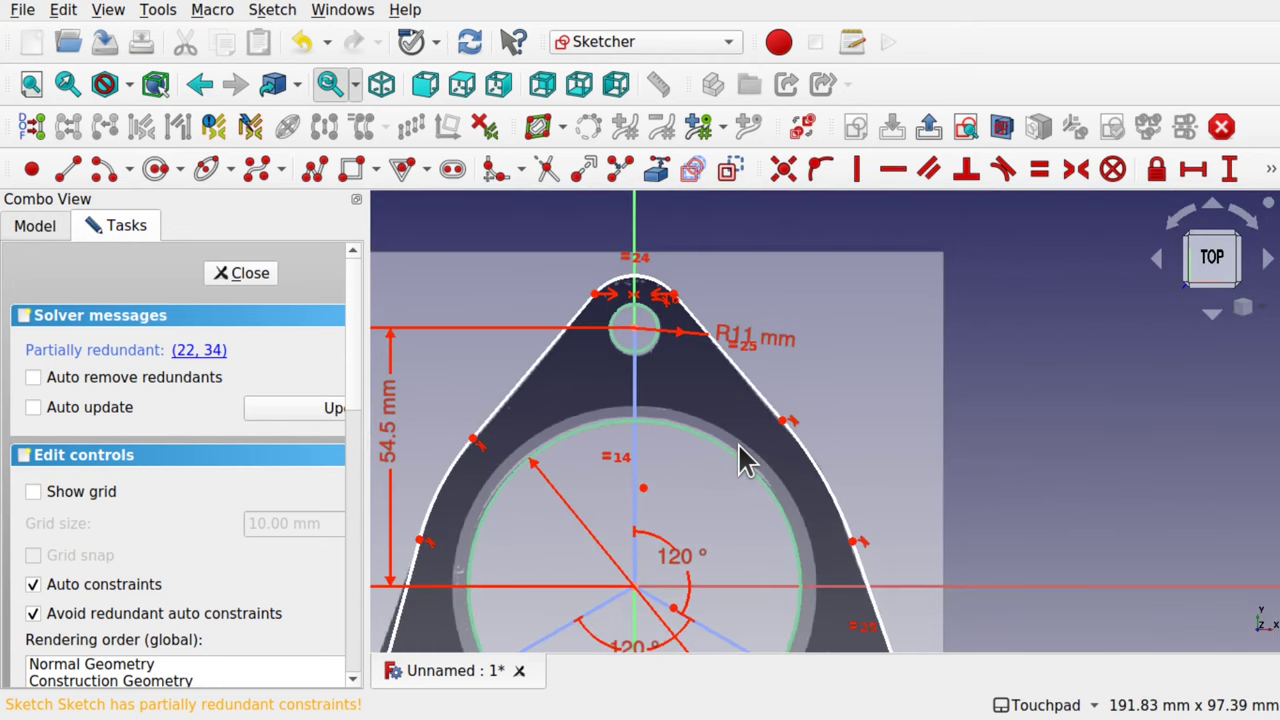
scroll(751, 357, "down", 3)
scroll(754, 366, "up", 3)
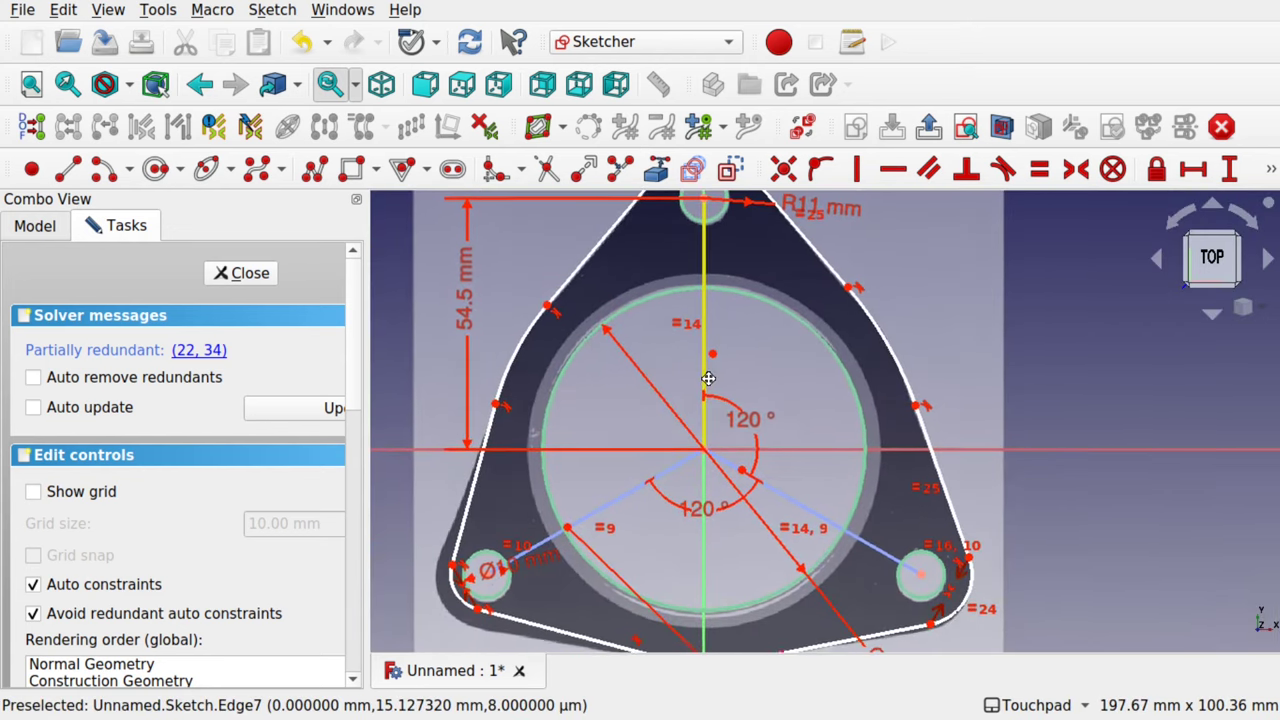
middle_click_drag(708, 378, 782, 336)
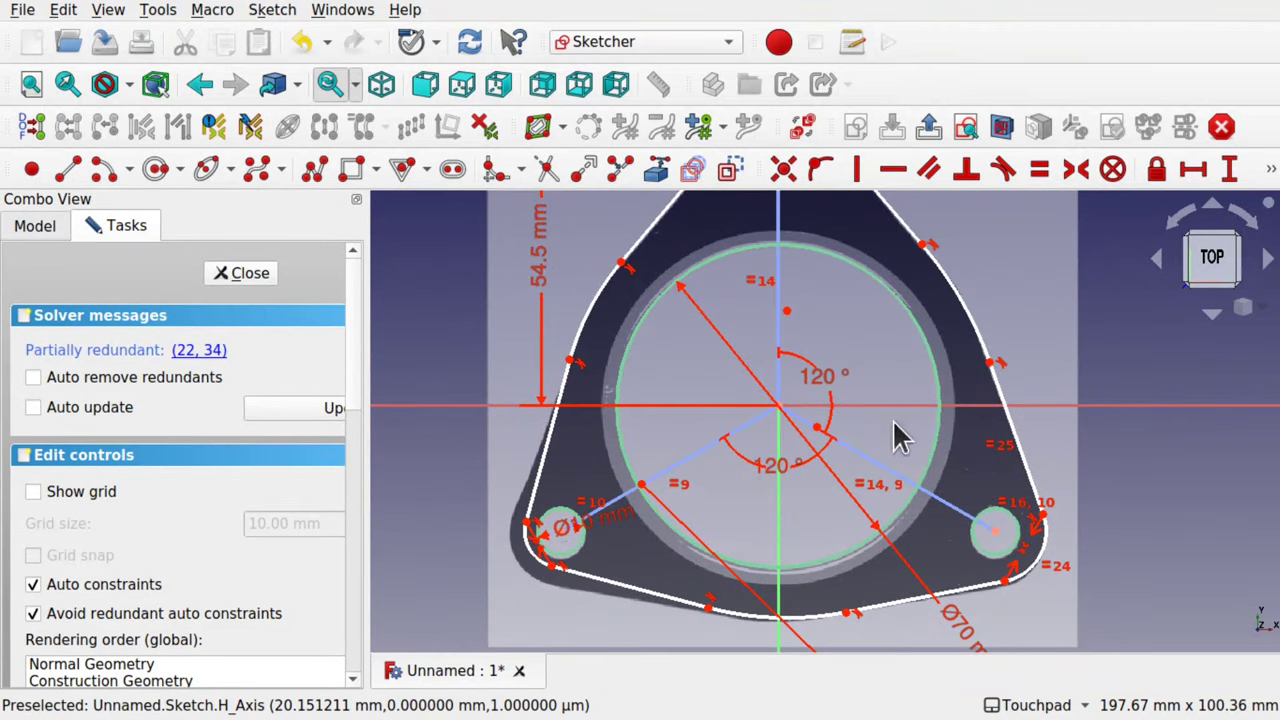
middle_click_drag(894, 437, 839, 527)
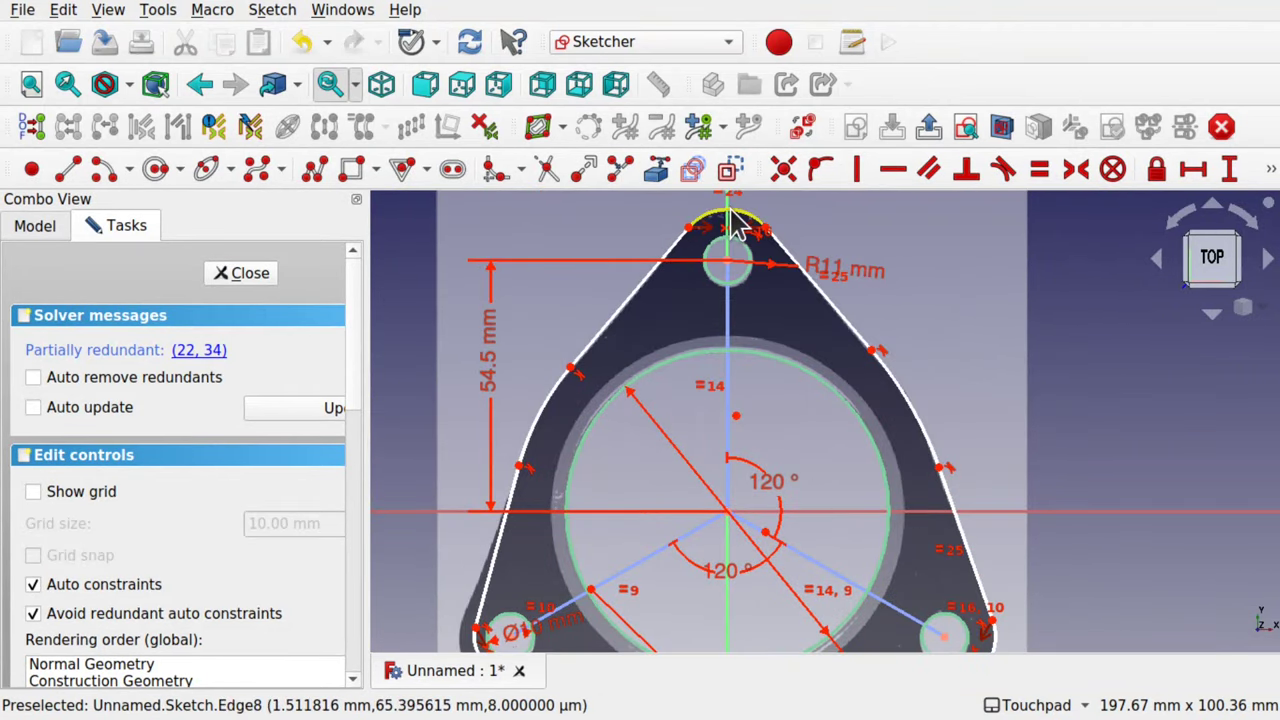
middle_click_drag(1020, 498, 1039, 383)
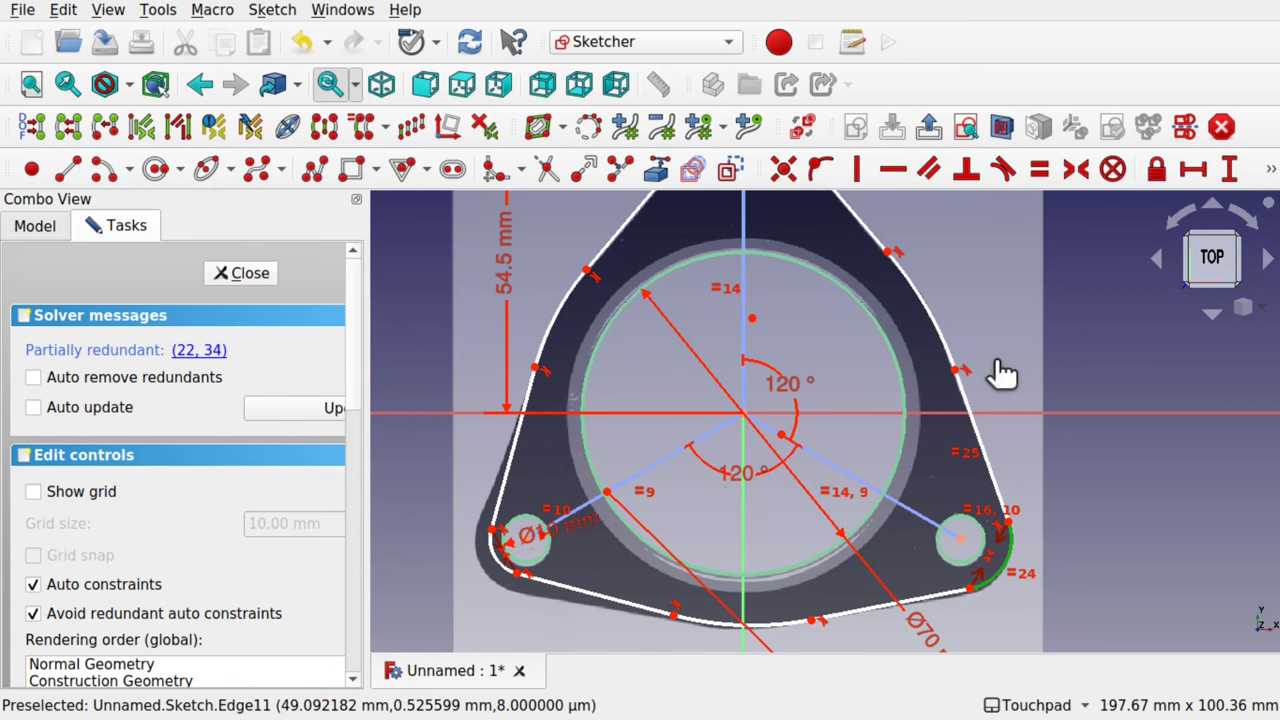
middle_click_drag(680, 480, 712, 575)
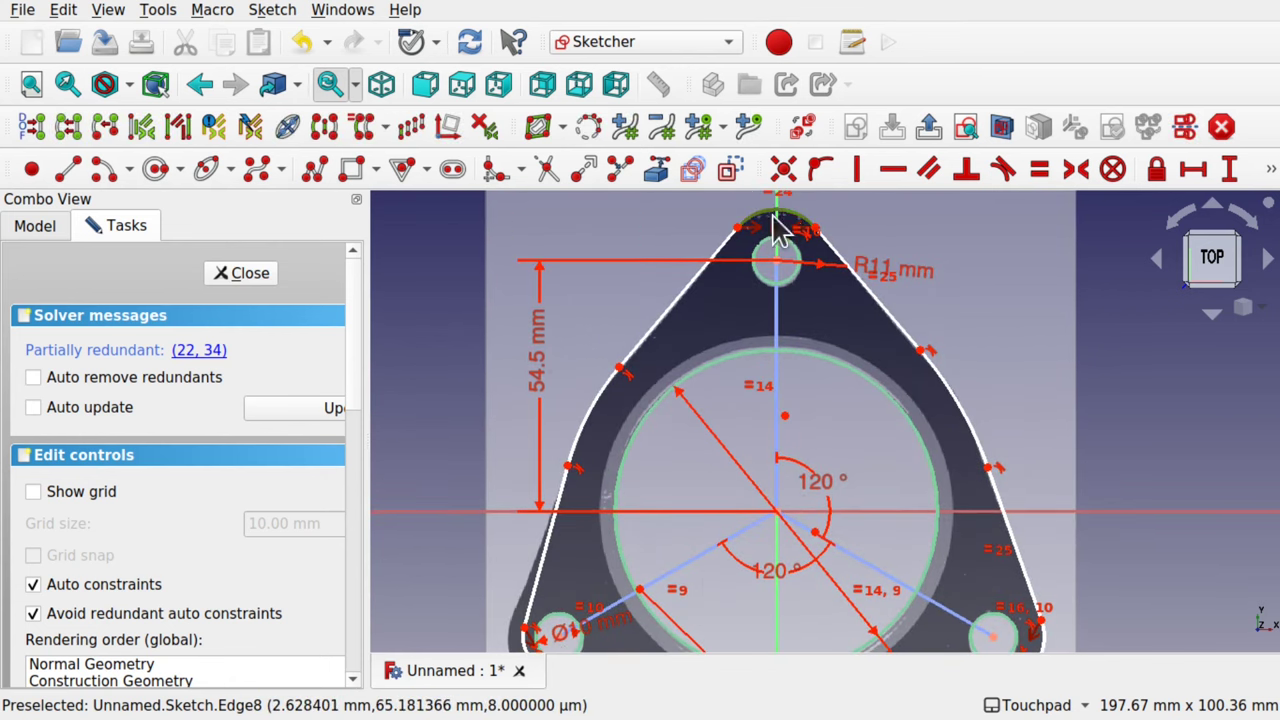
middle_click_drag(600, 543, 605, 445)
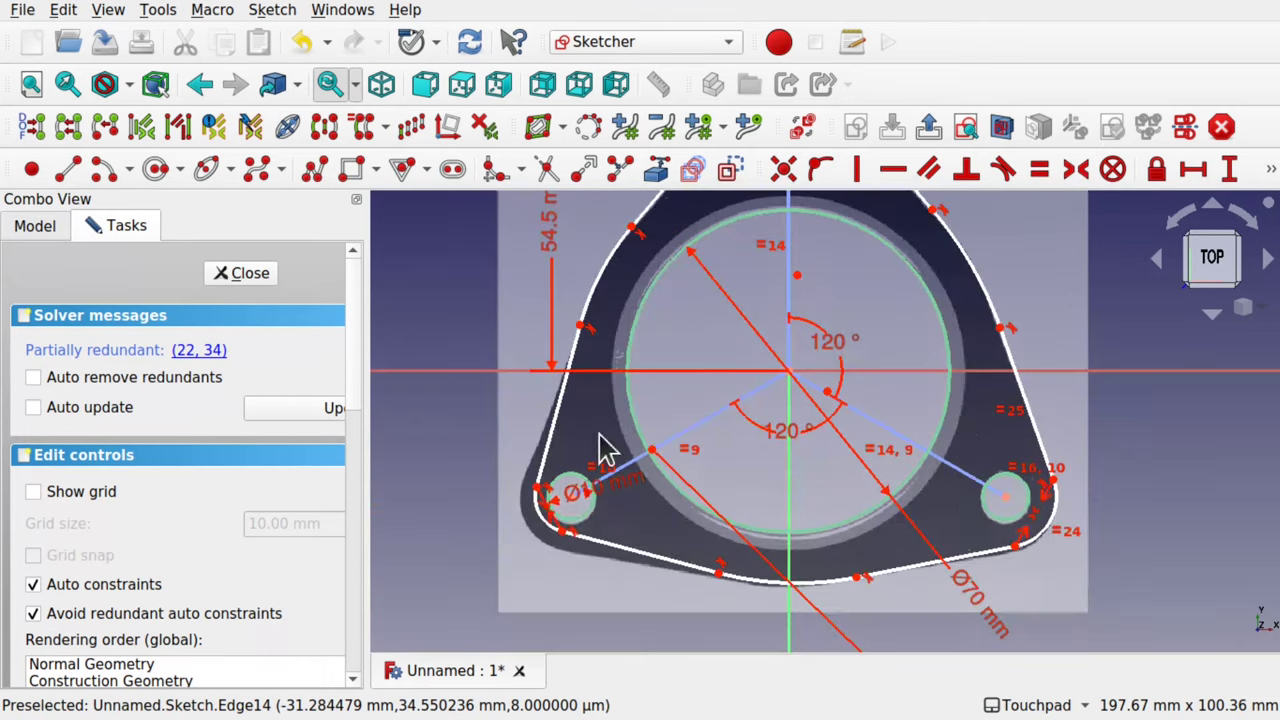
left_click(542, 510)
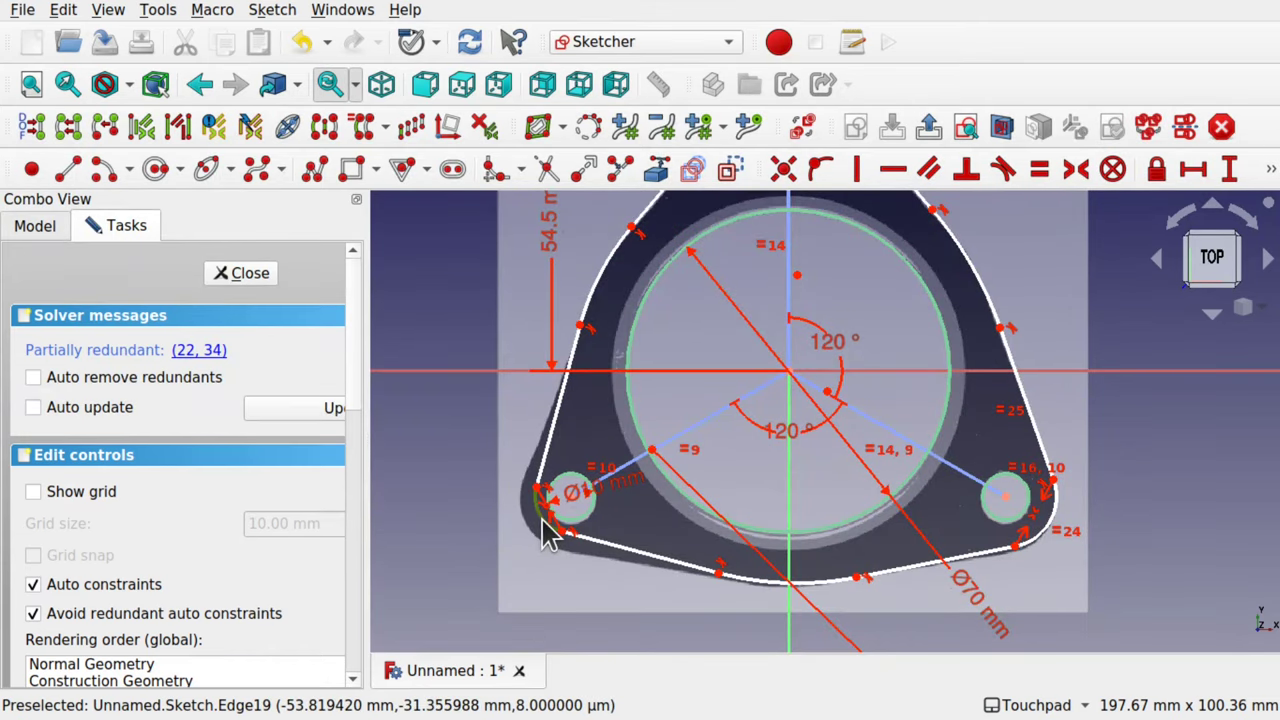
left_click(1040, 170)
Make all six straight edge lines equal in length and delete the redundant equality between the two right-side lines
scroll(790, 345, "down", 3)
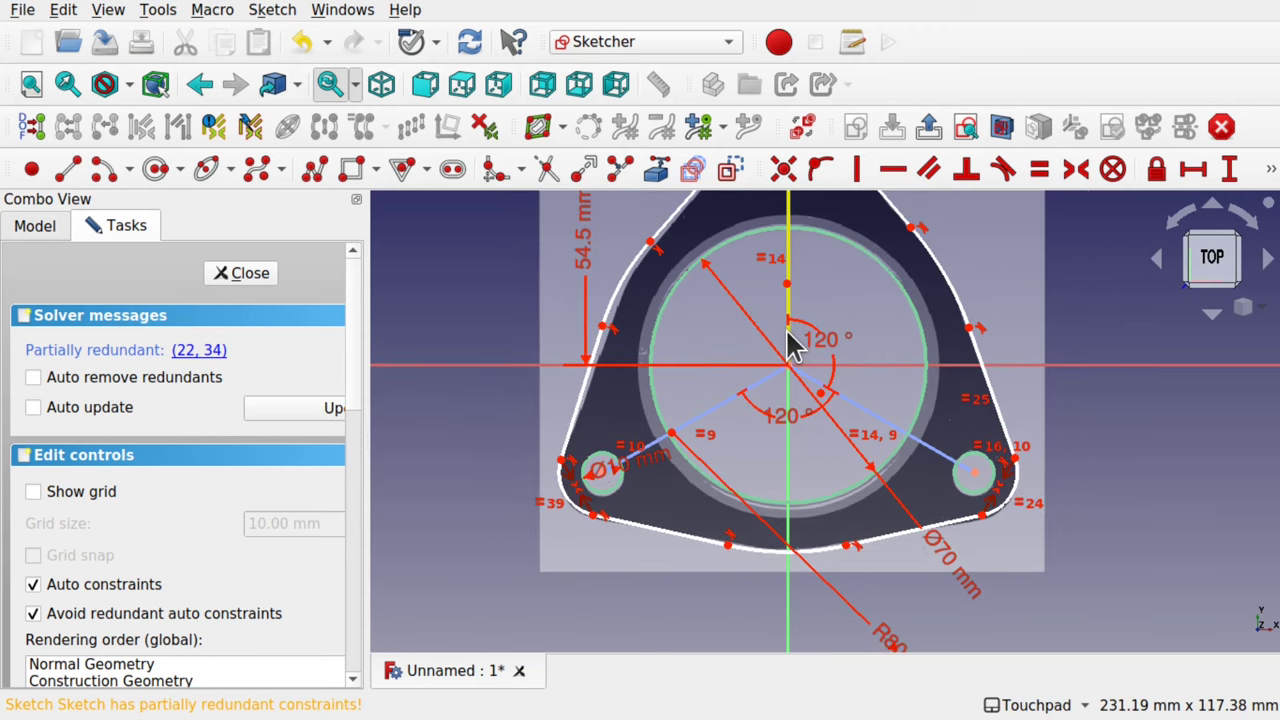
middle_click_drag(788, 331, 748, 436)
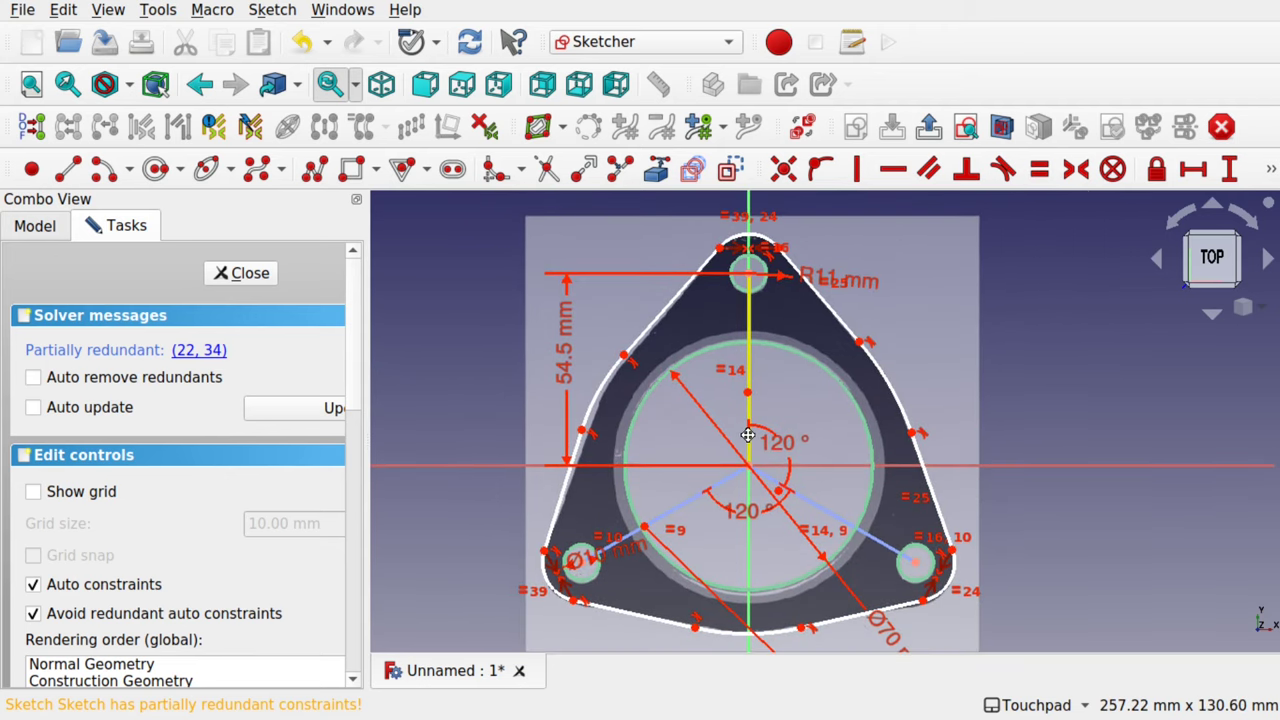
left_click(564, 518)
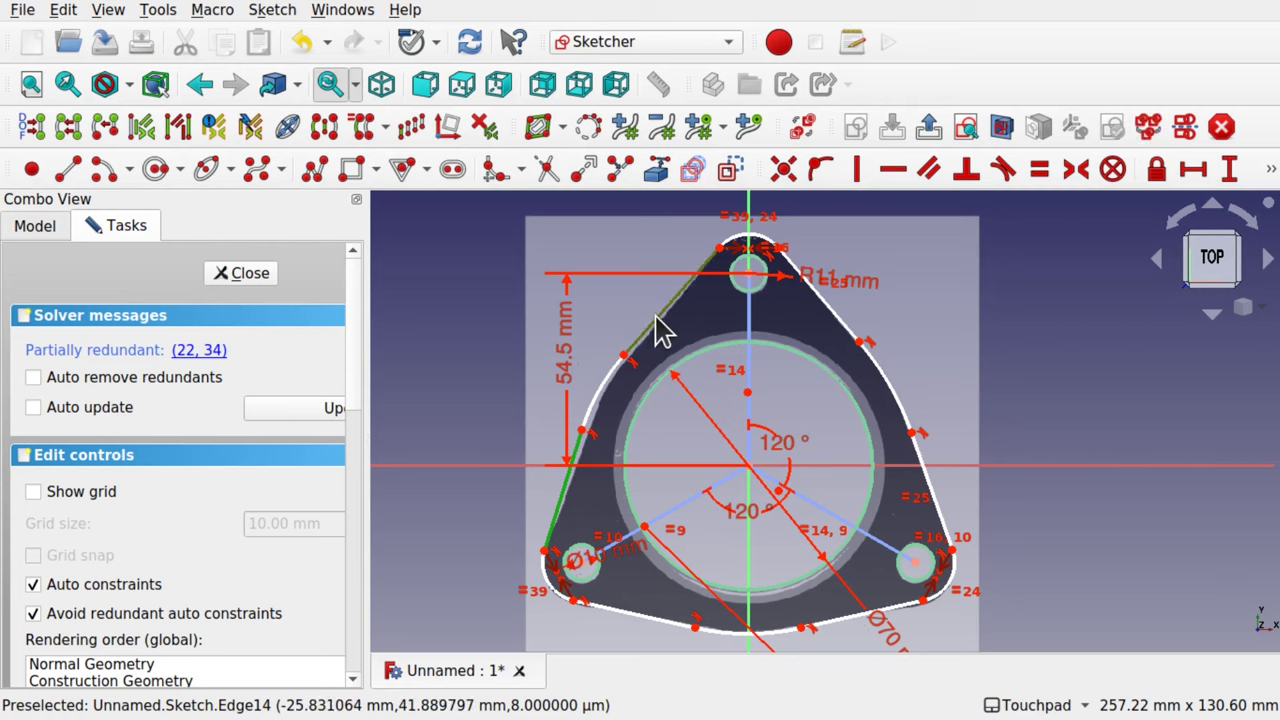
left_click(655, 330)
left_click(843, 330)
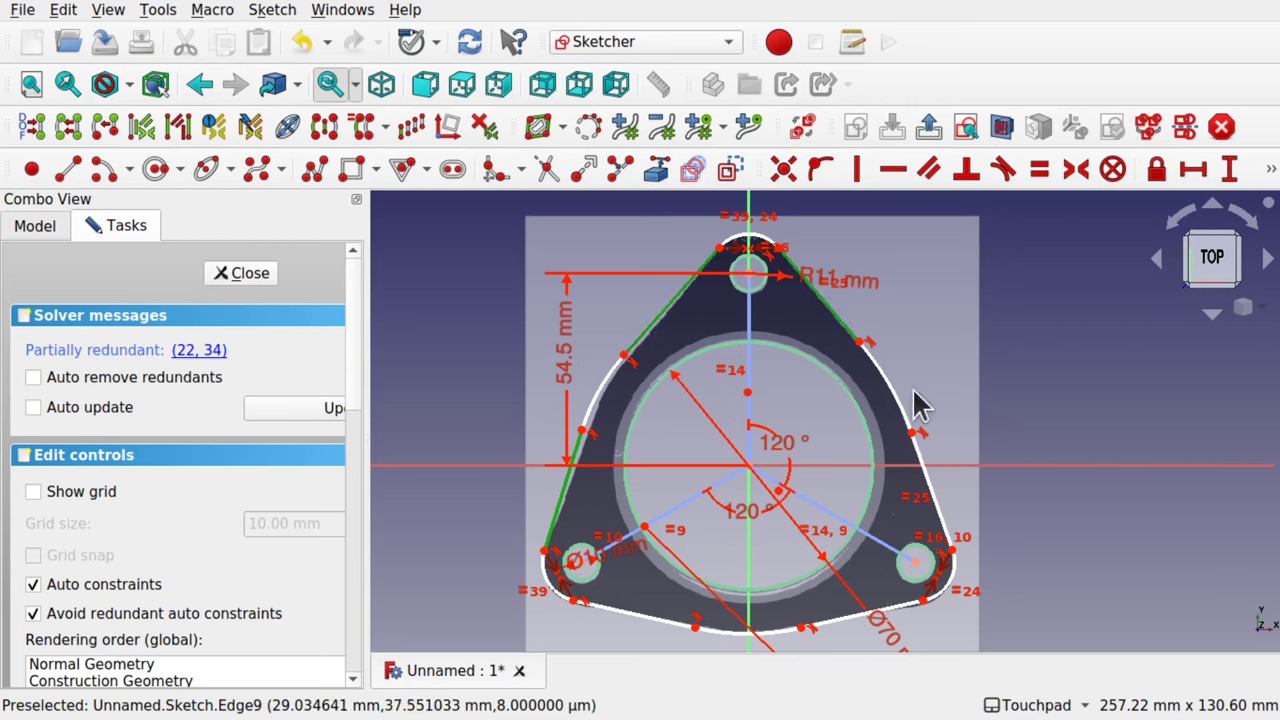
left_click(660, 630)
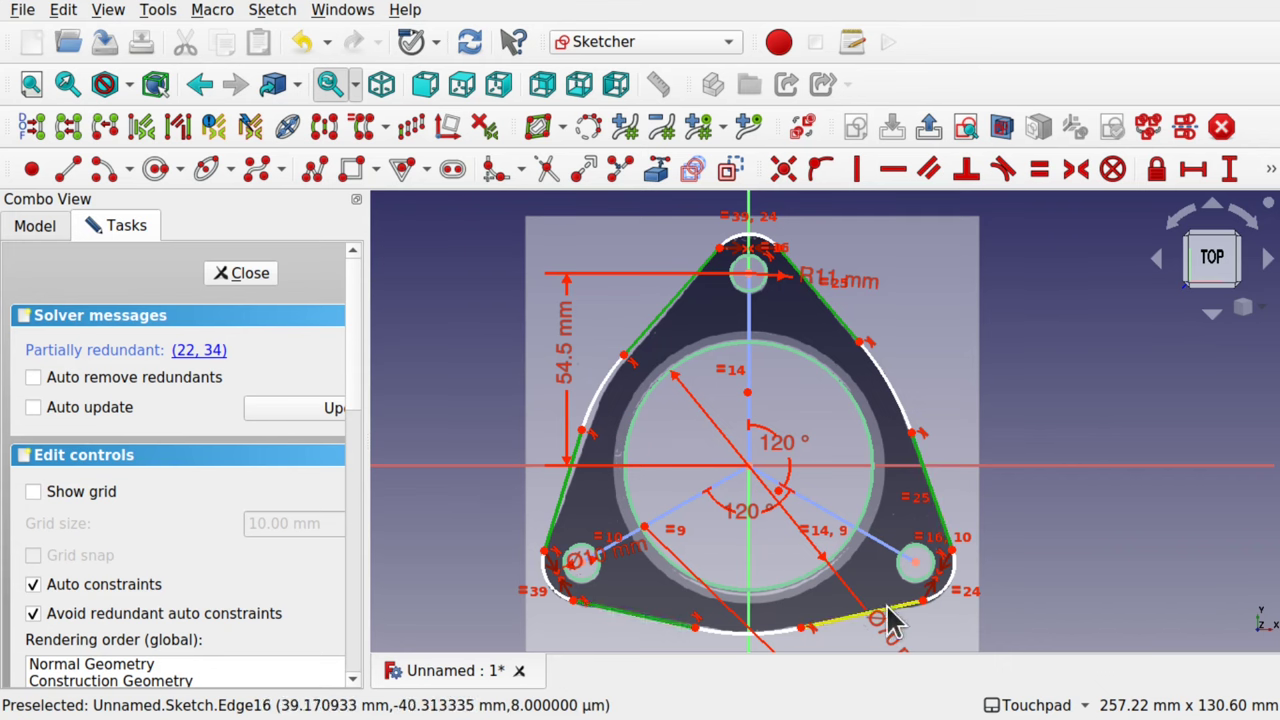
left_click(1039, 170)
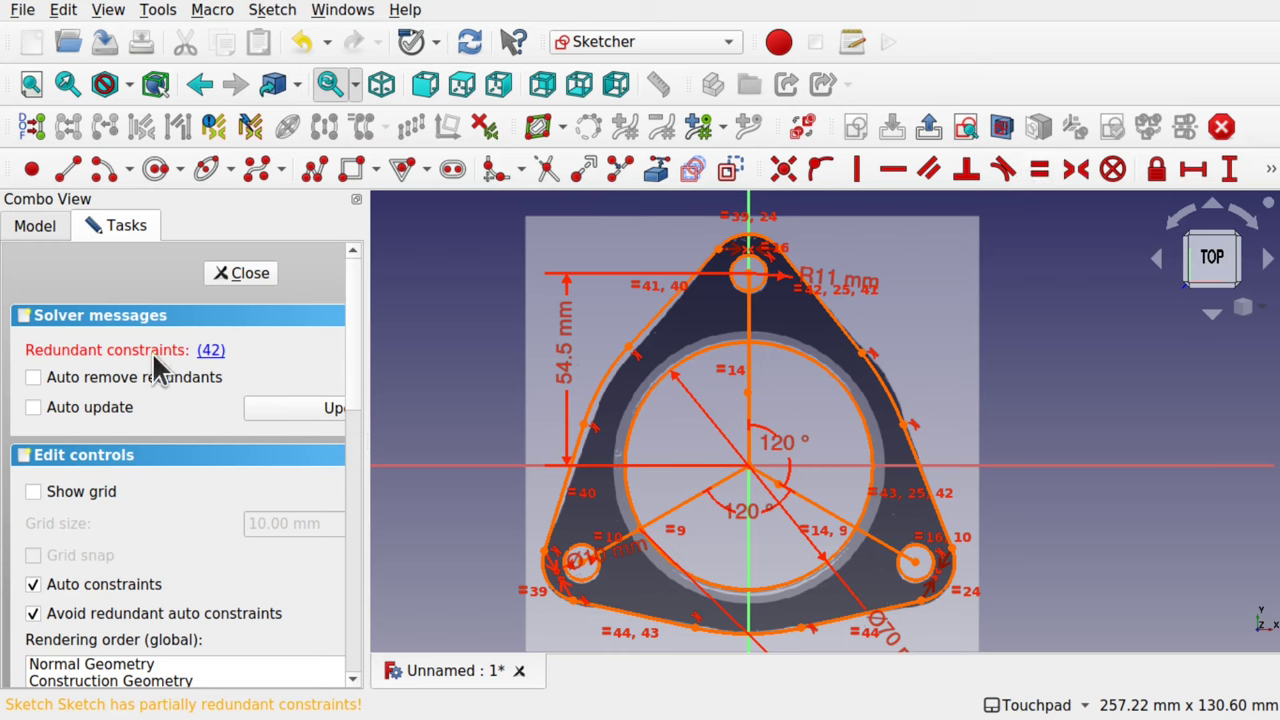
left_click(220, 350)
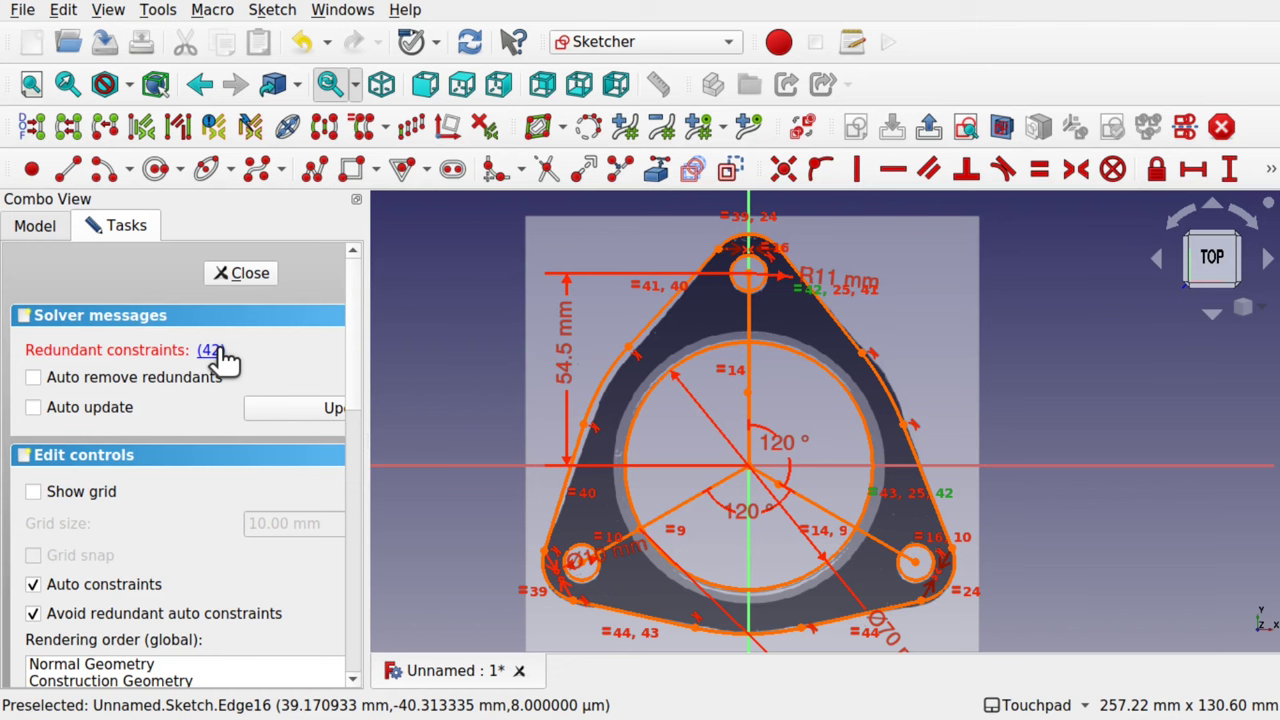
key("Delete")
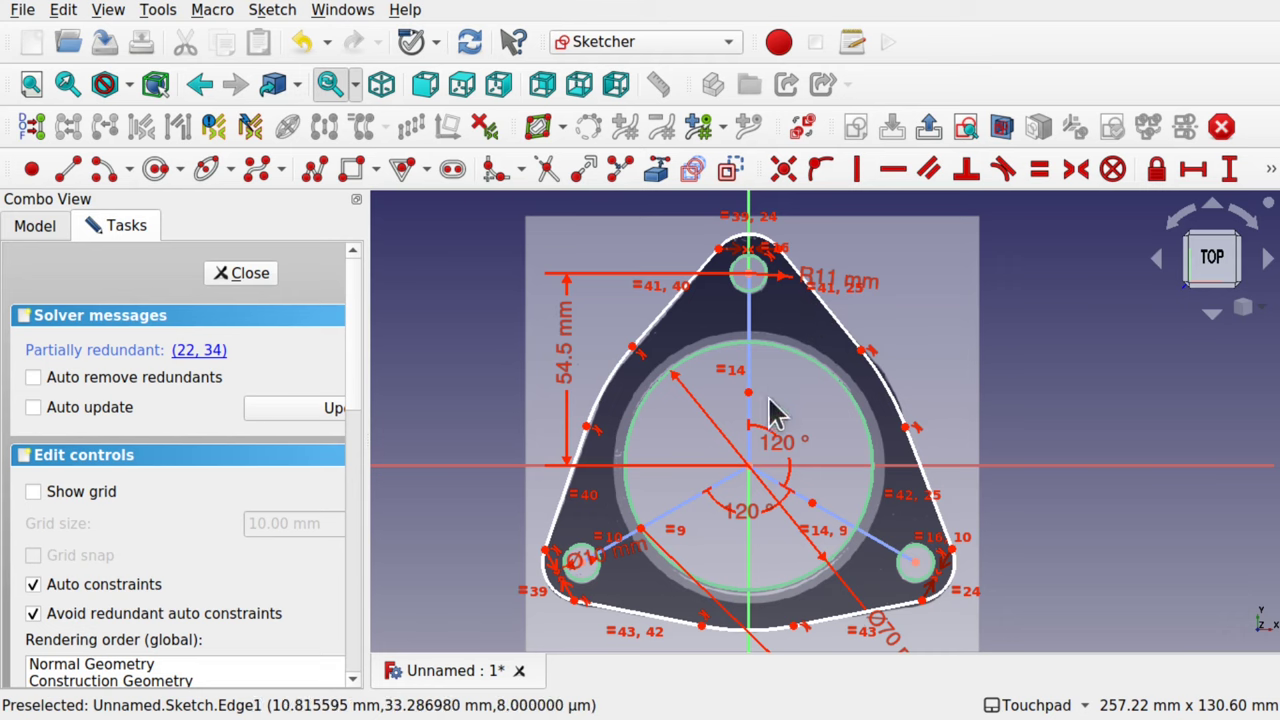
Make the right, bottom and left bulge arcs equal in radius
left_click(893, 405)
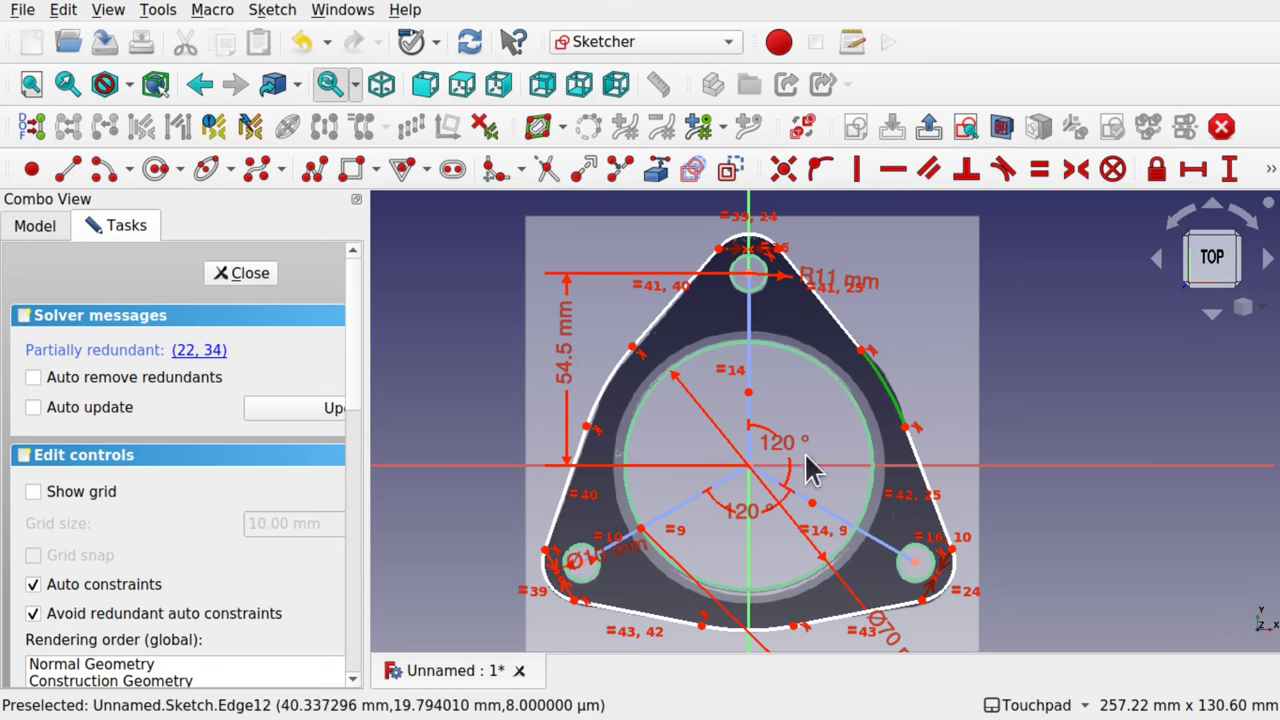
left_click(752, 632)
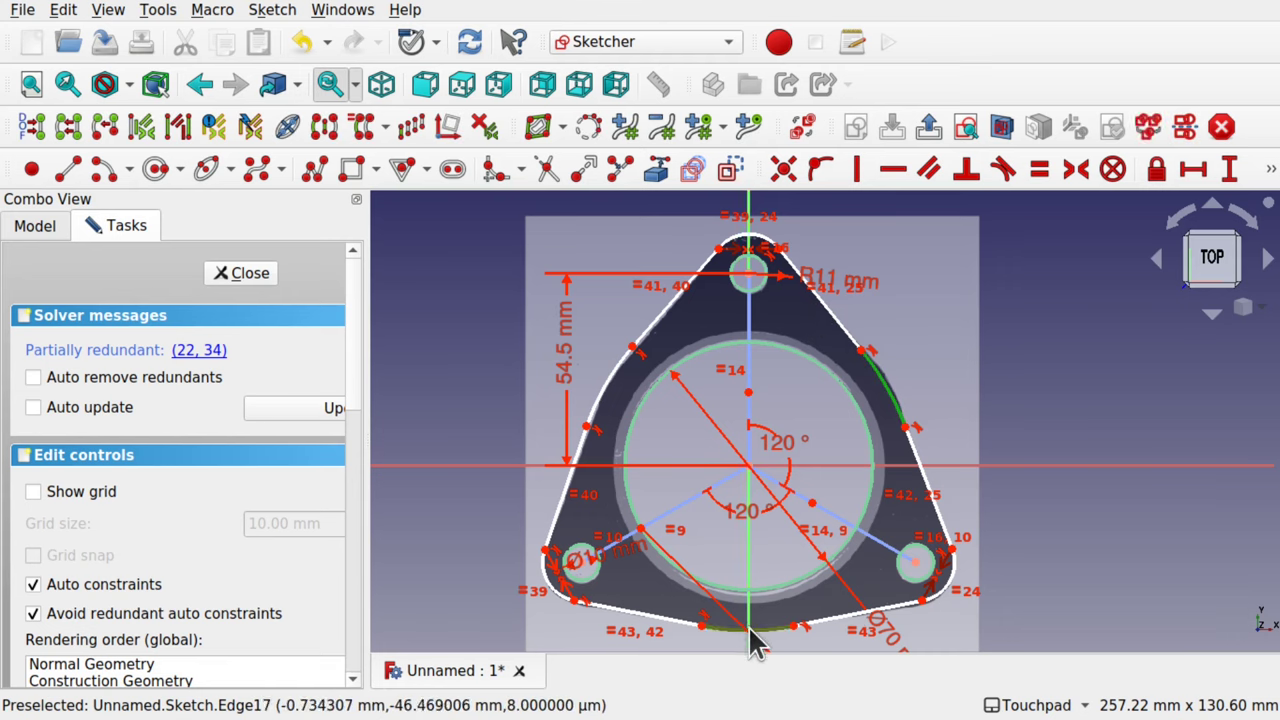
left_click(605, 405)
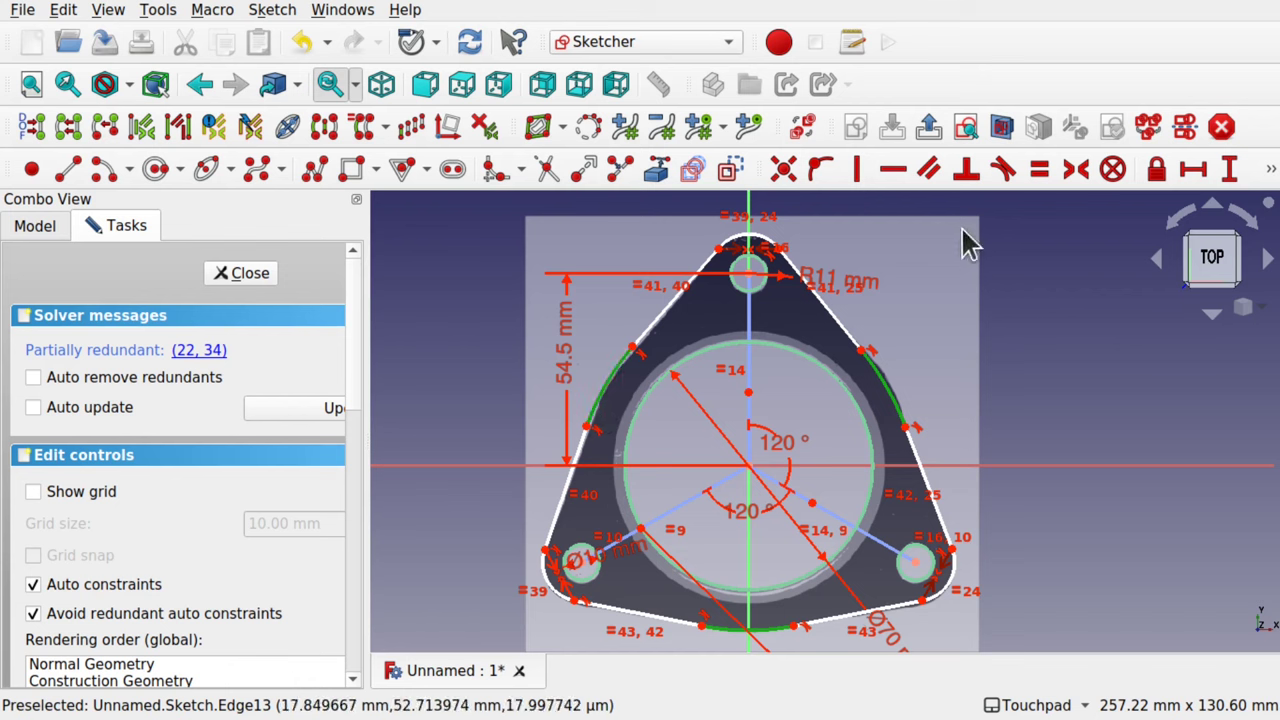
left_click(1040, 172)
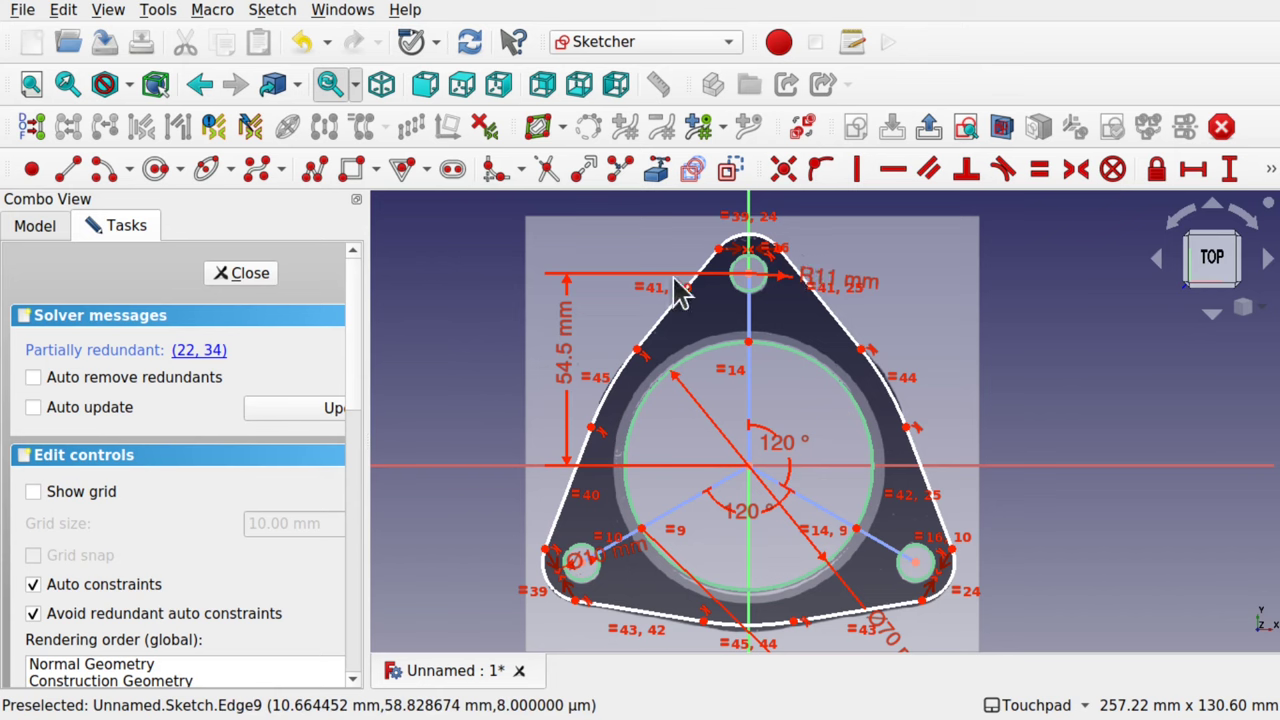
Close the sketch and toggle the reference image's visibility to compare the outline with and without it
left_click(255, 280)
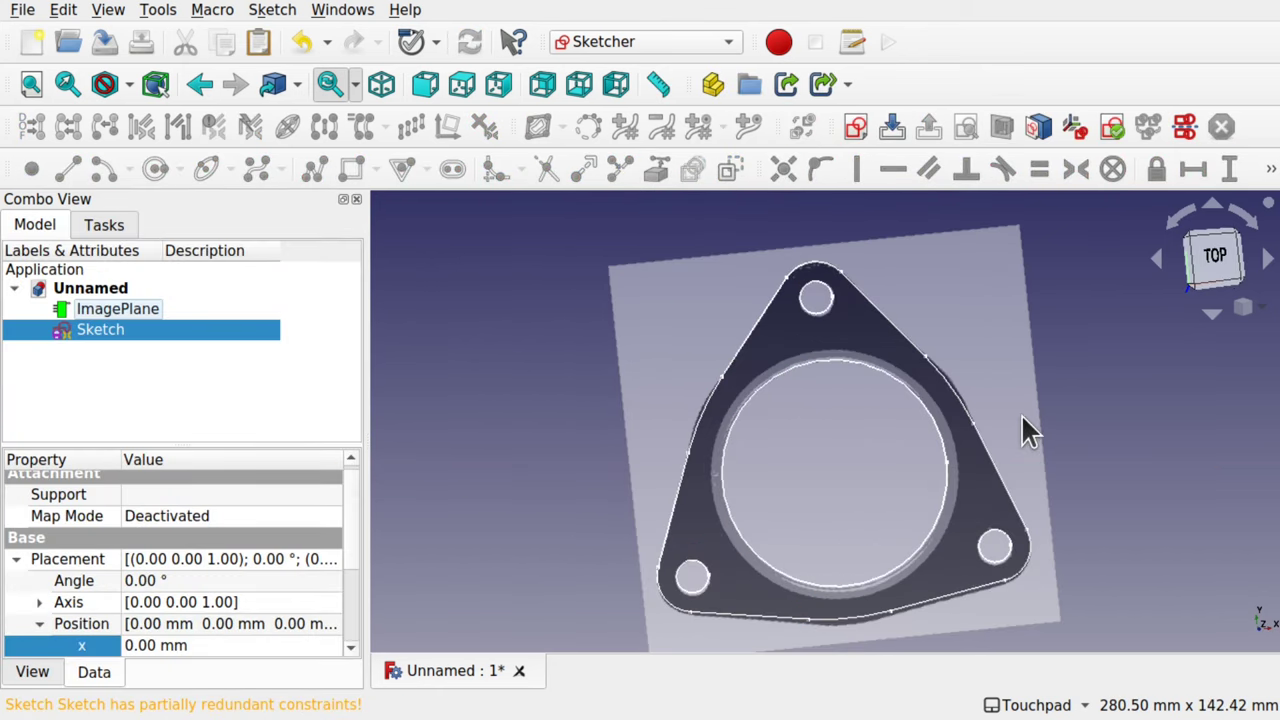
key("Up")
key("space")
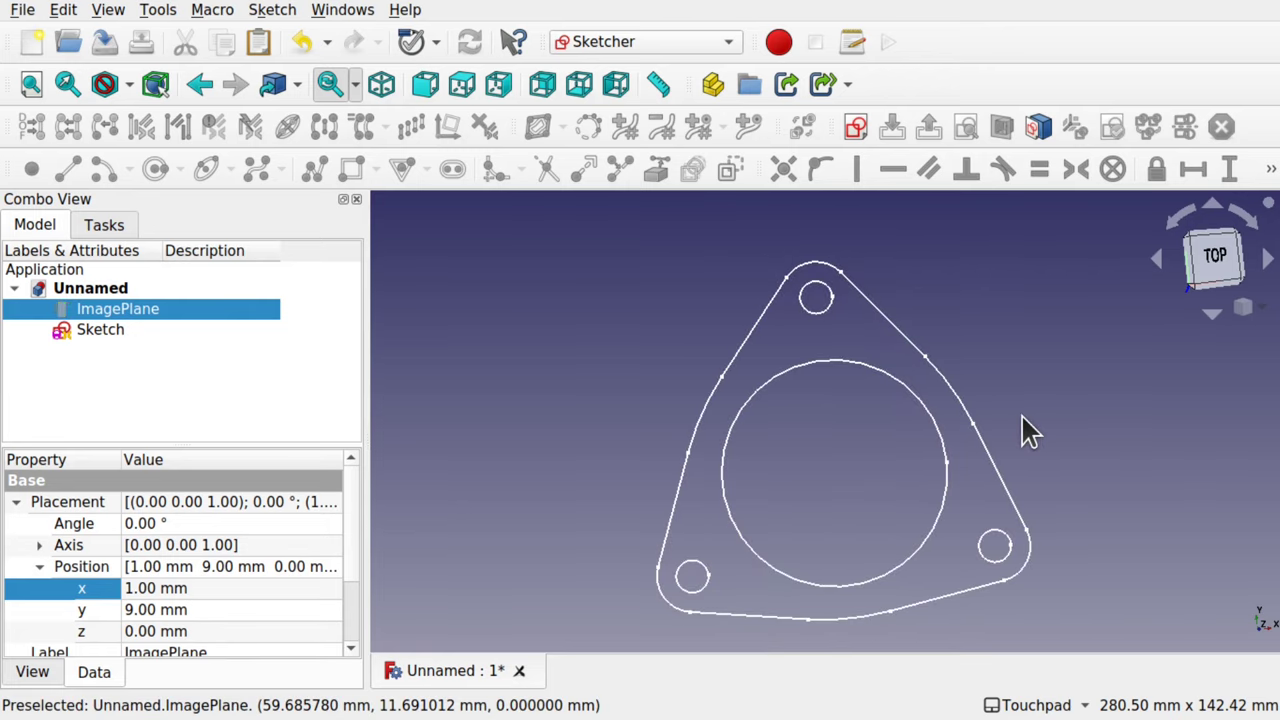
key("space")
key("space")
key("space")
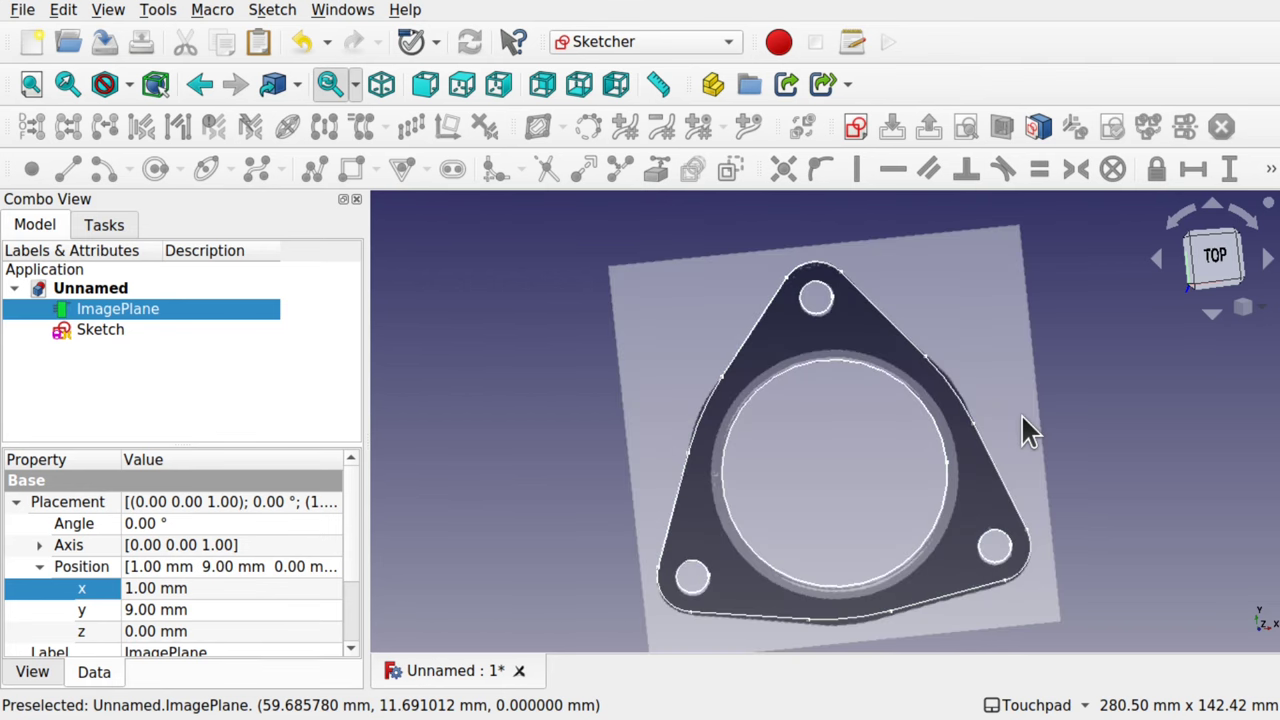
Reopen the sketch for editing and move the 54.5 mm vertical dimension outward, clear of the reference image
double_click(97, 333)
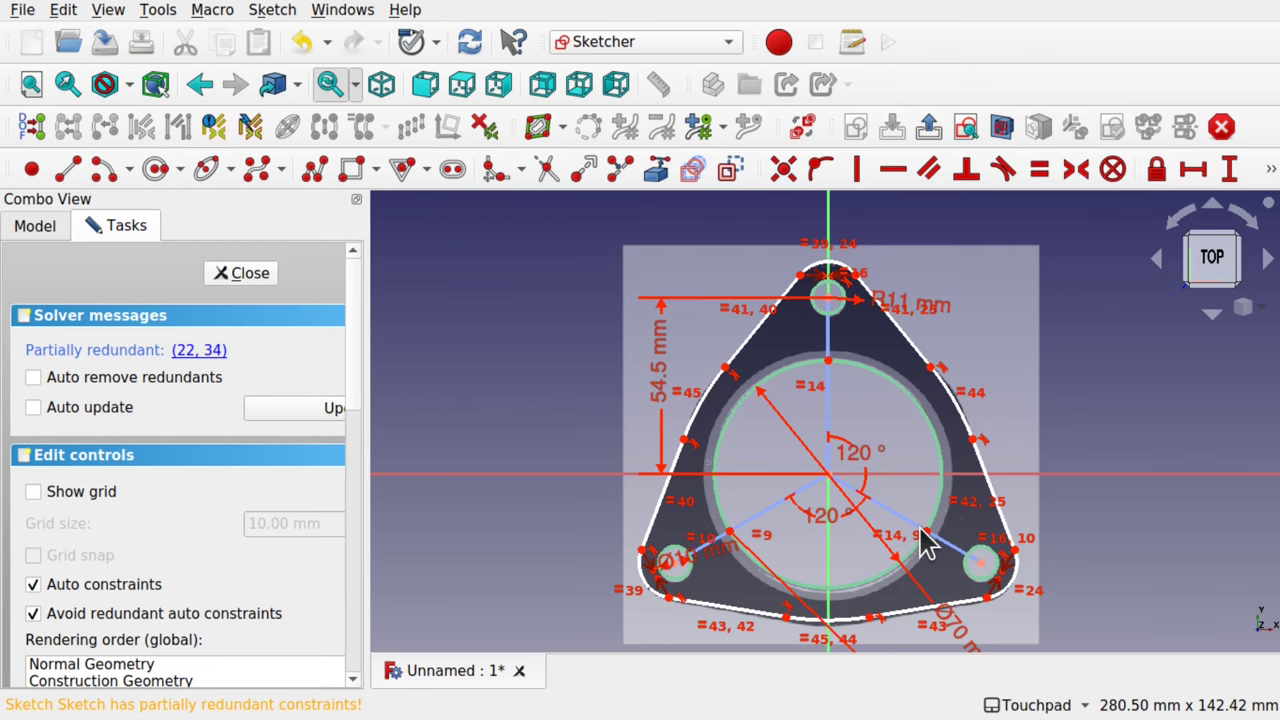
scroll(925, 545, "up", 3)
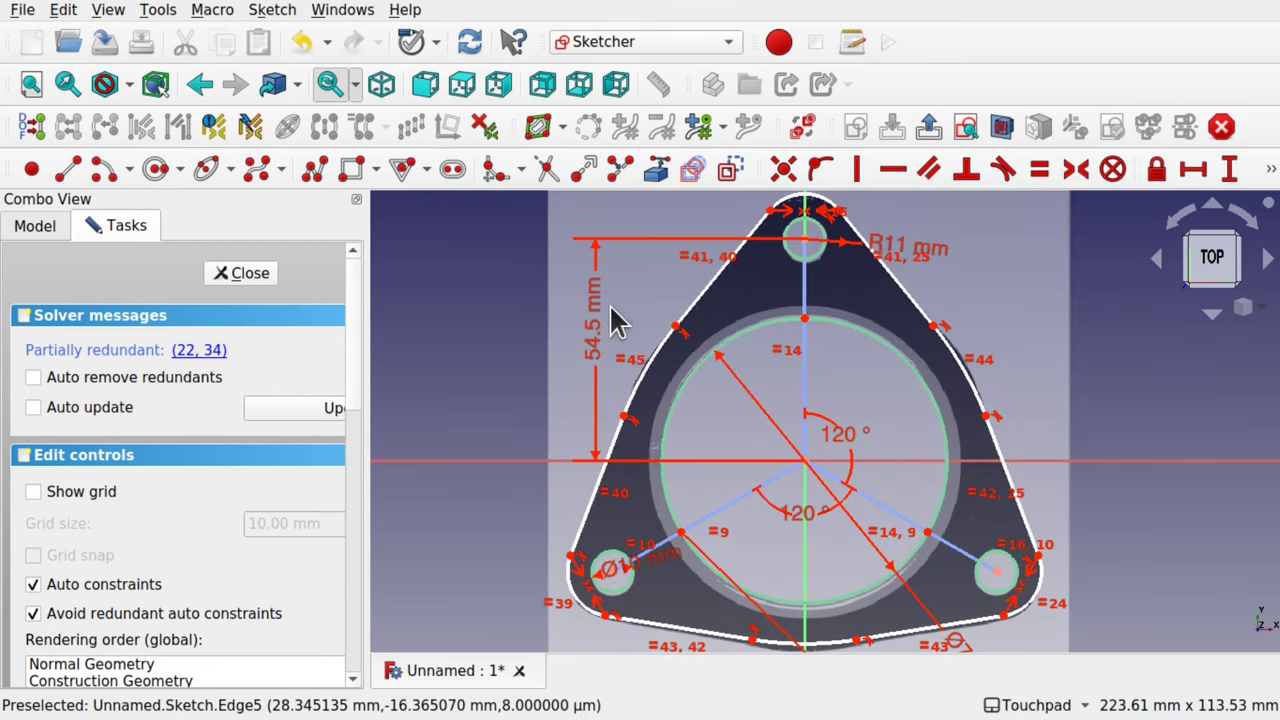
left_click_drag(594, 351, 457, 357)
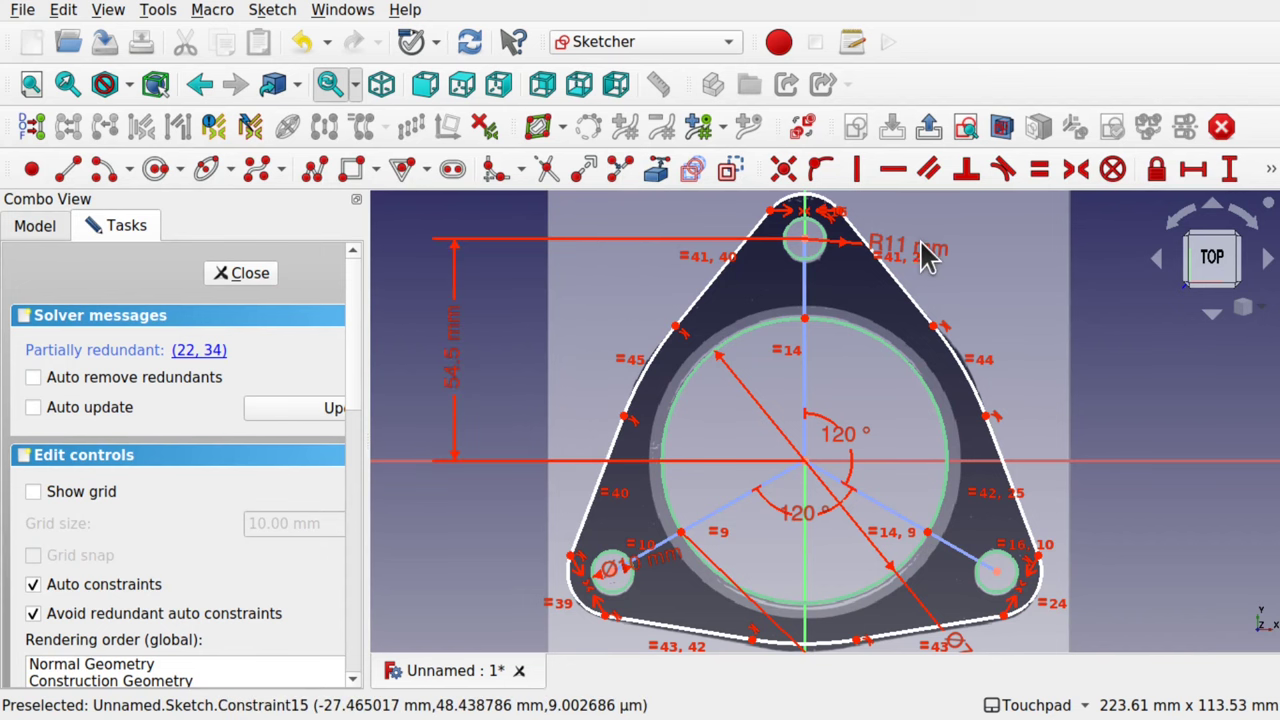
Move the Ø70 mm diameter label and the R11 mm corner-radius label outside the flange outline on its upper-left side
left_click_drag(930, 256, 462, 226)
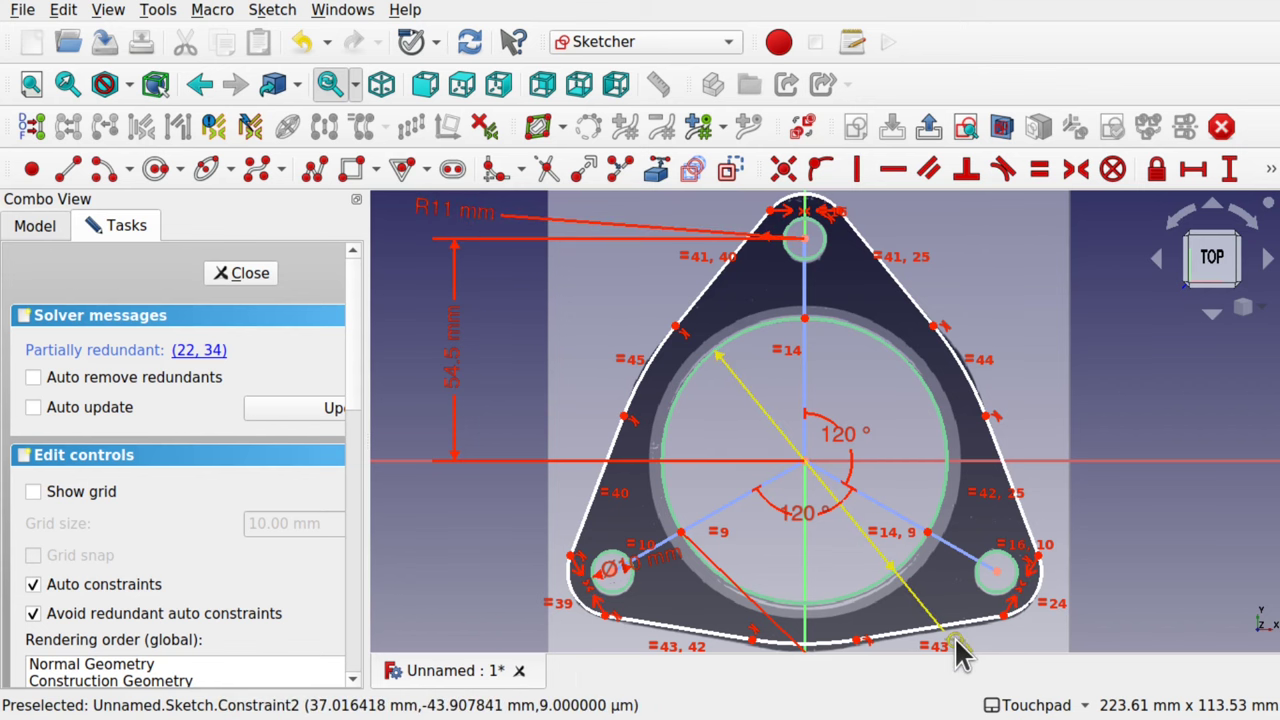
mouse_move(954, 638)
left_mouse_down()
mouse_move(1023, 486)
mouse_move(597, 572)
mouse_move(600, 480)
mouse_move(89, 603)
mouse_move(487, 284)
mouse_move(514, 335)
mouse_move(514, 417)
mouse_move(485, 358)
mouse_move(466, 351)
mouse_move(869, 486)
mouse_move(858, 495)
mouse_move(429, 323)
mouse_move(520, 315)
left_mouse_up()
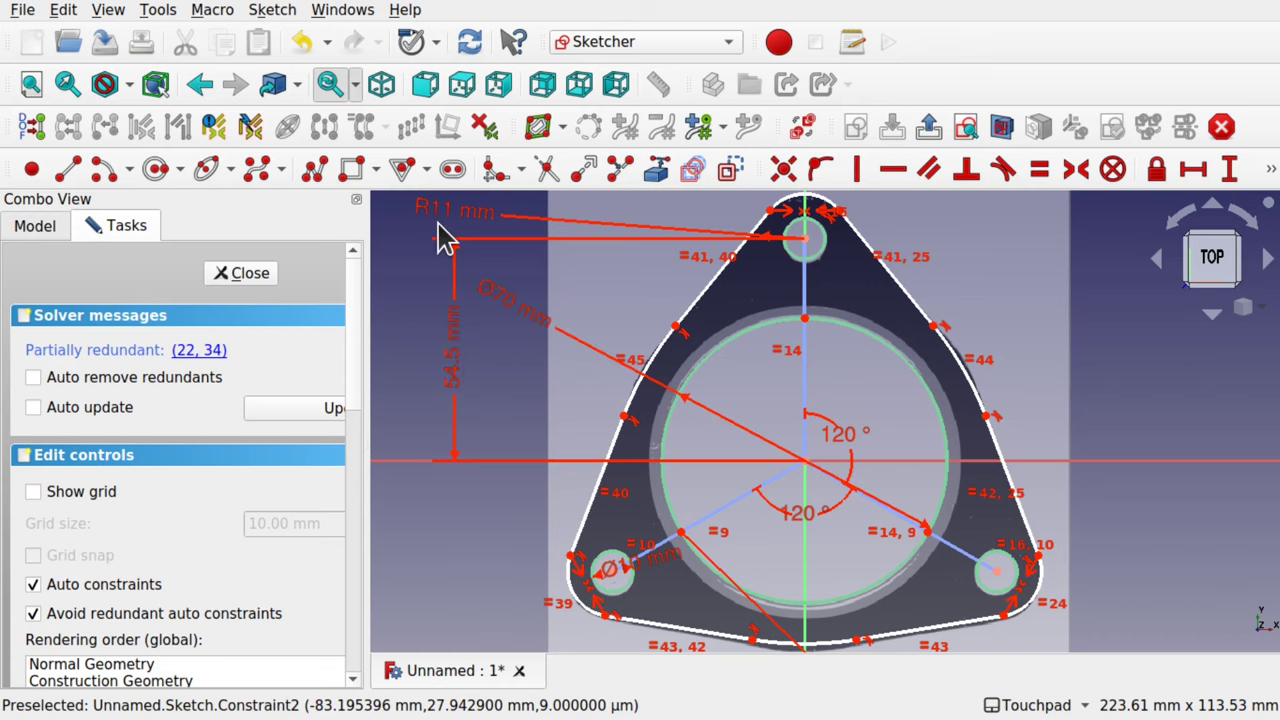
left_click_drag(457, 223, 757, 133)
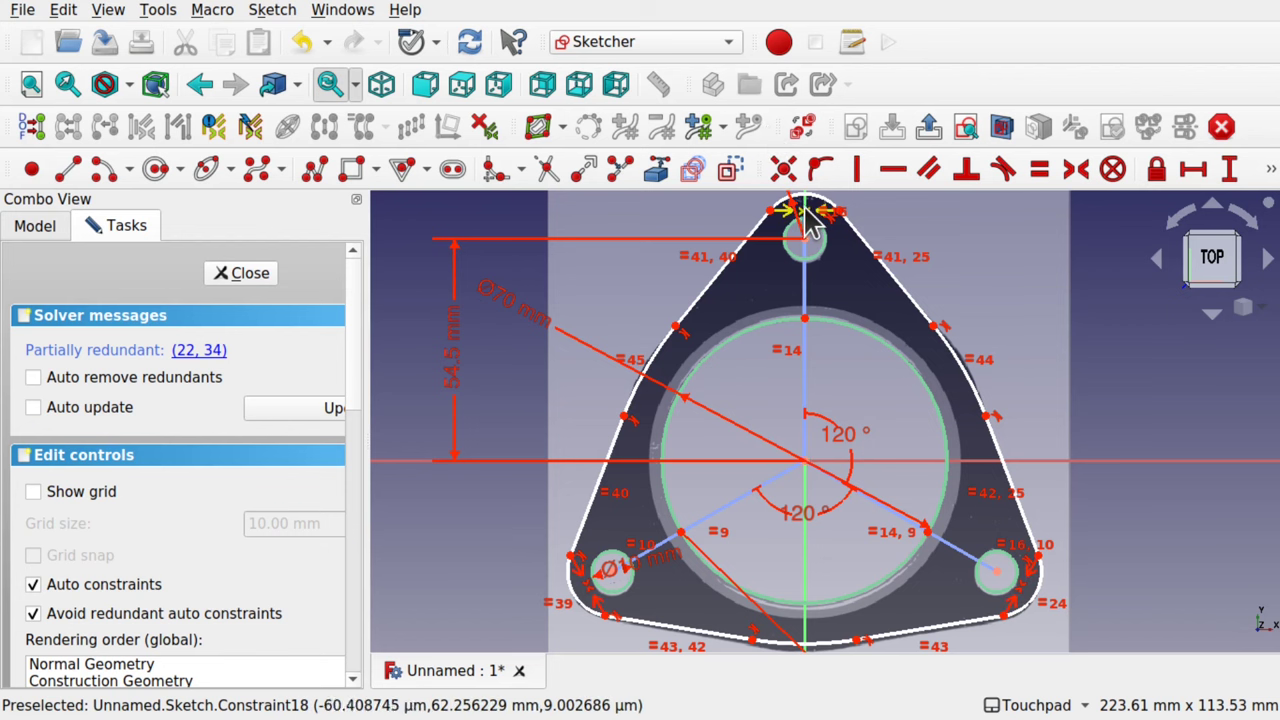
scroll(806, 240, "down", 3)
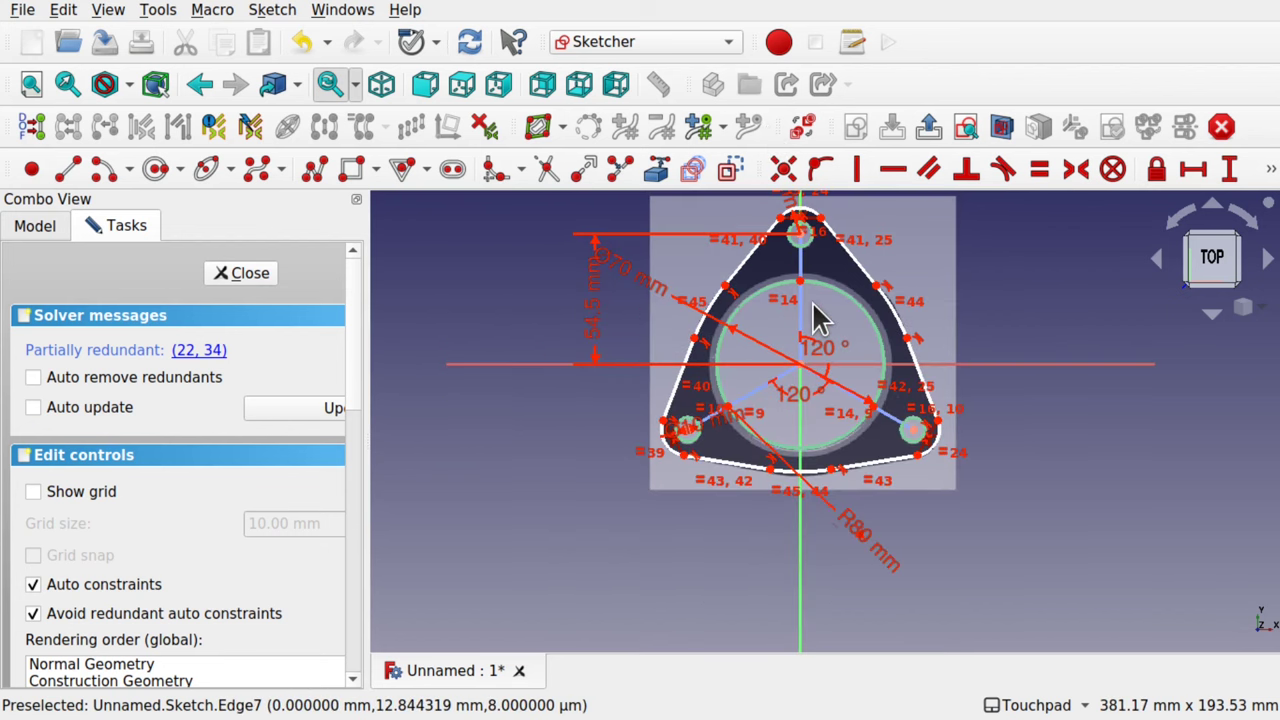
mouse_move(815, 318)
middle_mouse_down()
mouse_move(834, 418)
mouse_move(777, 427)
middle_mouse_up()
scroll(780, 425, "up", 5)
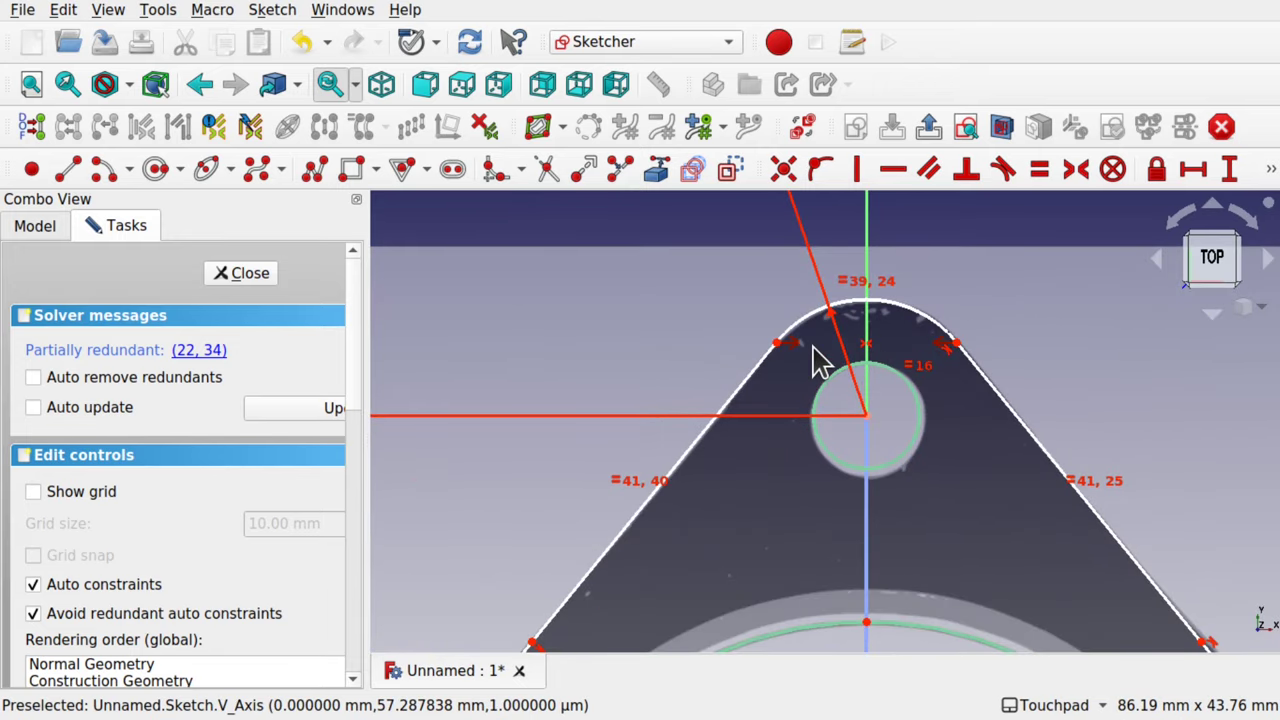
scroll(820, 362, "down", 3)
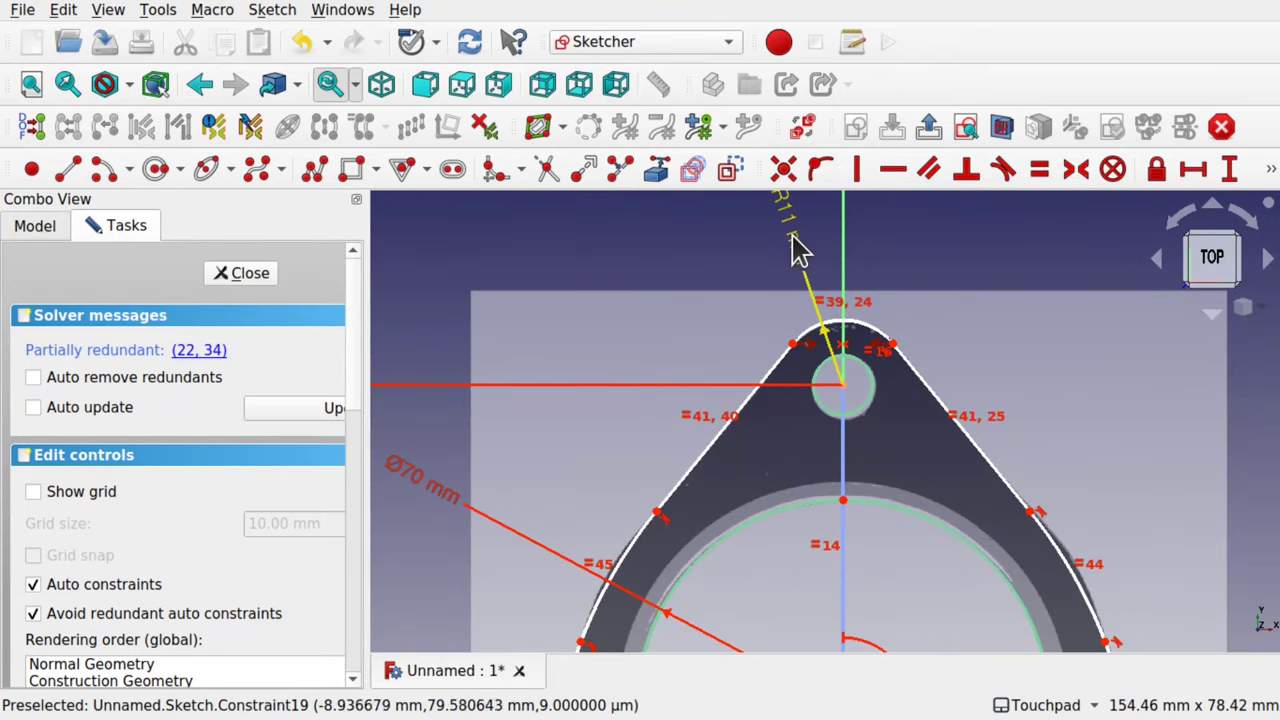
mouse_move(800, 245)
left_mouse_down()
mouse_move(771, 277)
mouse_move(825, 345)
mouse_move(706, 277)
mouse_move(786, 243)
mouse_move(977, 280)
mouse_move(1050, 368)
left_mouse_up()
left_click_drag(818, 284, 712, 281)
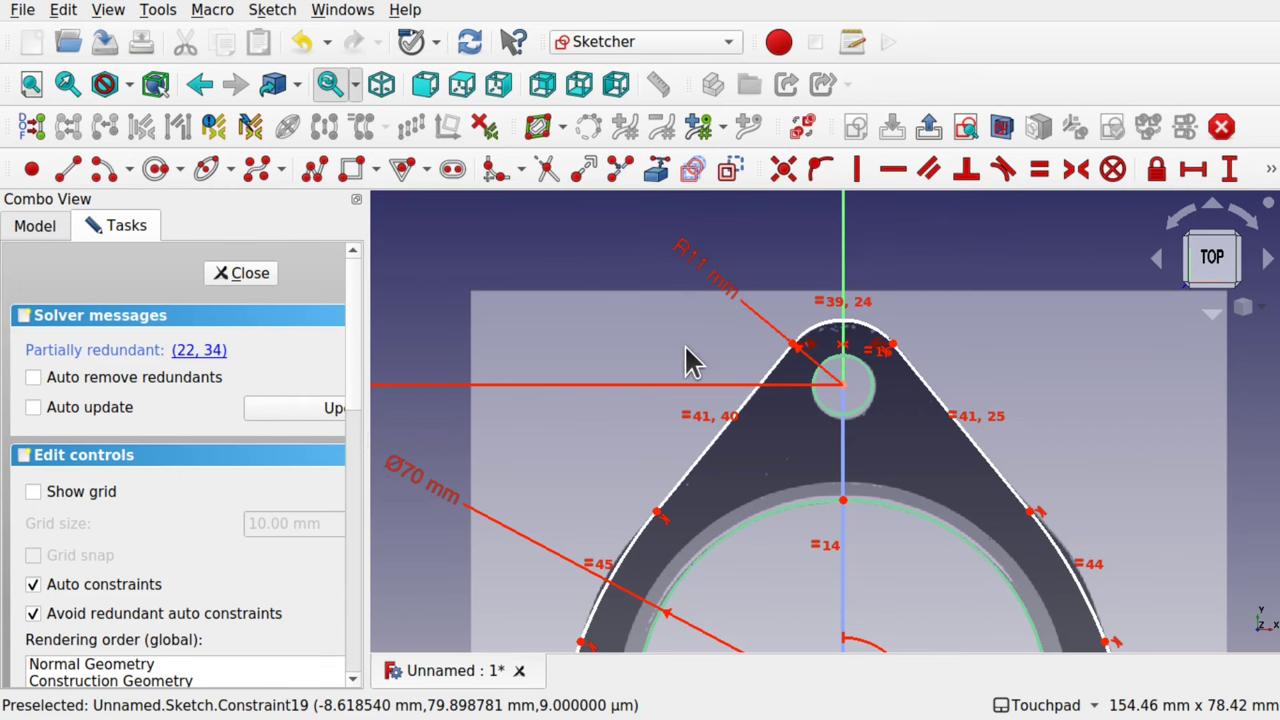
scroll(693, 362, "down", 3)
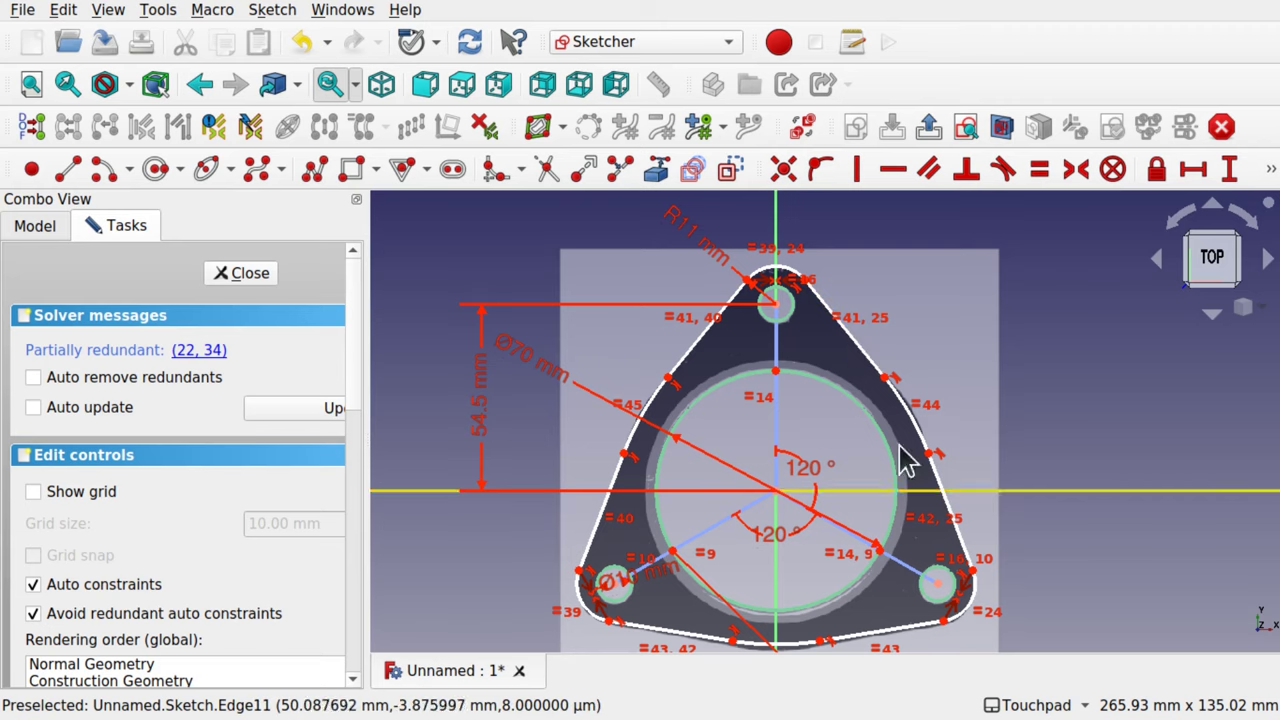
left_click(860, 362)
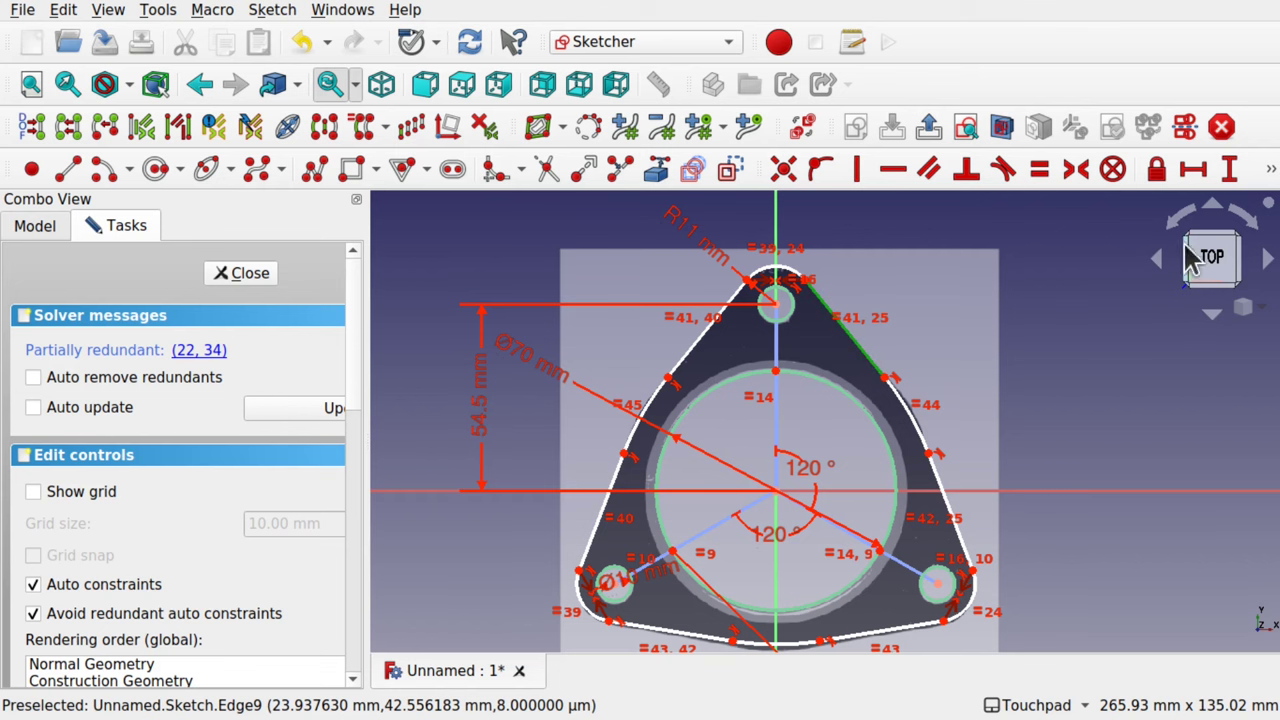
left_click(1270, 168)
left_click(783, 204)
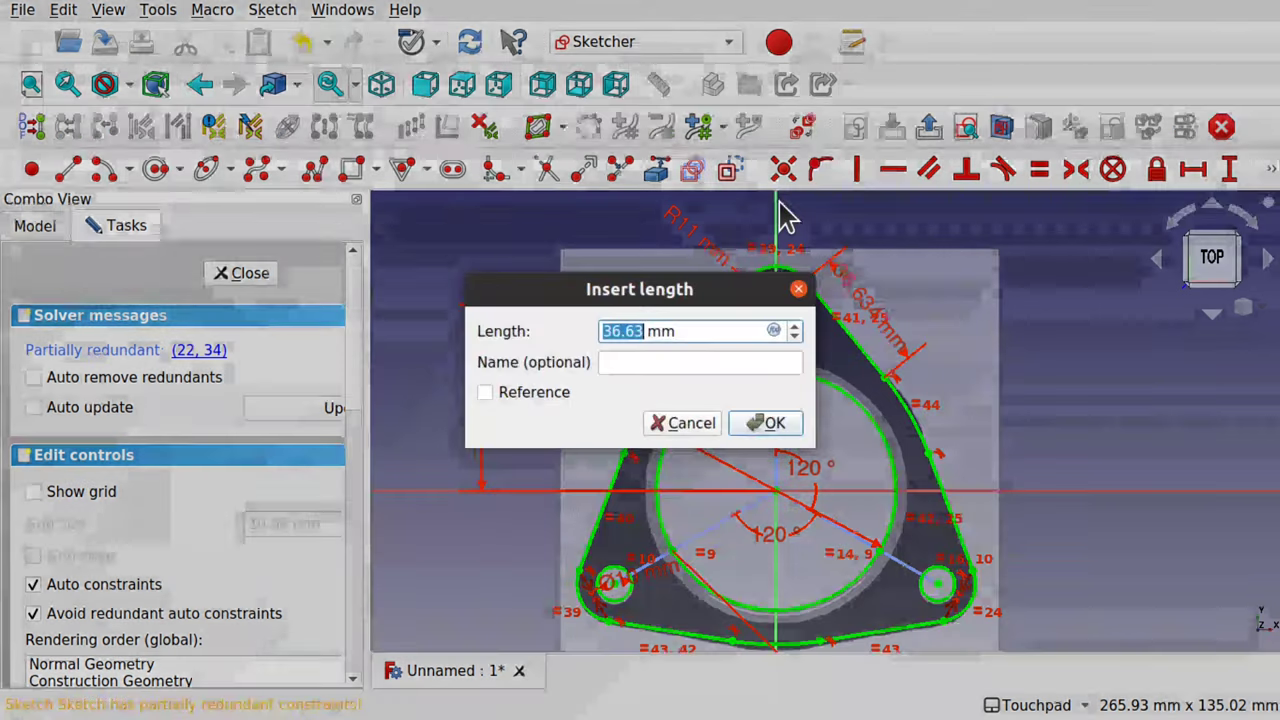
left_click(674, 426)
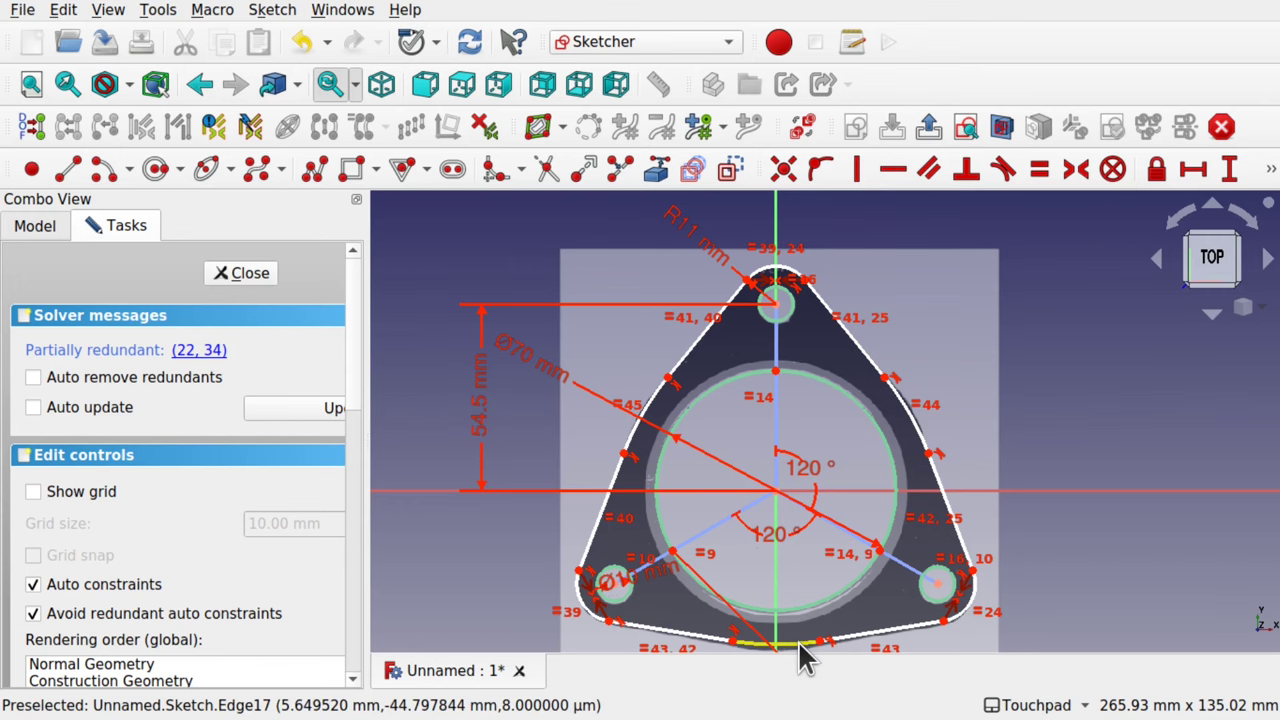
Move the R80 mm bulge-radius label outside the flange on its upper-right side
scroll(798, 640, "down", 5)
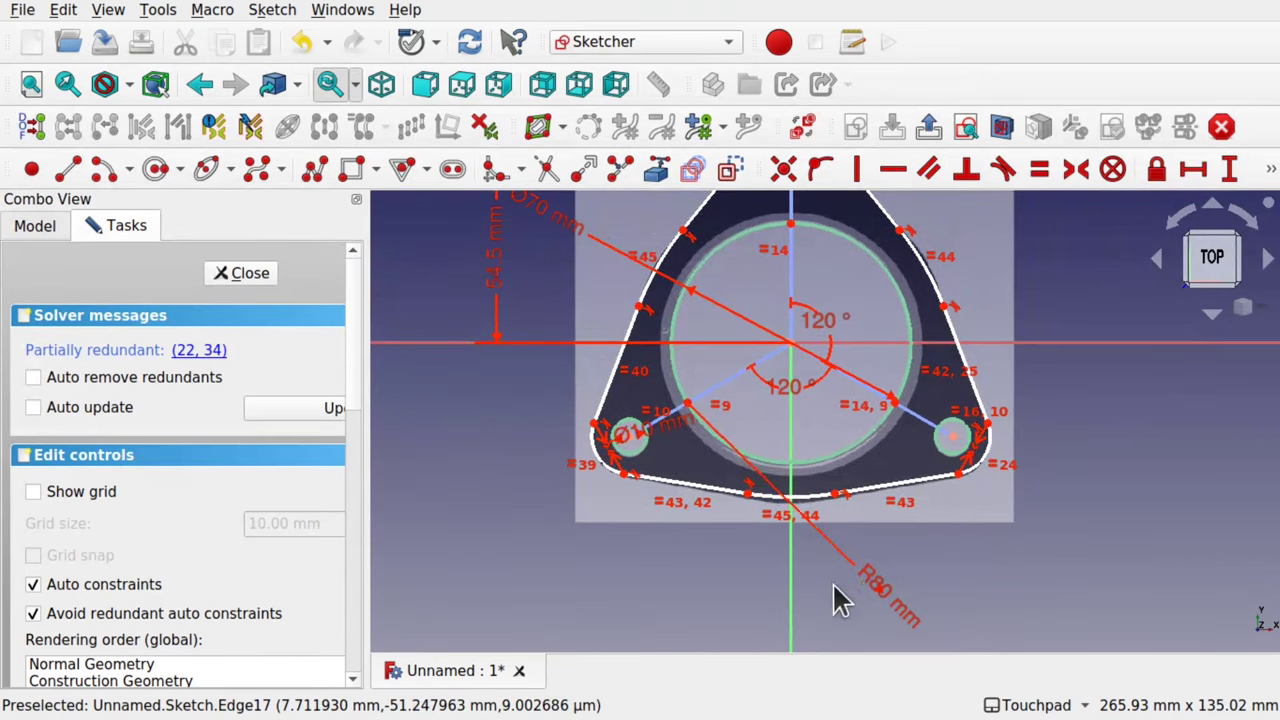
left_click_drag(890, 605, 1000, 238)
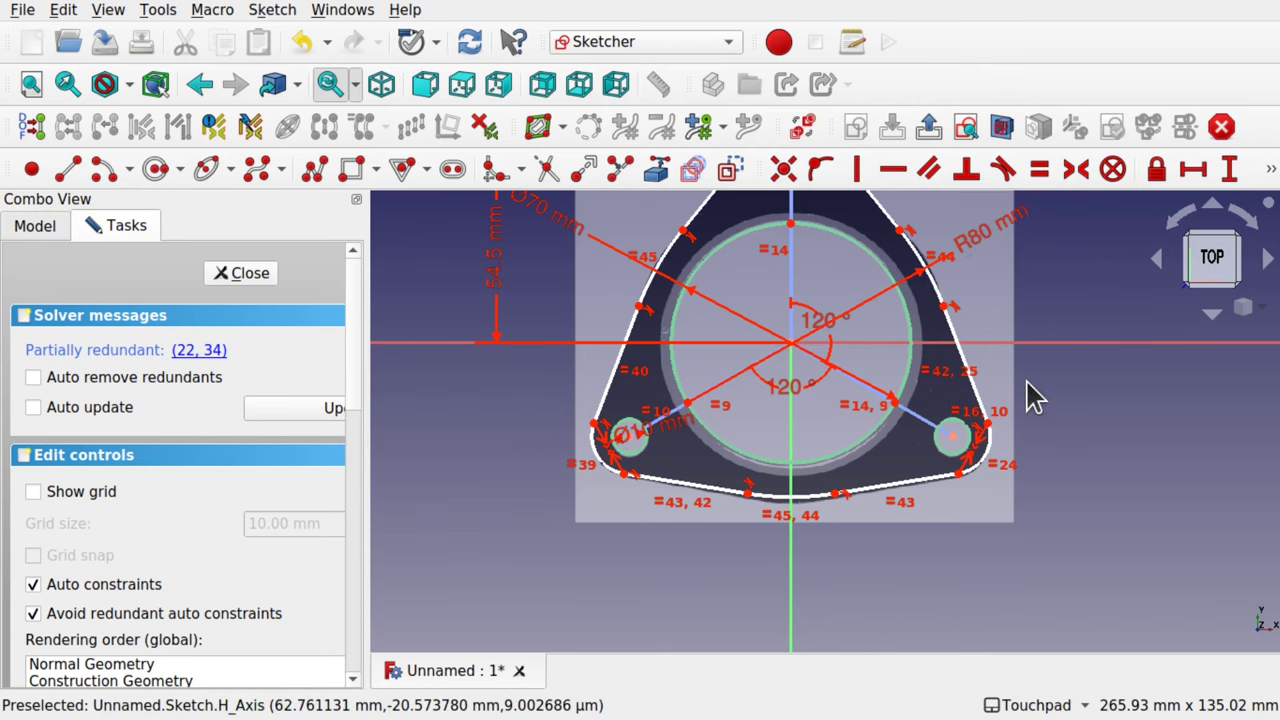
left_click(913, 492)
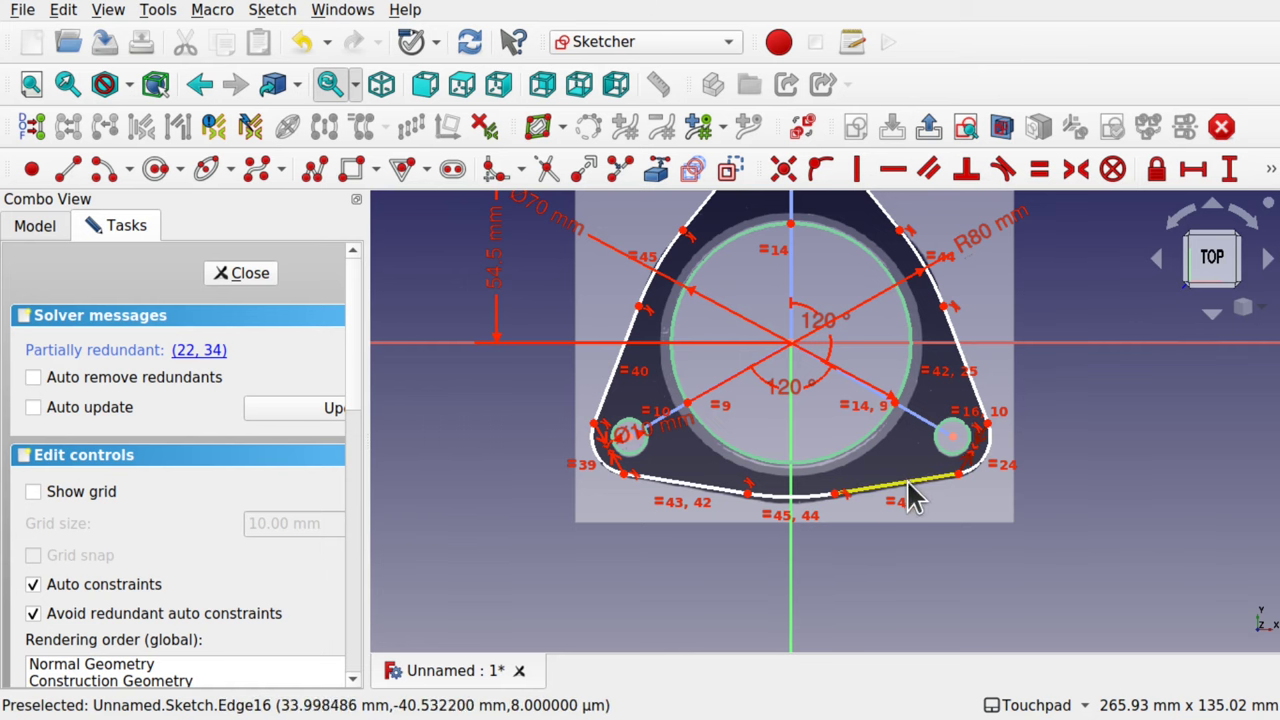
left_click(715, 492)
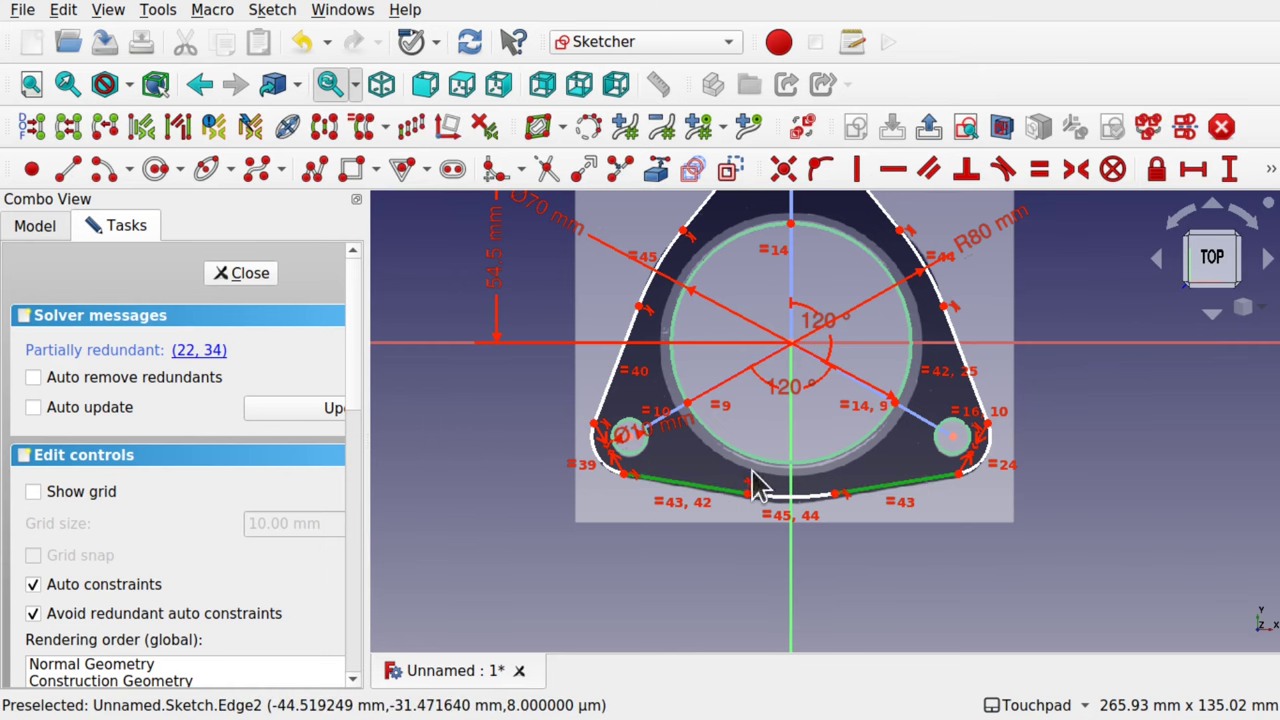
left_click(1126, 443)
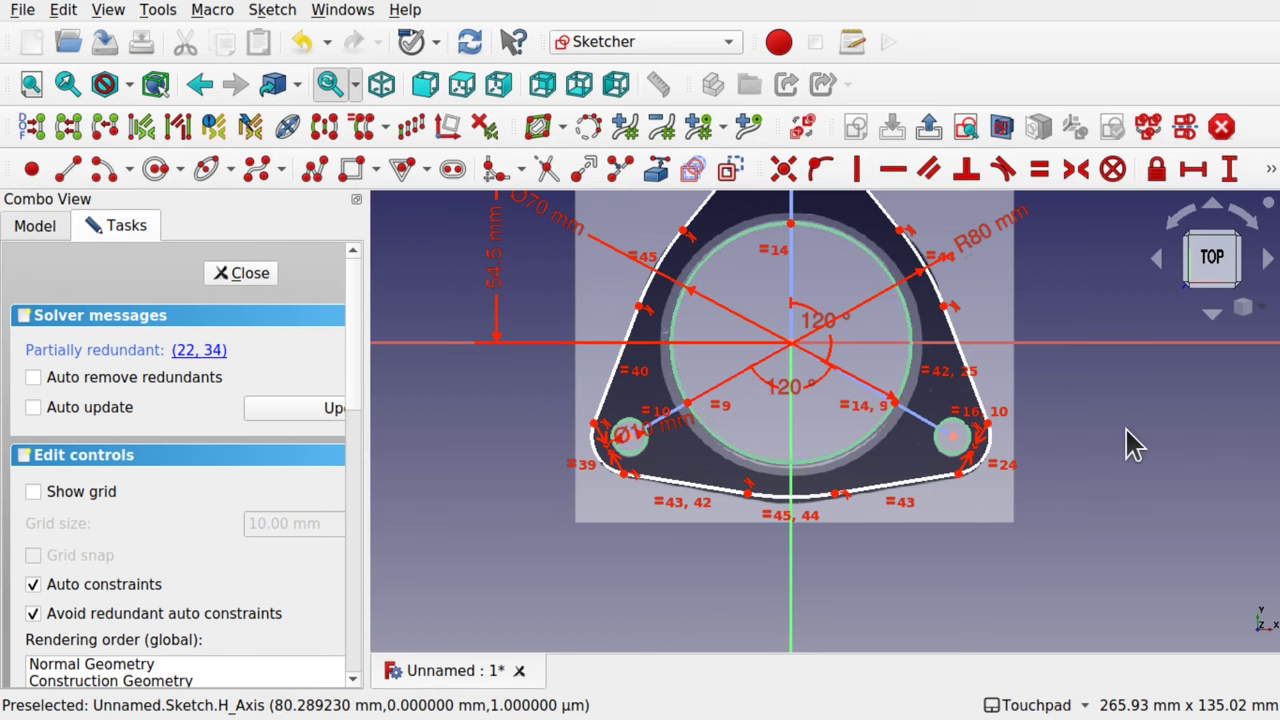
Constrain the length of the upper-right straight edge line to 36.63 mm
scroll(900, 500, "up", 3)
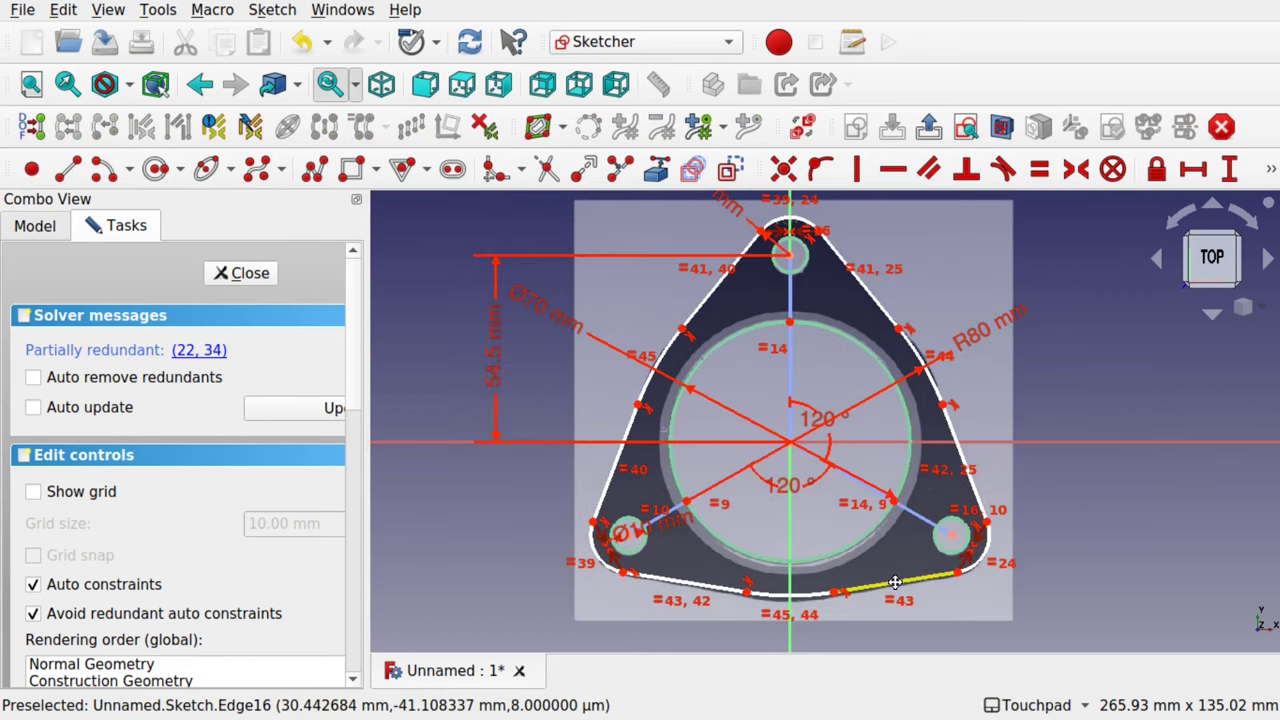
left_click(871, 302)
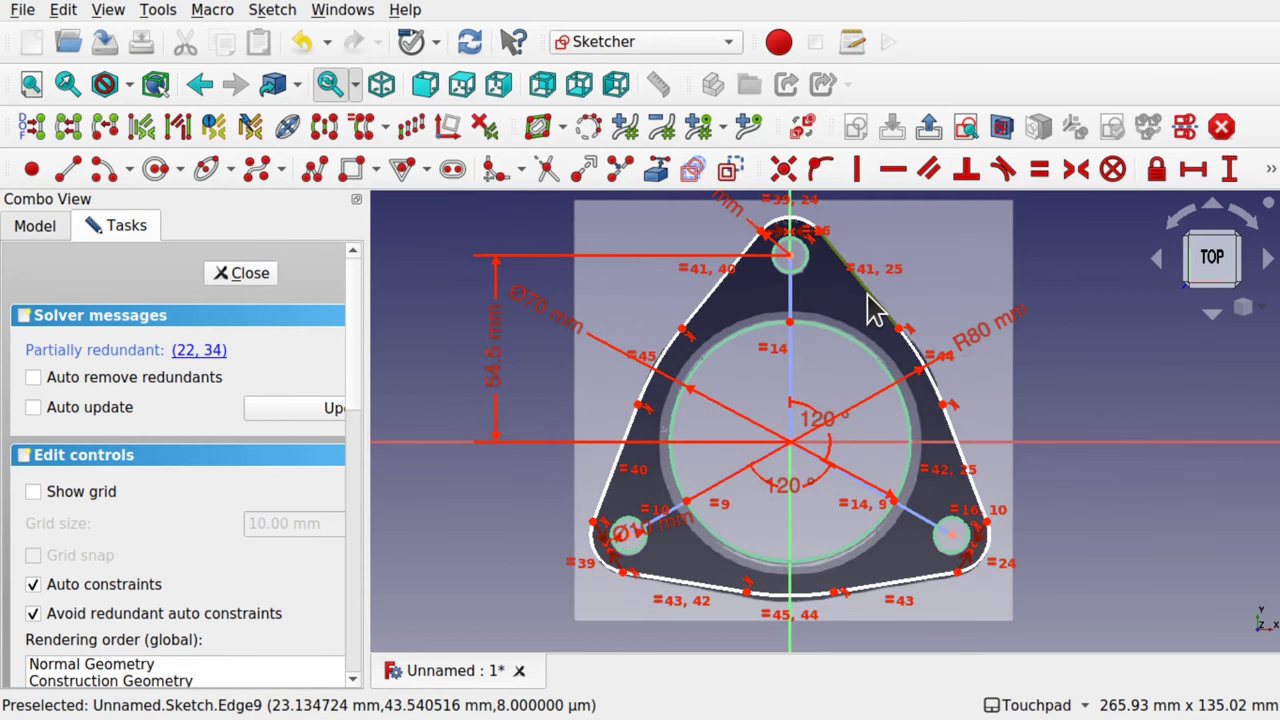
left_click(1270, 170)
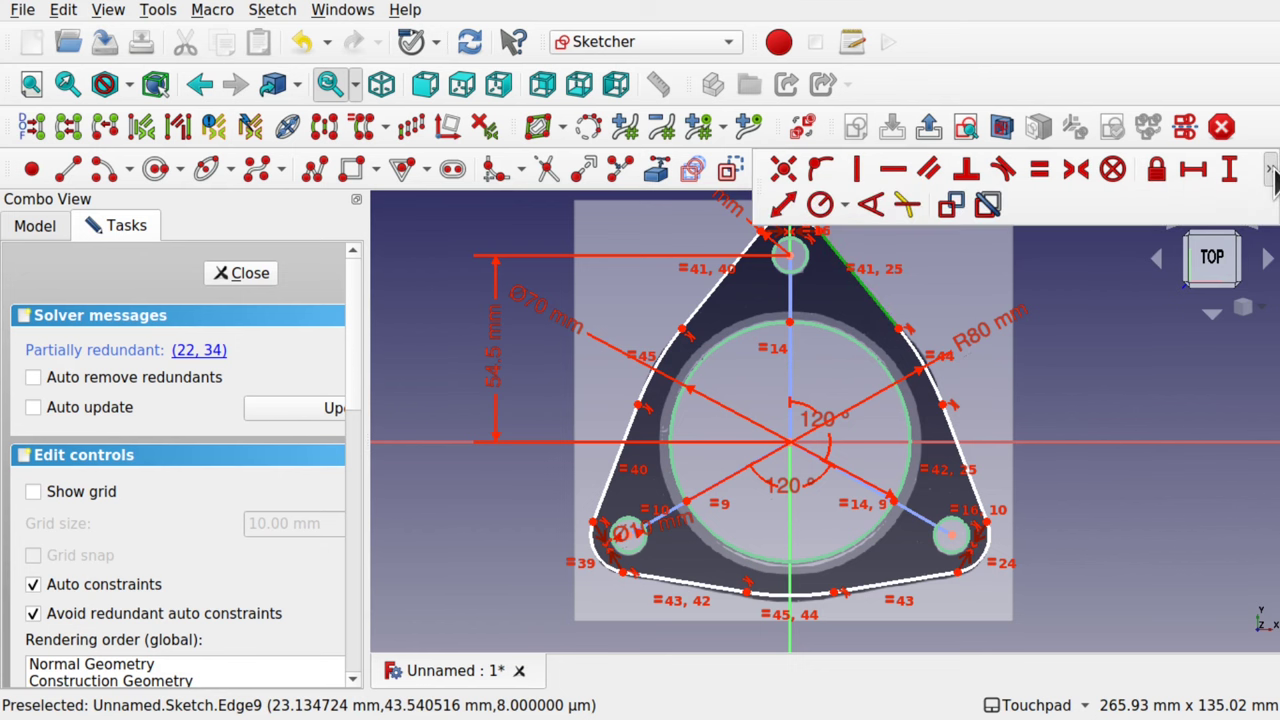
left_click(784, 206)
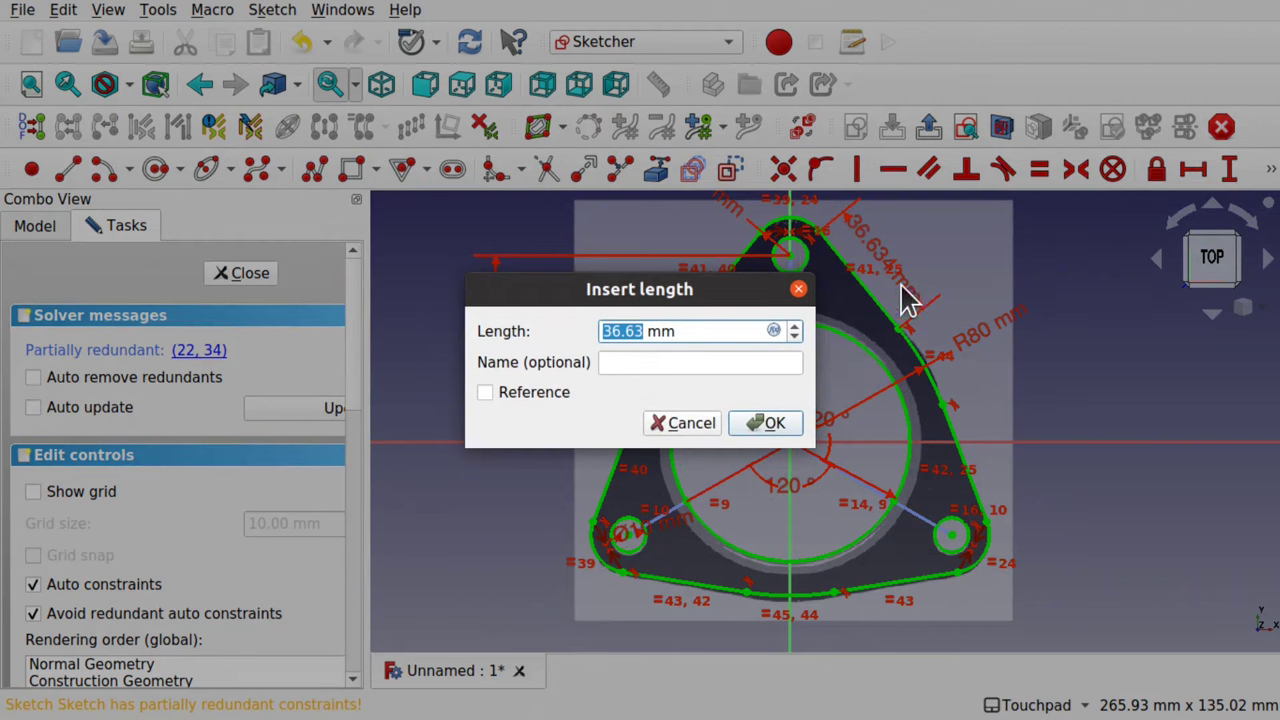
left_click(774, 424)
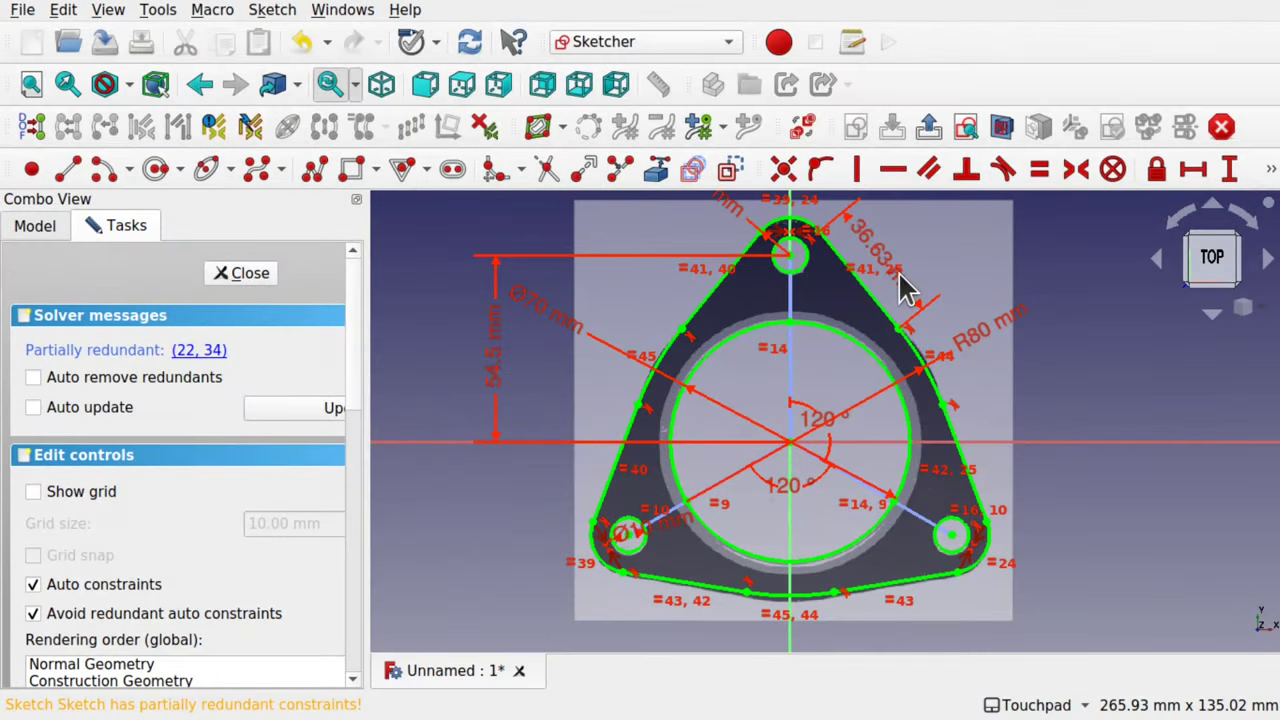
Close the sketch, inspect it from an angle and hide the reference image so only the outline shows
left_click(241, 273)
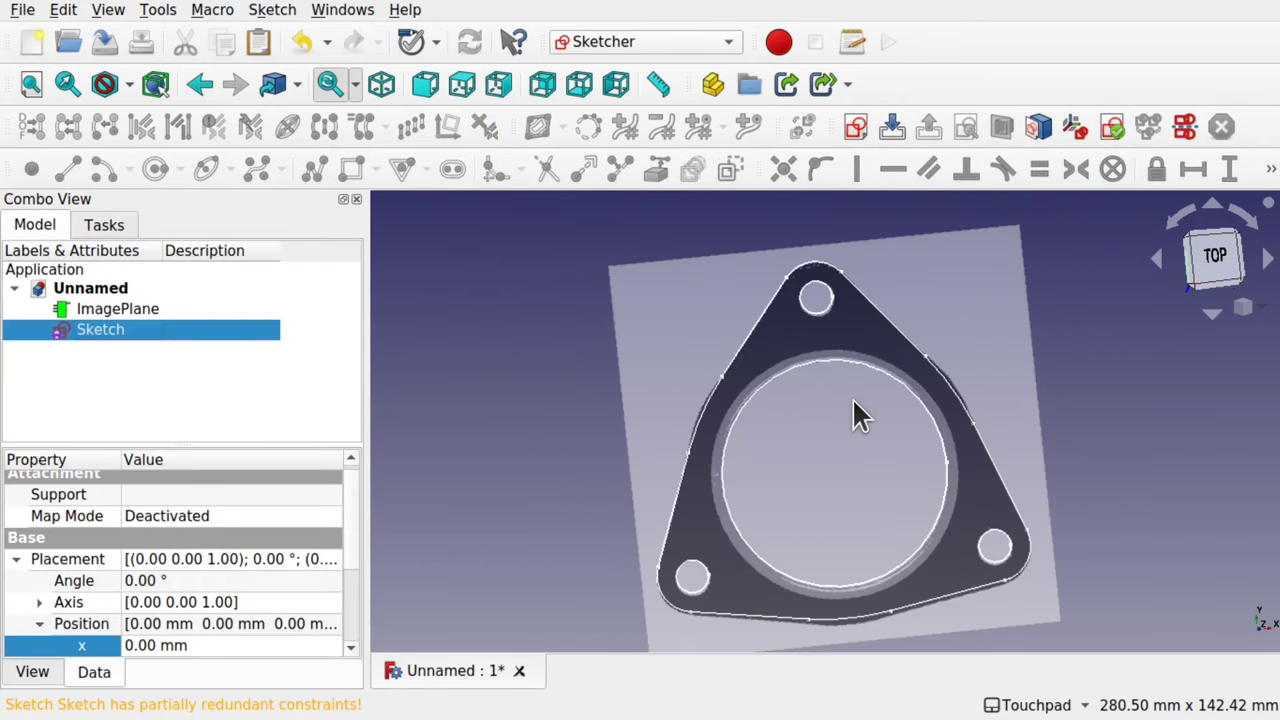
left_click_drag(854, 403, 977, 315, "alt")
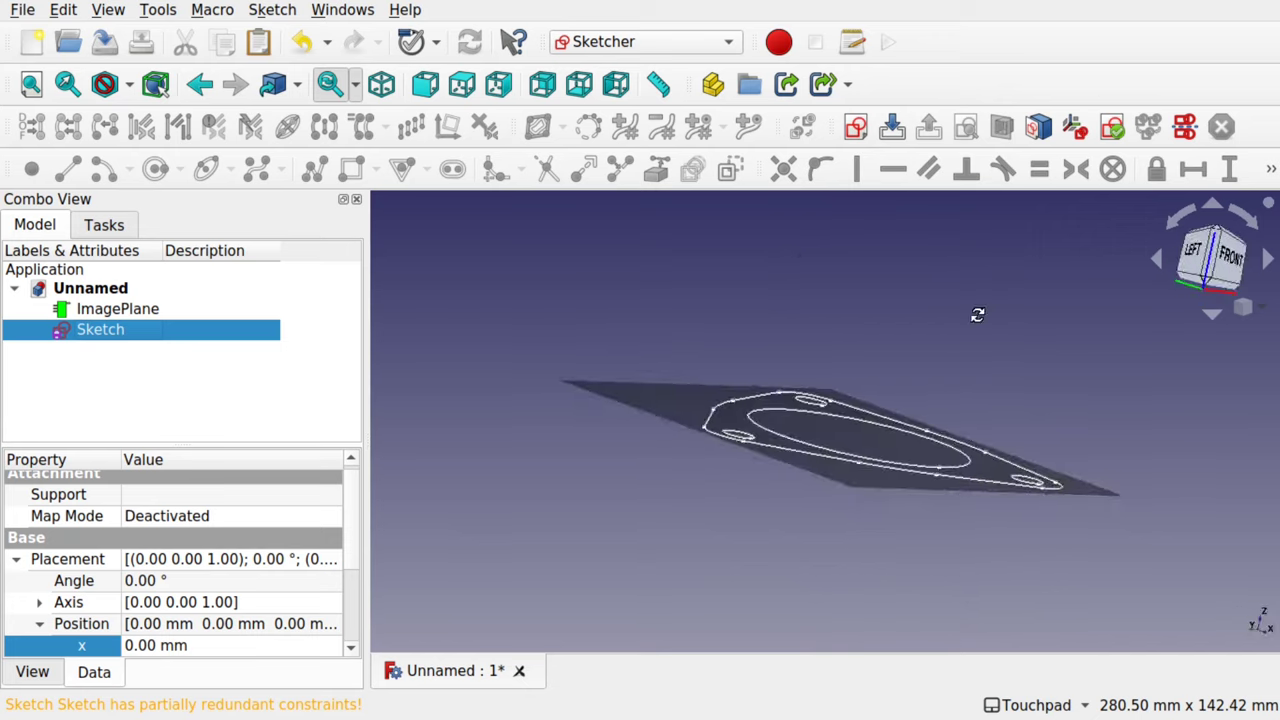
key("2")
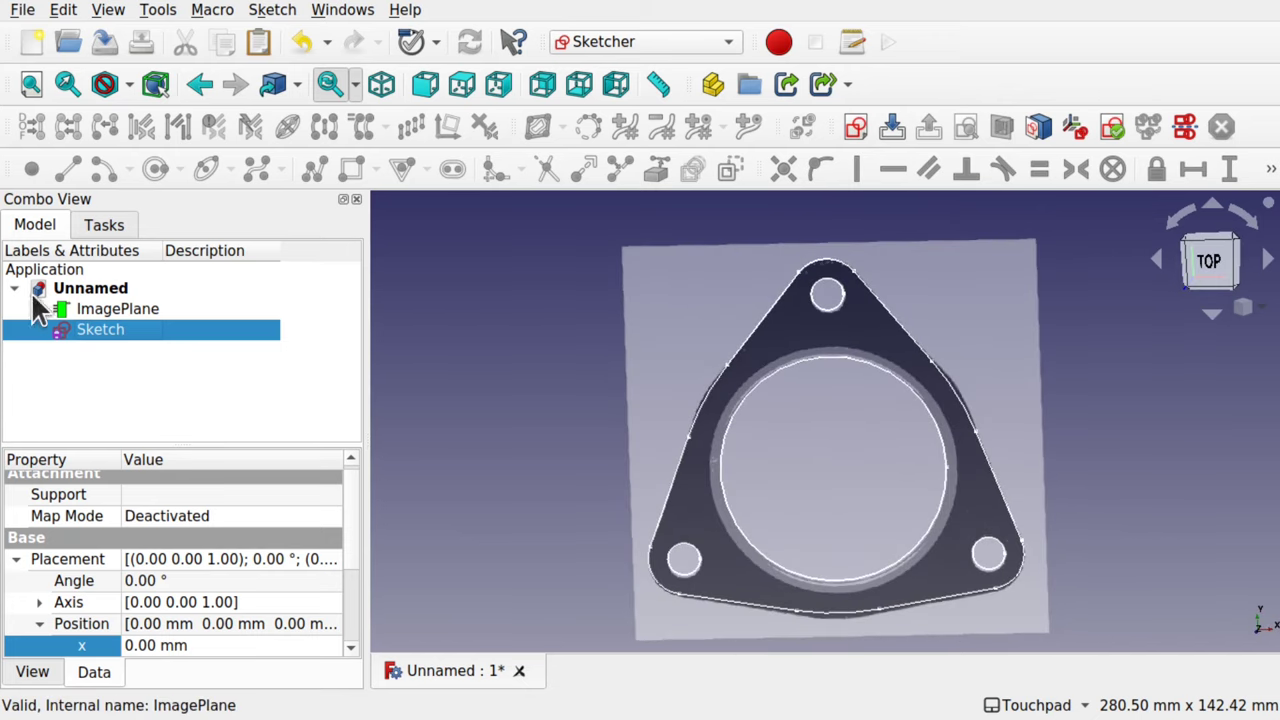
left_click(127, 308)
key("space")
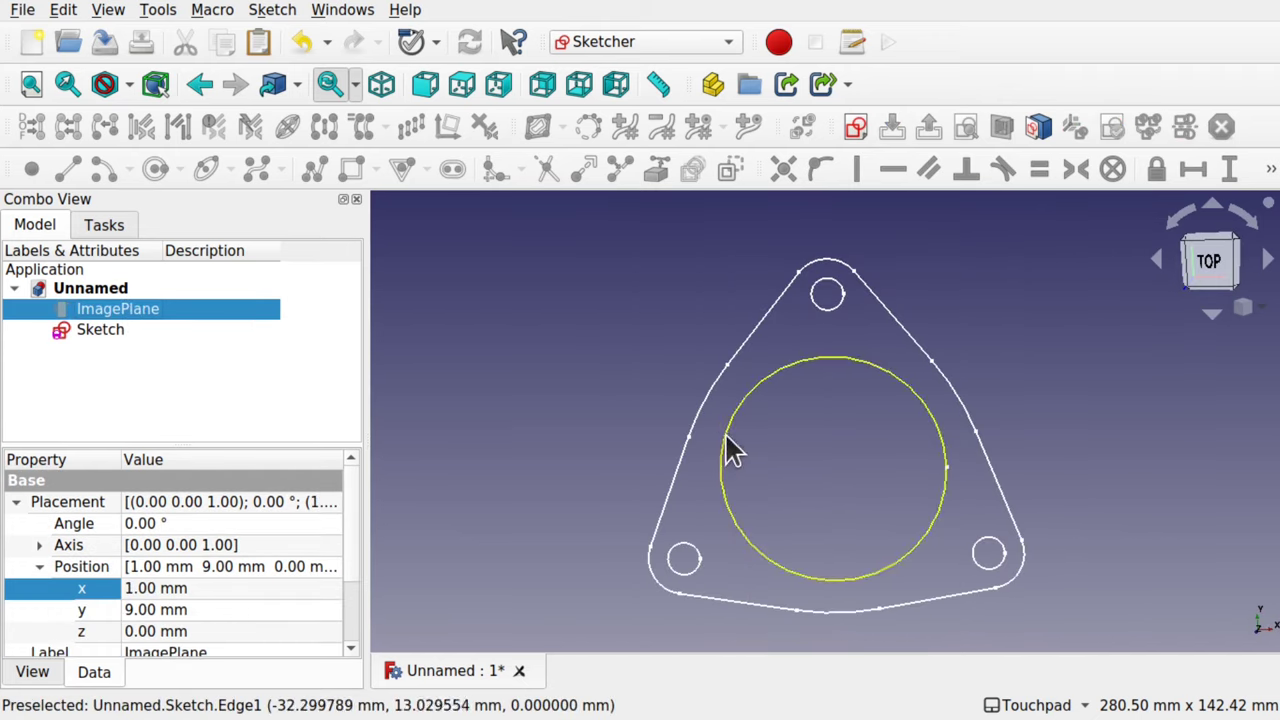
mouse_move(860, 534)
middle_mouse_down()
mouse_move(846, 466)
mouse_move(906, 437)
mouse_move(865, 537)
middle_mouse_up()
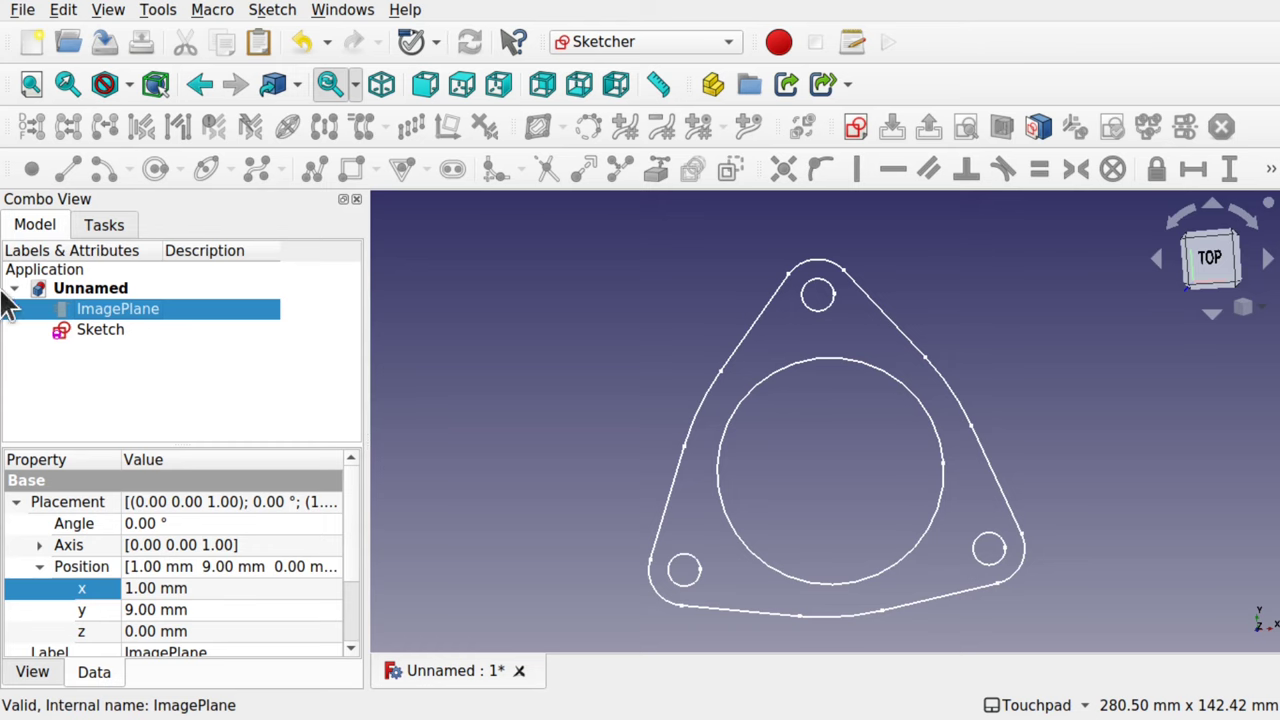
Switch to the Part Design workbench and create a new body
left_click(110, 324)
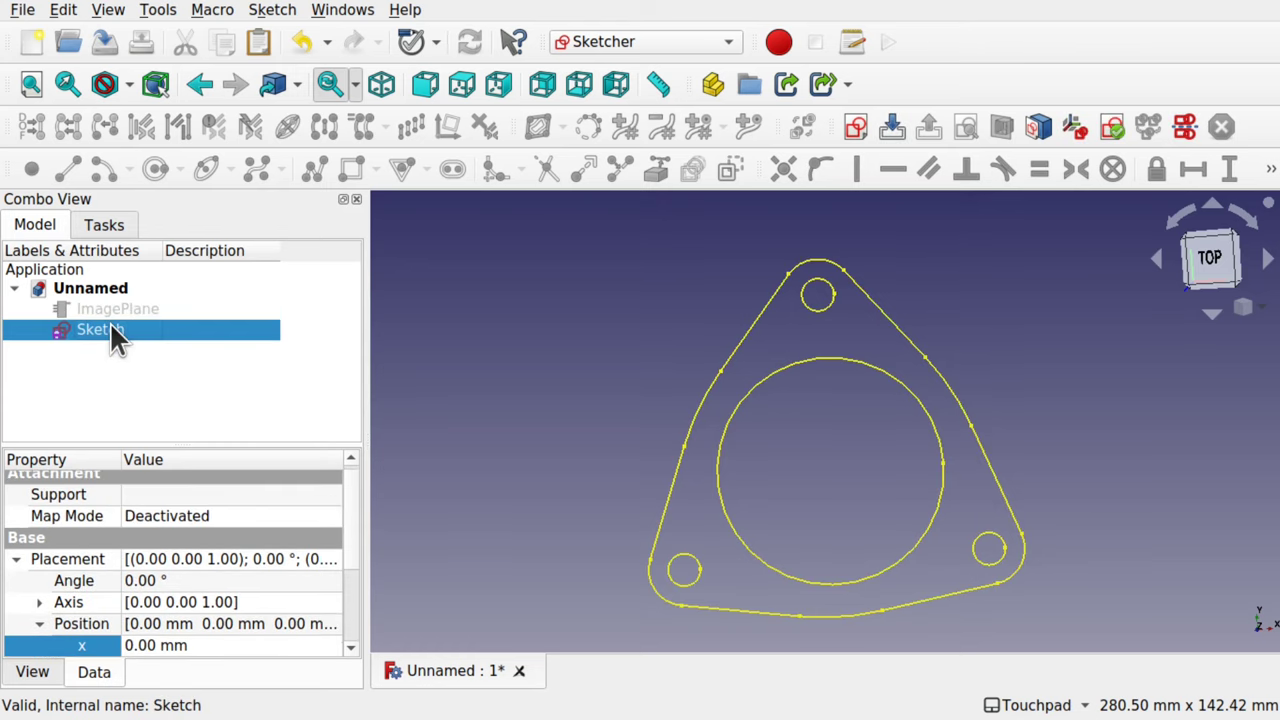
left_click(176, 366)
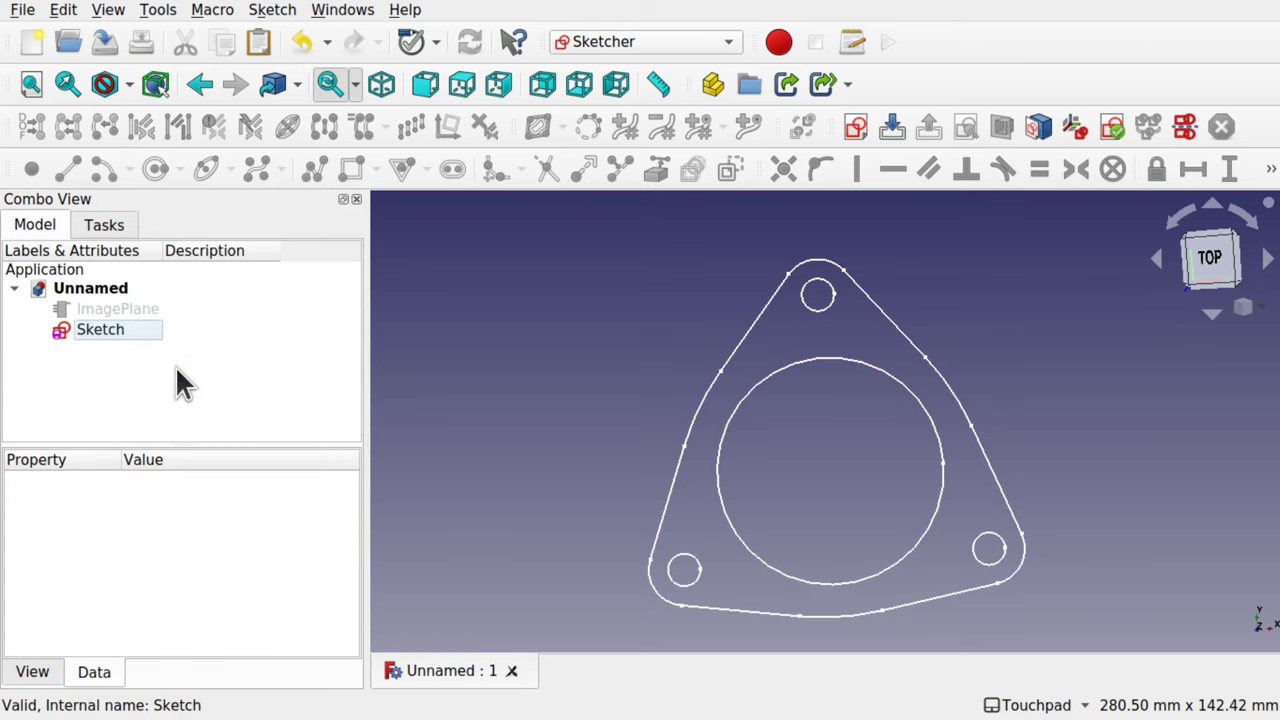
left_click(667, 41)
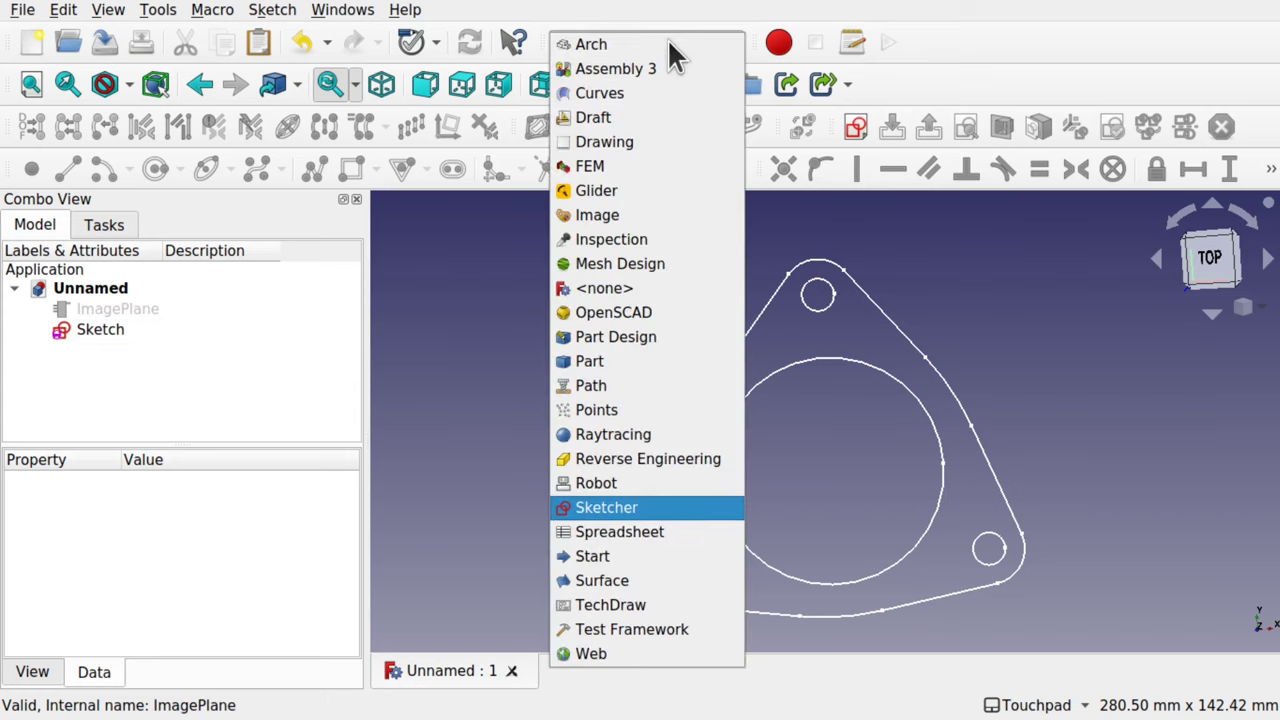
left_click(680, 336)
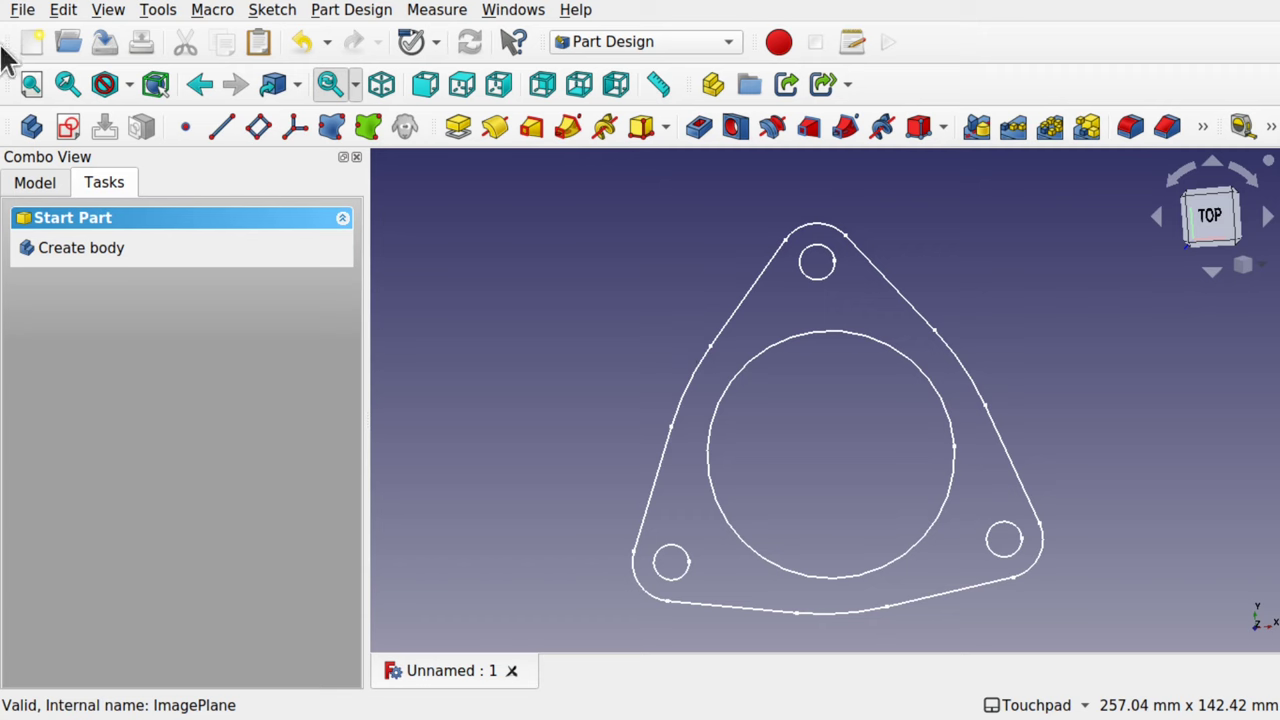
left_click(31, 127)
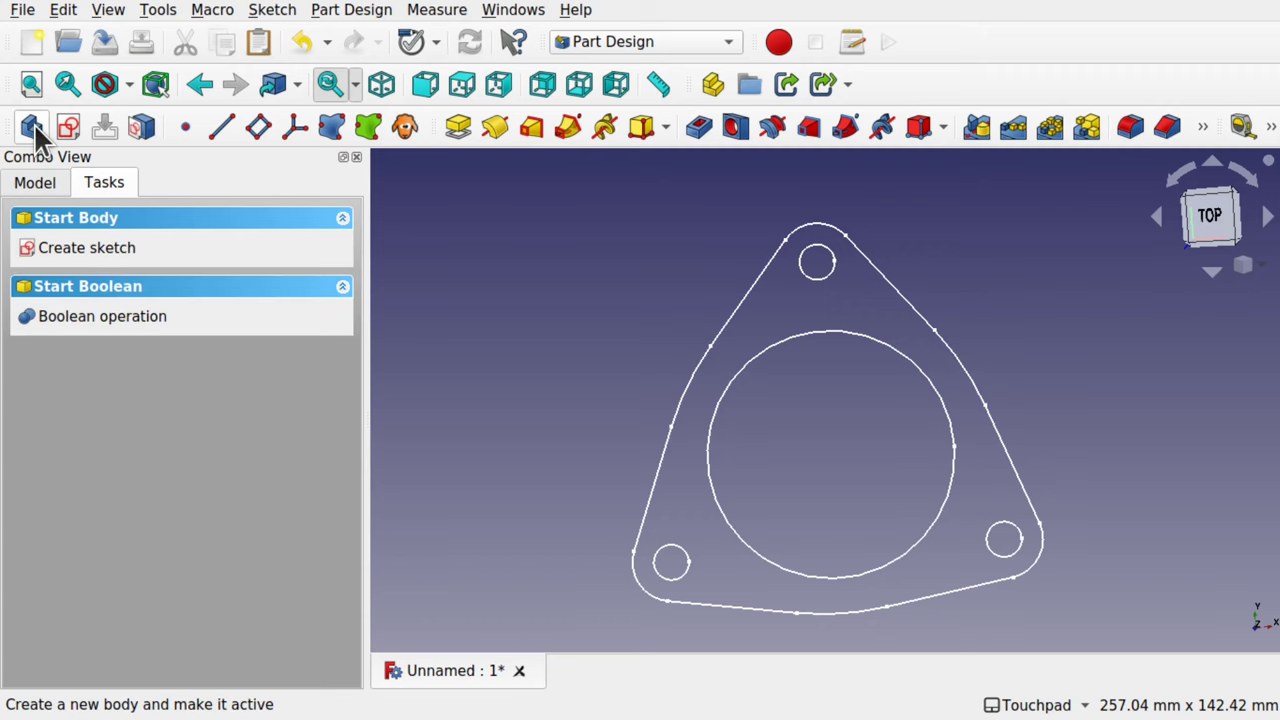
left_click(34, 184)
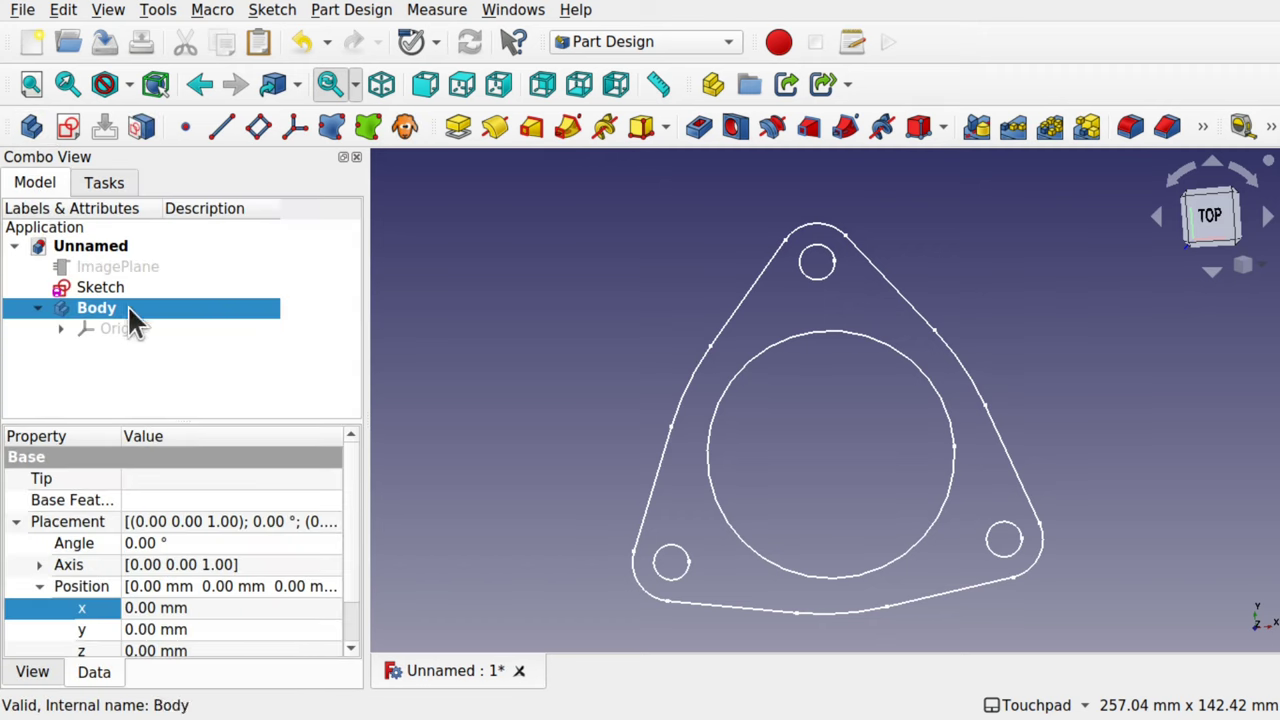
left_click(131, 376)
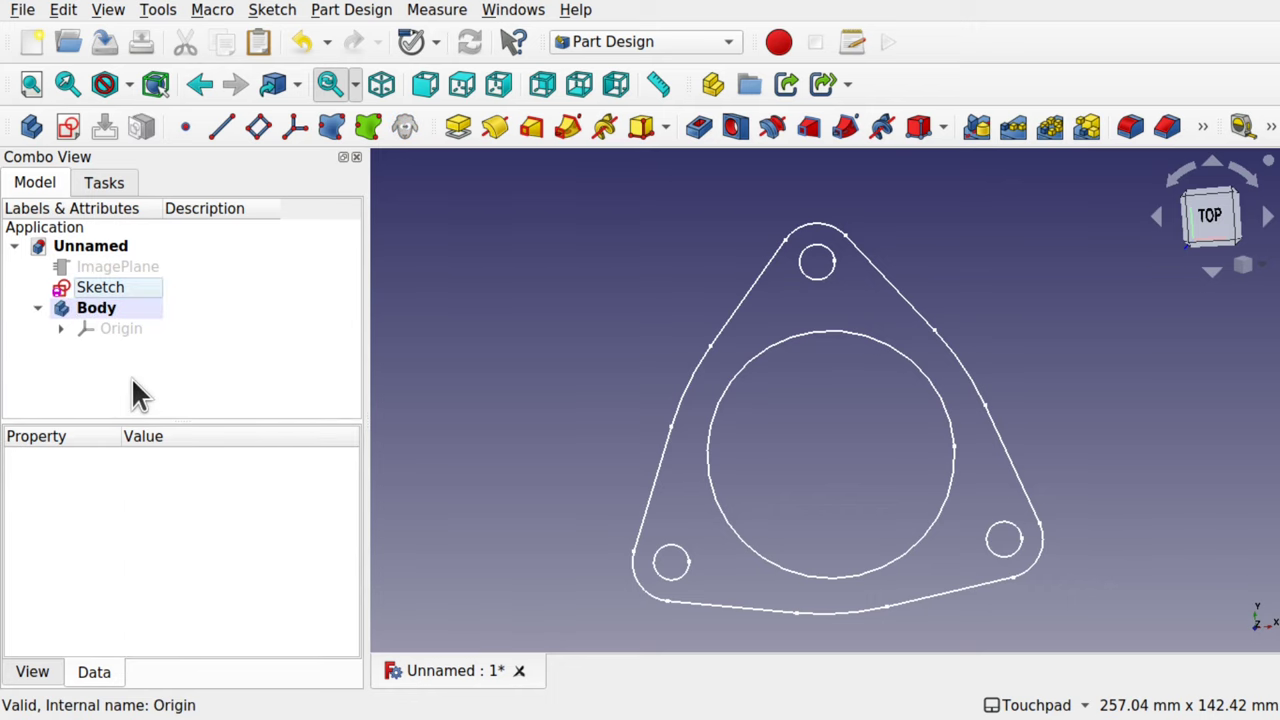
Try to pad the flange sketch while it is still outside the body
left_click(108, 288)
left_click(459, 128)
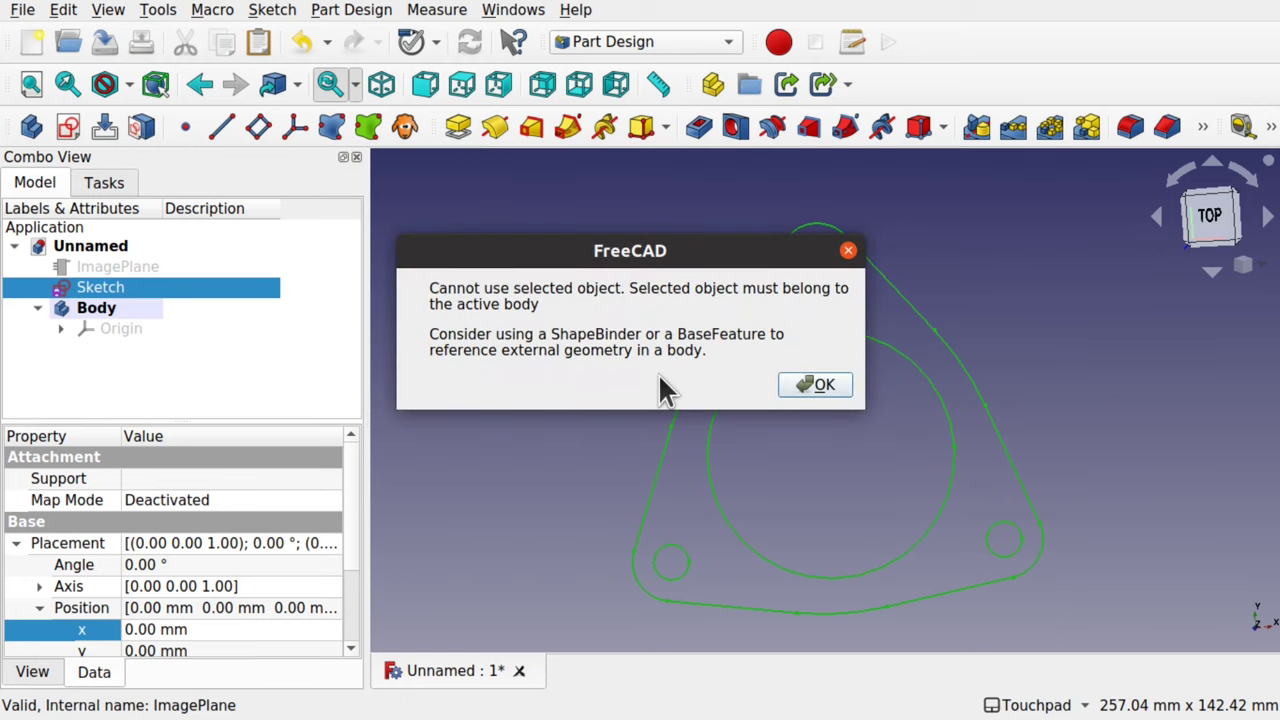
left_click(806, 386)
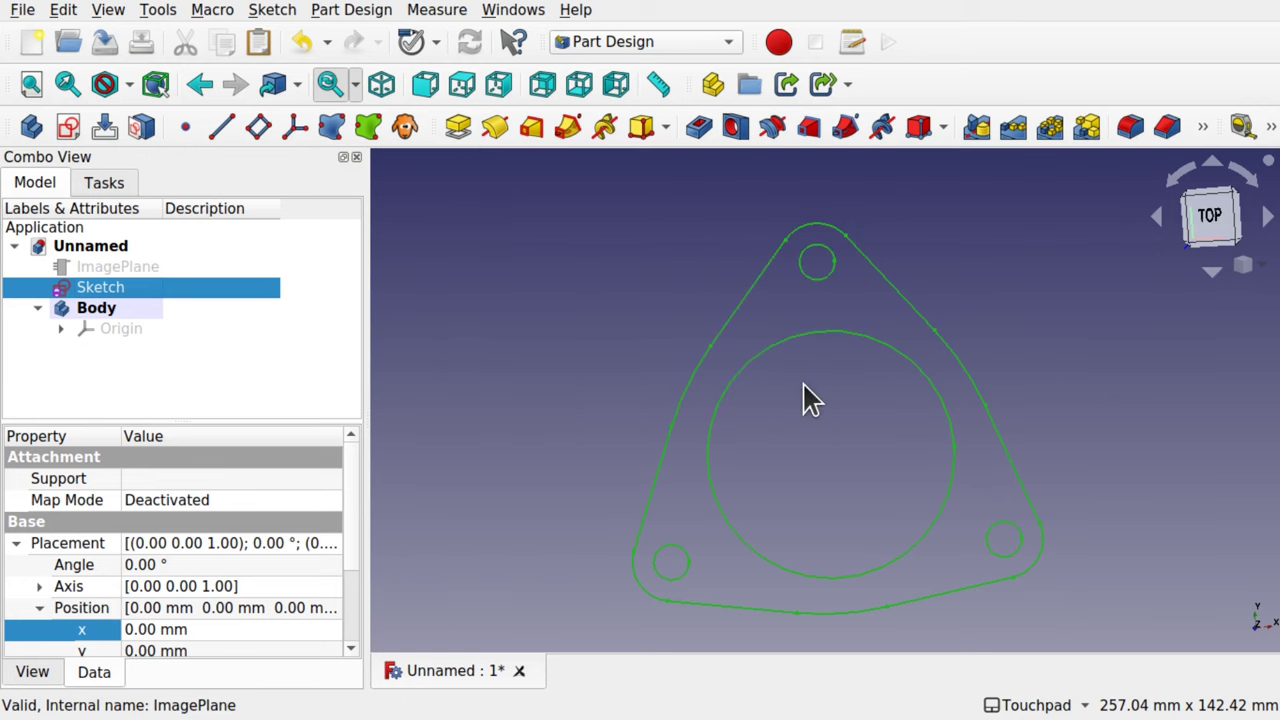
left_click(99, 368)
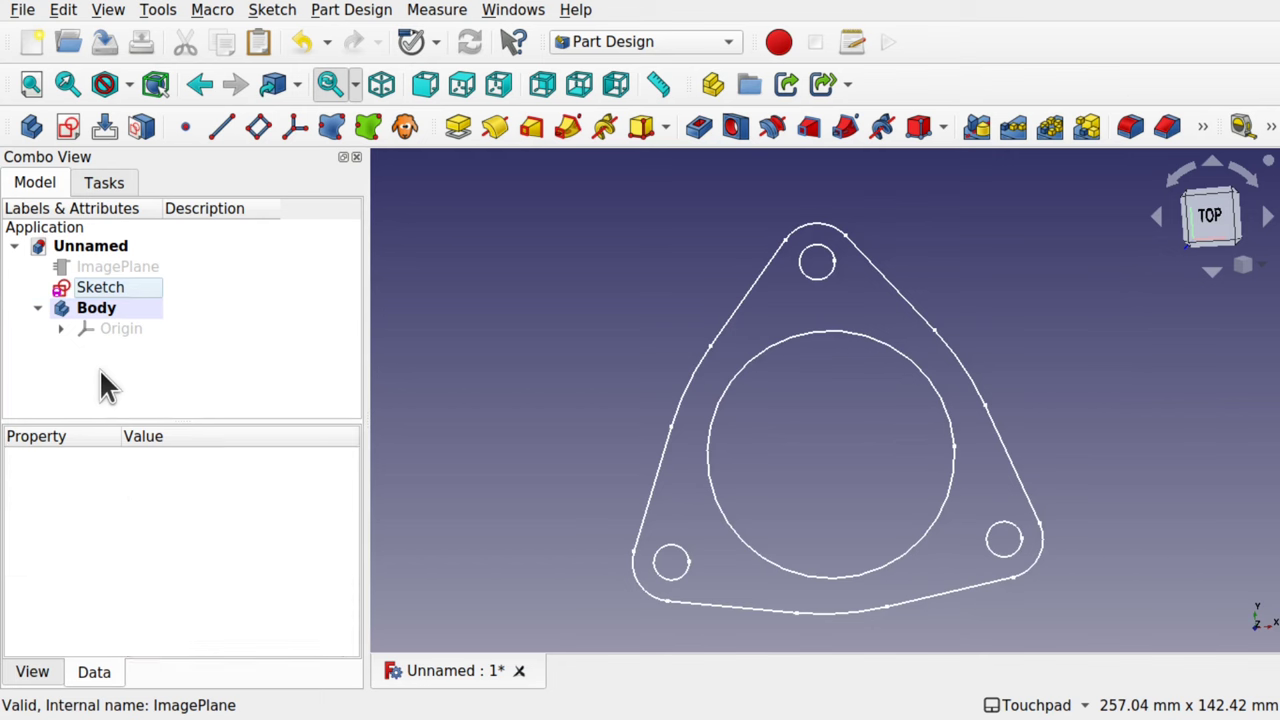
Move the flange sketch into the body and start a Pad on it, checking the preview from an angle
left_click(99, 287)
mouse_move(99, 287)
left_mouse_down()
mouse_move(177, 274)
mouse_move(105, 307)
left_mouse_up()
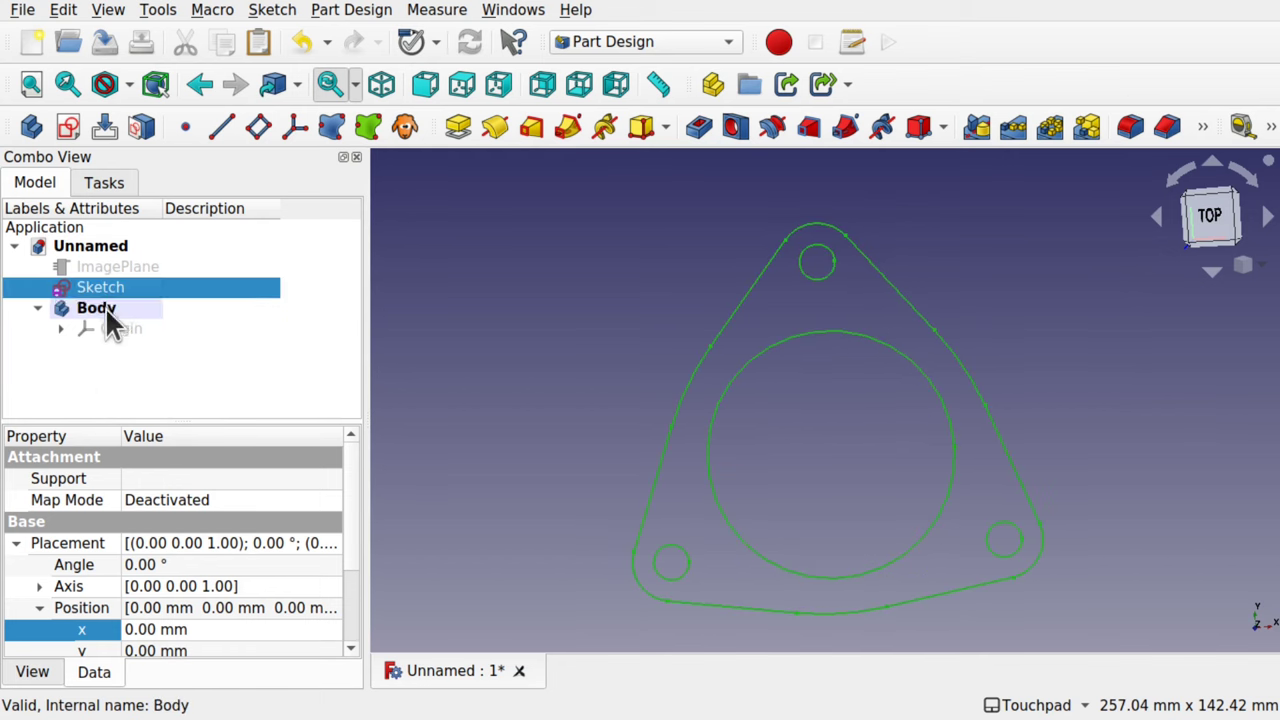
left_click(459, 130)
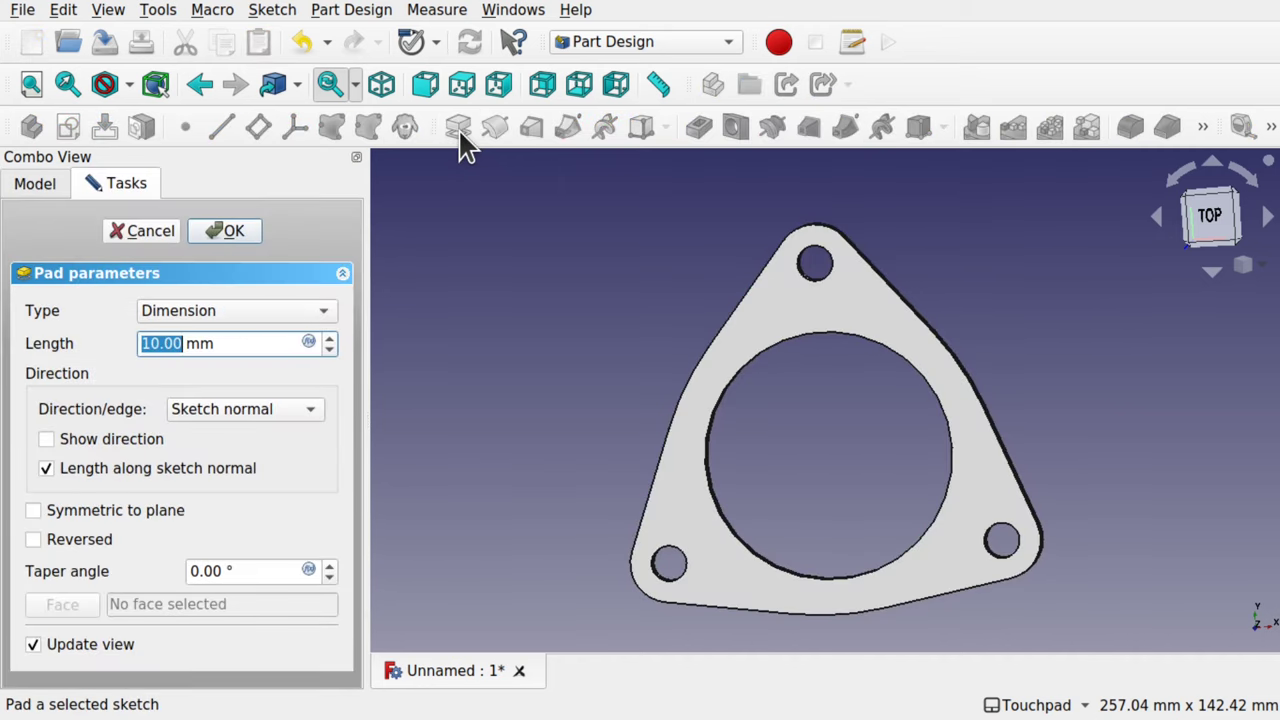
mouse_move(837, 497)
left_mouse_down("alt")
mouse_move(826, 300)
mouse_move(823, 503)
left_mouse_up("alt")
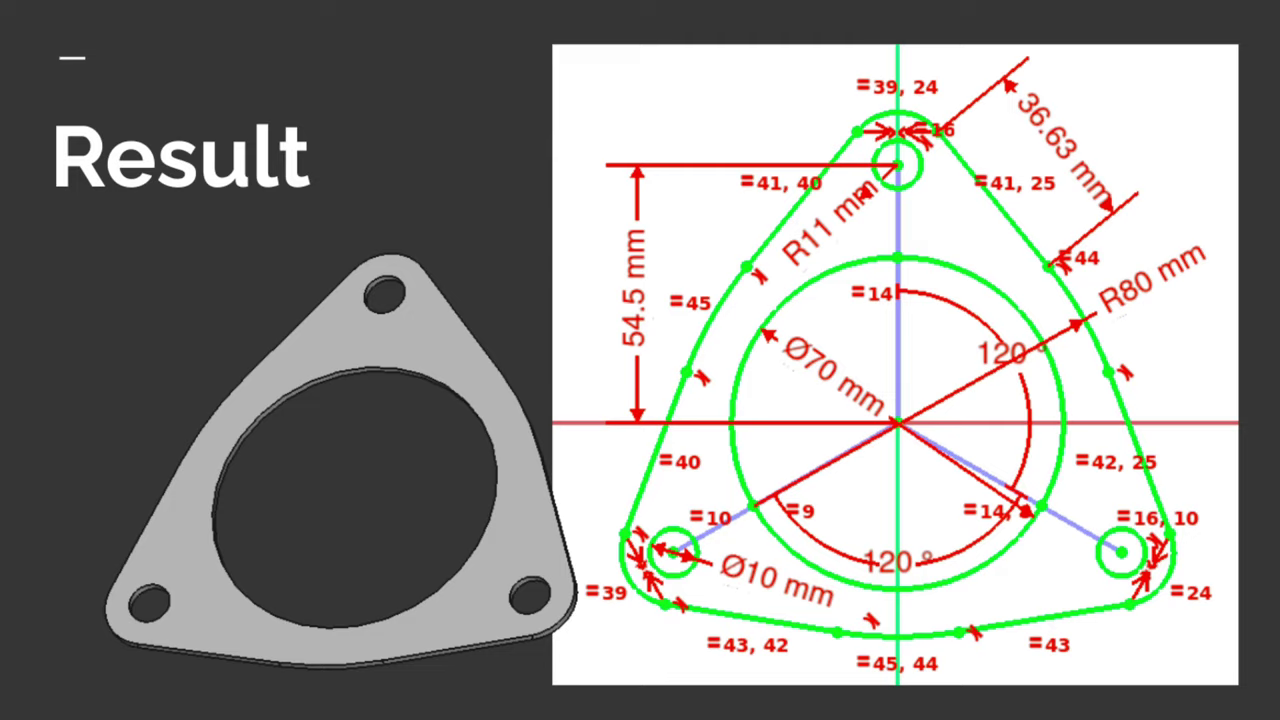
key("Right")
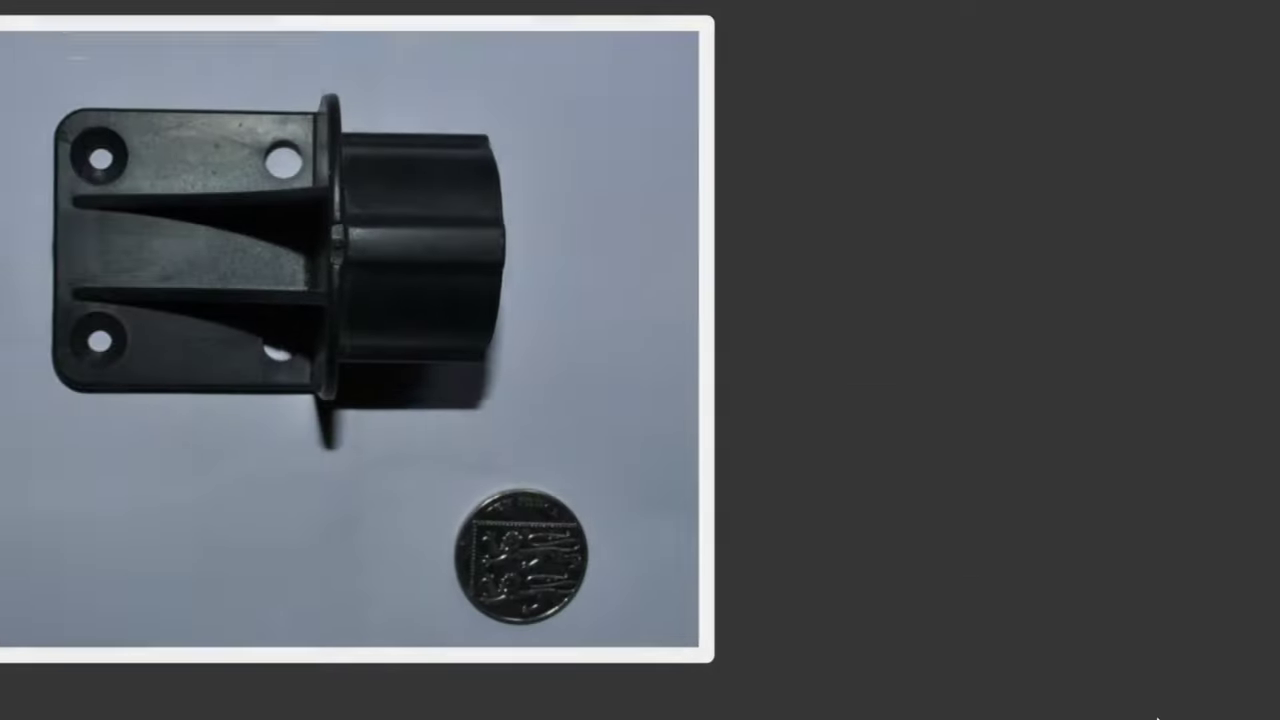